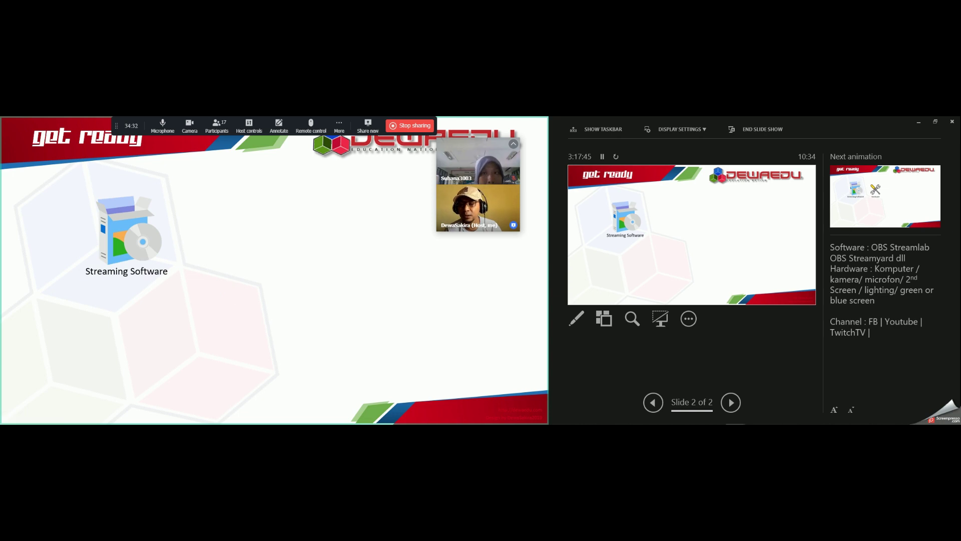
# Step: Reveal the remaining "get ready" items one by one, from Hardware through Channel, and end the slide show
pyautogui.press('Right')
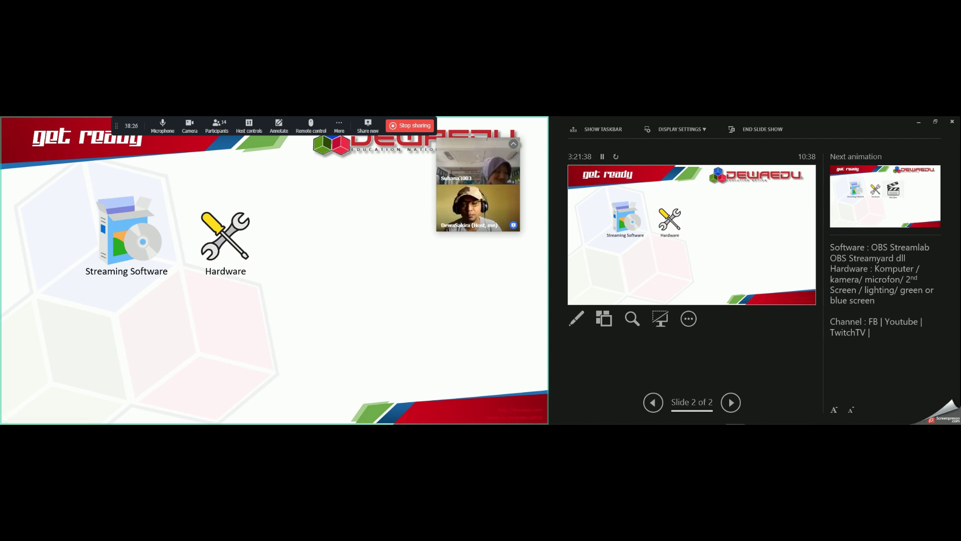
pyautogui.click(318, 236)
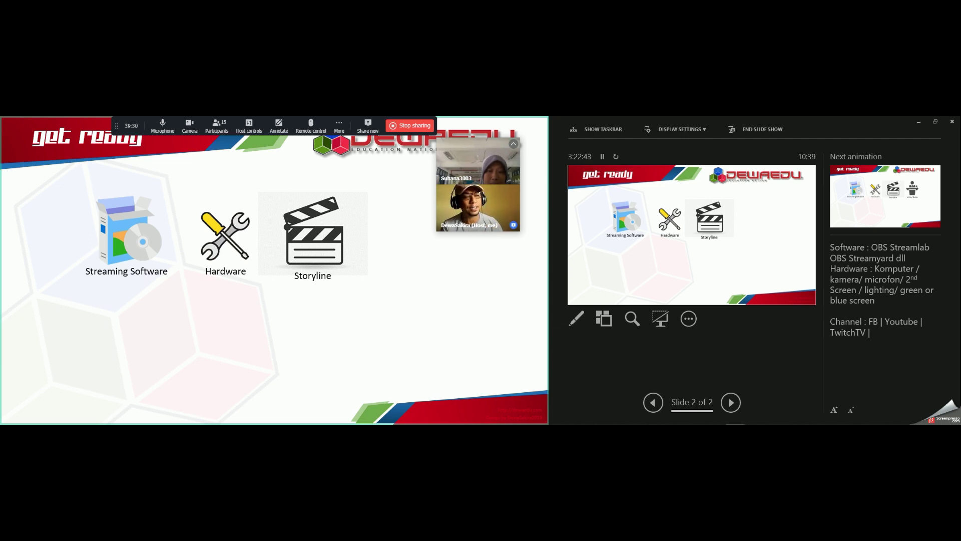
pyautogui.click(184, 345)
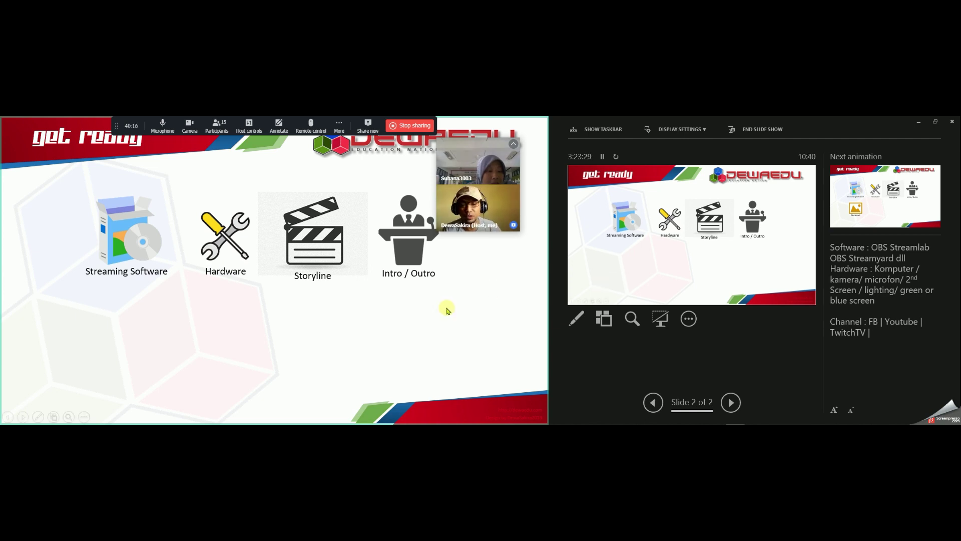
pyautogui.click(293, 339)
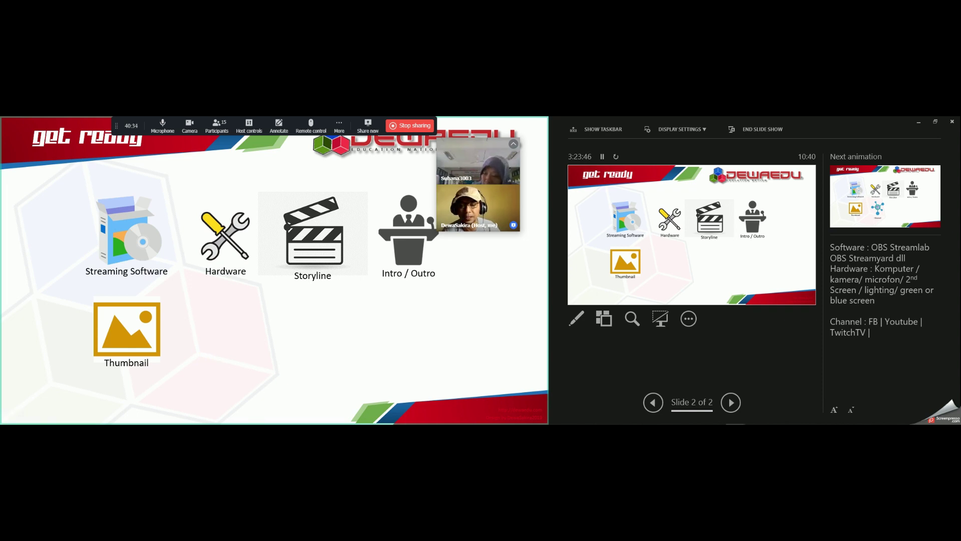
pyautogui.press('Right')
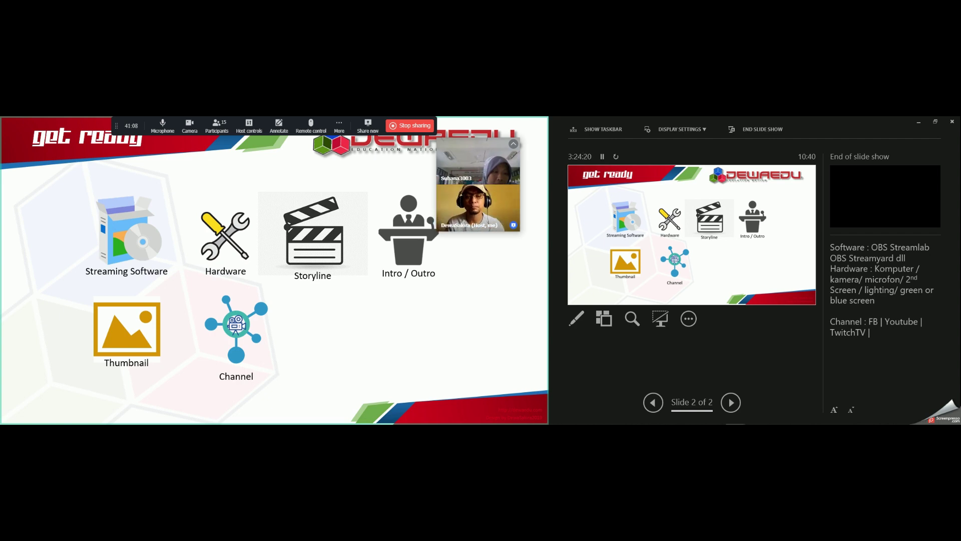
pyautogui.click(361, 330)
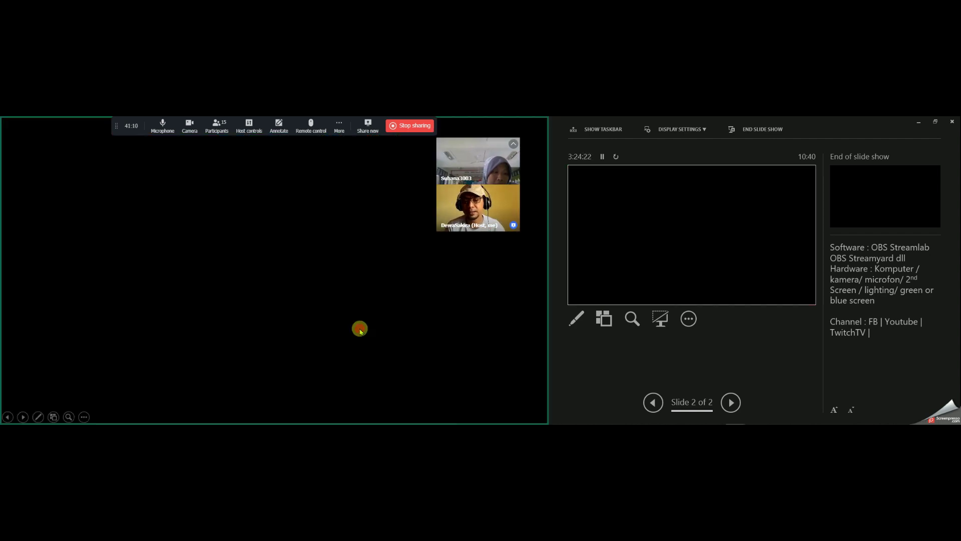
pyautogui.click(361, 329)
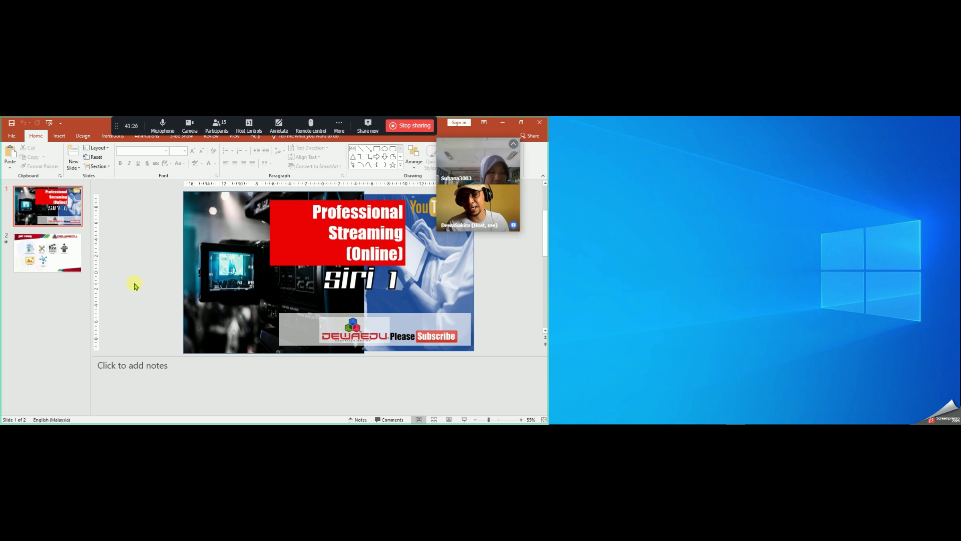
# Step: Switch from the presentation to OBS Studio and move the meeting toolbar below the Preview and Program displays
pyautogui.click(503, 124)
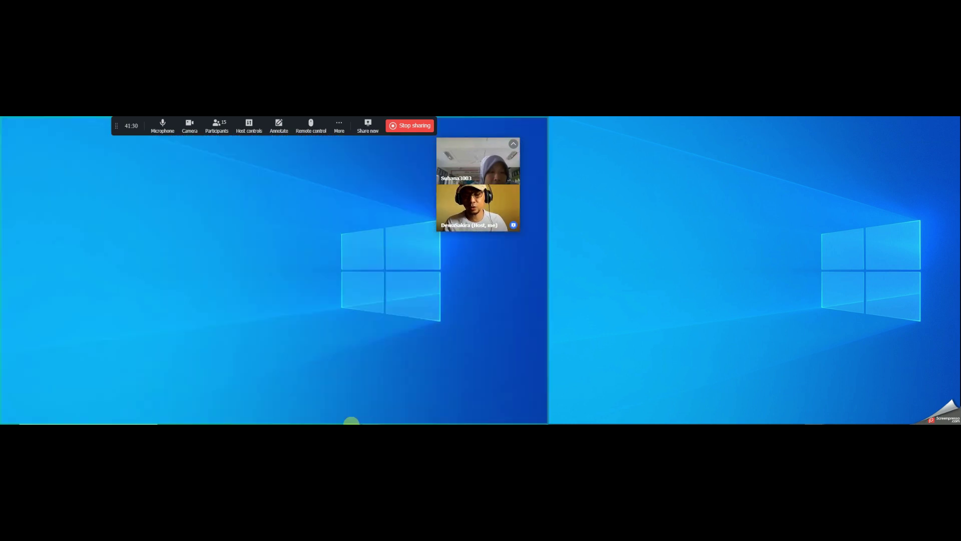
pyautogui.moveTo(352, 417)
pyautogui.press('super')
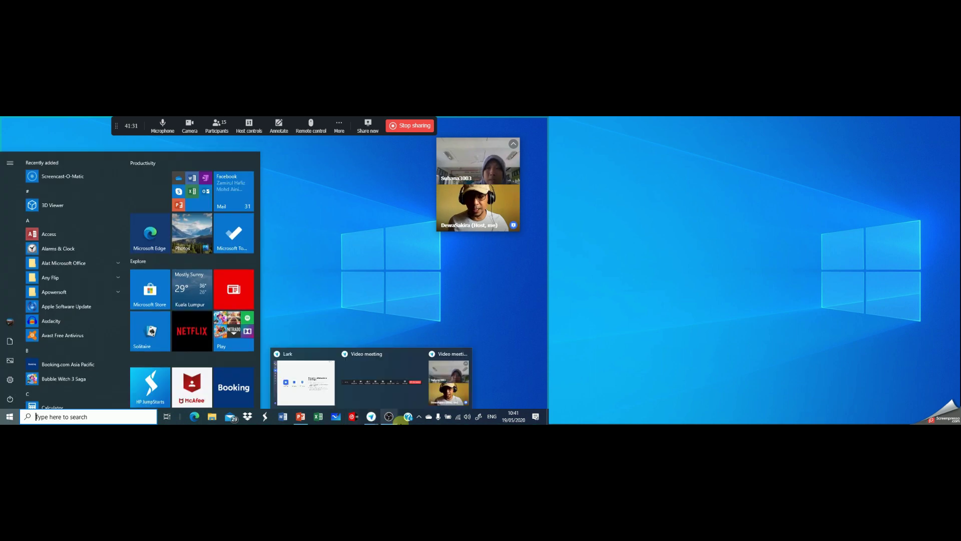
pyautogui.click(388, 416)
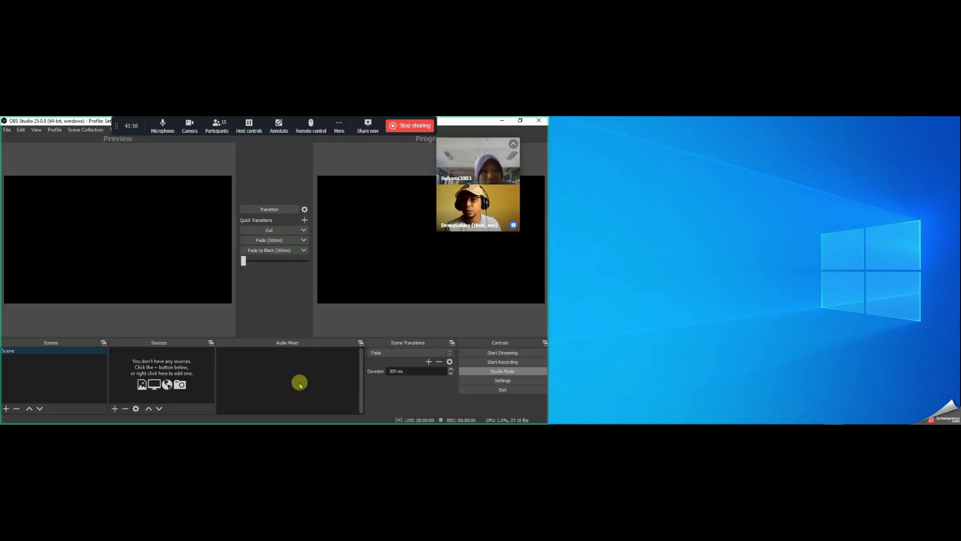
pyautogui.click(121, 121)
pyautogui.moveTo(116, 125); pyautogui.dragTo(118, 325)
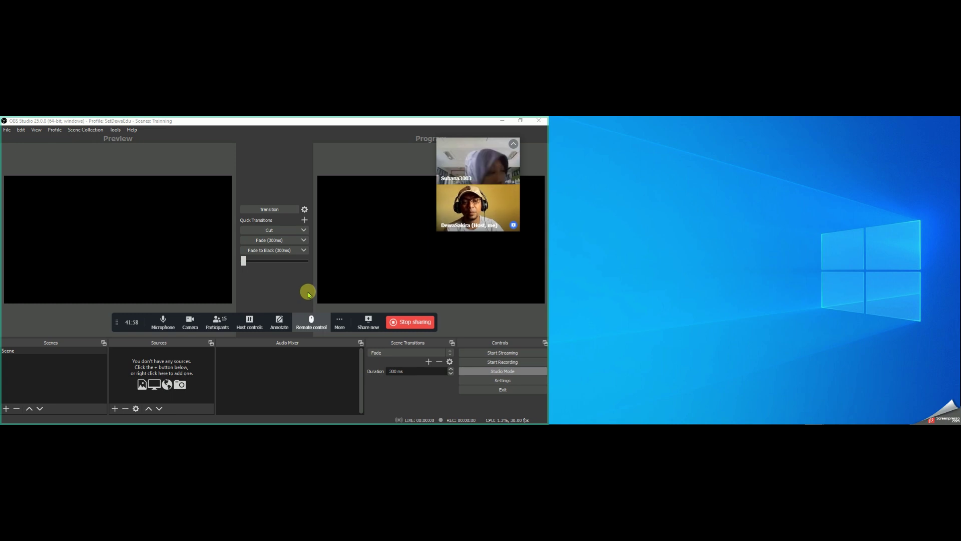
# Step: Minimize OBS Studio to show the desktop and restore its window
pyautogui.click(503, 123)
pyautogui.moveTo(371, 421)
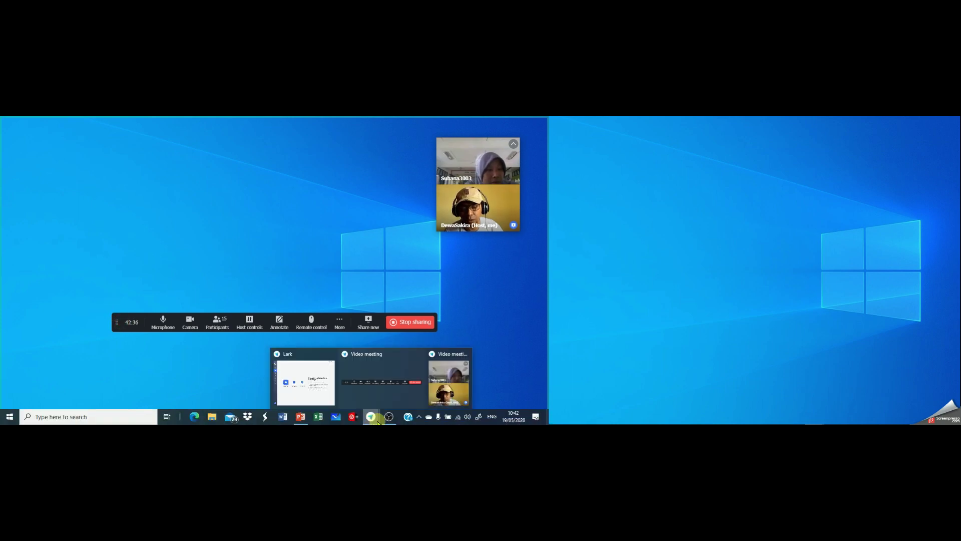
pyautogui.click(389, 417)
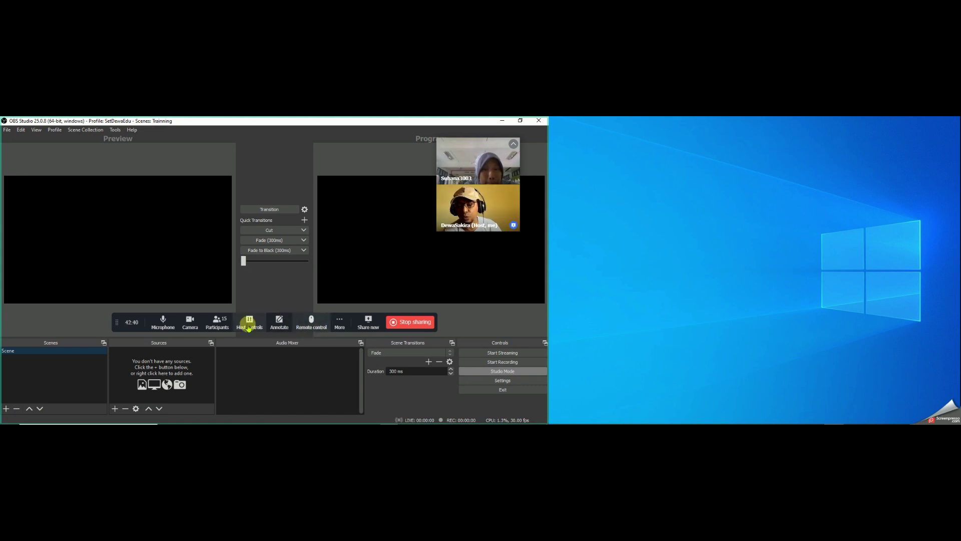
# Step: Draw freehand pen annotations over the Preview, transition and Program areas, and clear all drawings
pyautogui.click(280, 322)
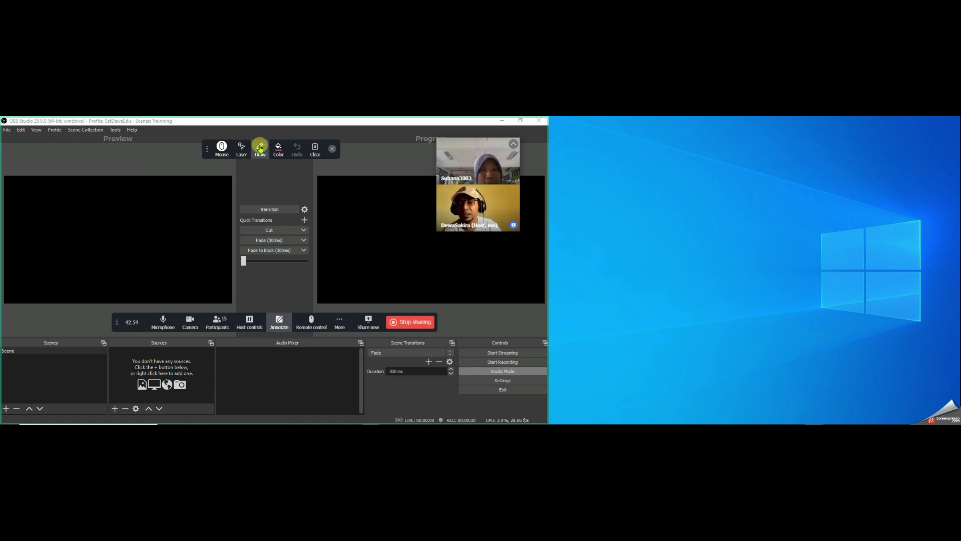
pyautogui.click(260, 148)
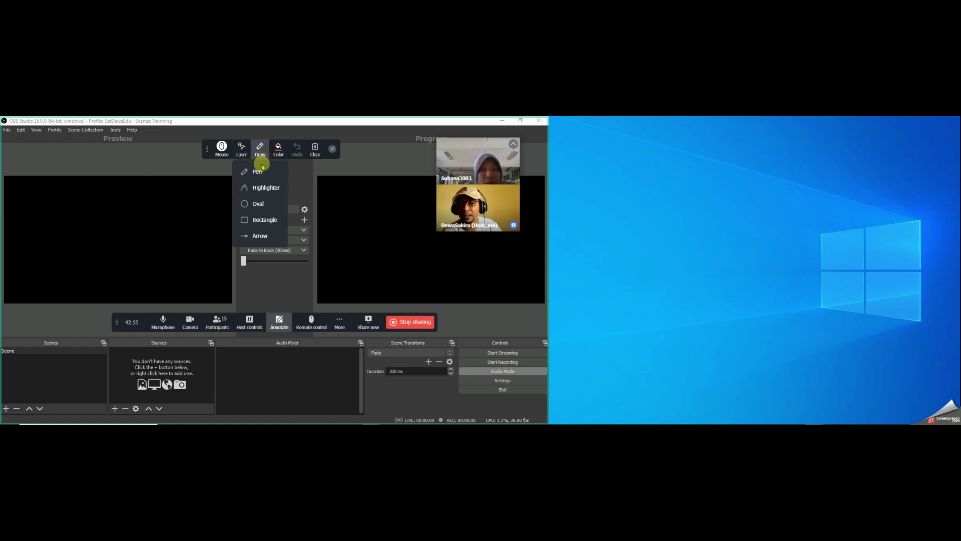
pyautogui.click(260, 172)
pyautogui.moveTo(262, 188); pyautogui.dragTo(243, 210)
pyautogui.moveTo(155, 258)
pyautogui.mouseDown()
pyautogui.moveTo(103, 276)
pyautogui.moveTo(91, 326)
pyautogui.mouseUp()
pyautogui.moveTo(49, 212)
pyautogui.mouseDown()
pyautogui.moveTo(55, 169)
pyautogui.moveTo(128, 171)
pyautogui.moveTo(85, 130)
pyautogui.mouseUp()
pyautogui.moveTo(396, 178)
pyautogui.mouseDown()
pyautogui.moveTo(427, 223)
pyautogui.moveTo(503, 234)
pyautogui.mouseUp()
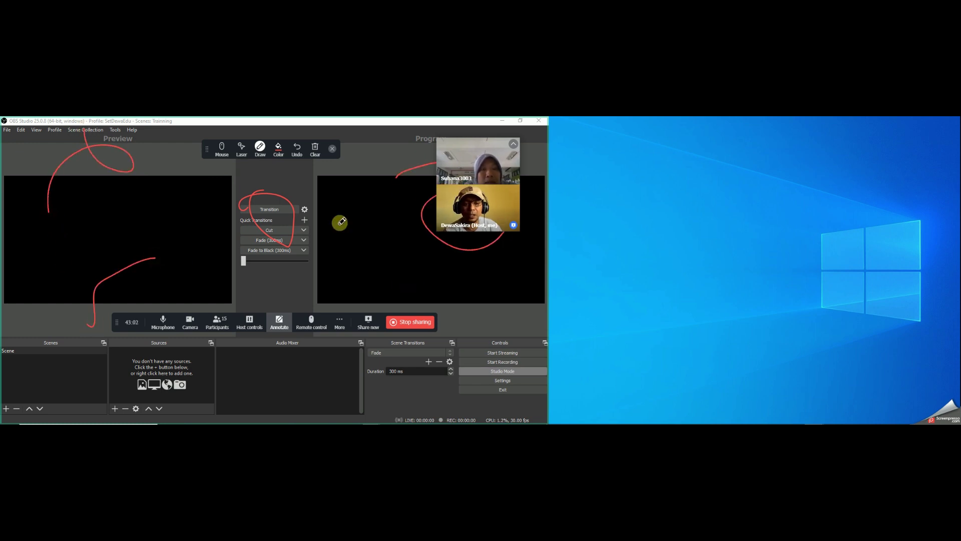
pyautogui.click(316, 149)
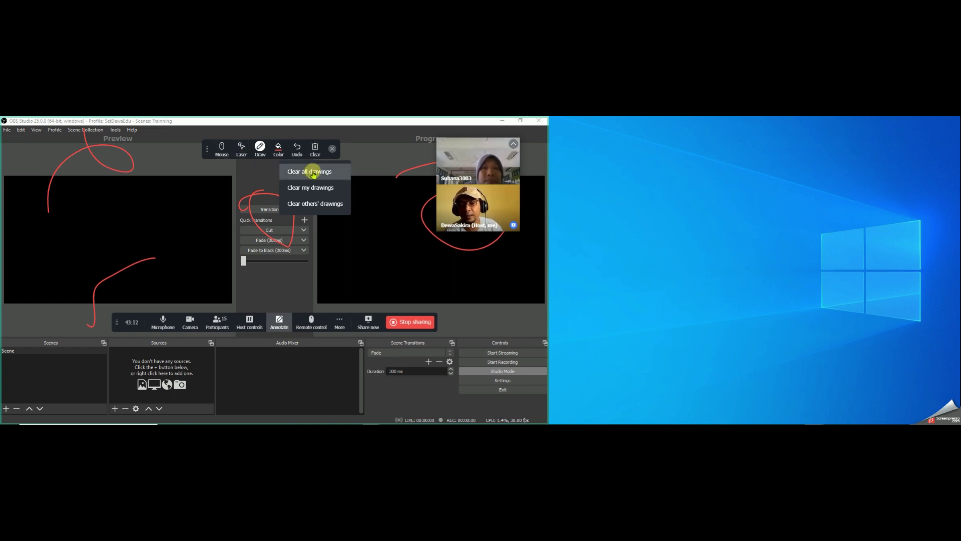
pyautogui.click(313, 172)
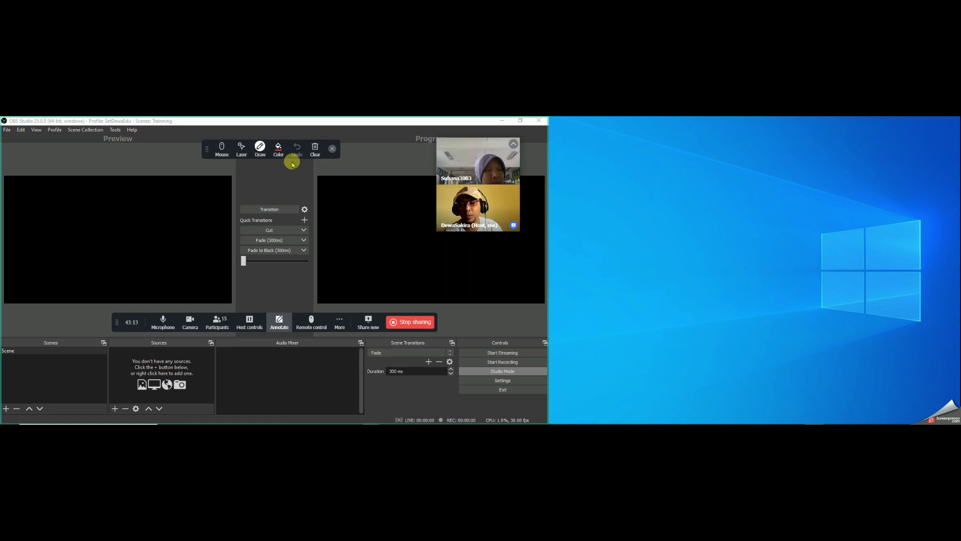
# Step: Try the laser annotation tool, return to mouse mode, and shift the annotation bar slightly higher
pyautogui.click(242, 148)
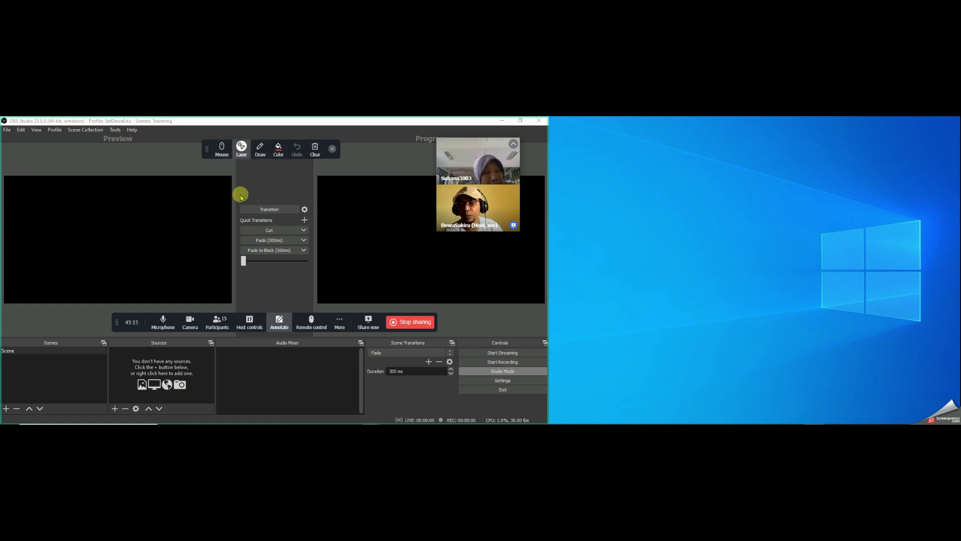
pyautogui.click(223, 148)
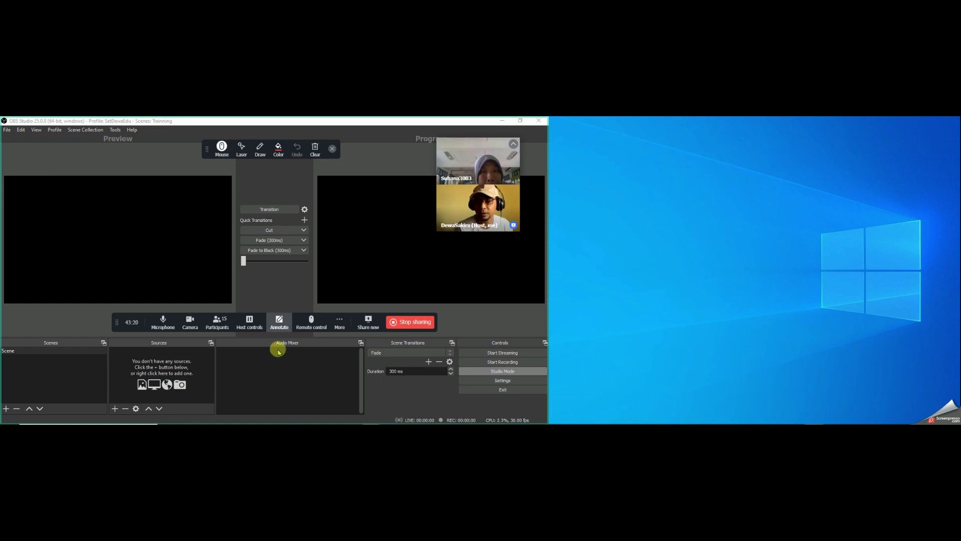
pyautogui.moveTo(206, 151); pyautogui.dragTo(208, 142)
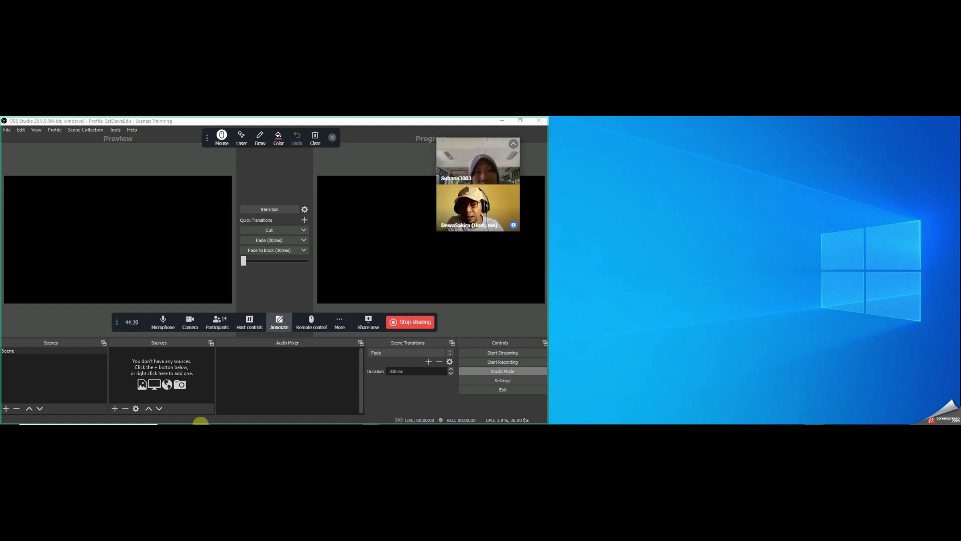
# Step: Move the meeting toolbar up over the displays and look through the full participants list
pyautogui.click(219, 321)
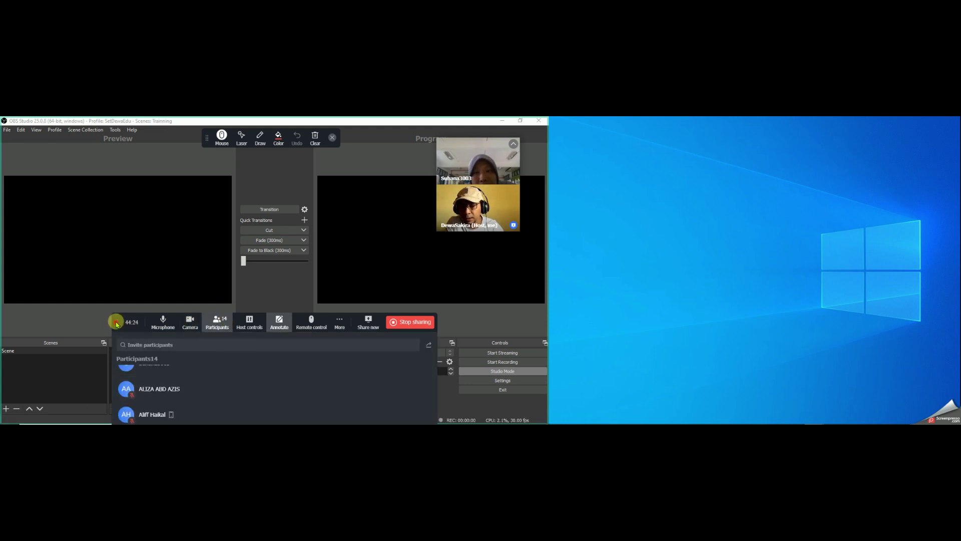
pyautogui.moveTo(112, 322); pyautogui.dragTo(107, 179)
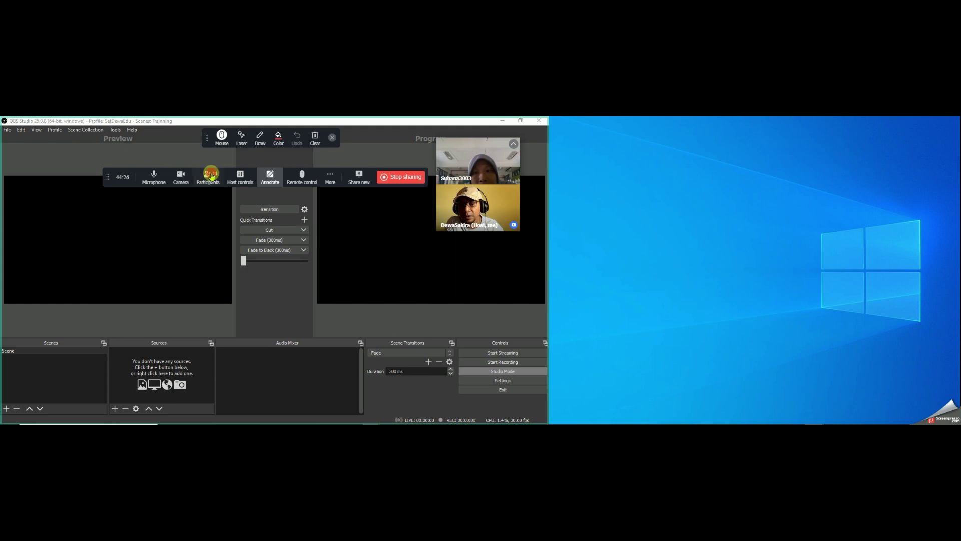
pyautogui.click(210, 179)
pyautogui.scroll(-3, 251, 260)
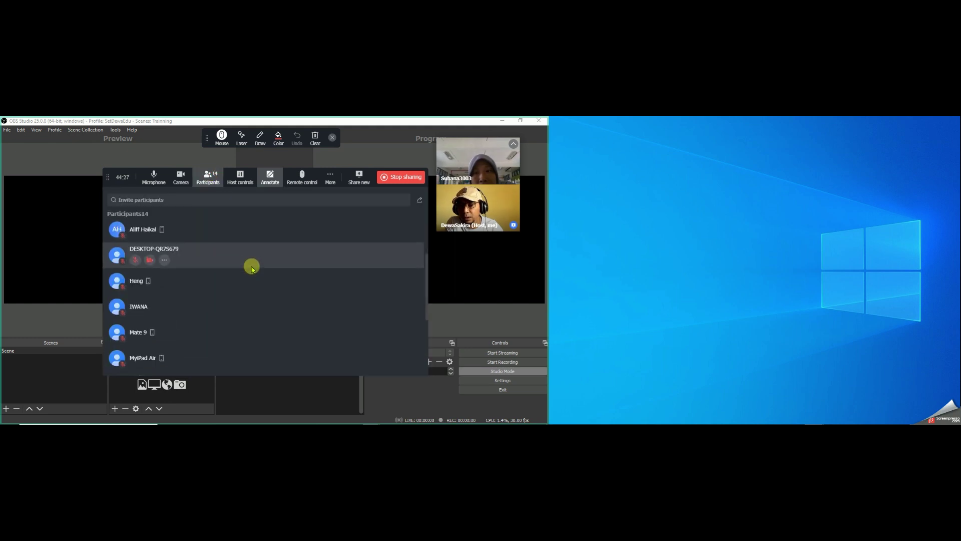
pyautogui.scroll(-5, 252, 281)
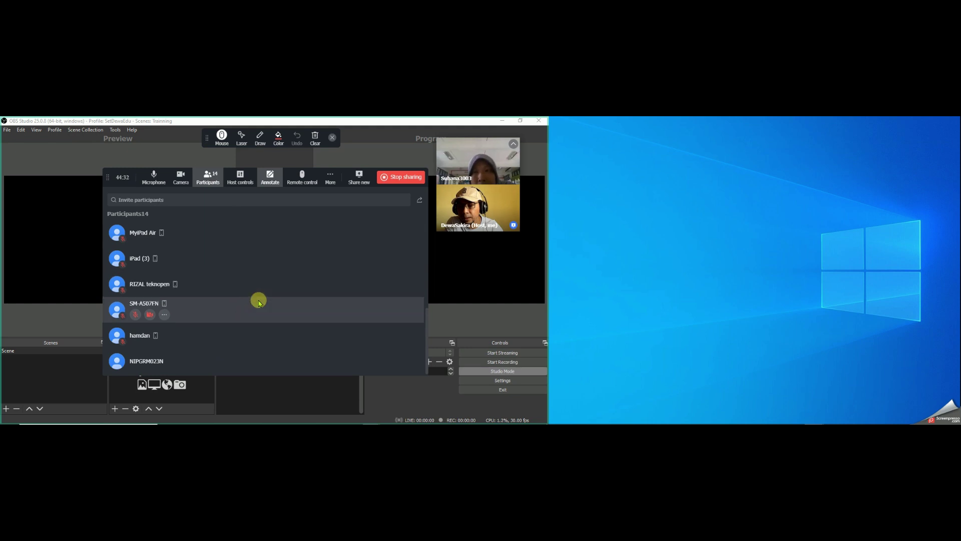
pyautogui.scroll(8, 254, 329)
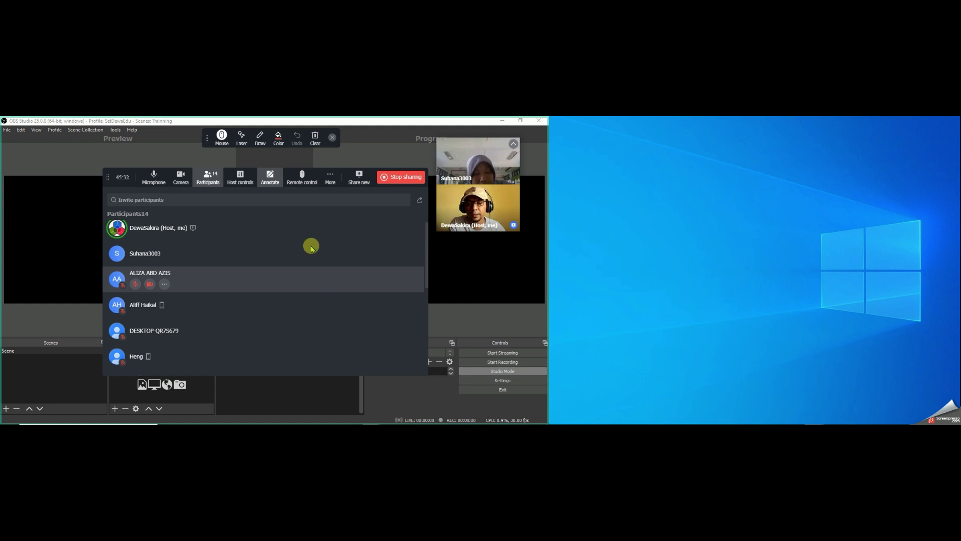
pyautogui.click(210, 182)
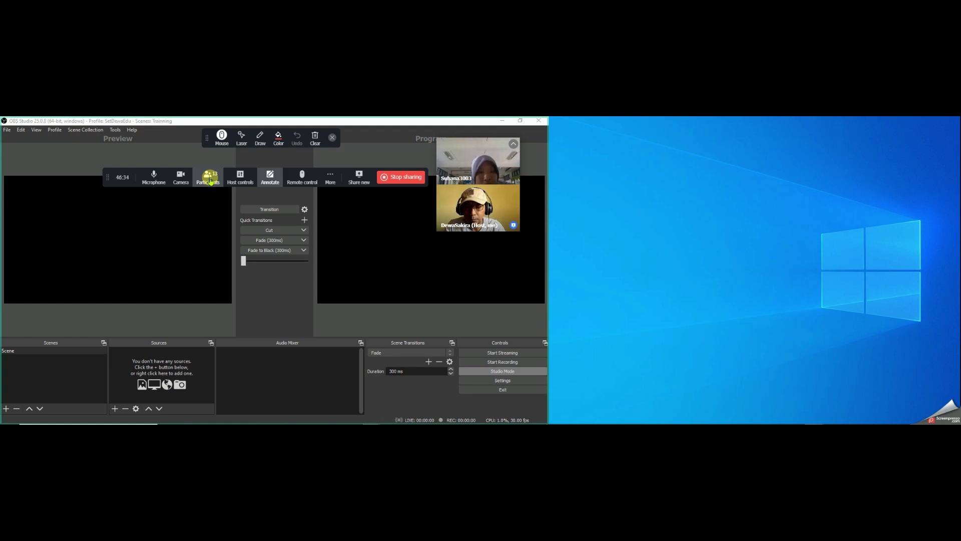
# Step: Compare the OBS layout with Studio Mode off and on, and return the meeting toolbar to just above the docks
pyautogui.click(495, 371)
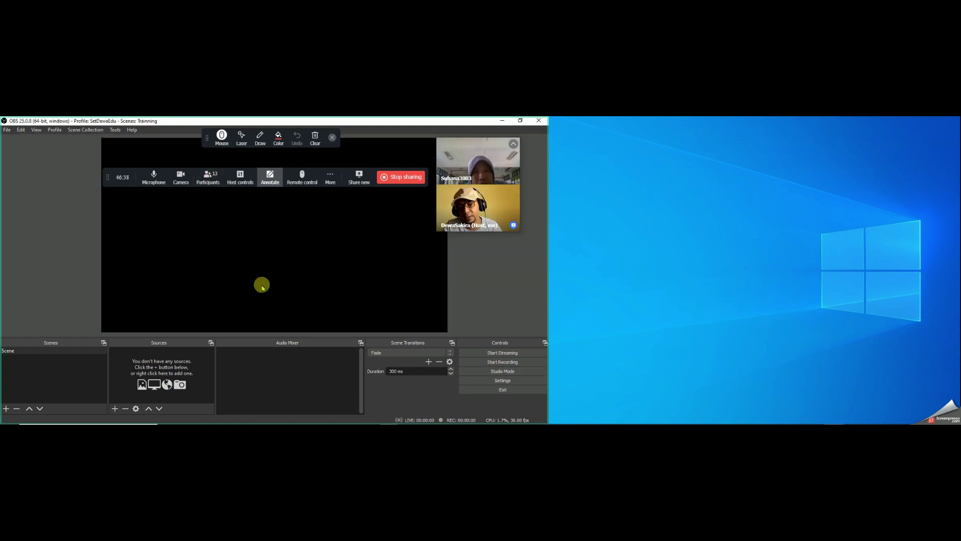
pyautogui.click(494, 371)
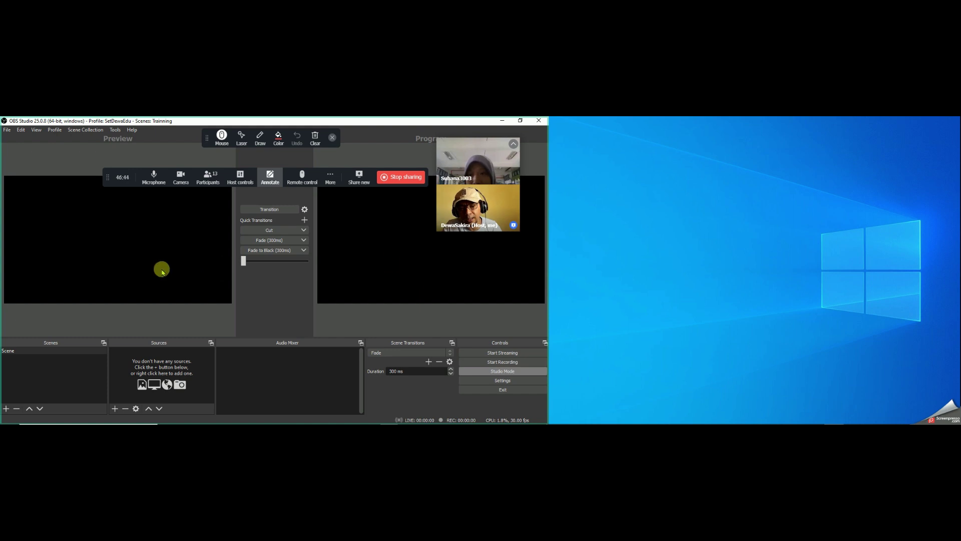
pyautogui.moveTo(110, 178); pyautogui.dragTo(117, 319)
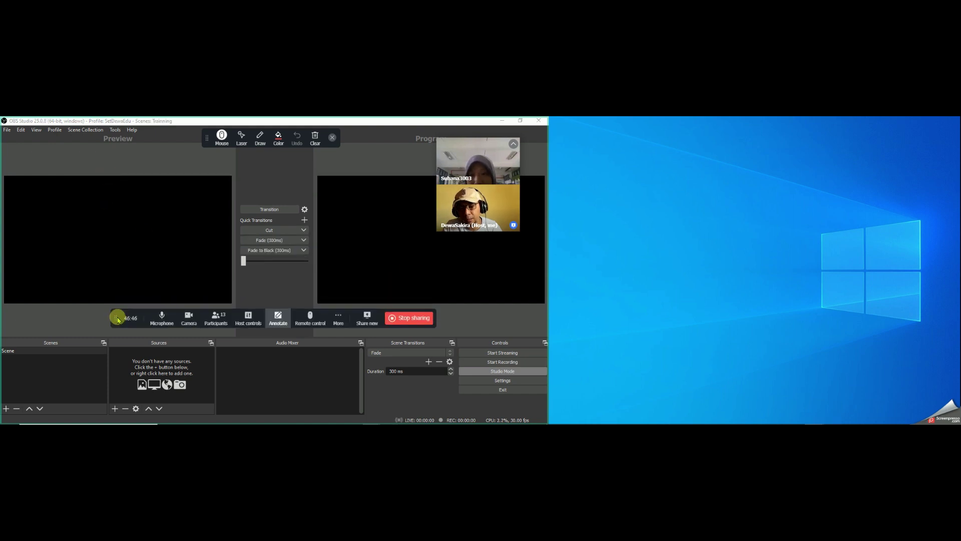
pyautogui.click(491, 371)
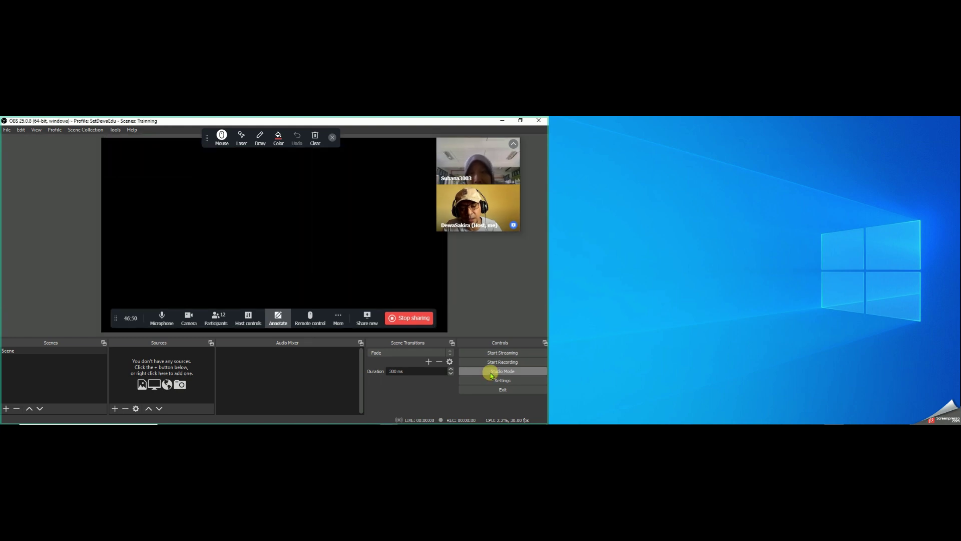
pyautogui.click(491, 373)
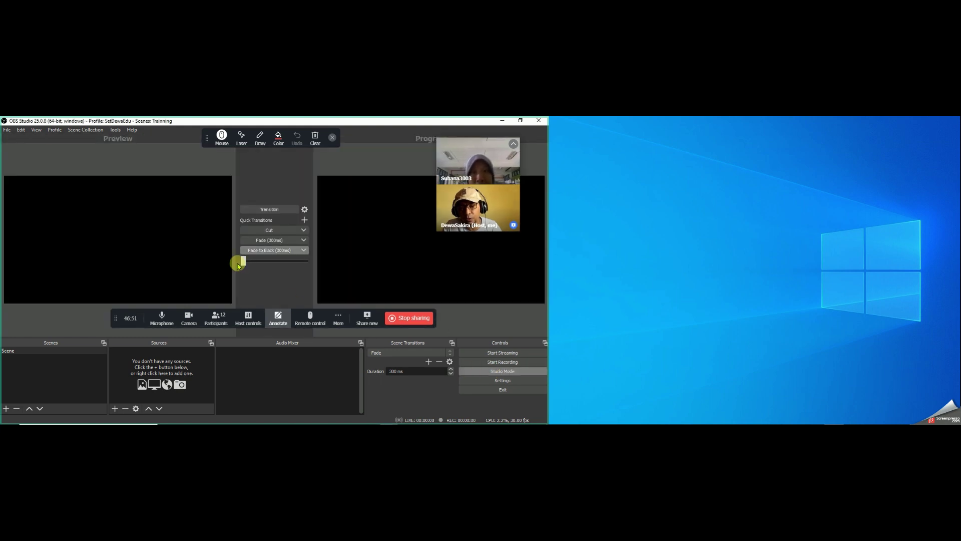
pyautogui.moveTo(115, 318); pyautogui.dragTo(115, 327)
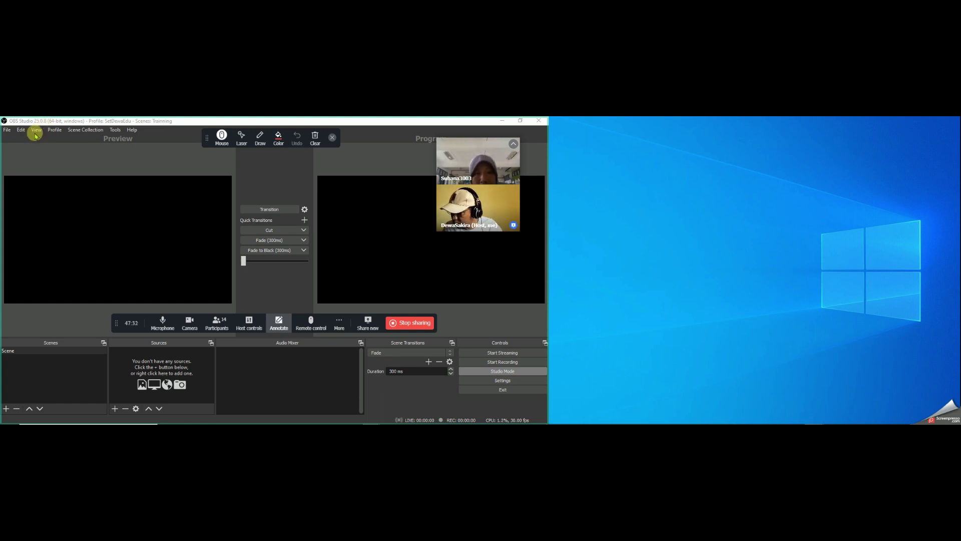
# Step: Check the meeting's participants list and close it
pyautogui.click(219, 324)
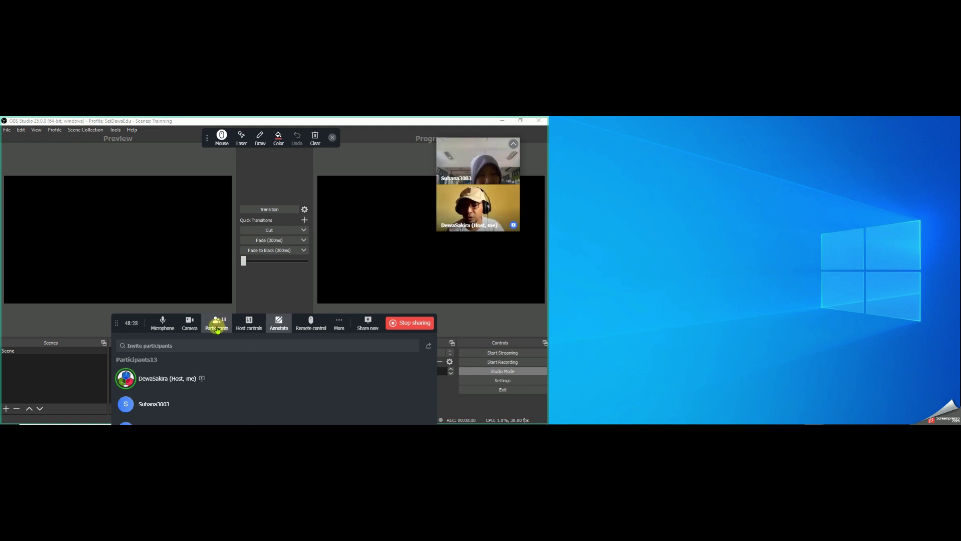
pyautogui.click(221, 329)
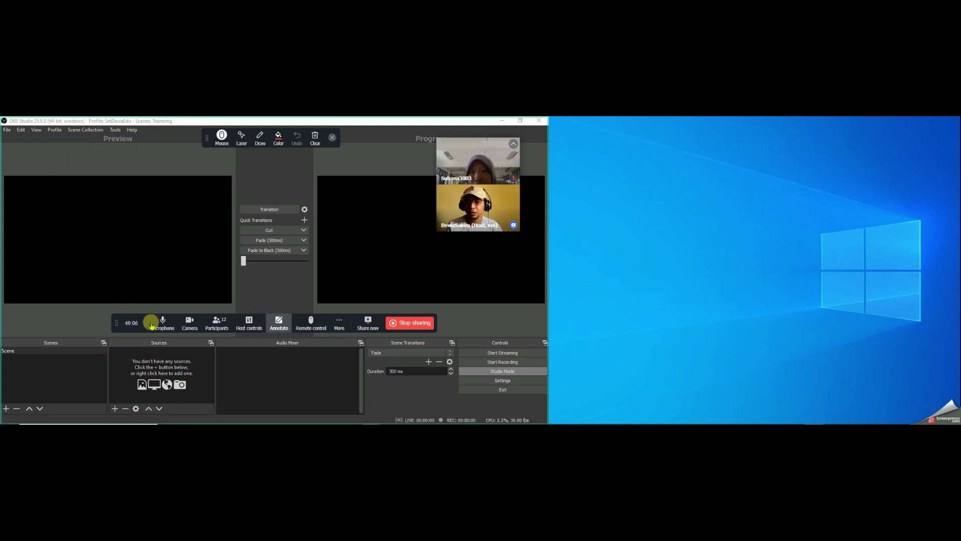
# Step: Switch Studio Mode off and back on, and move the floating meeting video clear of the Program label
pyautogui.click(497, 371)
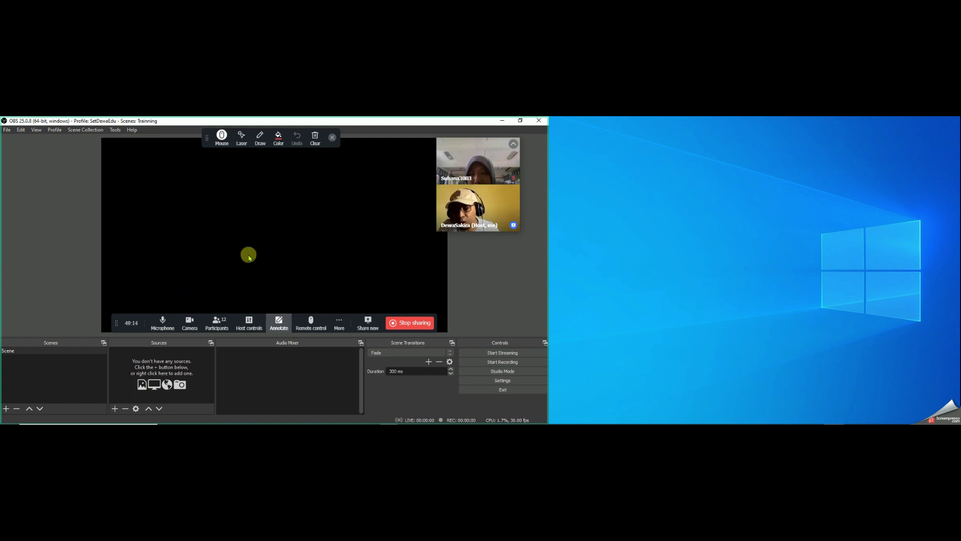
pyautogui.click(485, 370)
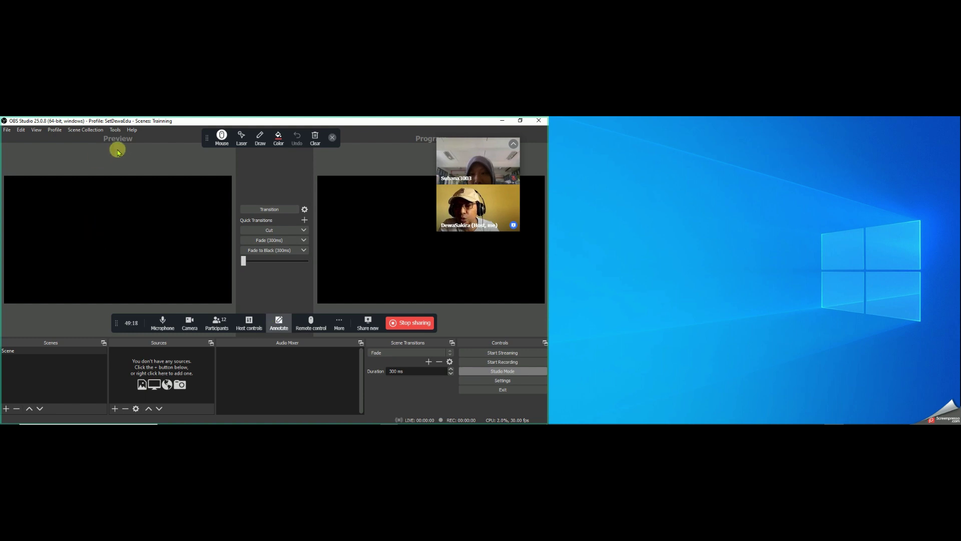
pyautogui.moveTo(453, 144); pyautogui.dragTo(474, 161)
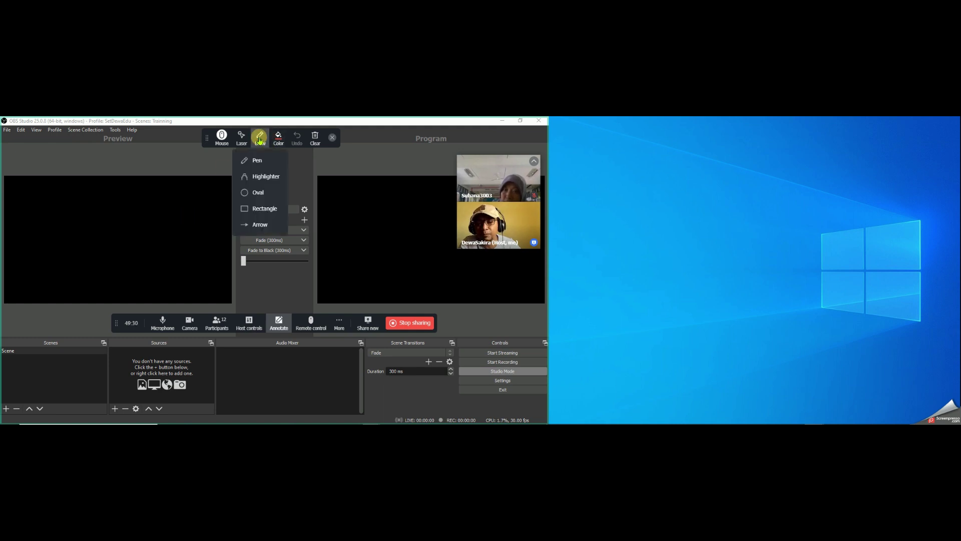
# Step: Using the pen annotation tool, draw arrows from the Preview side to the Program side and circle the Preview label
pyautogui.click(260, 136)
pyautogui.click(255, 165)
pyautogui.moveTo(189, 208)
pyautogui.mouseDown()
pyautogui.moveTo(238, 175)
pyautogui.moveTo(285, 169)
pyautogui.moveTo(340, 213)
pyautogui.moveTo(340, 197)
pyautogui.moveTo(326, 212)
pyautogui.mouseUp()
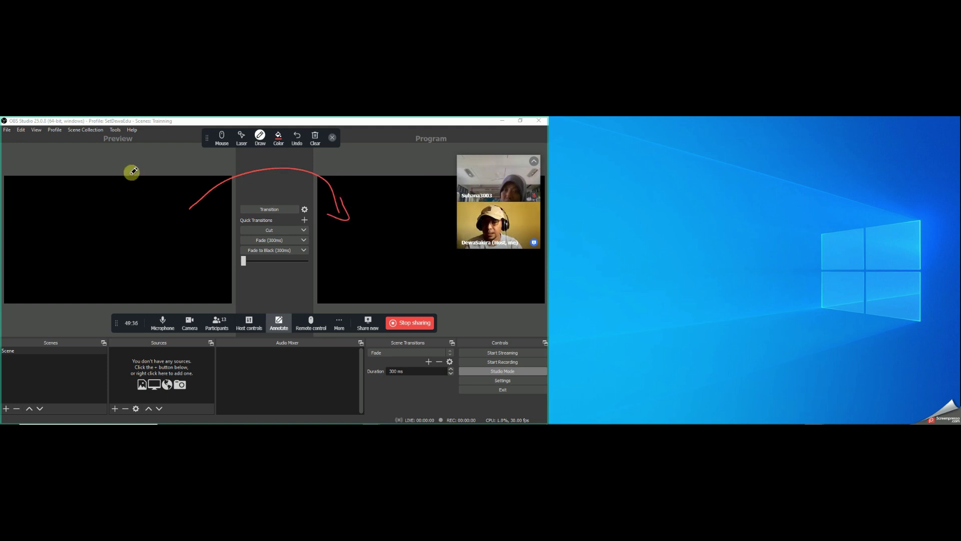
pyautogui.moveTo(142, 135)
pyautogui.mouseDown()
pyautogui.moveTo(114, 135)
pyautogui.moveTo(88, 151)
pyautogui.moveTo(136, 129)
pyautogui.moveTo(138, 144)
pyautogui.moveTo(126, 150)
pyautogui.moveTo(136, 160)
pyautogui.moveTo(293, 187)
pyautogui.moveTo(370, 140)
pyautogui.moveTo(404, 147)
pyautogui.mouseUp()
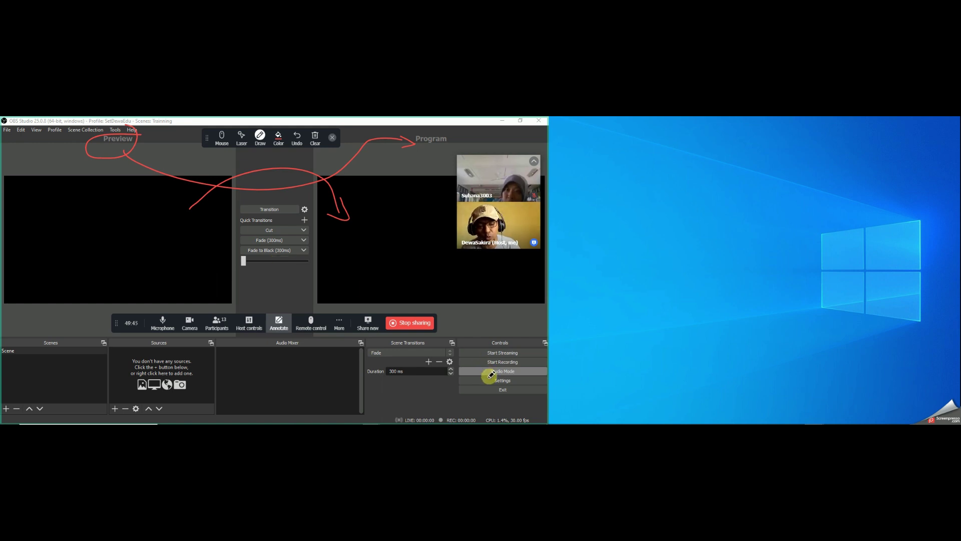
# Step: Clear all annotation drawings from the shared screen and return to mouse mode
pyautogui.click(315, 140)
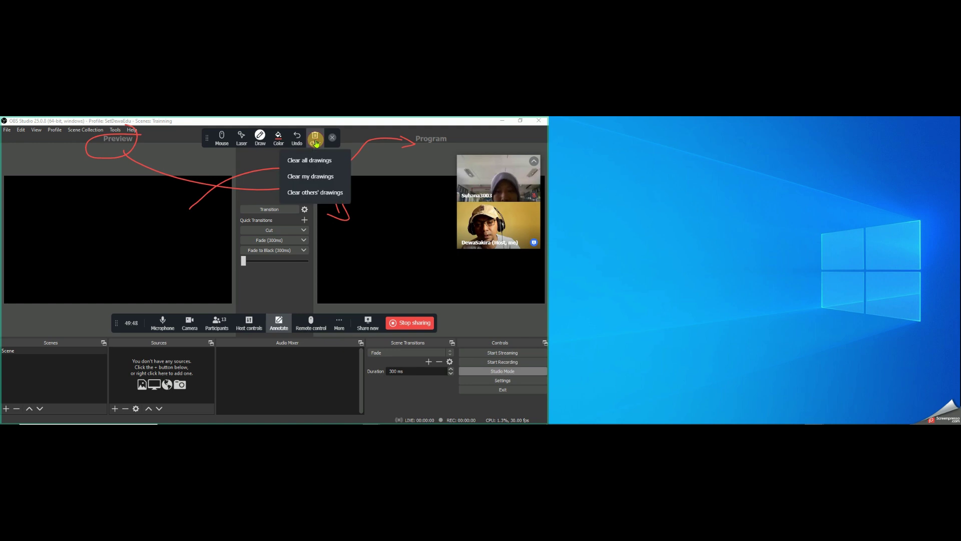
pyautogui.click(310, 159)
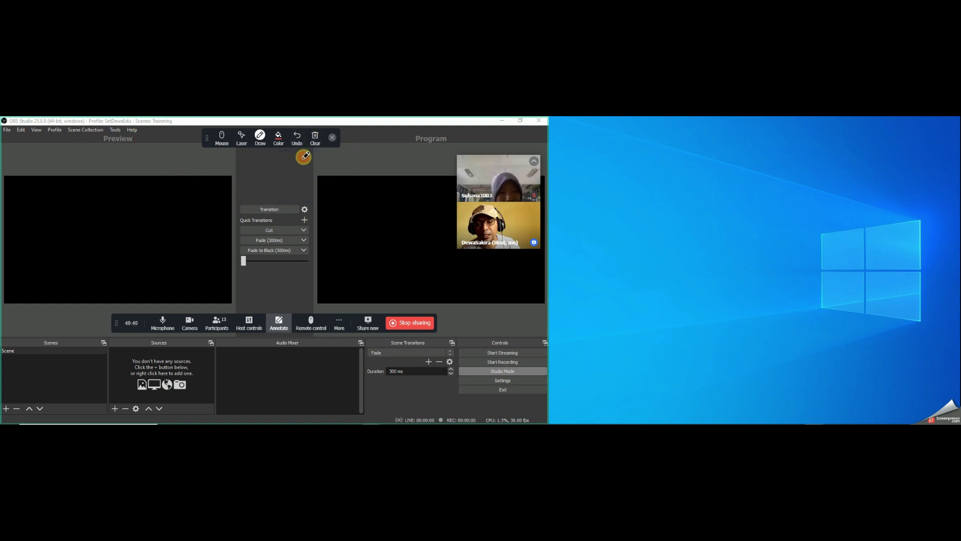
pyautogui.click(261, 137)
pyautogui.click(221, 138)
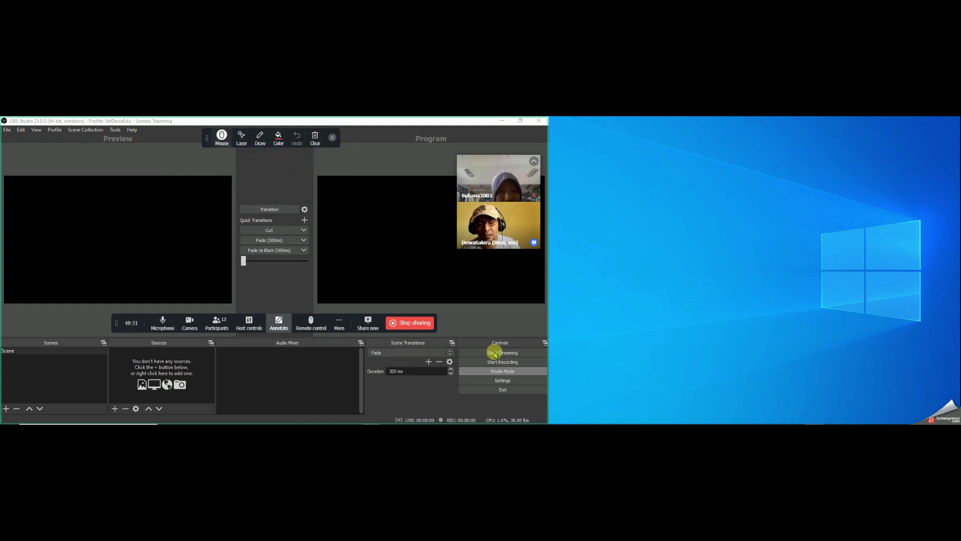
# Step: Compare the layout with Studio Mode off and on, and look at the options available for the existing scene
pyautogui.click(502, 371)
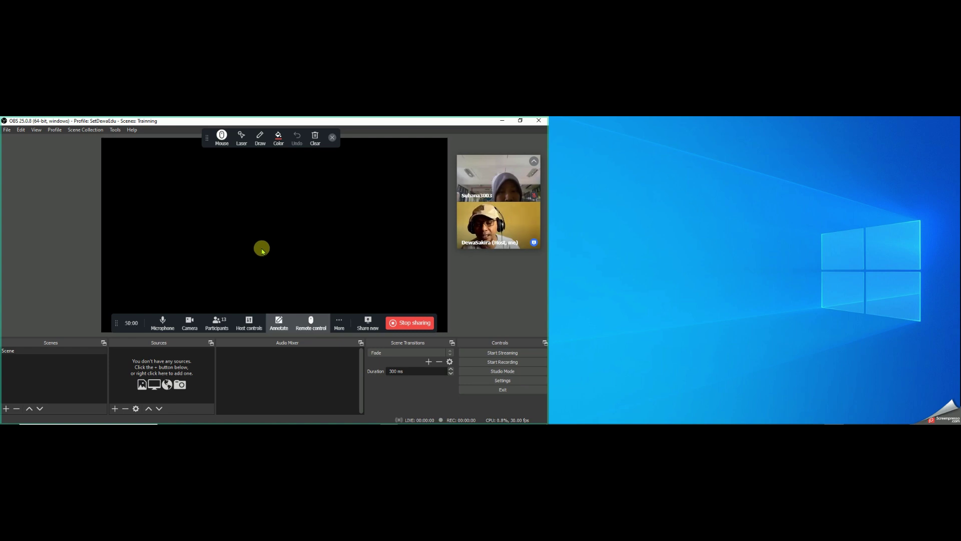
pyautogui.click(494, 371)
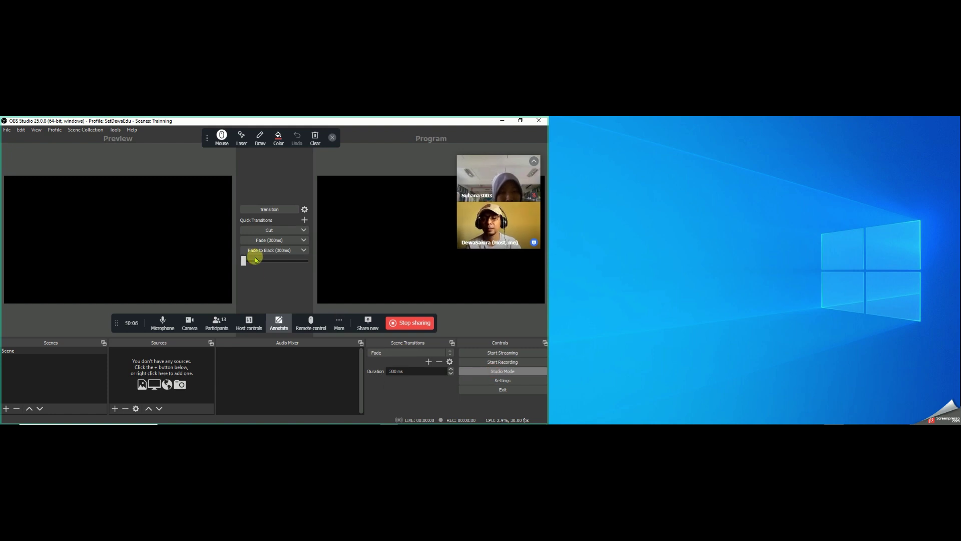
pyautogui.rightClick(14, 352)
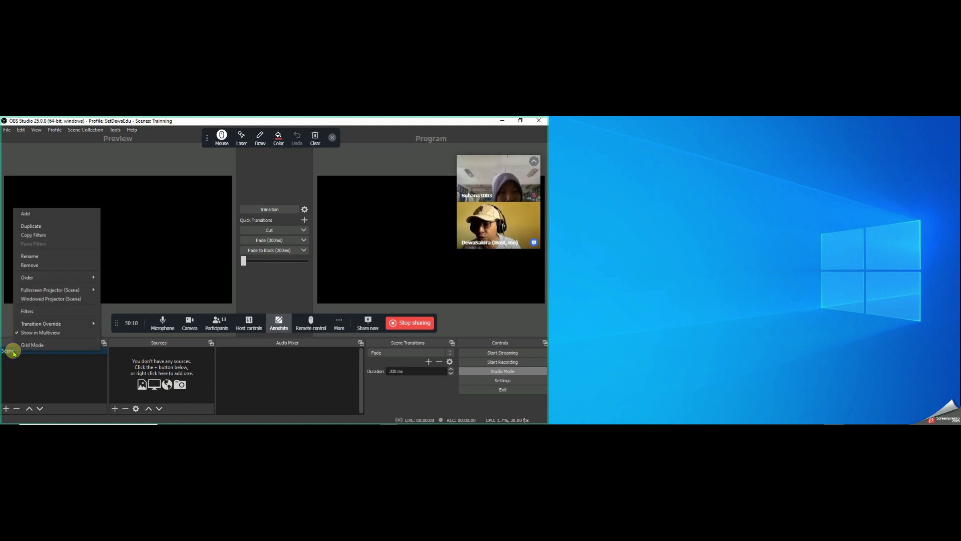
pyautogui.click(44, 258)
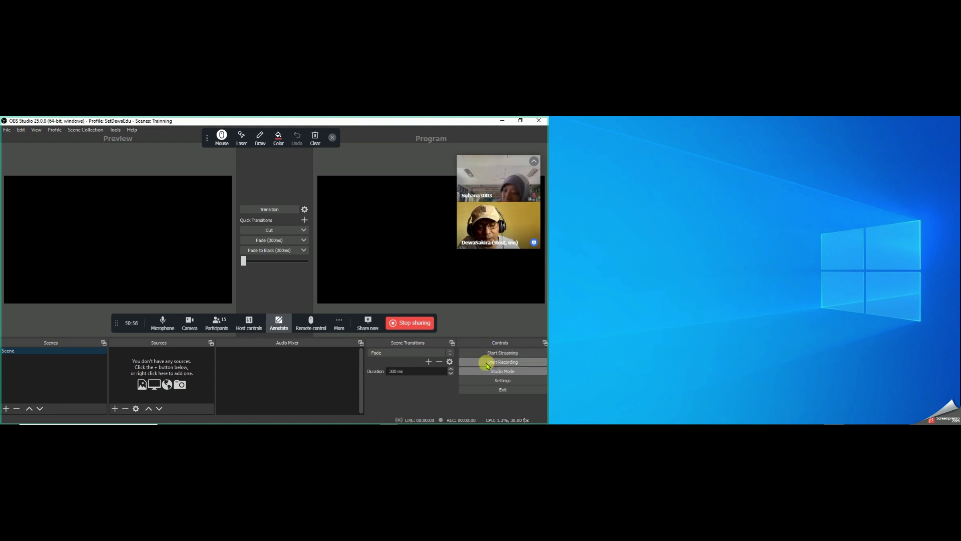
# Step: Look through the recordings in the Videos folder in File Explorer with the meeting toolbar moved lower, and close the folder window
pyautogui.moveTo(299, 421)
pyautogui.click(212, 418)
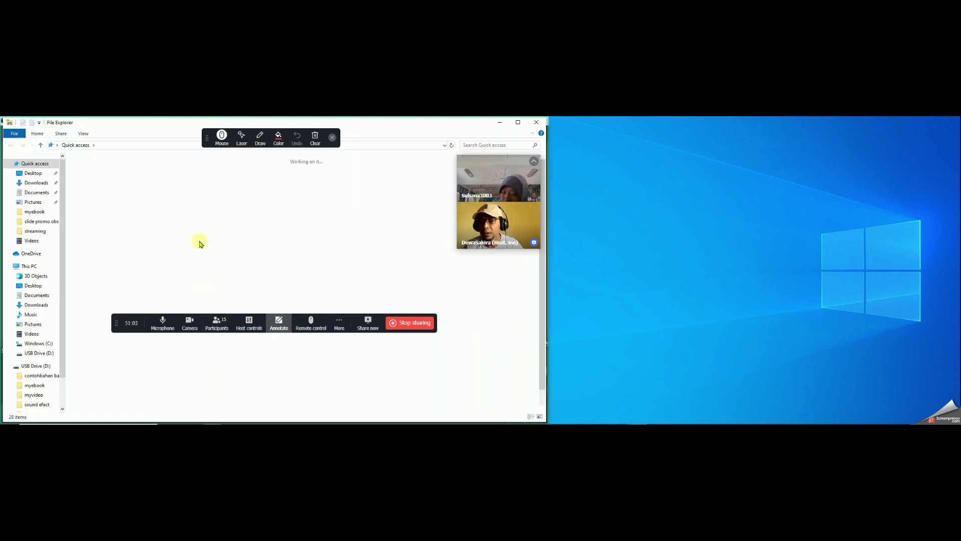
pyautogui.click(28, 241)
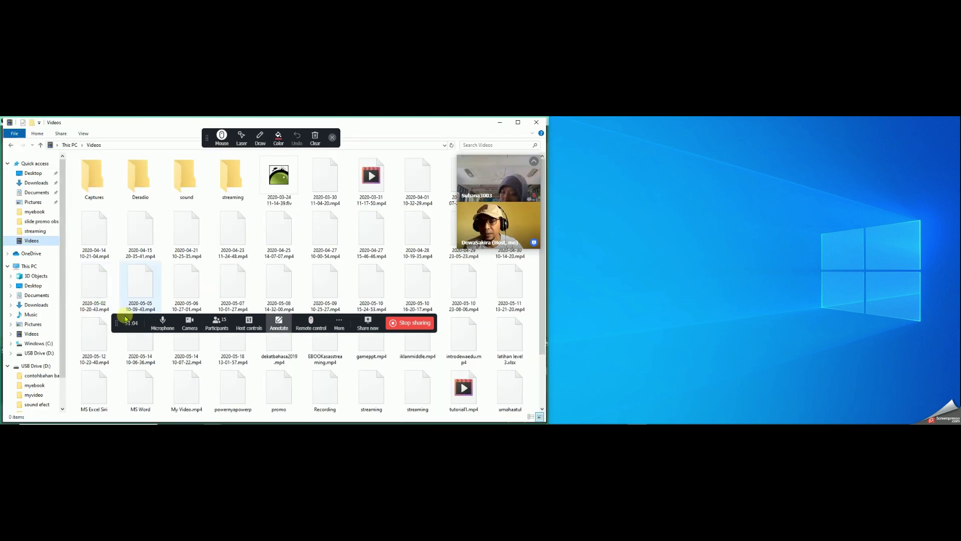
pyautogui.moveTo(115, 324); pyautogui.dragTo(118, 377)
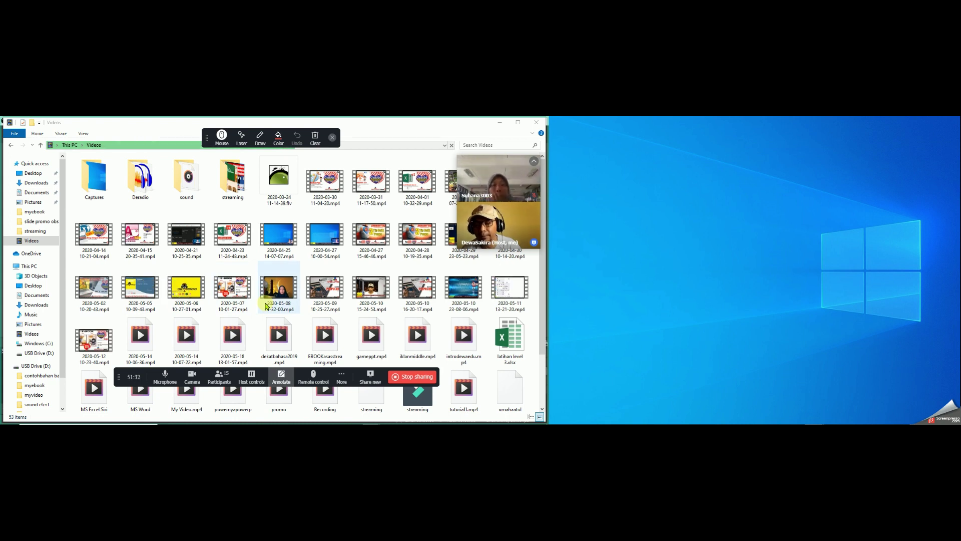
pyautogui.scroll(-1, 309, 310)
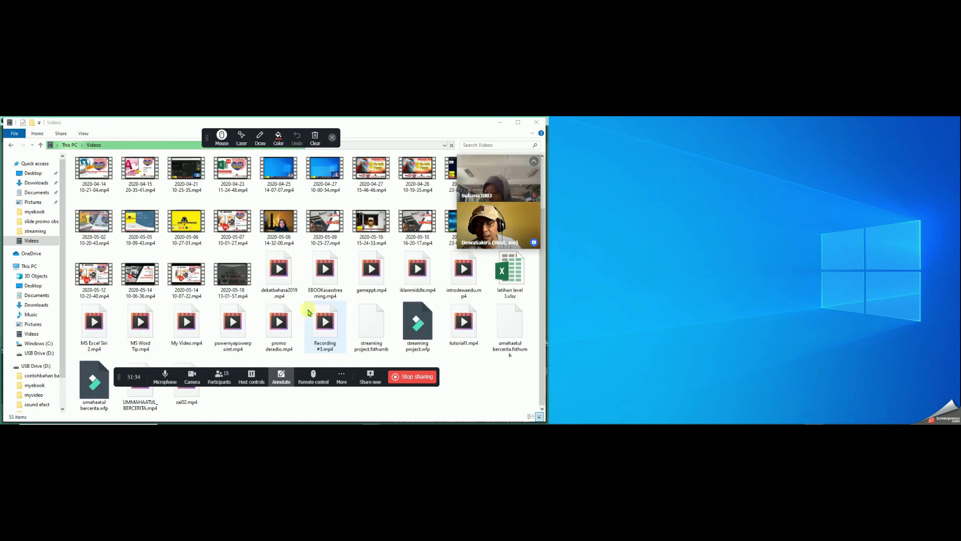
pyautogui.scroll(2, 308, 313)
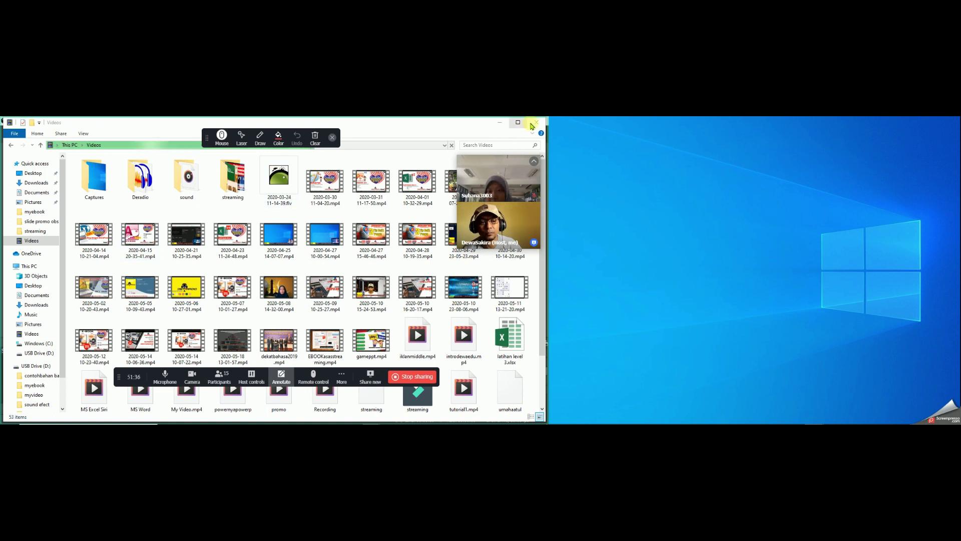
pyautogui.click(533, 124)
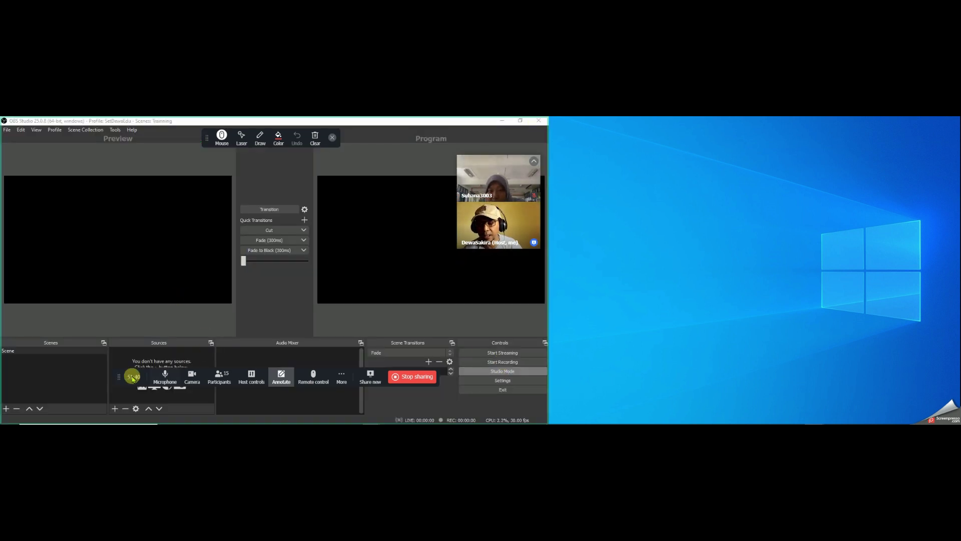
# Step: Move the meeting toolbar back up above the docks and check the participants list
pyautogui.moveTo(117, 377); pyautogui.dragTo(107, 337)
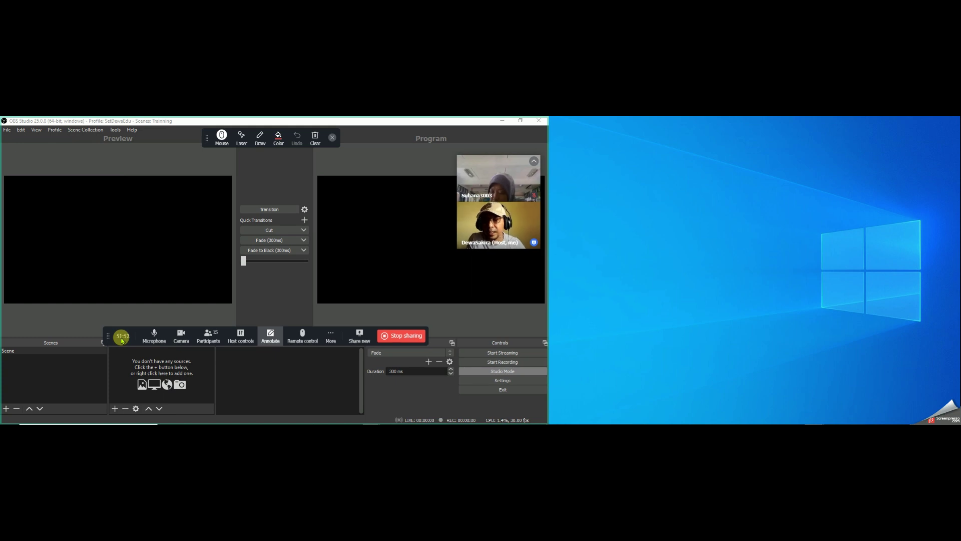
pyautogui.click(213, 336)
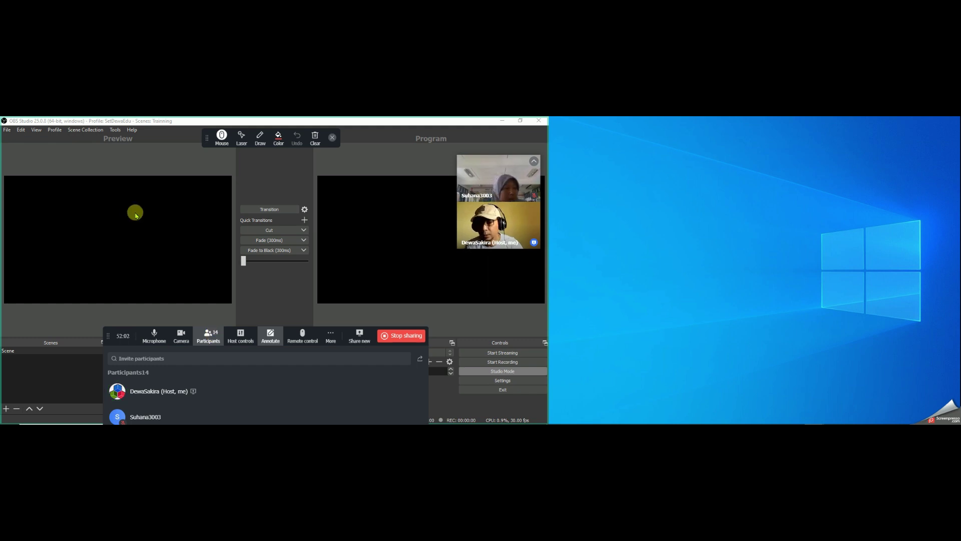
pyautogui.moveTo(106, 340); pyautogui.dragTo(102, 324)
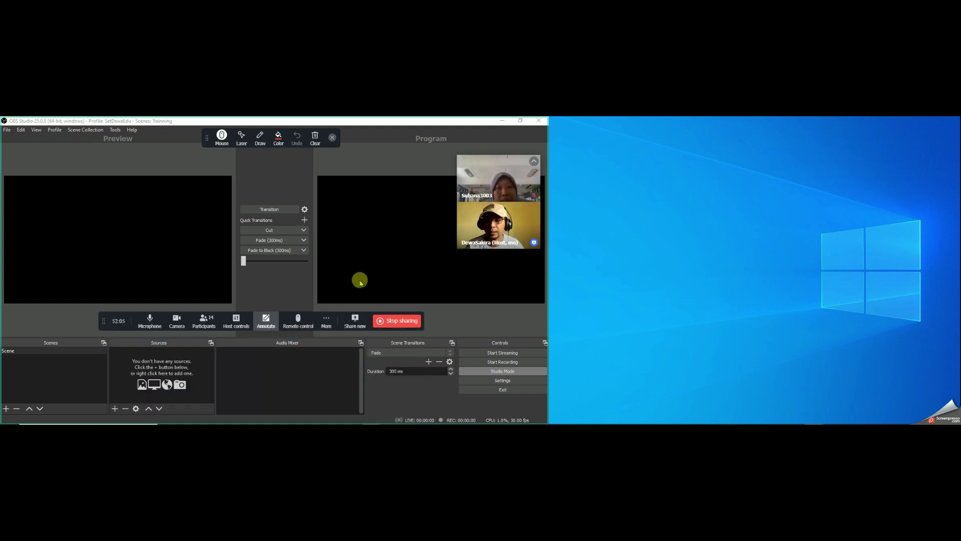
# Step: Add a new Display Capture source named skrin1 to the scene, moving the meeting toolbar off the source dialog
pyautogui.click(116, 408)
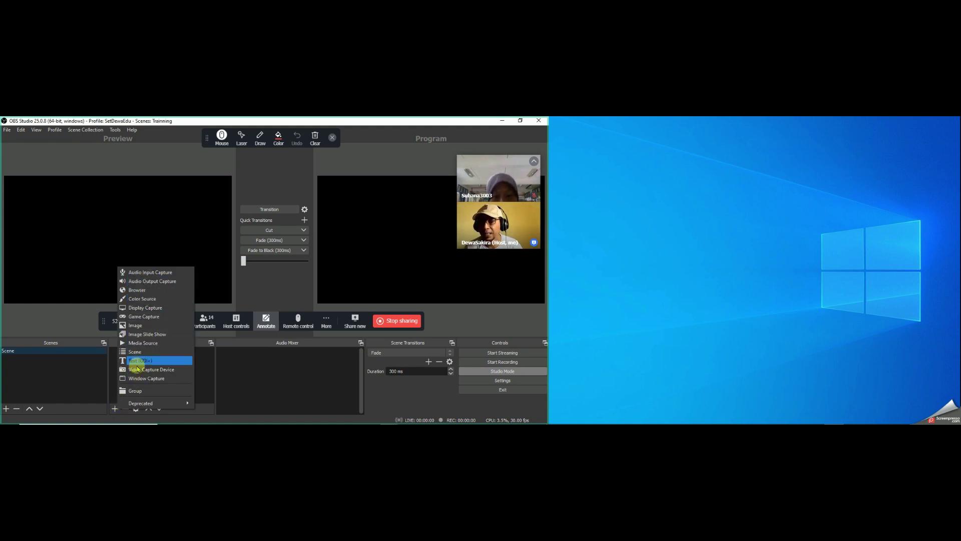
pyautogui.click(163, 308)
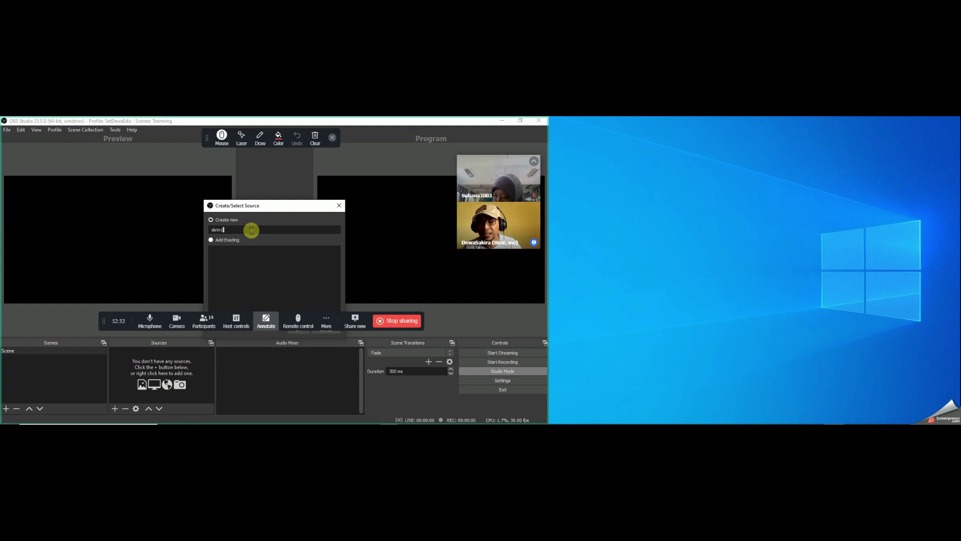
pyautogui.moveTo(102, 321); pyautogui.dragTo(111, 378)
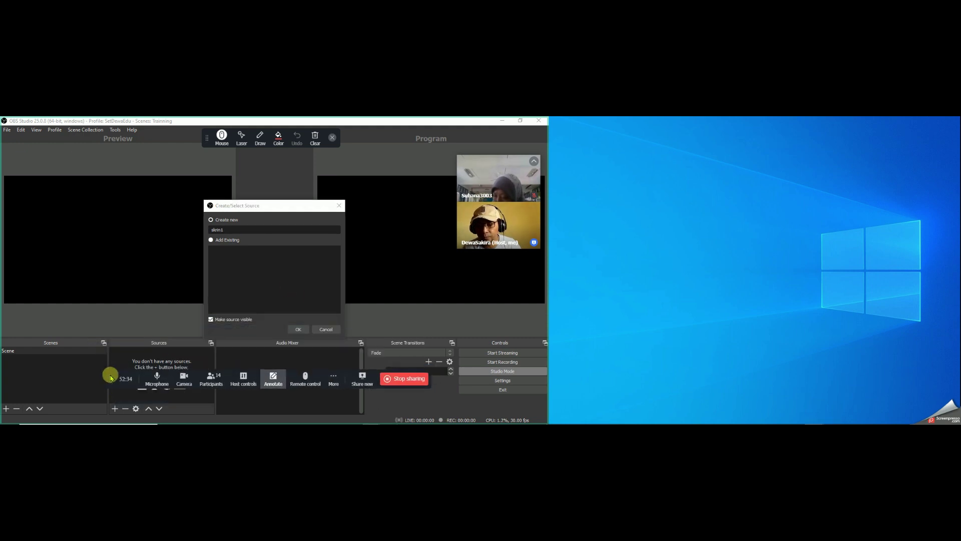
pyautogui.click(298, 329)
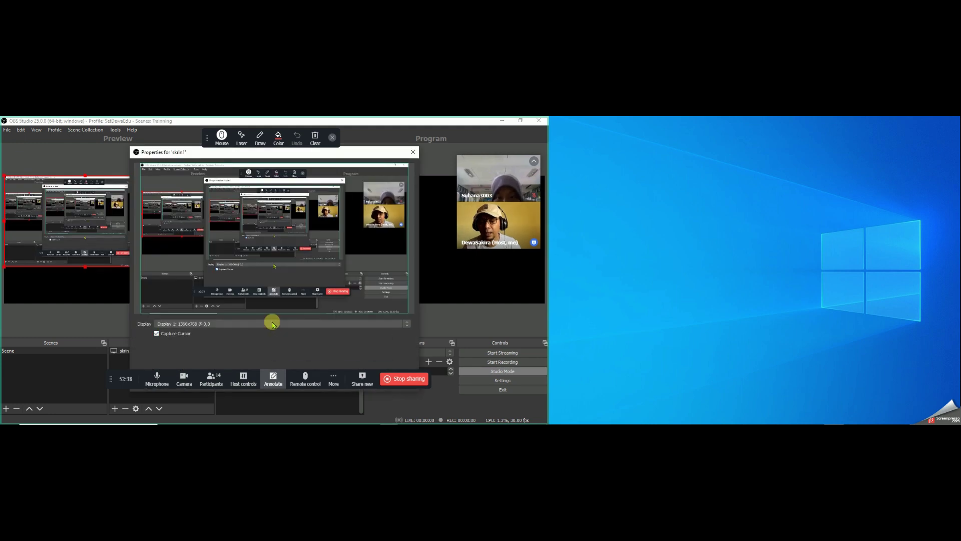
# Step: Move the skrin1 properties dialog clear of the meeting toolbar and accept Display 1: 1366x768 with cursor capture on
pyautogui.moveTo(168, 151); pyautogui.dragTo(189, 153)
pyautogui.click(499, 165)
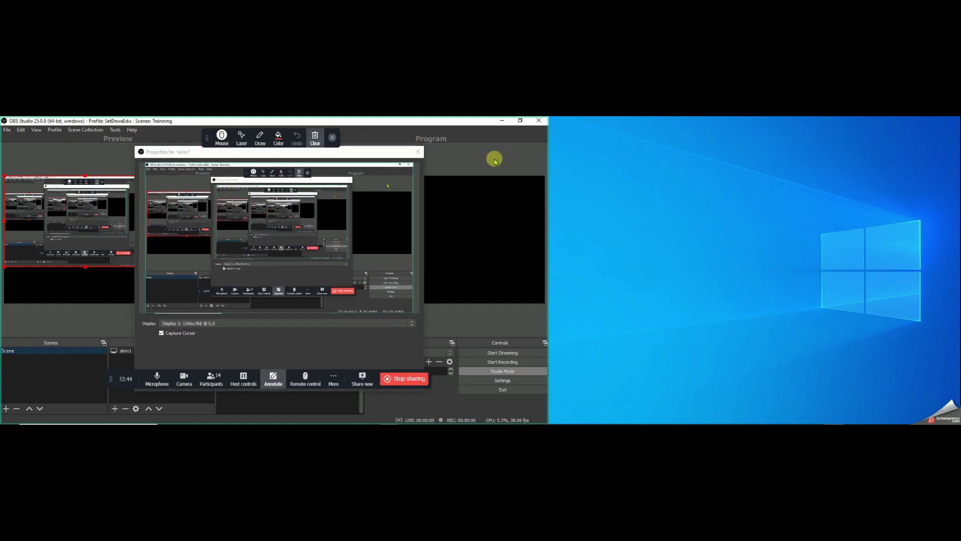
pyautogui.moveTo(166, 153); pyautogui.dragTo(147, 125)
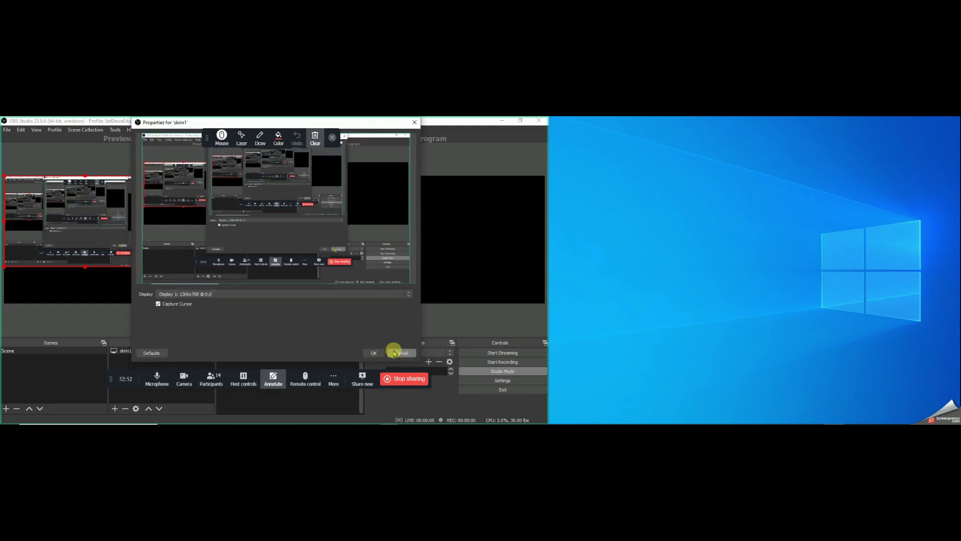
pyautogui.click(376, 353)
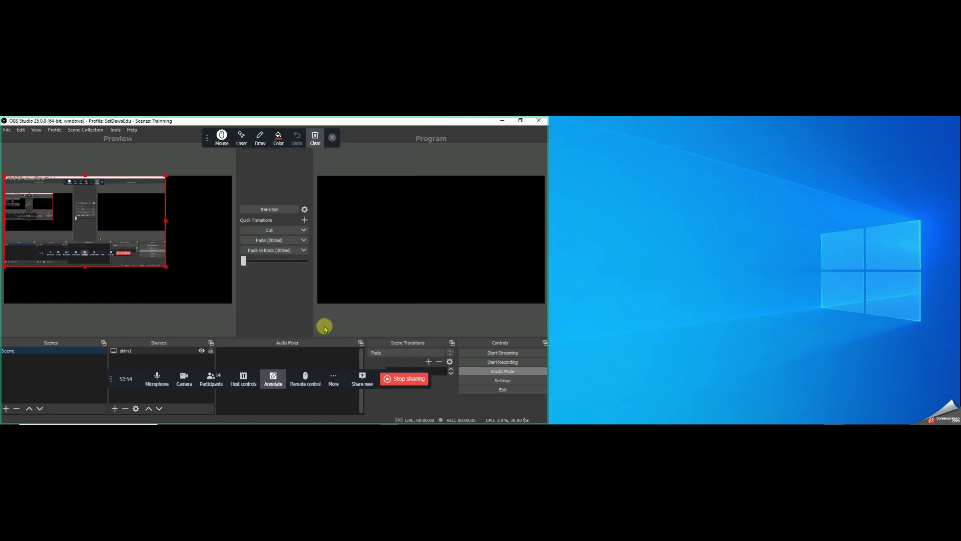
# Step: Bring the meeting's floating video window back over the shared screen
pyautogui.moveTo(367, 420)
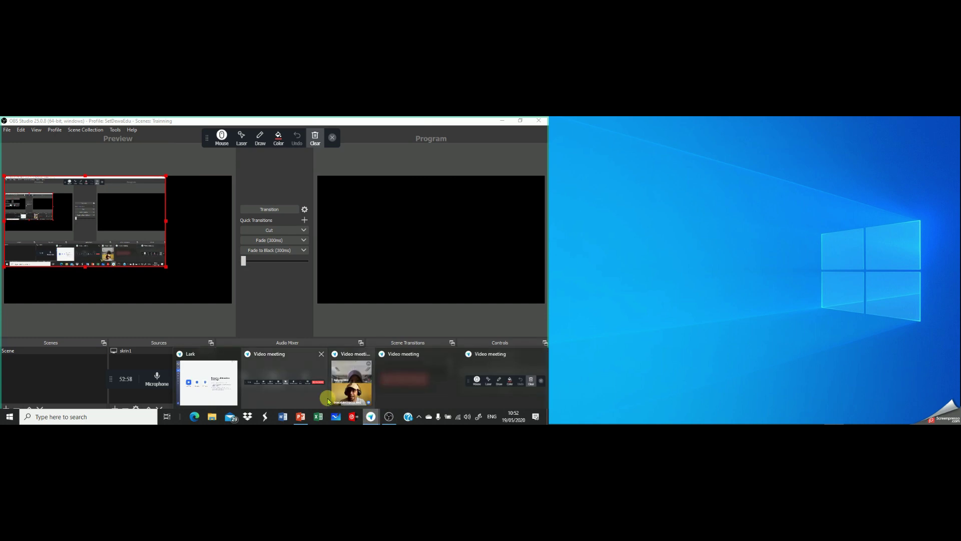
pyautogui.click(346, 400)
pyautogui.click(264, 290)
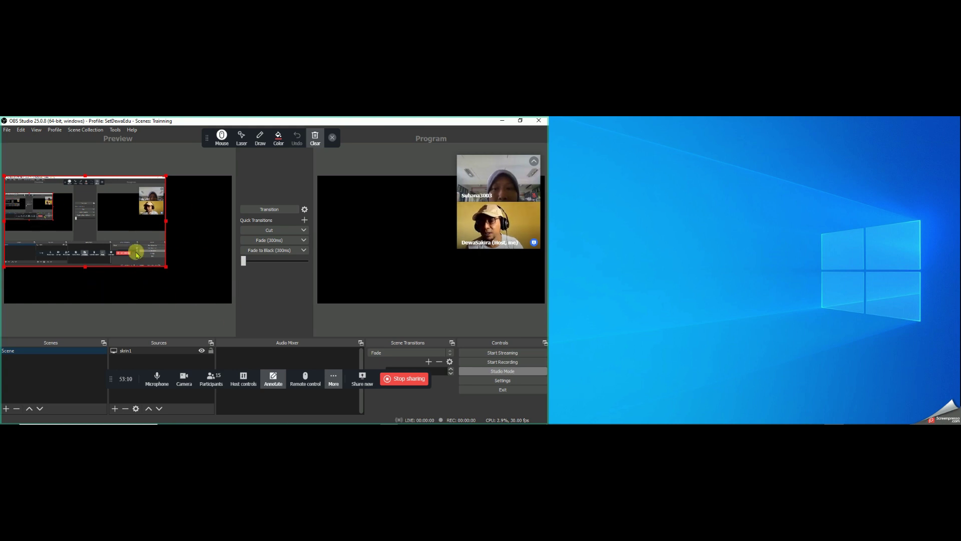
# Step: Shrink the skrin1 display capture in the preview, and apply the Fit to screen transform to fill the canvas
pyautogui.moveTo(164, 266); pyautogui.dragTo(118, 250)
pyautogui.rightClick(78, 218)
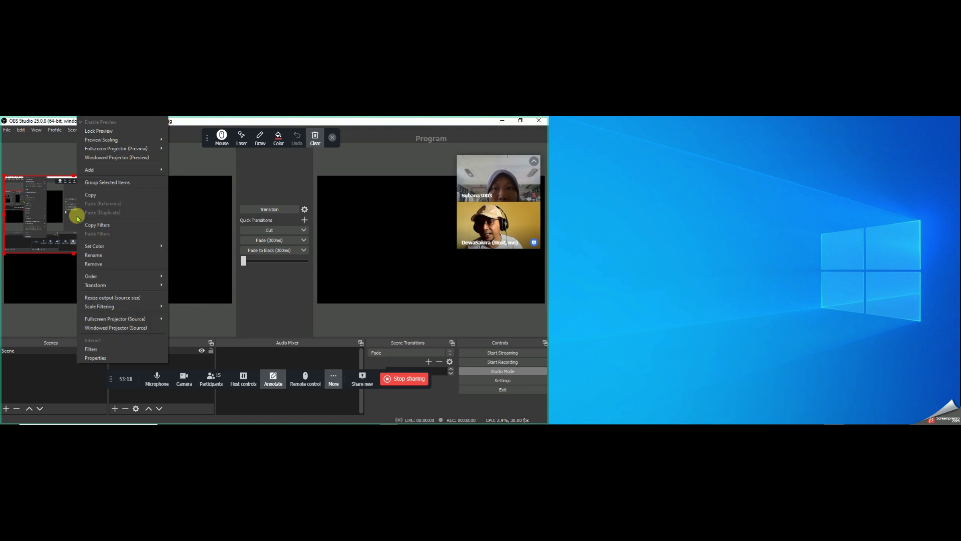
pyautogui.moveTo(118, 286)
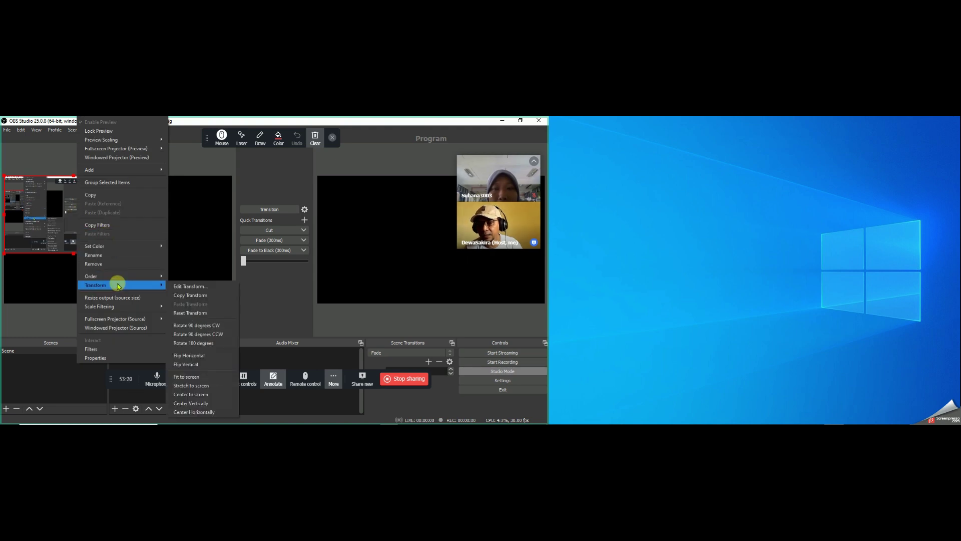
pyautogui.click(205, 381)
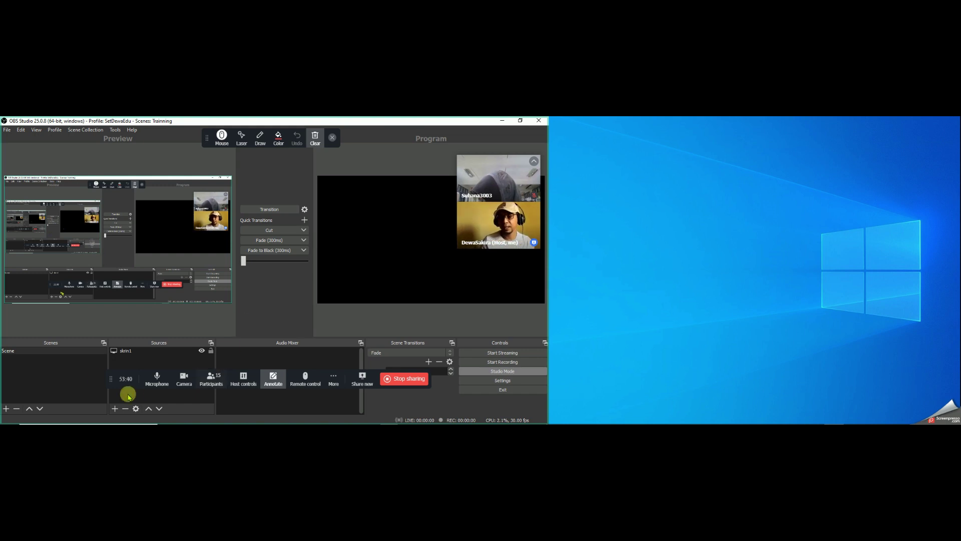
# Step: Move the meeting toolbar up to just above the docks and turn Studio Mode off
pyautogui.moveTo(112, 379); pyautogui.dragTo(116, 326)
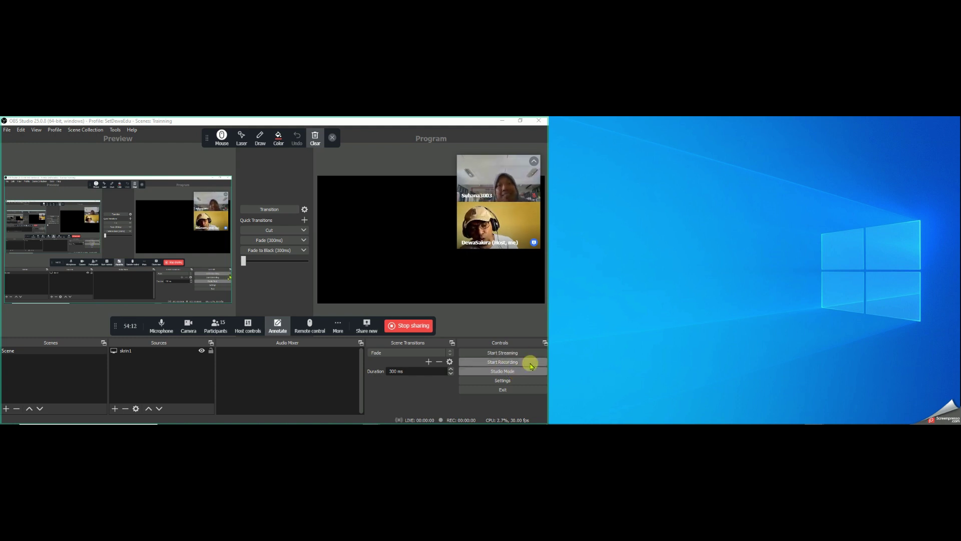
pyautogui.click(504, 372)
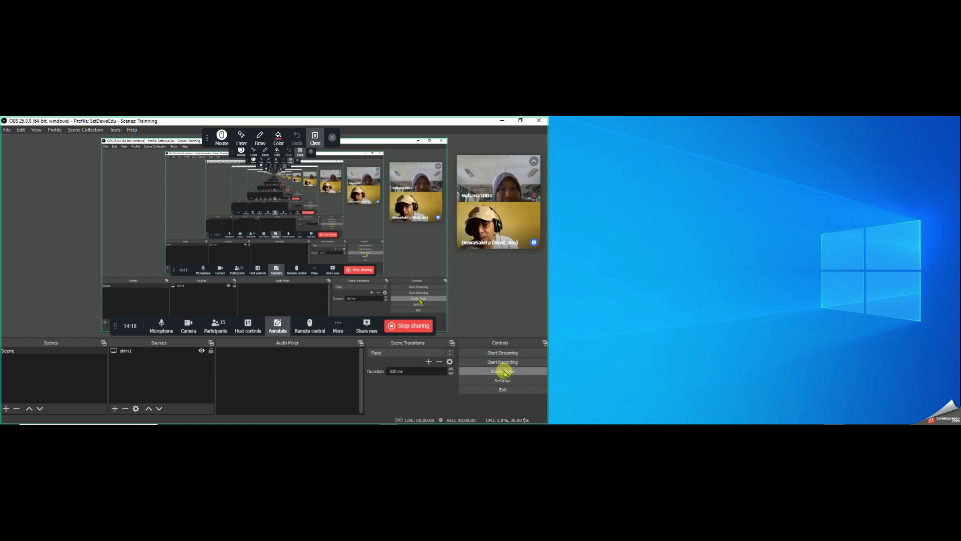
# Step: Turn Studio Mode on and look over the options available for the scene
pyautogui.click(504, 373)
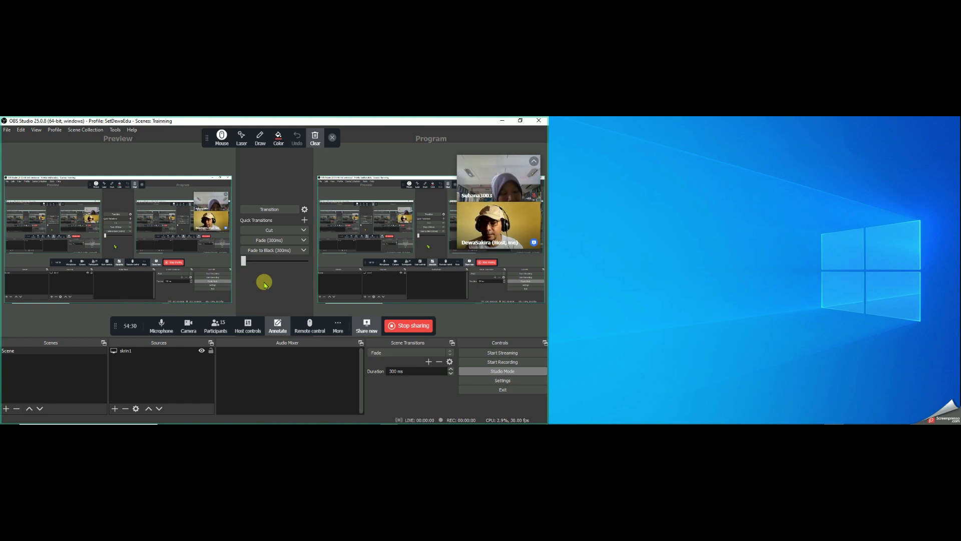
pyautogui.rightClick(49, 352)
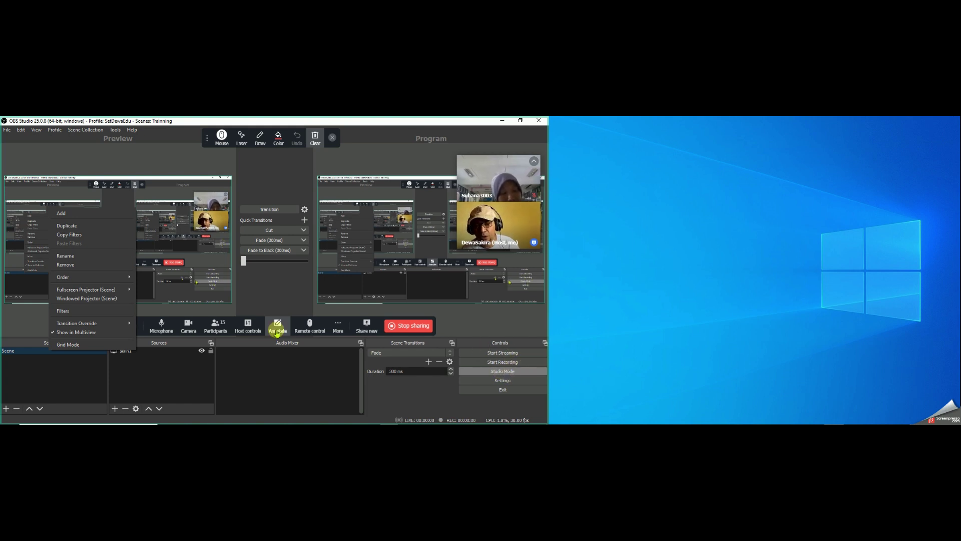
pyautogui.click(95, 171)
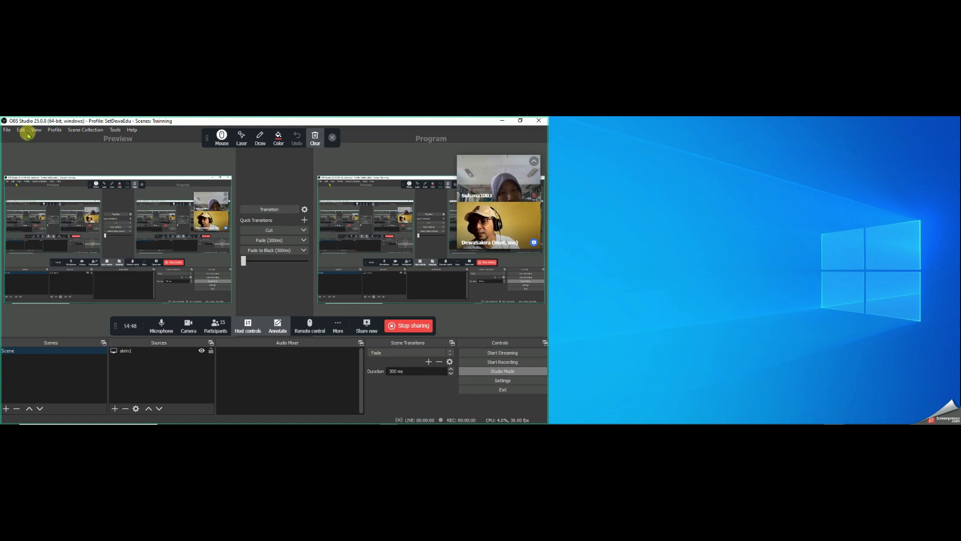
# Step: Examine the display options for docks, toolbars and Multiview, including fullscreen output choices, along with the scene collections and tools
pyautogui.click(36, 131)
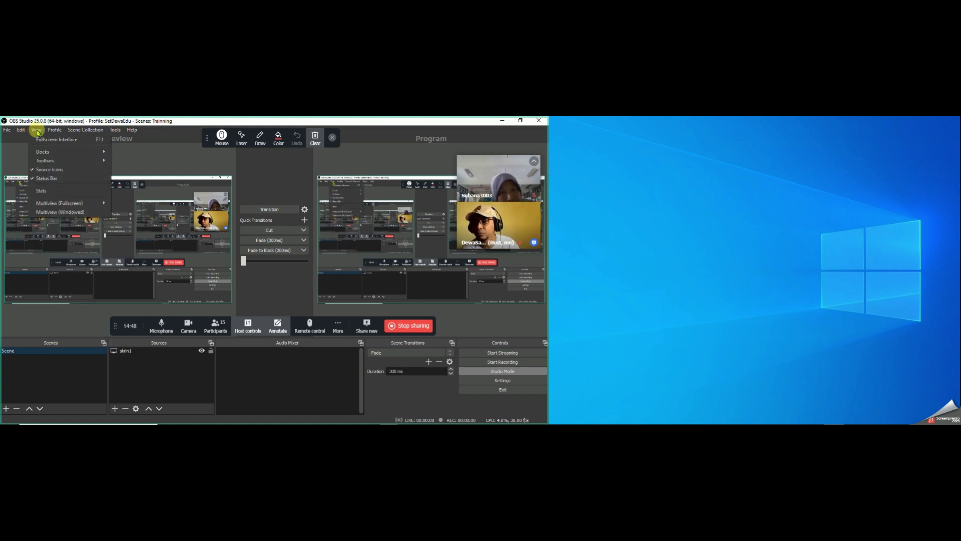
pyautogui.moveTo(45, 152)
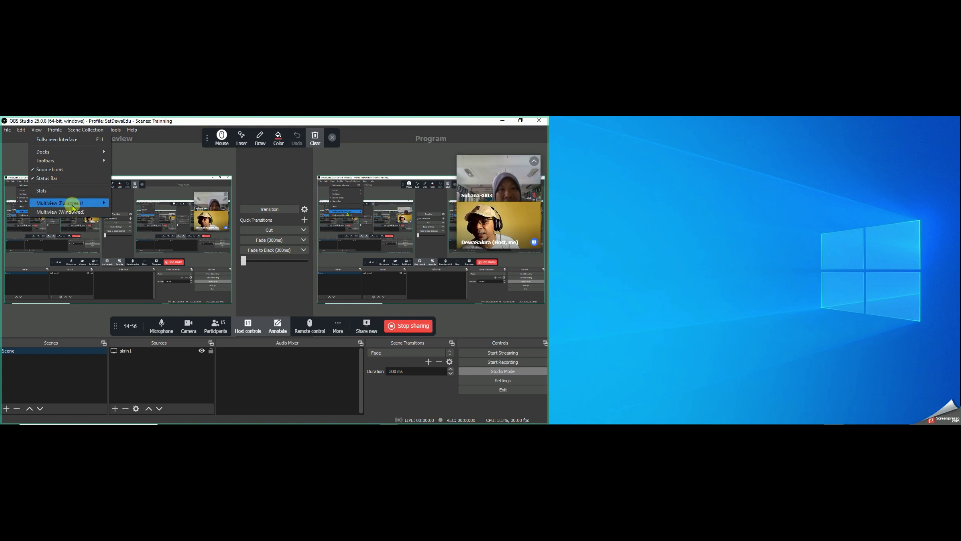
pyautogui.click(37, 130)
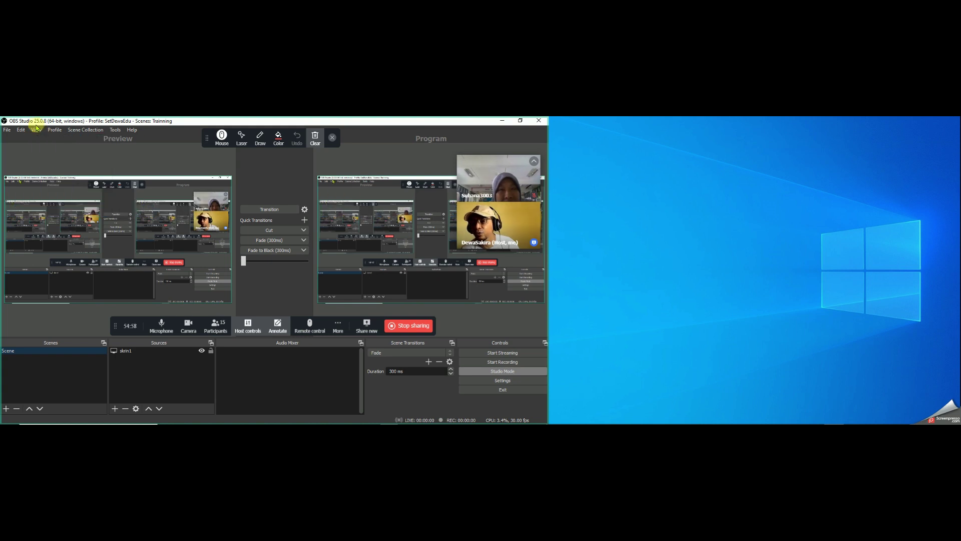
pyautogui.click(38, 132)
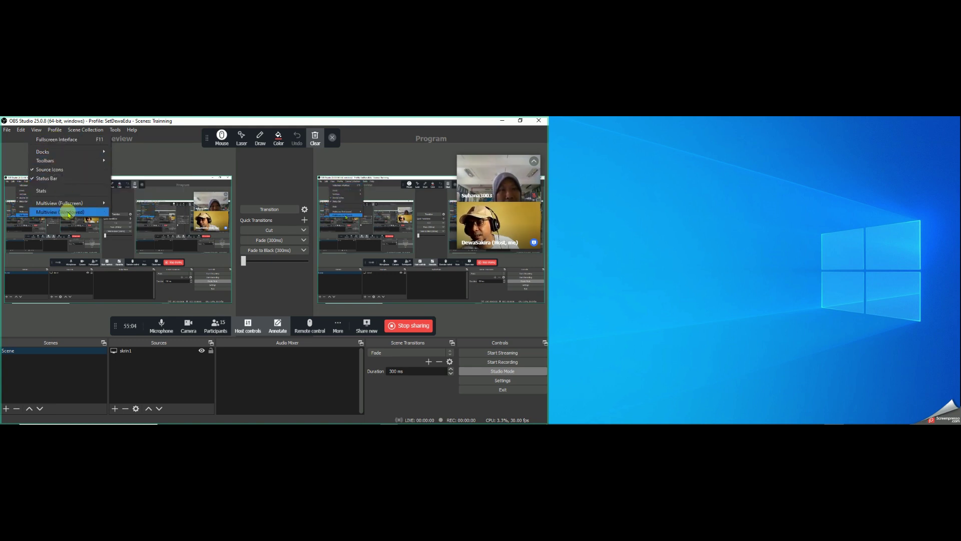
pyautogui.moveTo(76, 205)
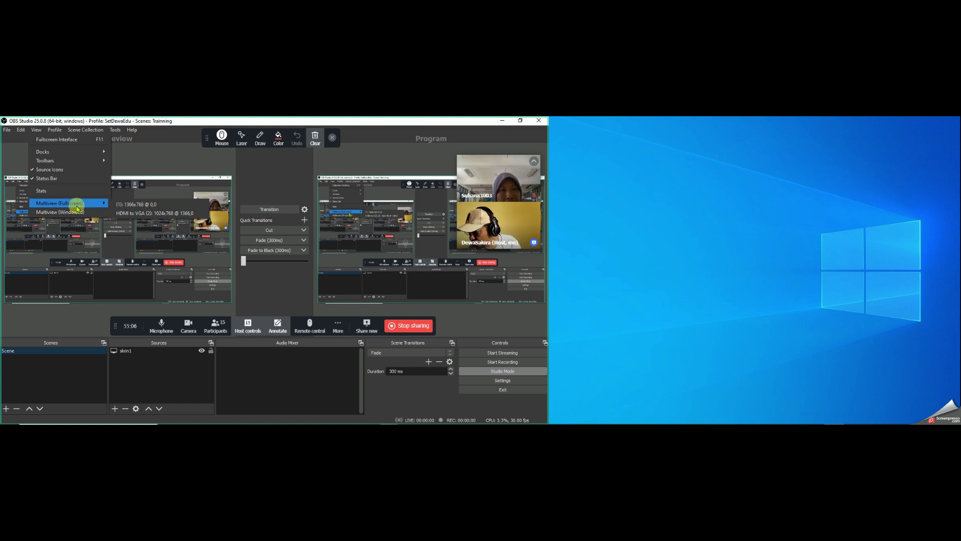
pyautogui.moveTo(55, 131)
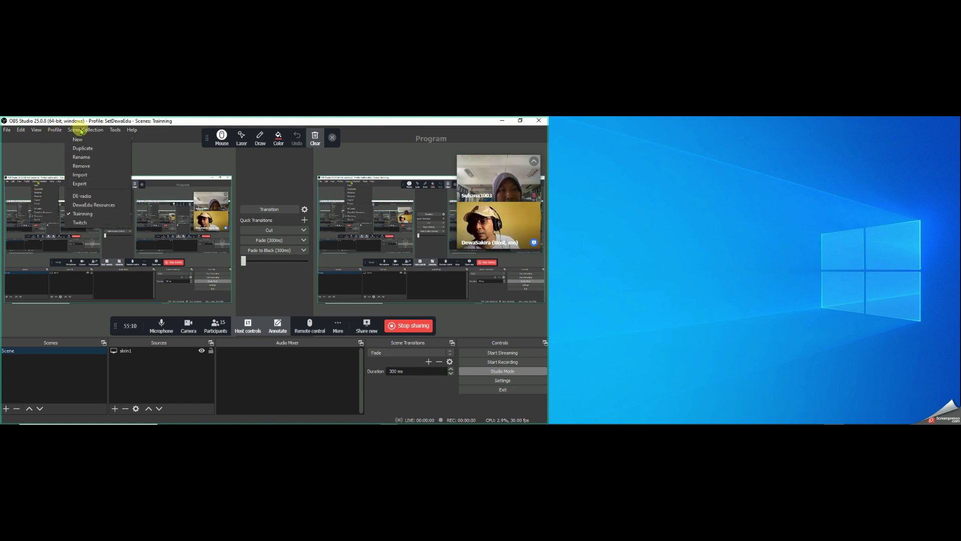
pyautogui.moveTo(111, 131)
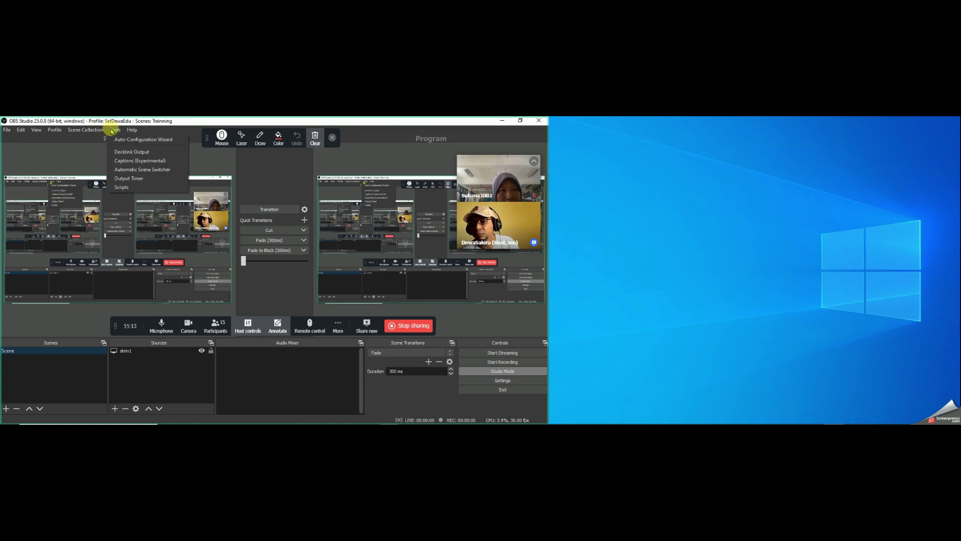
pyautogui.moveTo(24, 131)
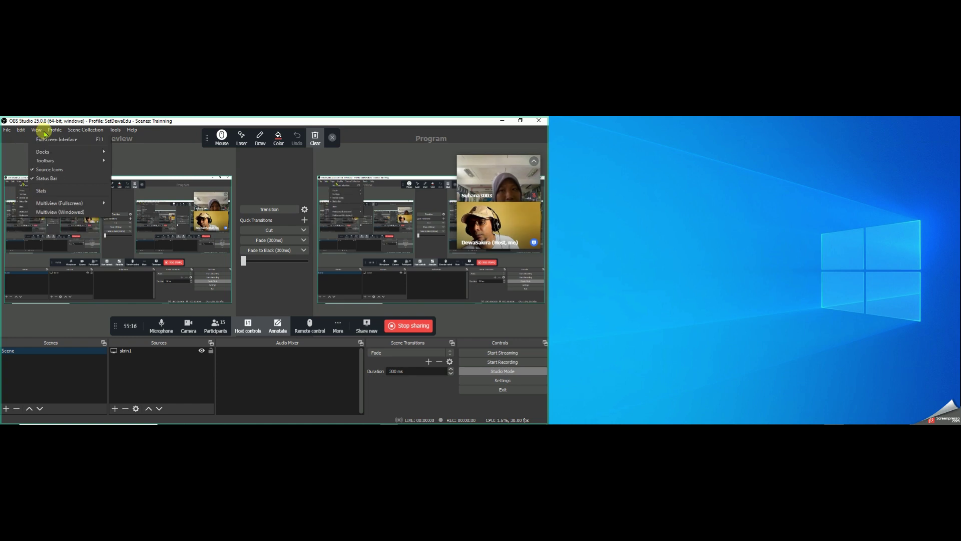
pyautogui.click(40, 132)
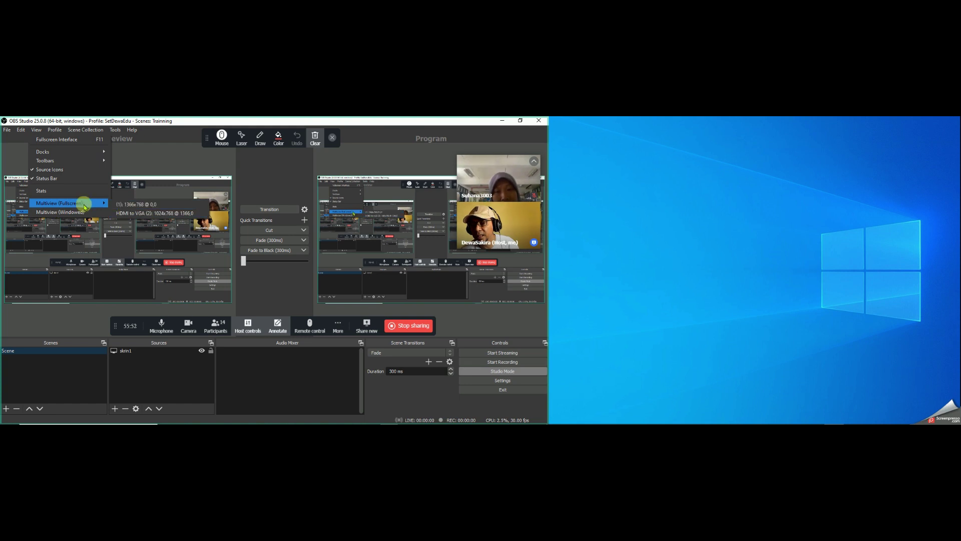
pyautogui.moveTo(70, 160)
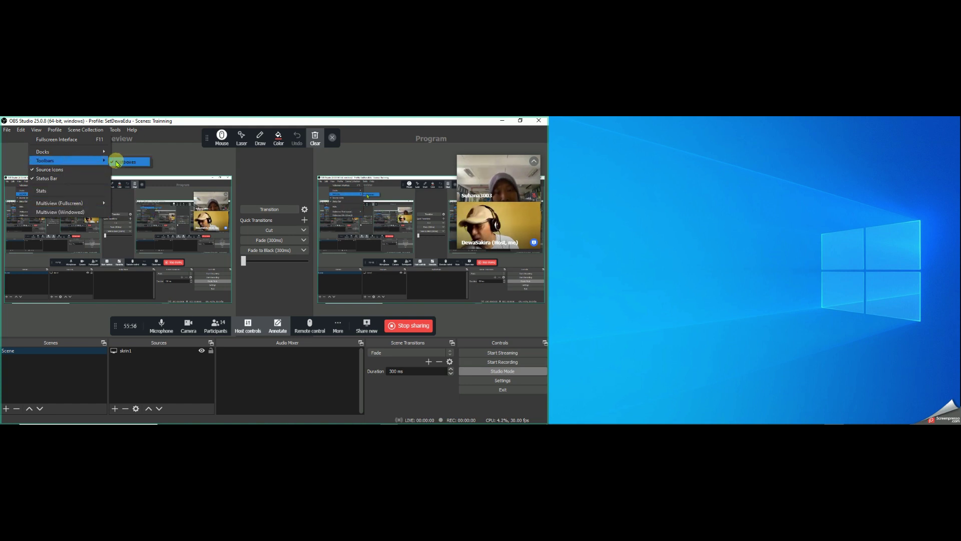
pyautogui.click(495, 343)
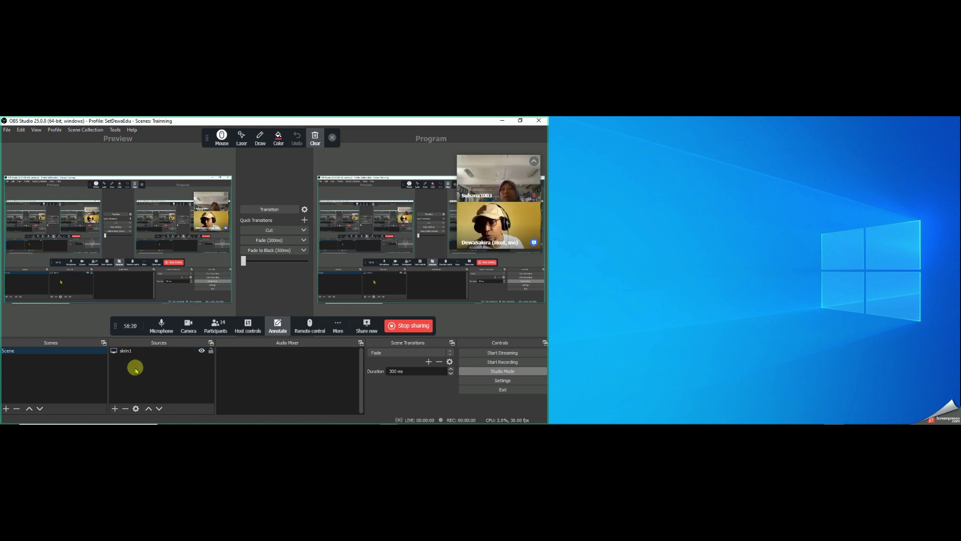
# Step: Add a new Video Capture Device source named cam1 to the scene, keeping it visible
pyautogui.click(115, 409)
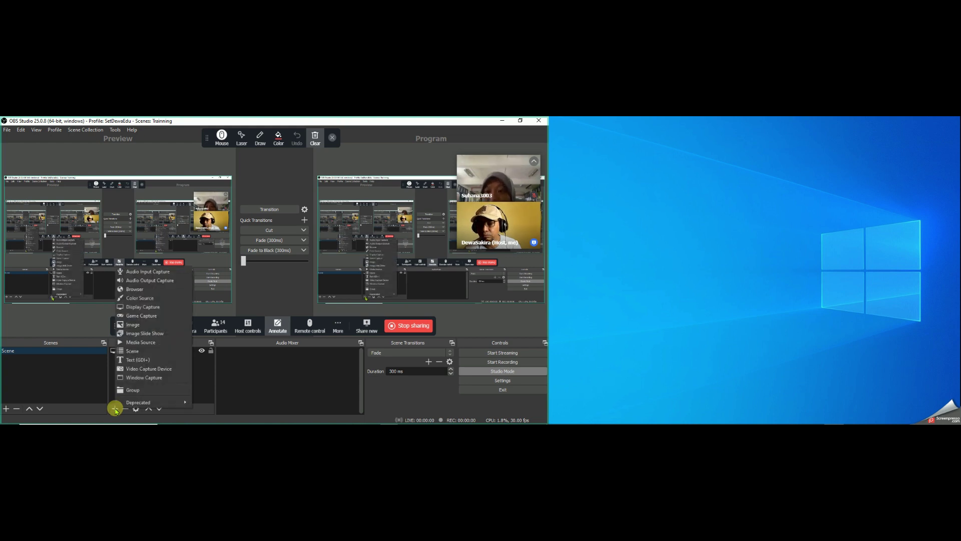
pyautogui.click(280, 298)
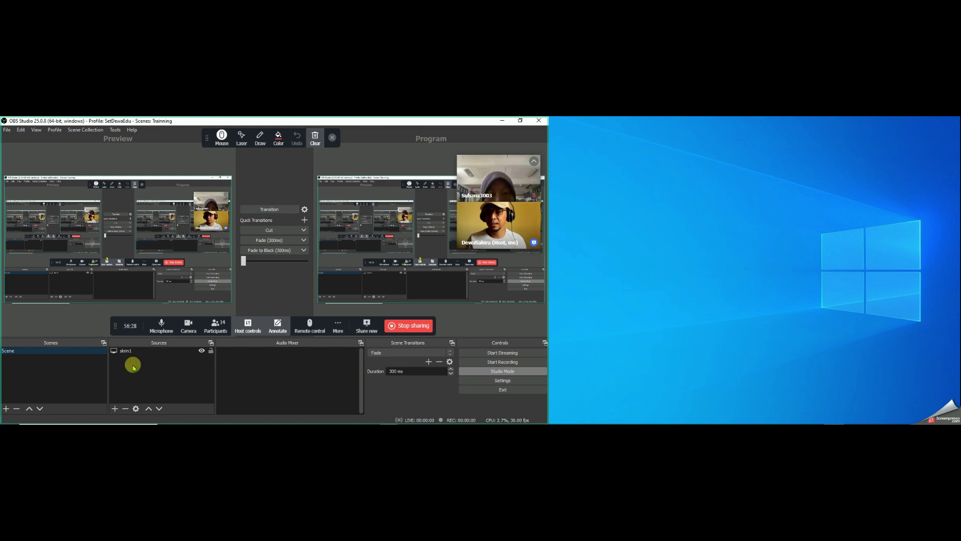
pyautogui.click(115, 409)
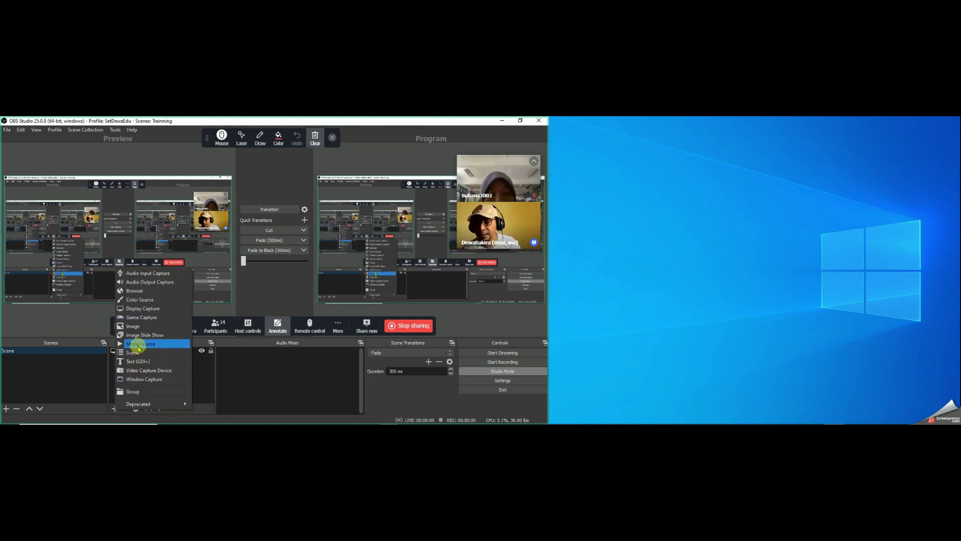
pyautogui.click(147, 371)
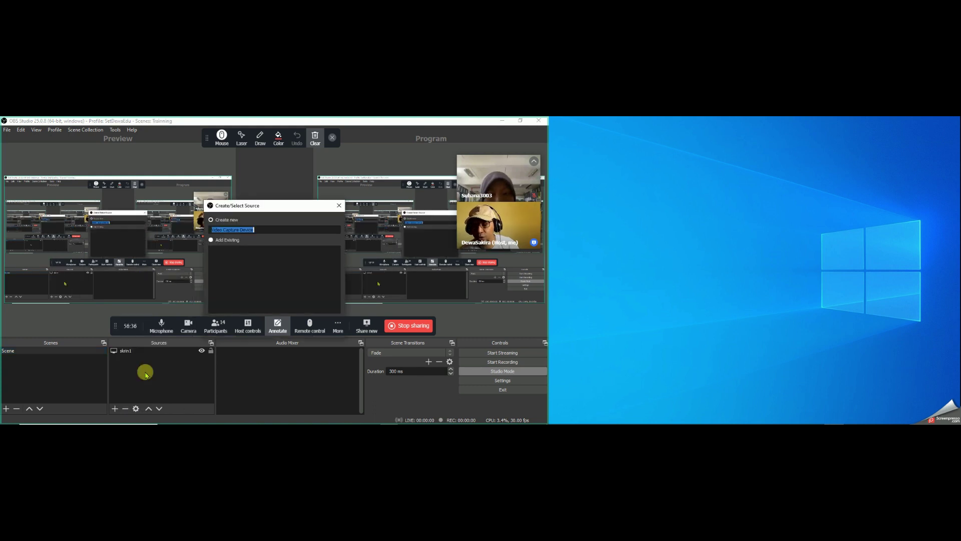
pyautogui.write('cam1')
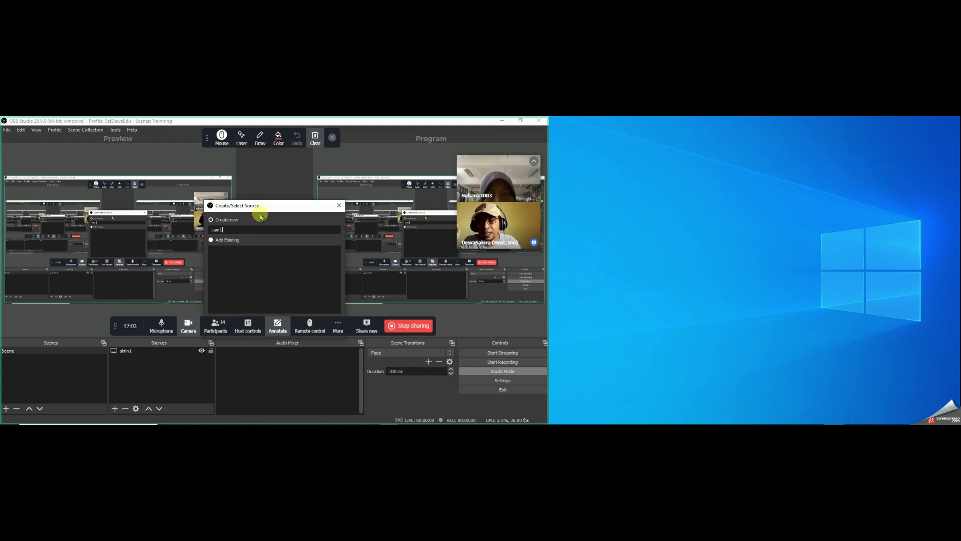
pyautogui.moveTo(270, 206); pyautogui.dragTo(272, 177)
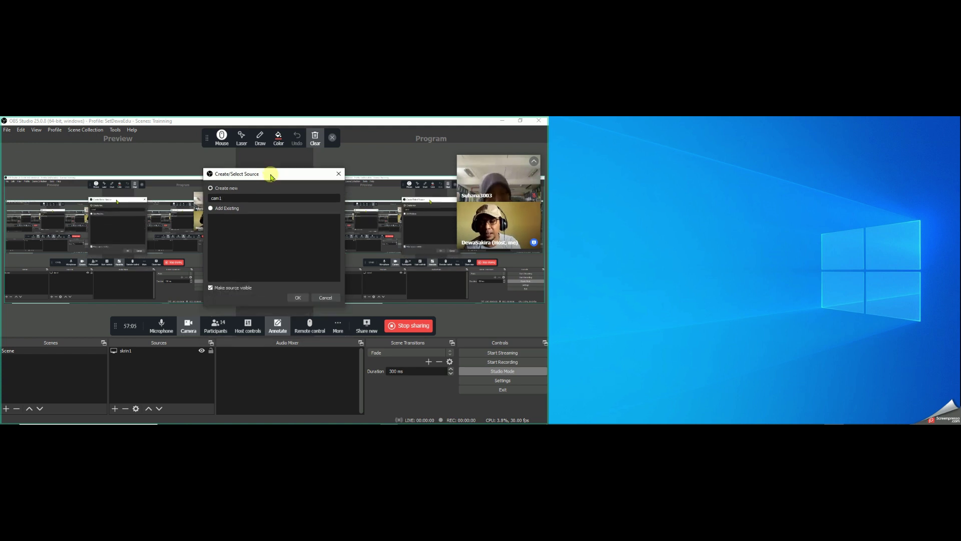
pyautogui.click(298, 297)
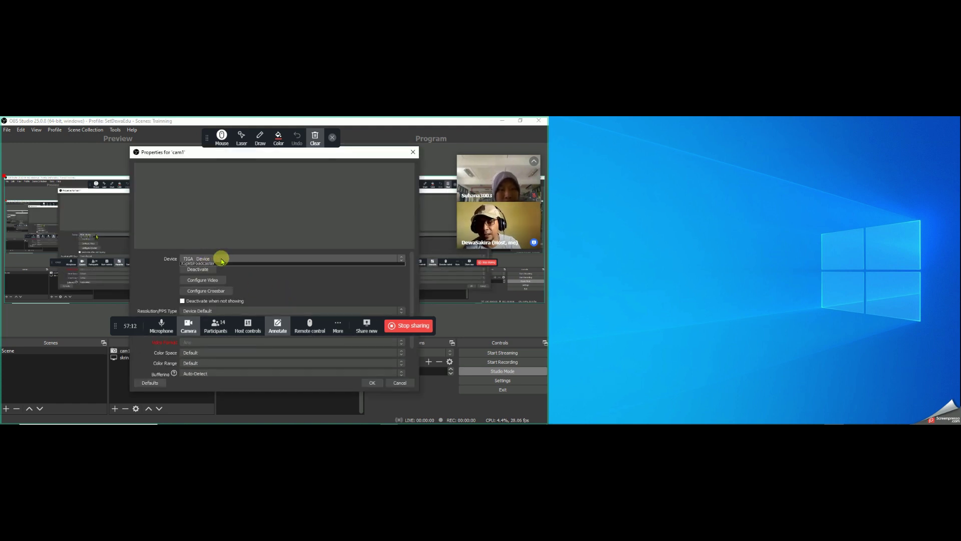
# Step: Set cam1's device to HP TrueVision HD Camera, move the meeting toolbar clear of the dialog, and accept the properties
pyautogui.click(221, 258)
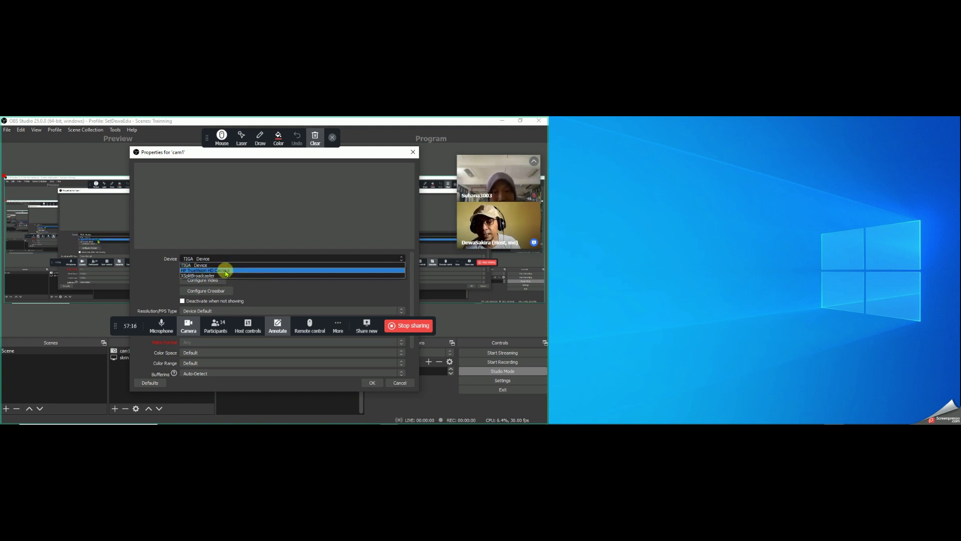
pyautogui.click(225, 270)
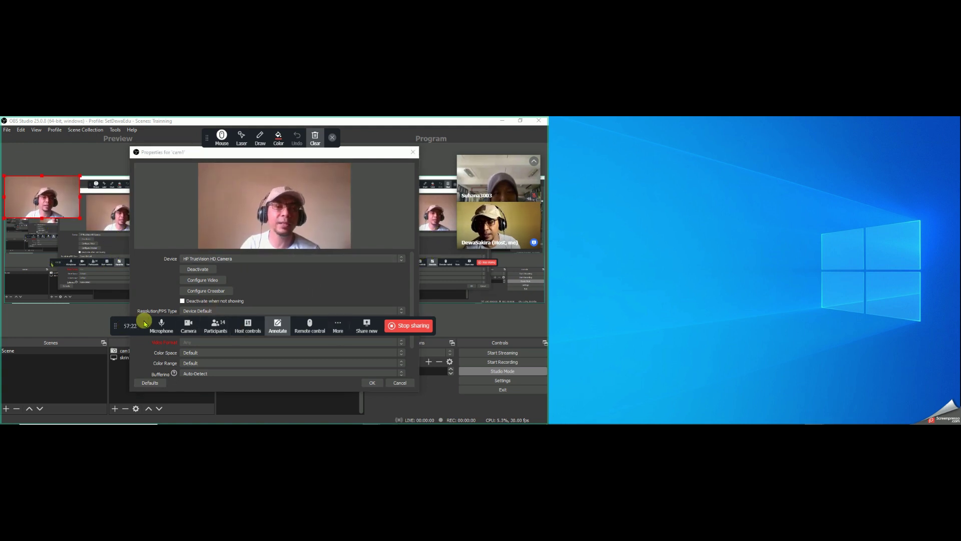
pyautogui.moveTo(114, 326); pyautogui.dragTo(219, 281)
pyautogui.click(371, 383)
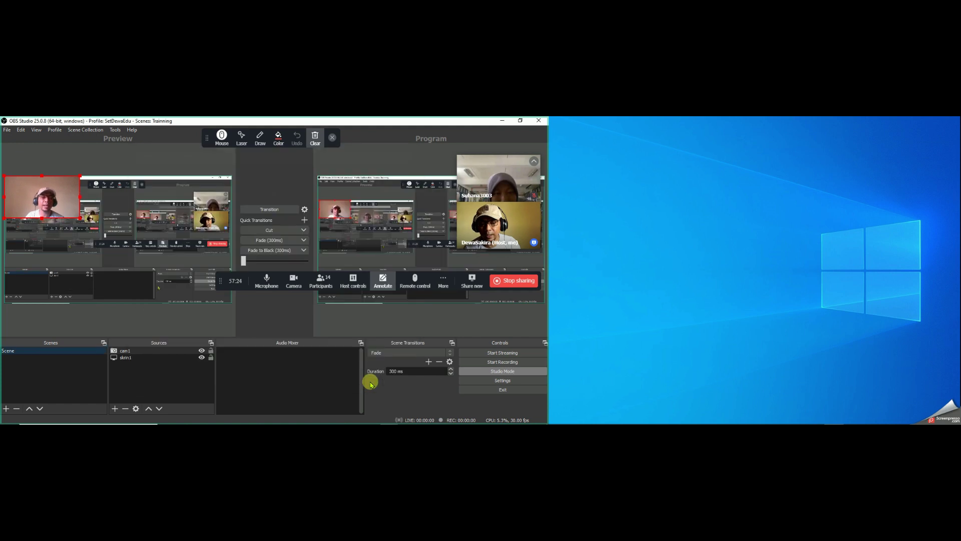
# Step: Place the cam1 image in the preview canvas's lower-left corner, and switch Studio Mode off and on to update the program output
pyautogui.moveTo(52, 205); pyautogui.dragTo(56, 288)
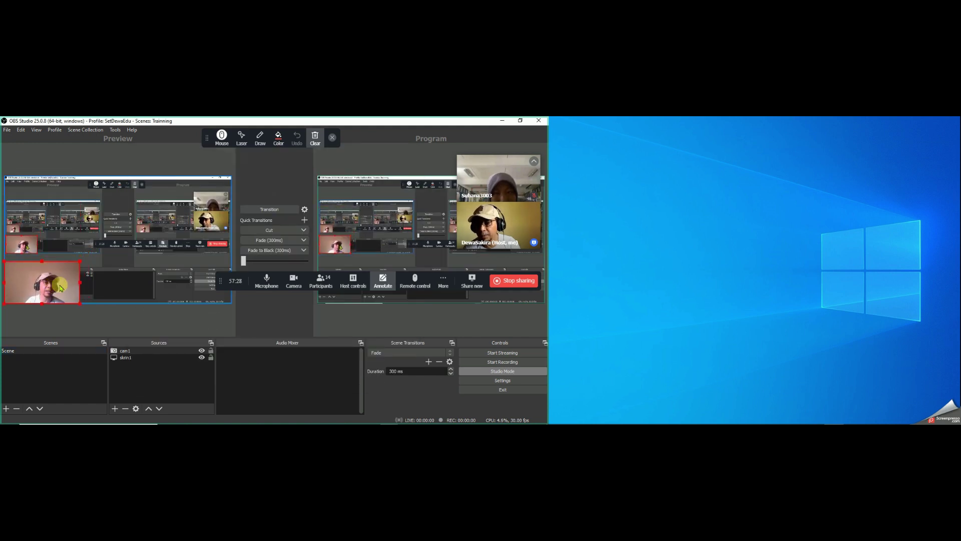
pyautogui.click(67, 319)
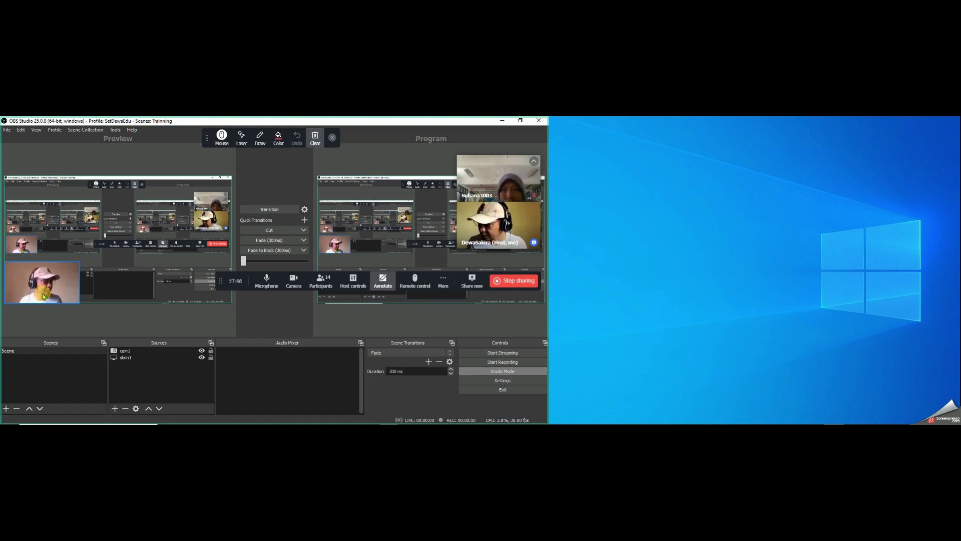
pyautogui.click(496, 373)
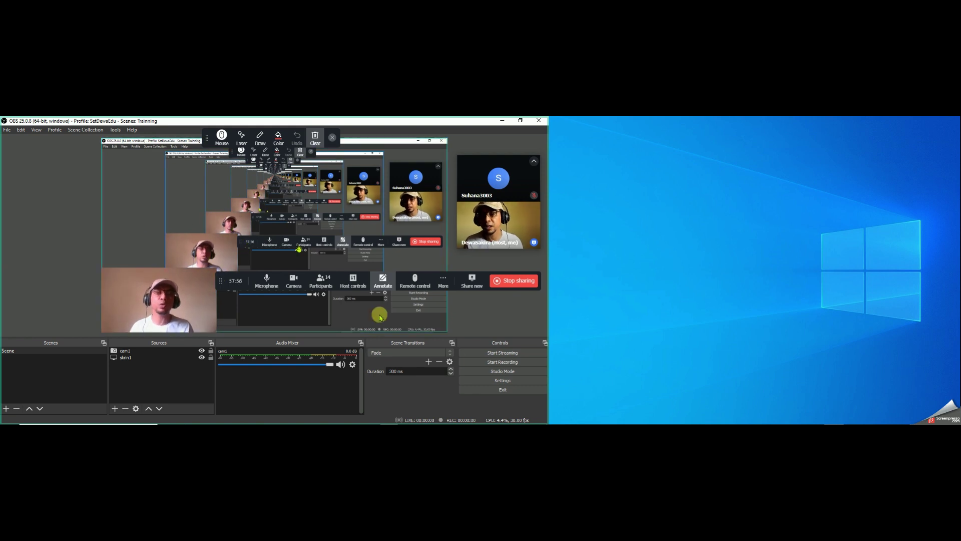
pyautogui.click(483, 373)
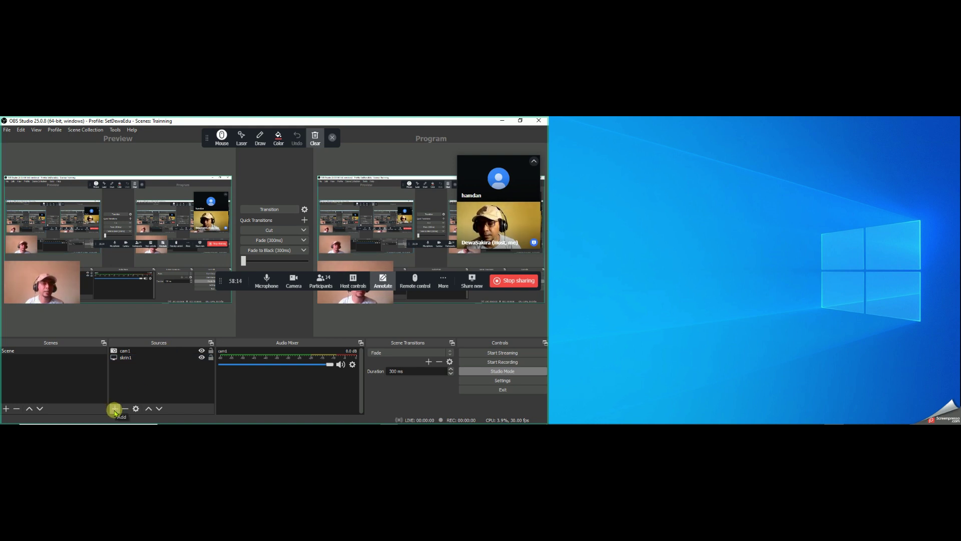
pyautogui.click(115, 410)
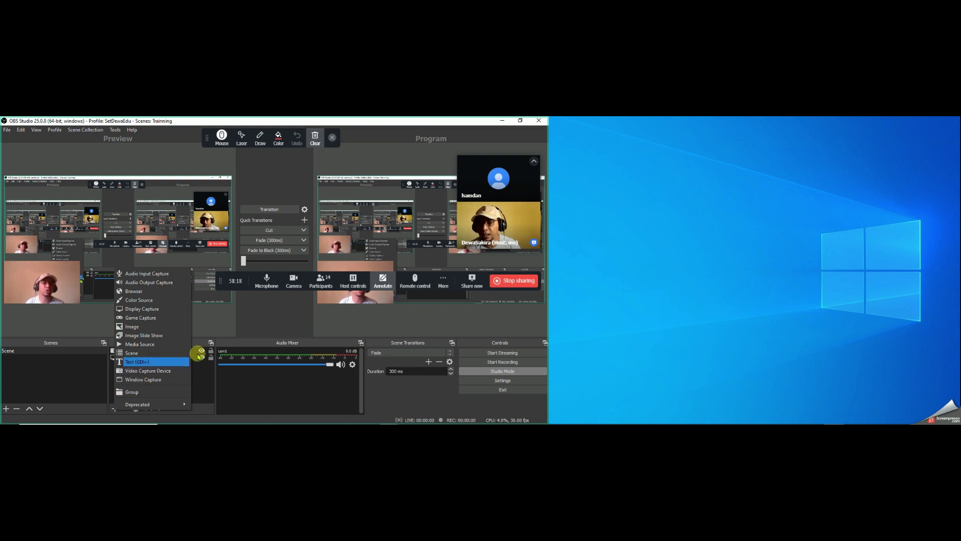
pyautogui.click(217, 319)
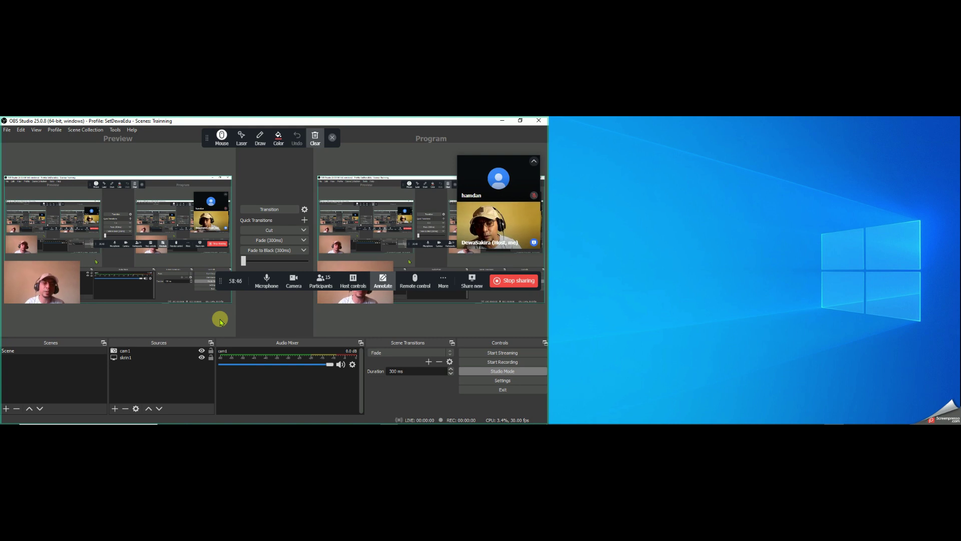
# Step: Move the meeting toolbar just below the annotation bar, and circle the webcam image, the captured meeting thumbnails and the Audio Mixer title in red
pyautogui.moveTo(217, 275); pyautogui.dragTo(120, 163)
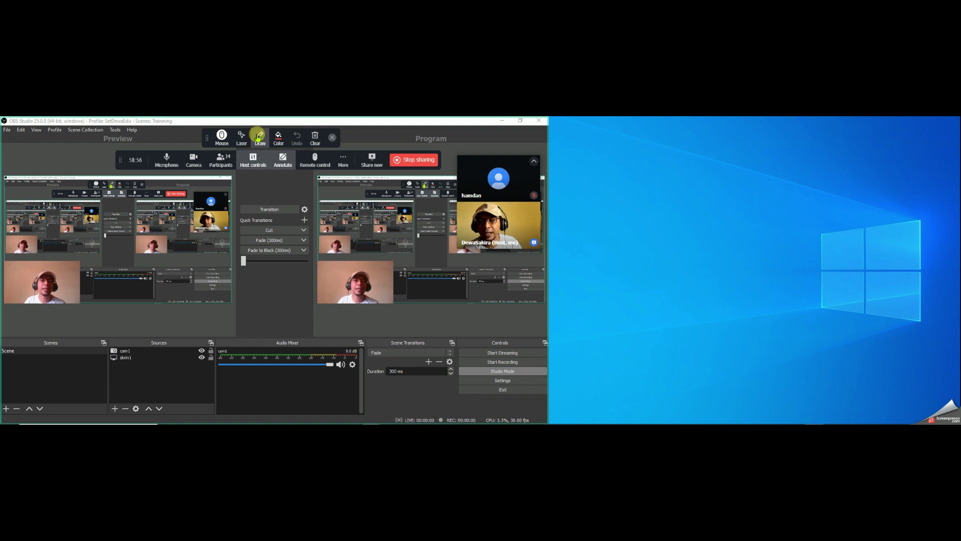
pyautogui.click(256, 139)
pyautogui.click(256, 159)
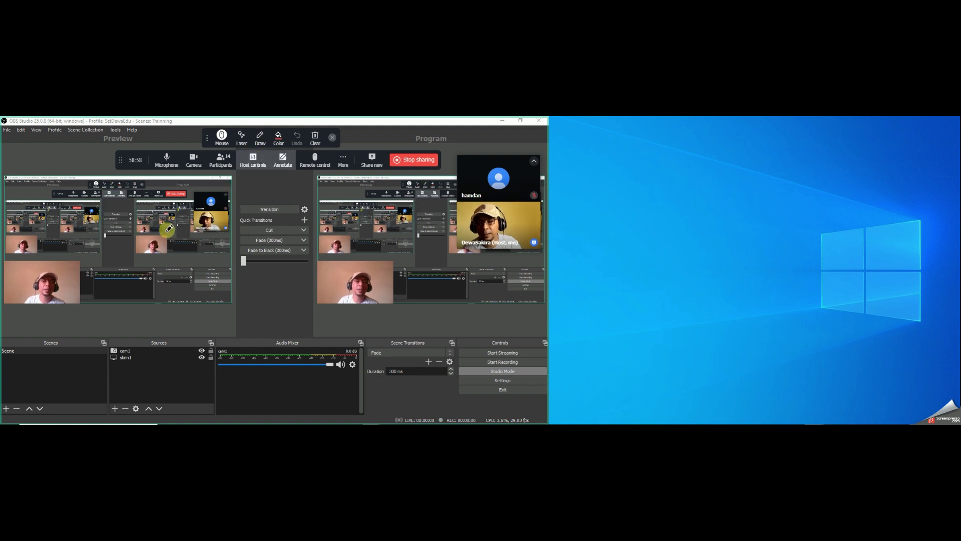
pyautogui.moveTo(230, 212)
pyautogui.mouseDown()
pyautogui.moveTo(169, 234)
pyautogui.moveTo(232, 203)
pyautogui.moveTo(213, 201)
pyautogui.mouseUp()
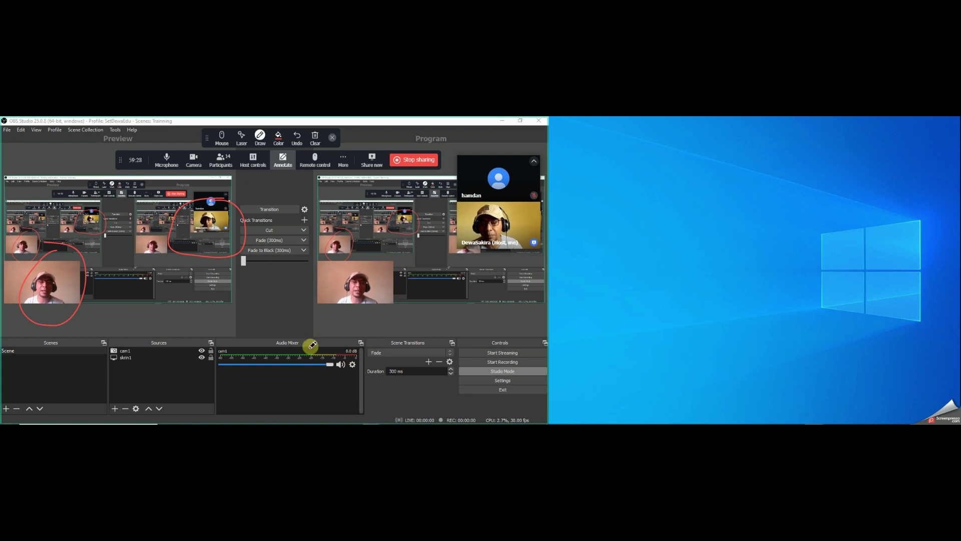
pyautogui.moveTo(272, 332)
pyautogui.mouseDown()
pyautogui.moveTo(318, 355)
pyautogui.moveTo(288, 330)
pyautogui.mouseUp()
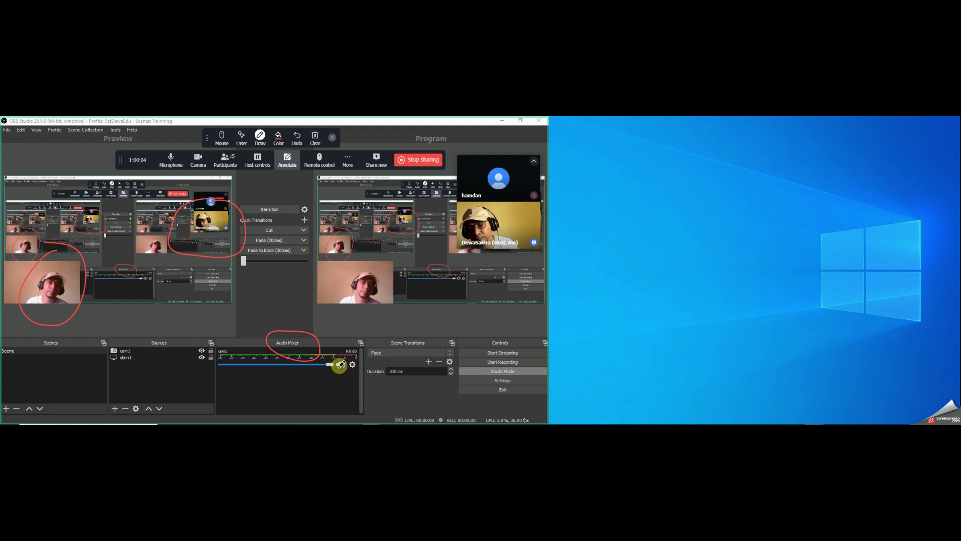
# Step: Clear all annotation drawings and return to the Mouse tool to select the webcam image in the preview canvas
pyautogui.click(315, 137)
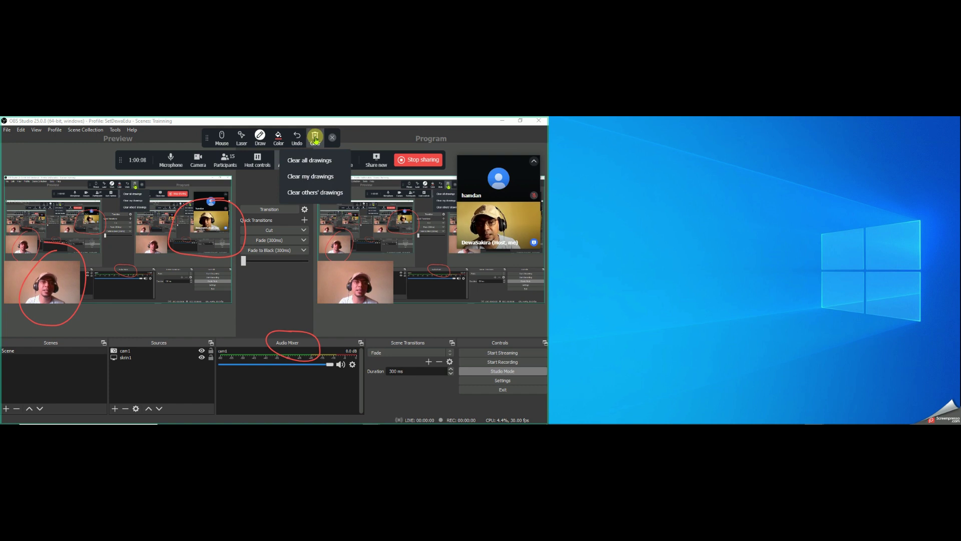
pyautogui.click(315, 138)
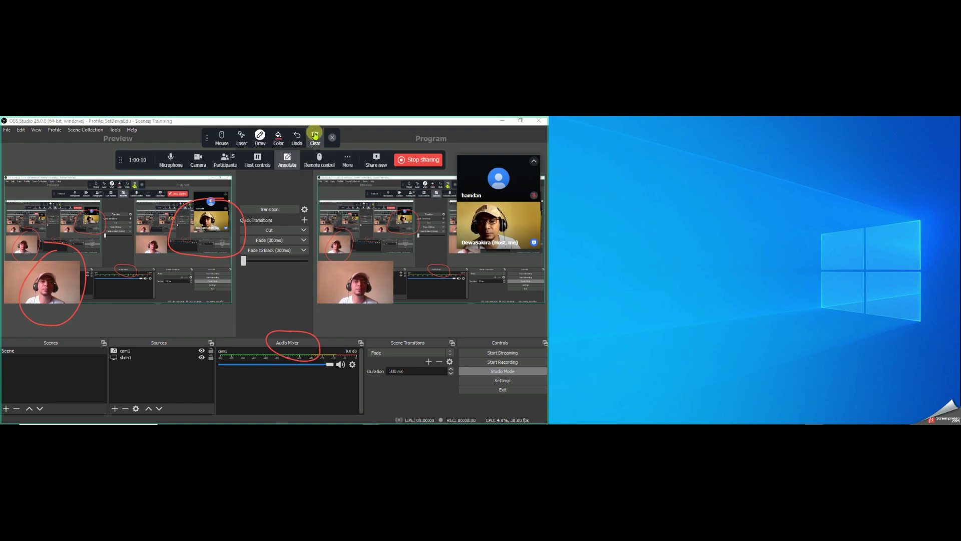
pyautogui.click(315, 137)
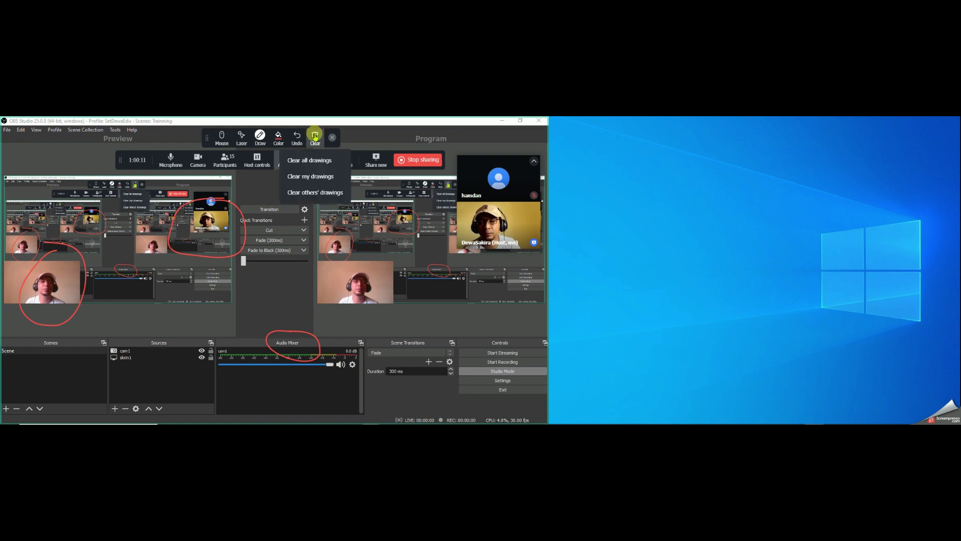
pyautogui.click(309, 159)
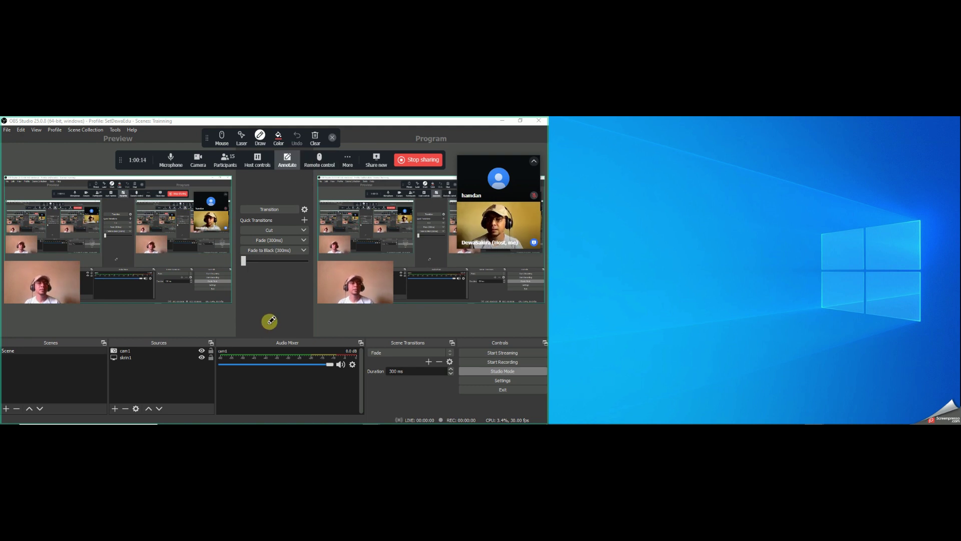
pyautogui.click(223, 137)
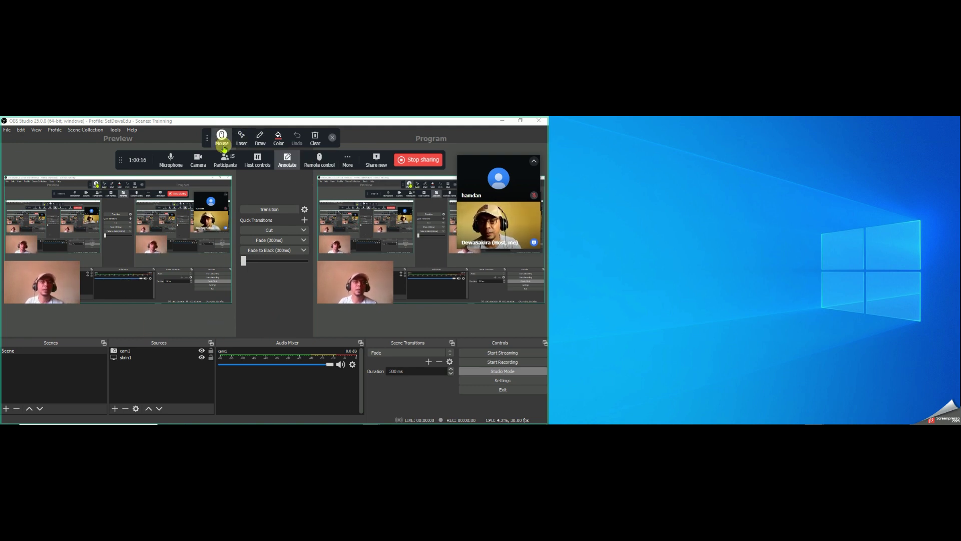
pyautogui.moveTo(42, 286)
pyautogui.mouseDown()
pyautogui.moveTo(142, 267)
pyautogui.moveTo(113, 265)
pyautogui.moveTo(57, 276)
pyautogui.moveTo(163, 280)
pyautogui.moveTo(37, 279)
pyautogui.mouseUp()
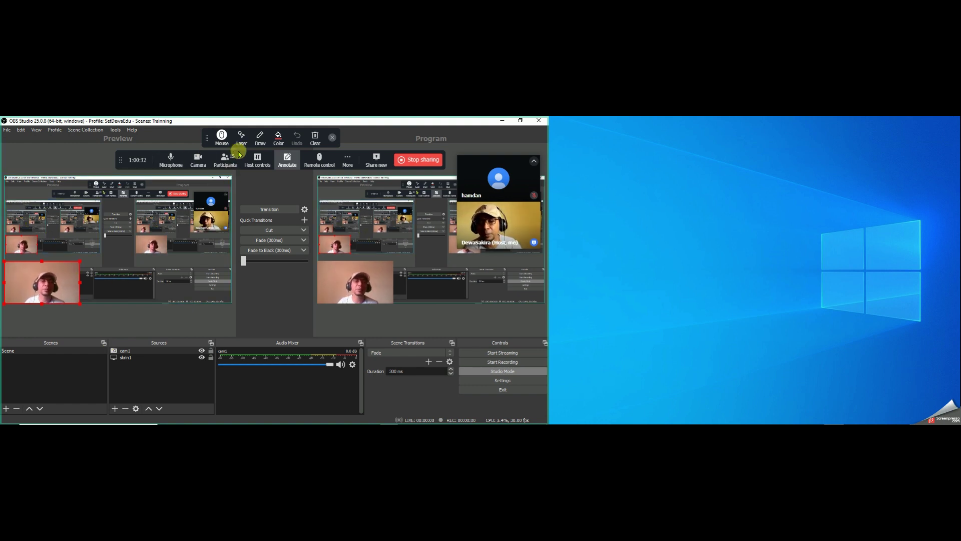
# Step: Look through the meeting's whole participant list, close it, and reselect the webcam image in the preview canvas
pyautogui.click(226, 164)
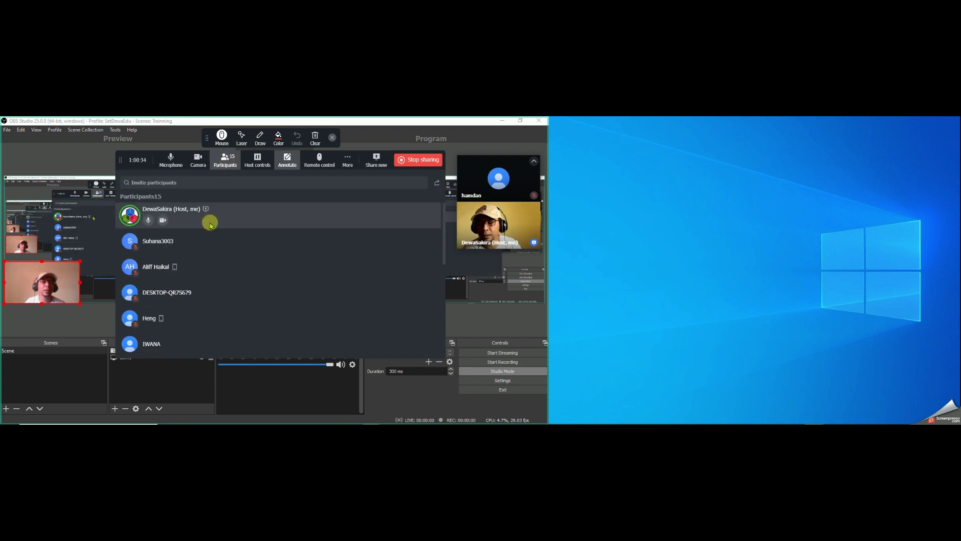
pyautogui.scroll(-3, 208, 248)
pyautogui.scroll(5, 211, 258)
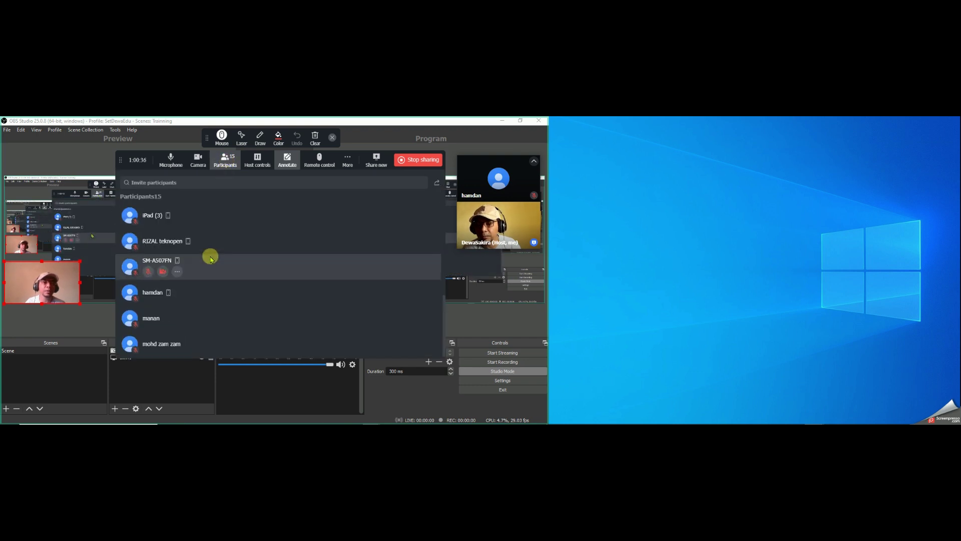
pyautogui.scroll(-3, 210, 295)
pyautogui.scroll(3, 209, 299)
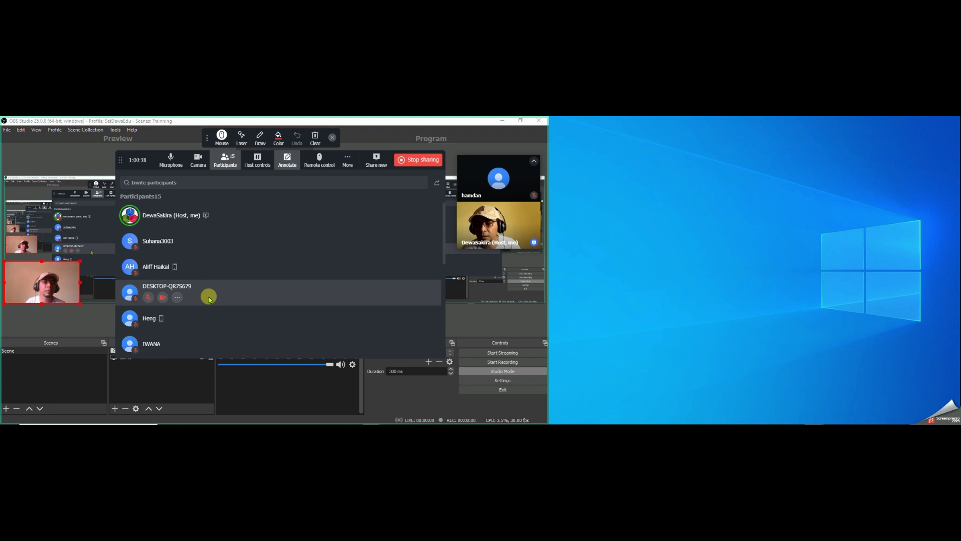
pyautogui.scroll(-3, 197, 300)
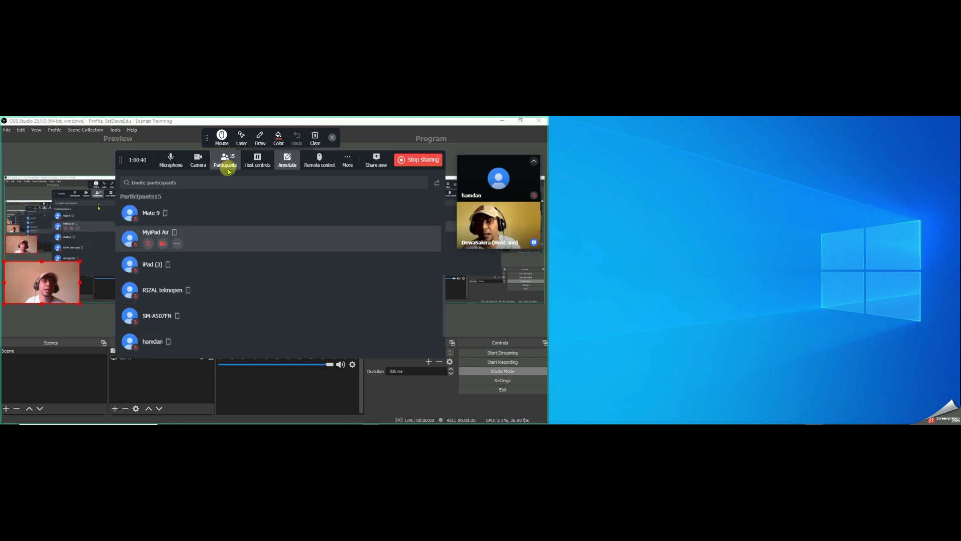
pyautogui.click(225, 159)
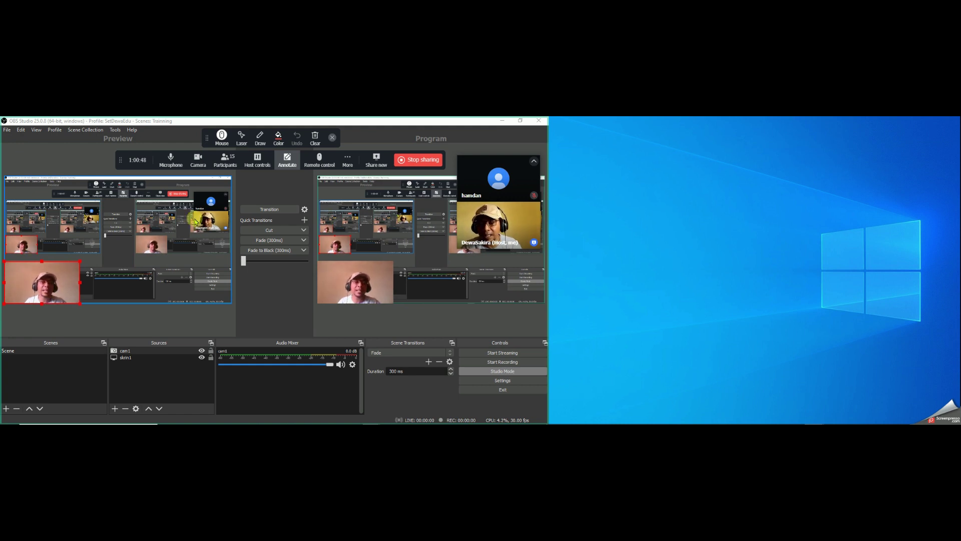
pyautogui.moveTo(41, 289)
pyautogui.mouseDown()
pyautogui.moveTo(190, 286)
pyautogui.moveTo(38, 284)
pyautogui.mouseUp()
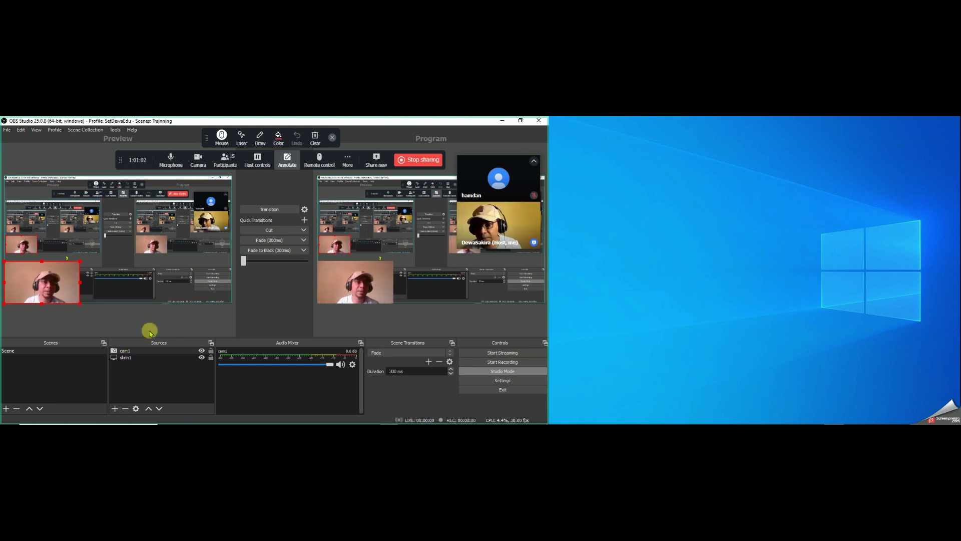
# Step: Add a visible Video Capture Device source named browser1, look at its device choices, and cancel its properties
pyautogui.click(113, 410)
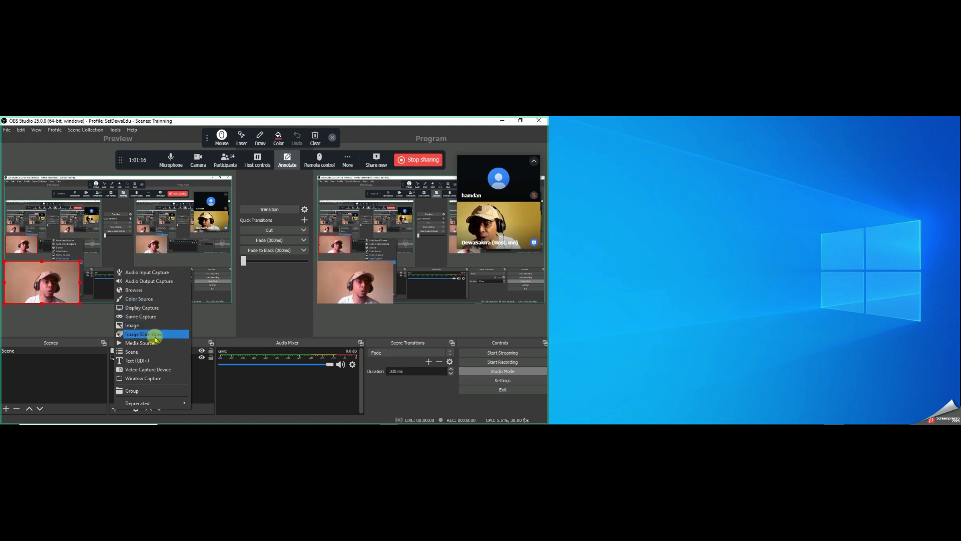
pyautogui.click(149, 369)
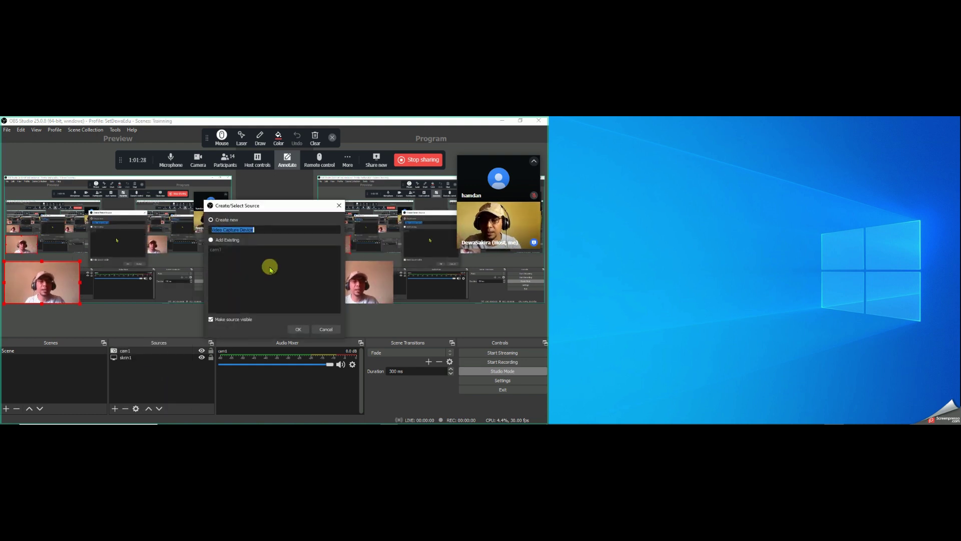
pyautogui.write('browser1')
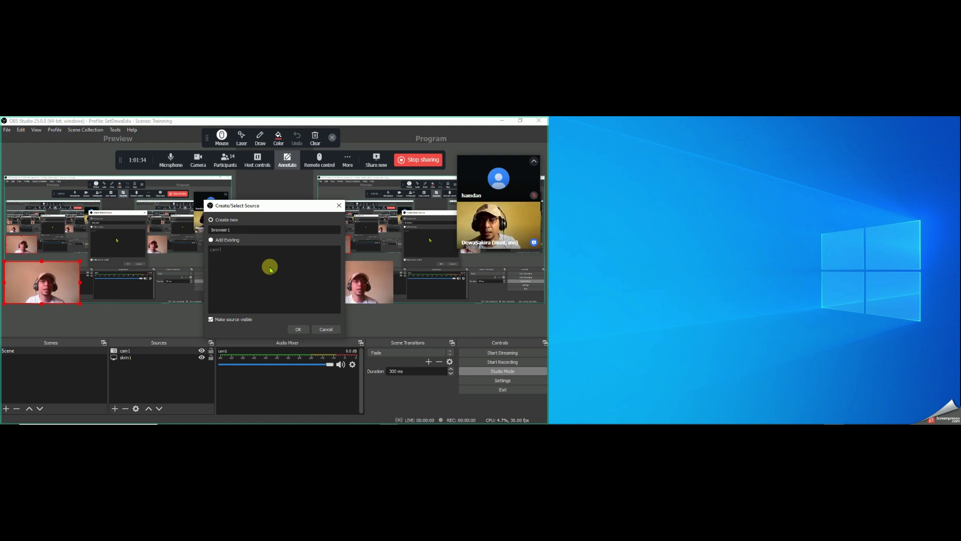
pyautogui.click(299, 329)
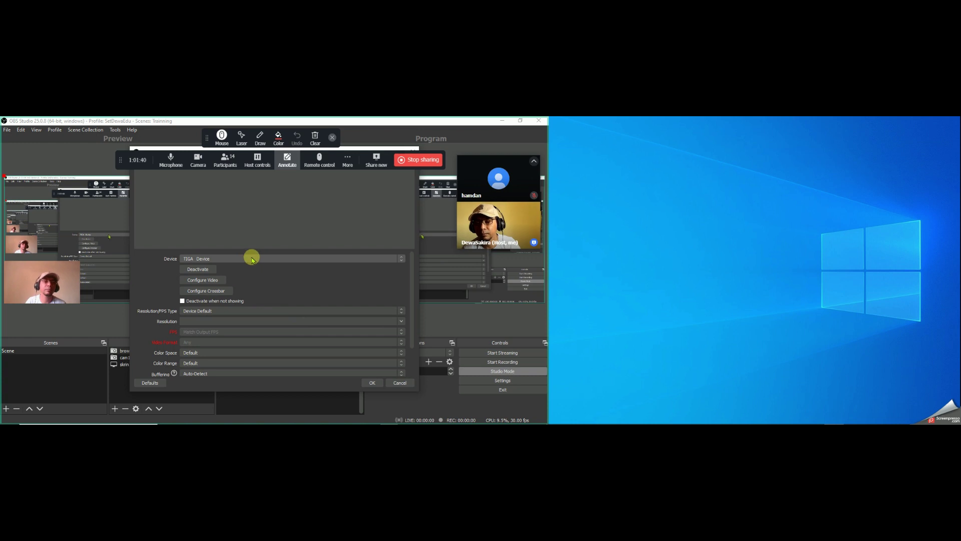
pyautogui.click(252, 258)
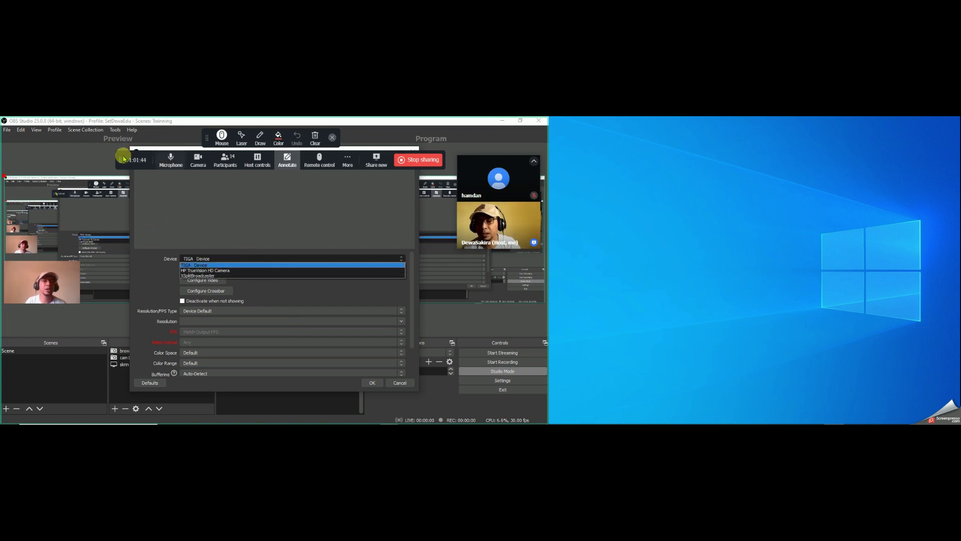
pyautogui.moveTo(120, 160); pyautogui.dragTo(120, 200)
pyautogui.moveTo(137, 151); pyautogui.dragTo(136, 171)
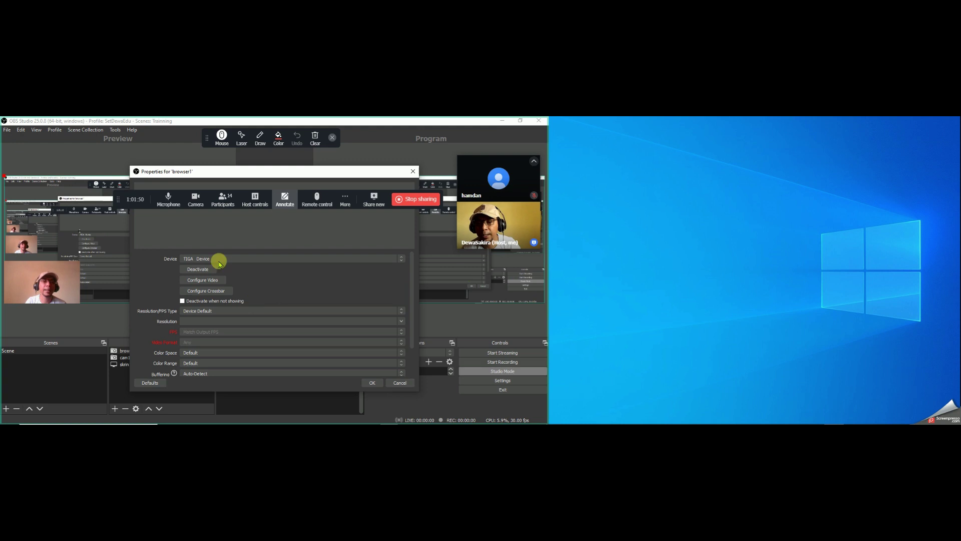
pyautogui.click(399, 382)
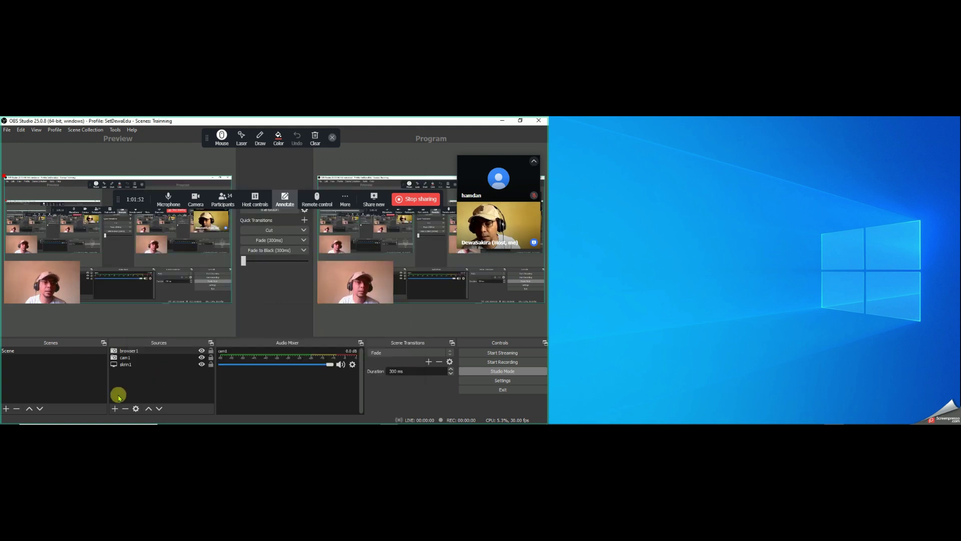
# Step: Remove the browser1 video capture source from the scene
pyautogui.click(145, 350)
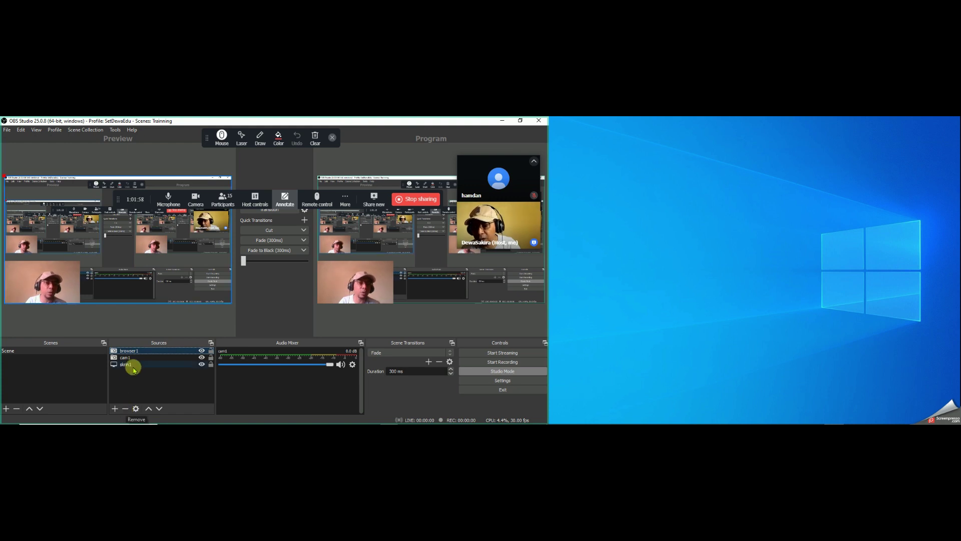
pyautogui.click(125, 409)
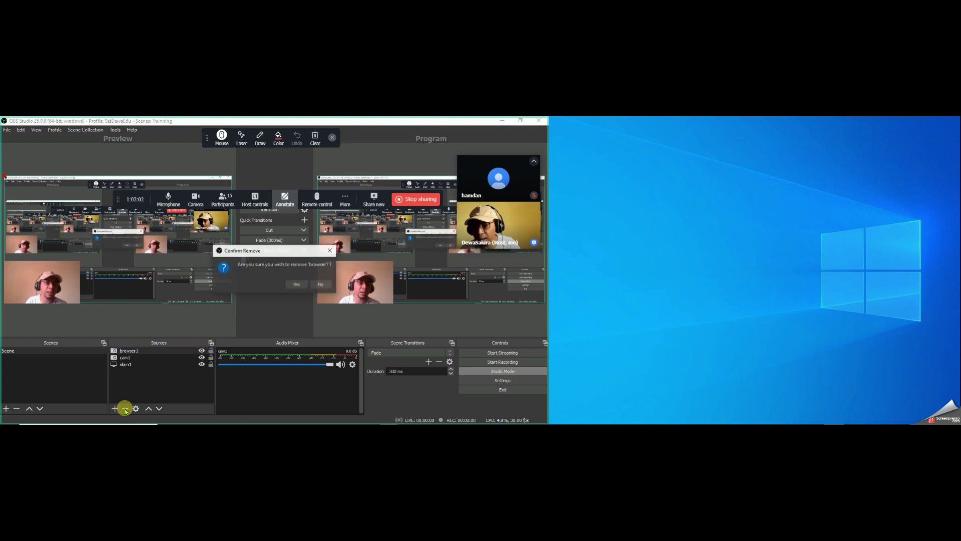
pyautogui.click(297, 284)
# Step: Add a new Window Capture source named browser1 to the scene, keeping it visible
pyautogui.click(116, 410)
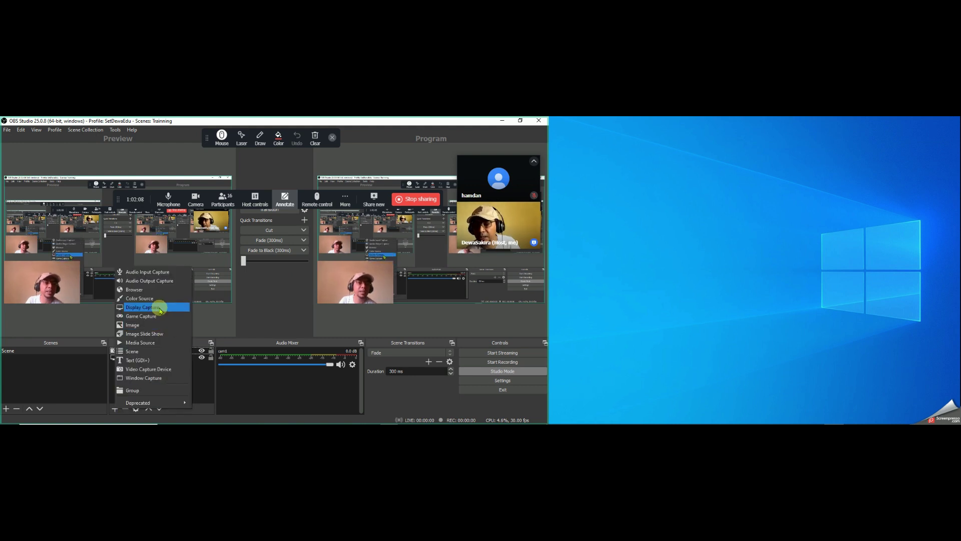
pyautogui.click(145, 379)
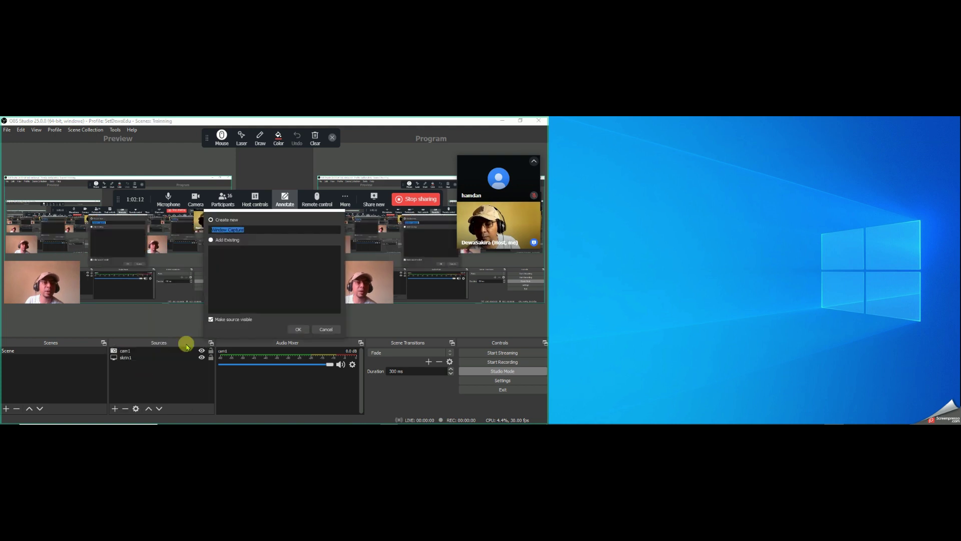
pyautogui.write('bowser 1')
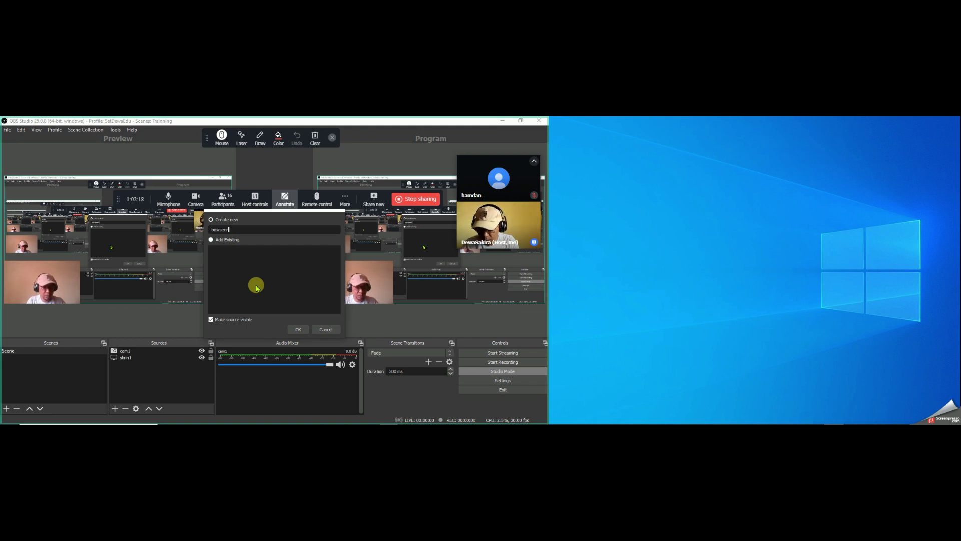
pyautogui.click(225, 229)
pyautogui.press('BackSpace')
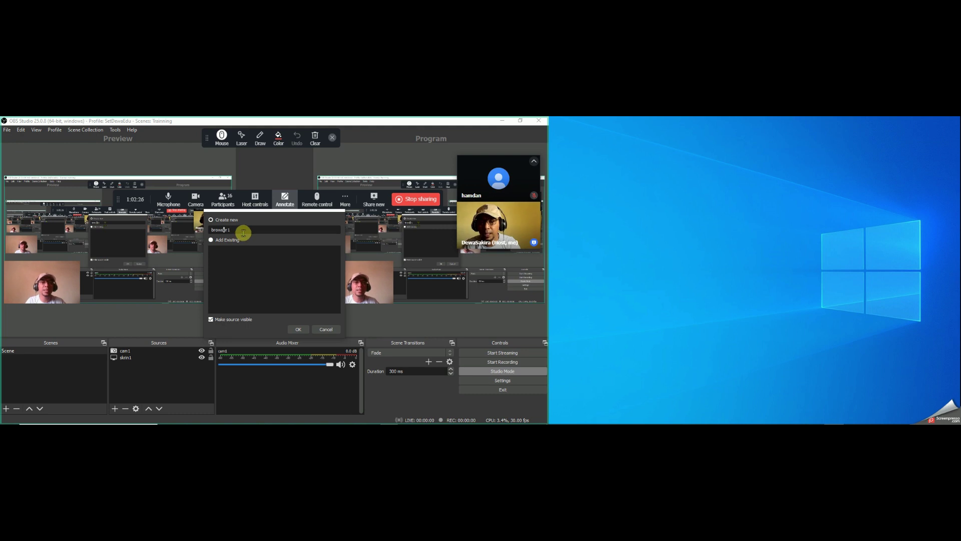
pyautogui.click(298, 330)
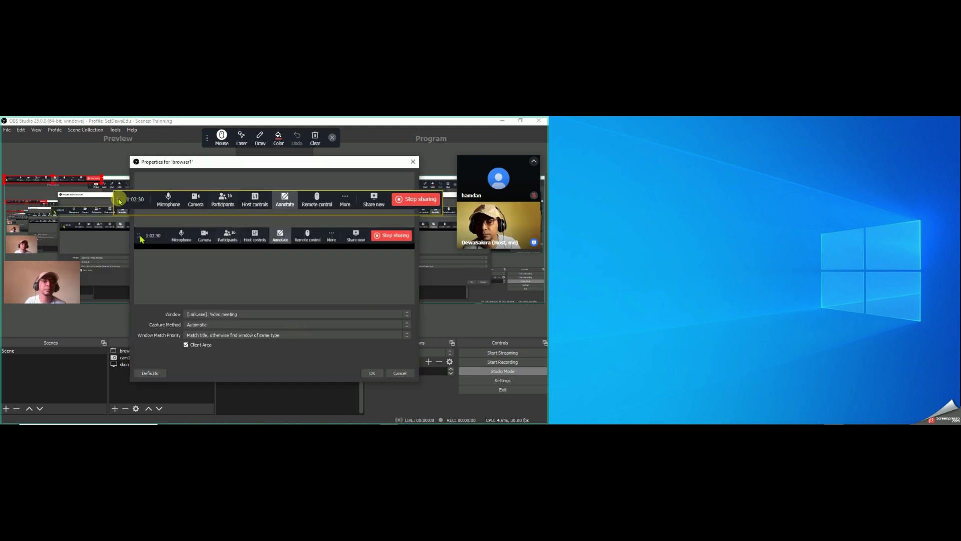
# Step: Move the meeting toolbar below the properties dialog, set browser1's window to [WhiteboardWRT.exe]: Microsoft Whiteboard, and accept the properties
pyautogui.moveTo(155, 156); pyautogui.dragTo(97, 157)
pyautogui.moveTo(113, 209); pyautogui.dragTo(86, 395)
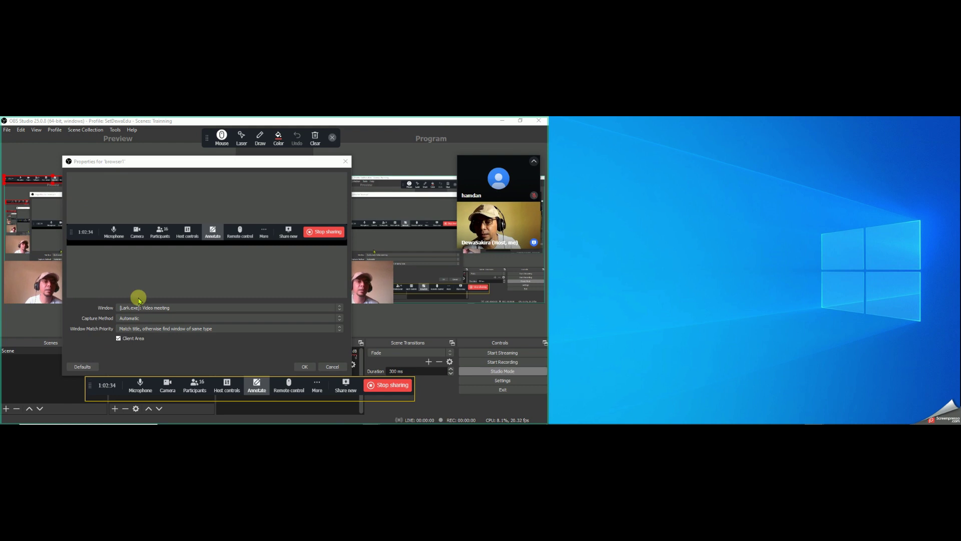
pyautogui.moveTo(99, 166); pyautogui.dragTo(138, 158)
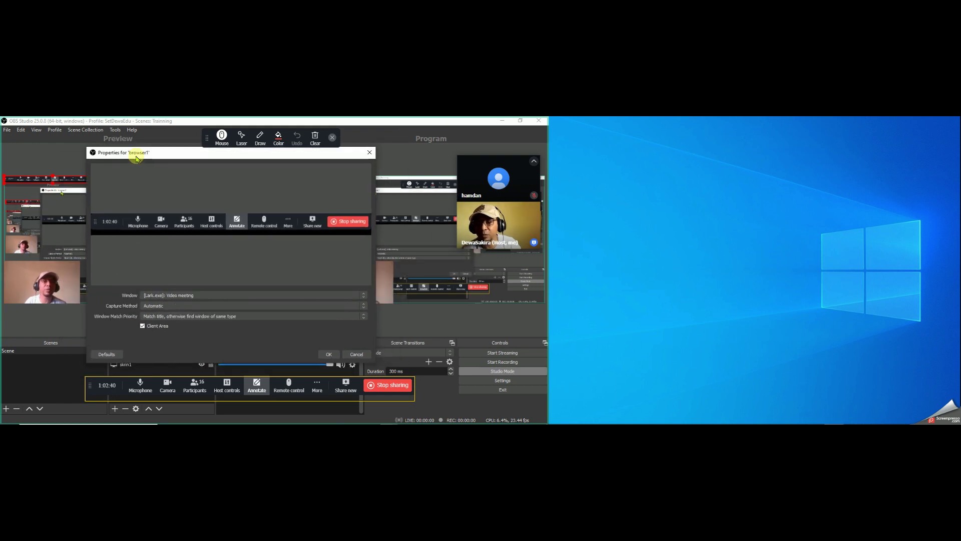
pyautogui.click(194, 296)
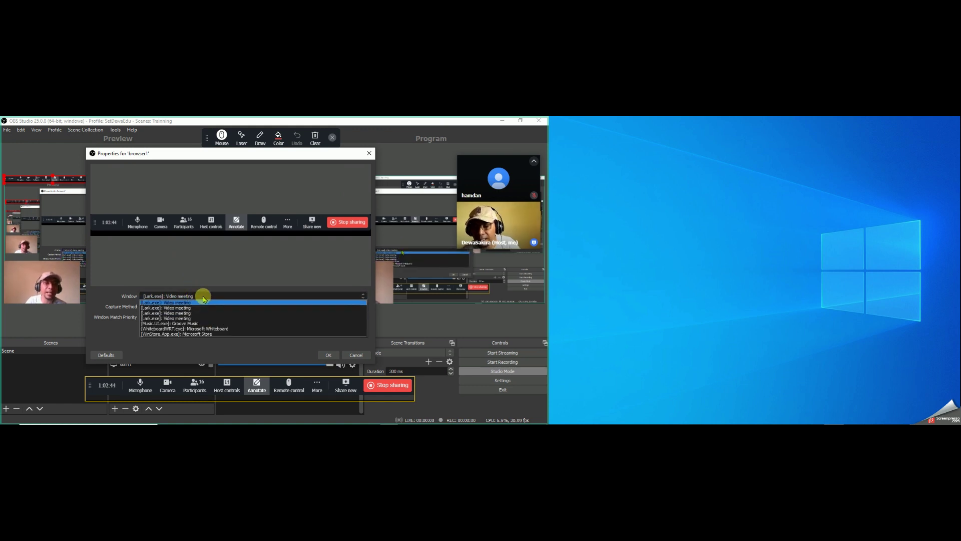
pyautogui.click(203, 297)
pyautogui.click(204, 296)
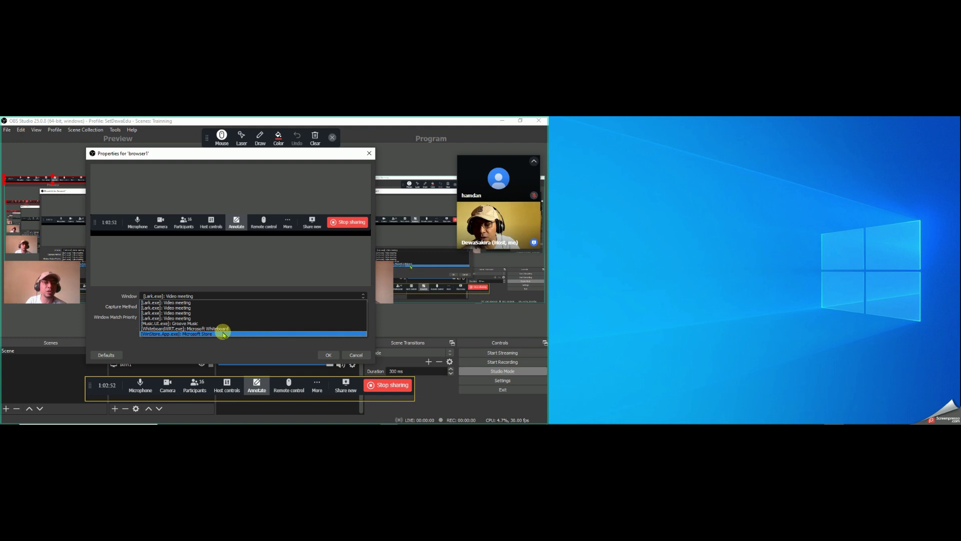
pyautogui.click(223, 331)
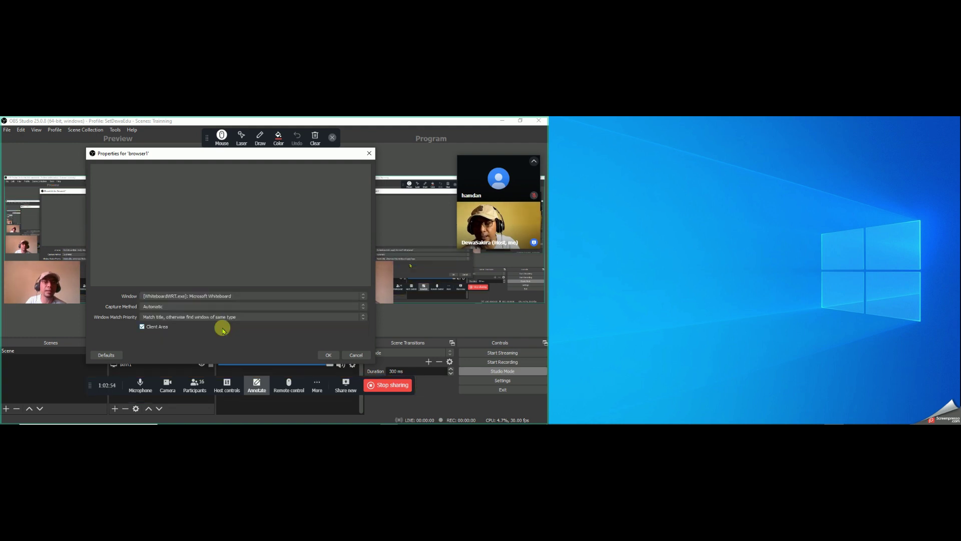
pyautogui.click(326, 357)
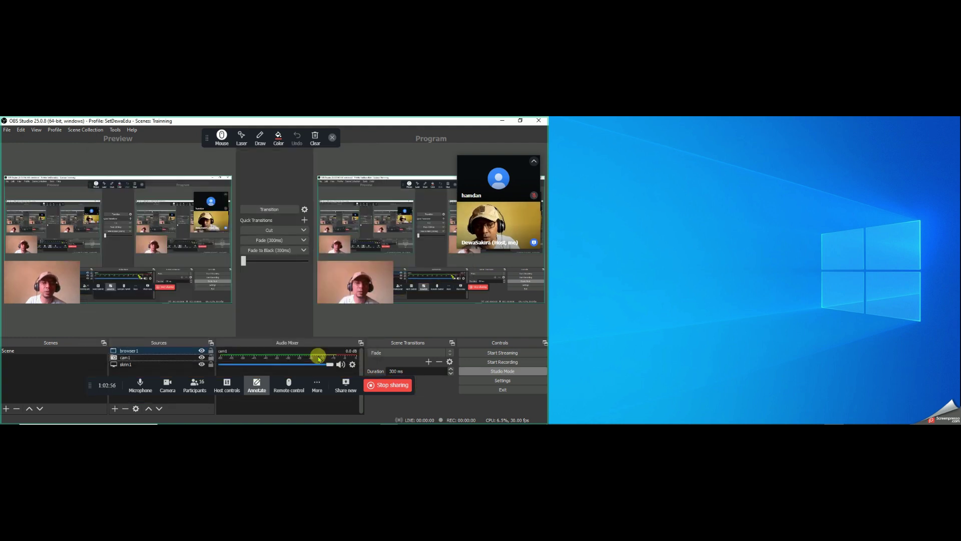
# Step: Switch to Microsoft Whiteboard and move its window onto the second monitor
pyautogui.moveTo(324, 422)
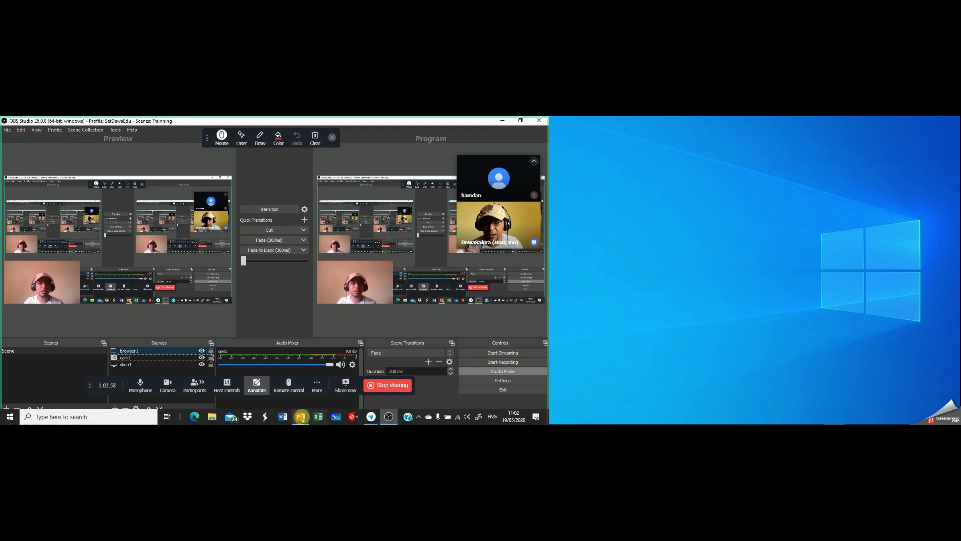
pyautogui.click(336, 417)
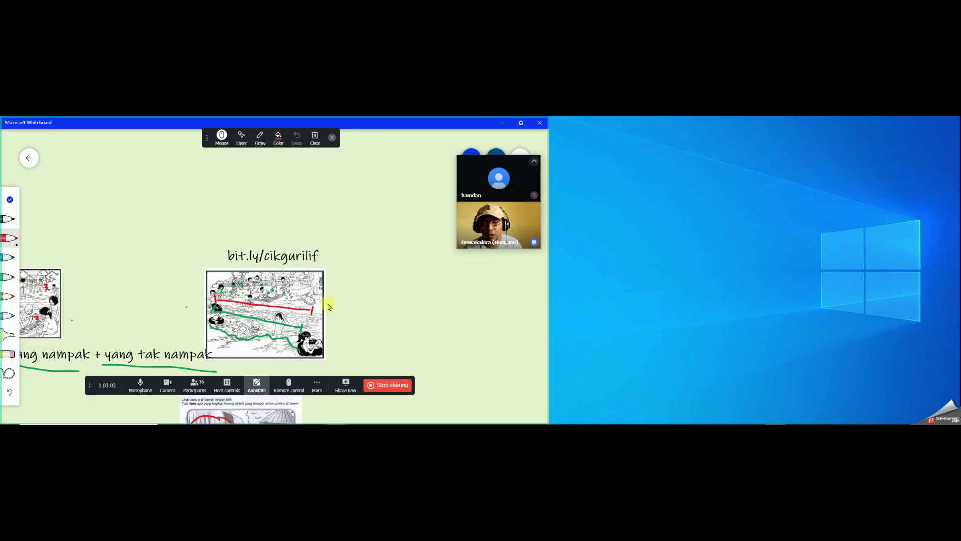
pyautogui.moveTo(370, 128); pyautogui.dragTo(726, 149)
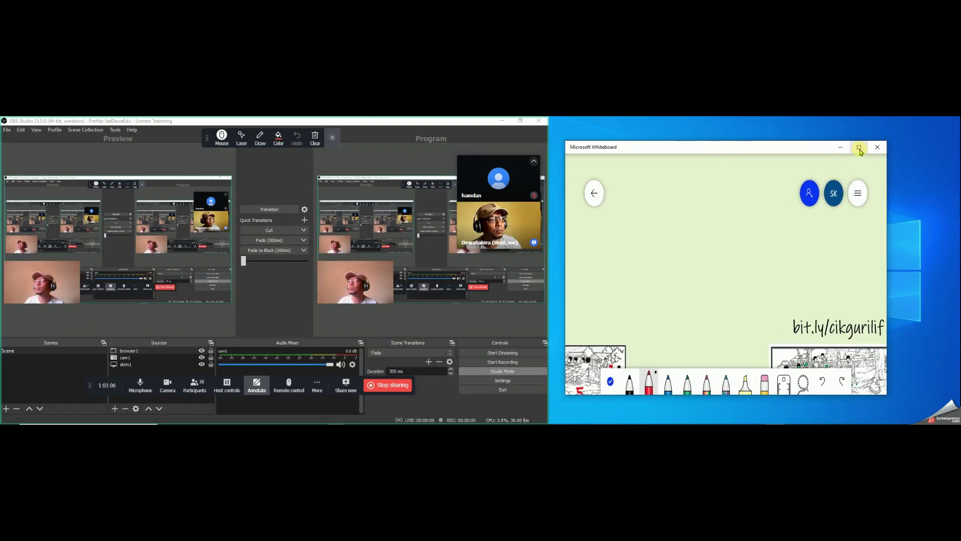
# Step: Maximize the Microsoft Whiteboard window, then reselect [WhiteboardWRT.exe]: Microsoft Whiteboard as browser1's window, turn off Client Area and accept the properties
pyautogui.click(859, 147)
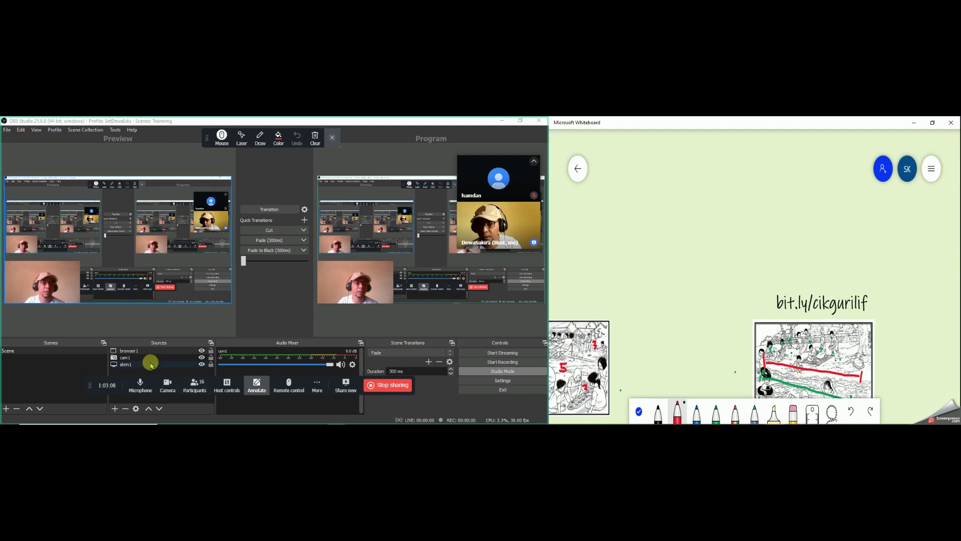
pyautogui.click(169, 351)
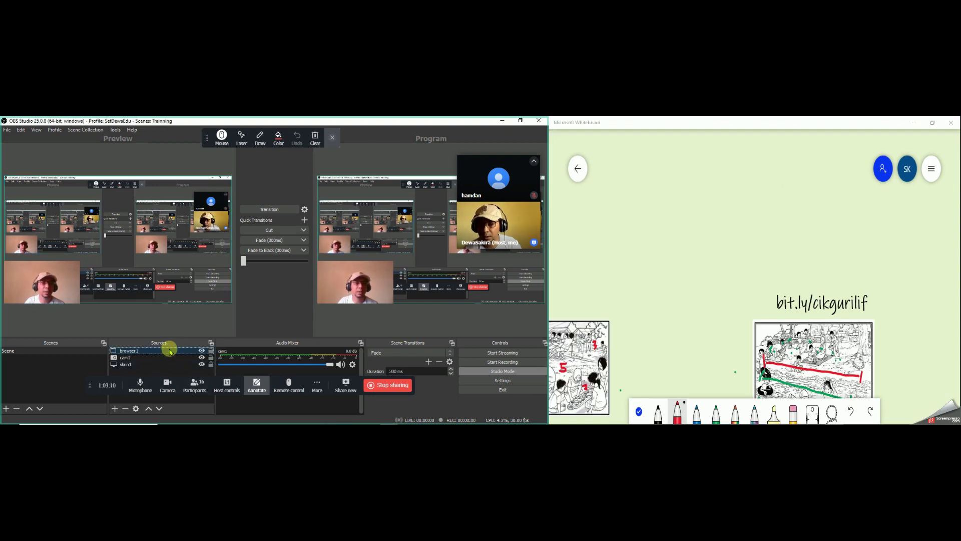
pyautogui.doubleClick(174, 353)
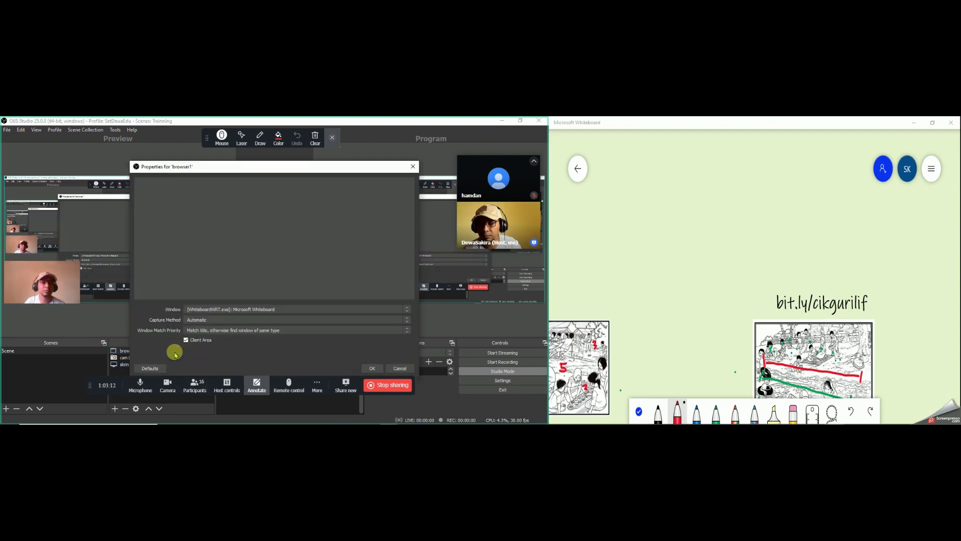
pyautogui.click(235, 309)
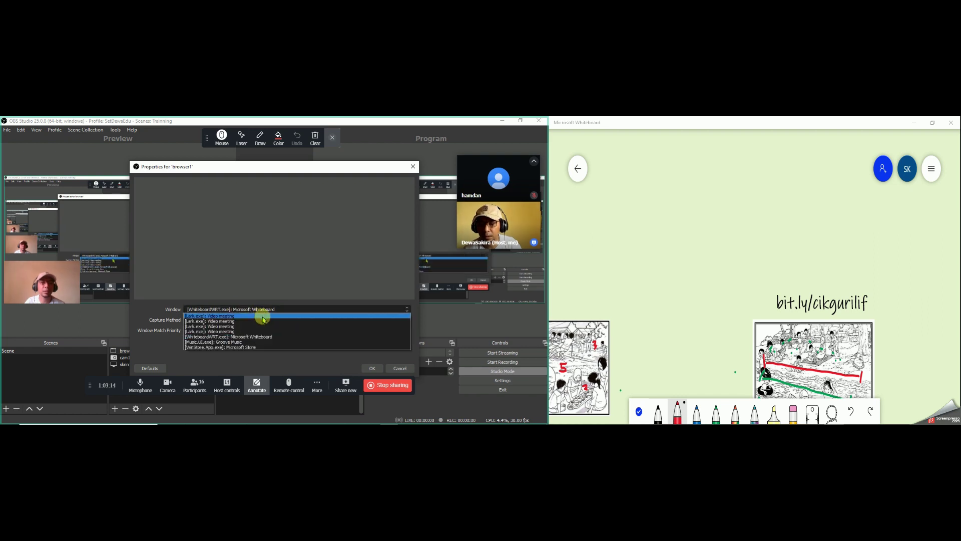
pyautogui.click(284, 338)
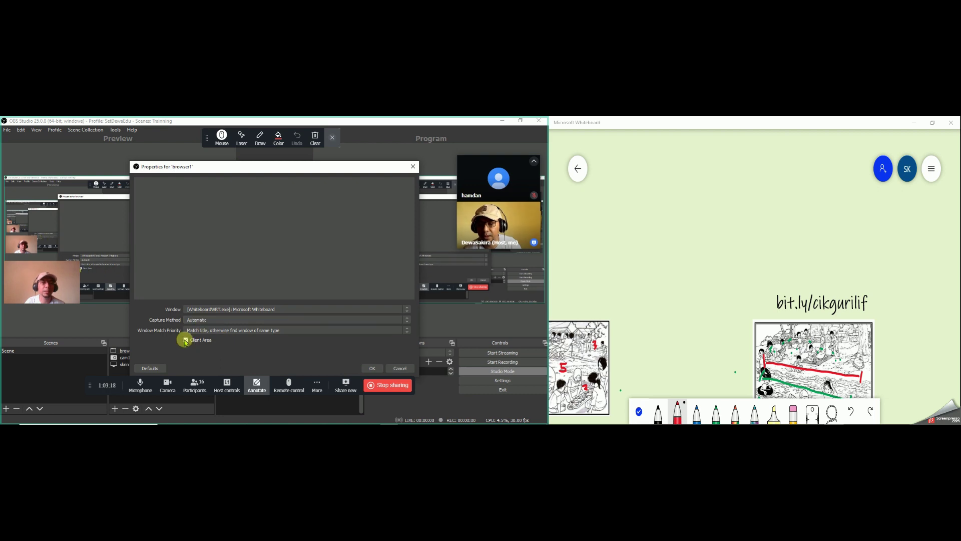
pyautogui.click(186, 340)
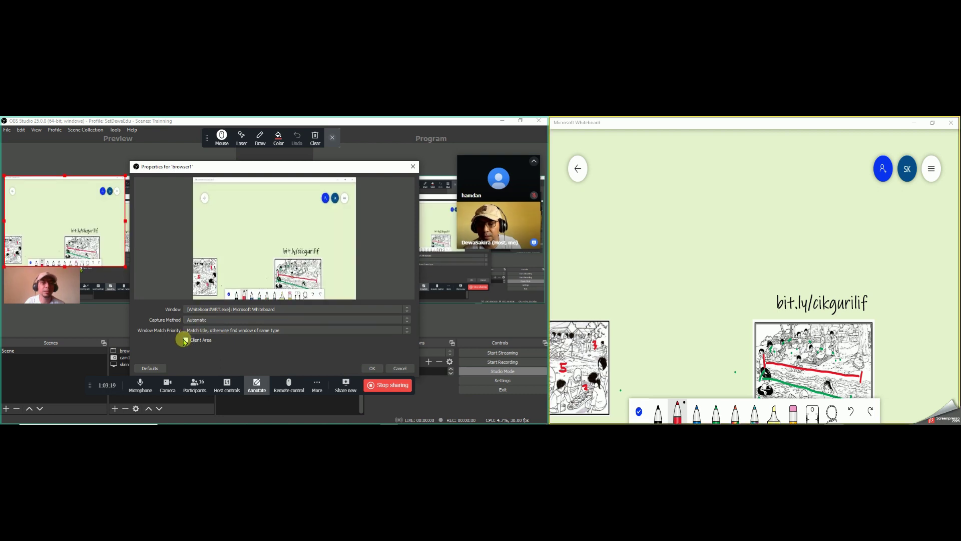
pyautogui.click(372, 368)
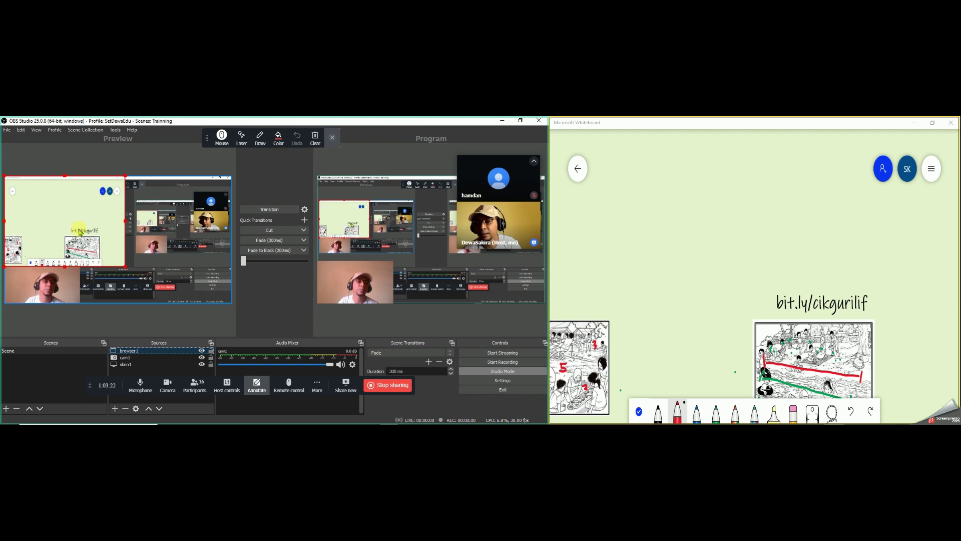
# Step: Fit the browser1 whiteboard capture to the screen and shift it to the left edge of the preview canvas
pyautogui.moveTo(102, 236); pyautogui.dragTo(76, 232)
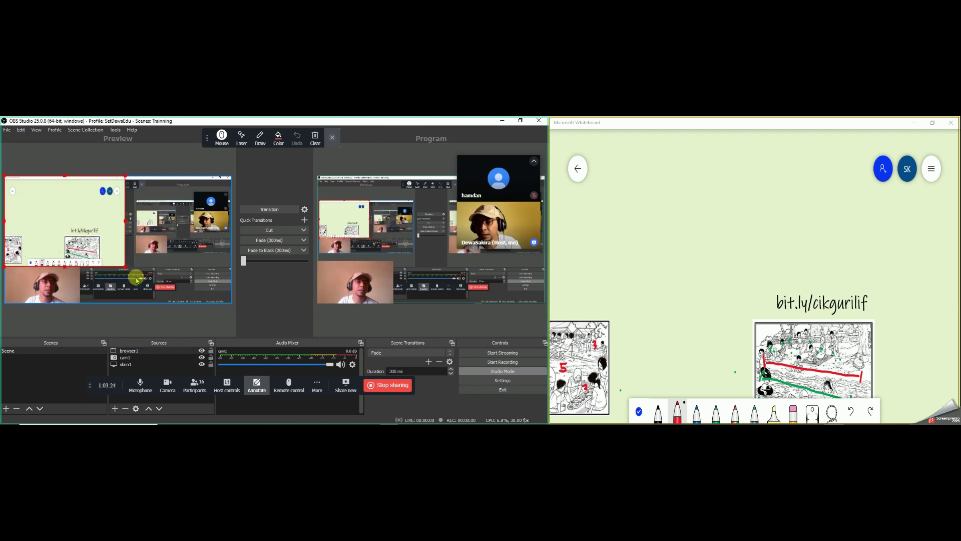
pyautogui.rightClick(105, 250)
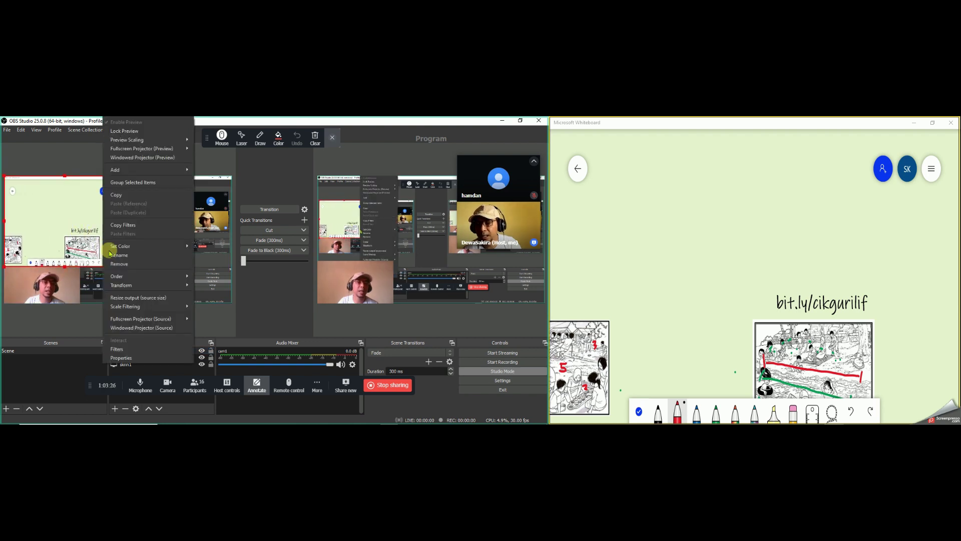
pyautogui.moveTo(143, 285)
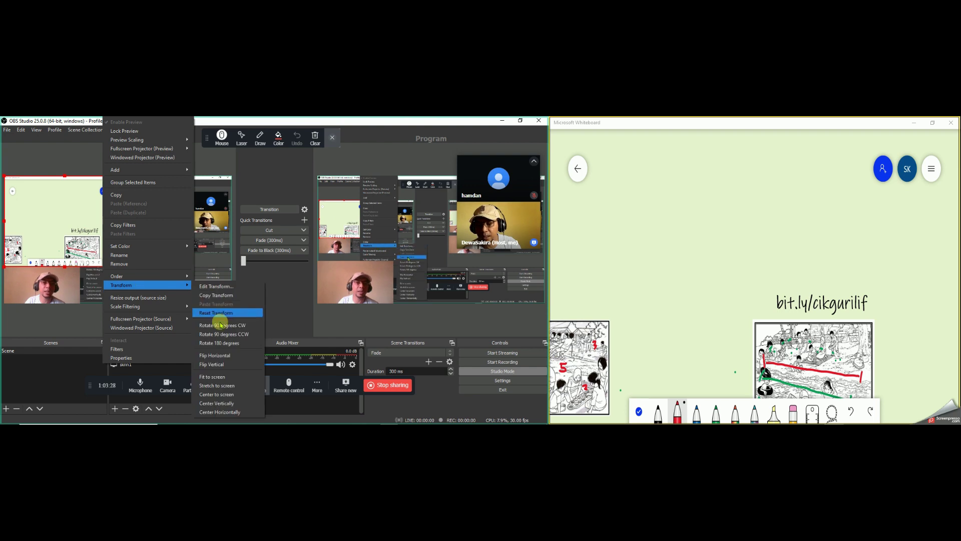
pyautogui.click(222, 378)
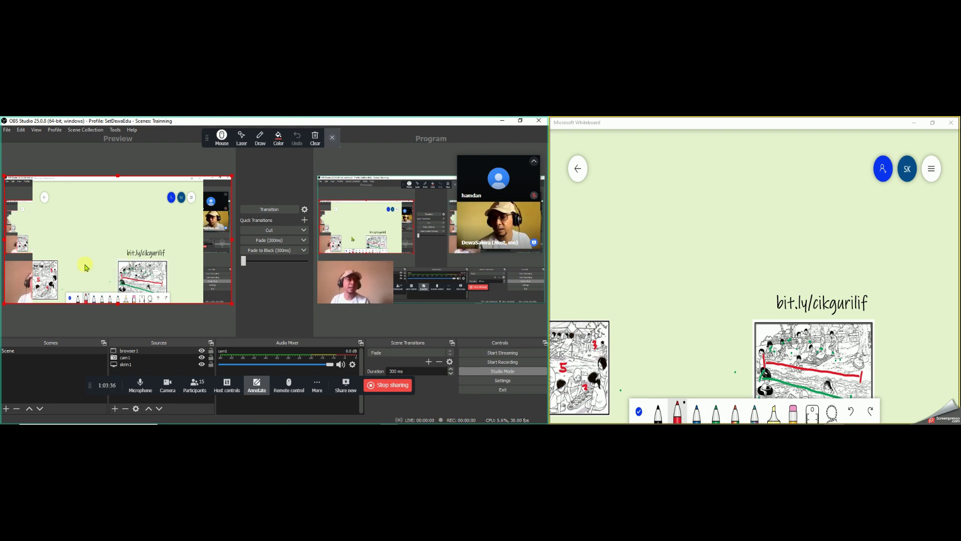
pyautogui.moveTo(118, 257); pyautogui.dragTo(90, 260)
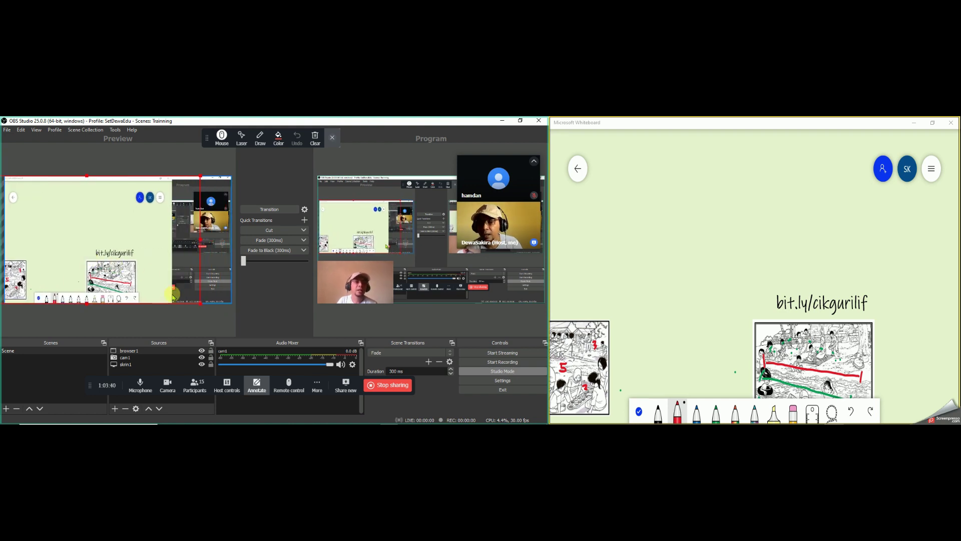
# Step: Move the meeting toolbar slightly down and reorder browser1 to the bottom of the sources, below cam1 and skrin1
pyautogui.moveTo(90, 385); pyautogui.dragTo(94, 391)
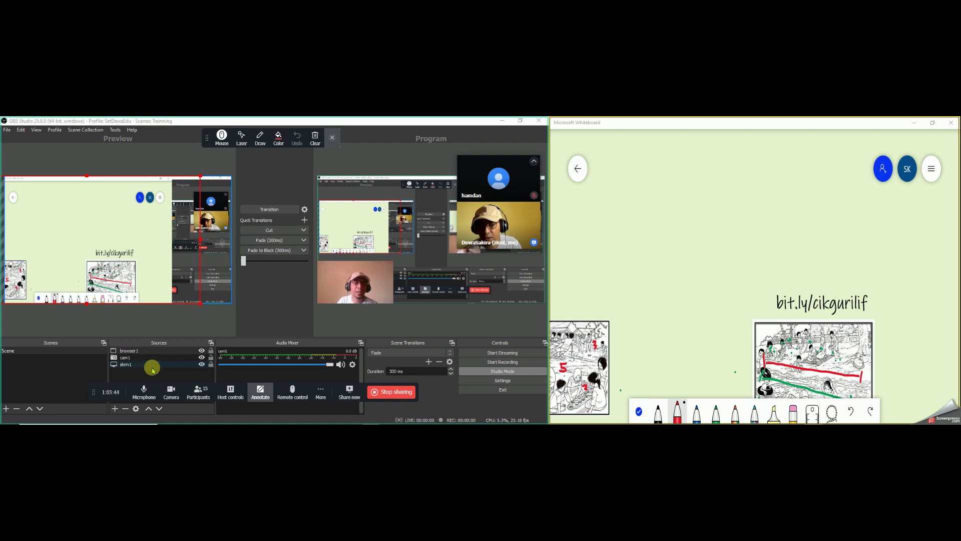
pyautogui.click(137, 354)
pyautogui.moveTo(137, 367); pyautogui.dragTo(136, 366)
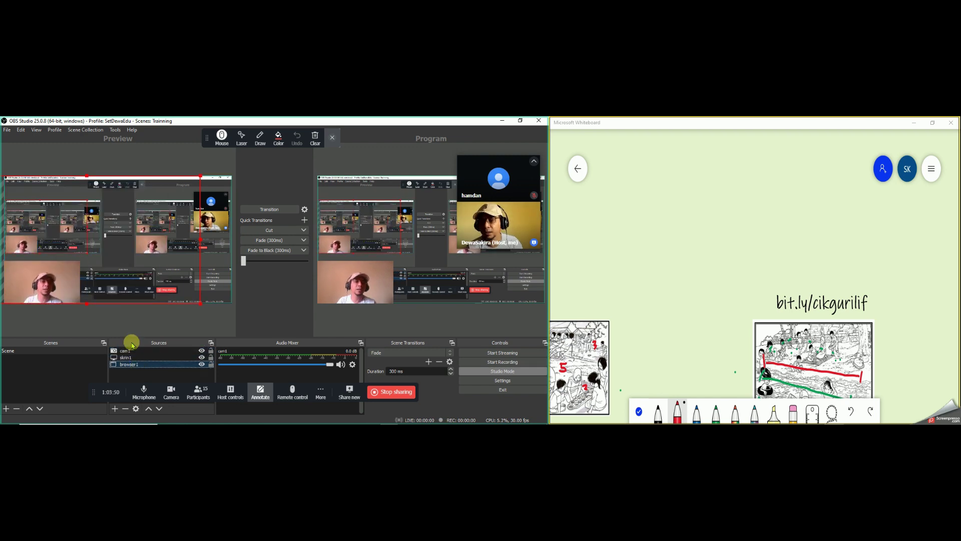
# Step: Toggle the visibility of the skrin1, cam1 and browser1 sources, leaving only skrin1 hidden
pyautogui.click(202, 357)
pyautogui.click(201, 357)
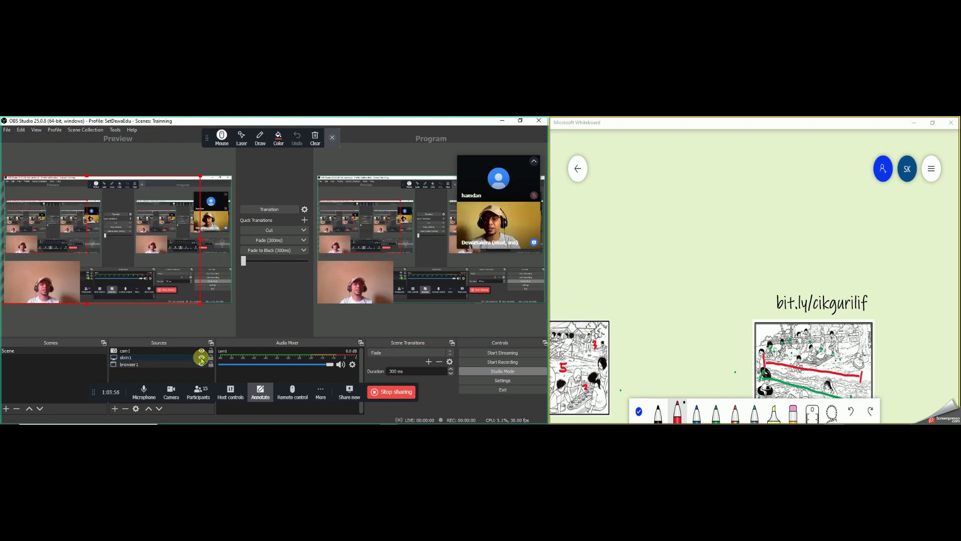
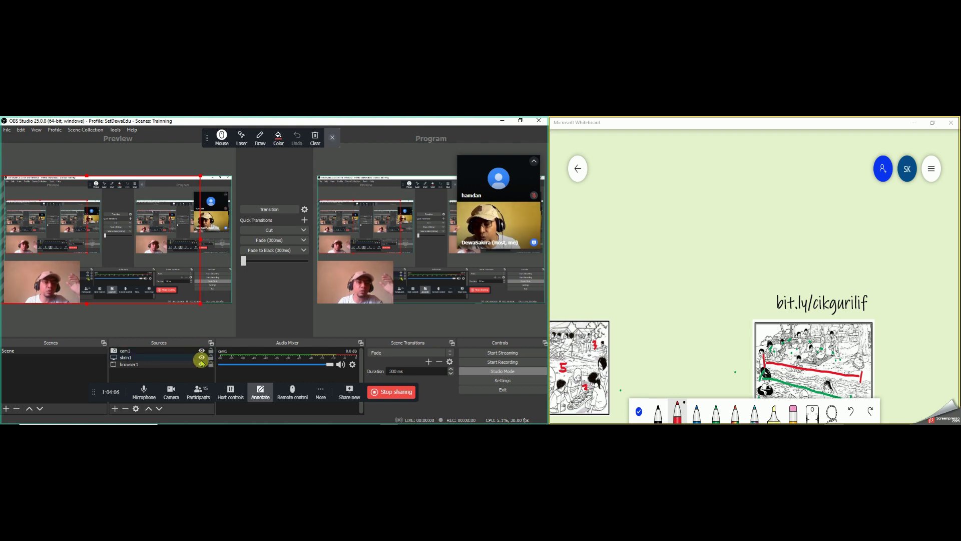
pyautogui.click(202, 362)
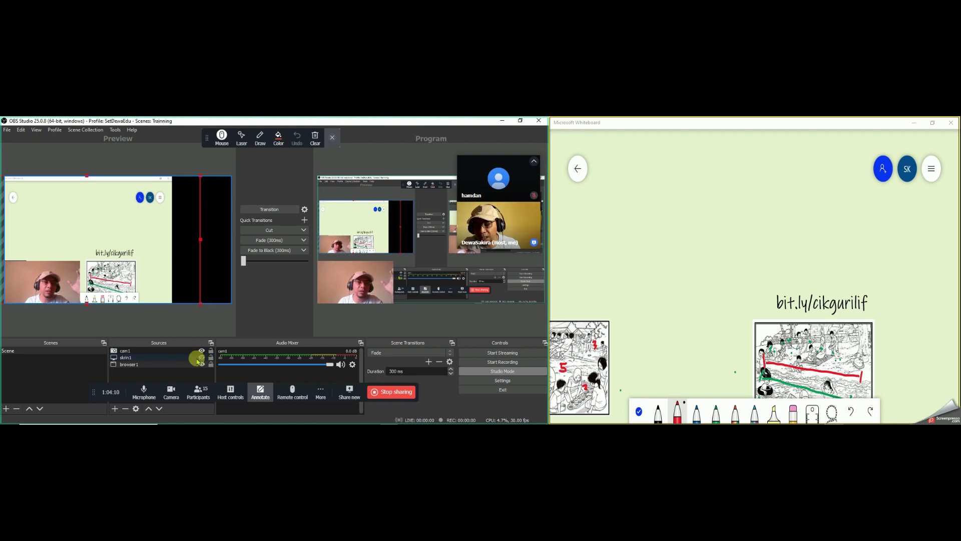
pyautogui.click(200, 357)
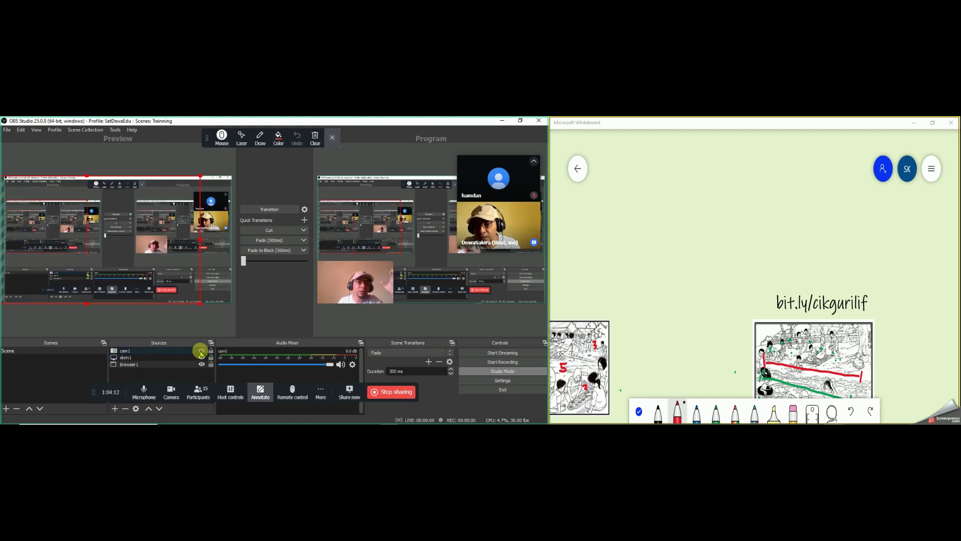
pyautogui.click(201, 351)
pyautogui.click(201, 364)
pyautogui.click(201, 365)
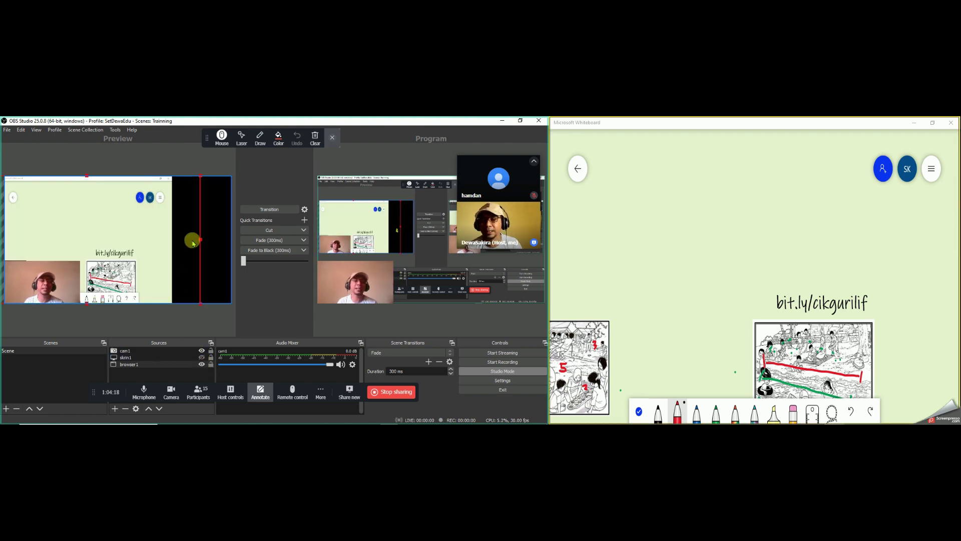
# Step: Enlarge and reposition the browser1 whiteboard capture so it covers the whole preview canvas behind the webcam
pyautogui.moveTo(200, 241); pyautogui.dragTo(206, 269)
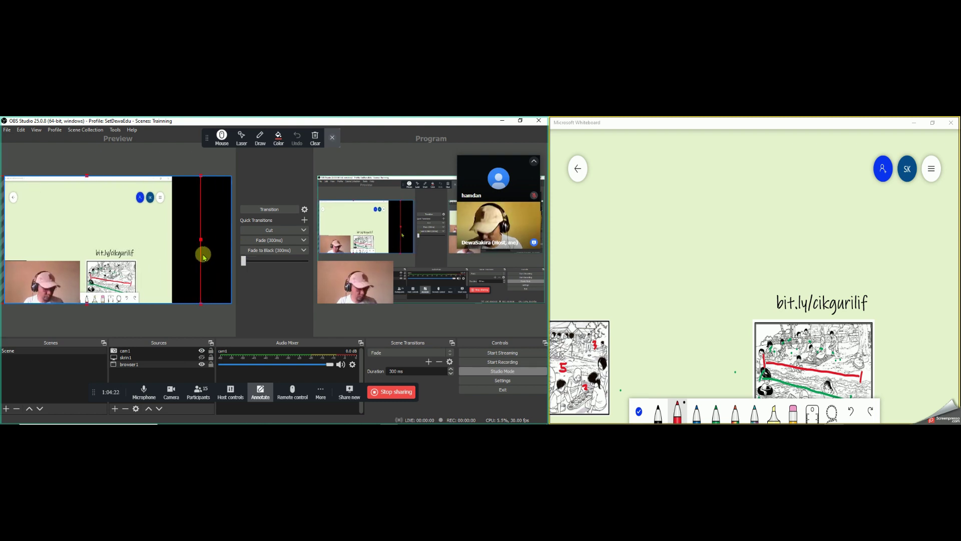
pyautogui.moveTo(201, 241); pyautogui.dragTo(190, 196)
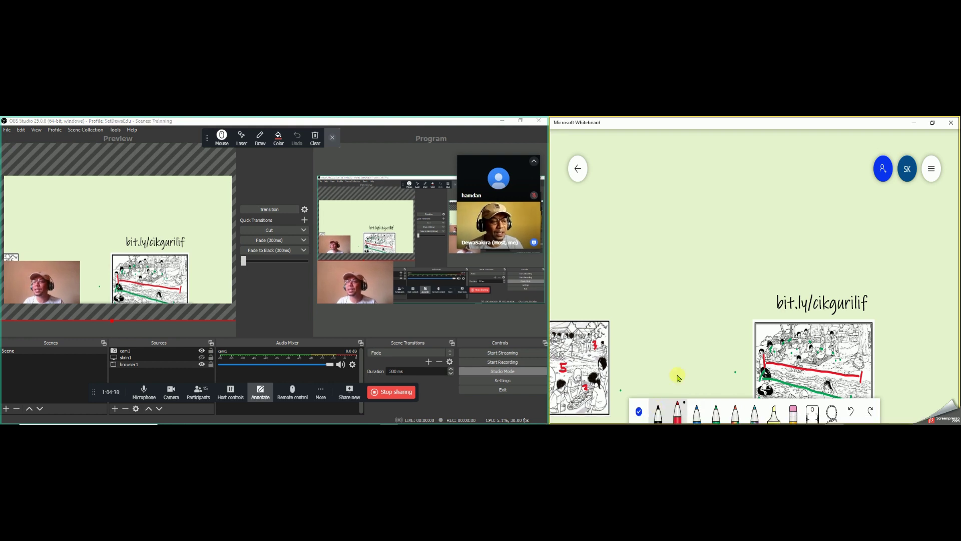
# Step: Scribble freehand red pen strokes across the Microsoft Whiteboard canvas to demonstrate the live capture
pyautogui.moveTo(651, 269)
pyautogui.mouseDown()
pyautogui.moveTo(744, 297)
pyautogui.moveTo(675, 315)
pyautogui.moveTo(537, 209)
pyautogui.moveTo(712, 183)
pyautogui.moveTo(737, 217)
pyautogui.moveTo(787, 238)
pyautogui.moveTo(884, 223)
pyautogui.moveTo(873, 179)
pyautogui.moveTo(806, 307)
pyautogui.moveTo(856, 306)
pyautogui.moveTo(831, 320)
pyautogui.moveTo(826, 358)
pyautogui.moveTo(742, 348)
pyautogui.moveTo(752, 346)
pyautogui.moveTo(736, 333)
pyautogui.moveTo(706, 349)
pyautogui.moveTo(665, 350)
pyautogui.moveTo(687, 293)
pyautogui.moveTo(660, 276)
pyautogui.moveTo(747, 234)
pyautogui.moveTo(774, 264)
pyautogui.mouseUp()
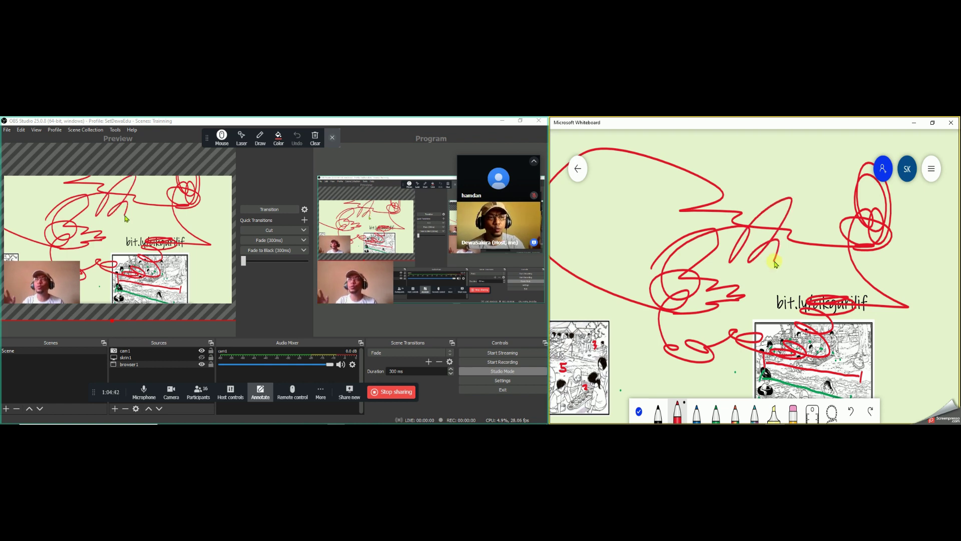
pyautogui.moveTo(869, 163); pyautogui.dragTo(844, 247)
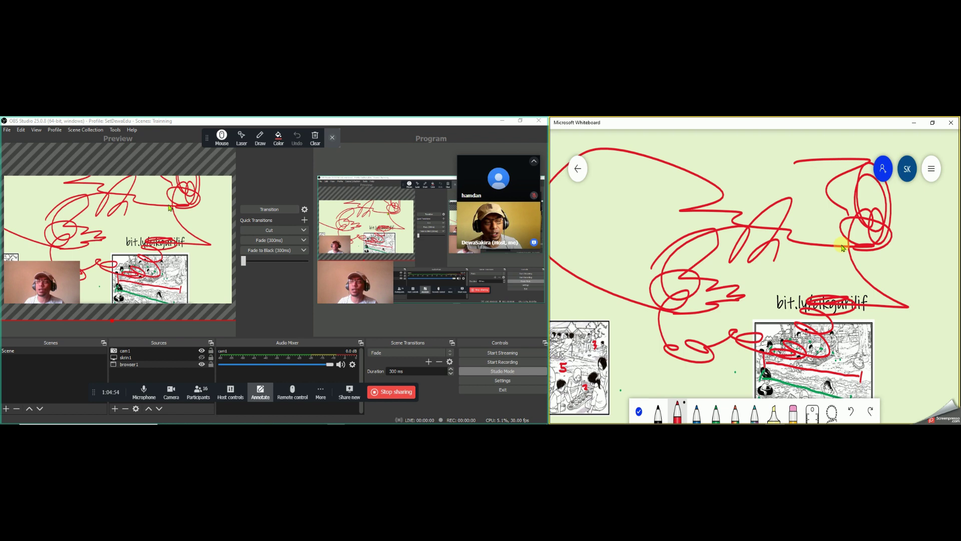
pyautogui.moveTo(664, 206)
pyautogui.mouseDown()
pyautogui.moveTo(665, 277)
pyautogui.moveTo(658, 266)
pyautogui.mouseUp()
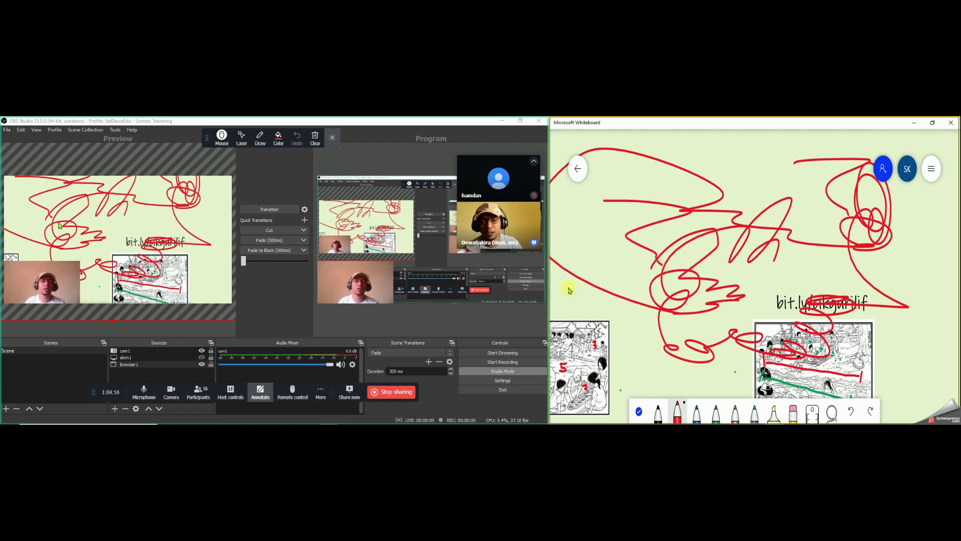
# Step: Clear the entire canvas in Microsoft Whiteboard
pyautogui.click(930, 171)
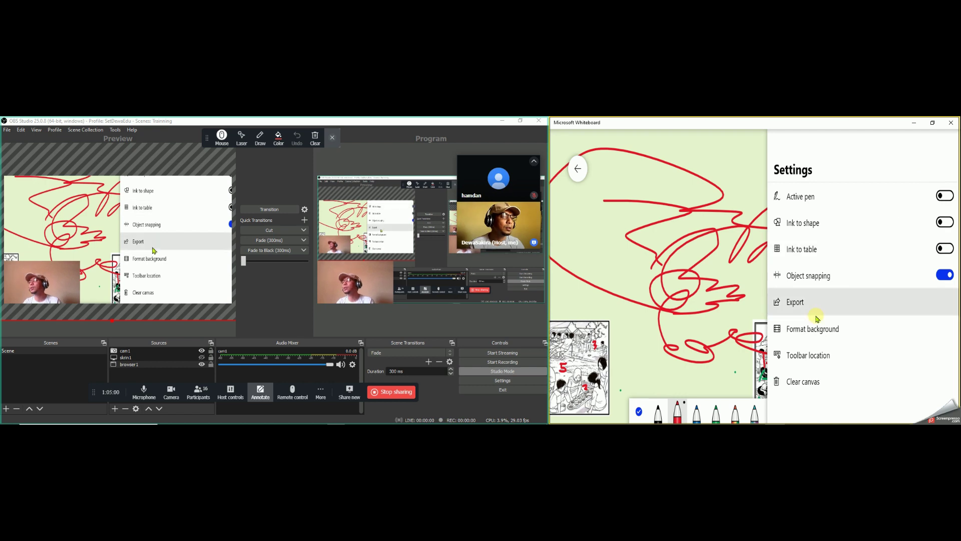
pyautogui.scroll(-3, 812, 353)
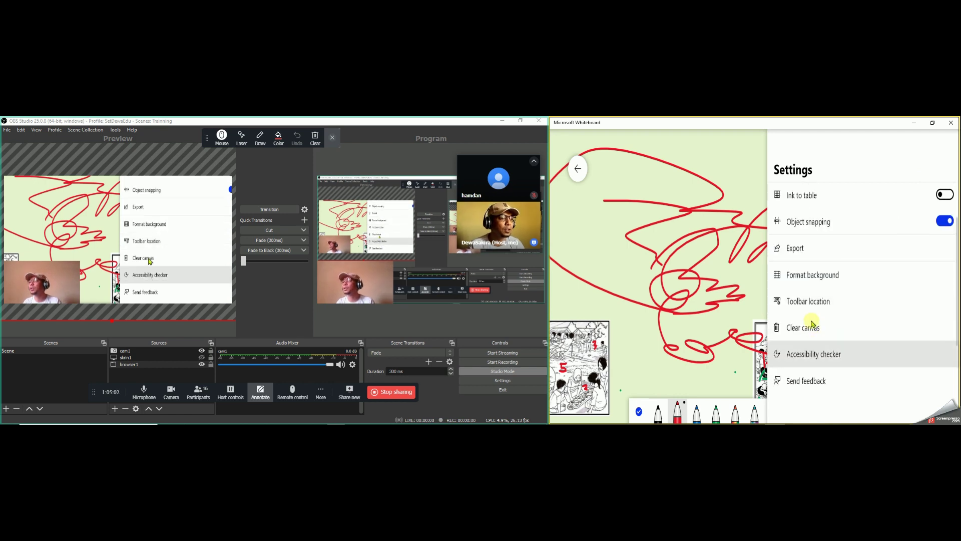
pyautogui.click(811, 322)
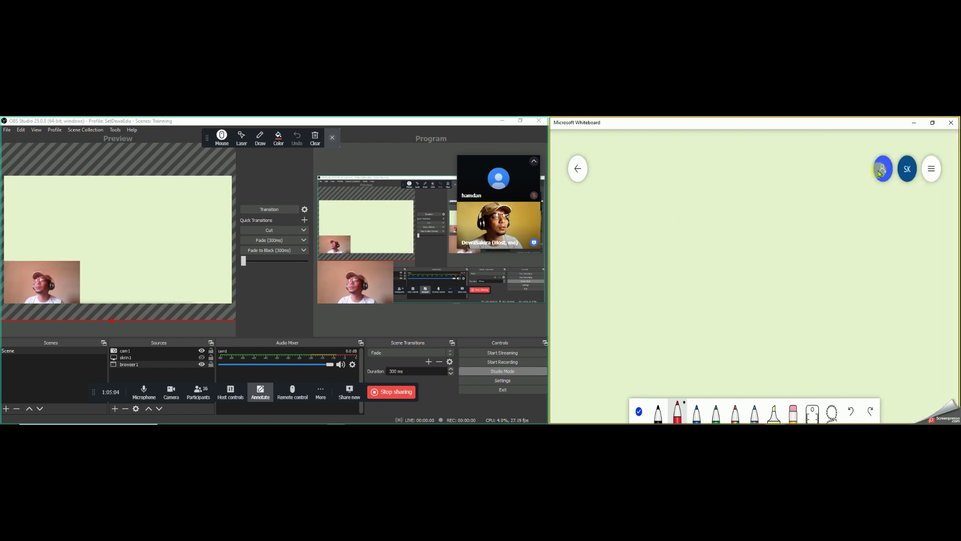
# Step: Show the skrin1 source instead of browser1, and move the meeting toolbar up to uncover the sources list
pyautogui.click(202, 357)
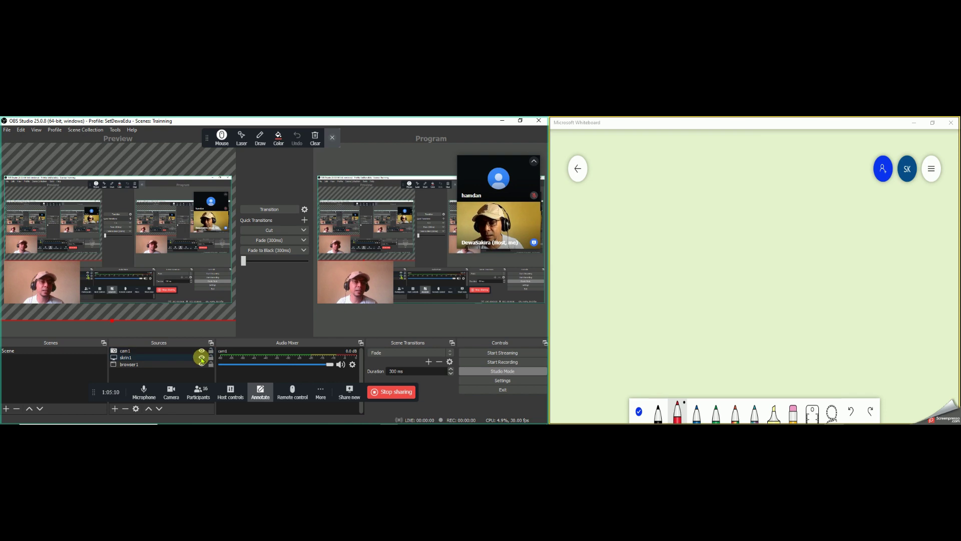
pyautogui.click(201, 364)
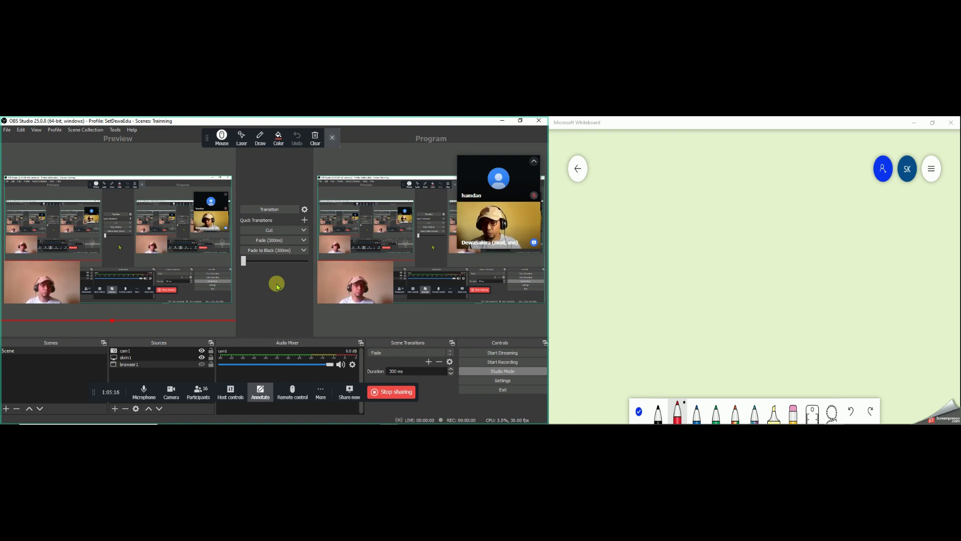
pyautogui.moveTo(92, 392); pyautogui.dragTo(97, 334)
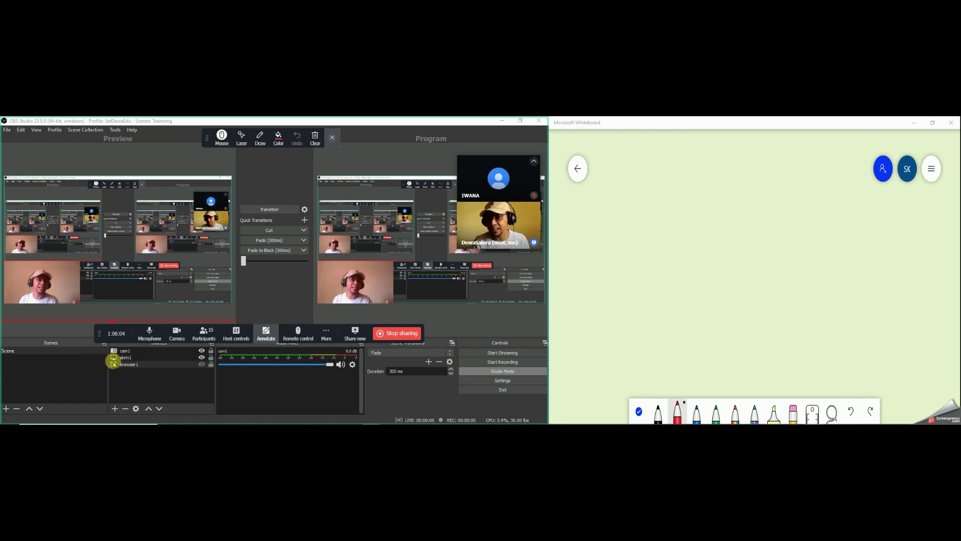
# Step: Demonstrate toggling the visibility of skrin1 and browser1, ending with skrin1 shown and browser1 hidden
pyautogui.click(203, 358)
pyautogui.click(203, 365)
pyautogui.click(202, 364)
pyautogui.click(203, 364)
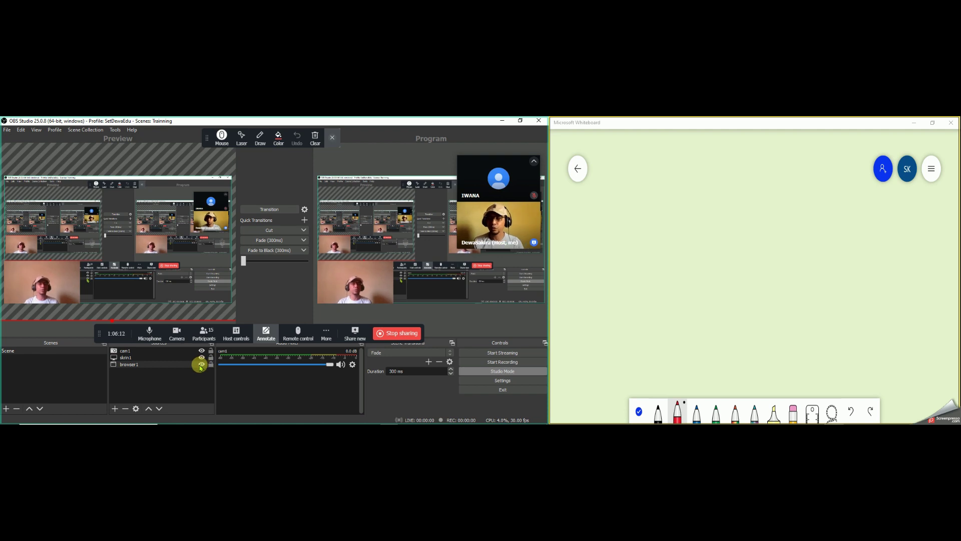
pyautogui.click(202, 357)
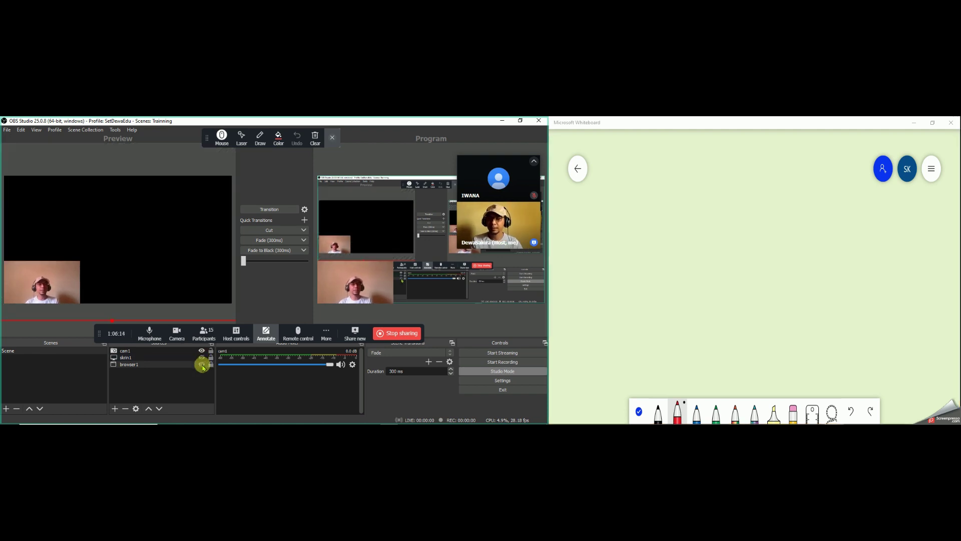
pyautogui.click(202, 357)
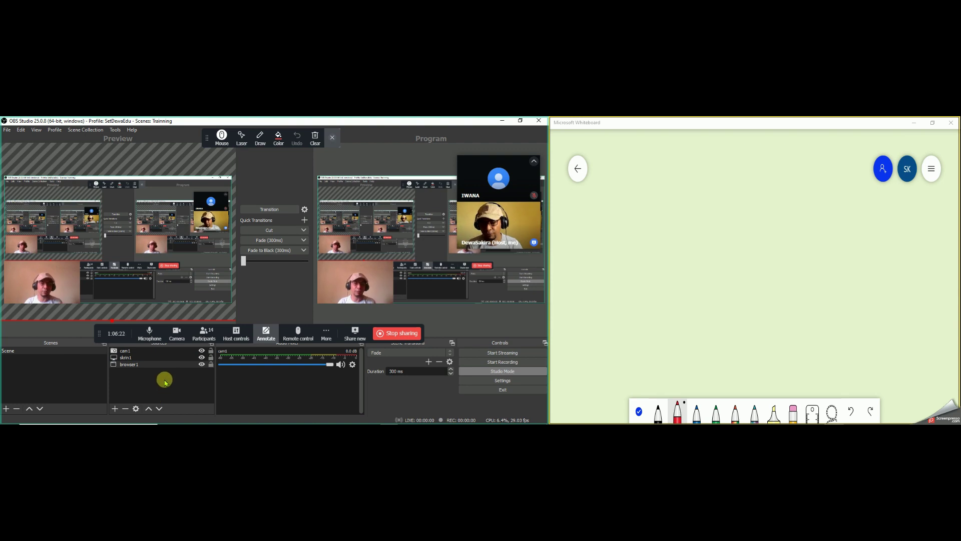
pyautogui.click(201, 365)
pyautogui.click(176, 387)
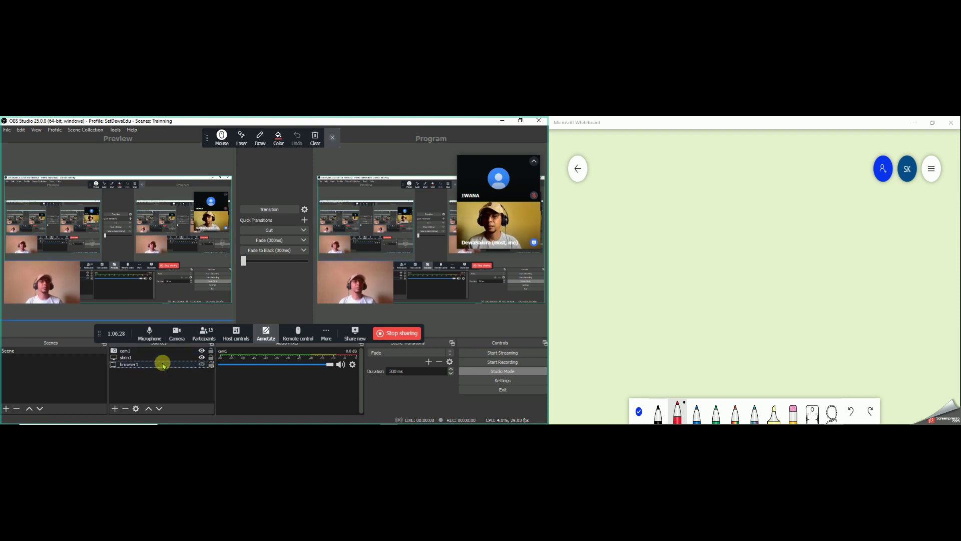
pyautogui.moveTo(204, 415)
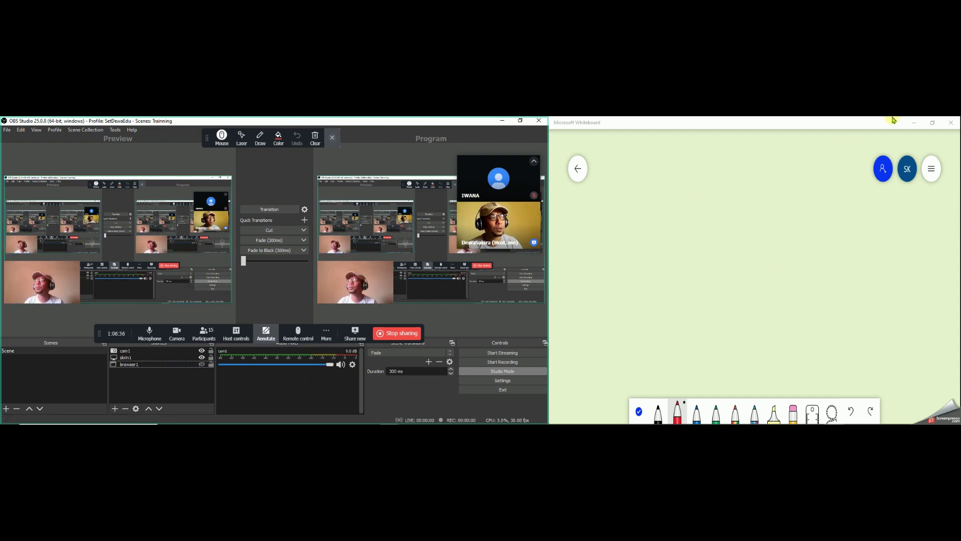
# Step: Close Microsoft Whiteboard on the second screen and open a new Microsoft Edge window in its place
pyautogui.click(954, 122)
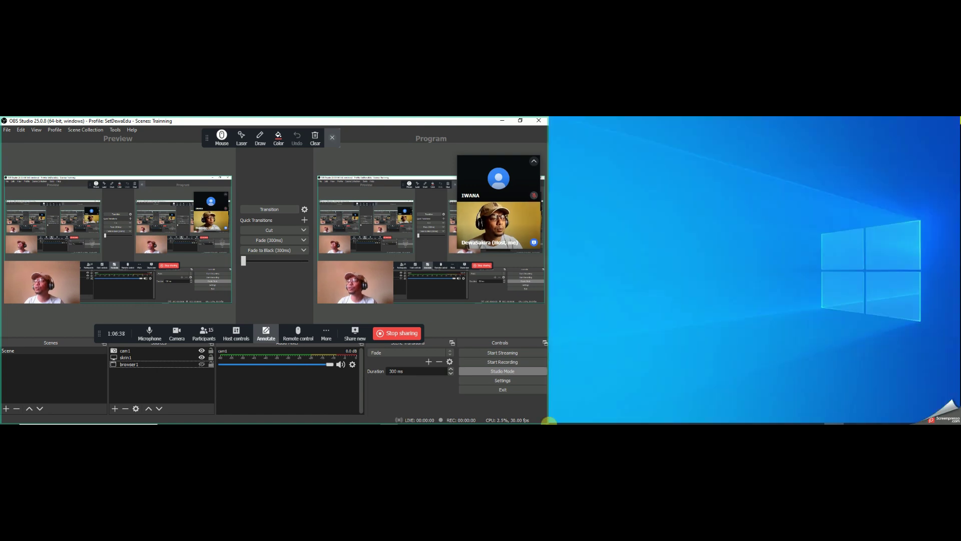
pyautogui.moveTo(784, 419)
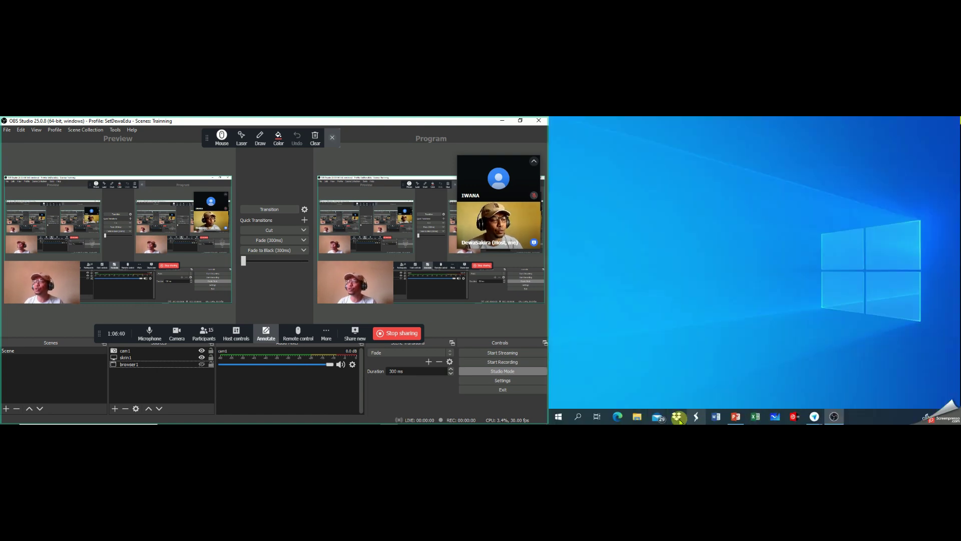
pyautogui.click(615, 416)
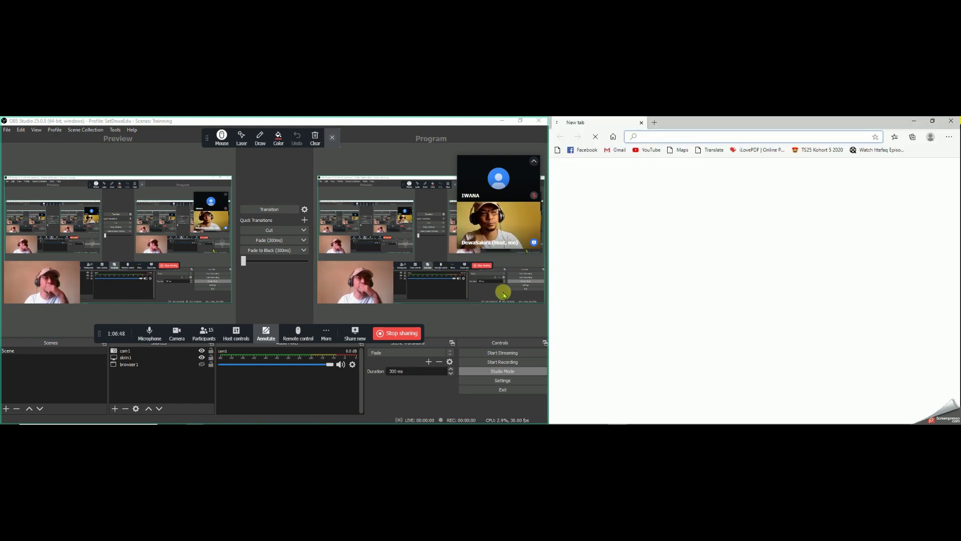
# Step: Switch the skrin1 source off and on again in OBS Studio, and make the browser1 source visible
pyautogui.click(201, 359)
pyautogui.click(202, 357)
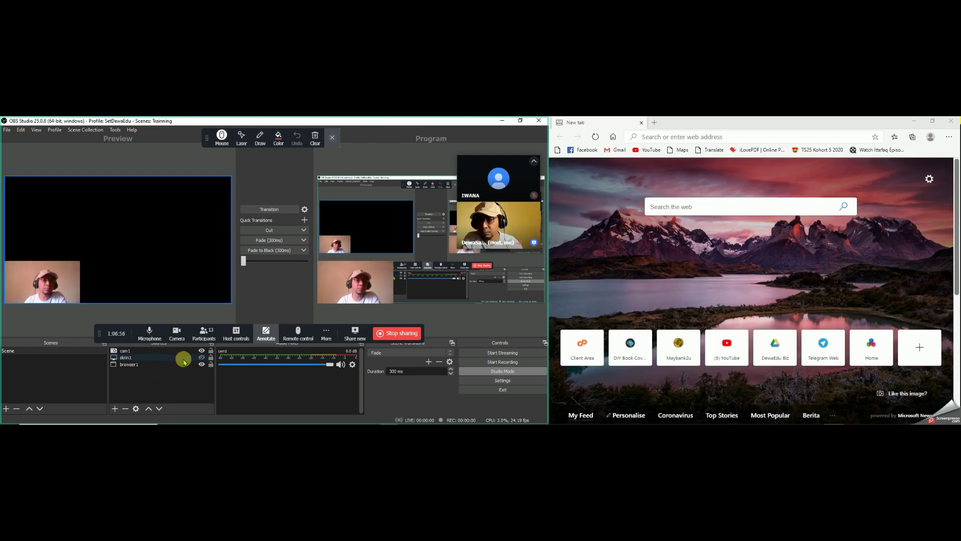
pyautogui.click(202, 358)
pyautogui.click(201, 365)
# Step: Set browser1 to capture the window "[msedge.exe]: New tab - Profile 1 - Microsoft Edge", and hide skrin1
pyautogui.doubleClick(176, 365)
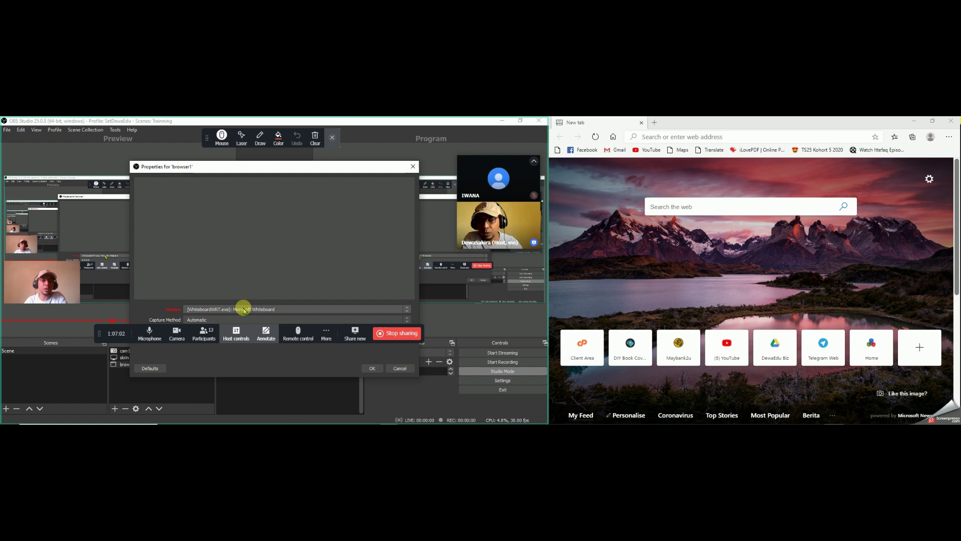
pyautogui.click(244, 309)
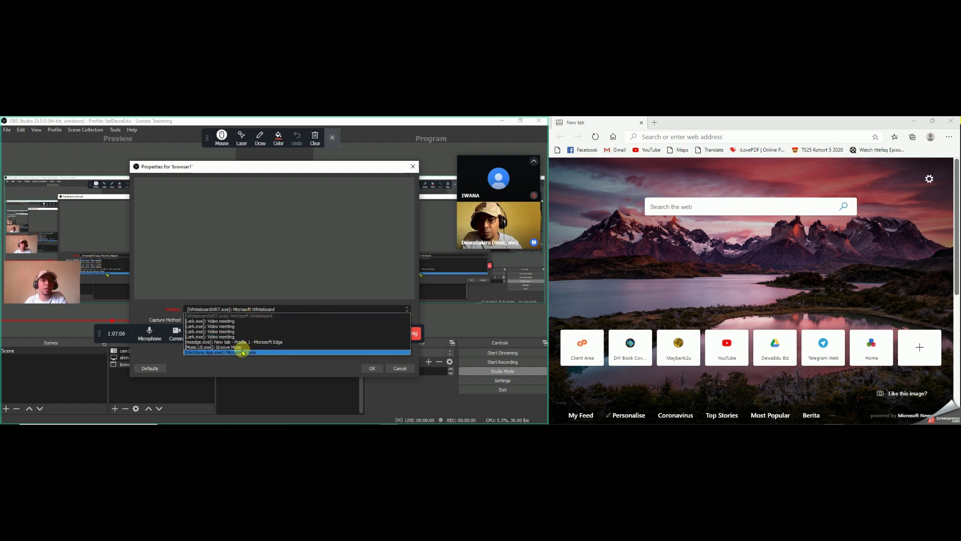
pyautogui.click(244, 342)
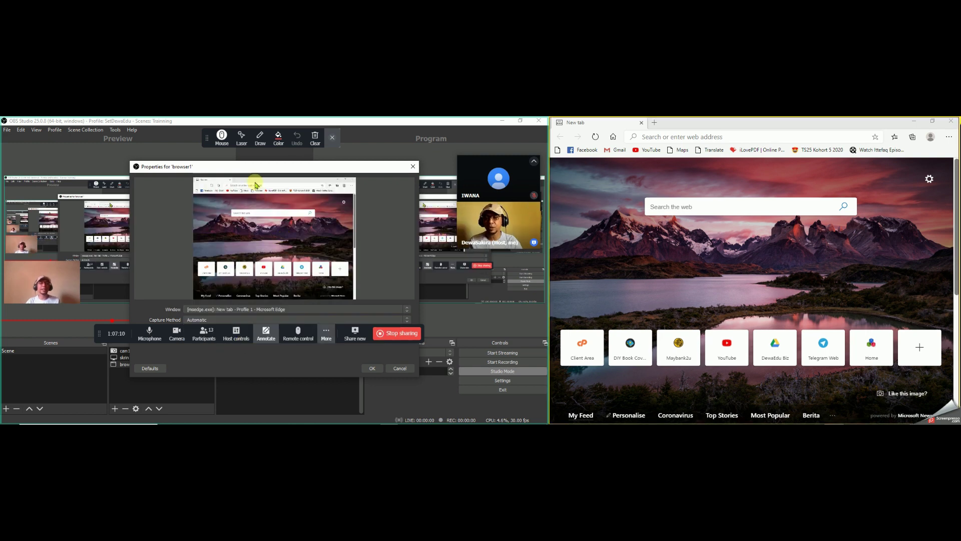
pyautogui.moveTo(115, 330); pyautogui.dragTo(111, 304)
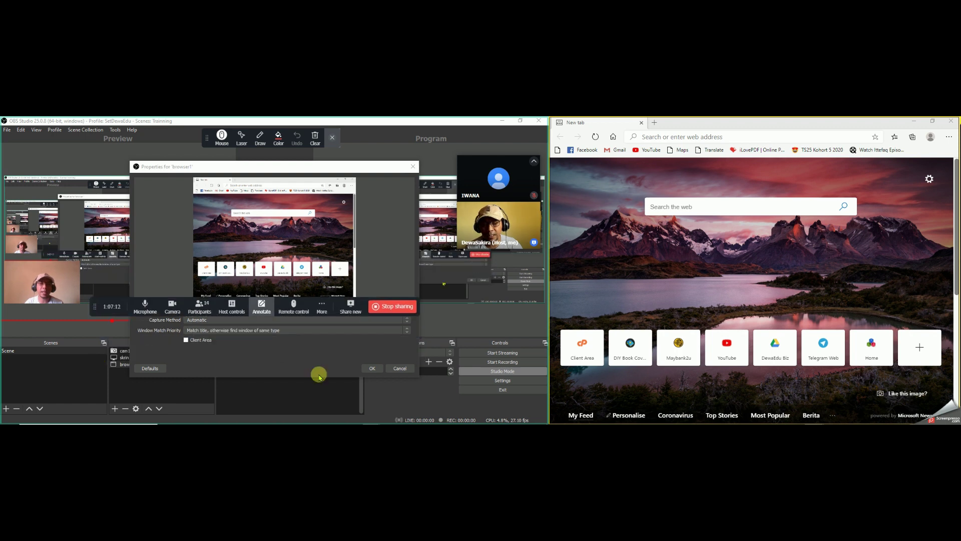
pyautogui.click(371, 368)
pyautogui.moveTo(96, 307); pyautogui.dragTo(96, 388)
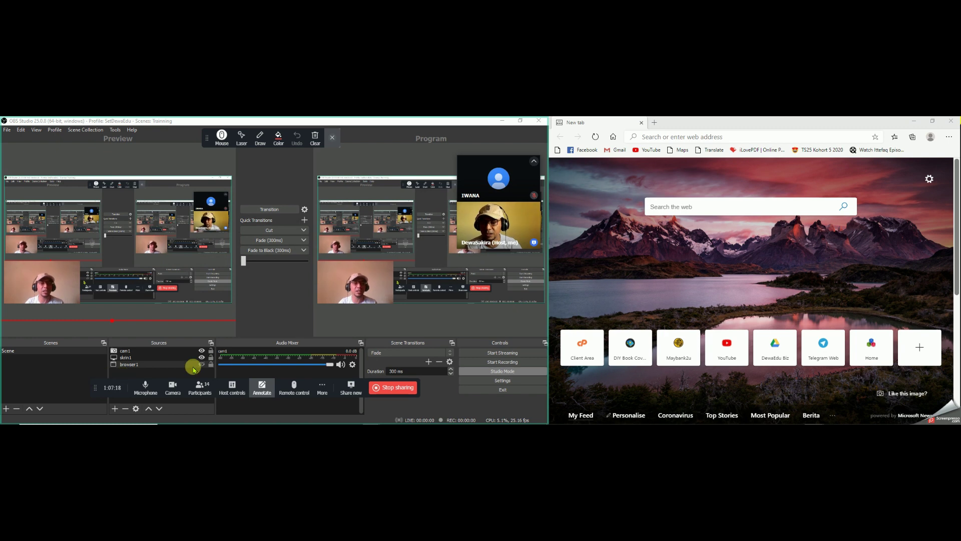
pyautogui.click(202, 359)
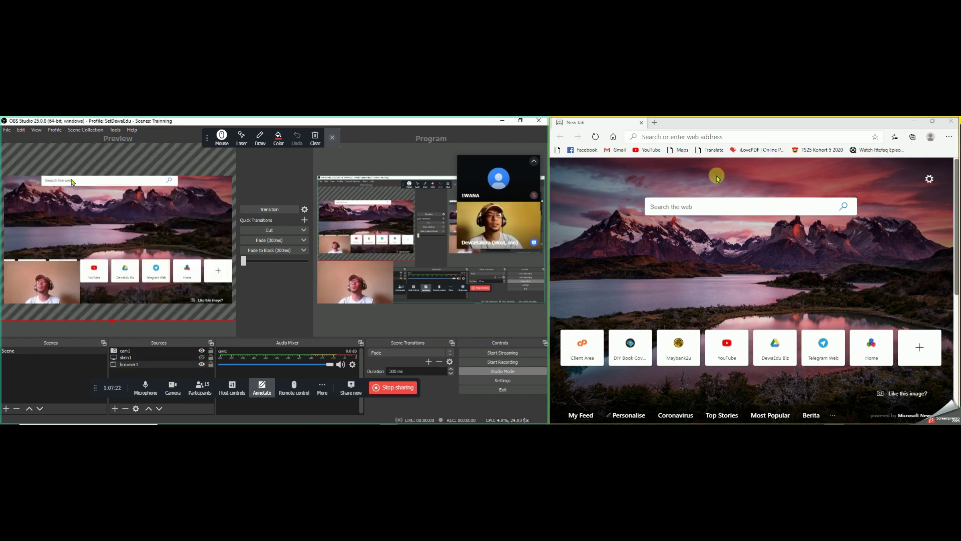
# Step: Load YouTube in Microsoft Edge and go to the signed-in account's own channel page
pyautogui.click(693, 136)
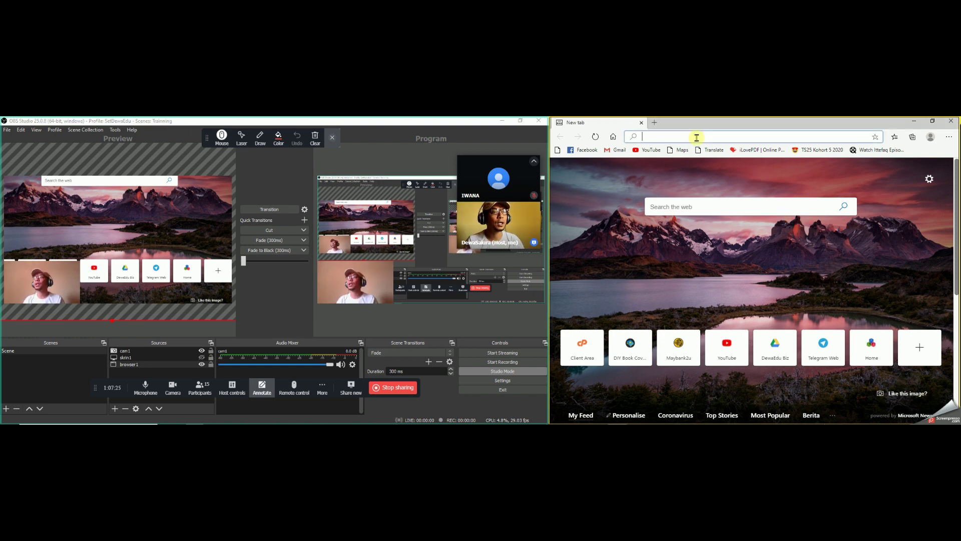
pyautogui.click(649, 150)
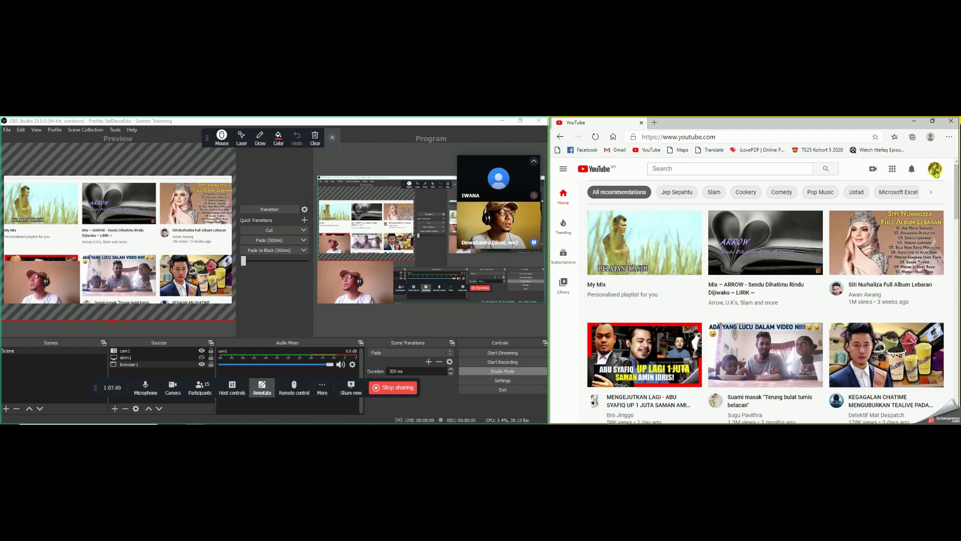
pyautogui.click(934, 171)
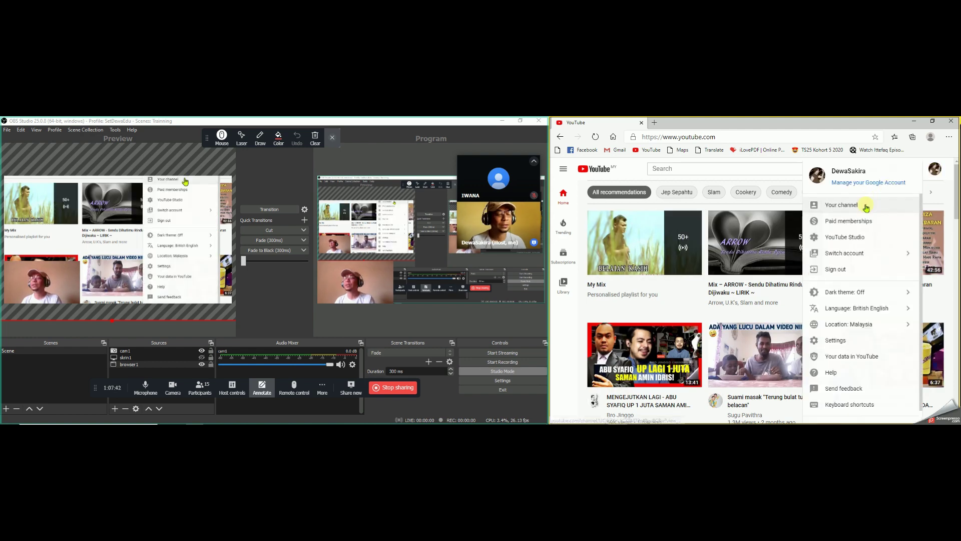
pyautogui.click(934, 169)
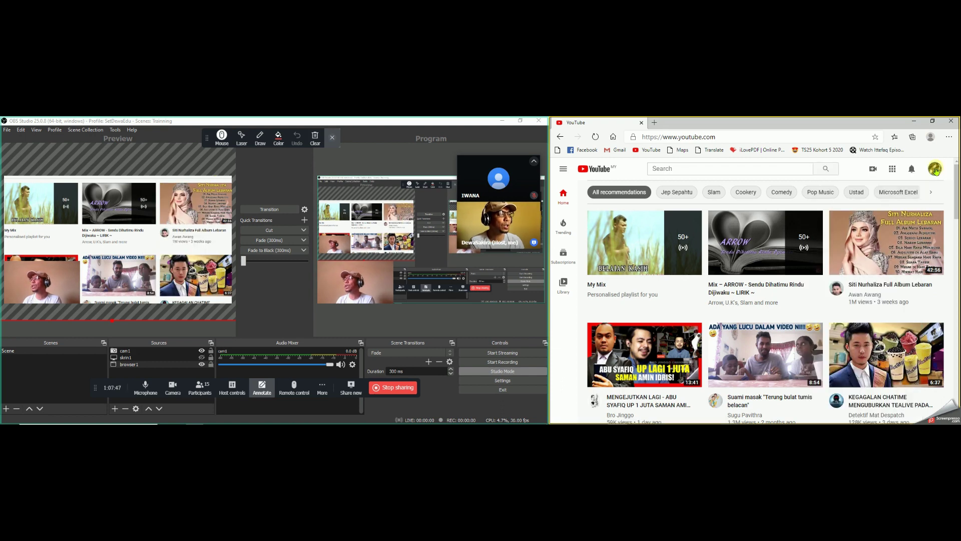
pyautogui.click(934, 169)
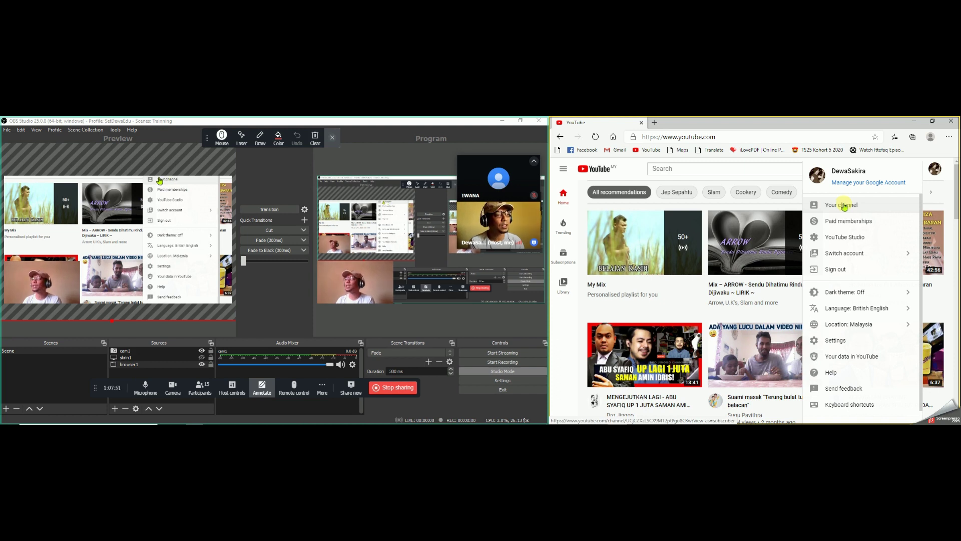
pyautogui.click(844, 209)
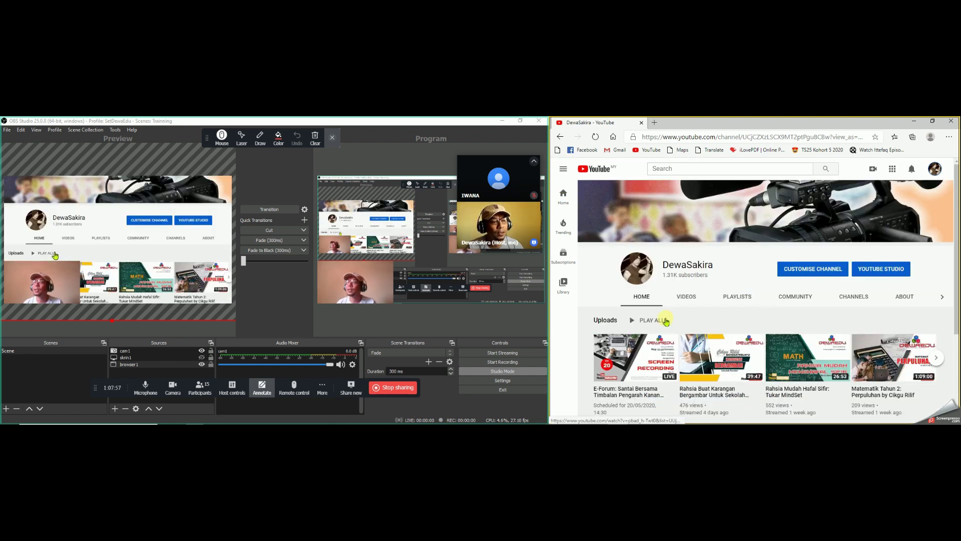
# Step: View the scheduled E-Forum live stream from the channel's uploads and return to the channel page
pyautogui.scroll(-3, 665, 320)
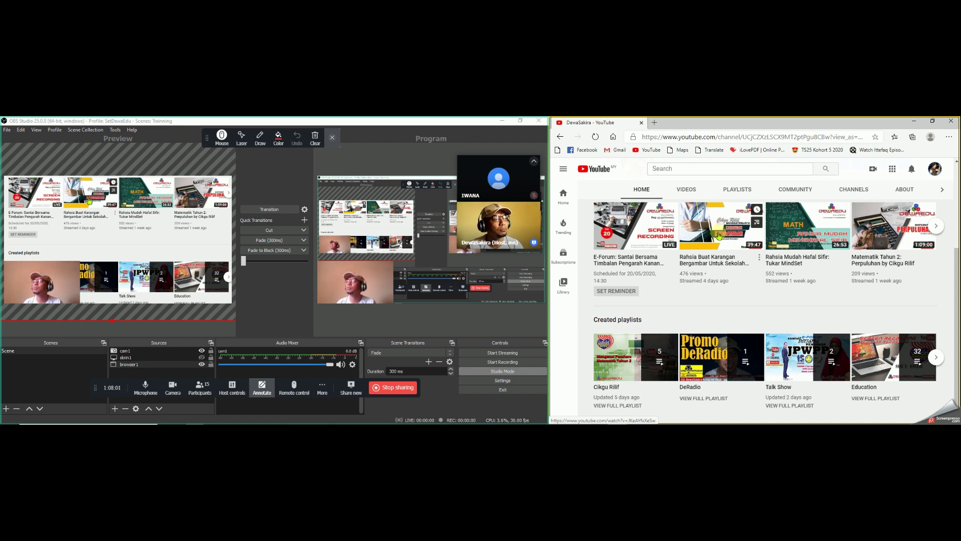
pyautogui.click(651, 228)
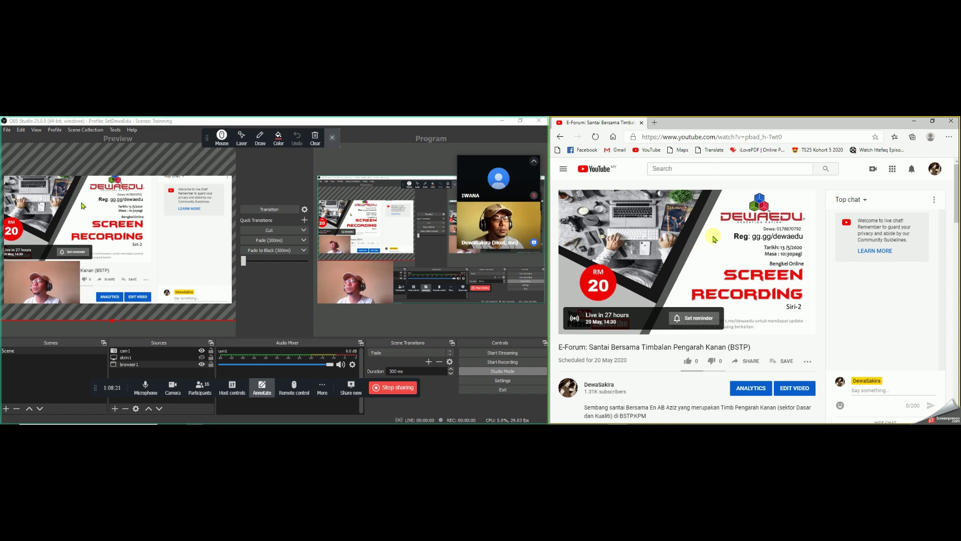
pyautogui.click(560, 135)
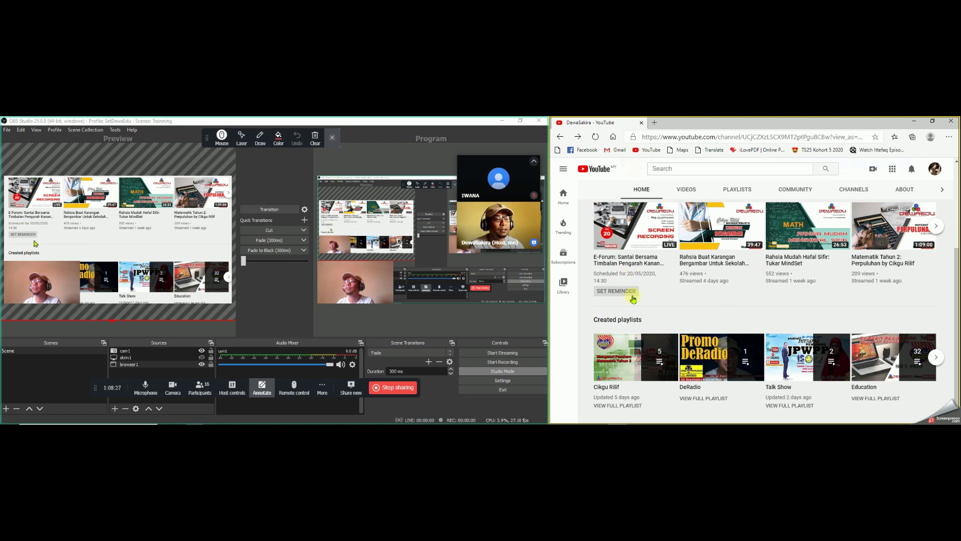
# Step: Play the uploaded video "Rahsia Mudah Hafal Sifir: Tukar MindSet" and pause it during the intro
pyautogui.click(751, 232)
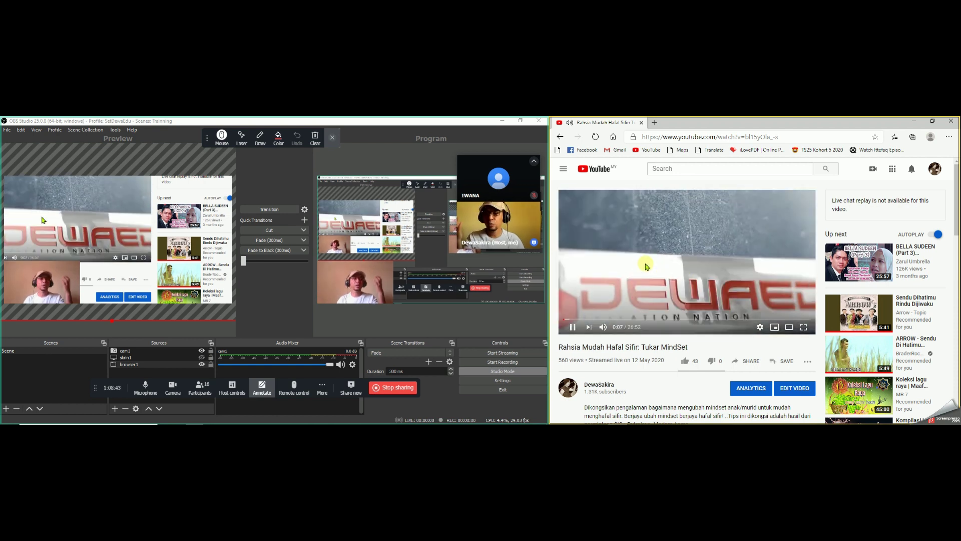
pyautogui.click(646, 258)
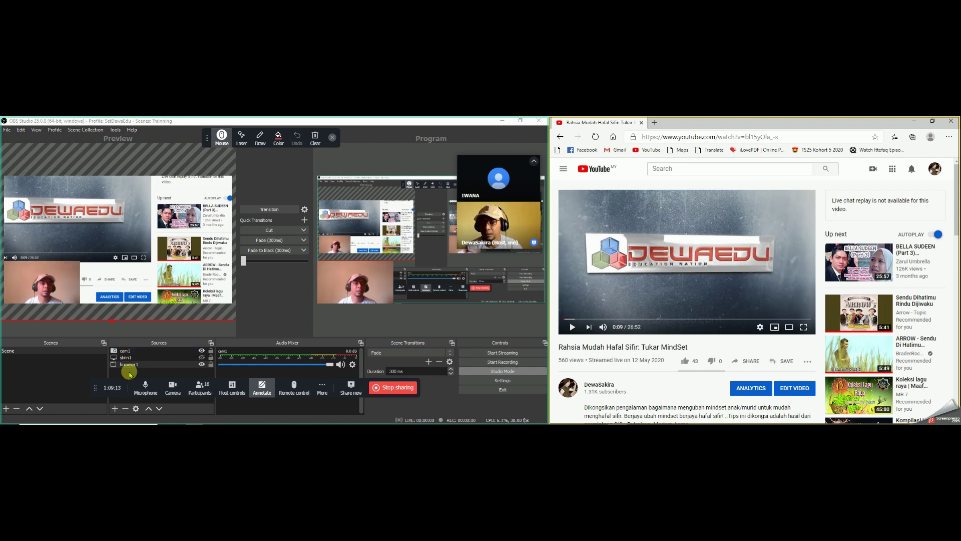
# Step: Examine the source types that OBS Studio can add and the dialog for creating a new Display Capture source
pyautogui.click(115, 411)
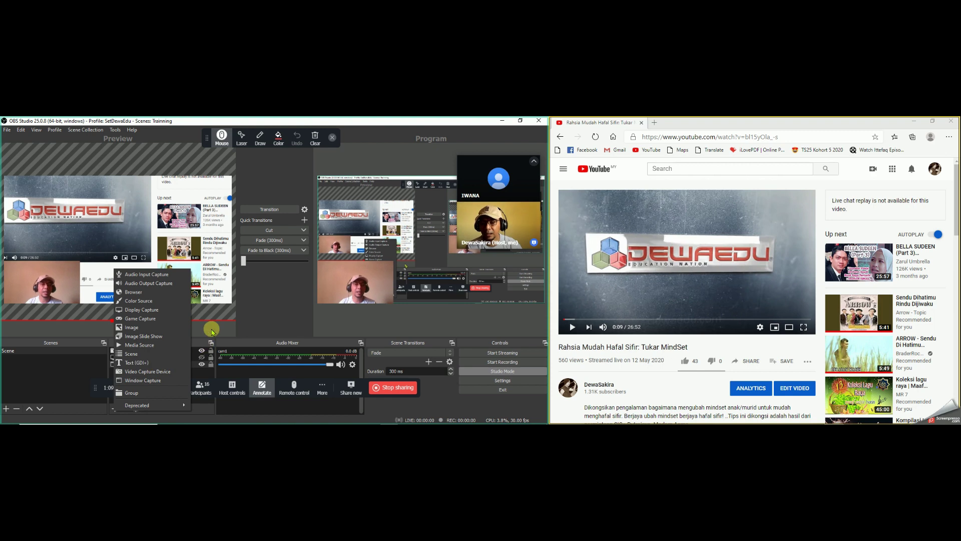
pyautogui.click(198, 326)
pyautogui.click(129, 359)
pyautogui.click(118, 351)
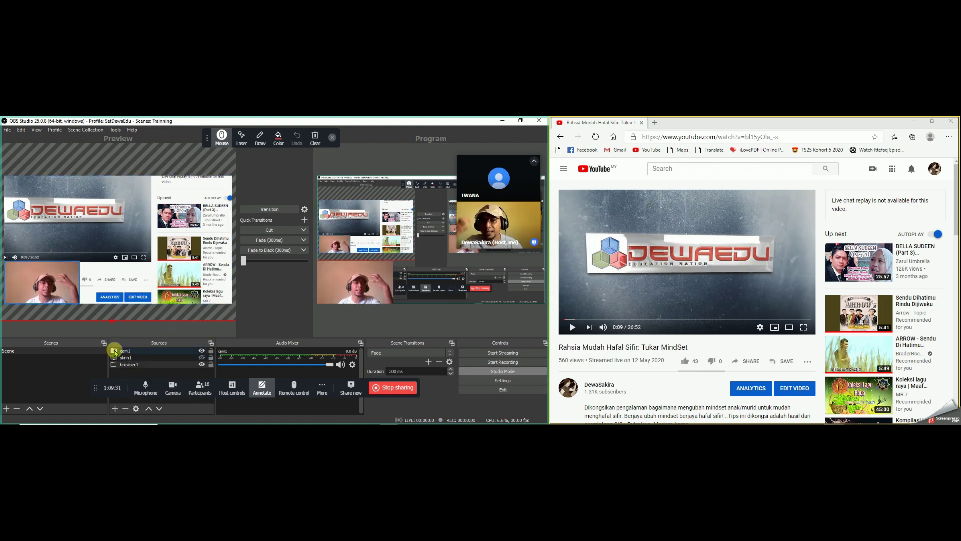
pyautogui.click(198, 294)
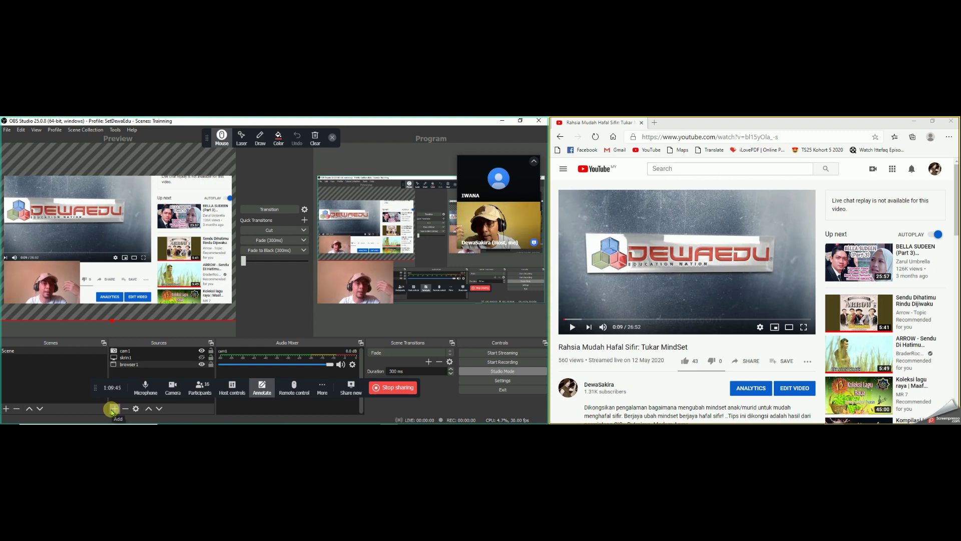
pyautogui.click(112, 410)
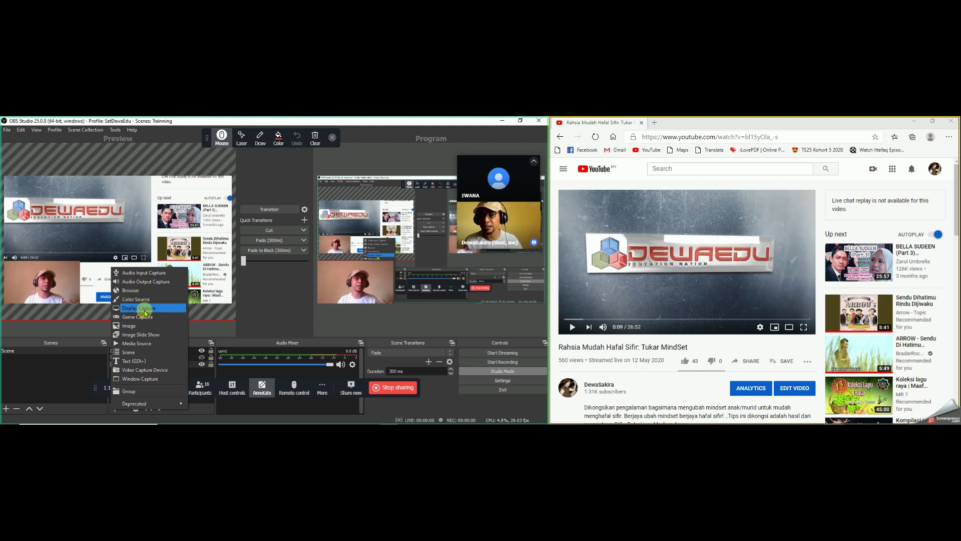
pyautogui.click(145, 309)
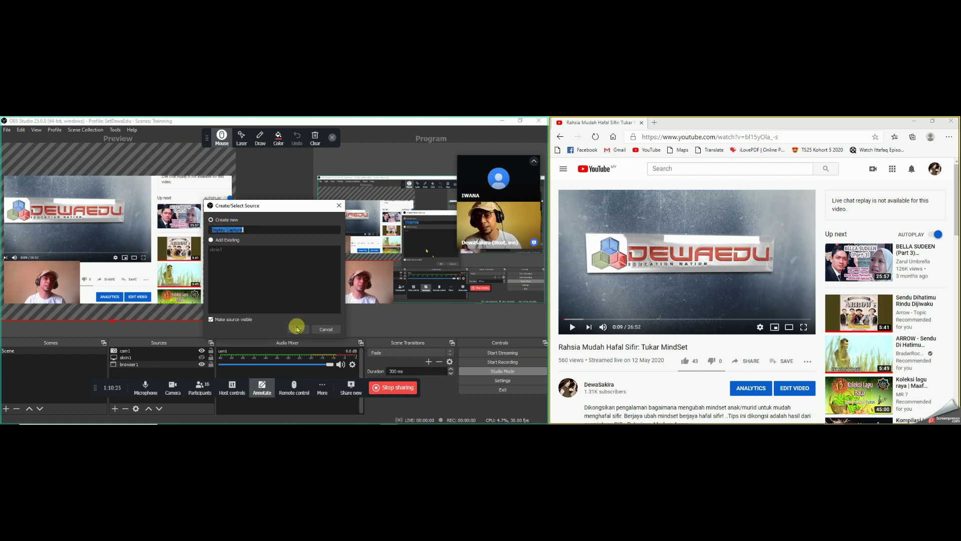
pyautogui.click(325, 329)
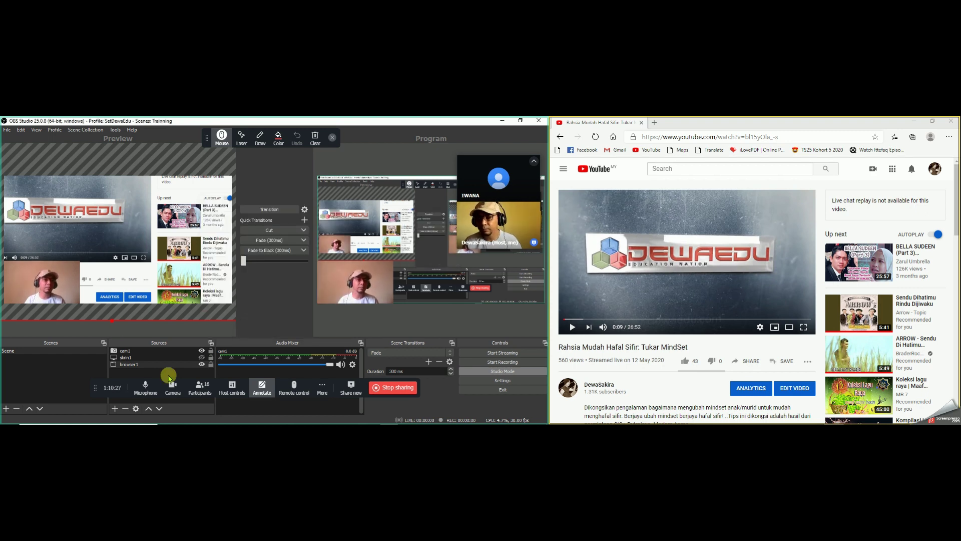
pyautogui.click(115, 408)
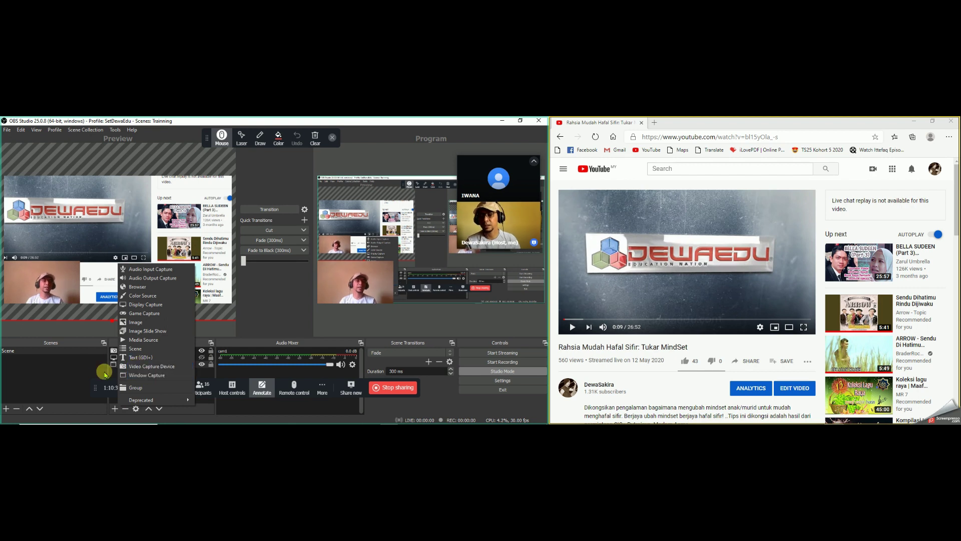
pyautogui.click(224, 339)
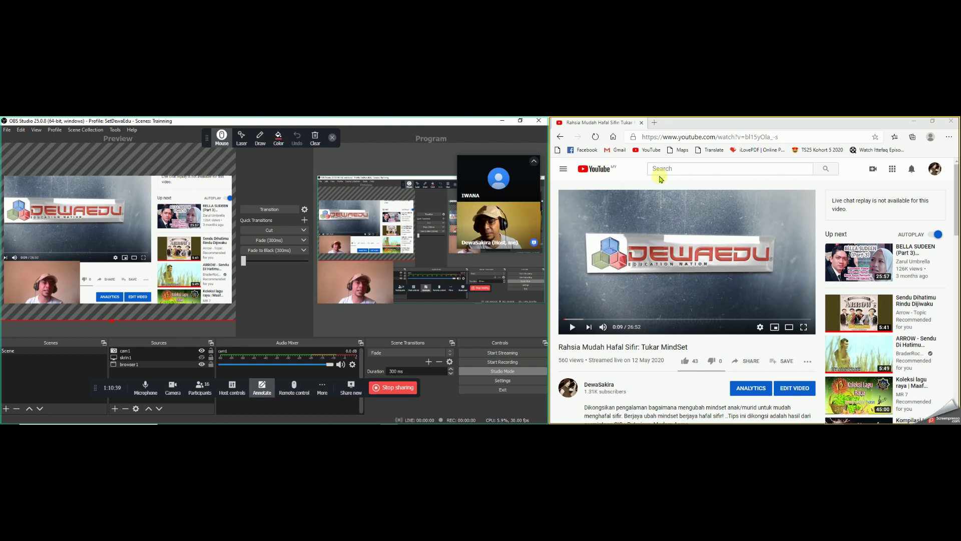
# Step: Move the webcam to the lower-right area of the preview and align the browser capture with the canvas's left edge
pyautogui.moveTo(69, 280); pyautogui.dragTo(182, 273)
pyautogui.click(182, 273)
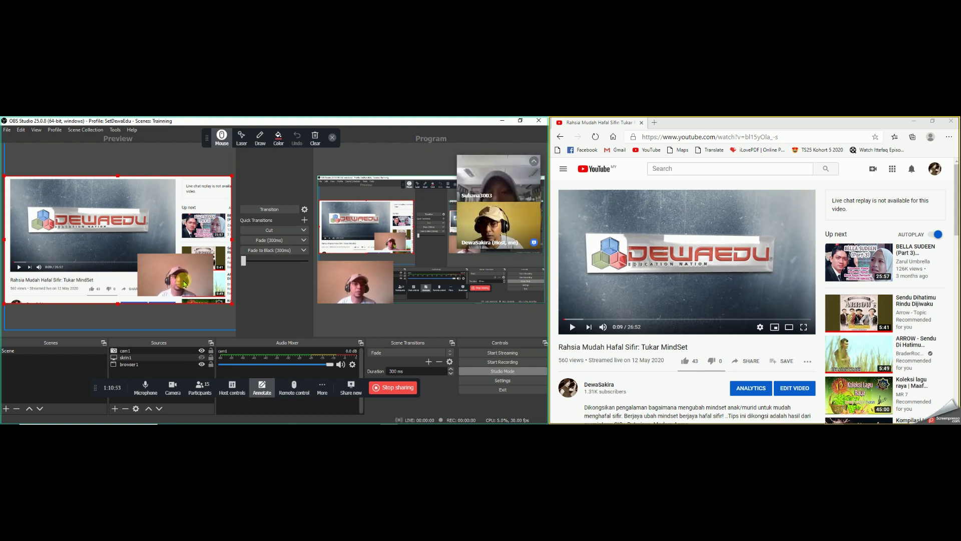
pyautogui.click(165, 322)
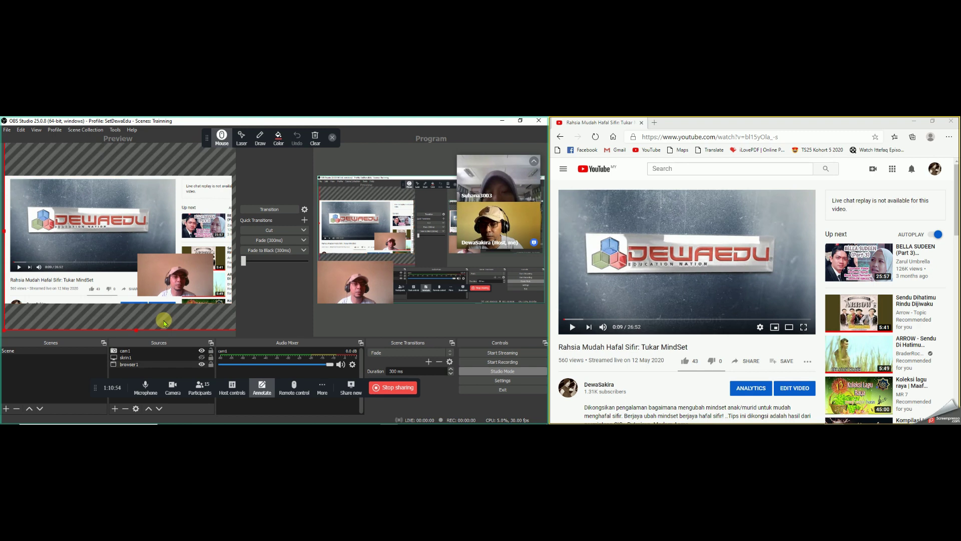
# Step: Hide the browser1 source and move the webcam image back to the lower-left area of the preview canvas
pyautogui.click(115, 409)
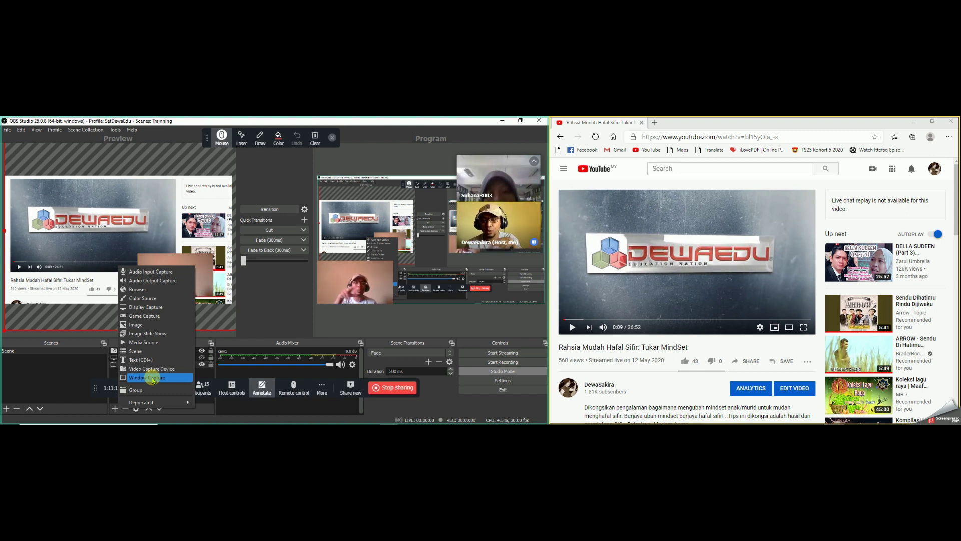
pyautogui.click(273, 303)
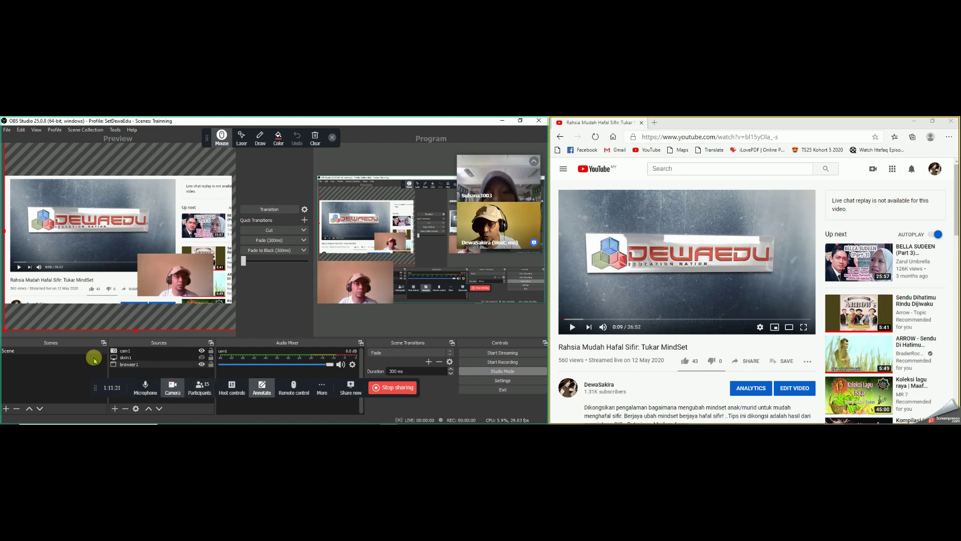
pyautogui.click(201, 364)
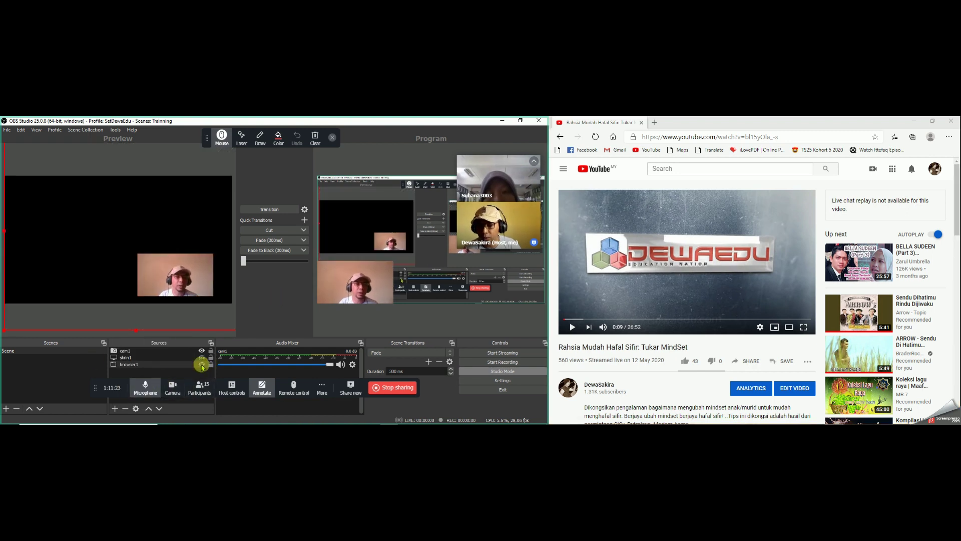
pyautogui.moveTo(183, 277); pyautogui.dragTo(56, 270)
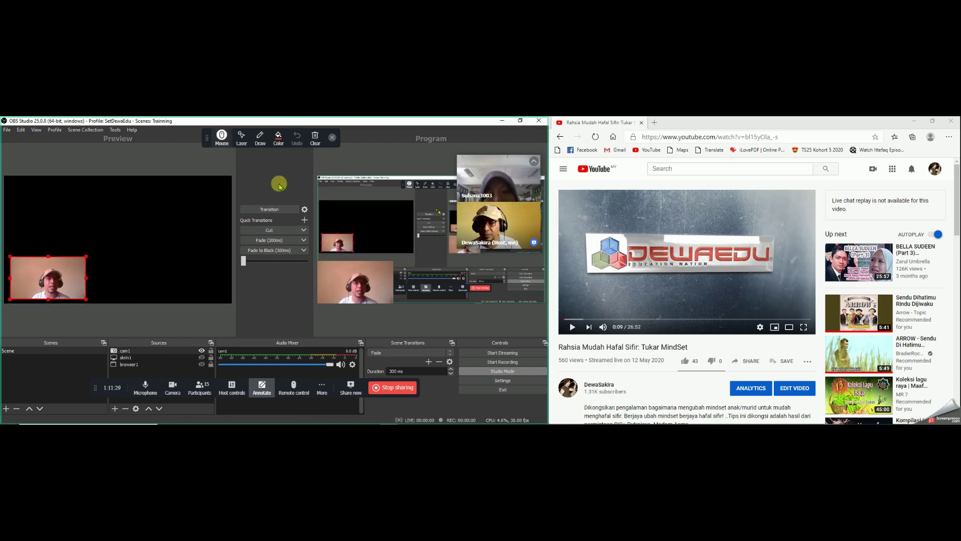
# Step: Draw a red zigzag pen annotation over the Program view and return to the normal mouse pointer
pyautogui.click(261, 137)
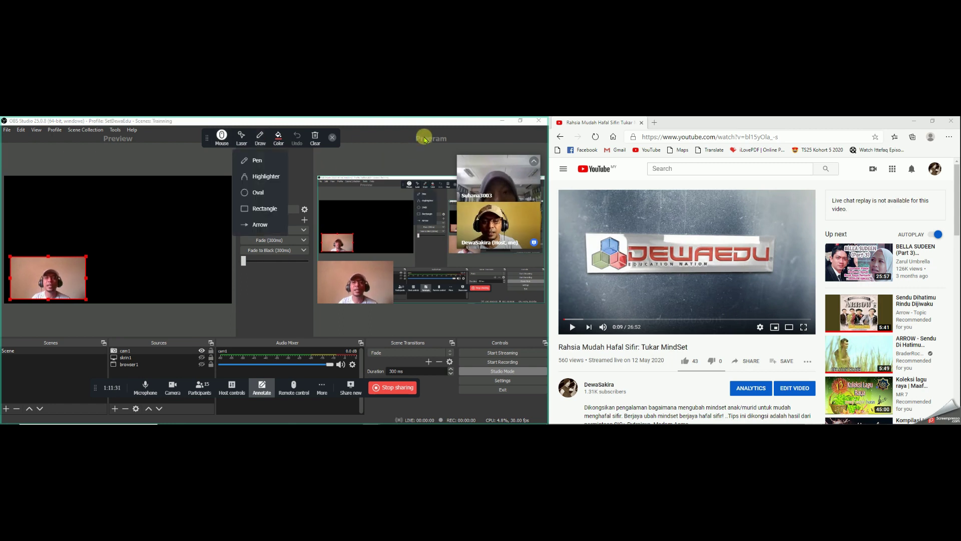
pyautogui.click(263, 159)
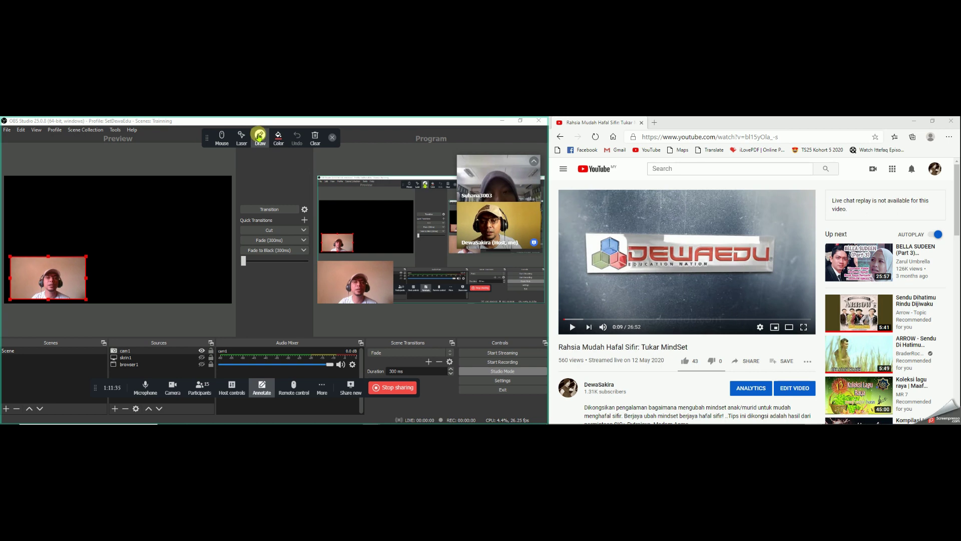
pyautogui.click(259, 136)
pyautogui.click(259, 159)
pyautogui.moveTo(353, 160)
pyautogui.mouseDown()
pyautogui.moveTo(434, 153)
pyautogui.moveTo(414, 220)
pyautogui.mouseUp()
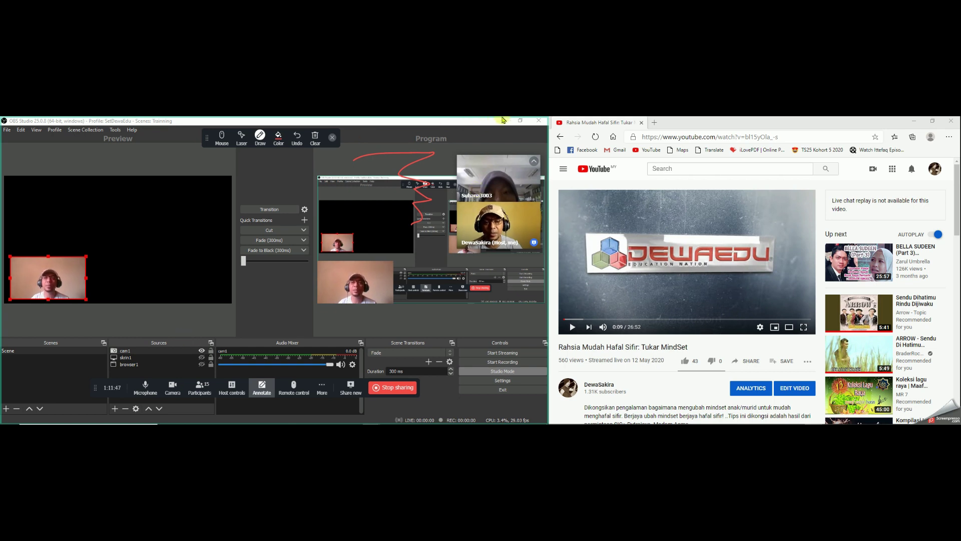
pyautogui.click(221, 135)
# Step: Minimize OBS Studio, search Windows for "googg" and launch Google Chrome
pyautogui.click(504, 123)
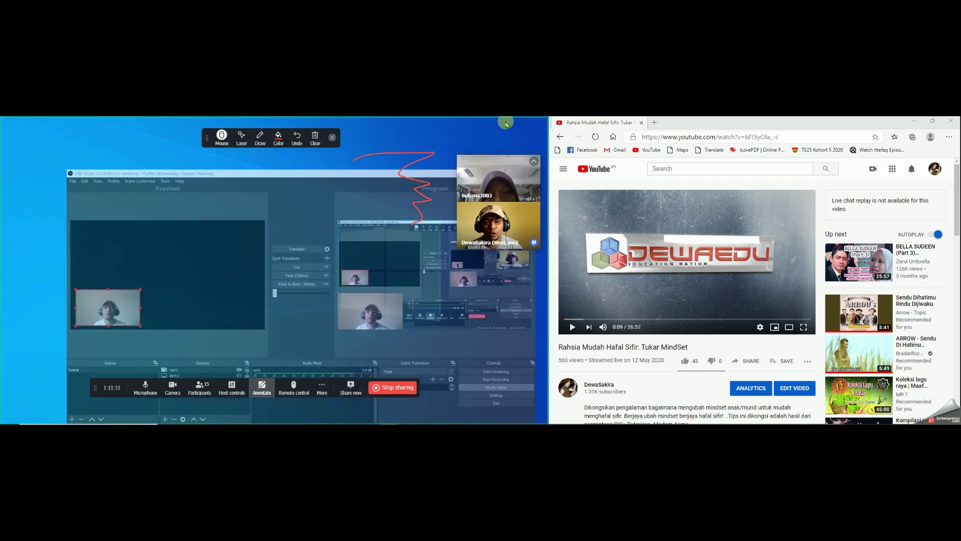
pyautogui.moveTo(323, 423)
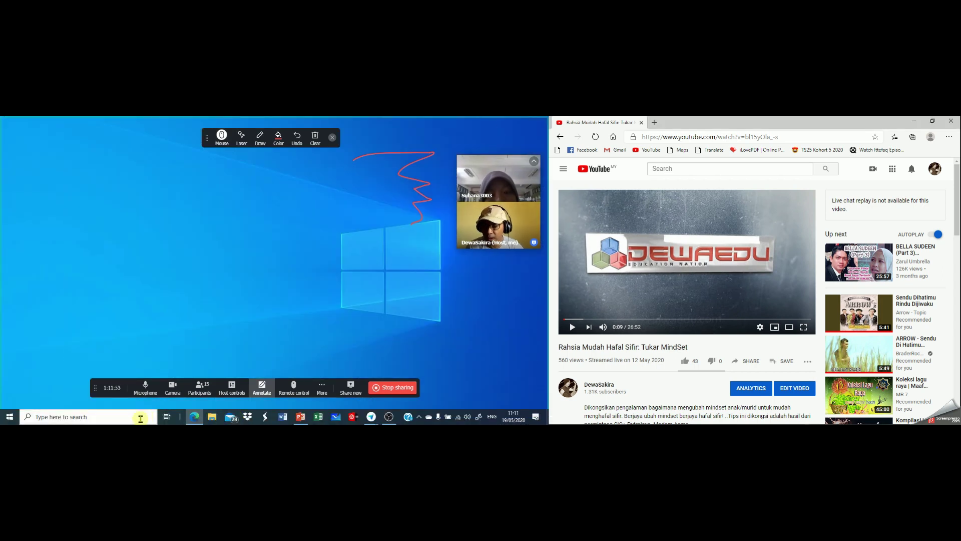
pyautogui.click(141, 417)
pyautogui.write('g')
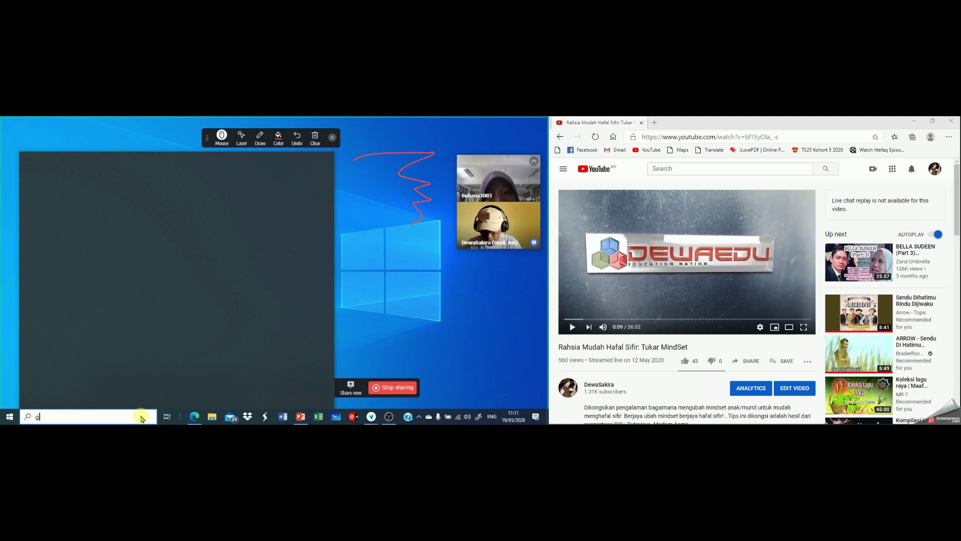
pyautogui.write('oogg')
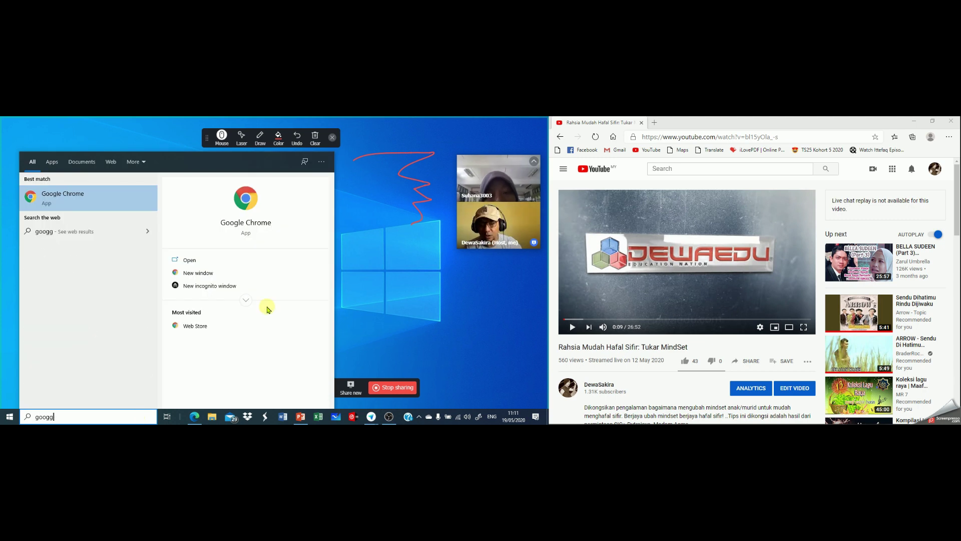
pyautogui.click(254, 221)
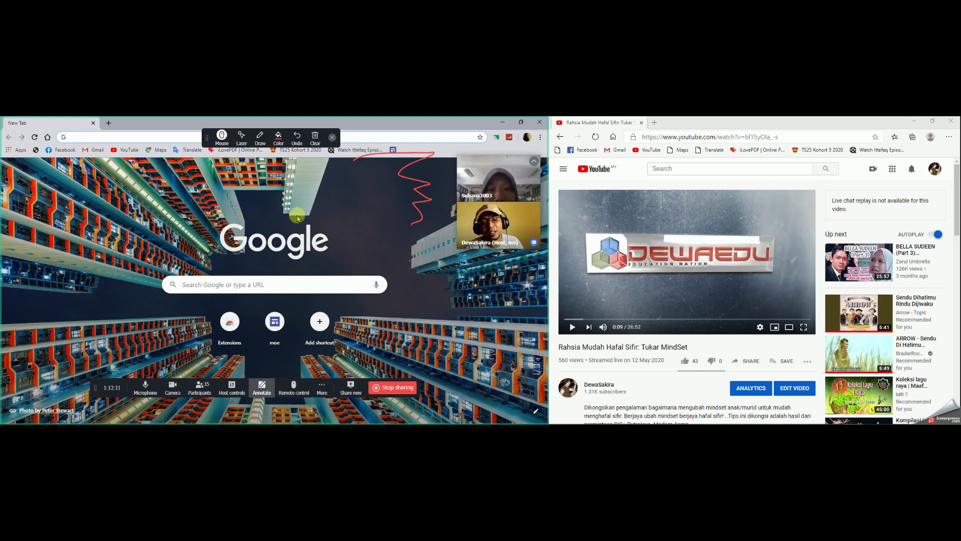
# Step: Open YouTube and Google Maps in separate new browser tabs and return to the first blank tab
pyautogui.click(109, 123)
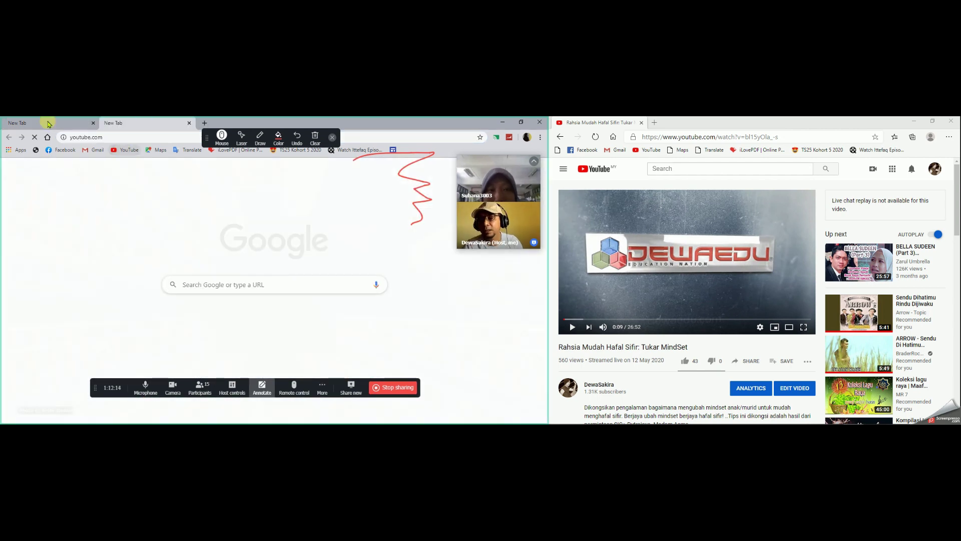
pyautogui.click(46, 122)
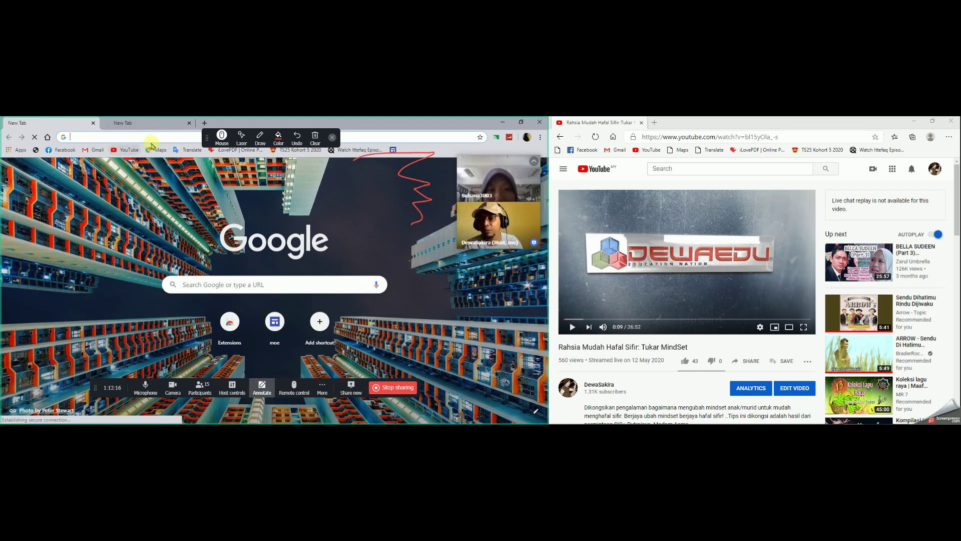
pyautogui.click(203, 124)
pyautogui.click(157, 150)
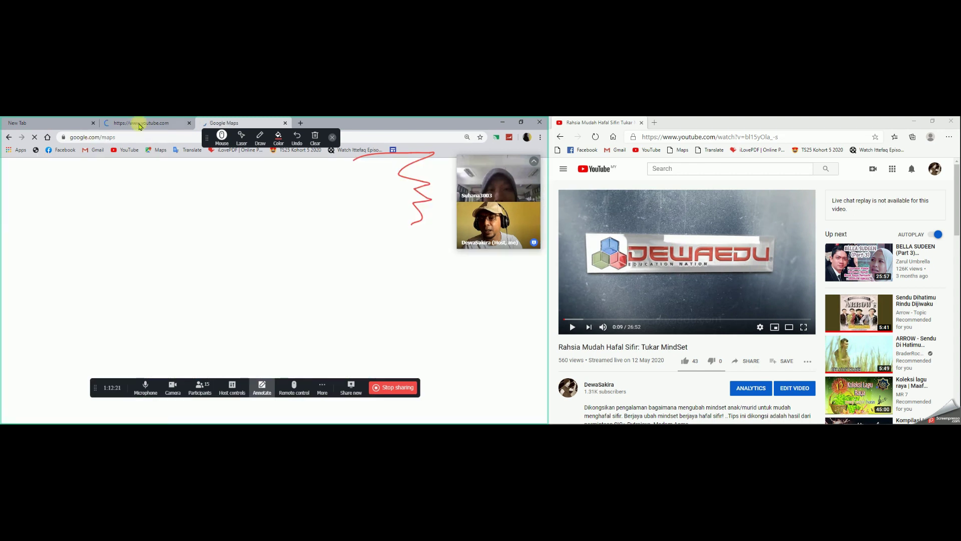
pyautogui.click(145, 124)
pyautogui.click(66, 124)
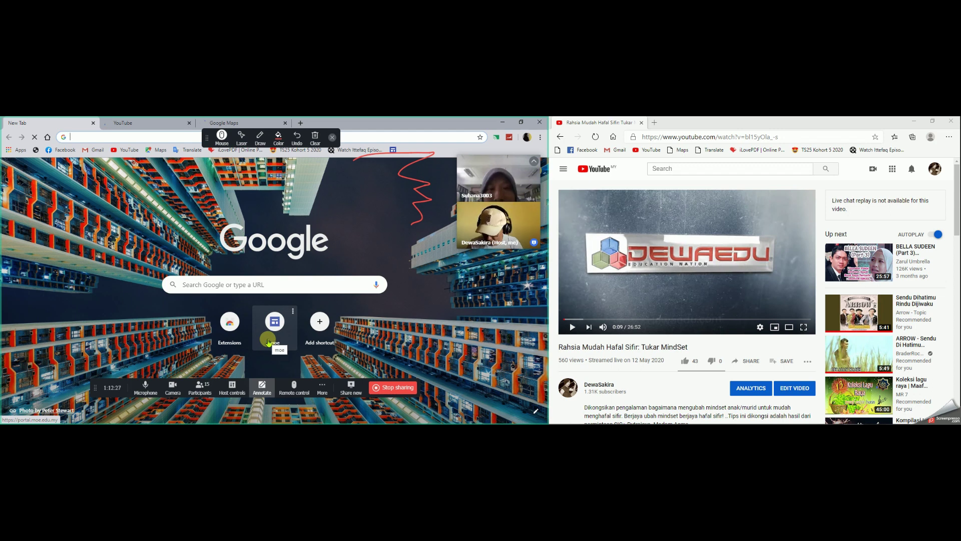
# Step: Switch back to OBS Studio and make the skrin1 source visible in the preview
pyautogui.press('super')
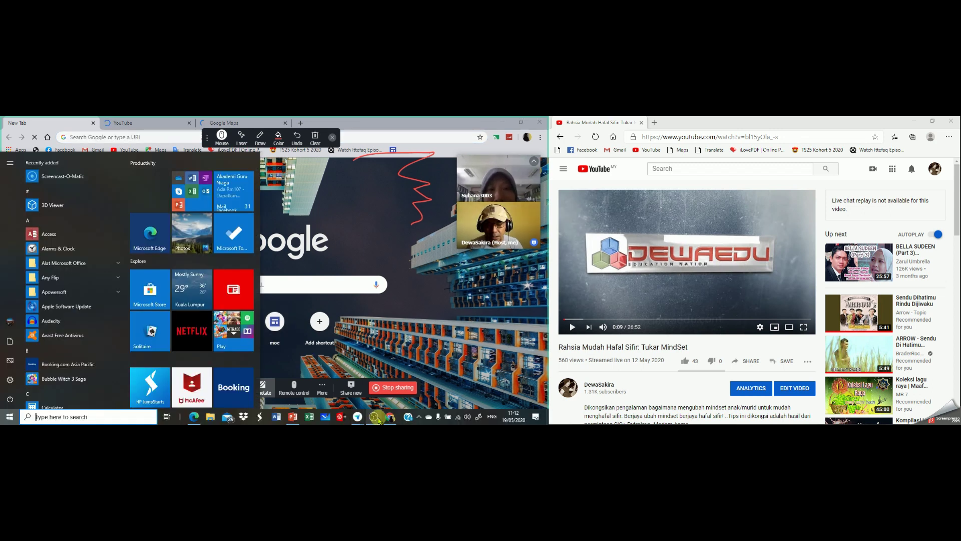
pyautogui.click(375, 417)
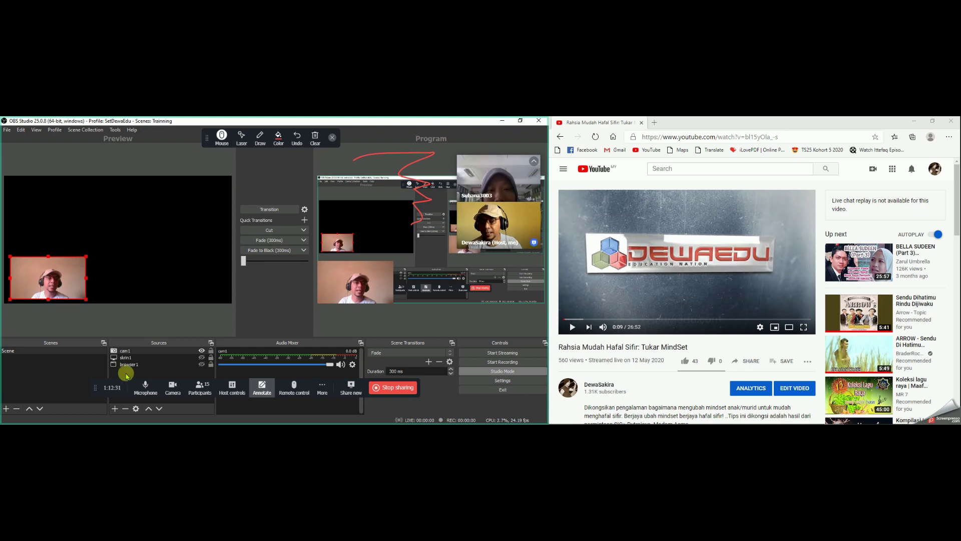
pyautogui.click(201, 357)
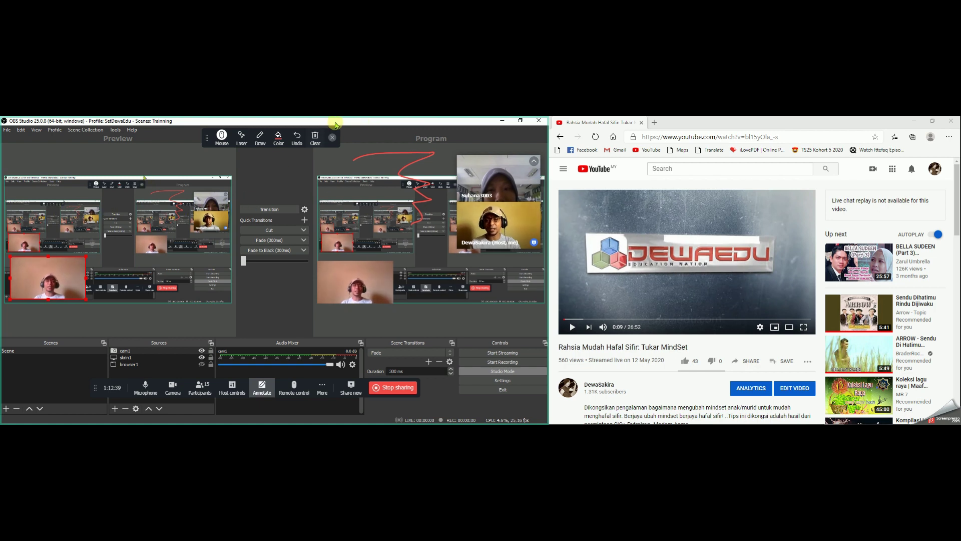
# Step: Move the OBS Studio window to the second display to reveal Chrome, and bring it back maximized on the shared display
pyautogui.moveTo(335, 125); pyautogui.dragTo(754, 126)
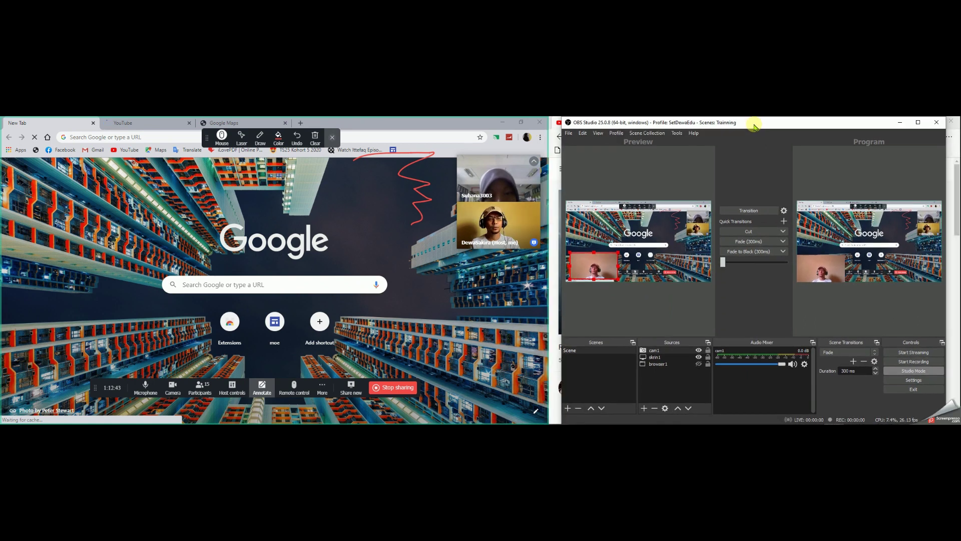
pyautogui.click(149, 316)
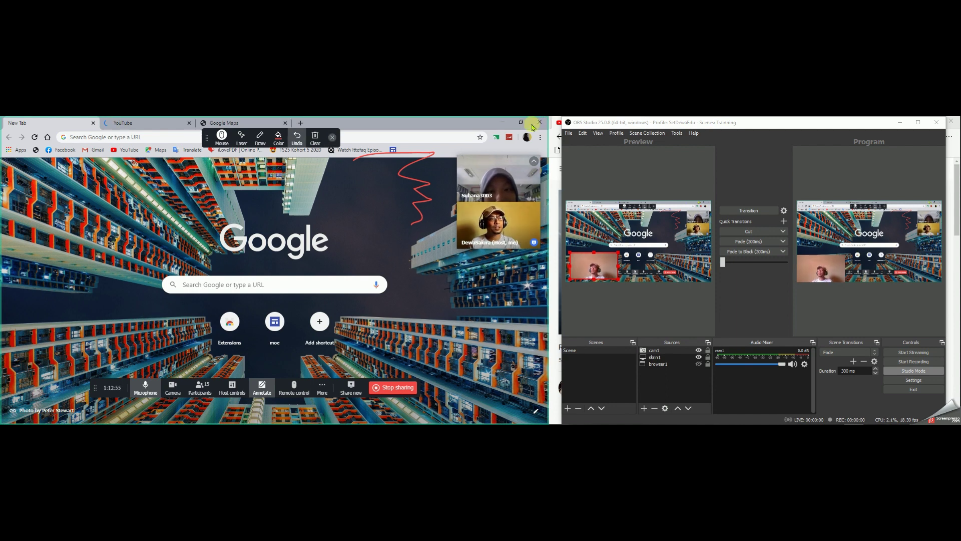
pyautogui.moveTo(735, 123); pyautogui.dragTo(228, 160)
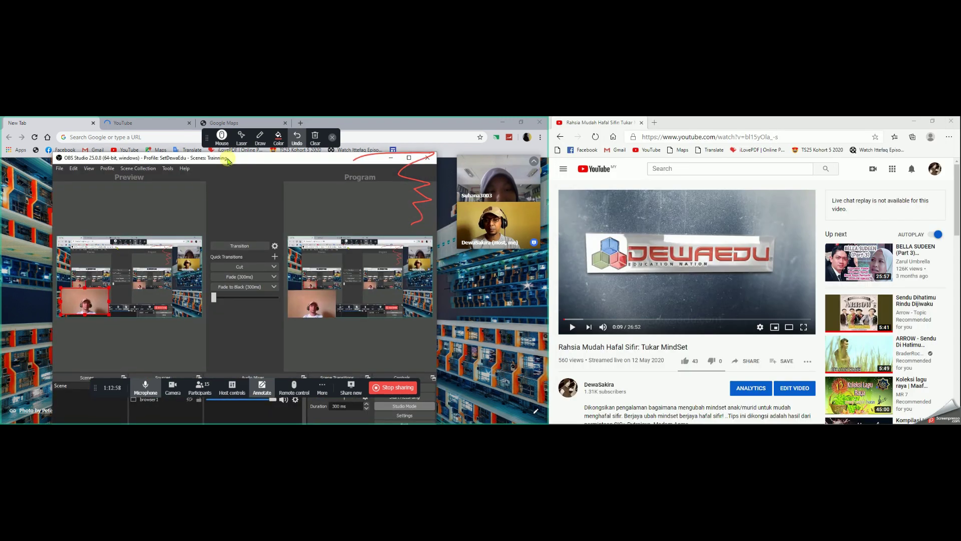
pyautogui.click(408, 158)
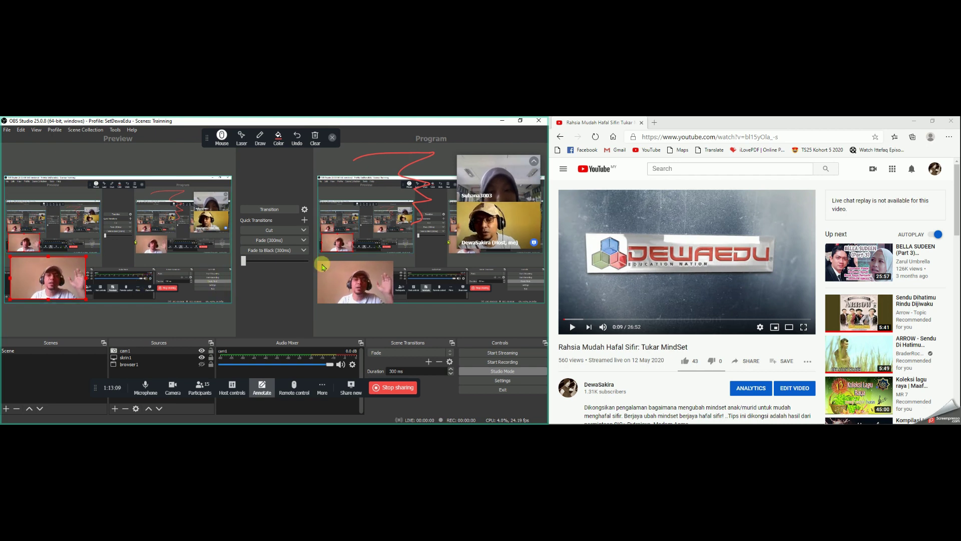
# Step: Move OBS Studio onto the second display, hide the skrin1 source and show the browser1 source
pyautogui.moveTo(62, 123); pyautogui.dragTo(617, 129)
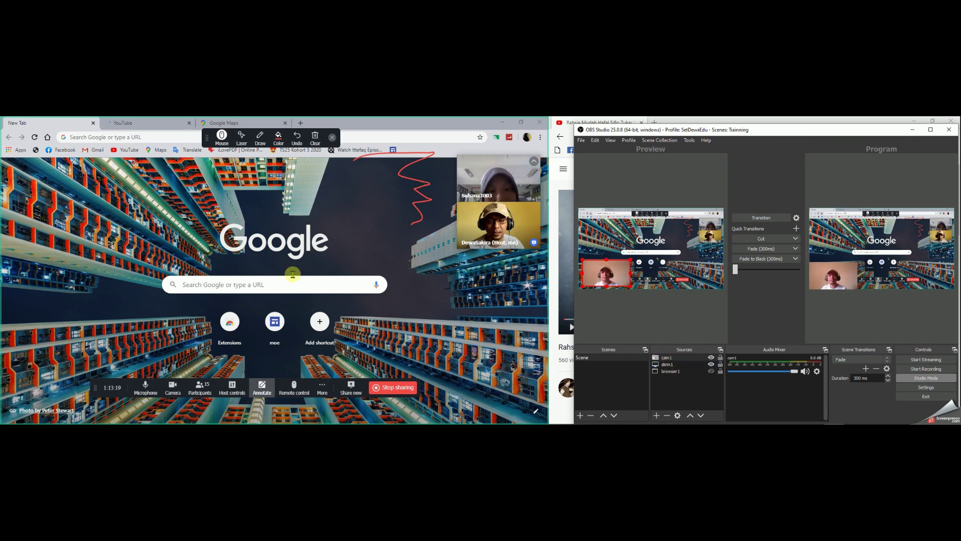
pyautogui.click(693, 364)
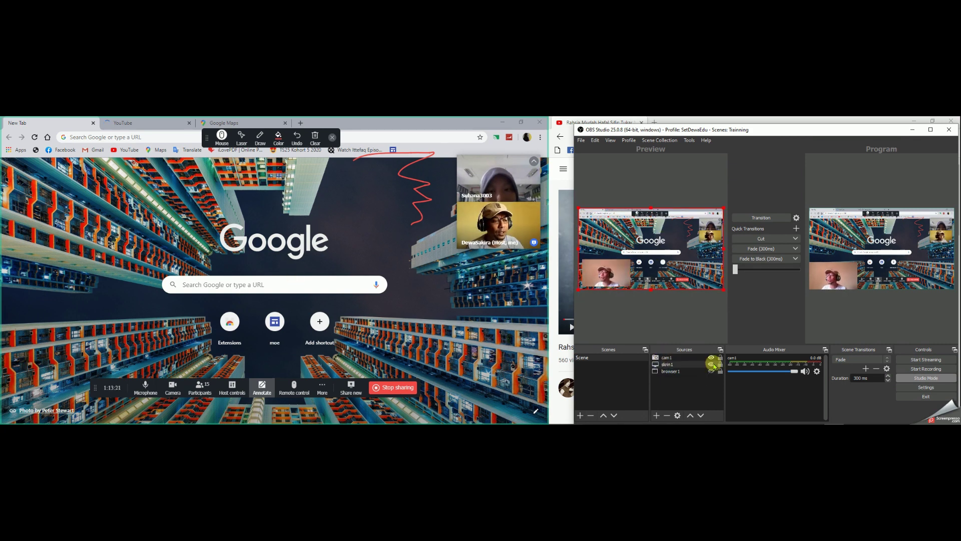
pyautogui.click(711, 365)
pyautogui.click(706, 372)
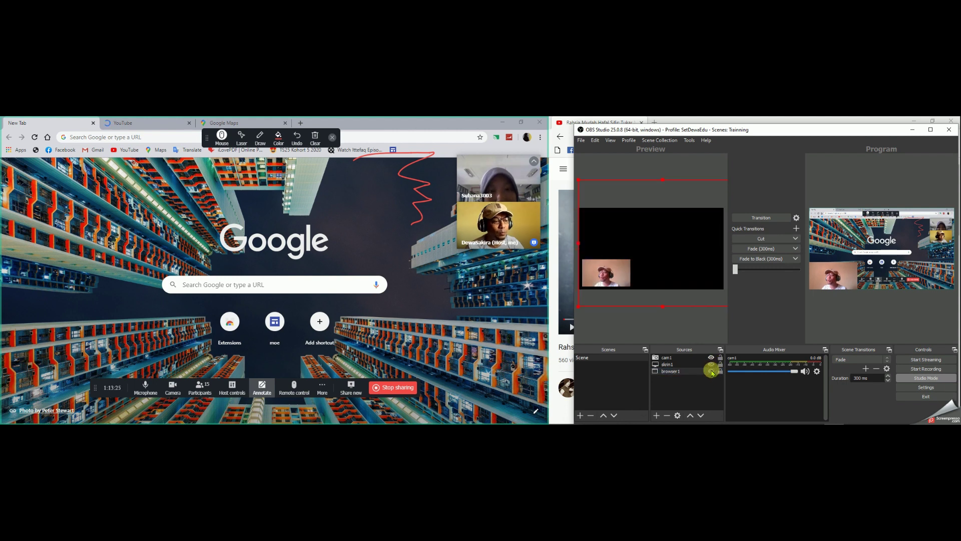
pyautogui.click(711, 371)
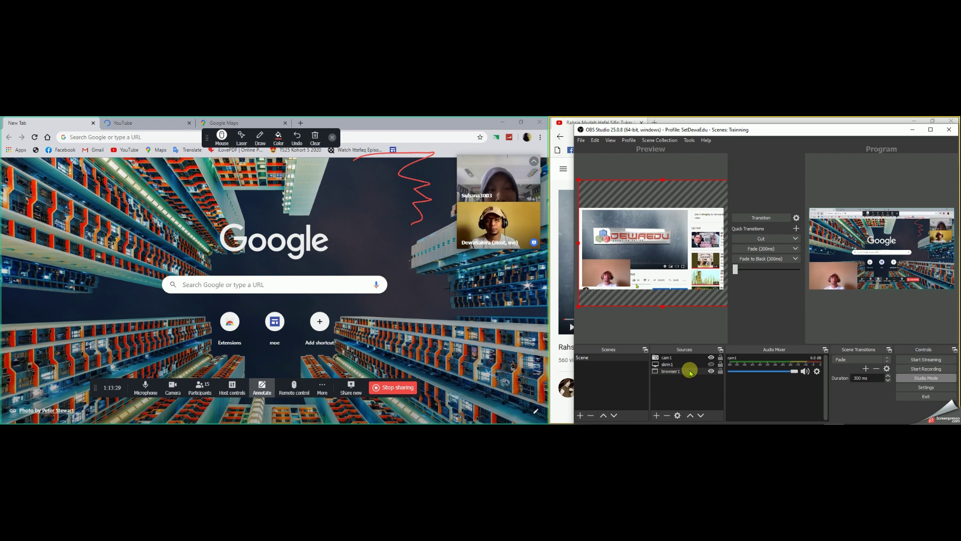
# Step: Bring the OBS Studio window back over Chrome and move the meeting control bar clear of the sources list
pyautogui.moveTo(669, 406)
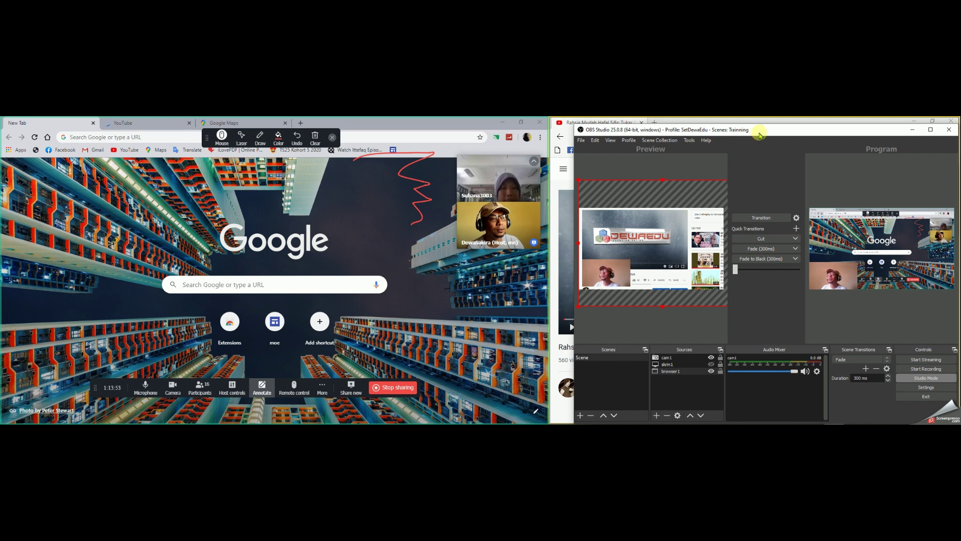
pyautogui.moveTo(759, 134); pyautogui.dragTo(241, 166)
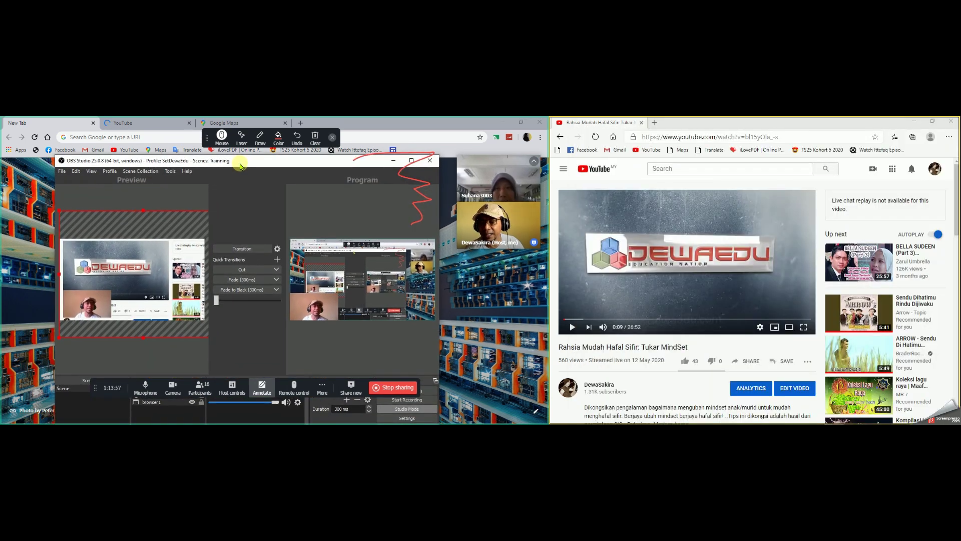
pyautogui.moveTo(240, 166); pyautogui.dragTo(316, 156)
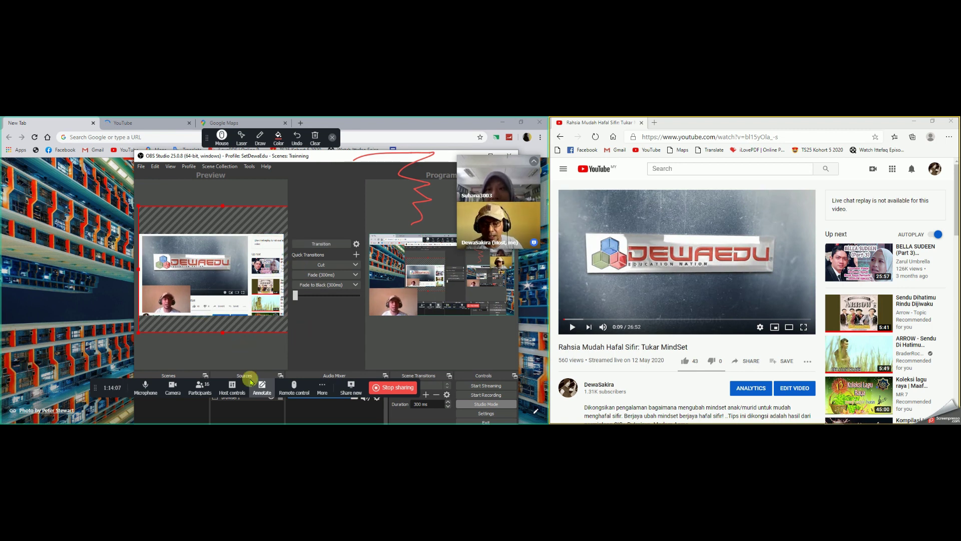
pyautogui.moveTo(97, 386); pyautogui.dragTo(136, 350)
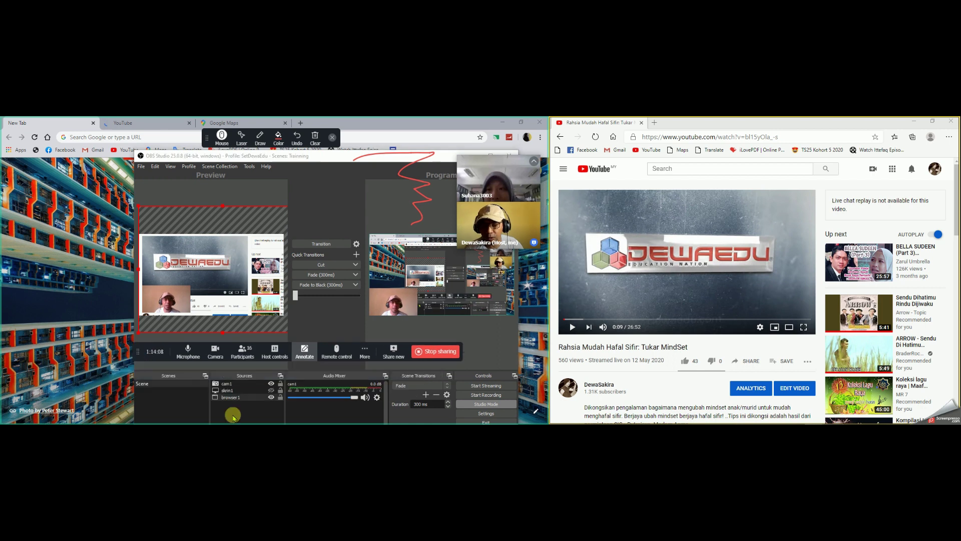
# Step: Demonstrate switching the preview from browser1 to skrin1 and back to browser1 by toggling source visibility
pyautogui.click(272, 398)
pyautogui.click(270, 390)
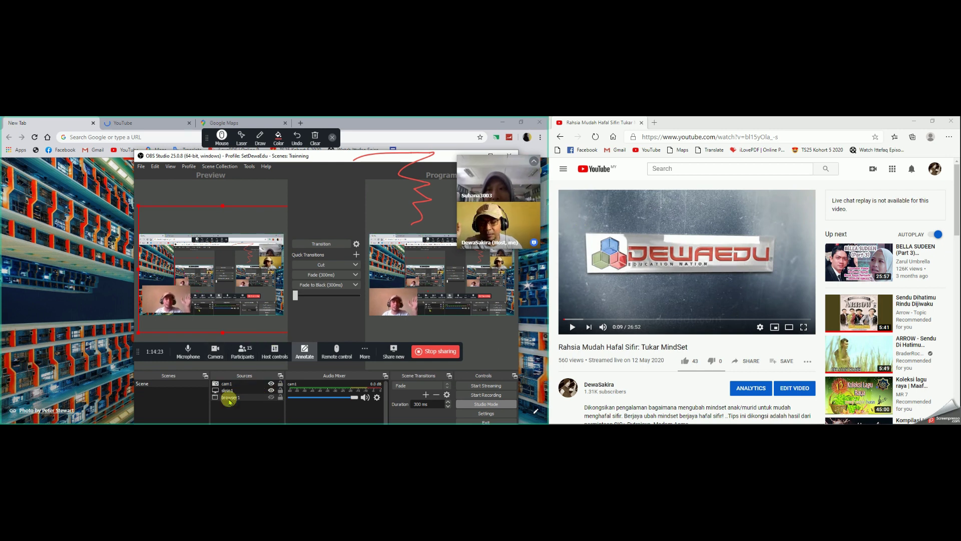
pyautogui.click(271, 397)
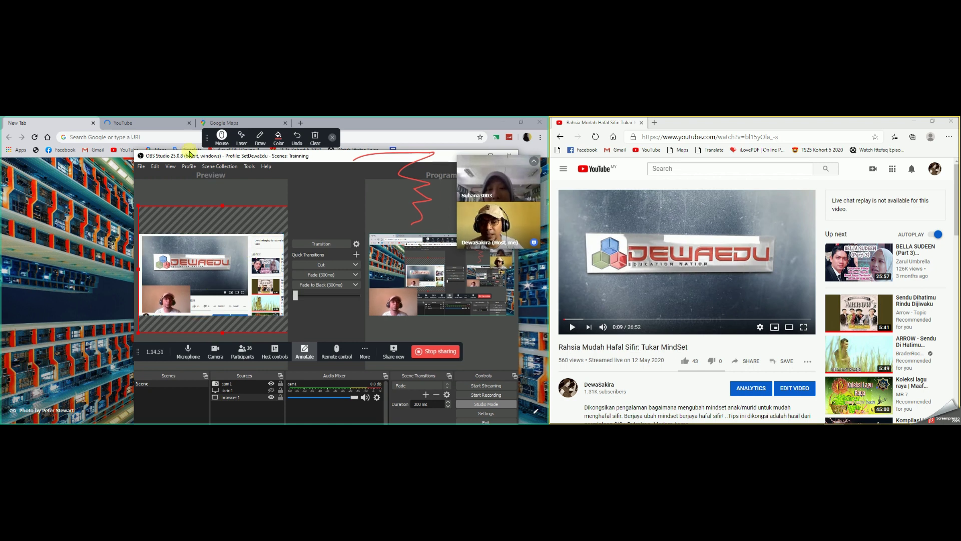
# Step: Reposition the OBS Studio window over Chrome, show the skrin1 source and hide the browser1 source
pyautogui.moveTo(185, 157); pyautogui.dragTo(194, 131)
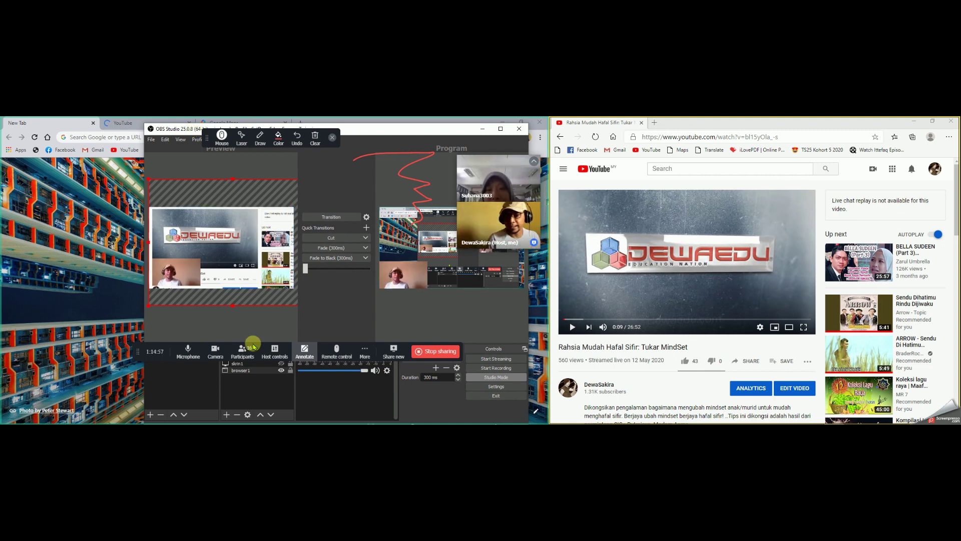
pyautogui.moveTo(175, 129); pyautogui.dragTo(153, 175)
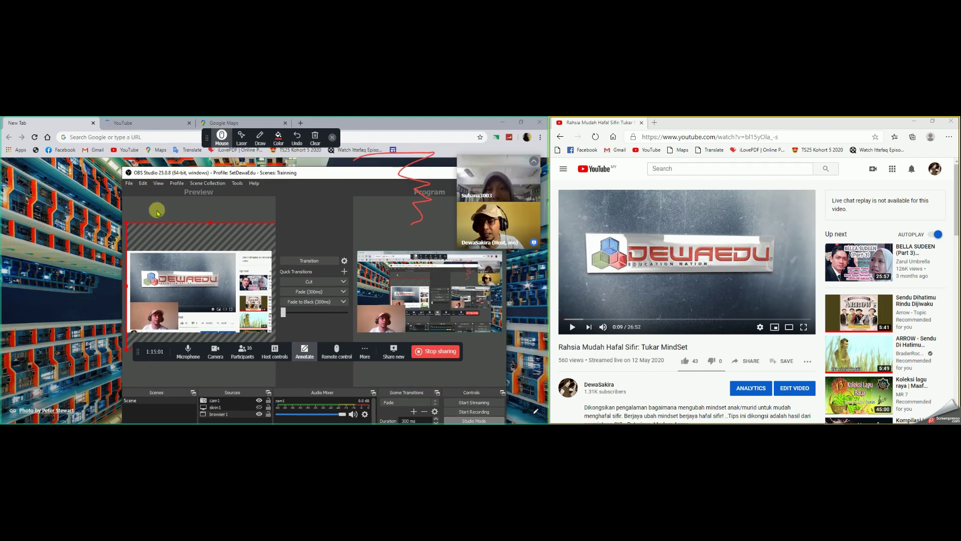
pyautogui.click(259, 406)
pyautogui.click(259, 413)
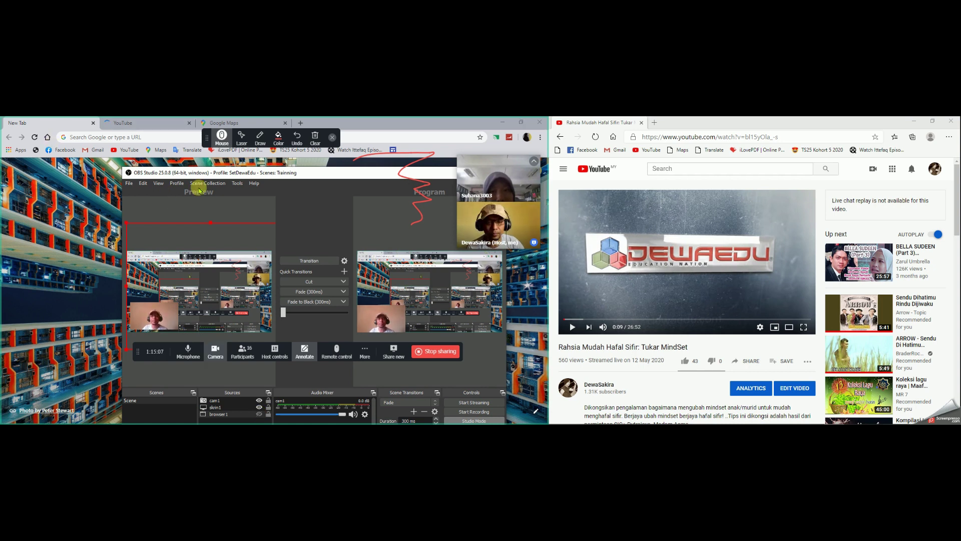
# Step: Bring up the Google Maps tab in Chrome and switch back to OBS Studio with the map behind it
pyautogui.click(230, 122)
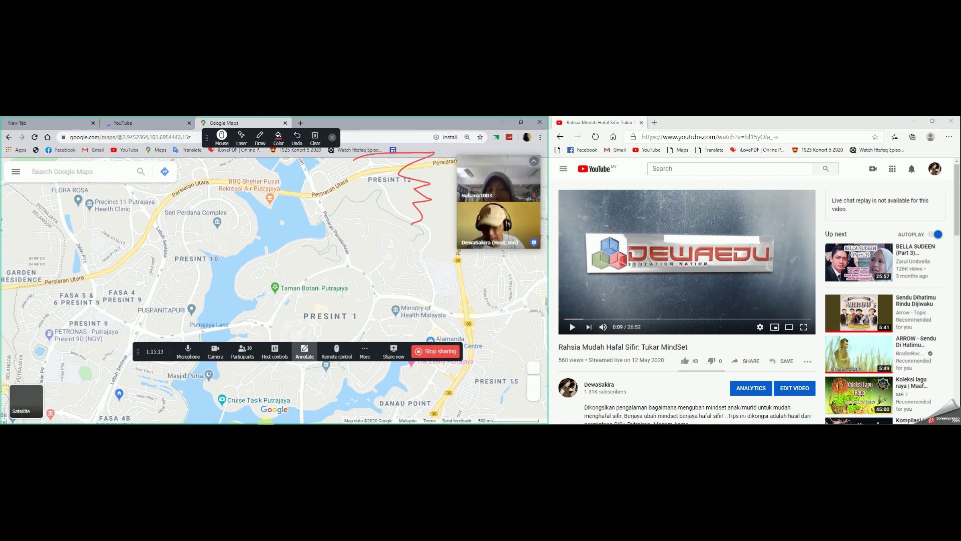
pyautogui.press('super')
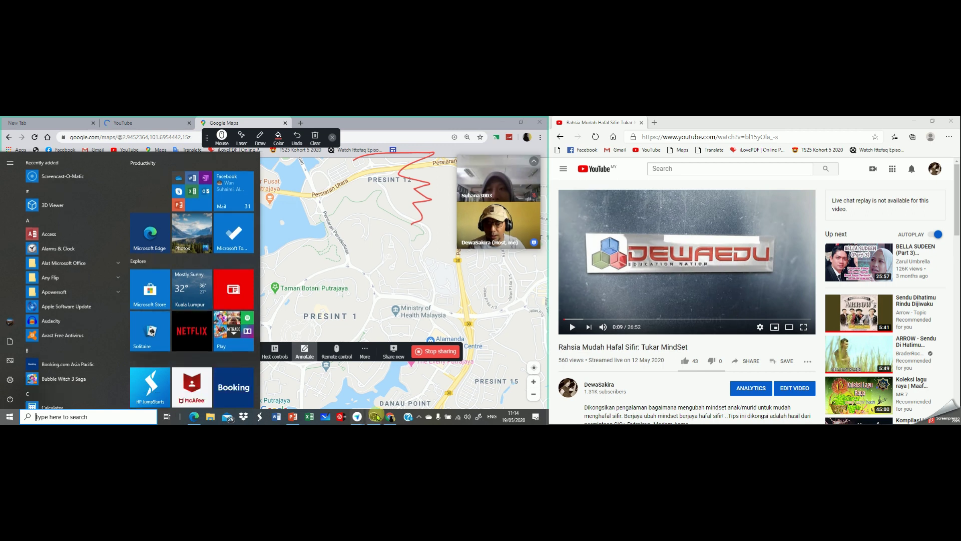
pyautogui.click(373, 416)
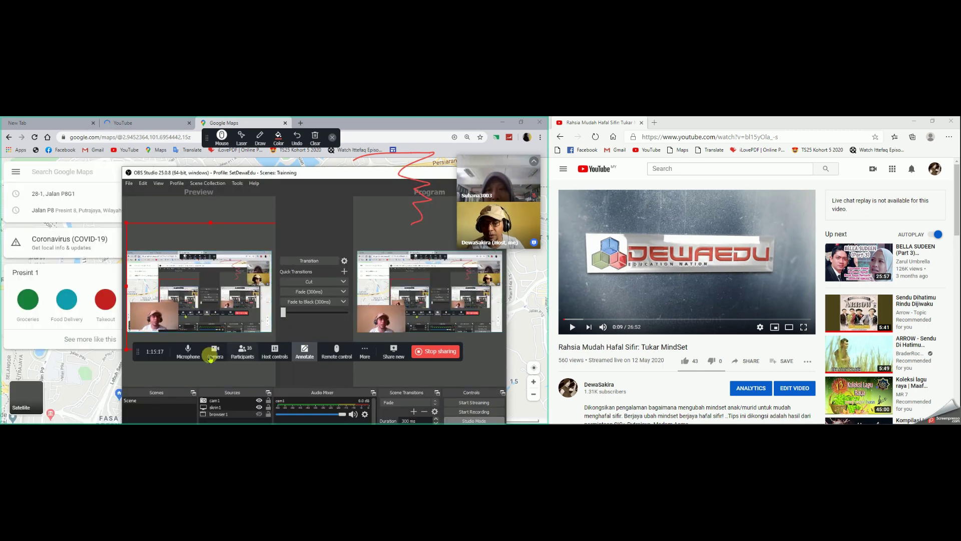
# Step: Set the browser1 source to capture the "Google Maps - Google Chrome" window and accept its properties
pyautogui.doubleClick(234, 414)
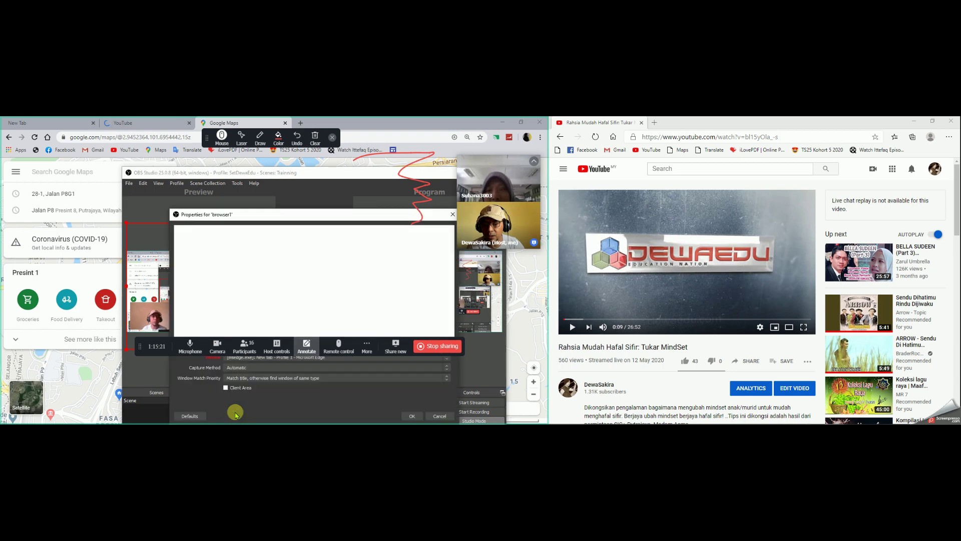
pyautogui.moveTo(233, 215); pyautogui.dragTo(147, 134)
pyautogui.click(213, 275)
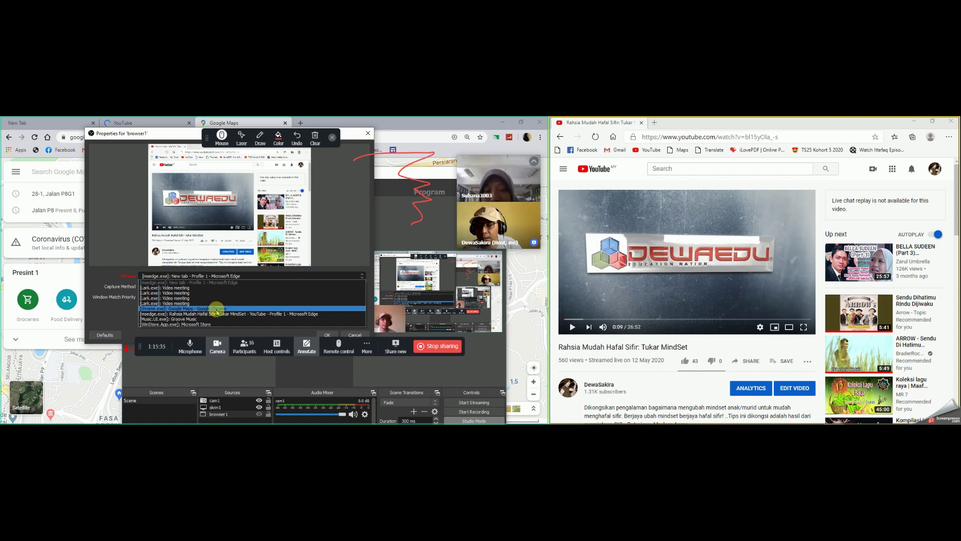
pyautogui.click(217, 308)
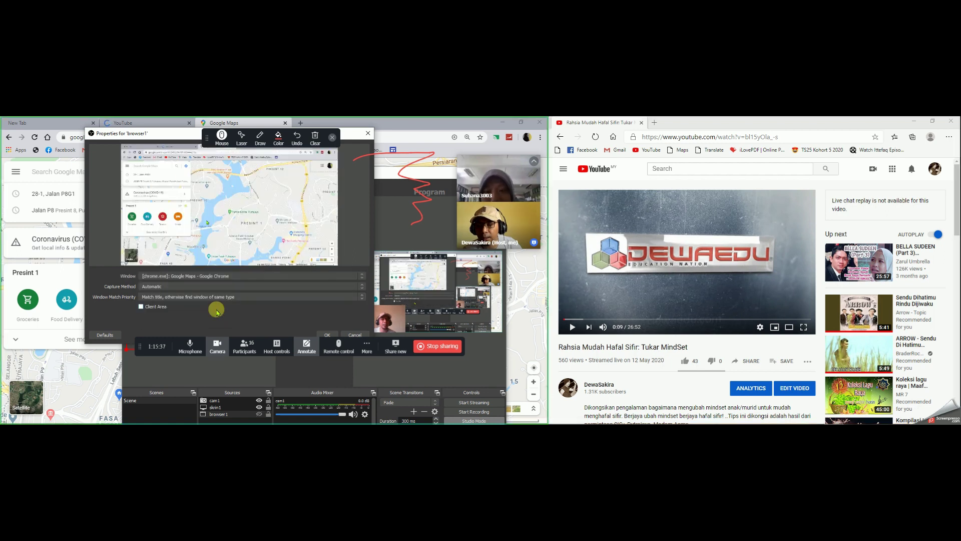
pyautogui.moveTo(144, 138); pyautogui.dragTo(174, 186)
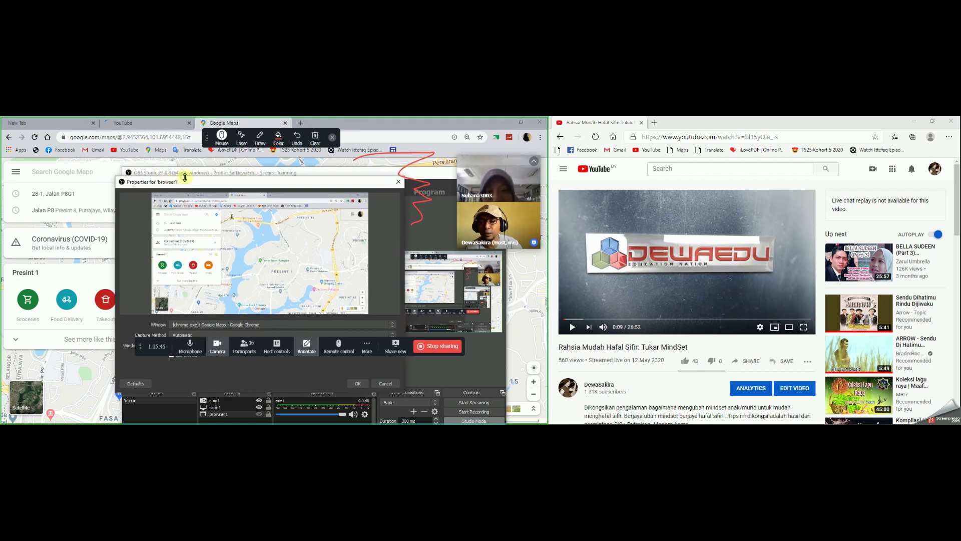
pyautogui.moveTo(180, 184); pyautogui.dragTo(236, 191)
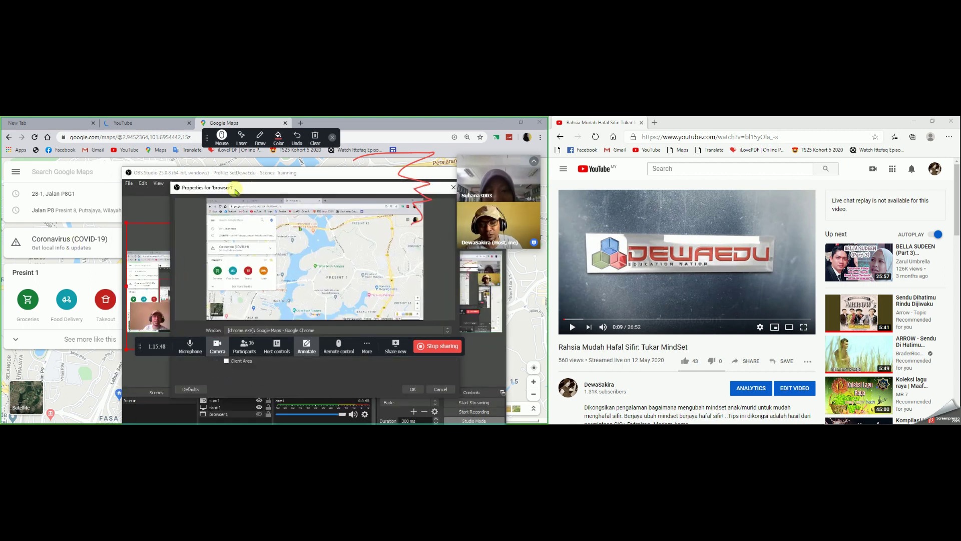
pyautogui.click(413, 389)
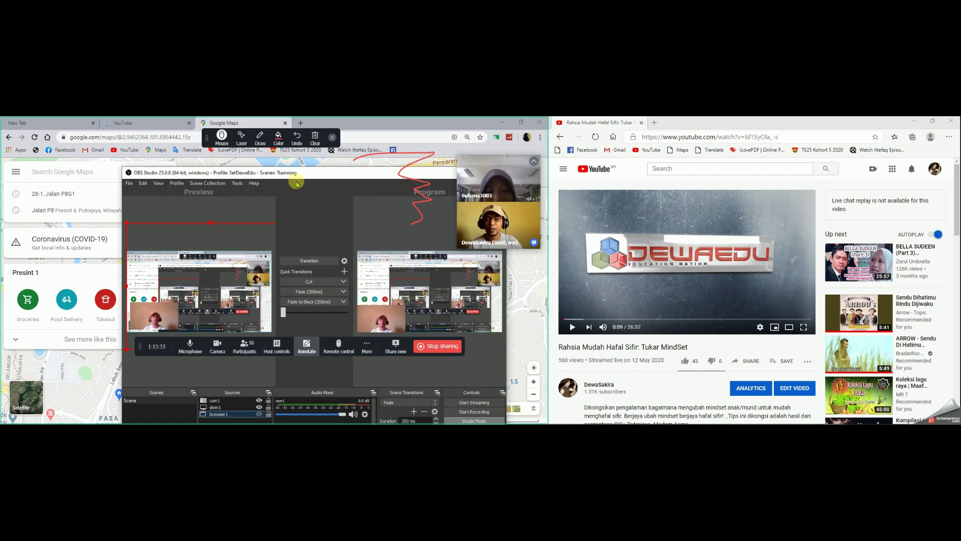
# Step: Move the OBS Studio window onto the second screen, then minimise and restore Chrome to demonstrate the live screen capture
pyautogui.moveTo(316, 178); pyautogui.dragTo(333, 178)
pyautogui.moveTo(769, 179); pyautogui.dragTo(731, 169)
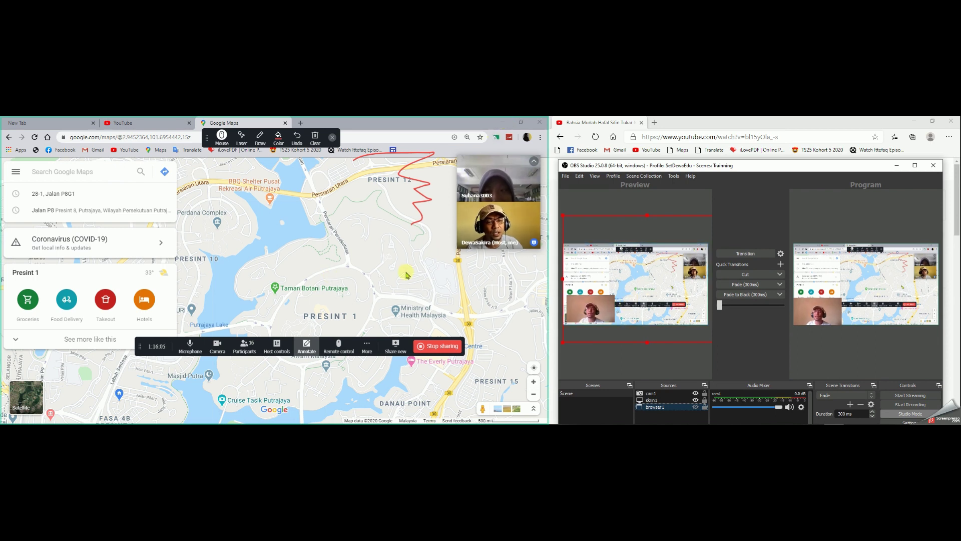
pyautogui.click(506, 124)
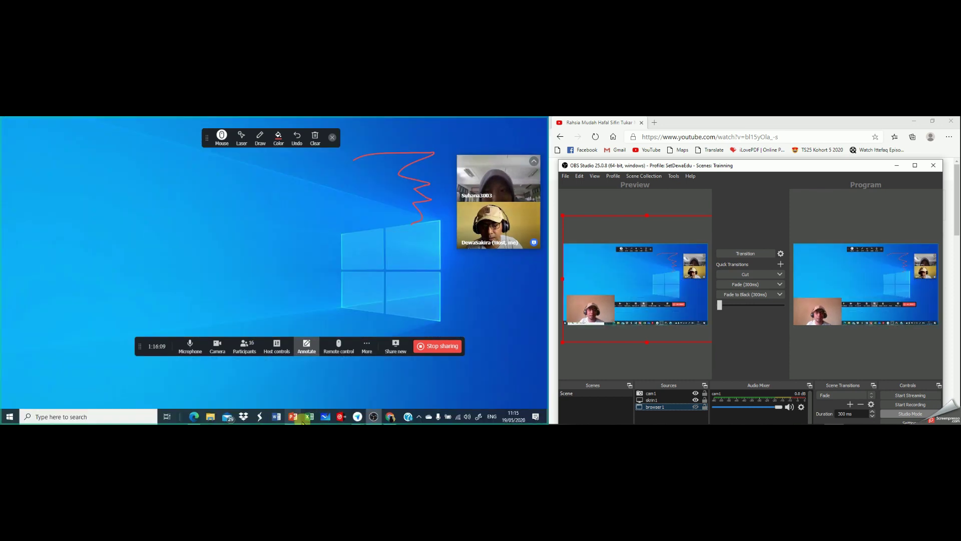
pyautogui.click(389, 417)
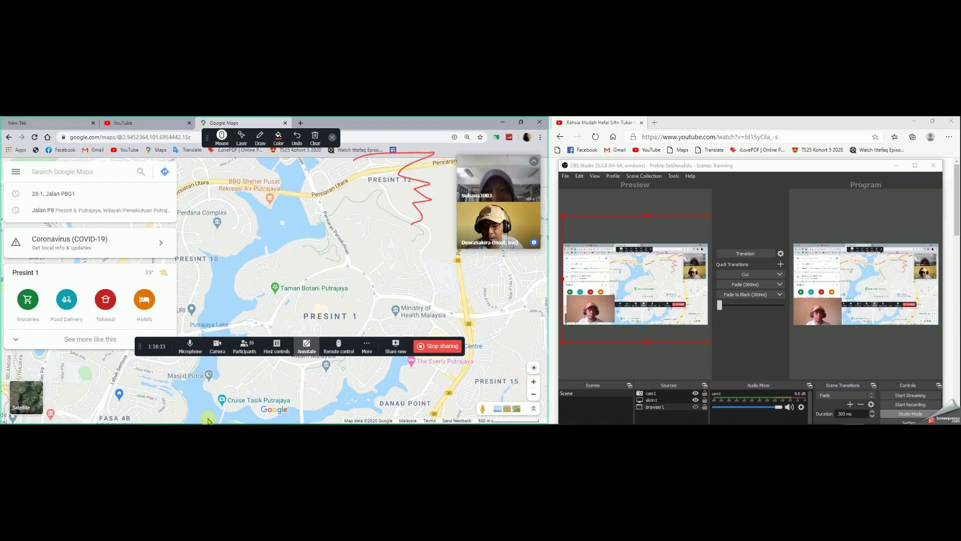
# Step: Bring the Edge YouTube window in front of OBS Studio and switch back to OBS Studio
pyautogui.press('super')
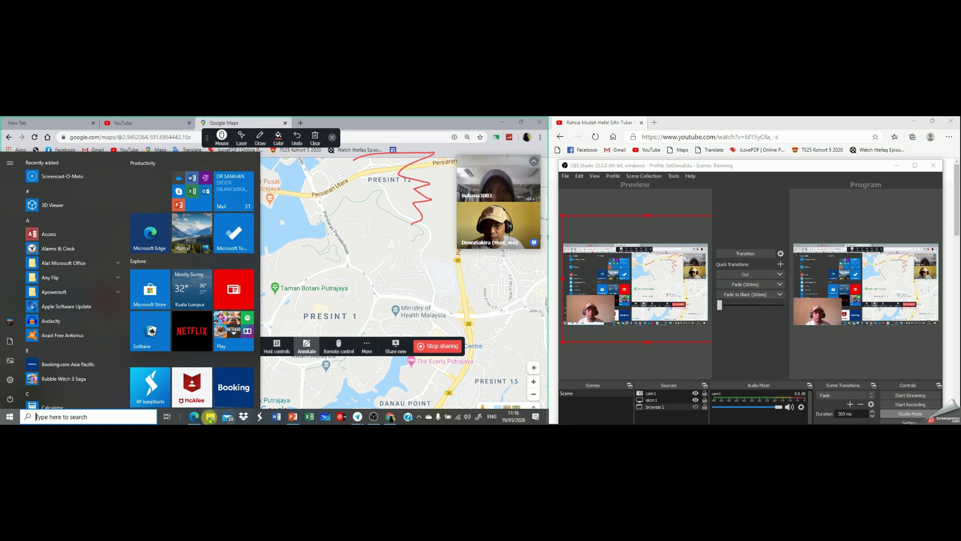
pyautogui.click(193, 417)
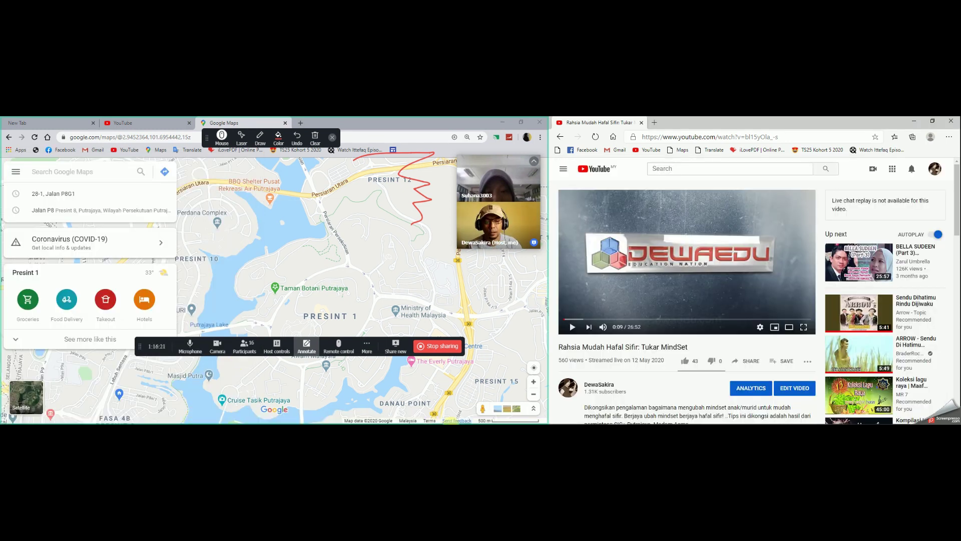
pyautogui.hotkey('alt', 'Tab')
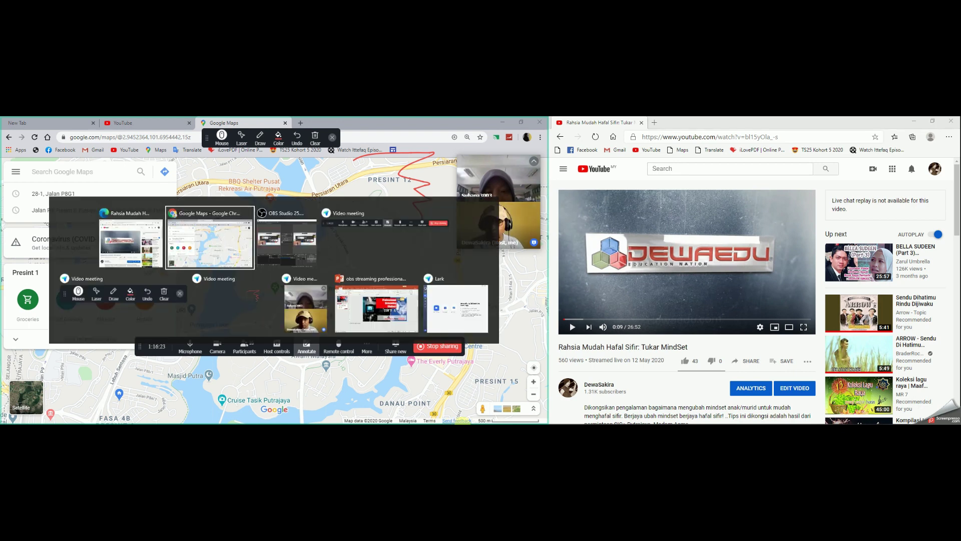
pyautogui.hotkey('alt', 'Tab')
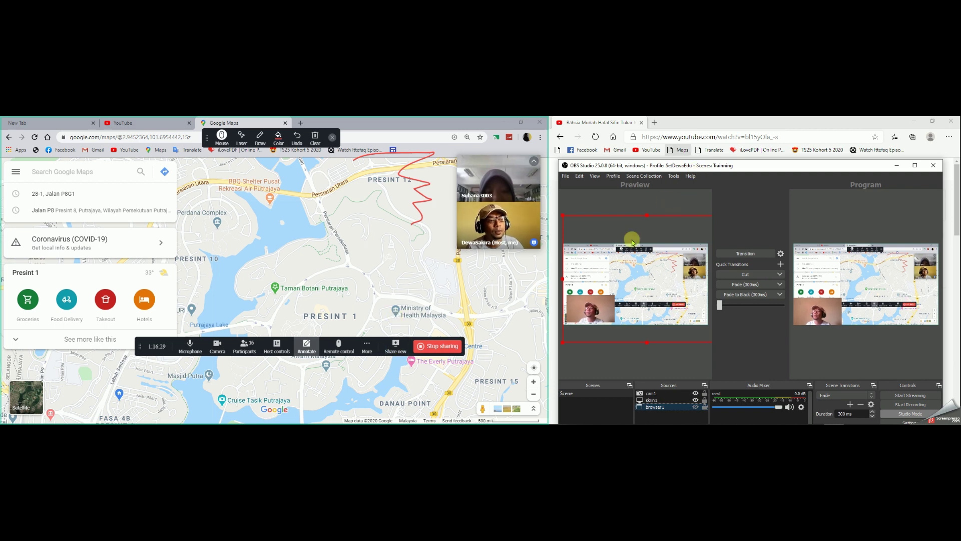
# Step: Move the OBS Studio window back over Chrome and shift the annotation toolbar clear of its title bar
pyautogui.moveTo(730, 171); pyautogui.dragTo(307, 148)
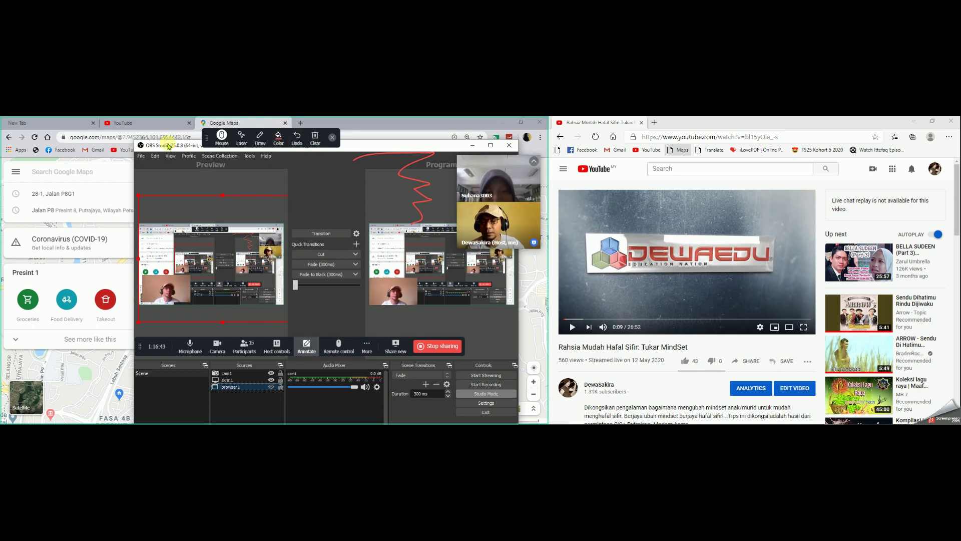
pyautogui.moveTo(168, 148); pyautogui.dragTo(138, 143)
pyautogui.moveTo(206, 138); pyautogui.dragTo(311, 125)
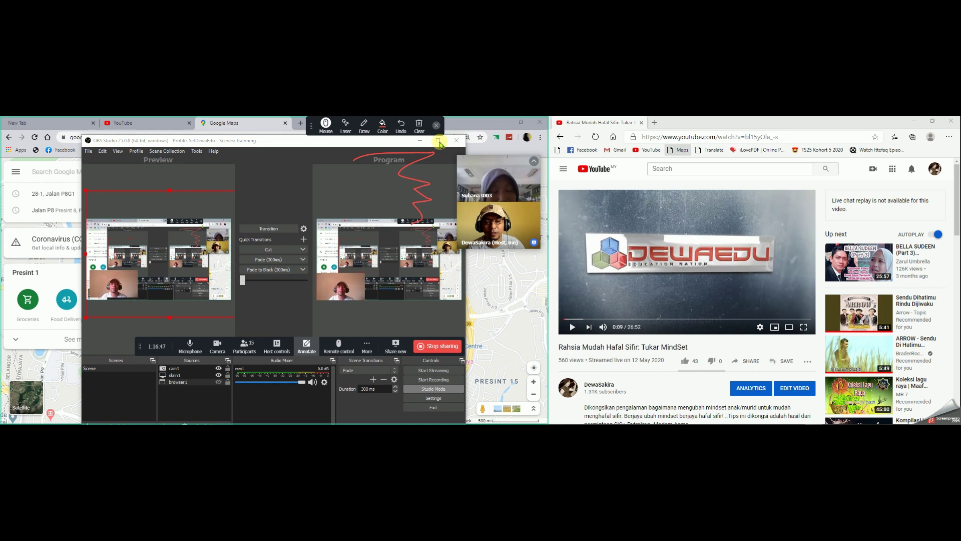
# Step: Clear all annotation drawings from the shared screen and minimise Chrome behind OBS Studio
pyautogui.click(420, 127)
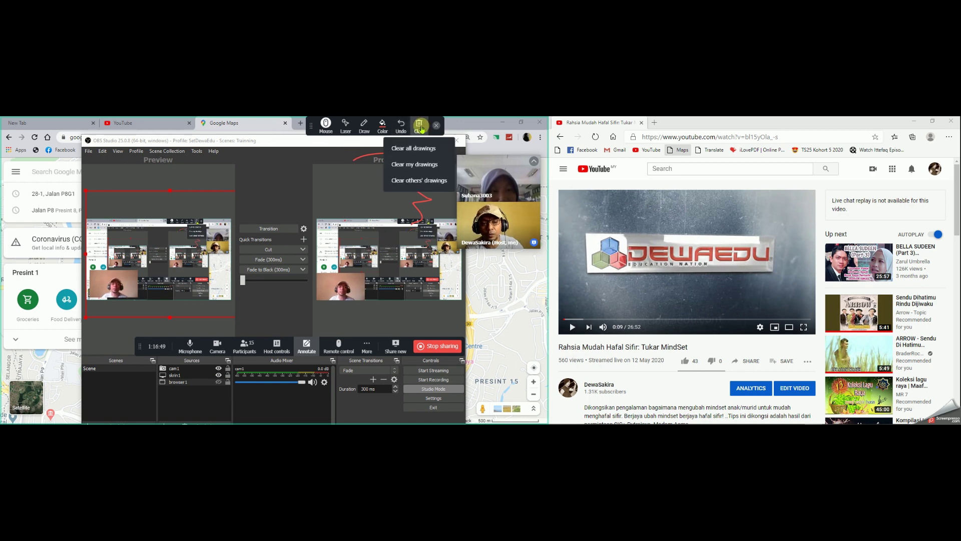
pyautogui.click(418, 149)
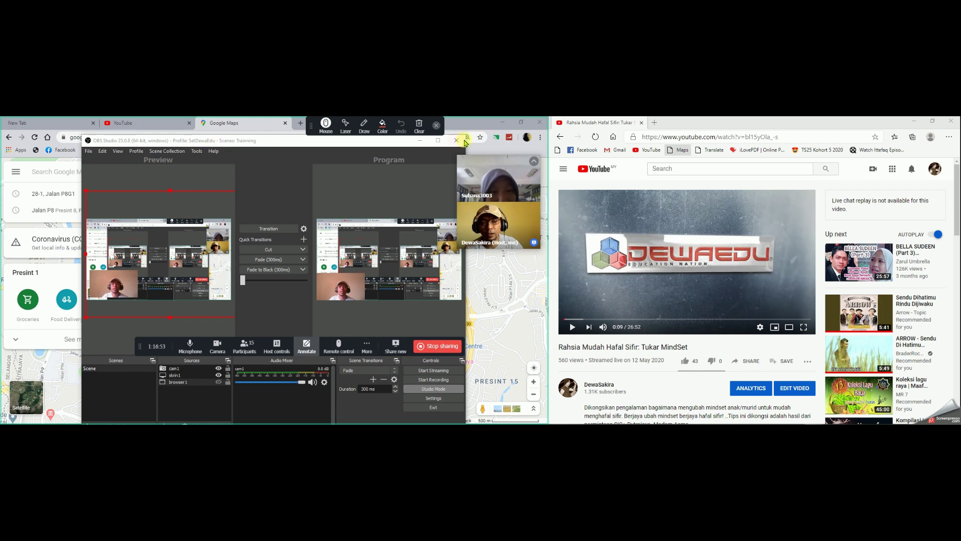
pyautogui.click(502, 125)
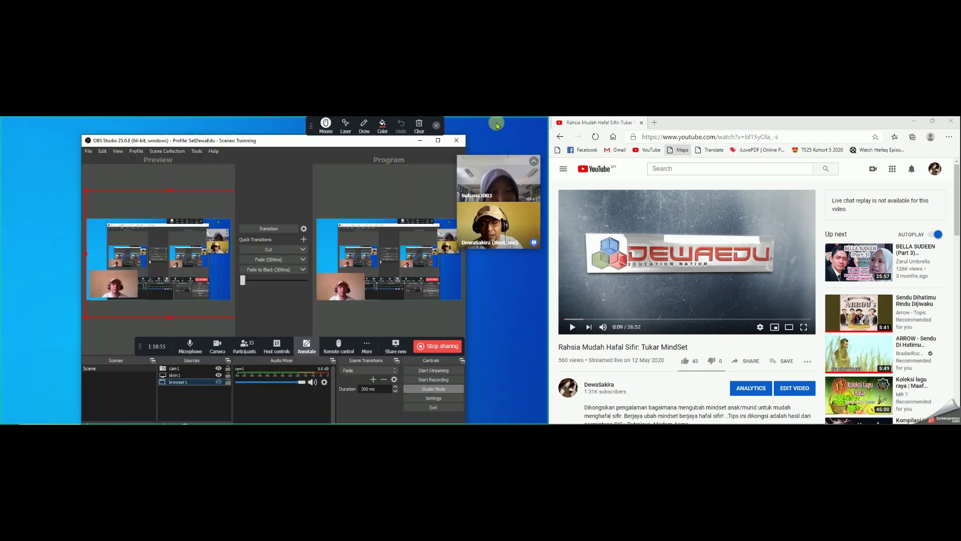
# Step: Maximise the OBS Studio window and shrink the skrin1 source into the upper-left corner of the preview canvas
pyautogui.click(218, 382)
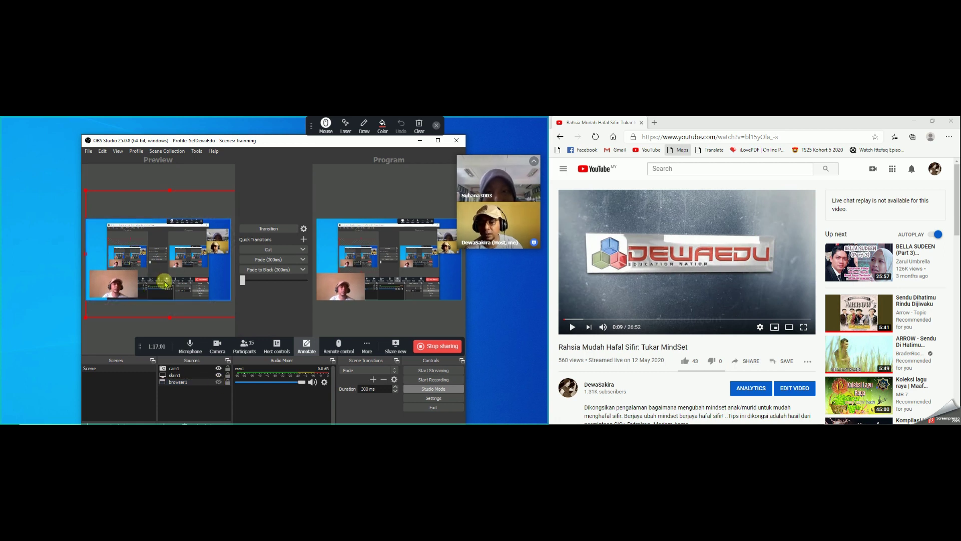
pyautogui.click(183, 278)
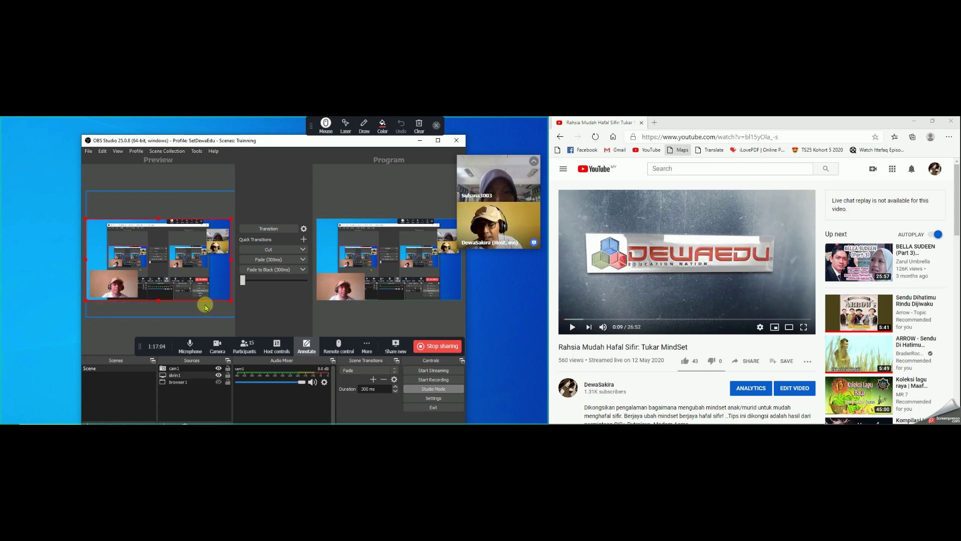
pyautogui.click(437, 141)
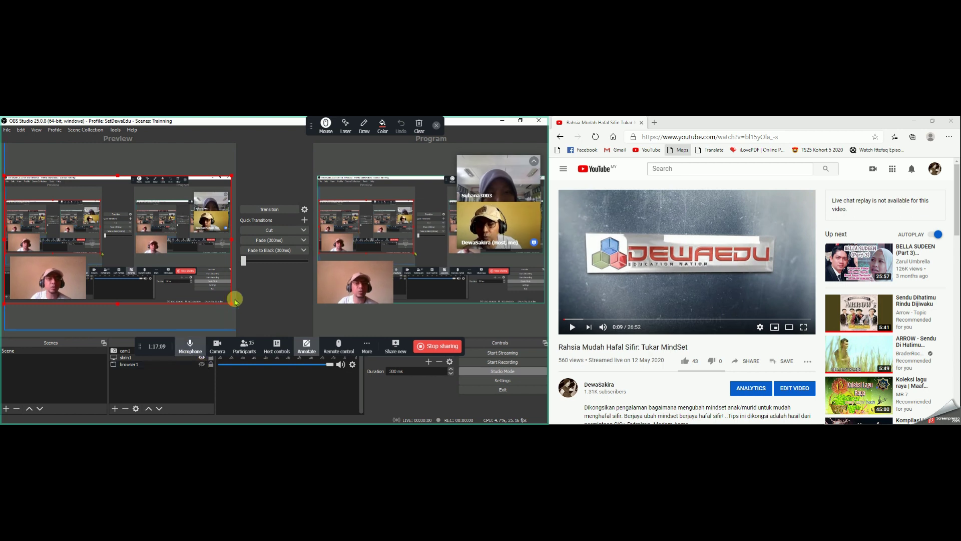
pyautogui.moveTo(226, 300); pyautogui.dragTo(104, 269)
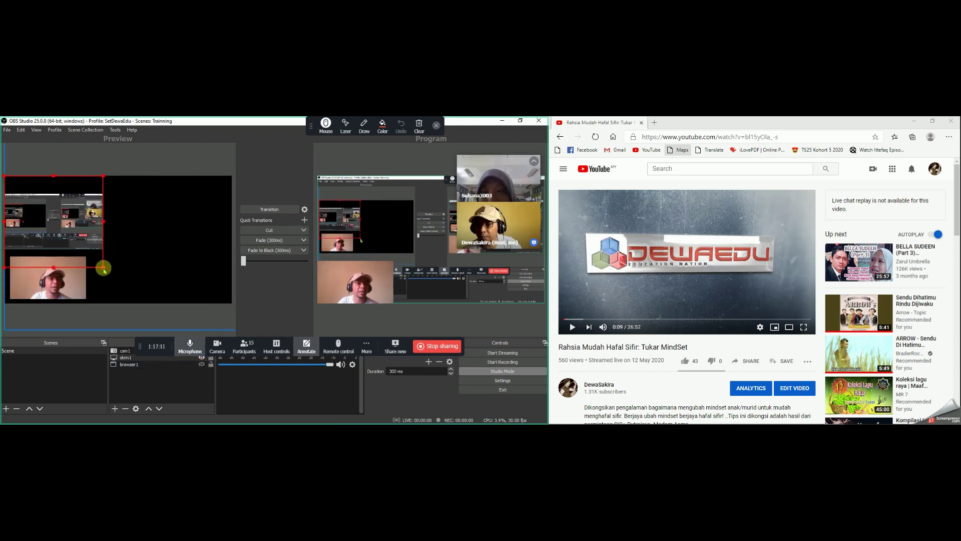
pyautogui.moveTo(83, 237); pyautogui.dragTo(88, 227)
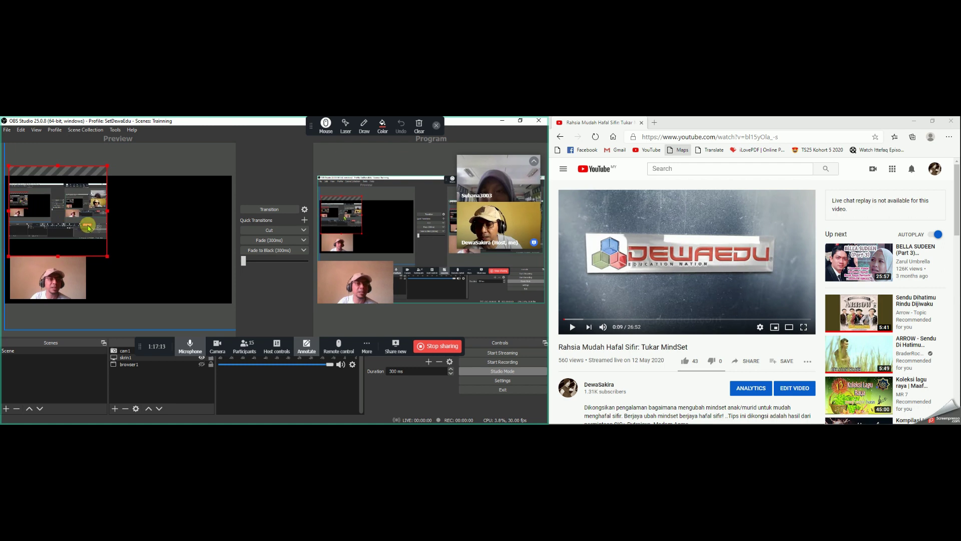
# Step: Show the browser1 source and try to resize it from its lower-left corner in the preview
pyautogui.click(202, 365)
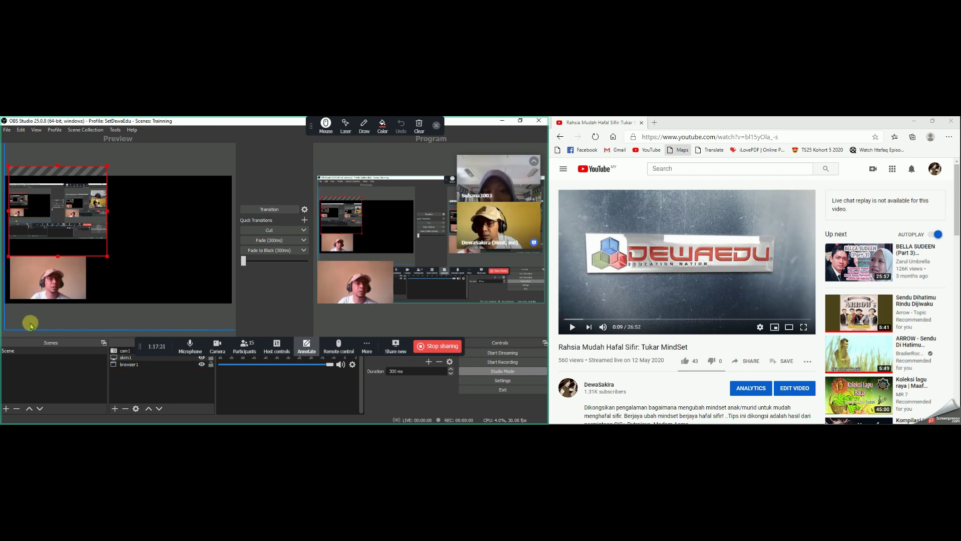
pyautogui.click(9, 329)
pyautogui.moveTo(5, 332); pyautogui.dragTo(88, 289)
pyautogui.click(88, 290)
pyautogui.click(154, 365)
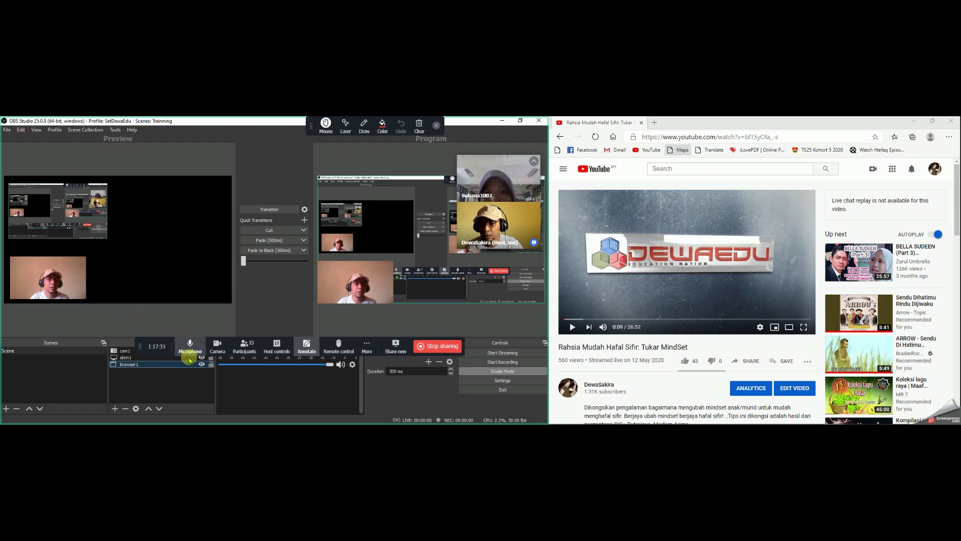
# Step: Move the meeting control bar off the sources list, hide skrin1 and fit the browser1 source to the screen
pyautogui.moveTo(137, 346); pyautogui.dragTo(149, 324)
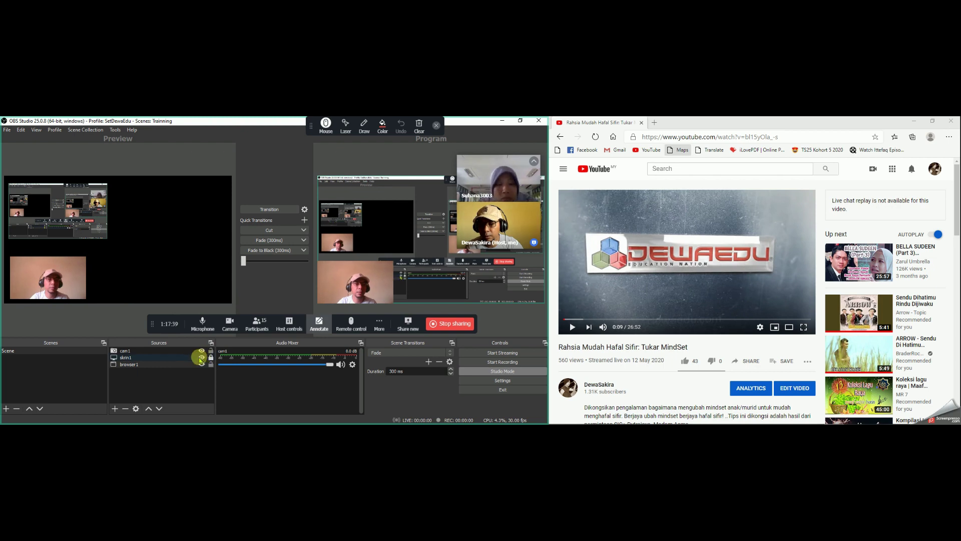
pyautogui.click(202, 357)
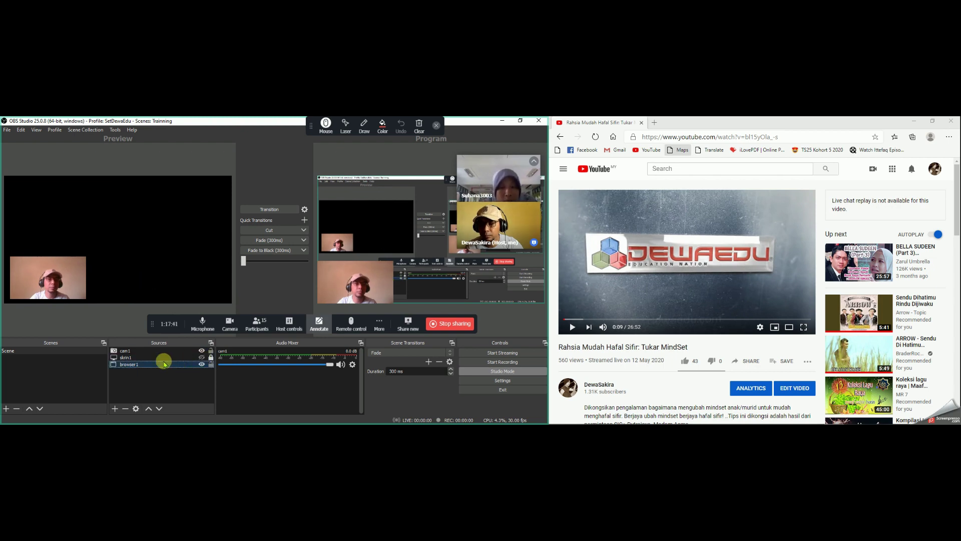
pyautogui.rightClick(163, 362)
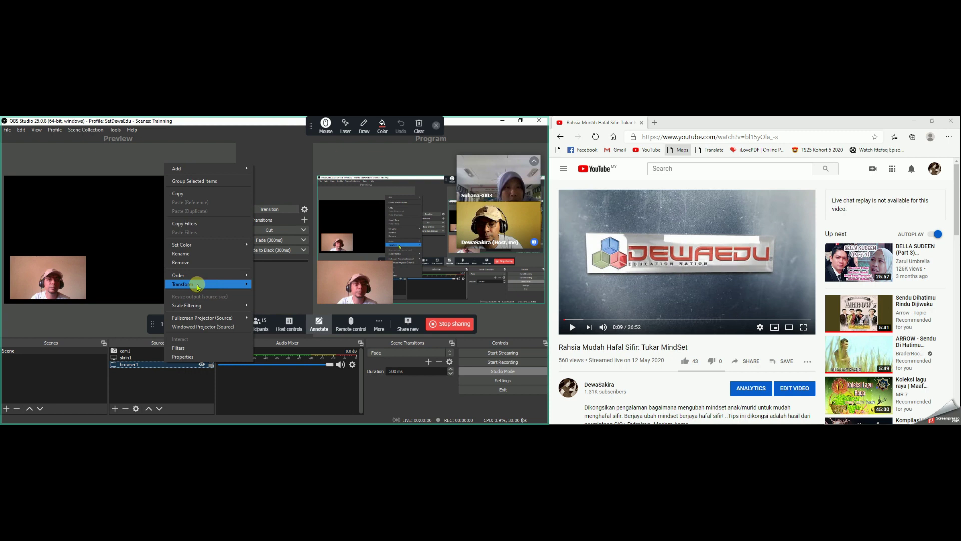
pyautogui.moveTo(203, 284)
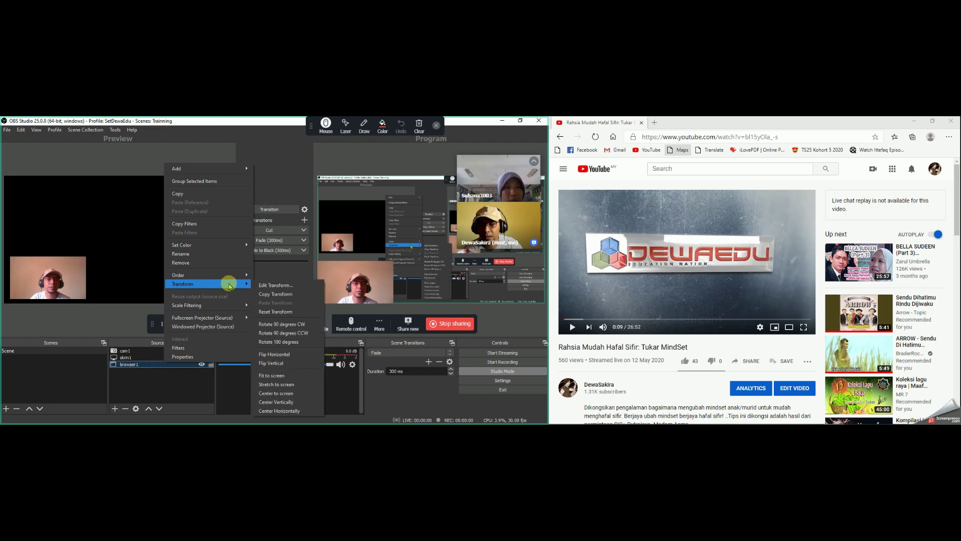
pyautogui.click(289, 377)
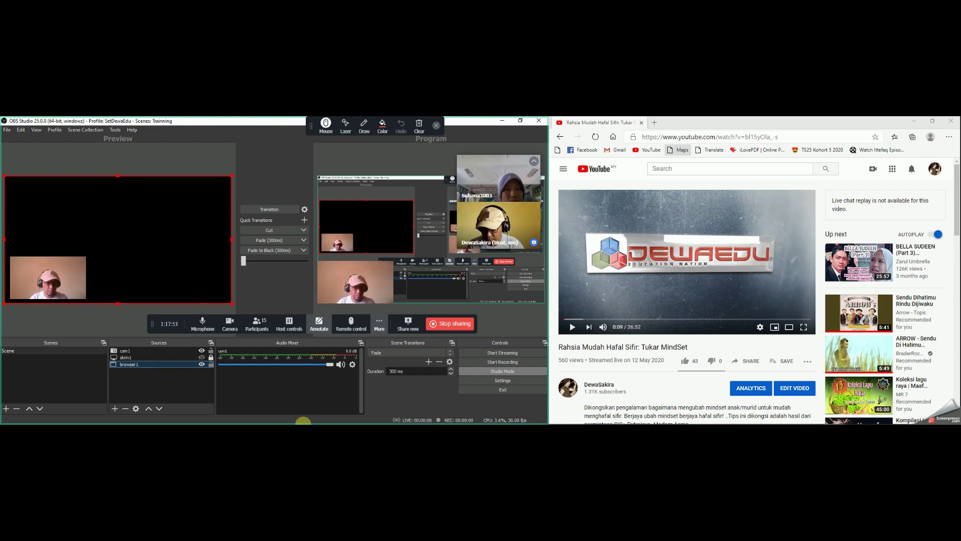
# Step: Set browser1 to capture the Edge window "Rahsia Mudah Hafal Sifir: Tukar MindSet - YouTube" and shrink it into the canvas's upper-right corner
pyautogui.doubleClick(185, 364)
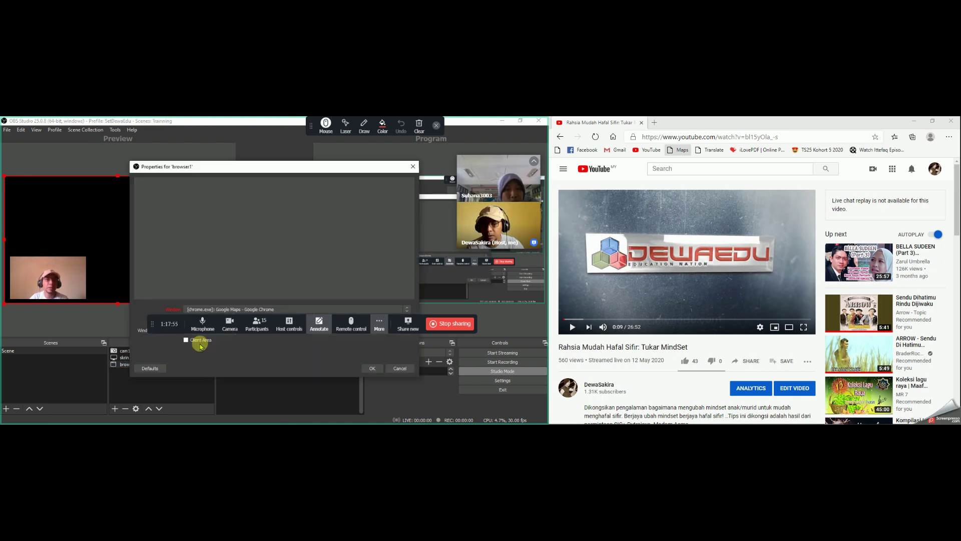
pyautogui.moveTo(154, 326); pyautogui.dragTo(160, 348)
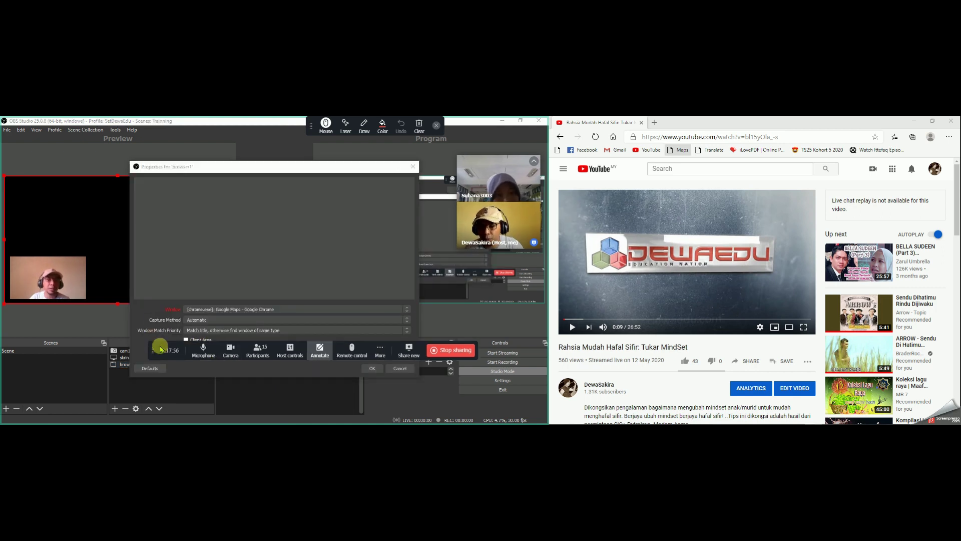
pyautogui.click(238, 309)
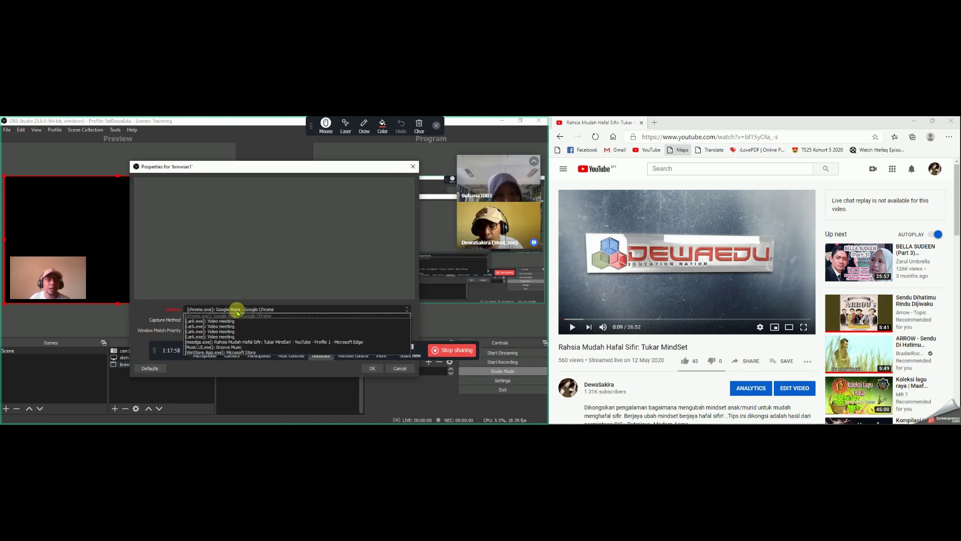
pyautogui.click(253, 341)
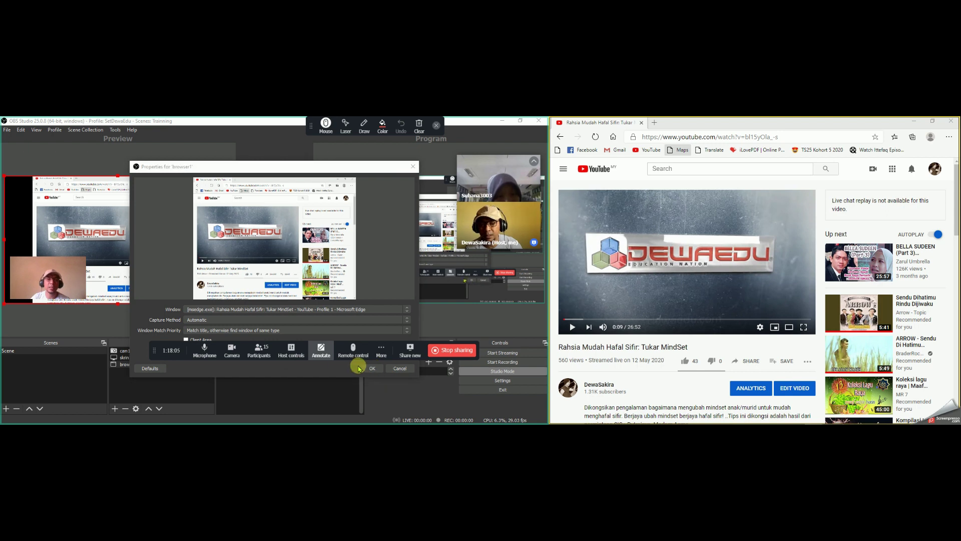
pyautogui.click(370, 368)
pyautogui.moveTo(3, 302); pyautogui.dragTo(151, 243)
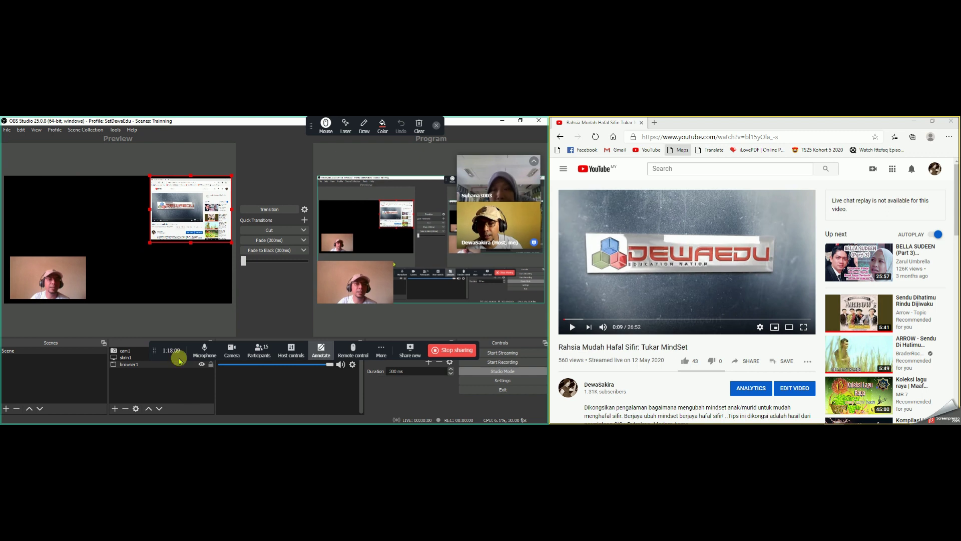
# Step: Move the meeting control bar off the sources list, show skrin1 and select the browser1 and skrin1 captures in the preview
pyautogui.moveTo(148, 346); pyautogui.dragTo(178, 312)
pyautogui.click(201, 356)
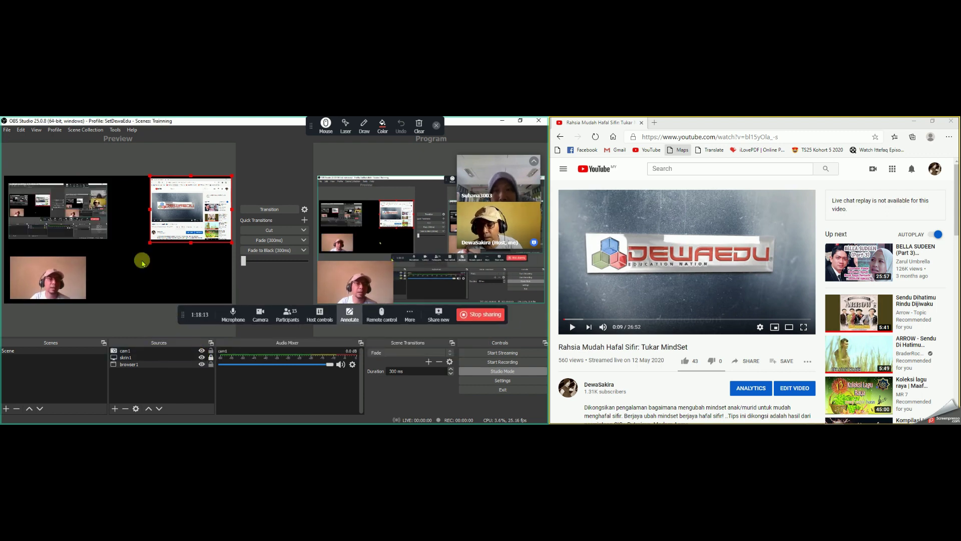
pyautogui.click(98, 234)
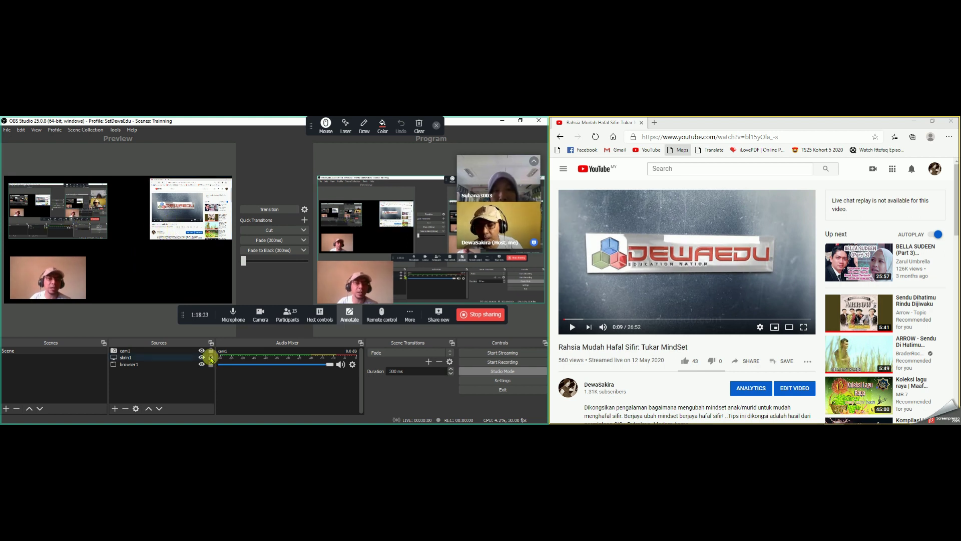
pyautogui.click(177, 218)
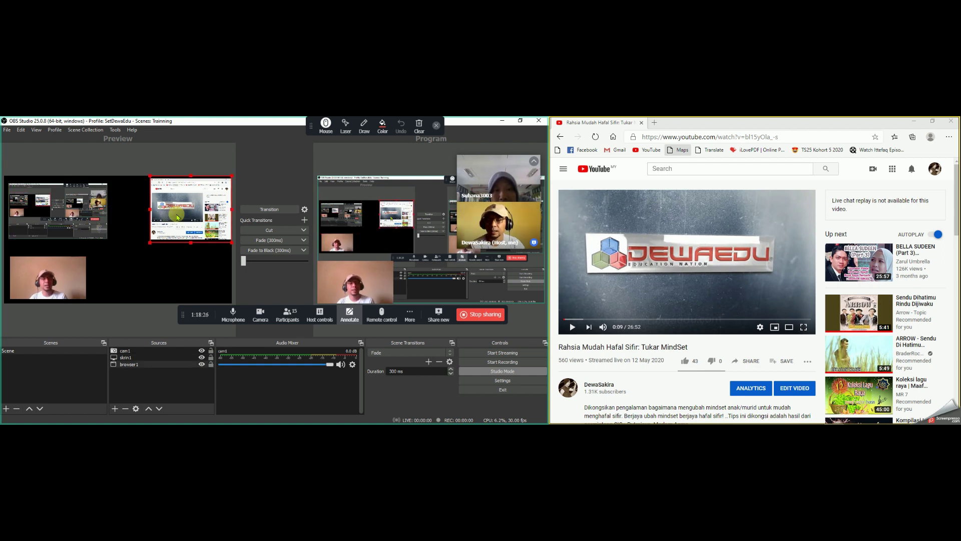
pyautogui.click(57, 214)
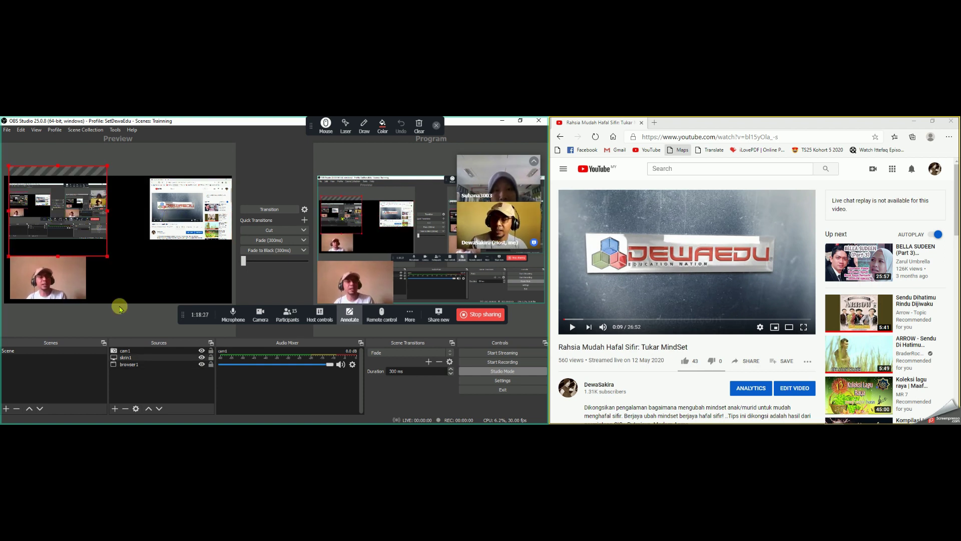
# Step: Hide browser1, minimise and restore OBS Studio, and maximise its window on the second monitor to expose the shared desktop
pyautogui.click(201, 364)
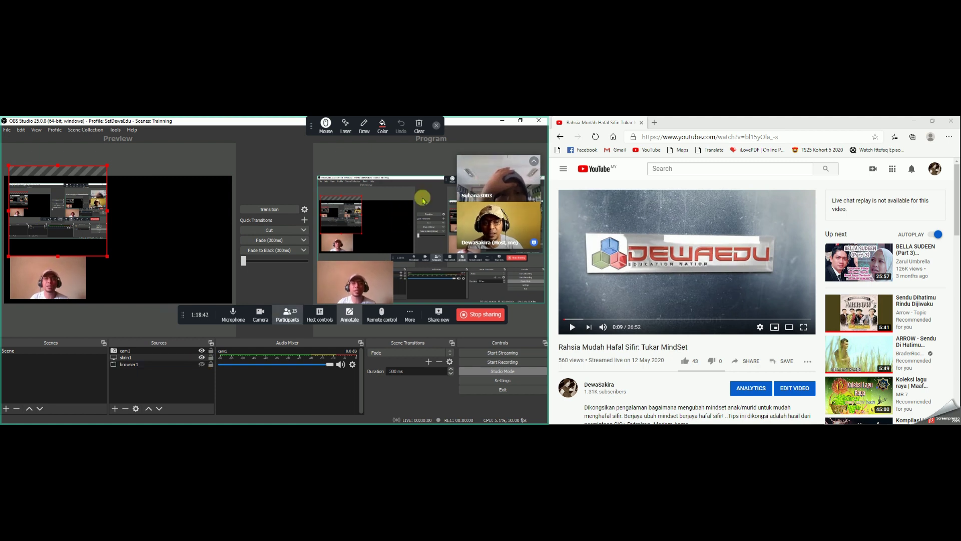
pyautogui.click(503, 122)
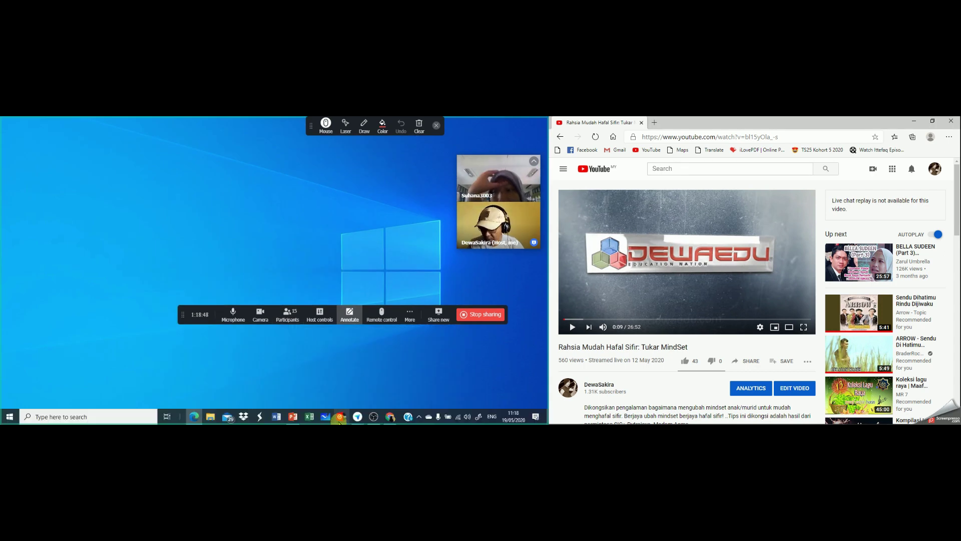
pyautogui.hotkey('alt', 'Tab')
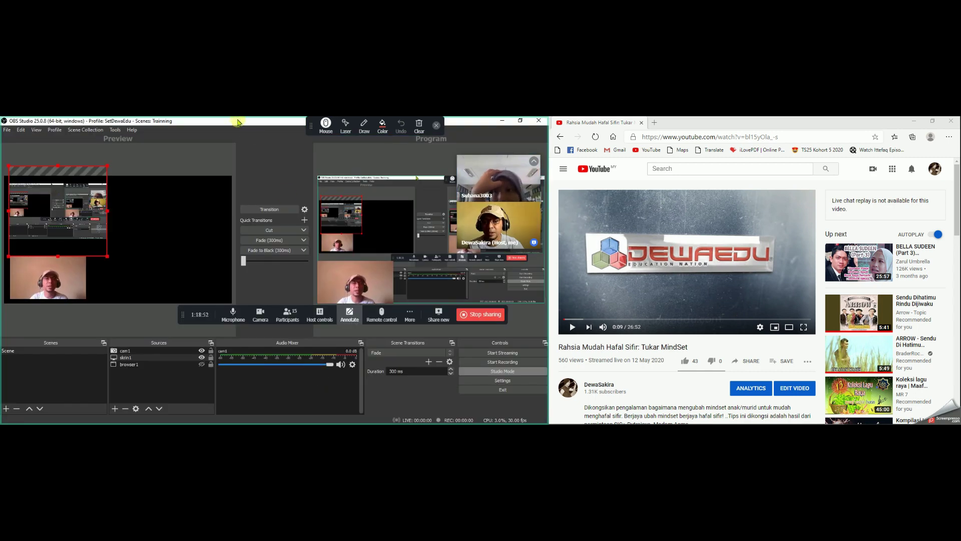
pyautogui.moveTo(350, 124); pyautogui.dragTo(747, 122)
pyautogui.doubleClick(746, 122)
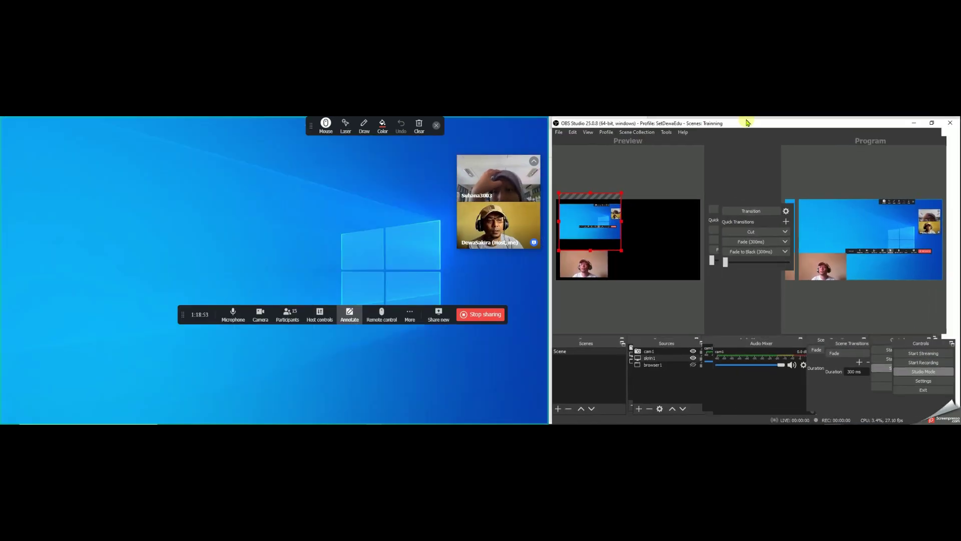
pyautogui.click(188, 249)
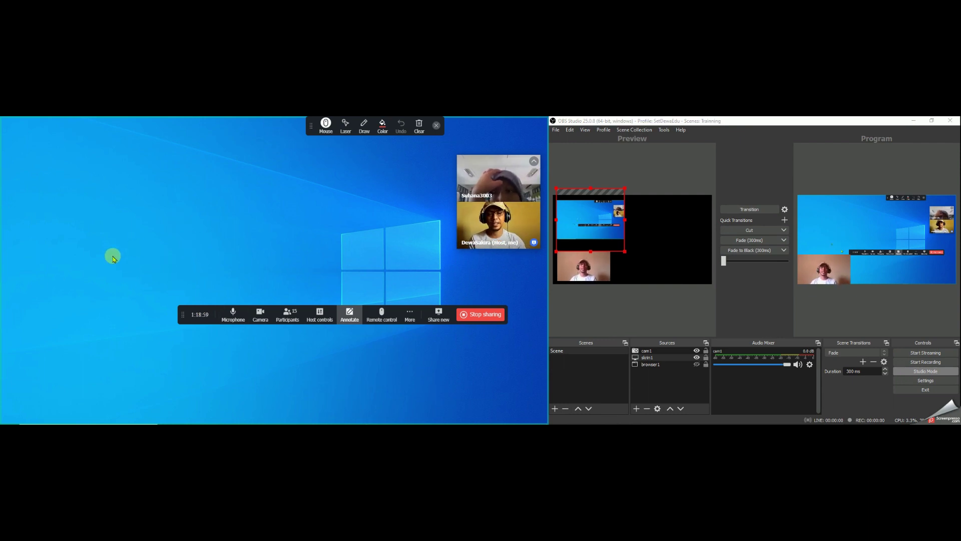
# Step: Show and hide browser1 once, and bring up the "obs streaming professional" PowerPoint presentation on the captured screen
pyautogui.moveTo(185, 422)
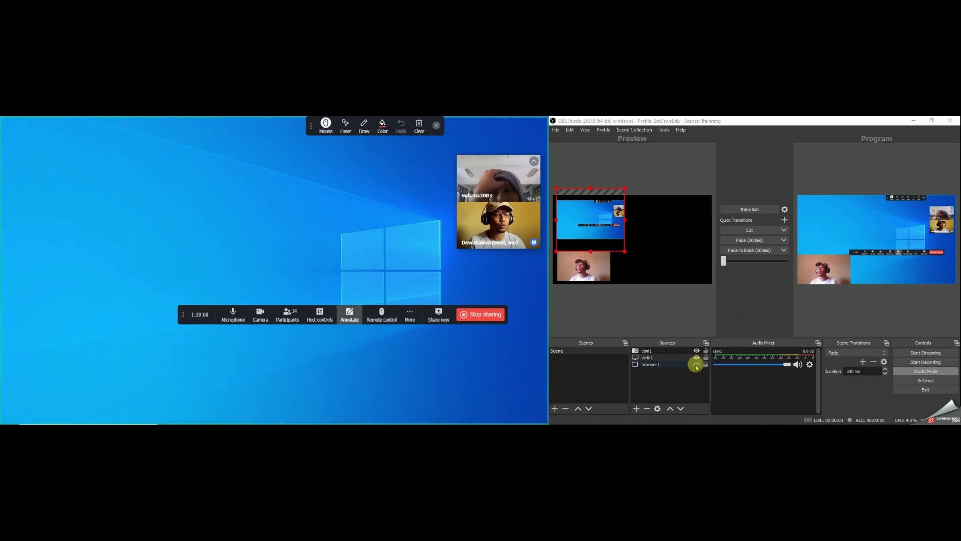
pyautogui.click(697, 365)
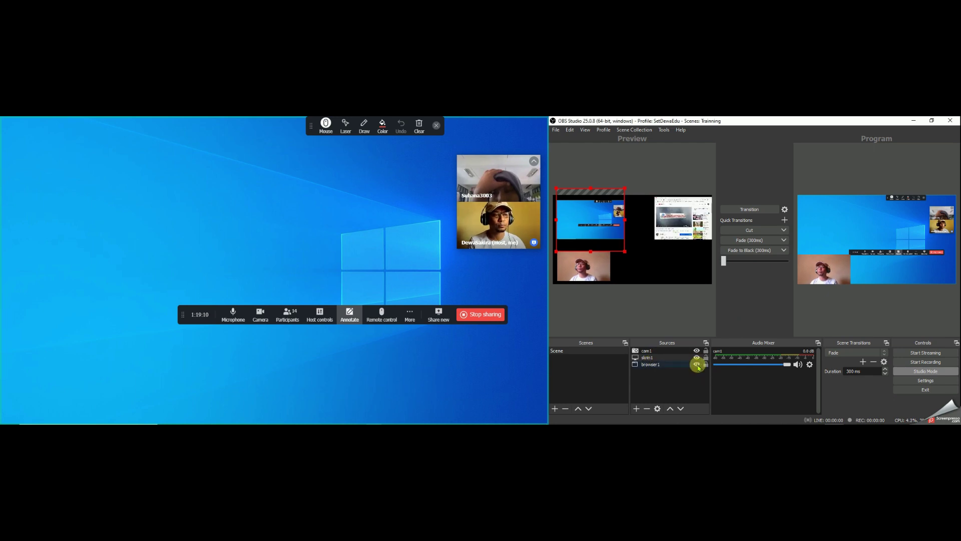
pyautogui.click(696, 365)
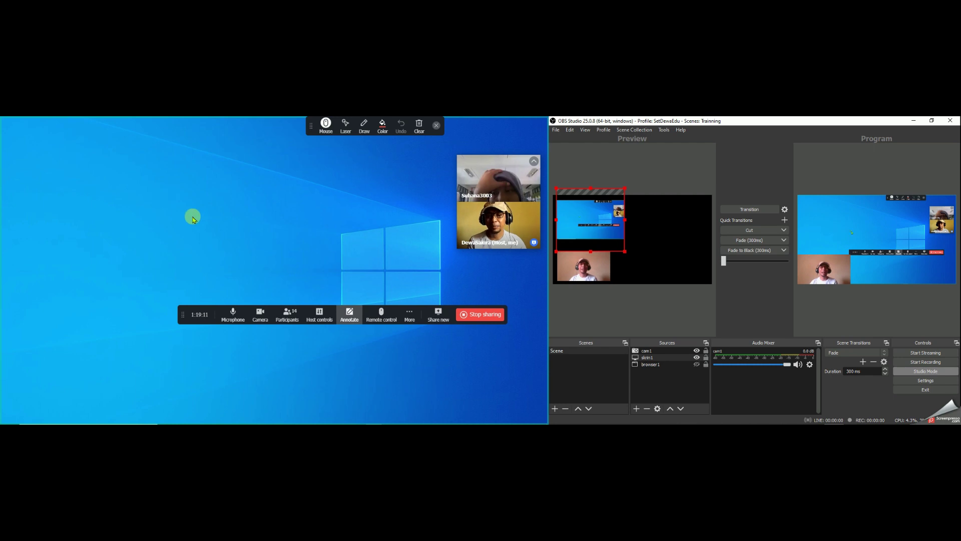
pyautogui.moveTo(264, 423)
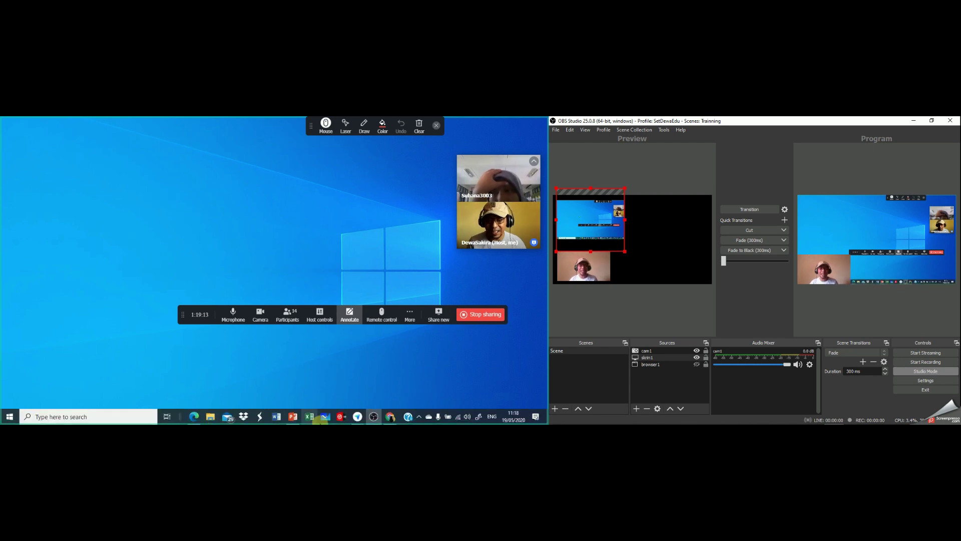
pyautogui.click(294, 420)
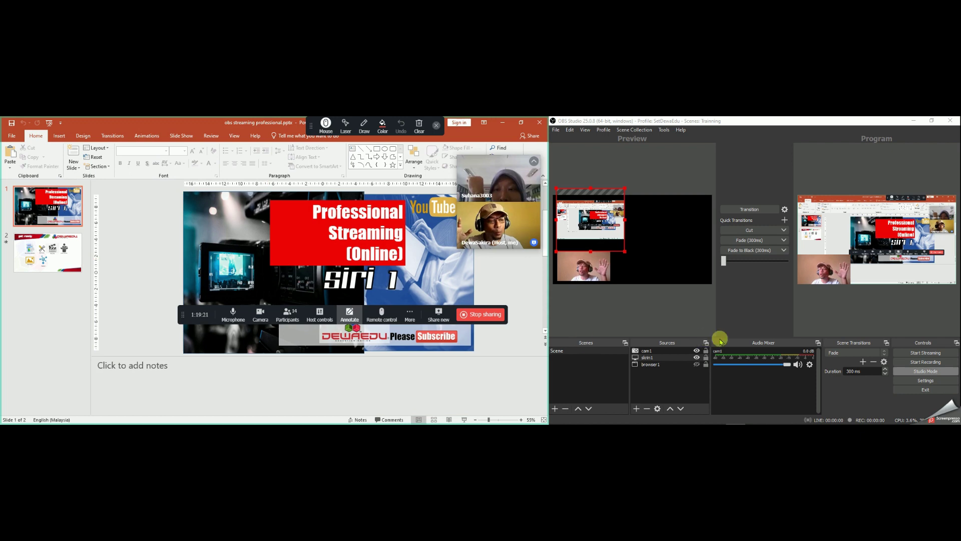
# Step: Toggle the visibility of browser1 and skrin1 to demonstrate each capture separately, leaving both sources shown
pyautogui.click(697, 365)
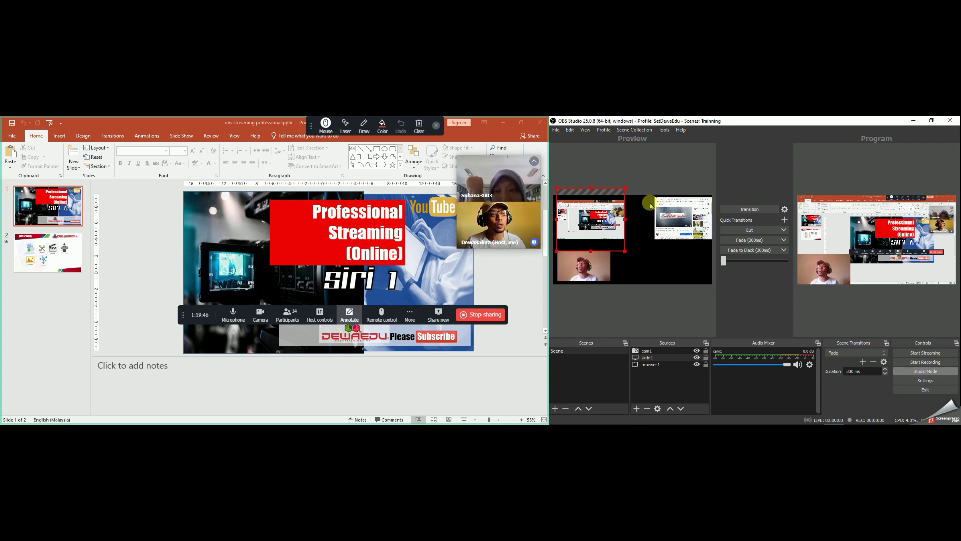
pyautogui.click(666, 216)
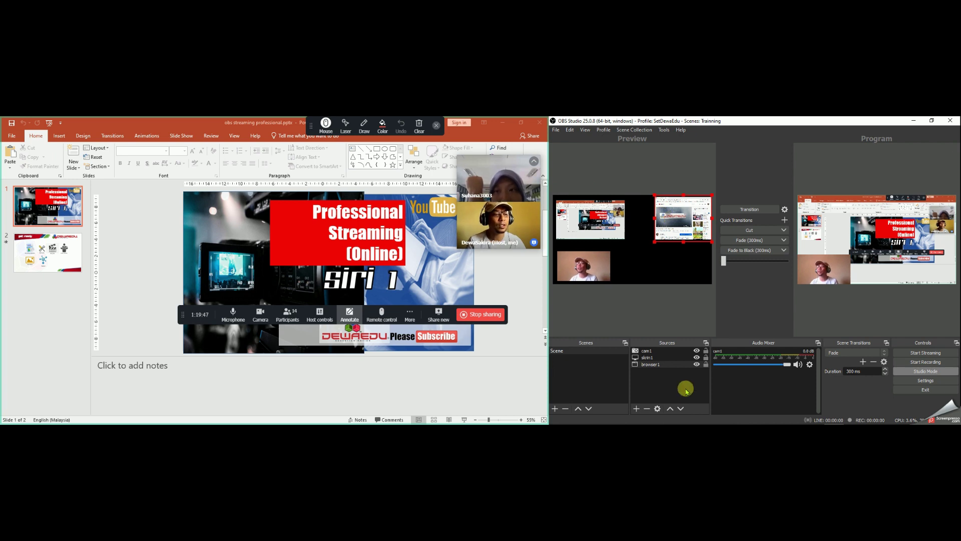
pyautogui.click(697, 365)
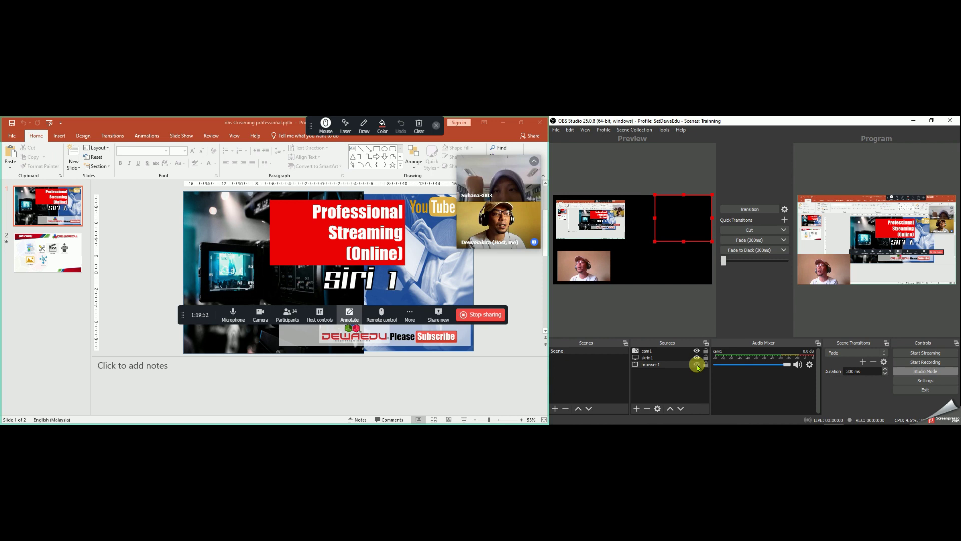
pyautogui.click(697, 357)
pyautogui.click(696, 364)
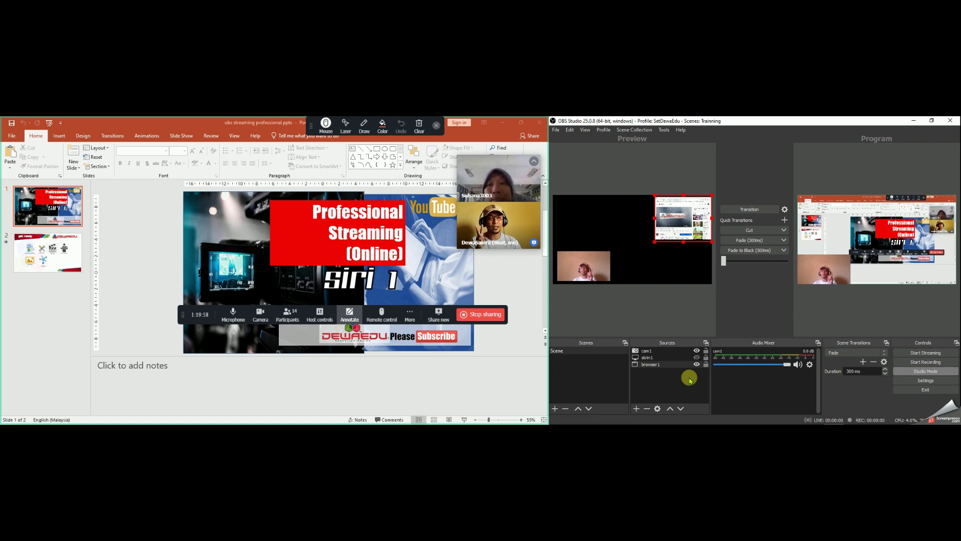
pyautogui.click(696, 357)
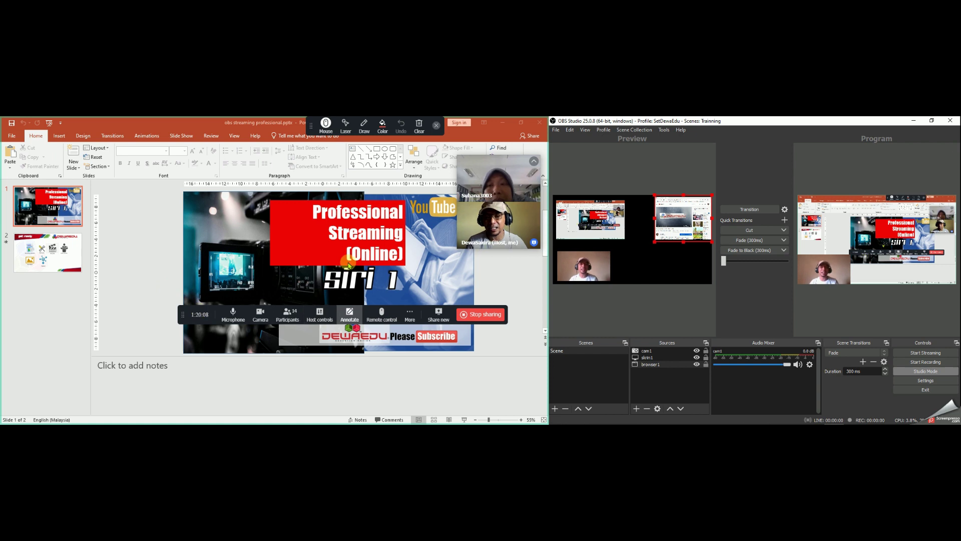
# Step: Minimise the PowerPoint window, and open and close the Start menu to demonstrate the live desktop capture
pyautogui.click(502, 122)
pyautogui.moveTo(37, 421)
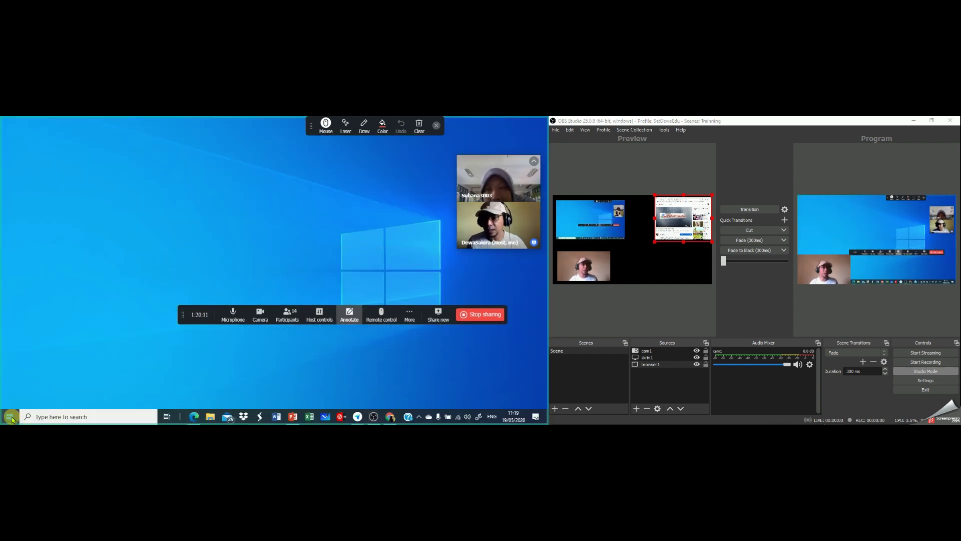
pyautogui.click(11, 417)
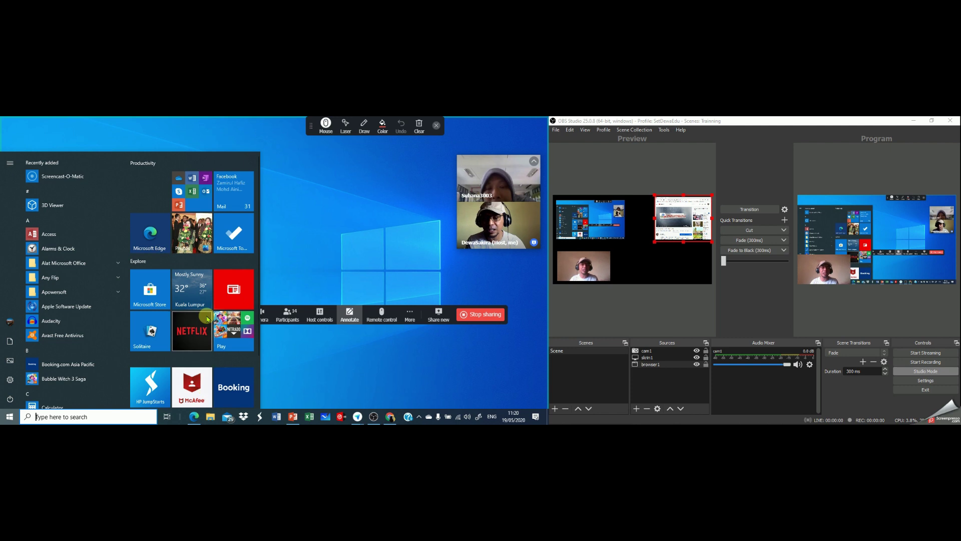
pyautogui.click(313, 399)
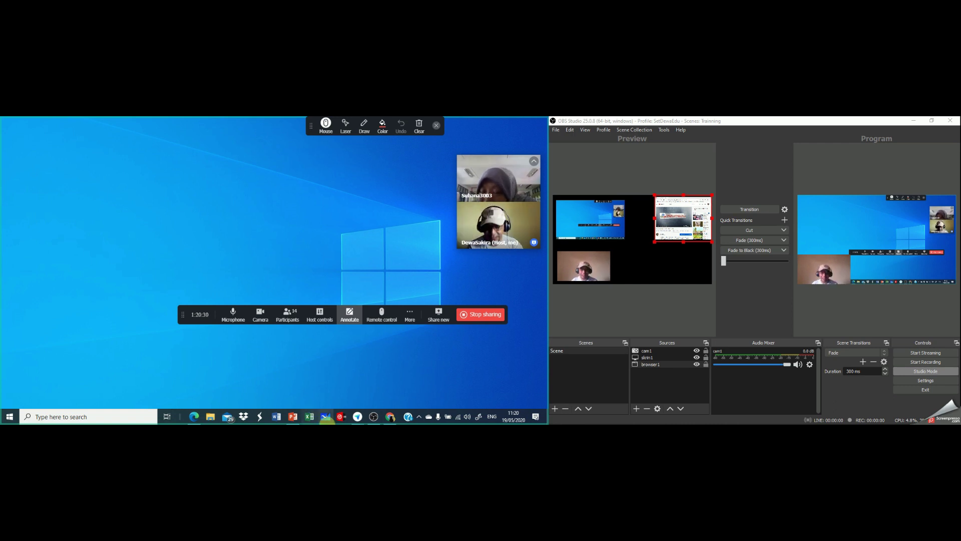
pyautogui.moveTo(357, 417)
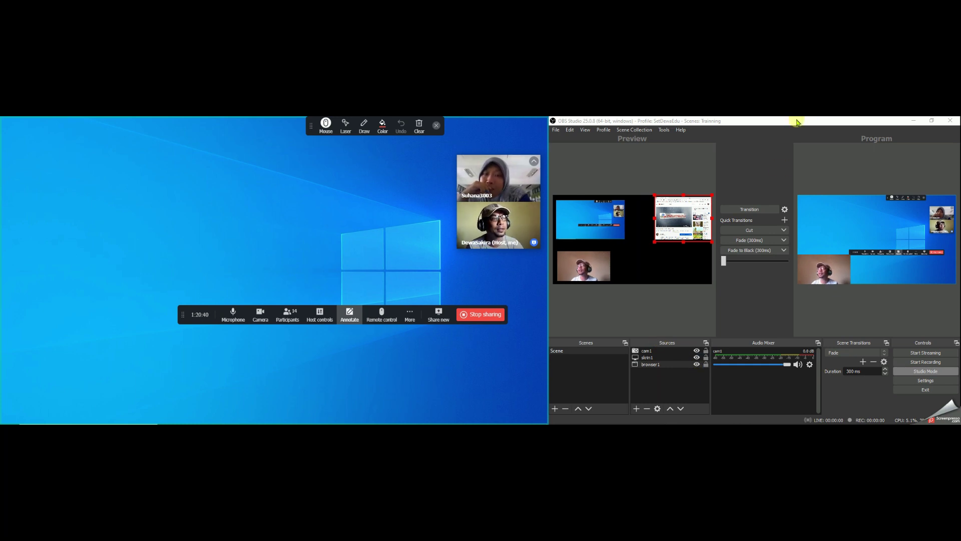
# Step: Return the OBS Studio window to the shared monitor, move the annotation bar off its title bar, maximise it and deselect browser1
pyautogui.moveTo(796, 122); pyautogui.dragTo(251, 122)
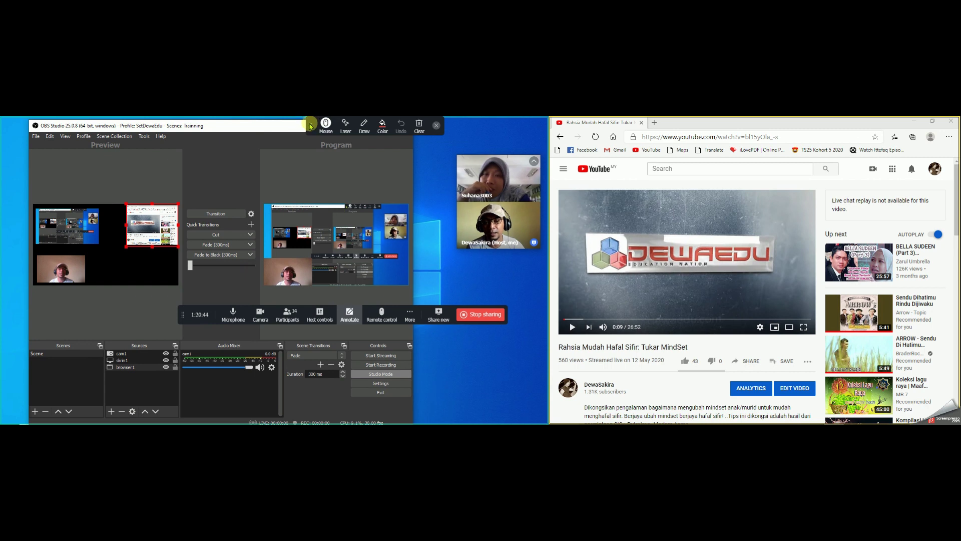
pyautogui.moveTo(310, 126); pyautogui.dragTo(196, 164)
pyautogui.doubleClick(388, 126)
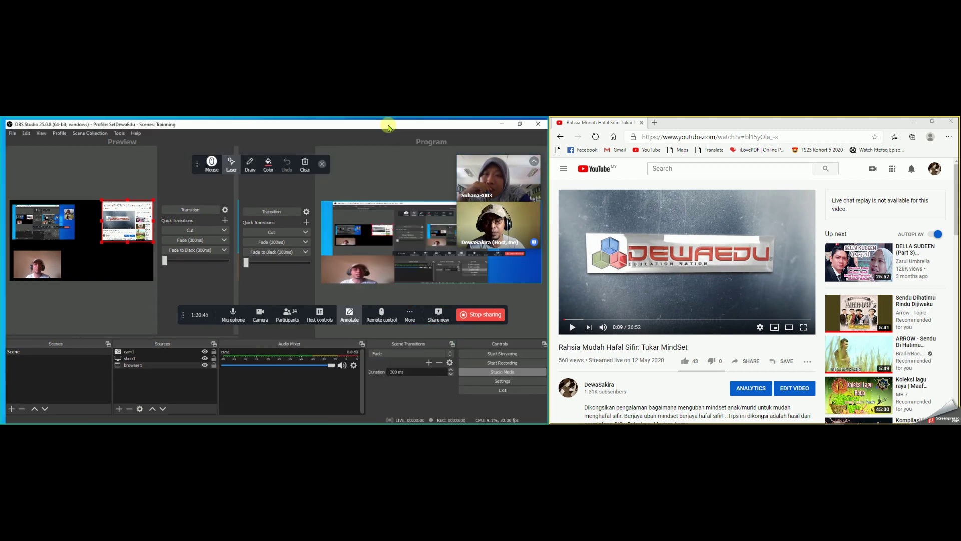
pyautogui.click(187, 262)
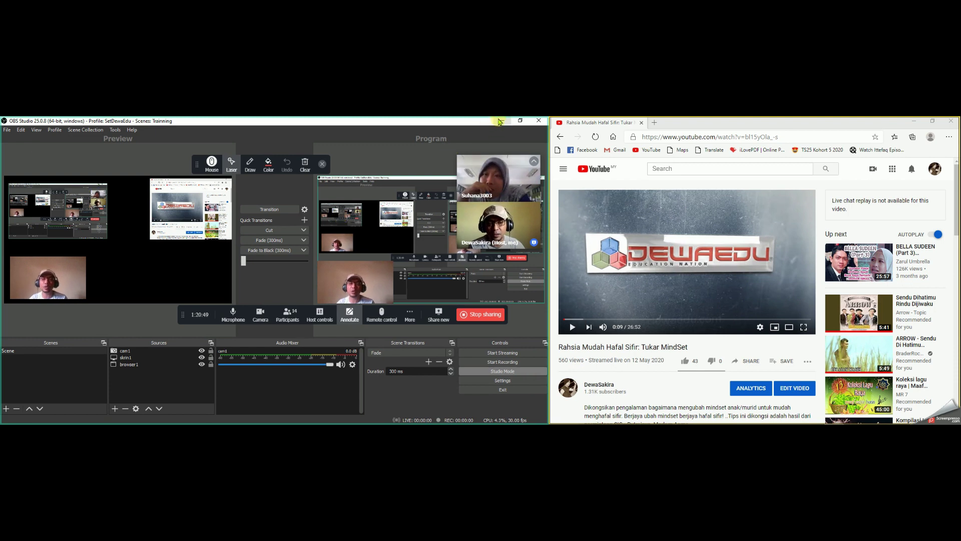
# Step: Minimise and restore OBS Studio, move its window to the second monitor and back, and maximise it on the shared monitor
pyautogui.click(499, 121)
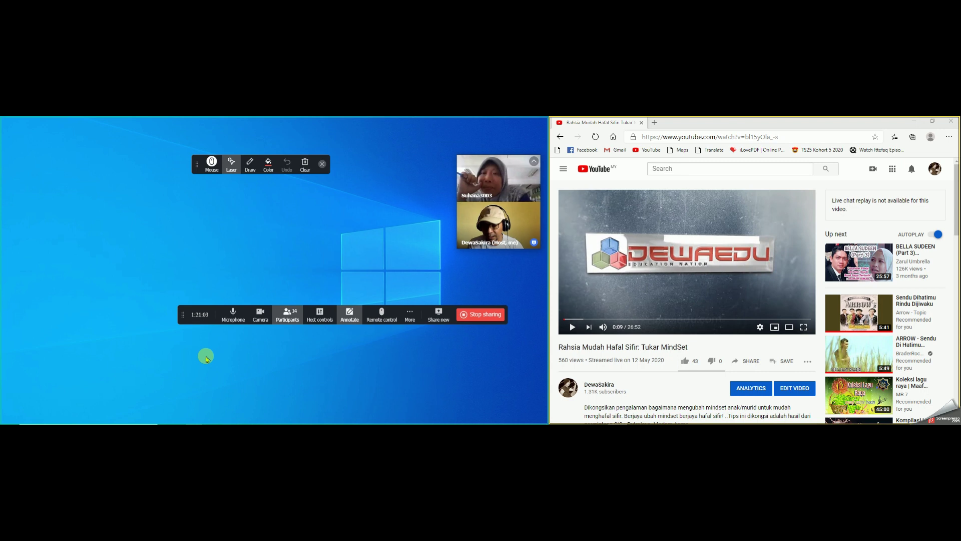
pyautogui.press('super')
pyautogui.click(364, 409)
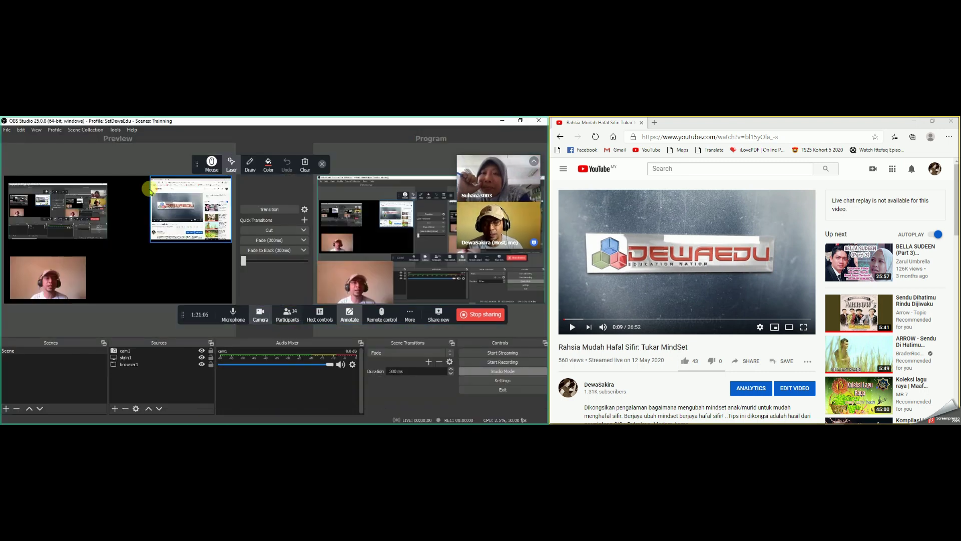
pyautogui.moveTo(80, 122); pyautogui.dragTo(670, 130)
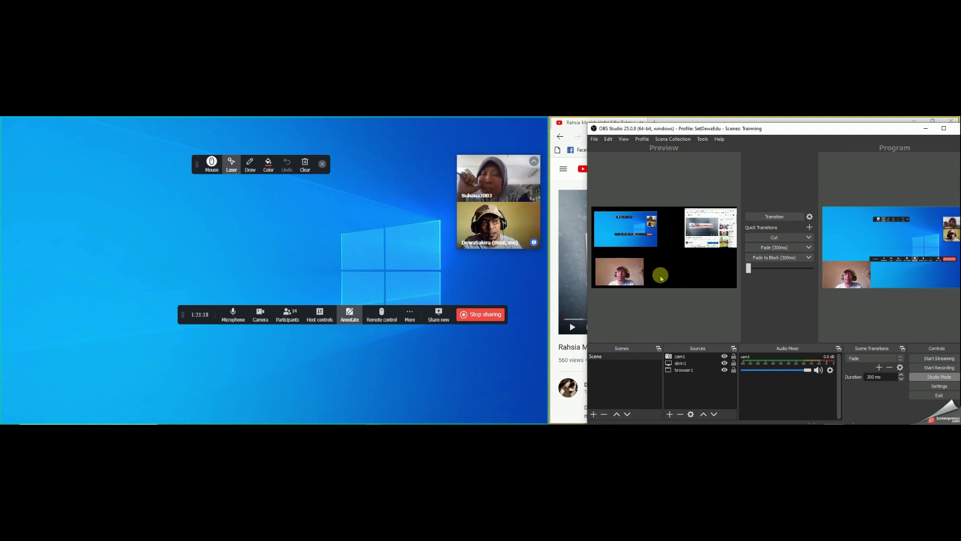
pyautogui.moveTo(746, 130); pyautogui.dragTo(198, 128)
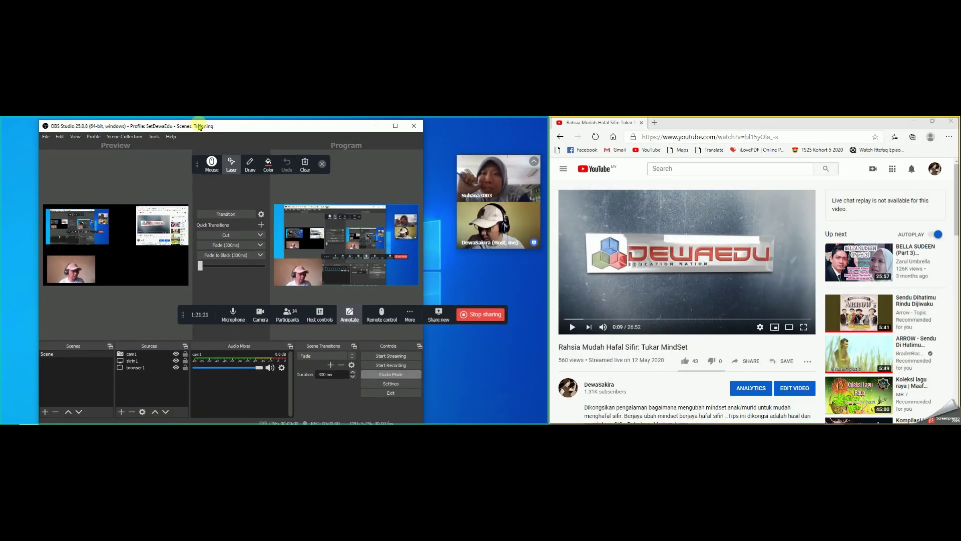
pyautogui.click(395, 127)
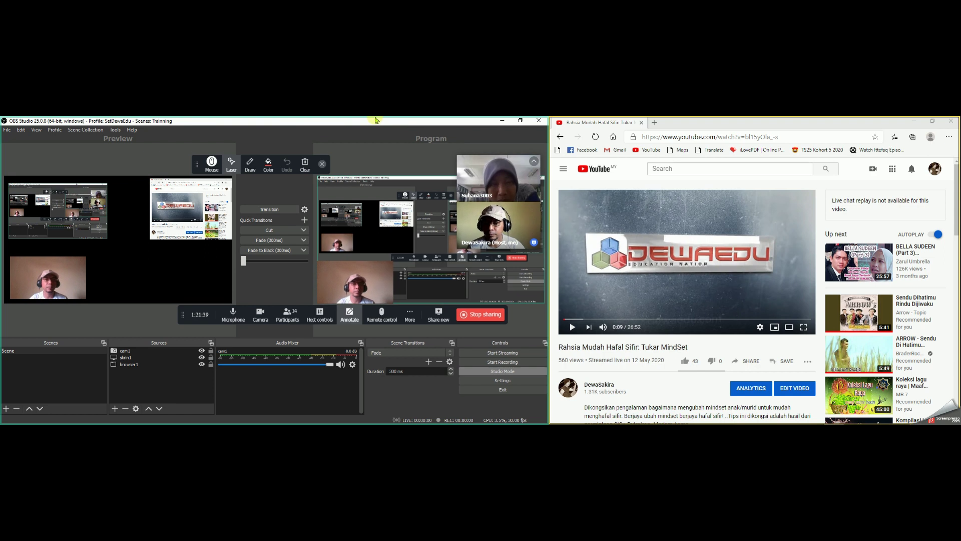
# Step: Fit the skrin1 source to the screen in the preview canvas
pyautogui.click(73, 225)
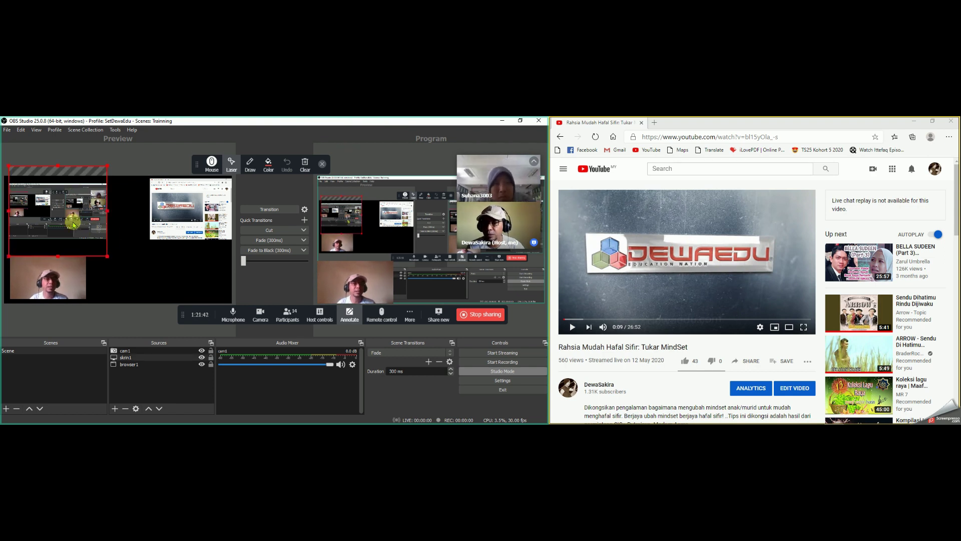
pyautogui.rightClick(72, 225)
pyautogui.moveTo(111, 289)
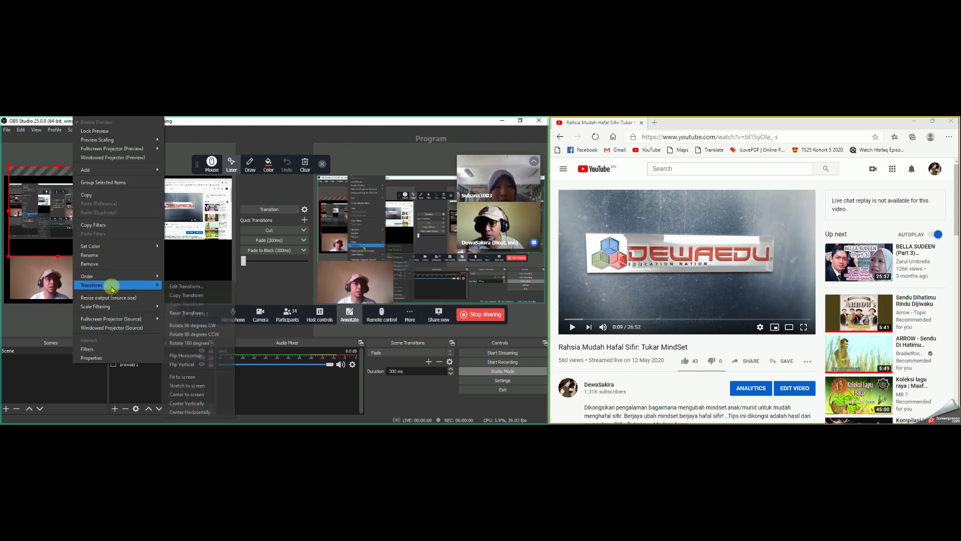
pyautogui.click(199, 377)
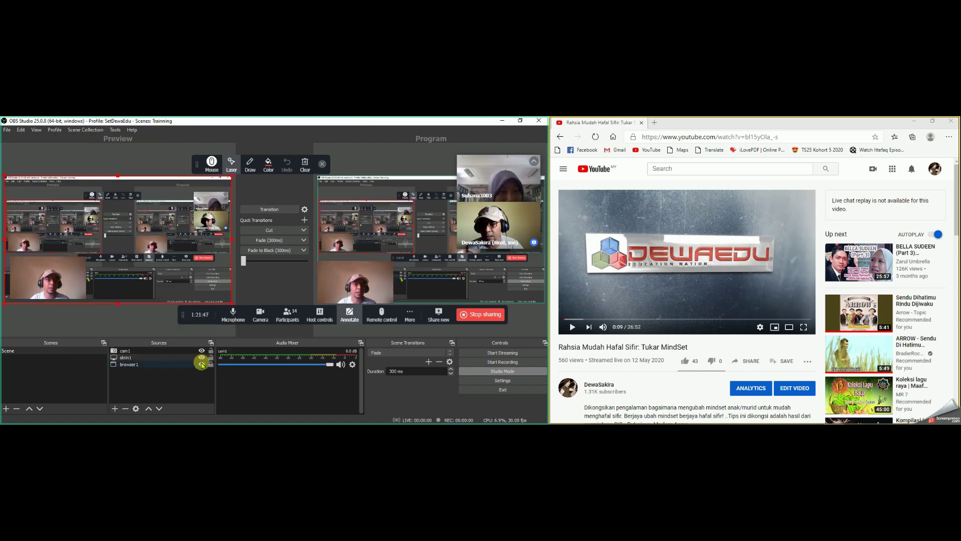
# Step: Hide the skrin1 source and fit the browser1 window capture to the screen in the preview canvas
pyautogui.click(201, 358)
pyautogui.click(202, 364)
pyautogui.click(183, 221)
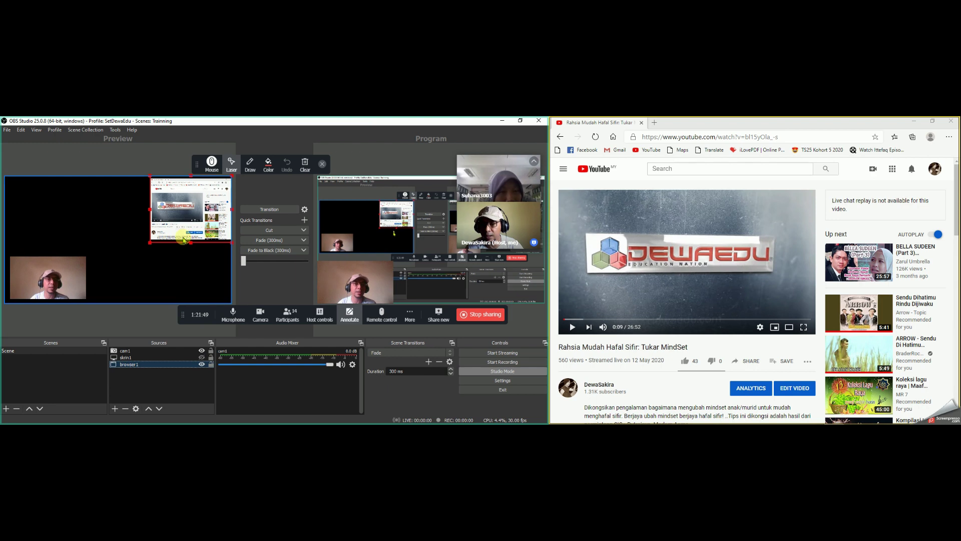
pyautogui.rightClick(183, 220)
pyautogui.moveTo(240, 284)
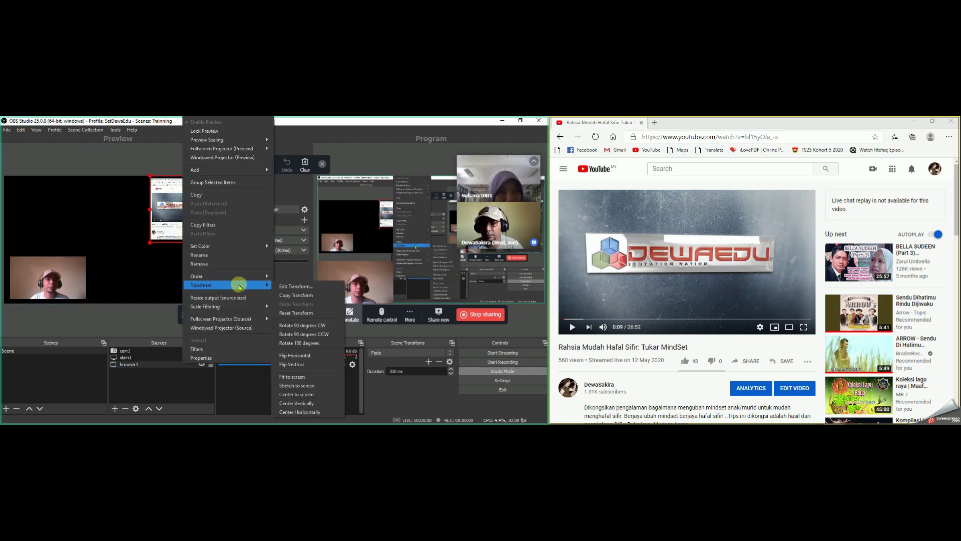
pyautogui.click(294, 376)
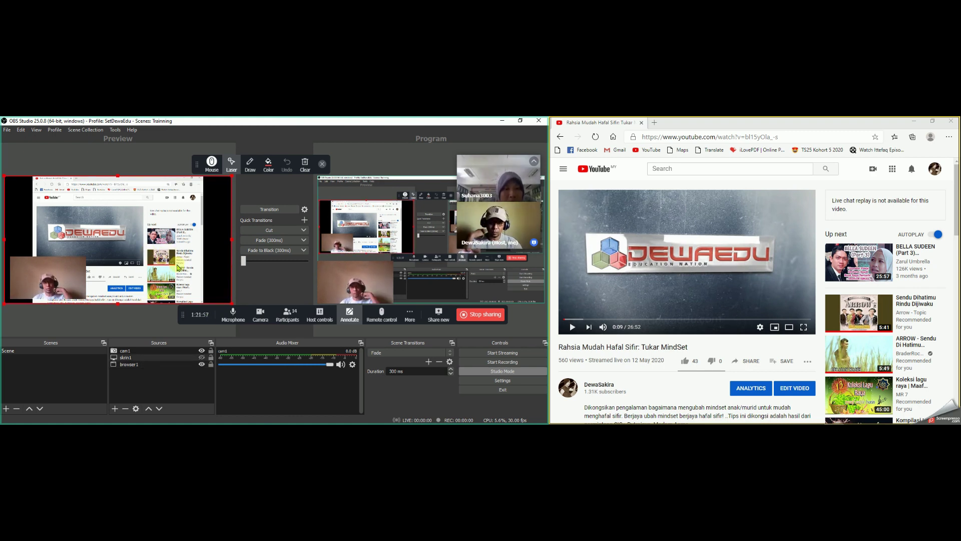
# Step: Show skrin1 again, lock and unlock the browser1 and skrin1 sources, and select browser1
pyautogui.click(202, 357)
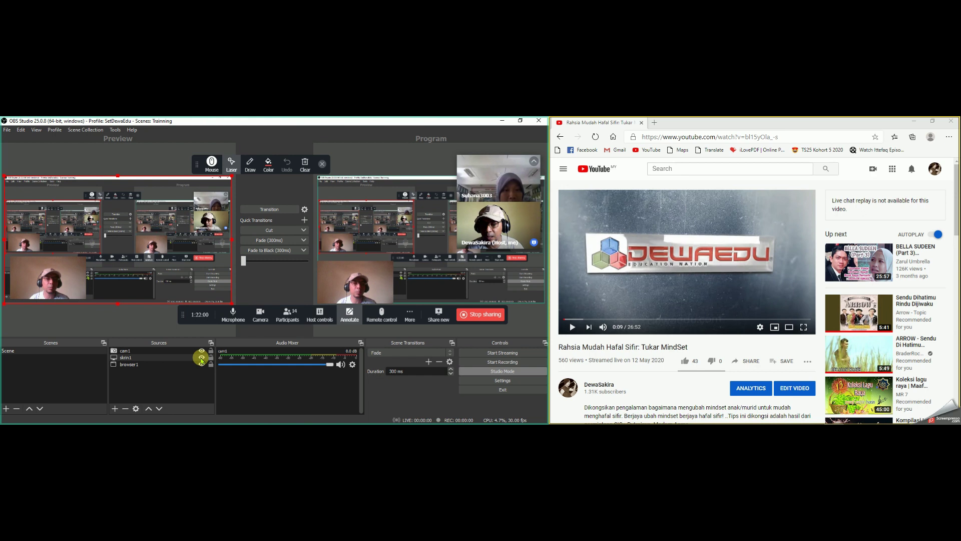
pyautogui.click(211, 365)
pyautogui.click(210, 357)
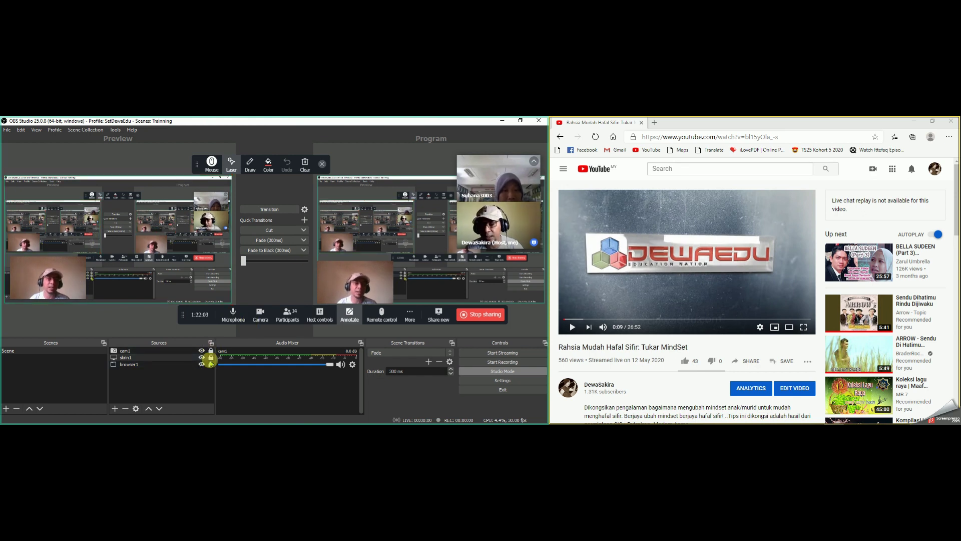
pyautogui.click(210, 357)
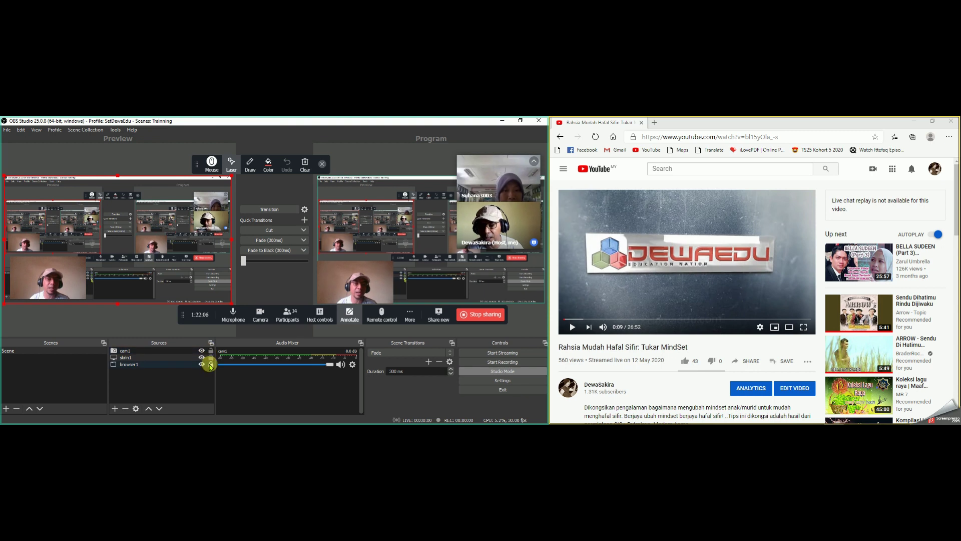
pyautogui.click(170, 381)
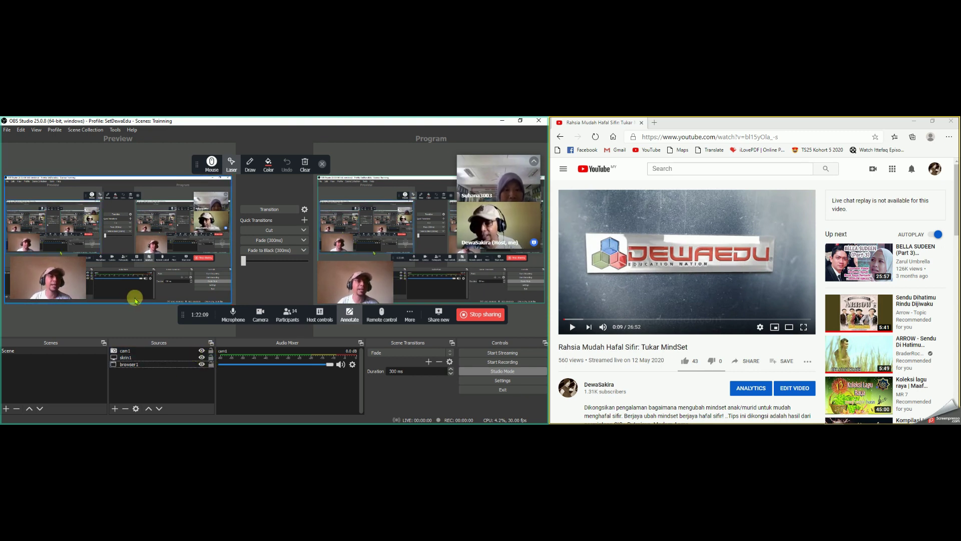
pyautogui.click(179, 365)
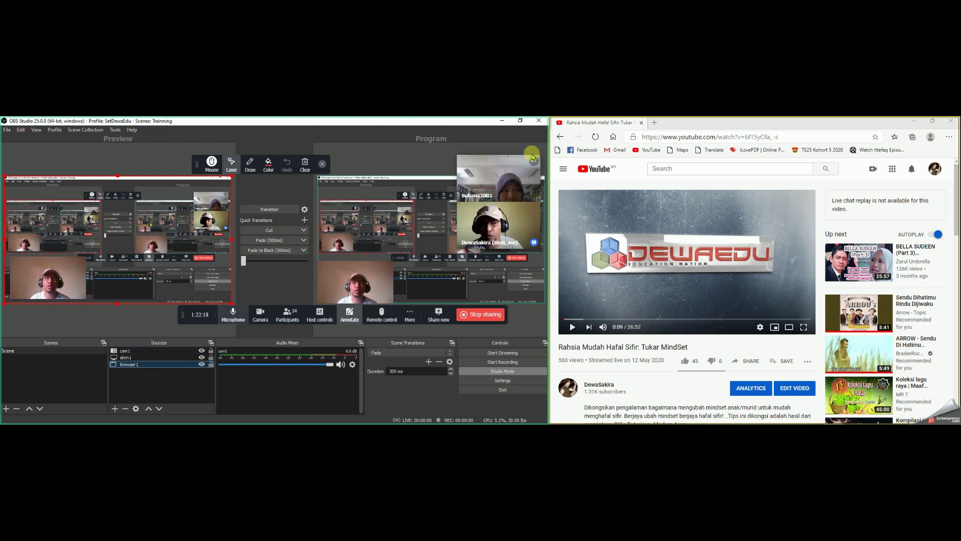
# Step: Hide skrin1 and play the YouTube video from about 4:45 to demonstrate the live browser1 window capture
pyautogui.click(202, 357)
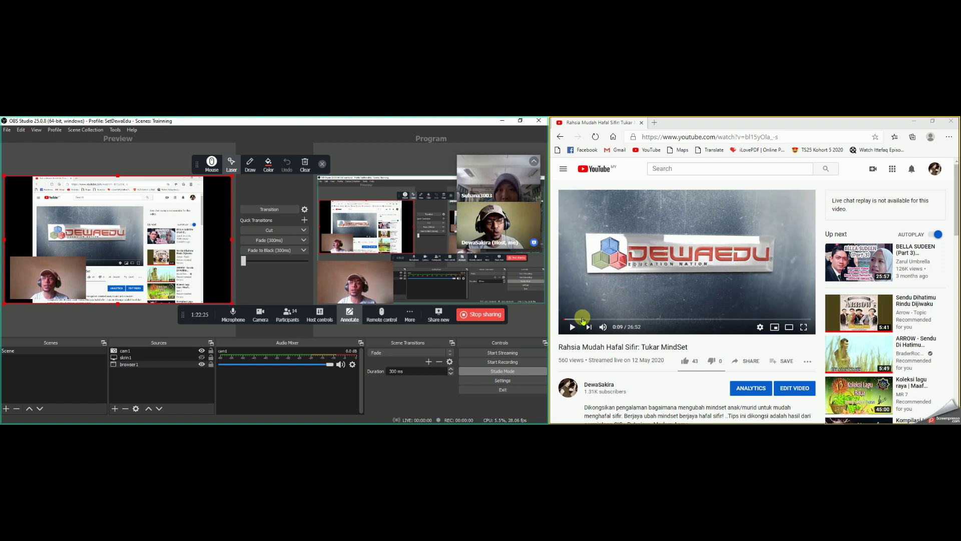
pyautogui.click(583, 318)
pyautogui.click(608, 320)
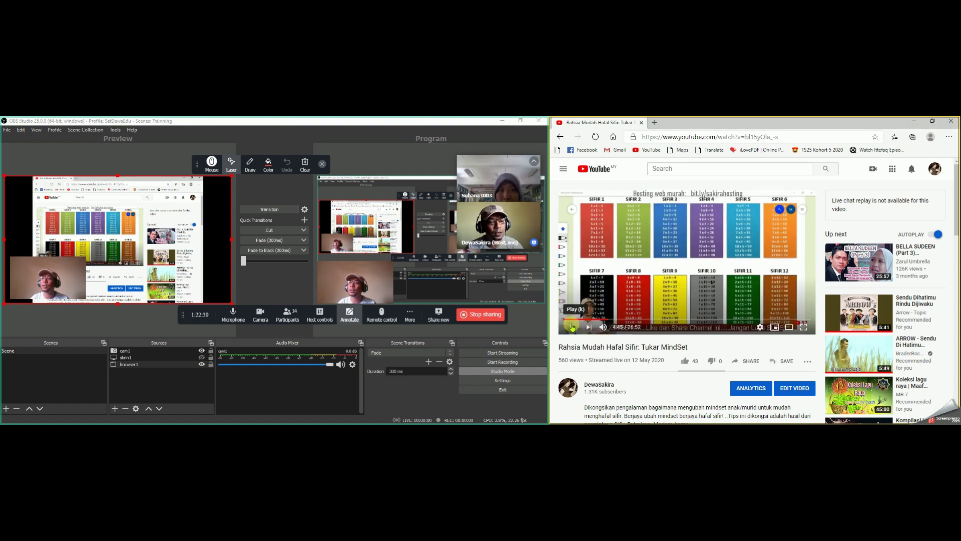
pyautogui.click(573, 327)
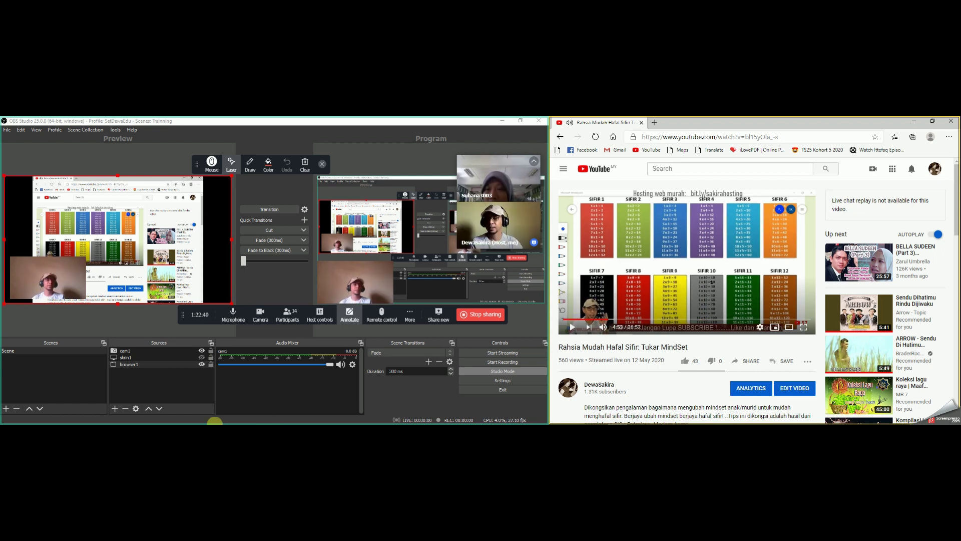
# Step: Add a Text (GDI+) source named TEKS1 and move the meeting toolbars clear of its dialogs
pyautogui.click(117, 409)
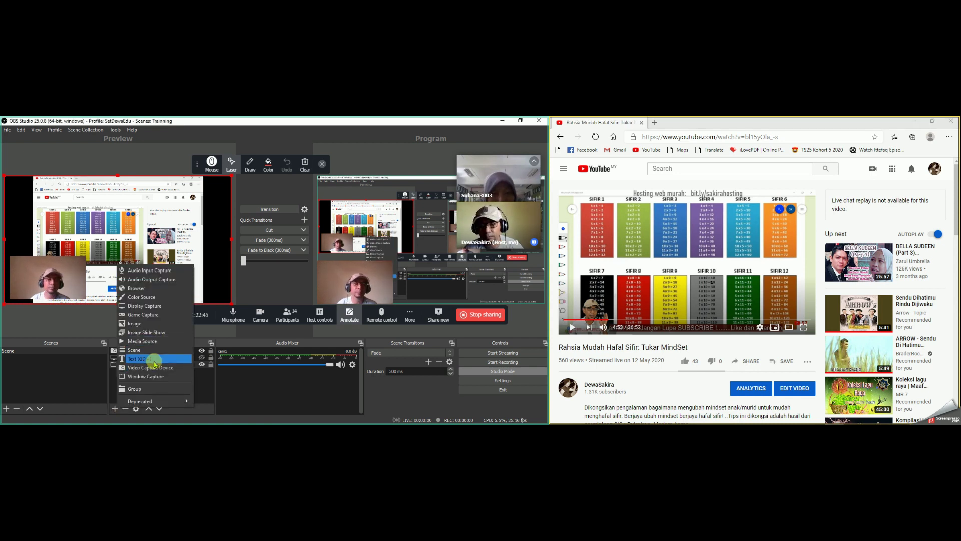
pyautogui.click(155, 364)
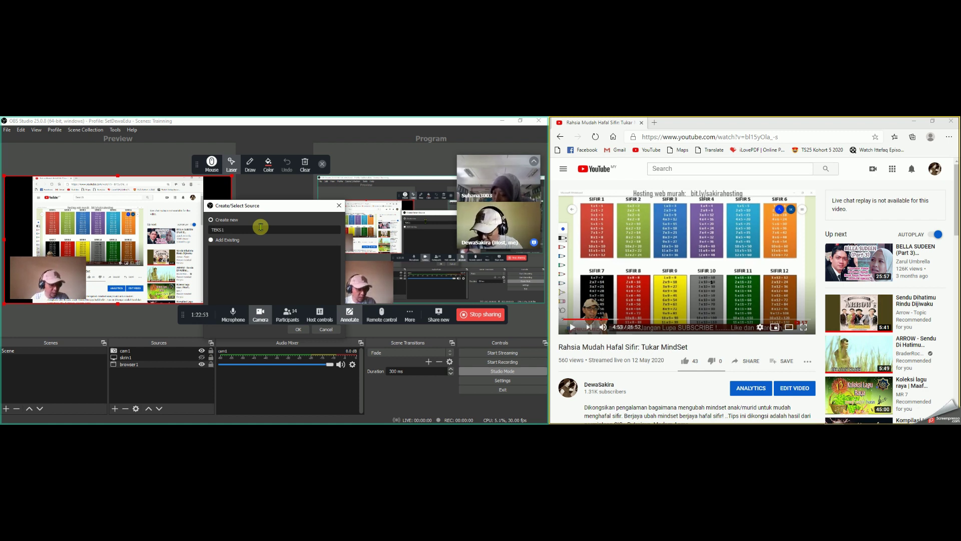
pyautogui.moveTo(180, 314); pyautogui.dragTo(170, 390)
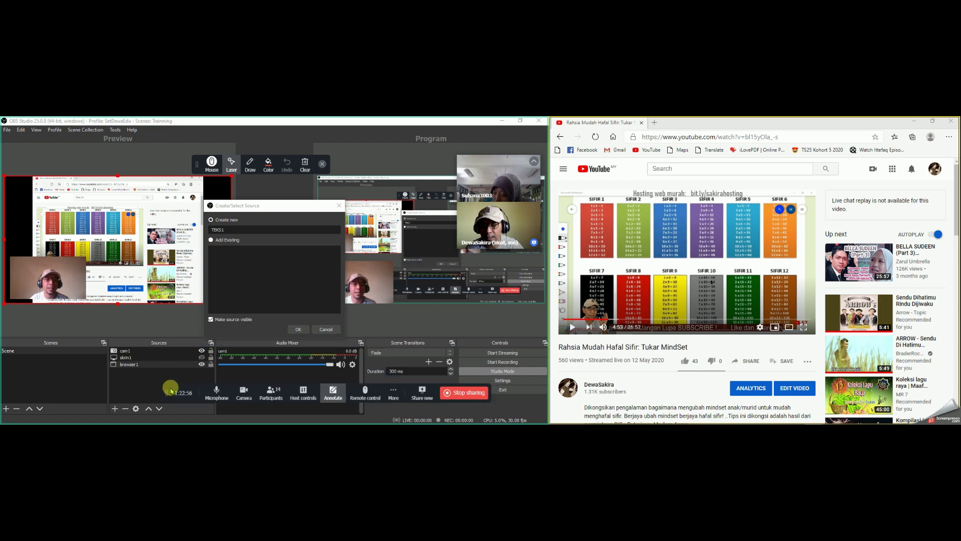
pyautogui.click(299, 329)
pyautogui.moveTo(158, 170); pyautogui.dragTo(106, 166)
pyautogui.moveTo(199, 172); pyautogui.dragTo(375, 153)
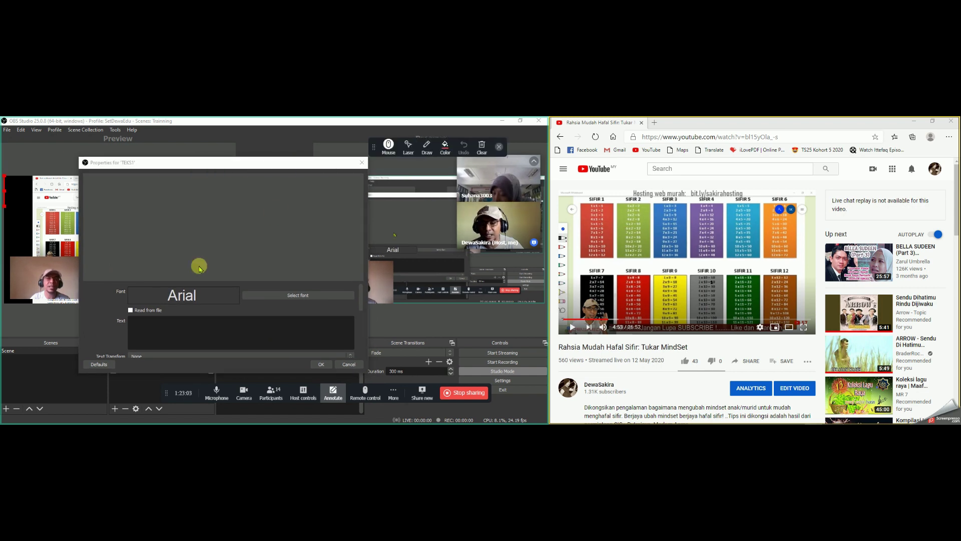
# Step: Enter "tutorial 1 obs" as the text of the TEKS1 source
pyautogui.click(184, 327)
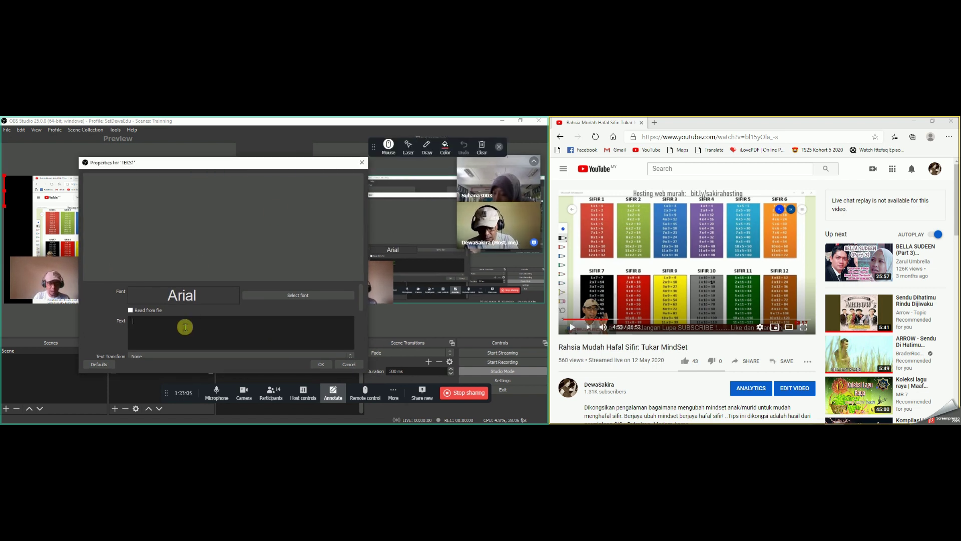
pyautogui.write('tutor')
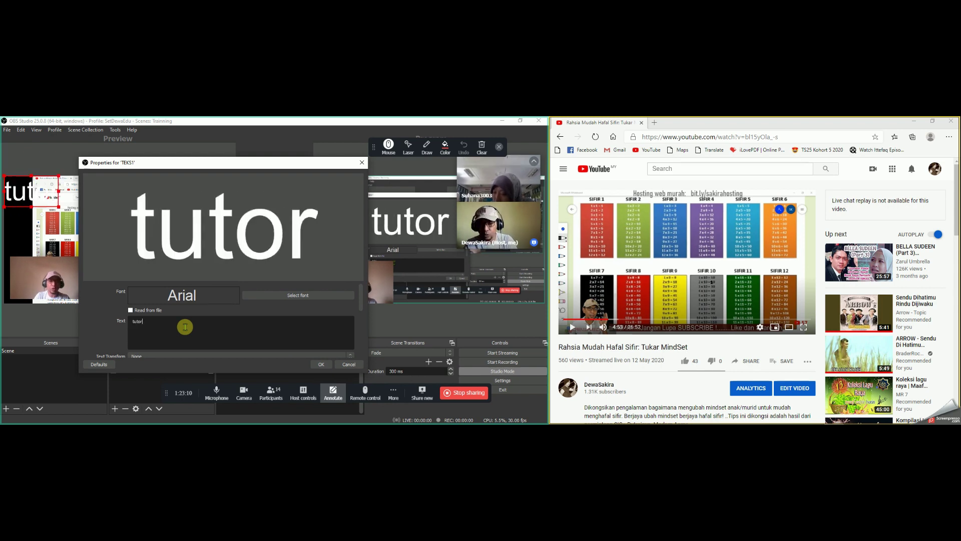
pyautogui.write('ial 1')
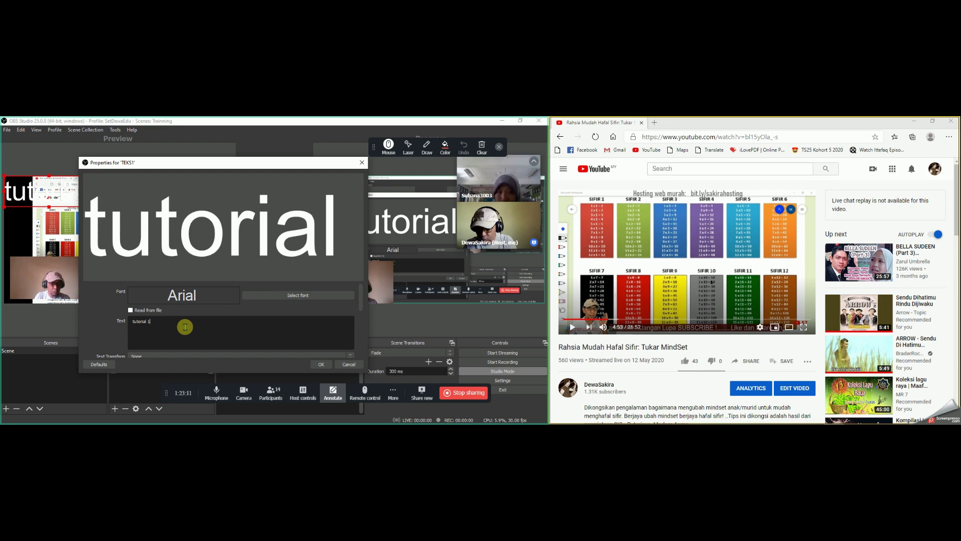
pyautogui.write(' obs')
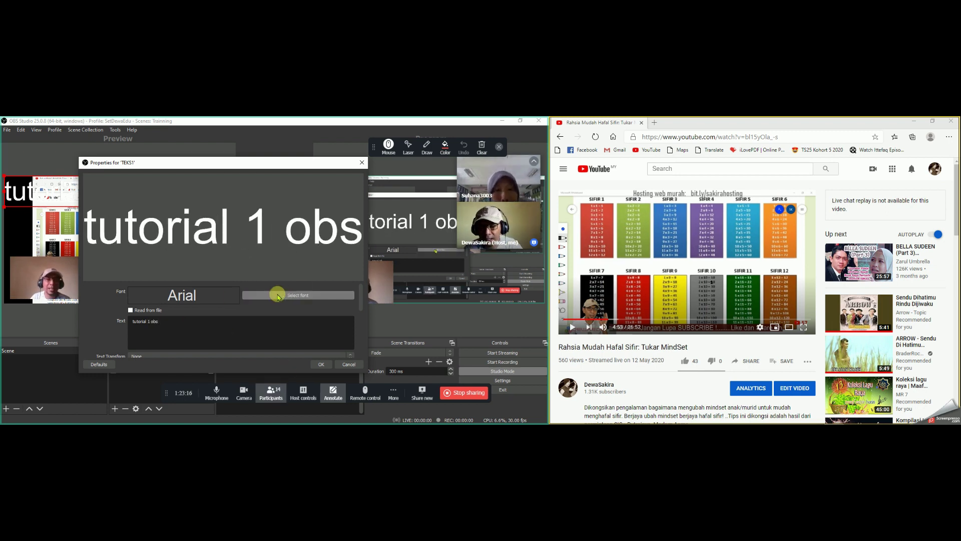
# Step: Set the TEKS1 text colour to orange #ffaa00 and accept the source properties
pyautogui.scroll(-3, 317, 328)
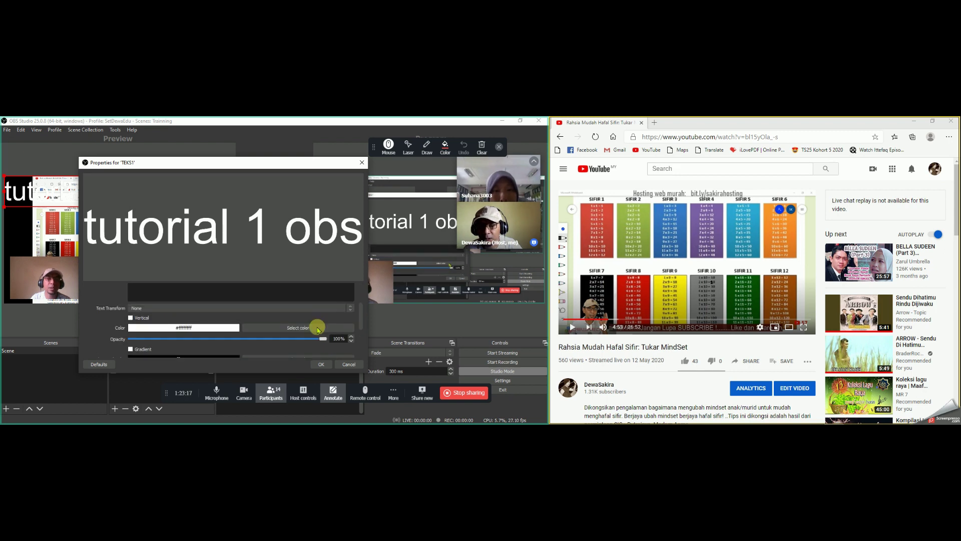
pyautogui.scroll(3, 283, 305)
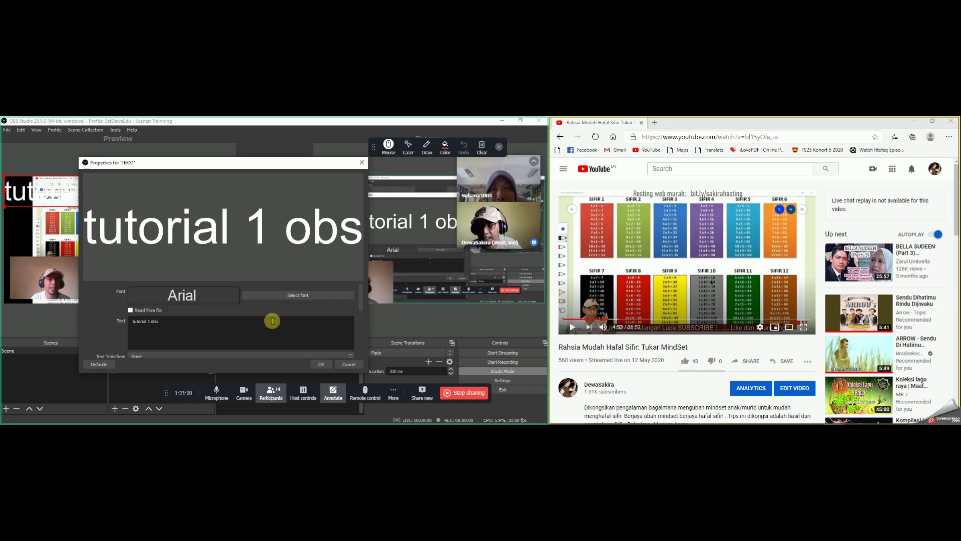
pyautogui.scroll(-3, 272, 320)
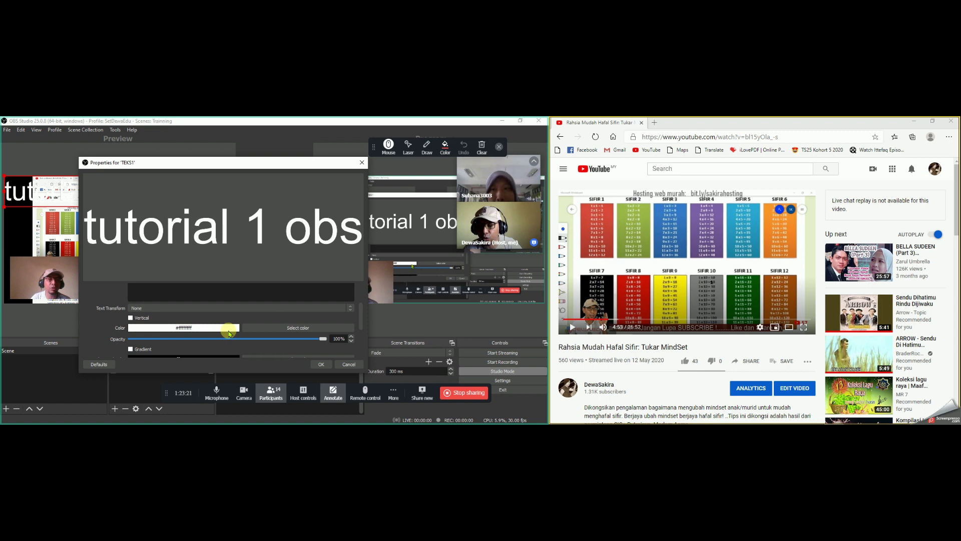
pyautogui.click(266, 330)
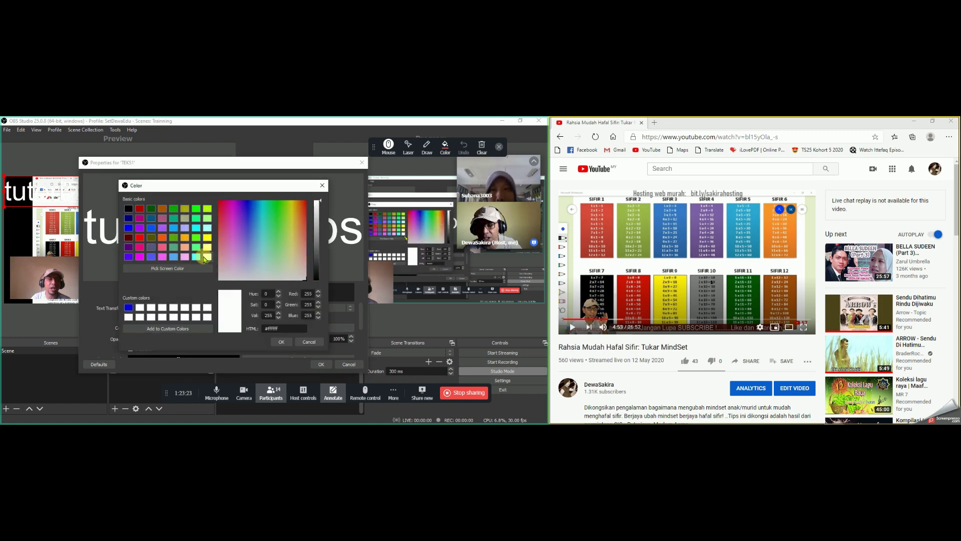
pyautogui.click(184, 239)
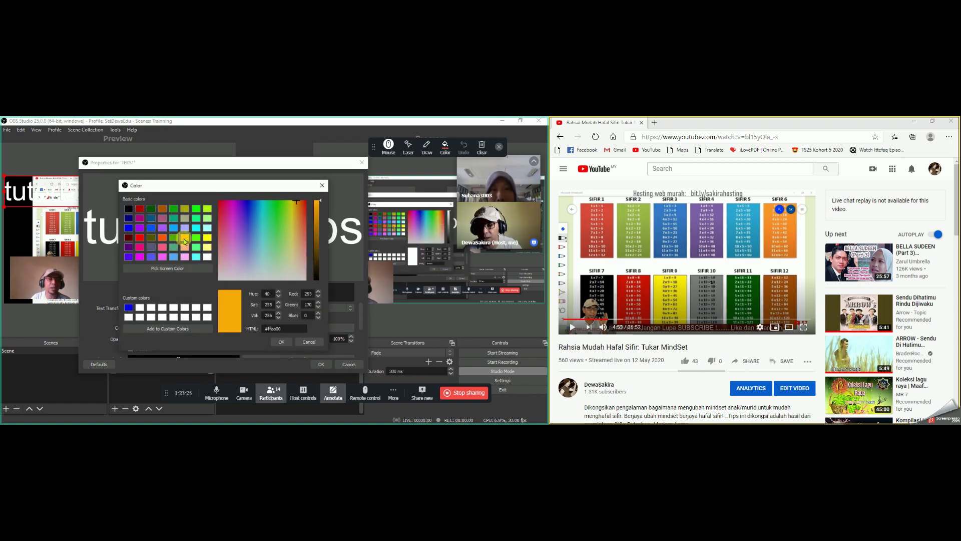
pyautogui.click(279, 341)
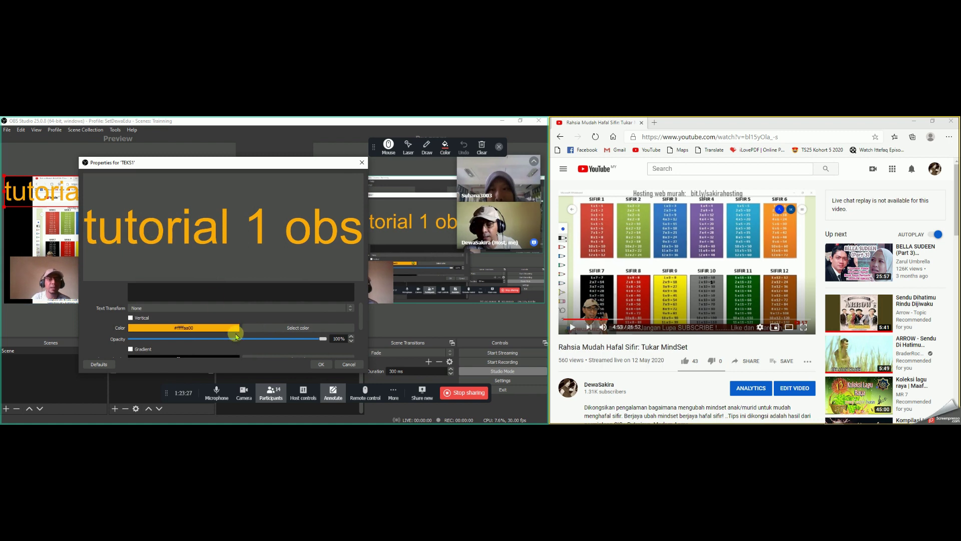
pyautogui.scroll(-1, 261, 343)
pyautogui.scroll(-2, 200, 328)
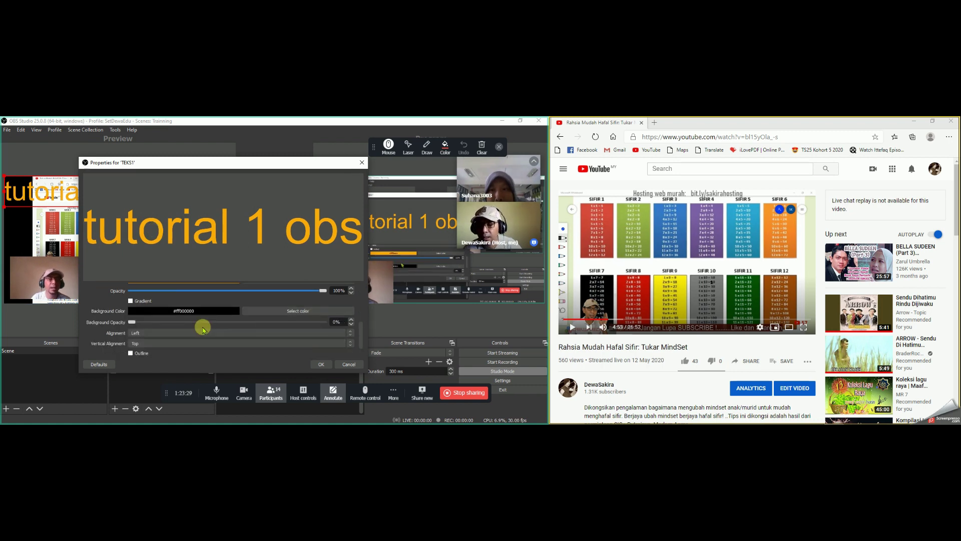
pyautogui.click(321, 364)
# Step: Shrink the TEKS1 text and place it along the bottom edge of the preview canvas, beside the webcam image
pyautogui.moveTo(76, 198); pyautogui.dragTo(106, 255)
pyautogui.moveTo(186, 257); pyautogui.dragTo(134, 296)
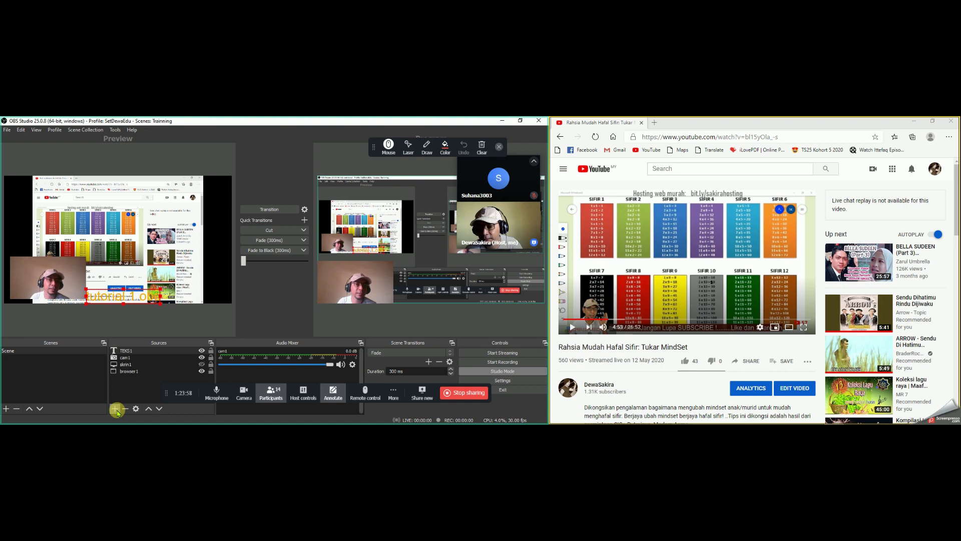
# Step: Display the list of source types that can be added, and pause the YouTube video at 0:05
pyautogui.click(116, 409)
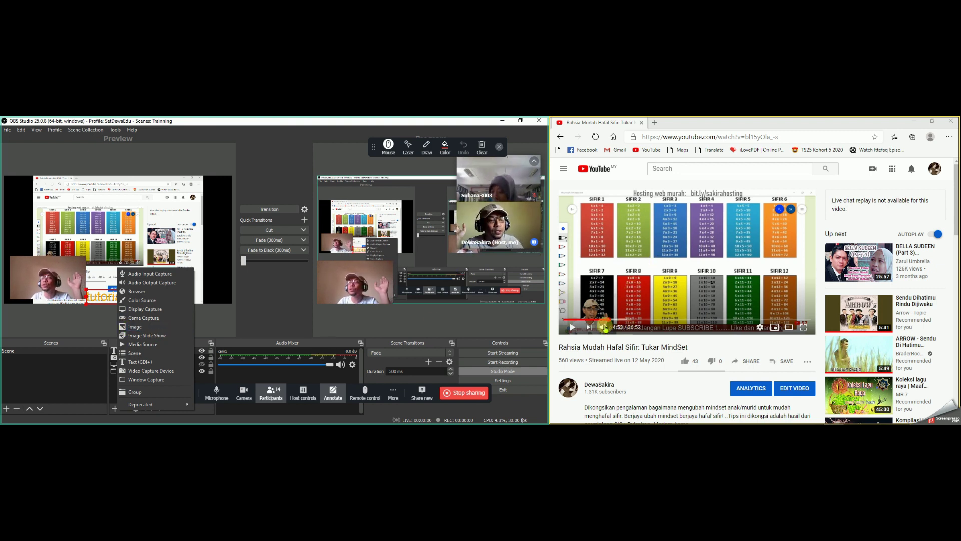
pyautogui.click(140, 405)
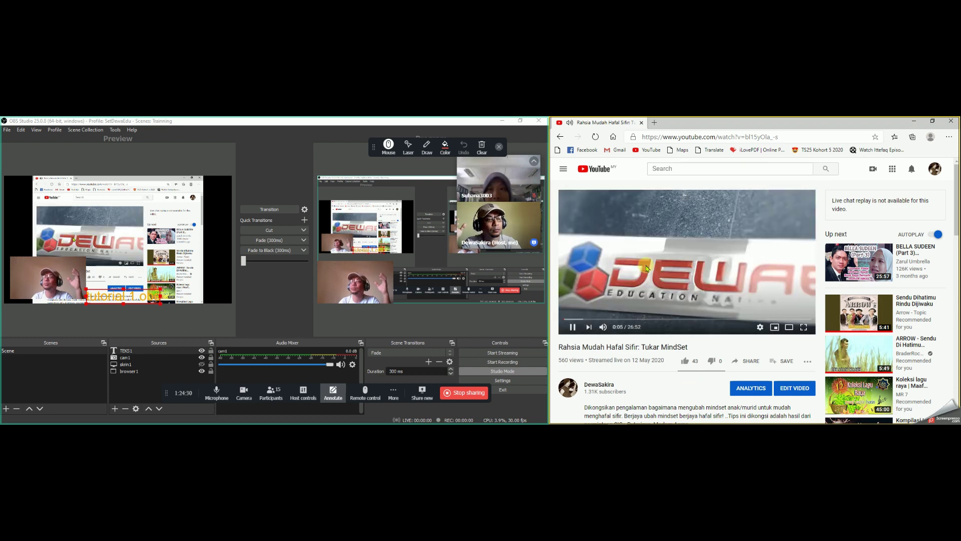
pyautogui.click(660, 293)
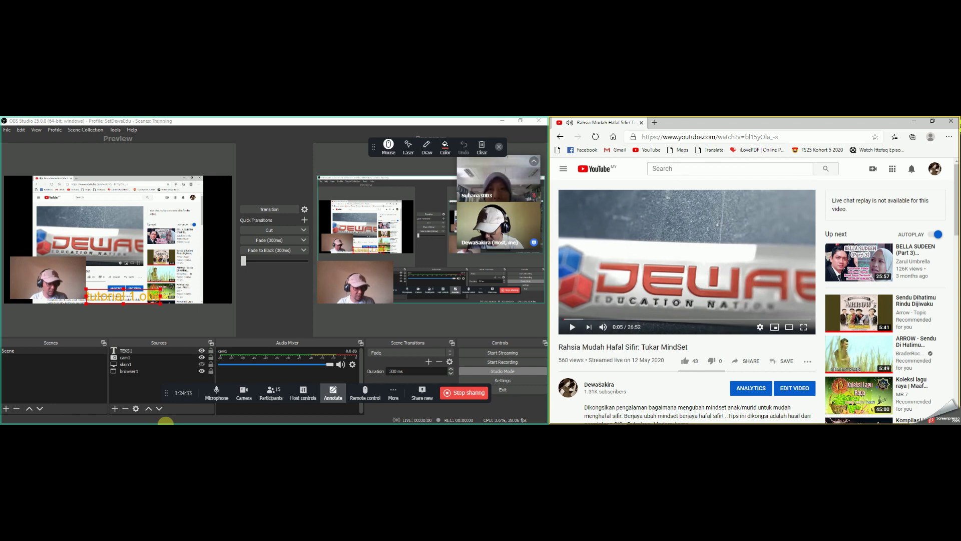
pyautogui.click(183, 423)
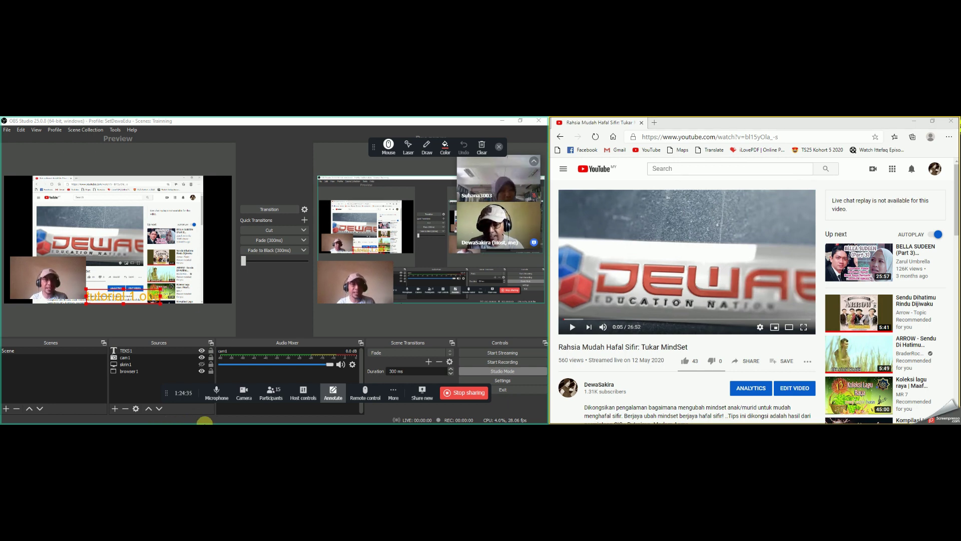
pyautogui.press('super')
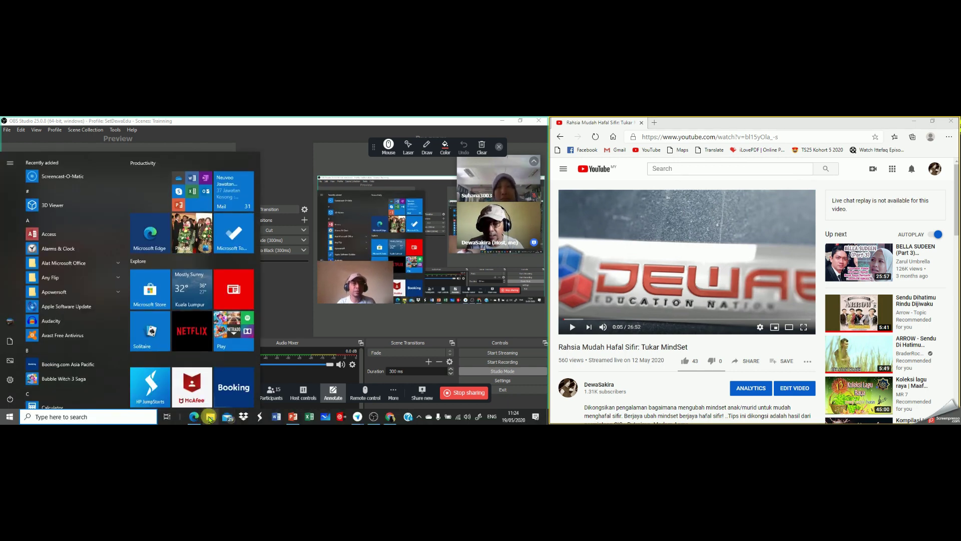
pyautogui.click(209, 417)
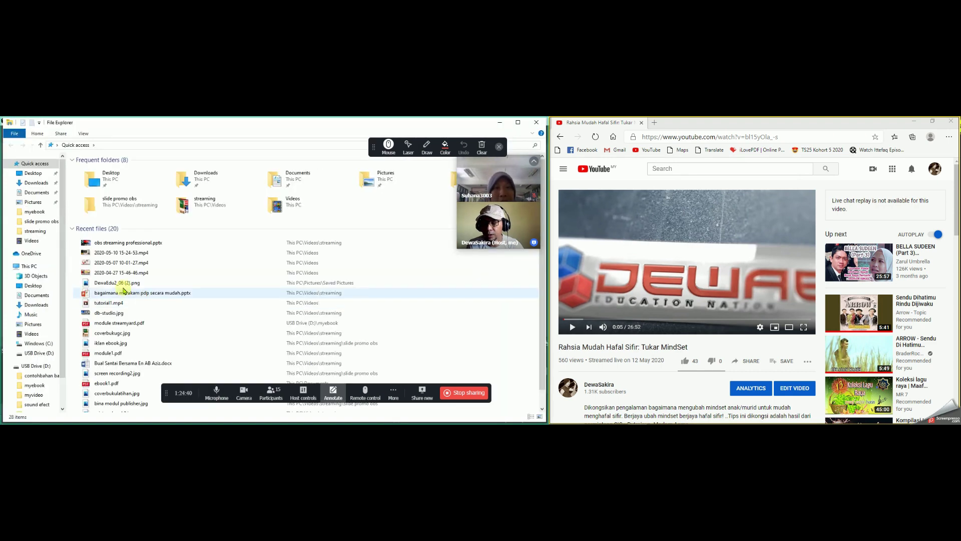
pyautogui.click(33, 240)
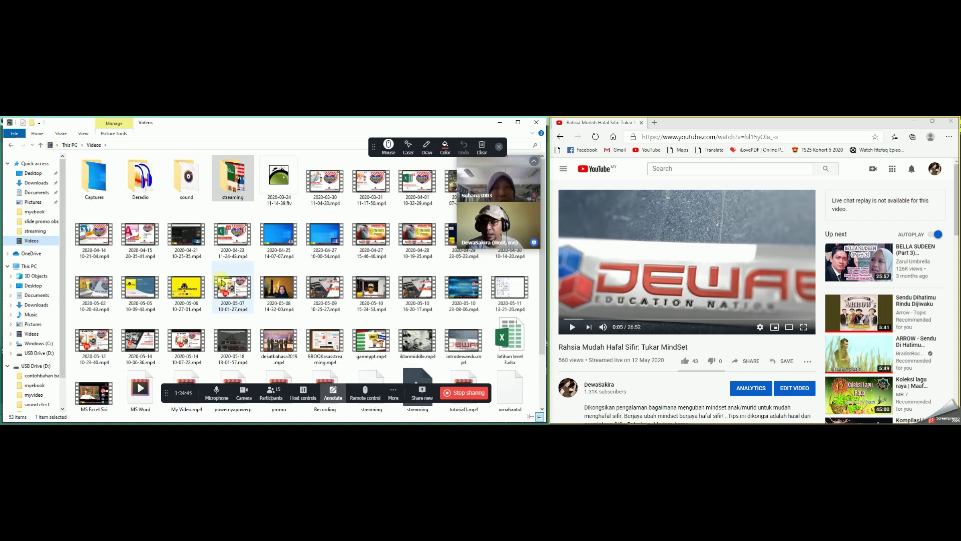
pyautogui.click(324, 292)
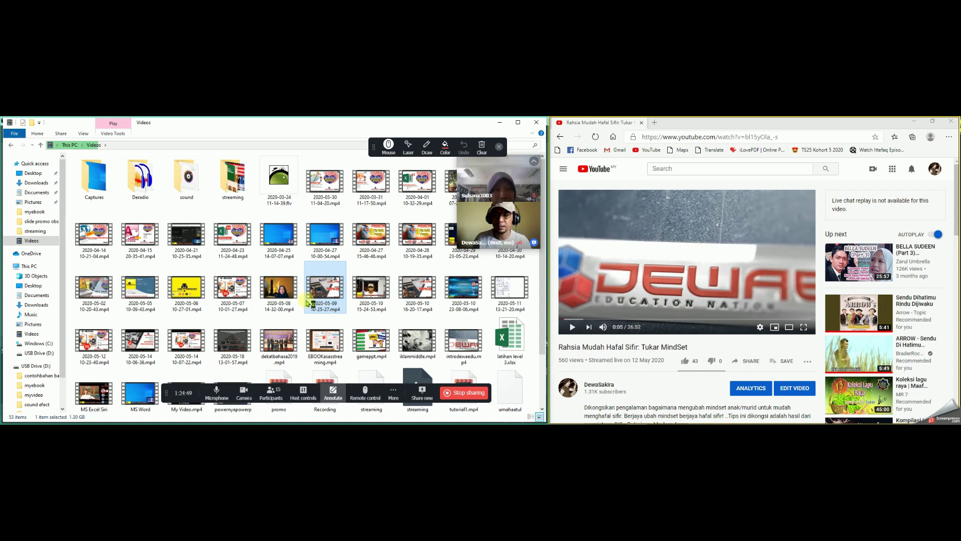
pyautogui.click(312, 304)
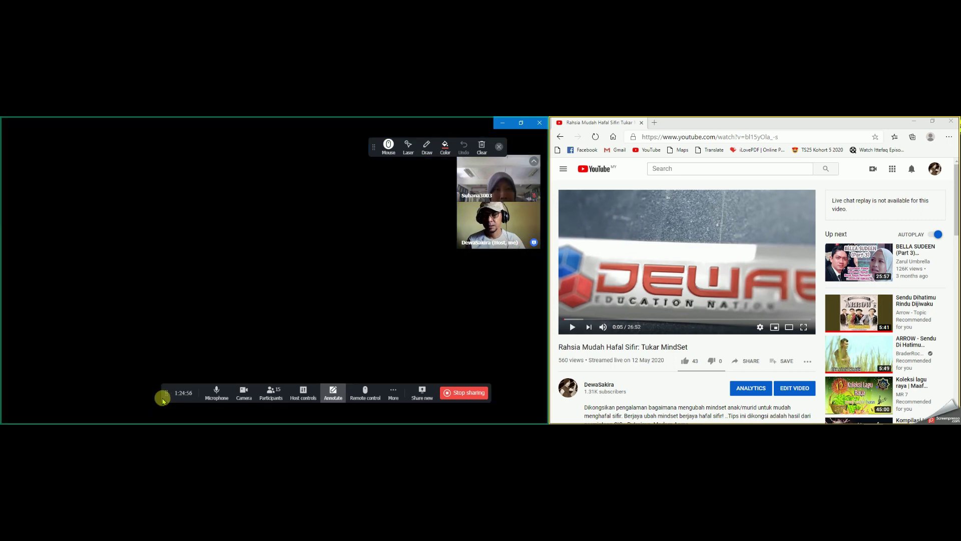
pyautogui.moveTo(164, 399); pyautogui.dragTo(88, 153)
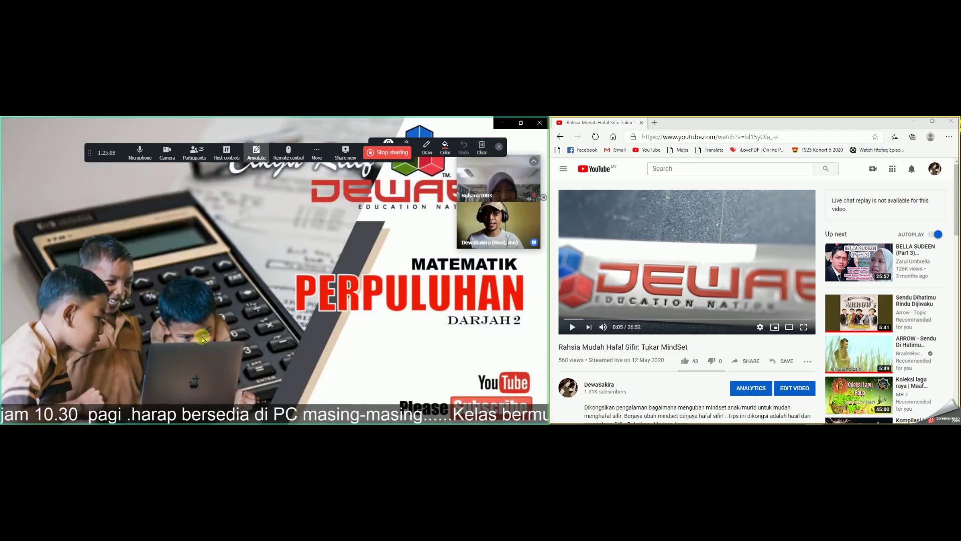
pyautogui.moveTo(134, 290)
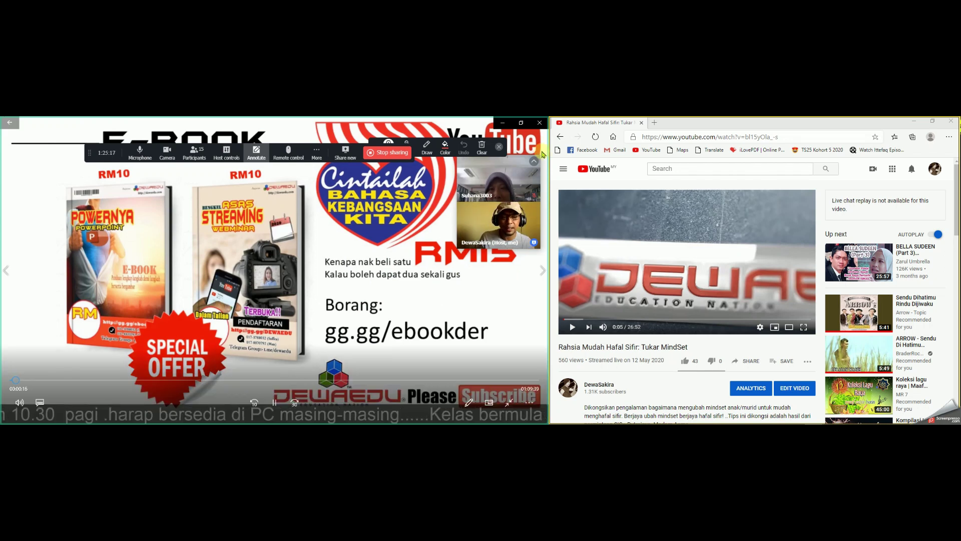
pyautogui.click(539, 126)
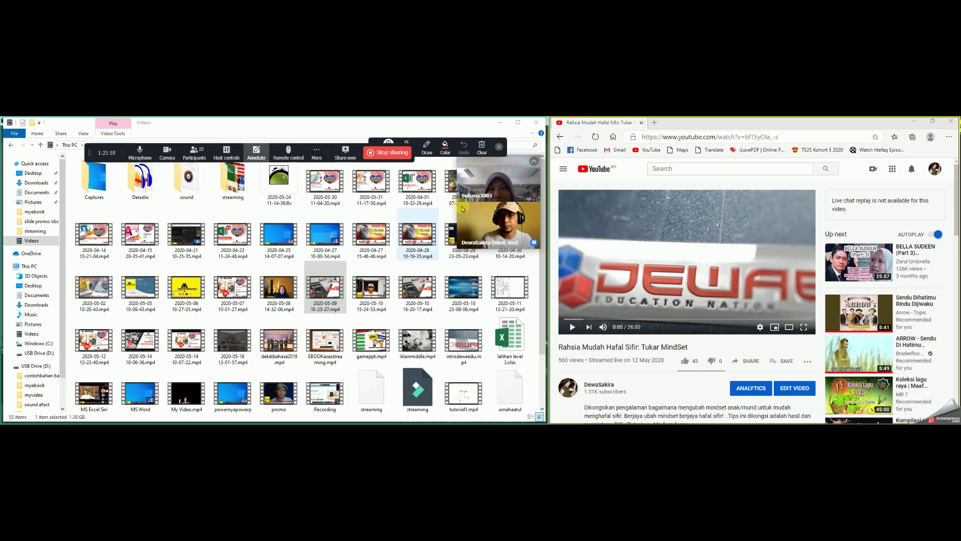
pyautogui.click(499, 122)
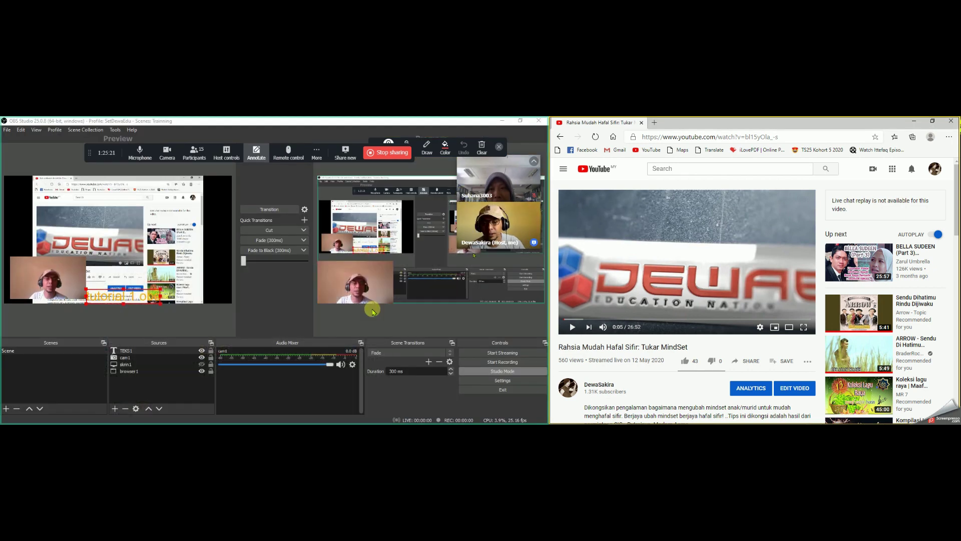
# Step: Switch to File Explorer and open the slide promo obs folder inside streaming to view its images
pyautogui.click(131, 379)
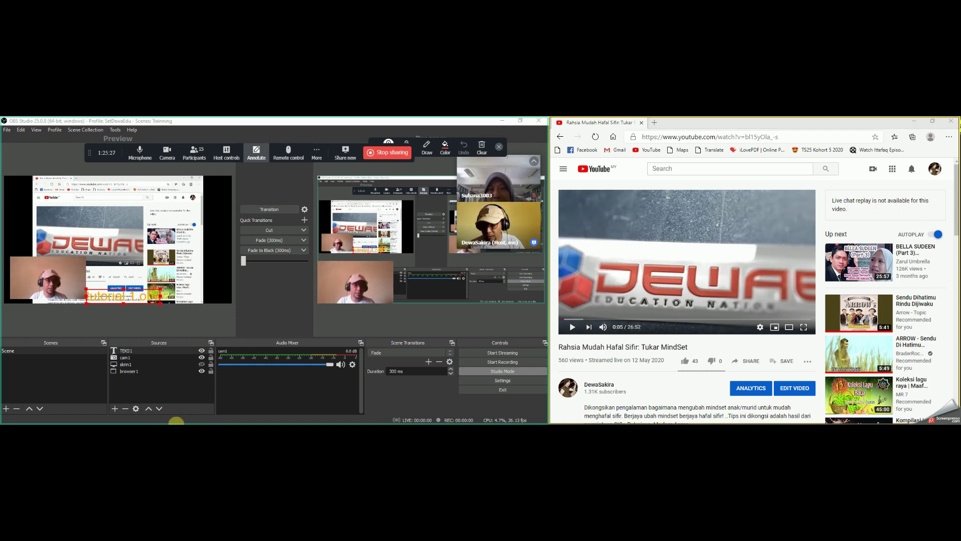
pyautogui.press('super')
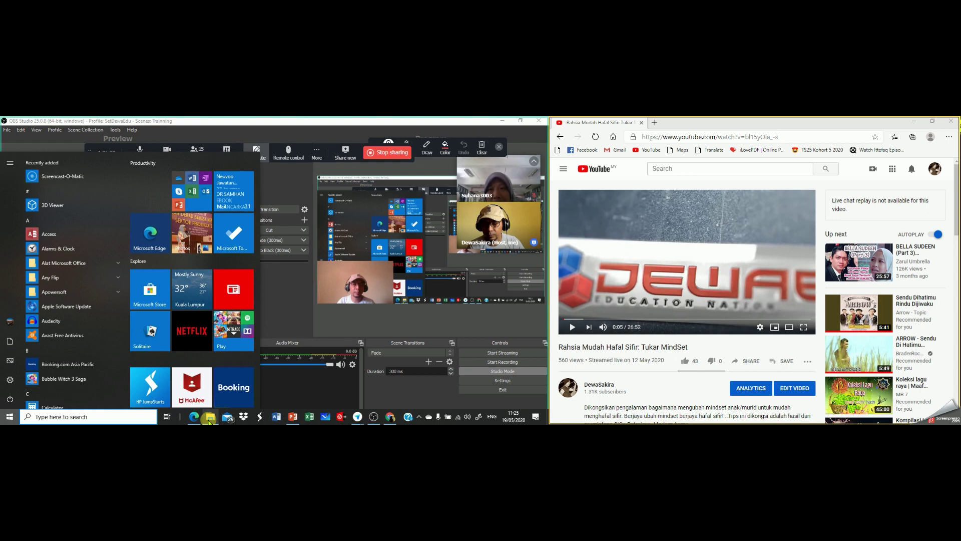
pyautogui.click(209, 416)
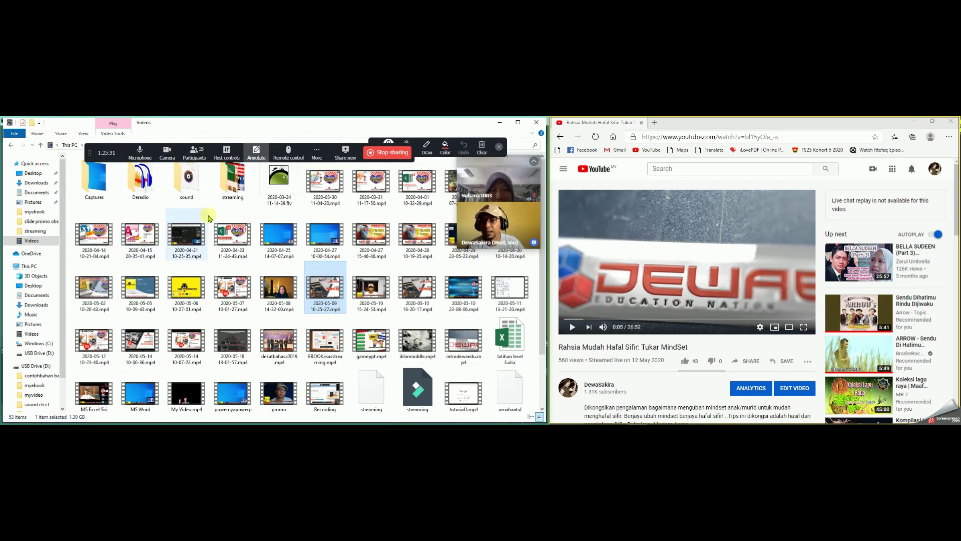
pyautogui.doubleClick(238, 192)
pyautogui.click(95, 168)
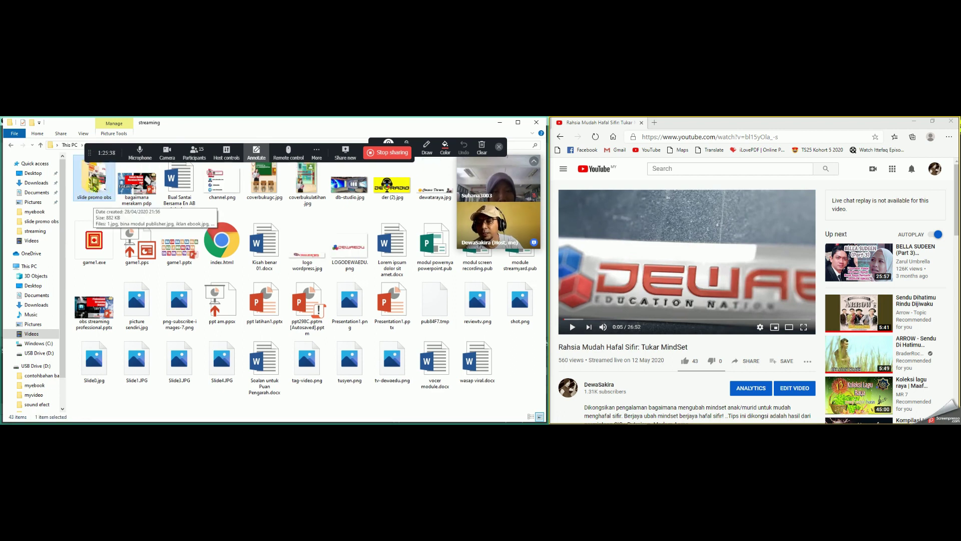
pyautogui.doubleClick(90, 193)
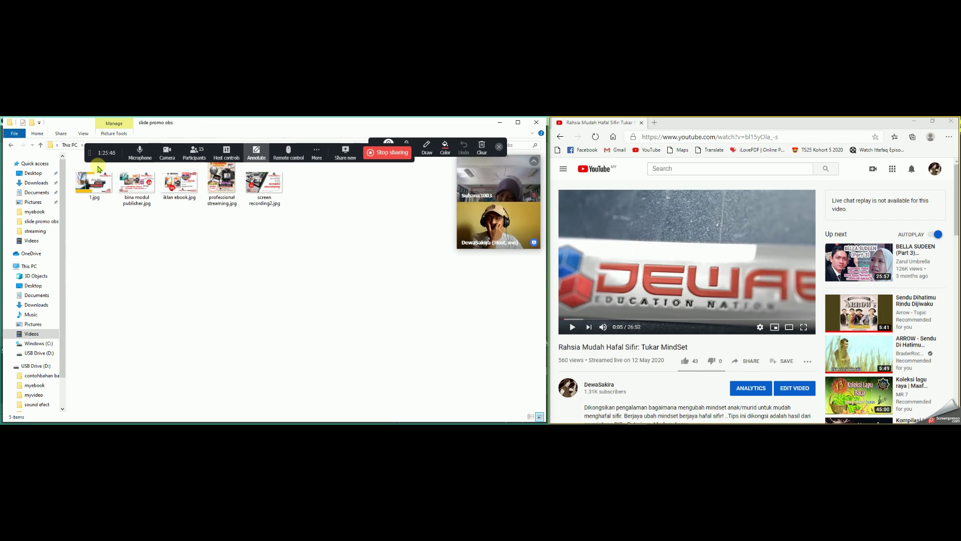
pyautogui.moveTo(92, 156); pyautogui.dragTo(96, 250)
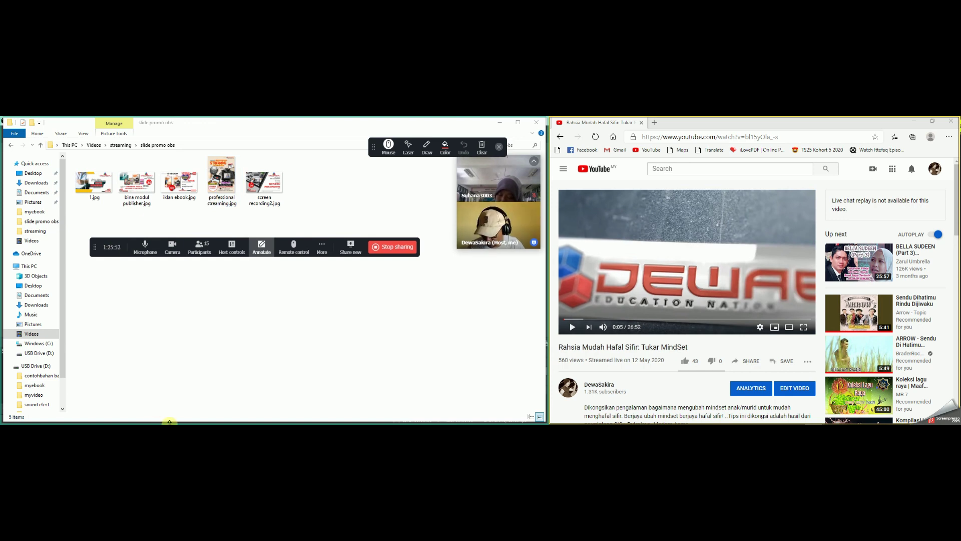
# Step: Return to OBS Studio and add a new Image Slide Show source named slide1
pyautogui.press('super')
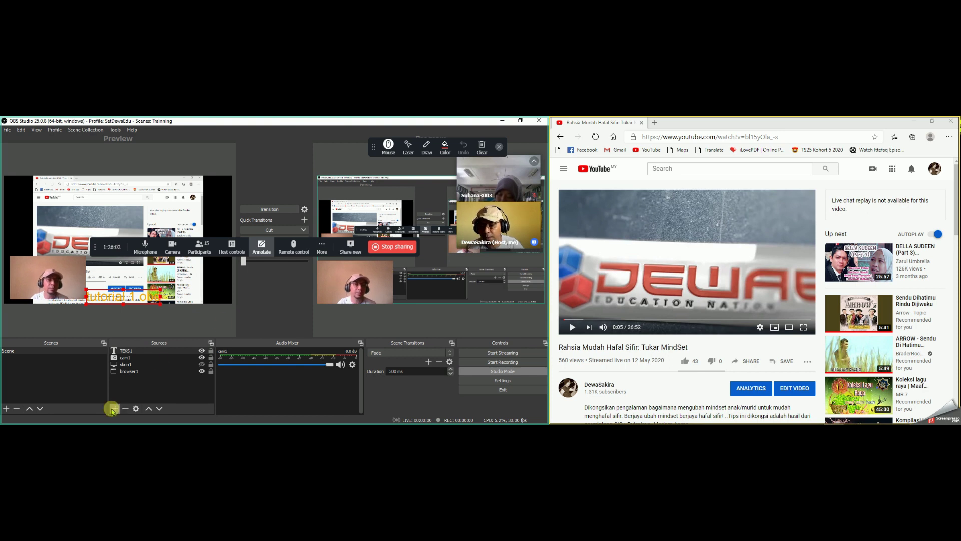
pyautogui.click(116, 409)
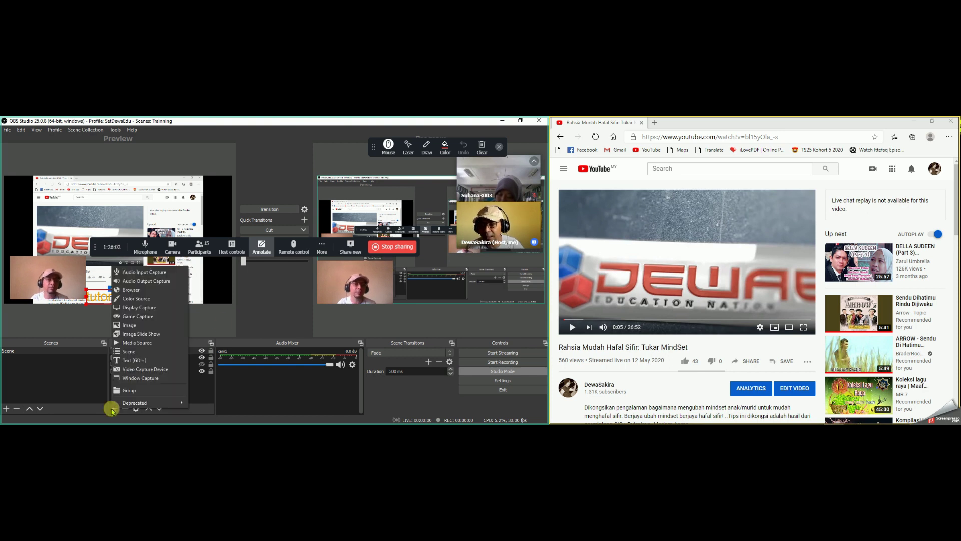
pyautogui.click(150, 334)
pyautogui.moveTo(282, 206); pyautogui.dragTo(112, 161)
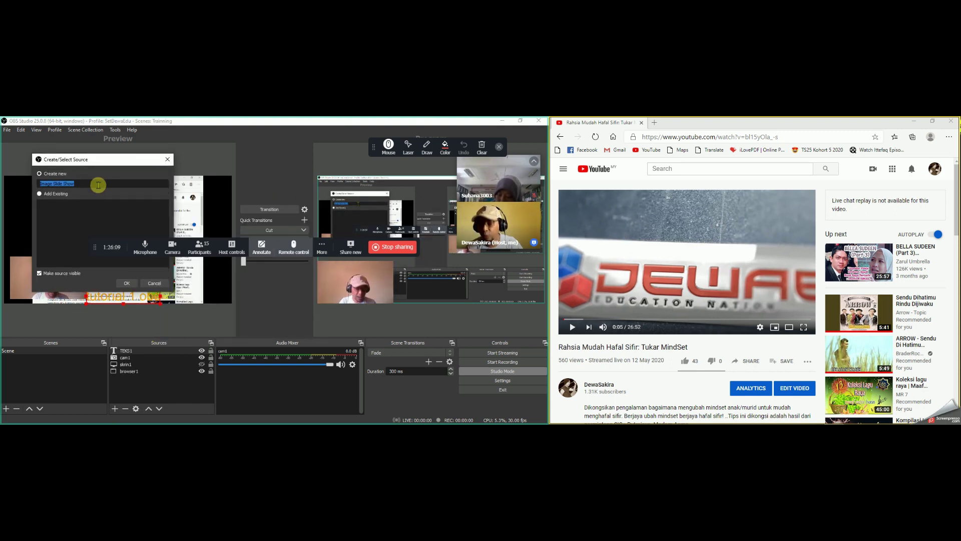
pyautogui.write('slide 1')
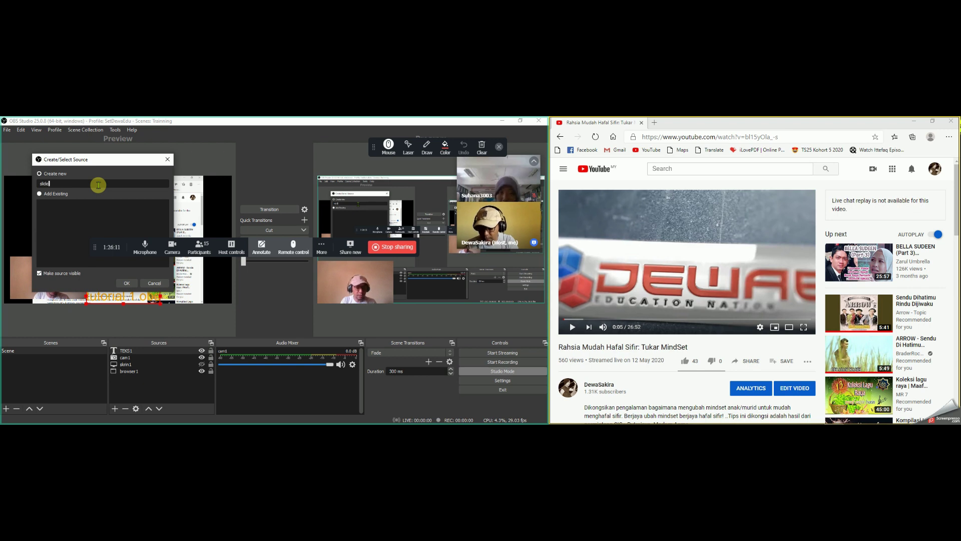
pyautogui.click(127, 283)
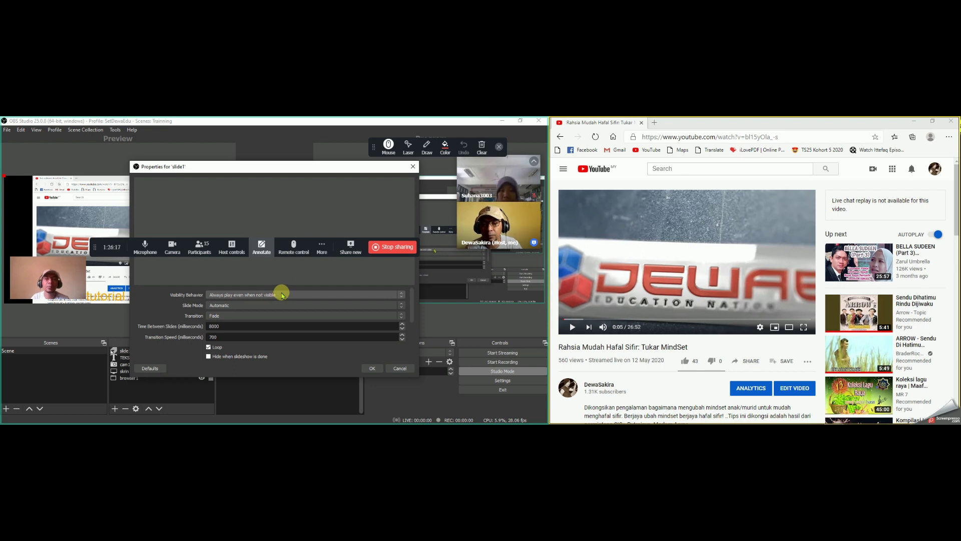
# Step: Look over the slide1 slide show options and try the Swipe transition, setting it back to Fade
pyautogui.moveTo(257, 167); pyautogui.dragTo(237, 214)
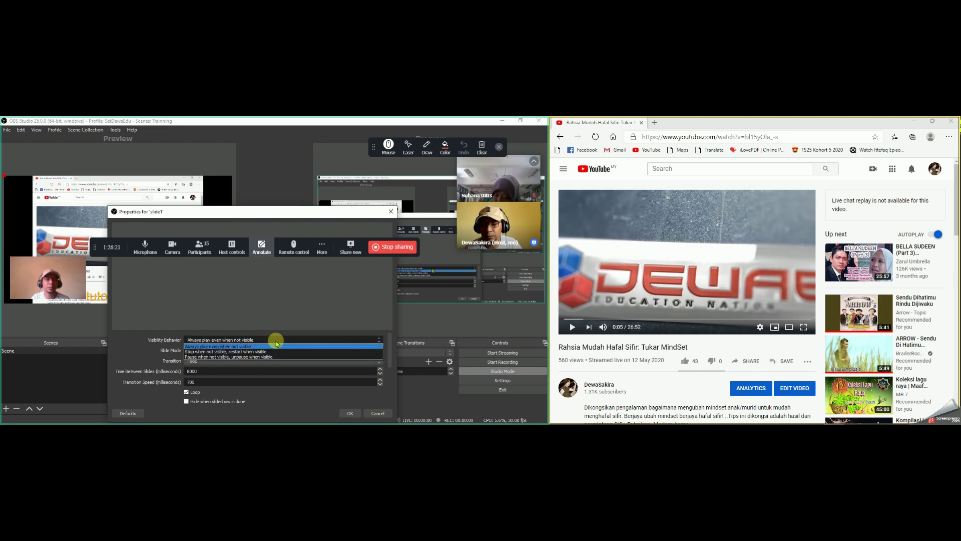
pyautogui.scroll(-3, 270, 358)
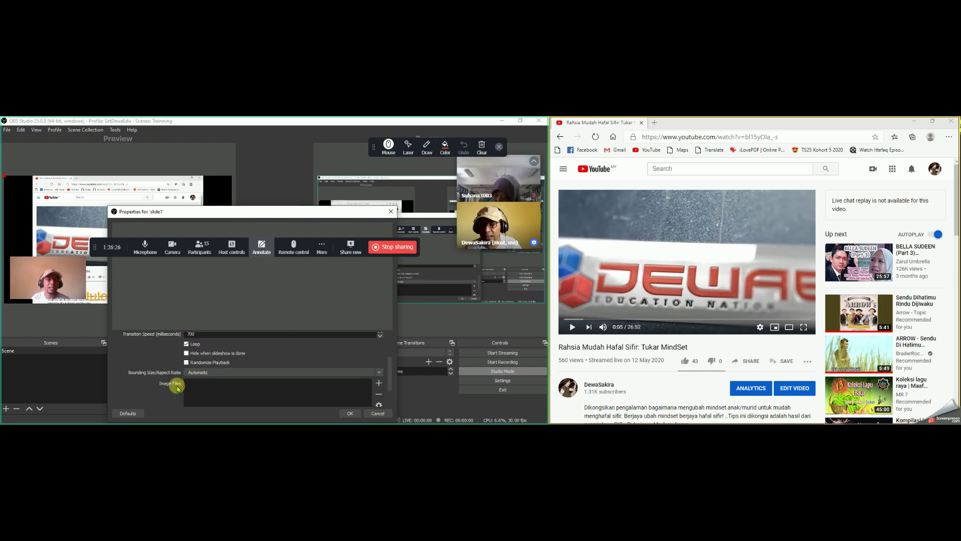
pyautogui.moveTo(206, 211); pyautogui.dragTo(200, 156)
pyautogui.scroll(2, 276, 319)
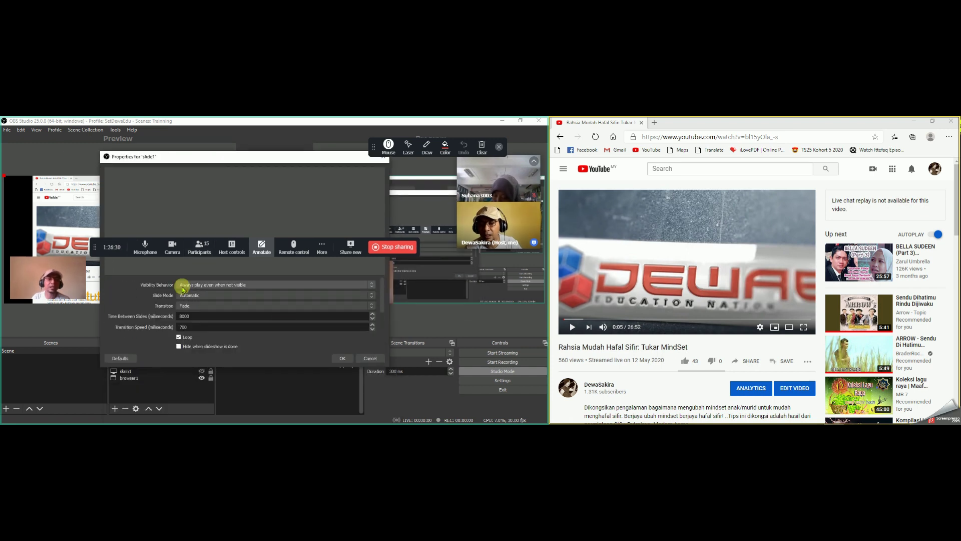
pyautogui.click(196, 306)
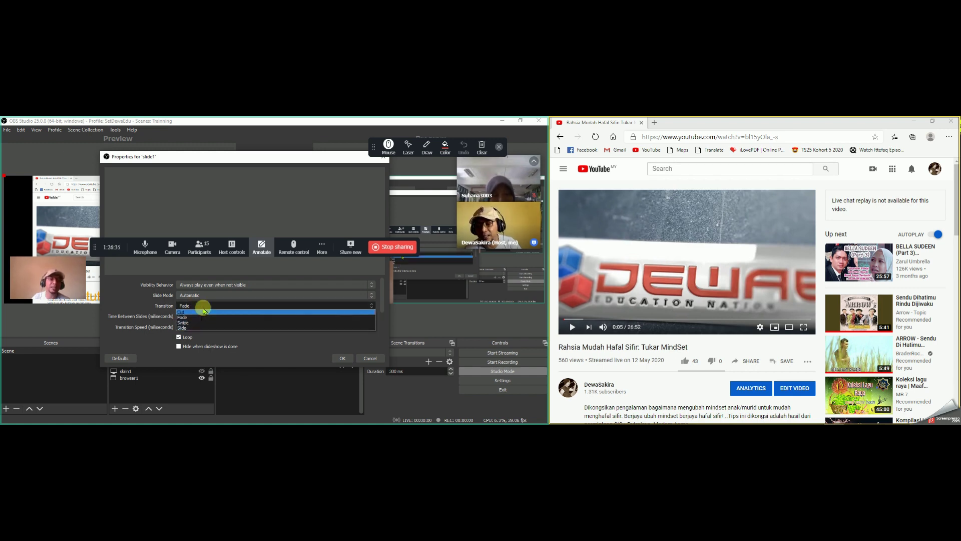
pyautogui.click(208, 306)
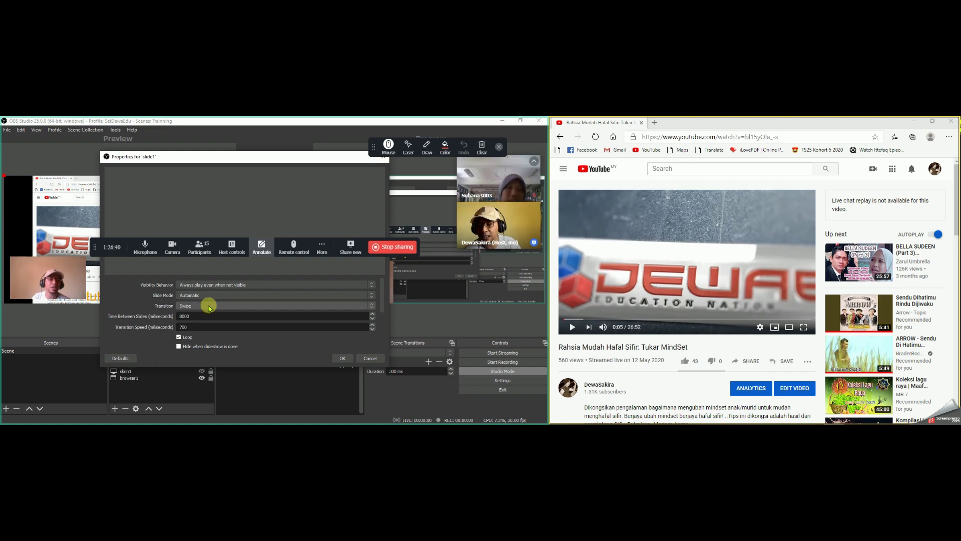
pyautogui.click(209, 305)
pyautogui.click(206, 318)
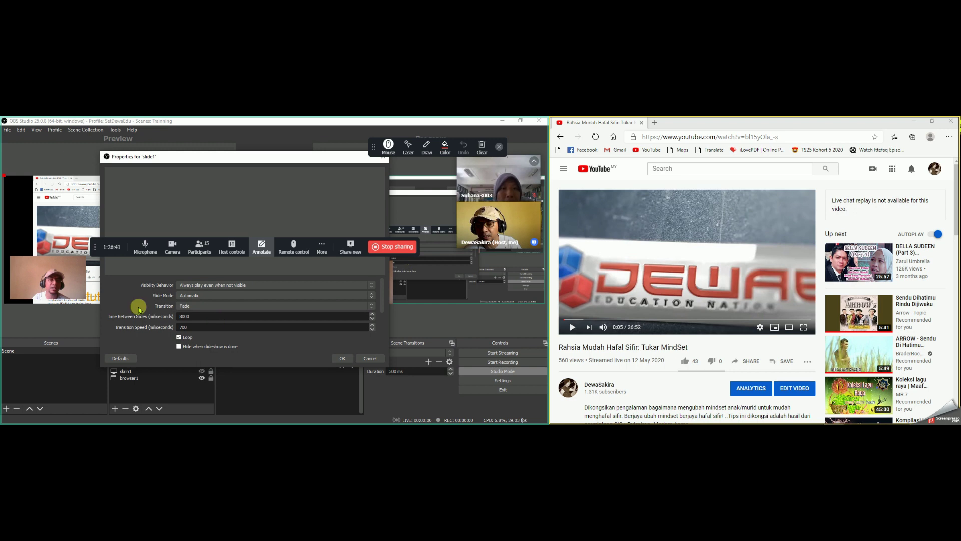
pyautogui.scroll(-5, 152, 308)
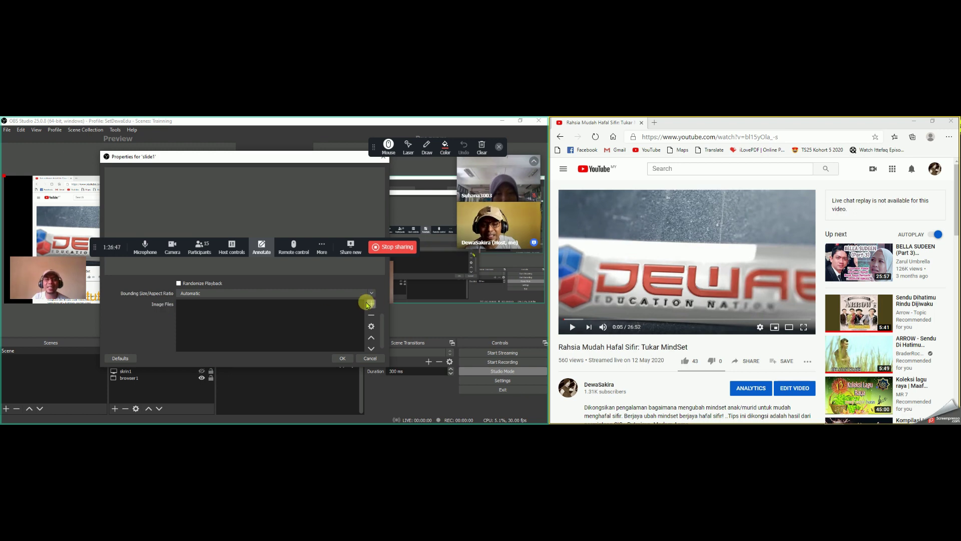
pyautogui.click(371, 304)
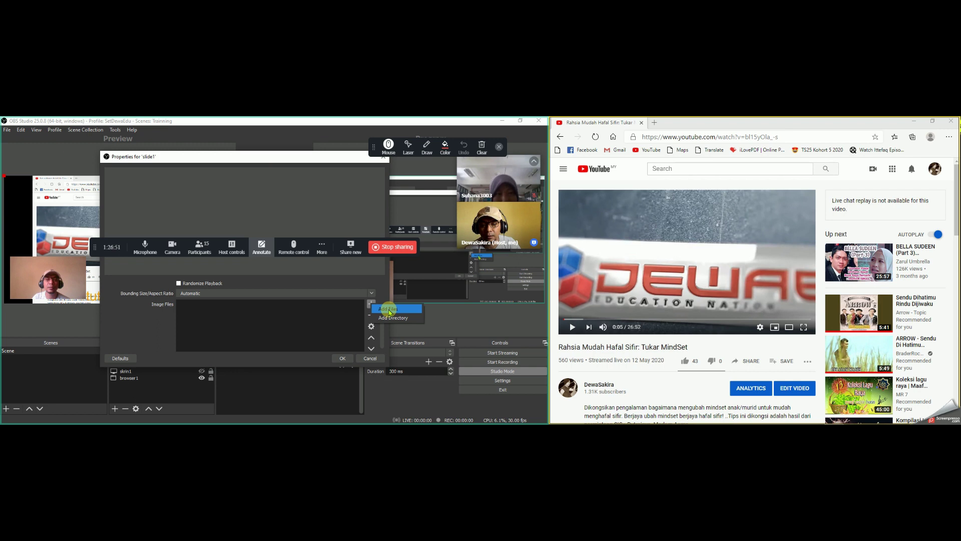
pyautogui.click(389, 310)
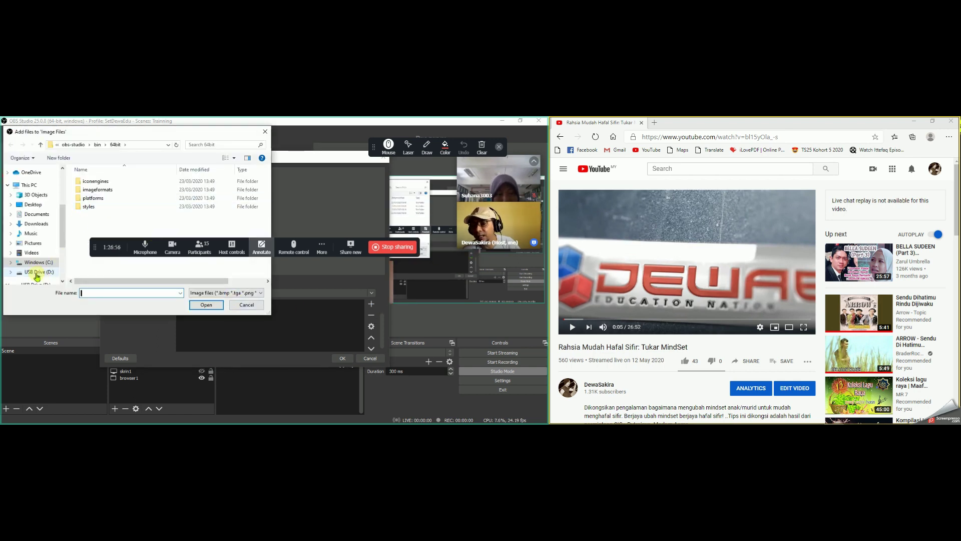
pyautogui.click(32, 253)
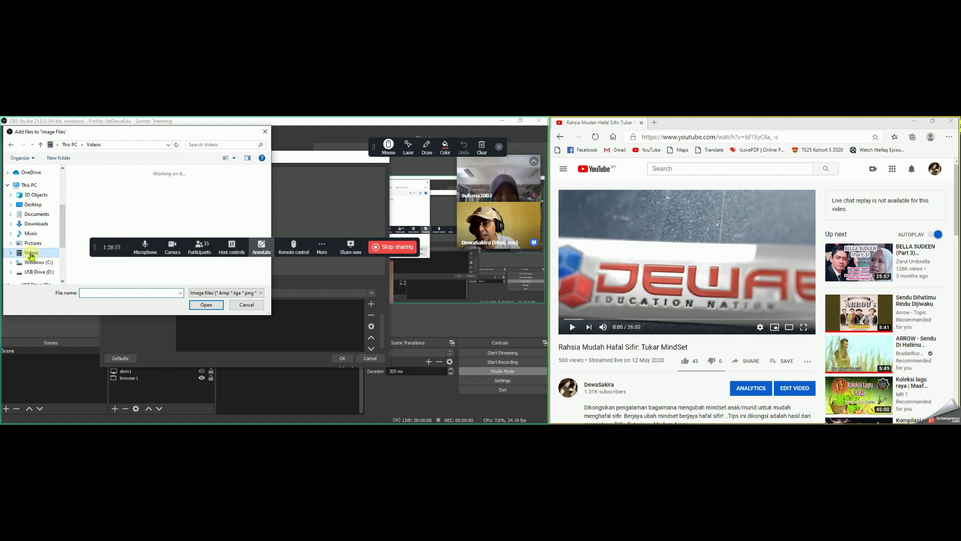
pyautogui.doubleClick(242, 190)
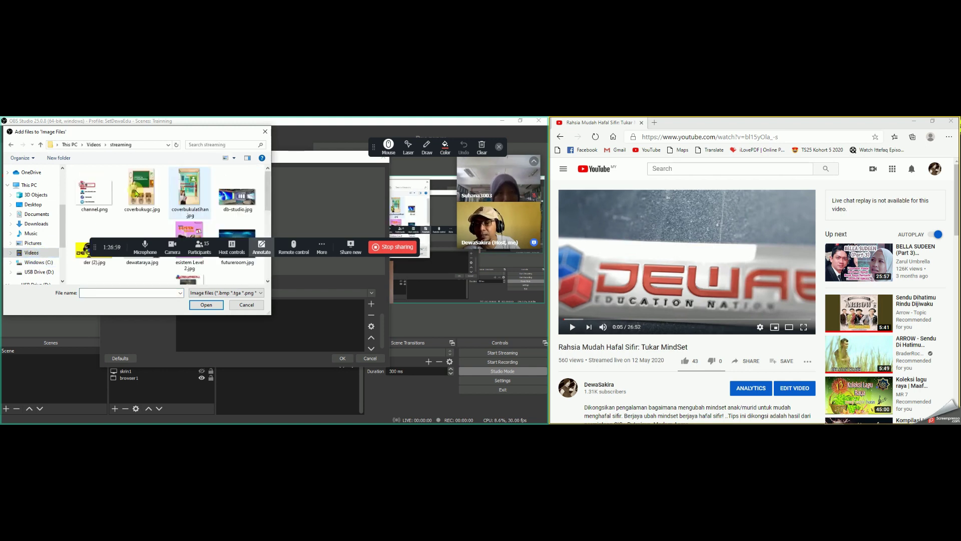
pyautogui.click(94, 191)
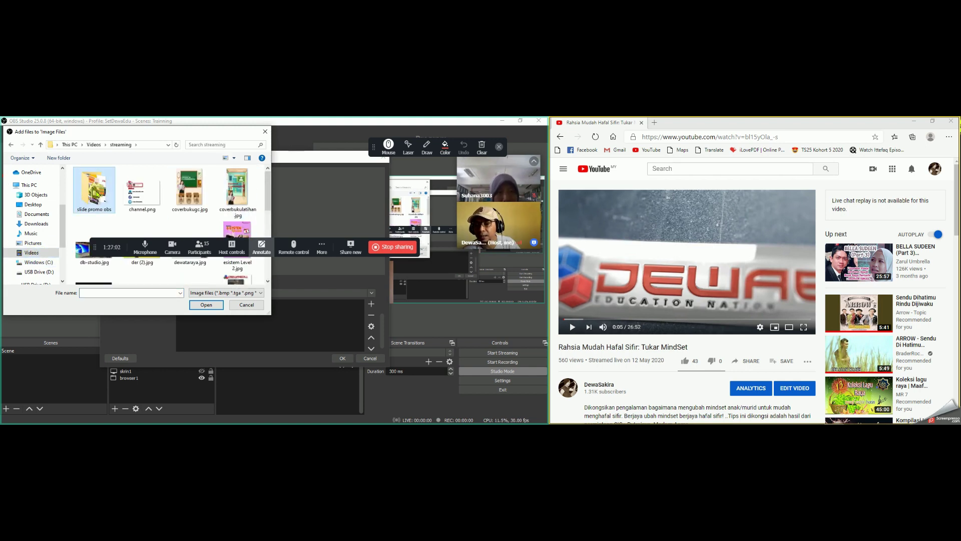
pyautogui.doubleClick(106, 201)
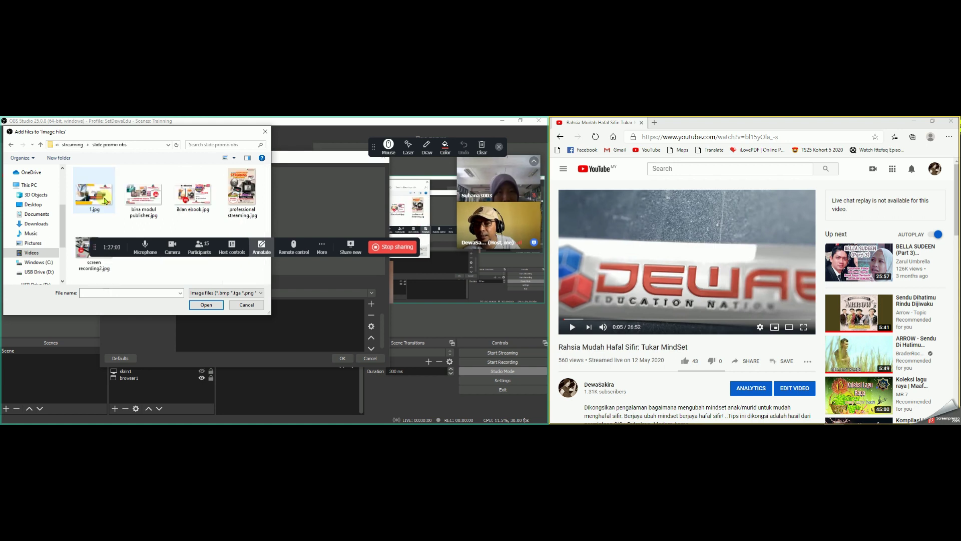
pyautogui.click(246, 304)
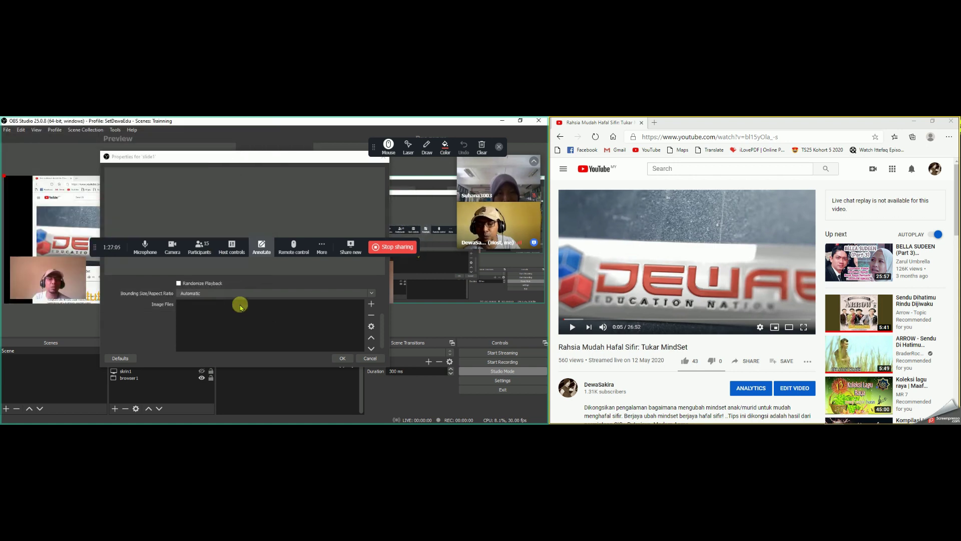
# Step: Add the directory slide promo obs from Videos/streaming to the image files of slide1
pyautogui.click(370, 305)
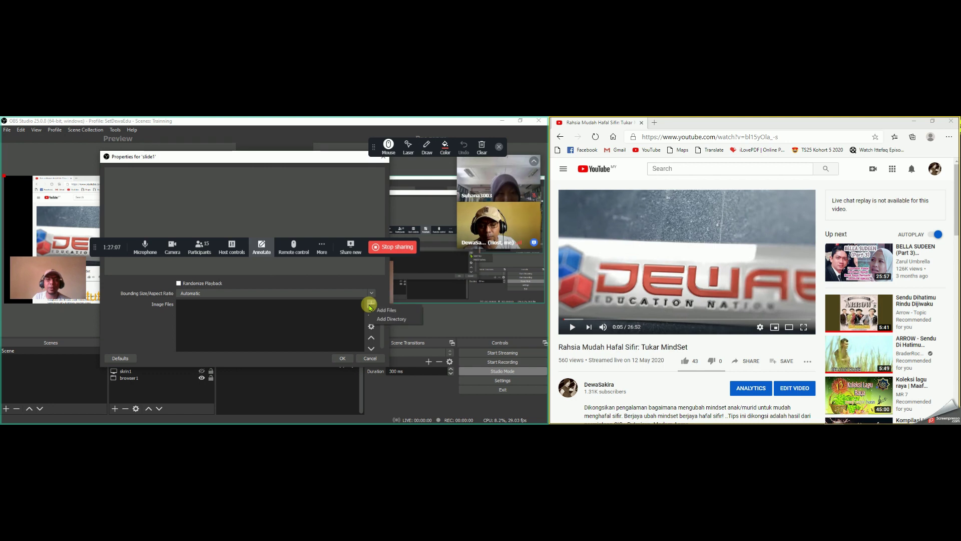
pyautogui.click(397, 319)
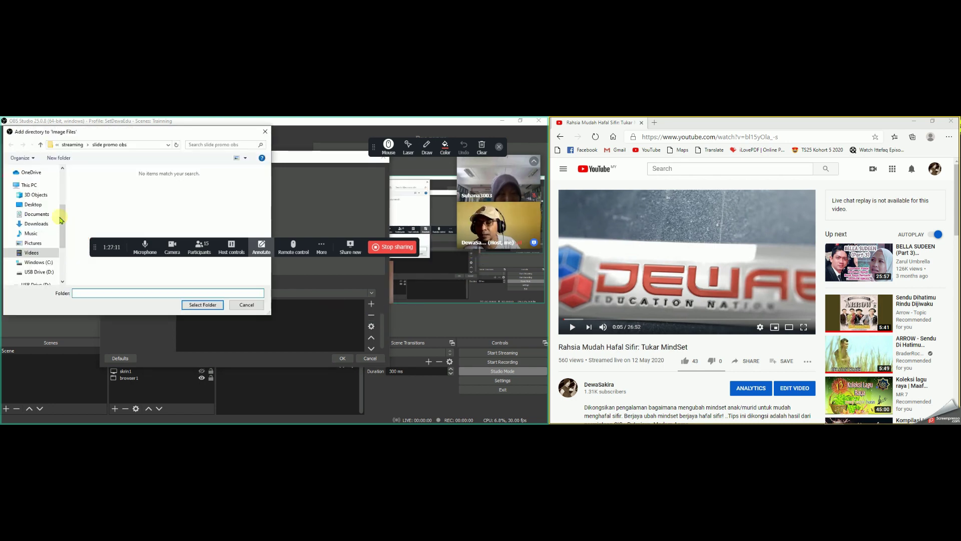
pyautogui.click(71, 145)
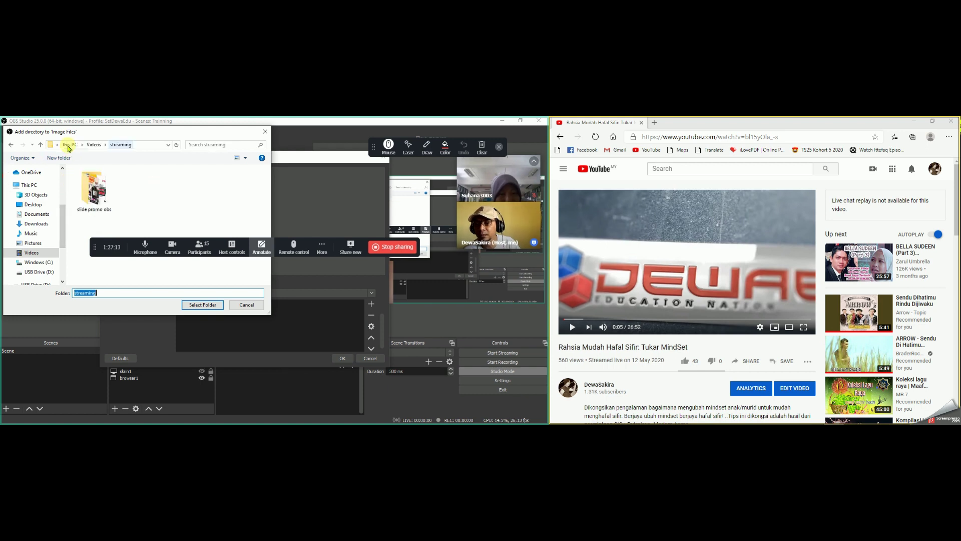
pyautogui.click(94, 189)
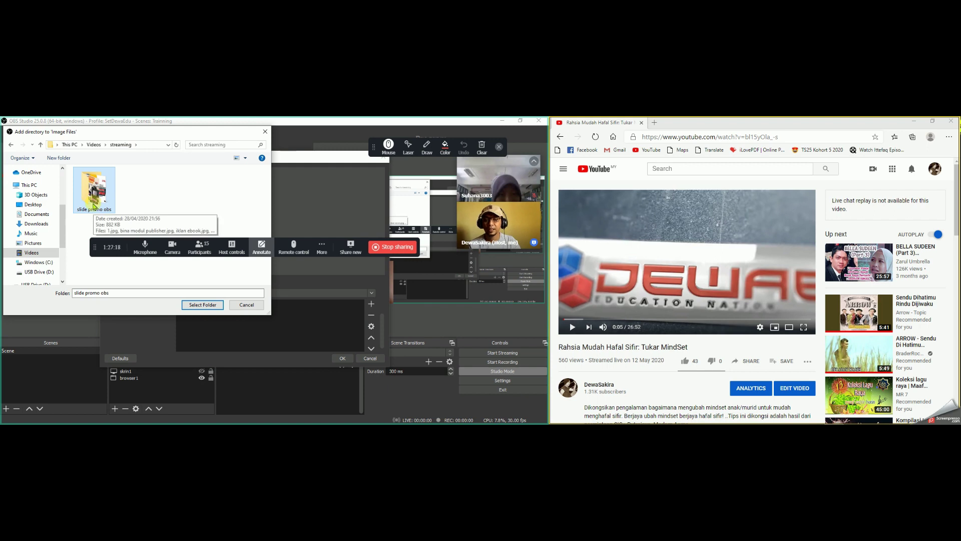
pyautogui.click(199, 306)
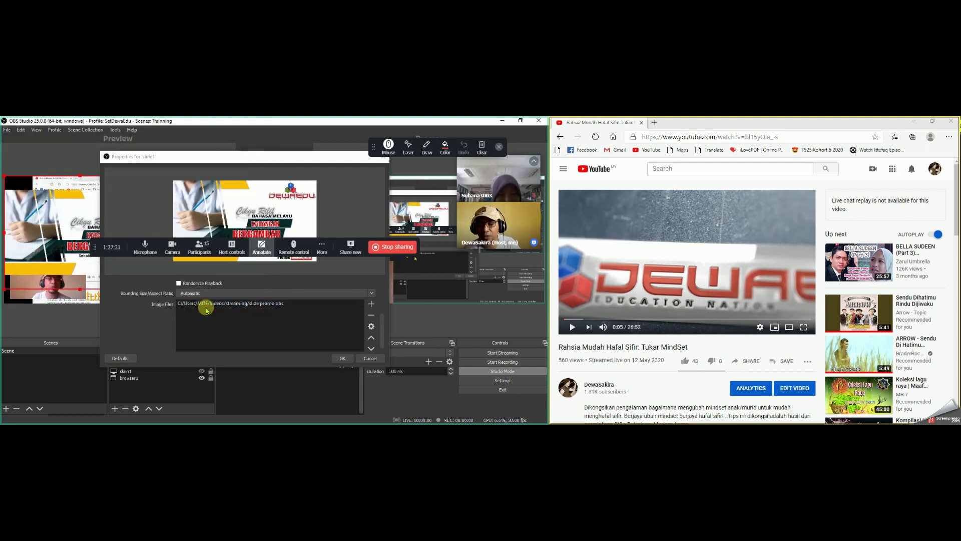
# Step: Accept the slide1 slide show properties and fit the slide1 source to the screen in the preview
pyautogui.click(342, 358)
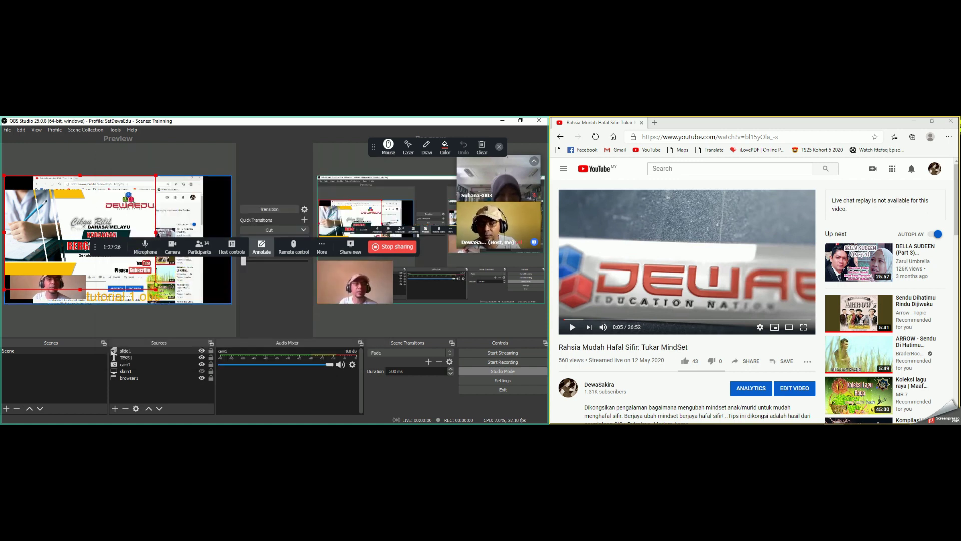
pyautogui.rightClick(80, 250)
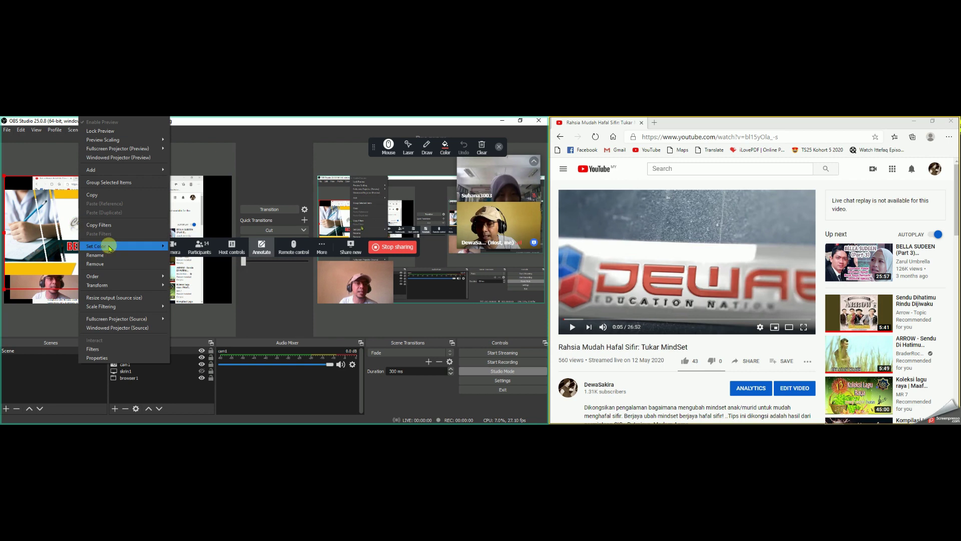
pyautogui.moveTo(115, 285)
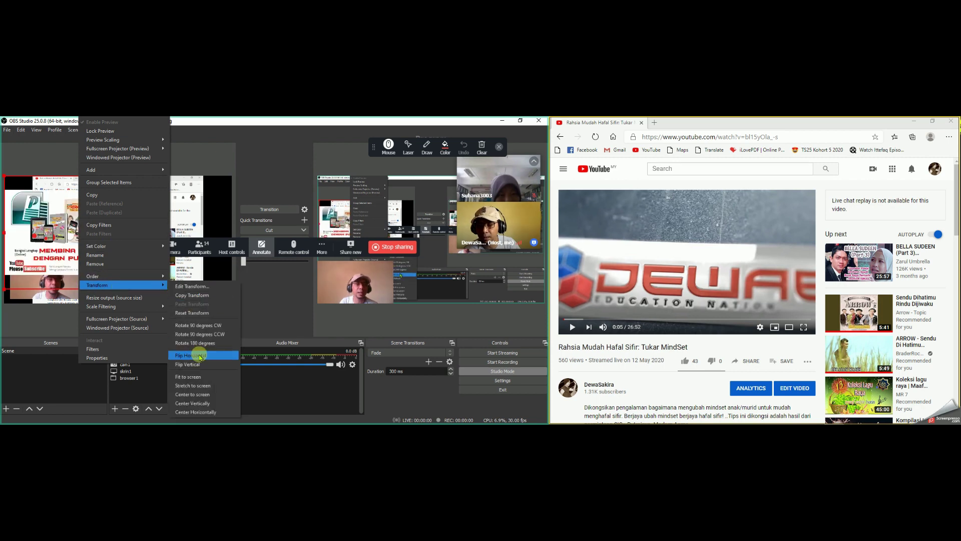
pyautogui.click(199, 377)
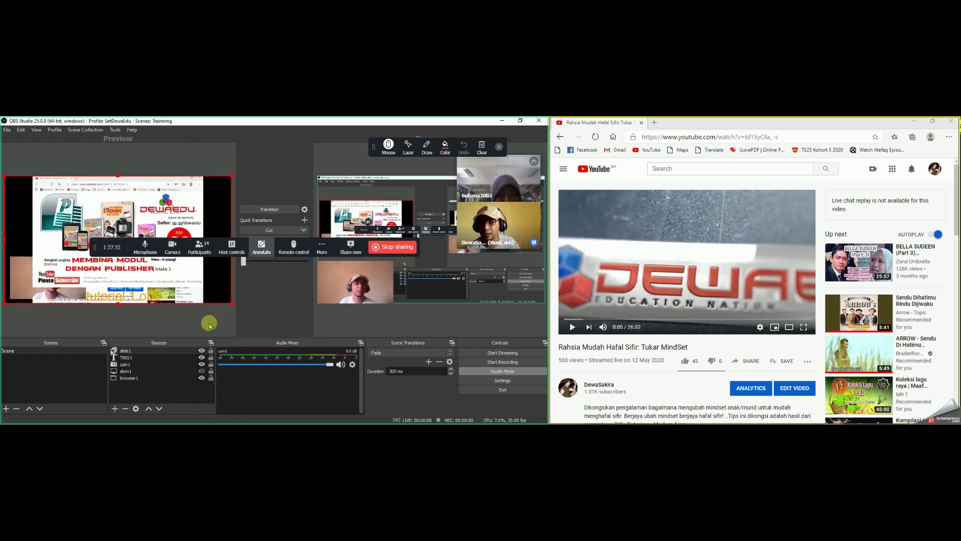
pyautogui.click(175, 326)
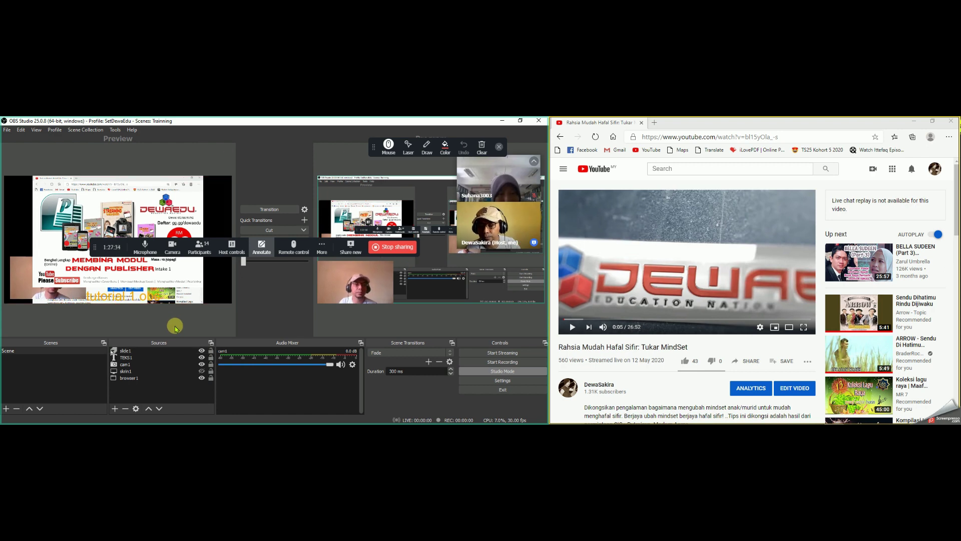
# Step: Hide the browser1, cam1 and TEKS1 sources to leave only slide1 showing, and move the meeting toolbar below the preview
pyautogui.click(202, 378)
pyautogui.click(202, 371)
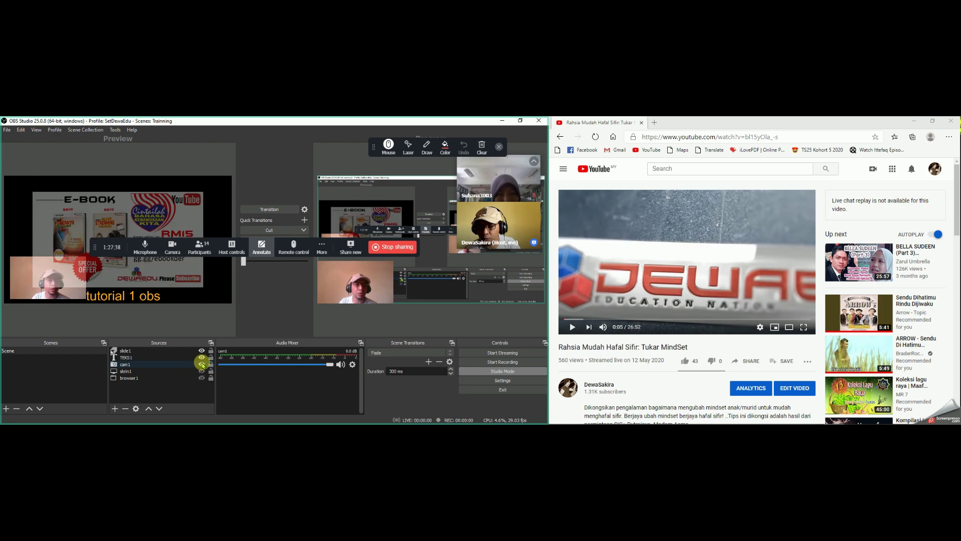
pyautogui.click(201, 364)
pyautogui.click(202, 357)
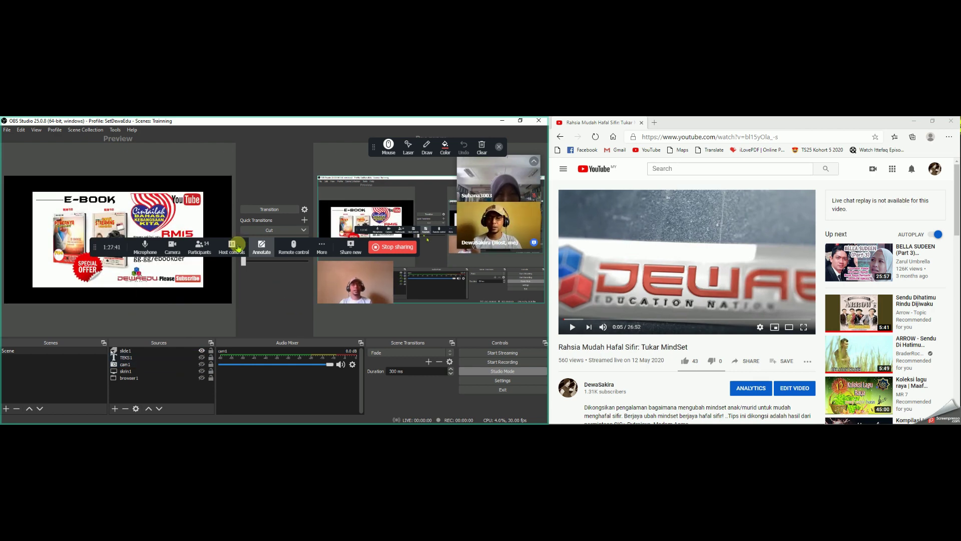
pyautogui.moveTo(96, 248); pyautogui.dragTo(102, 331)
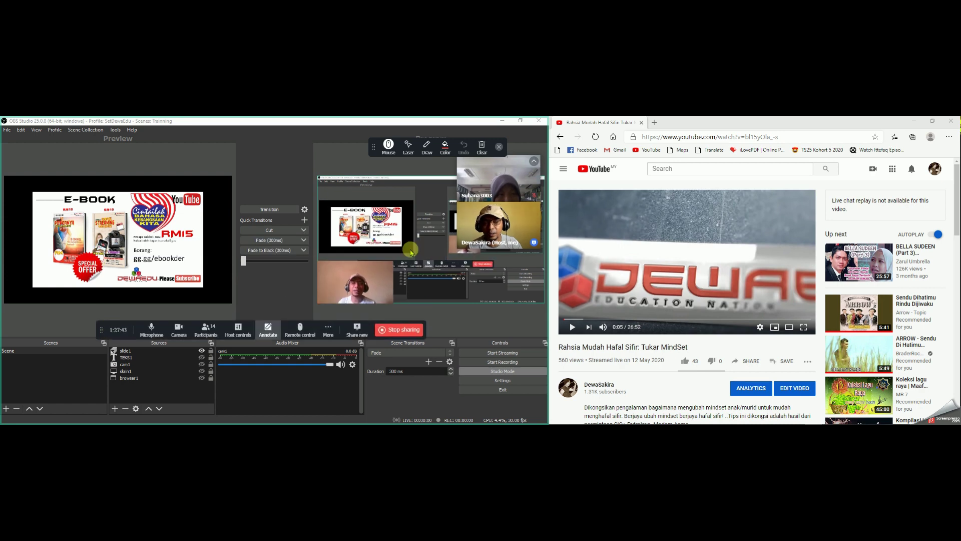
pyautogui.click(145, 235)
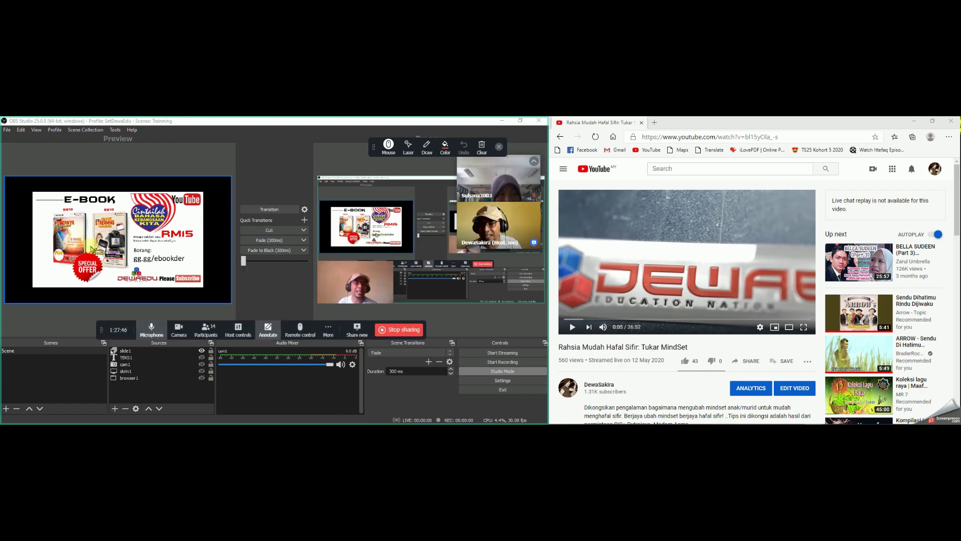
pyautogui.click(373, 281)
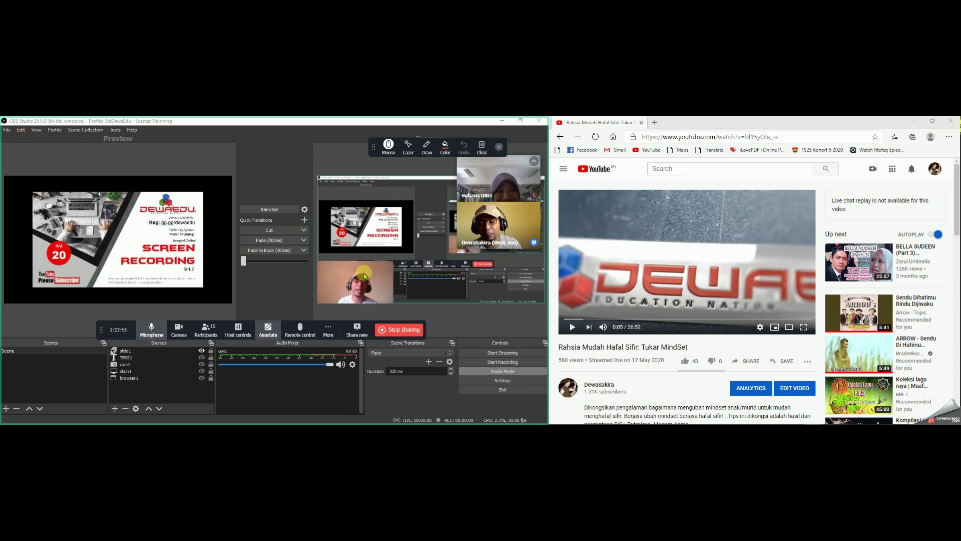
# Step: Send the slide-only preview to the program output with the Cut transition
pyautogui.click(228, 262)
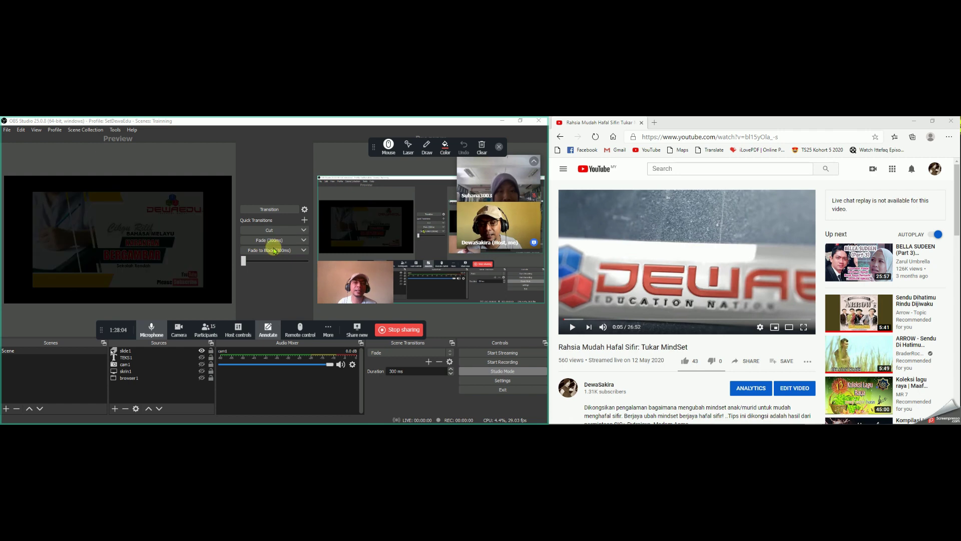
pyautogui.click(304, 231)
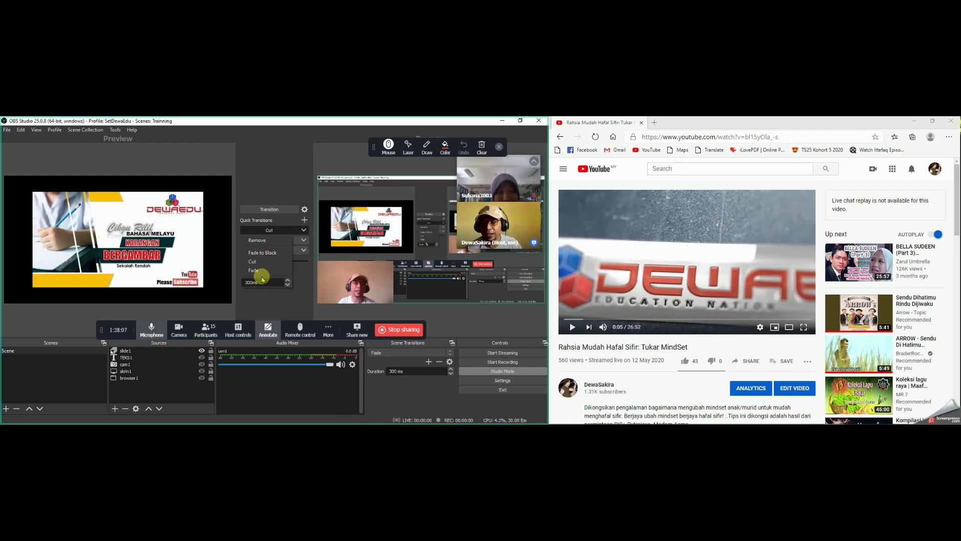
pyautogui.click(299, 290)
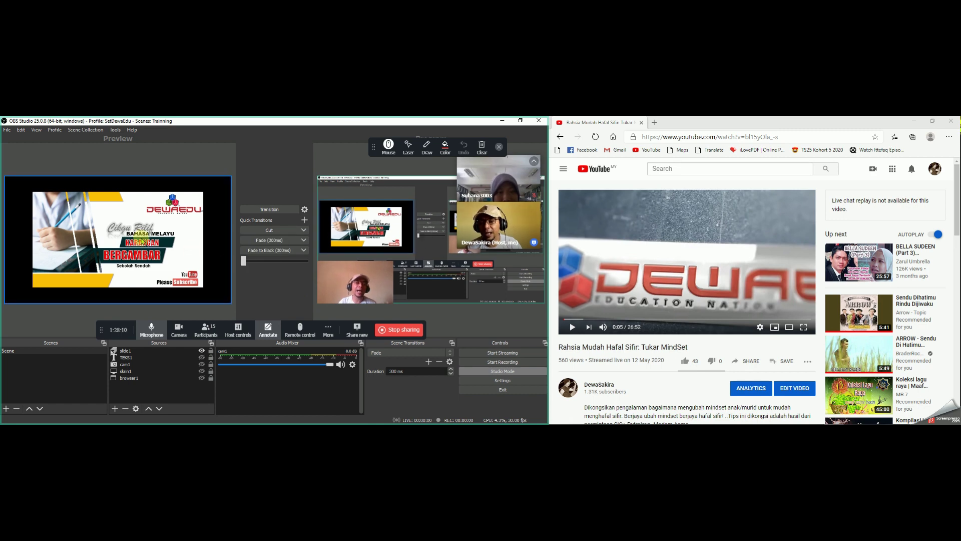
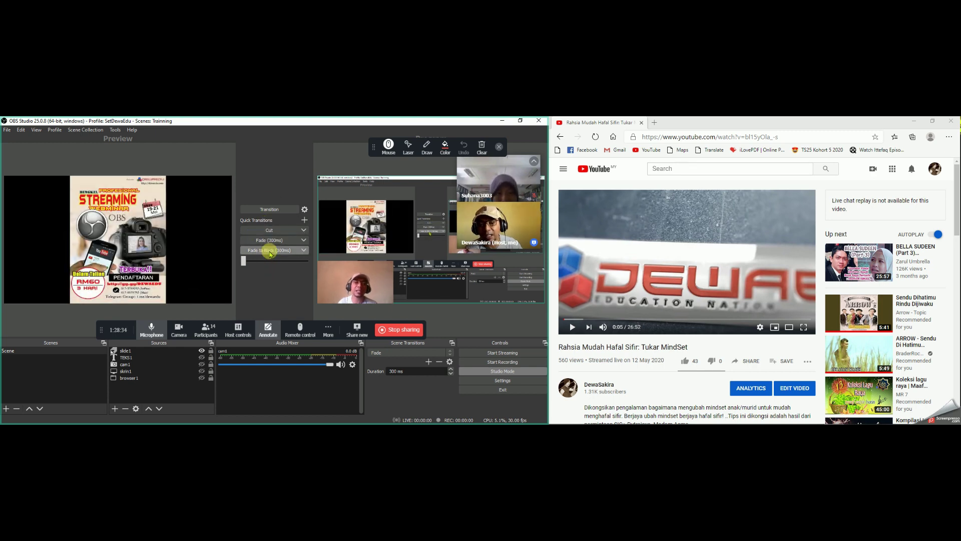
pyautogui.click(274, 232)
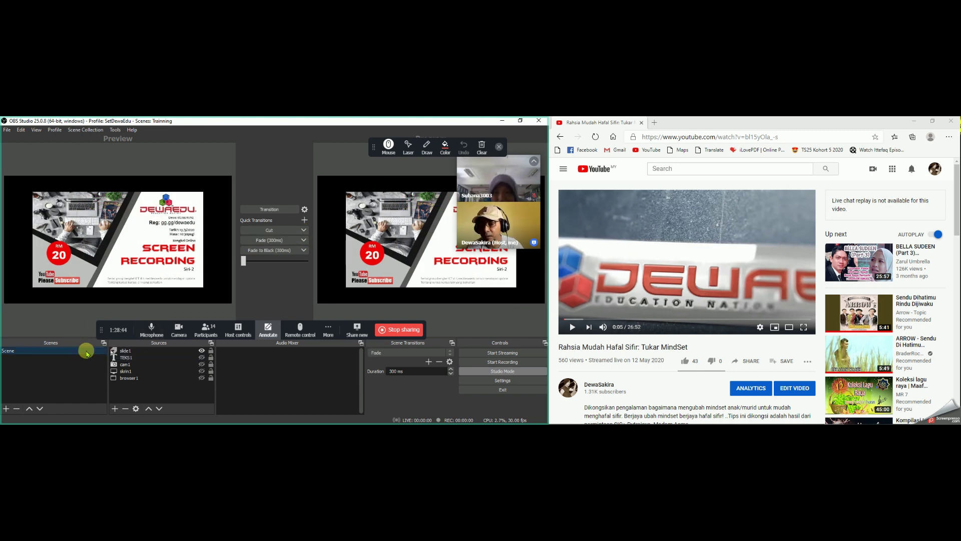
# Step: Make the TEKS1, cam1, skrin1 and browser1 sources visible and fade the preview to the program output
pyautogui.click(201, 357)
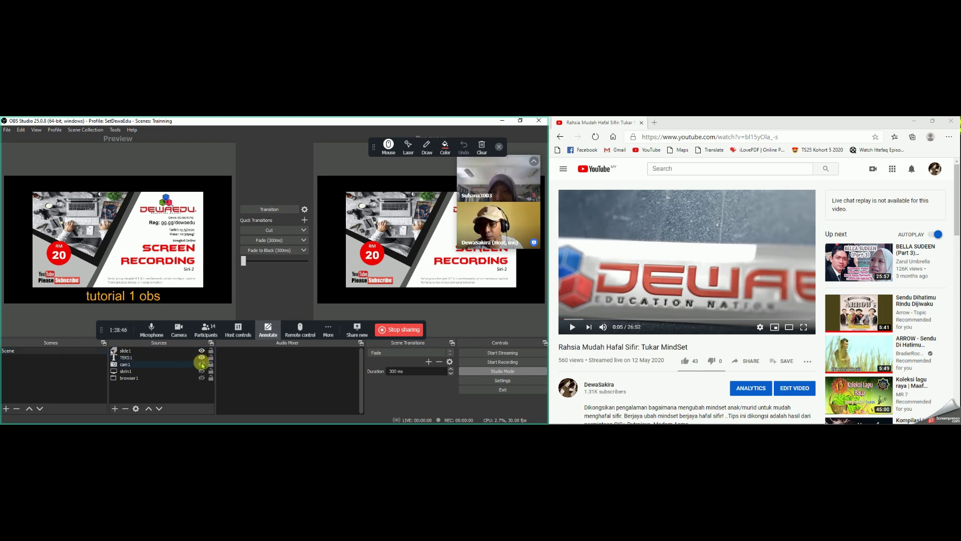
pyautogui.click(201, 364)
pyautogui.click(201, 371)
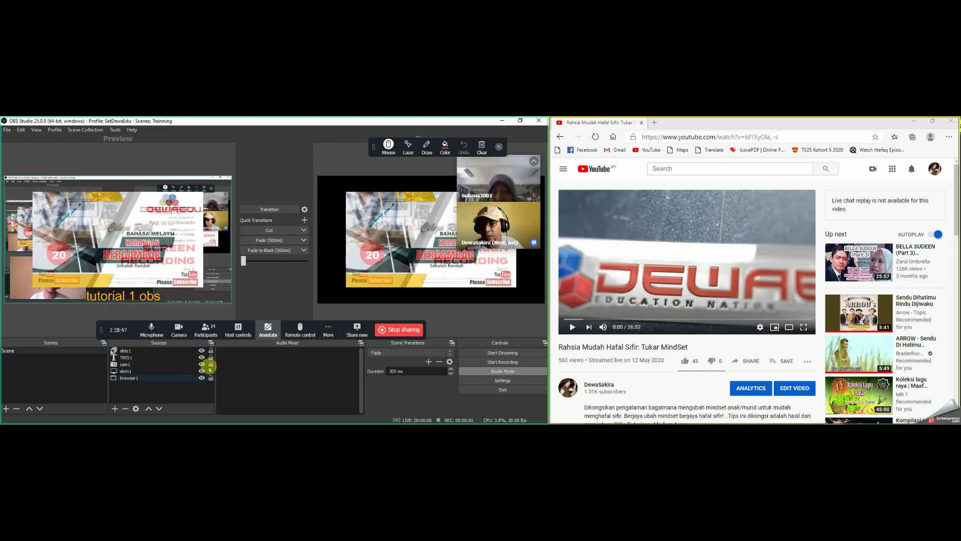
pyautogui.click(261, 243)
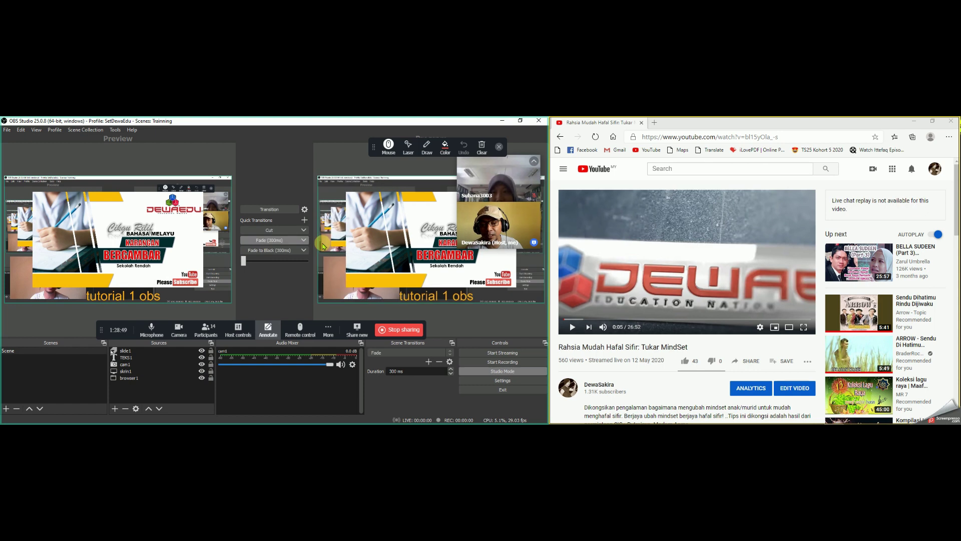
# Step: Hide browser1, skrin1, cam1 and TEKS1 so only slide1 remains, and fade the preview to the program output
pyautogui.click(202, 377)
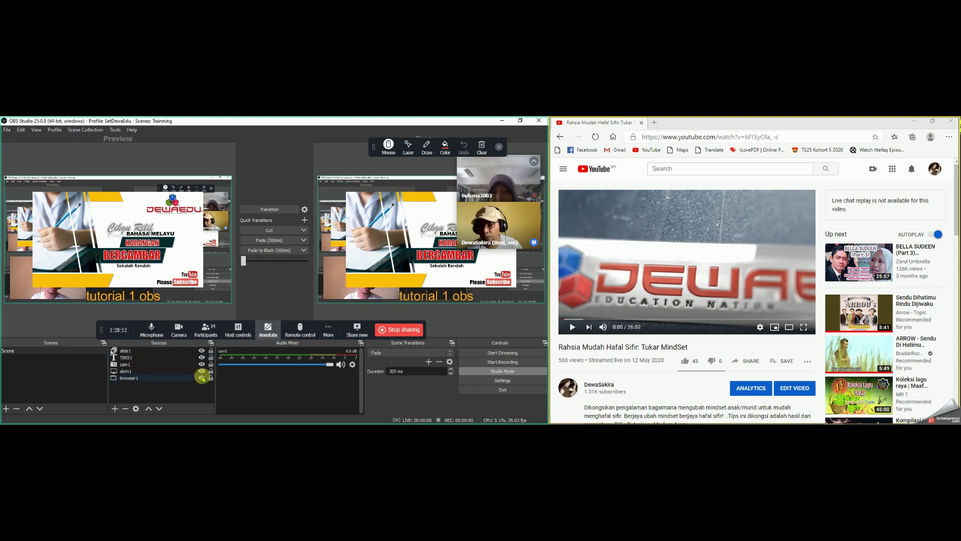
pyautogui.click(203, 370)
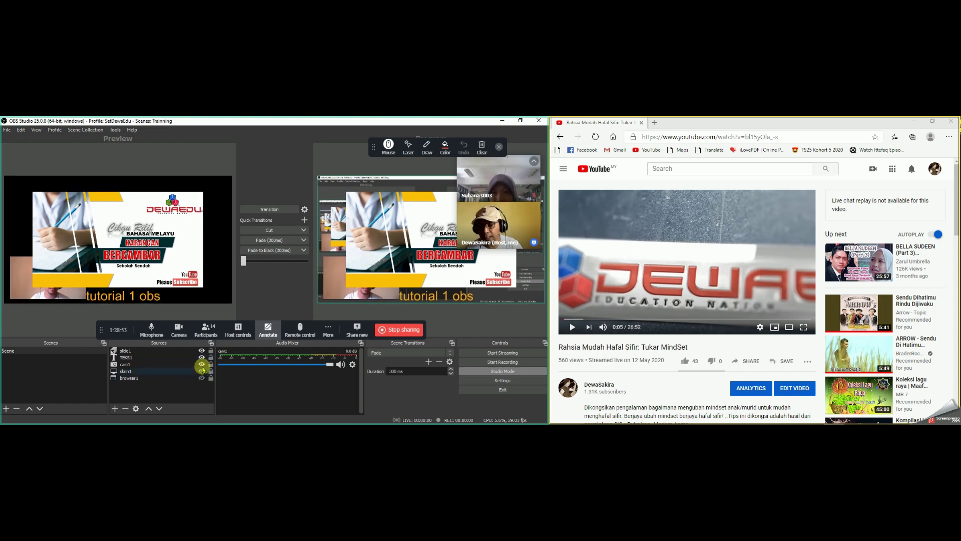
pyautogui.click(201, 365)
pyautogui.click(201, 358)
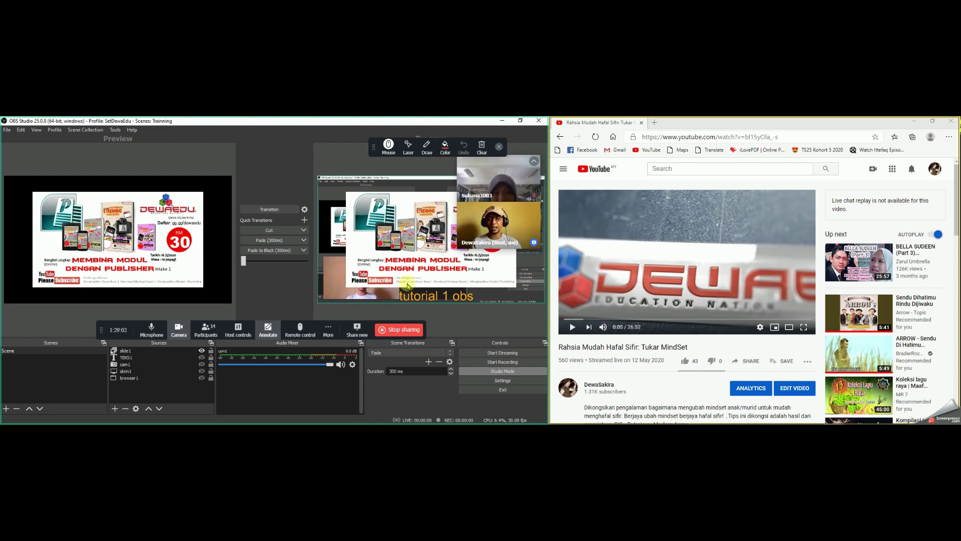
pyautogui.click(278, 240)
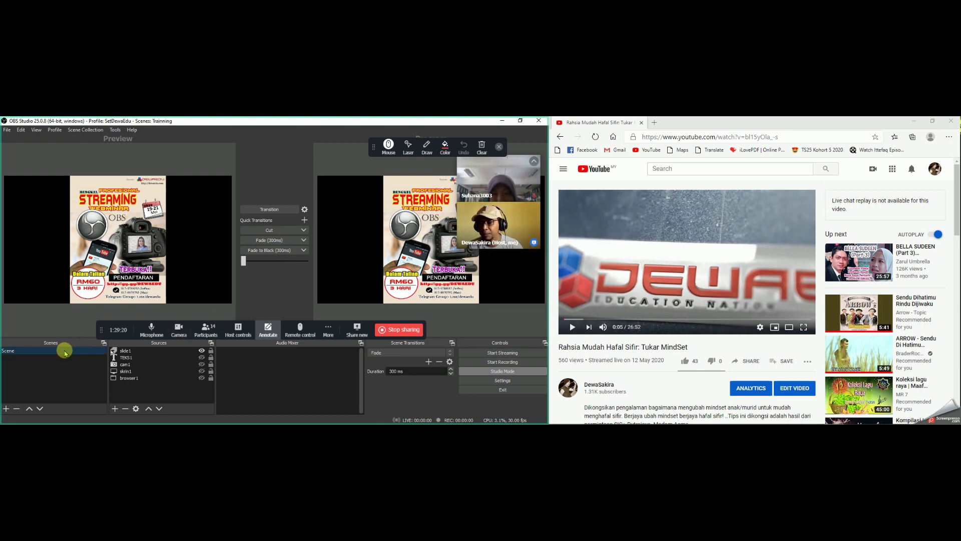
# Step: Show the TEKS1, cam1, skrin1 and browser1 sources again in the preview
pyautogui.click(201, 358)
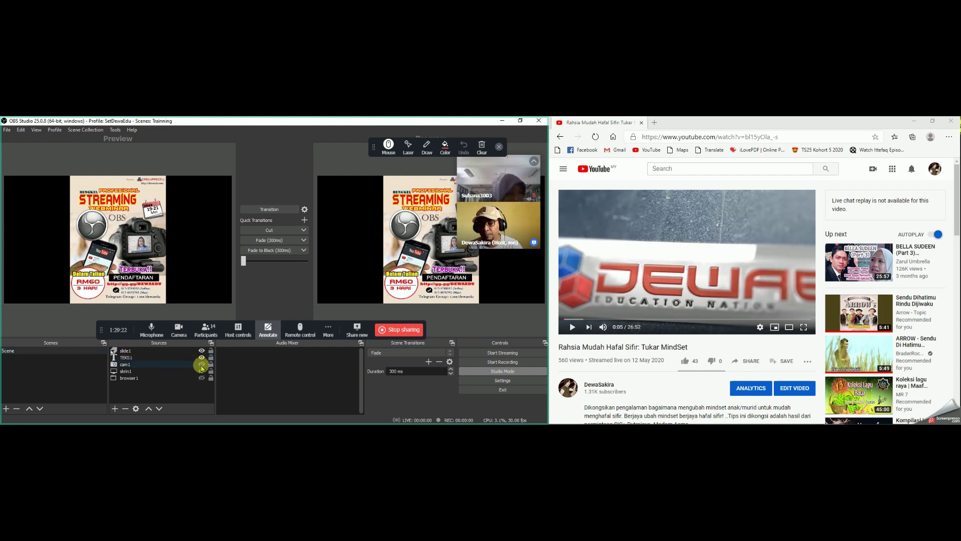
pyautogui.click(201, 364)
pyautogui.click(202, 371)
pyautogui.click(202, 378)
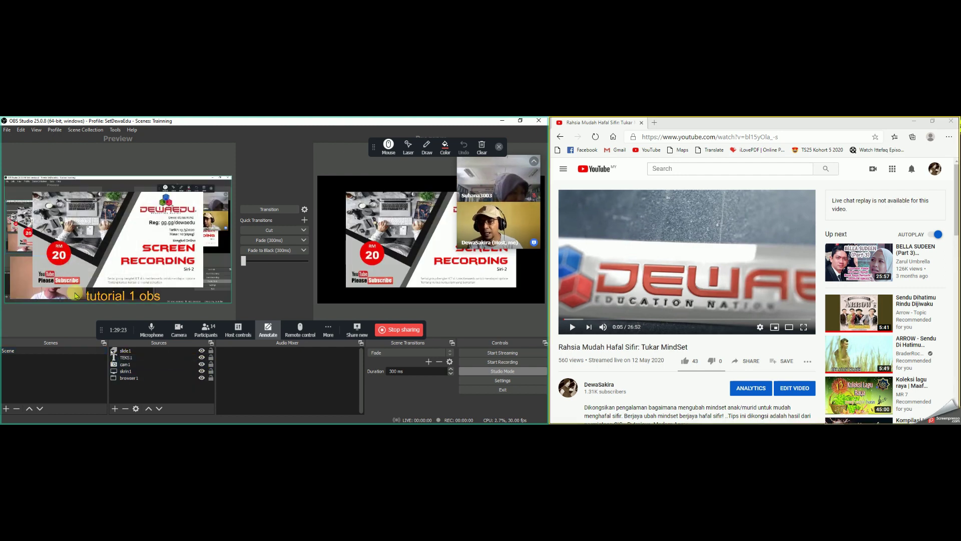
# Step: Move the cam1 source above slide1, to the top of the source order
pyautogui.click(21, 282)
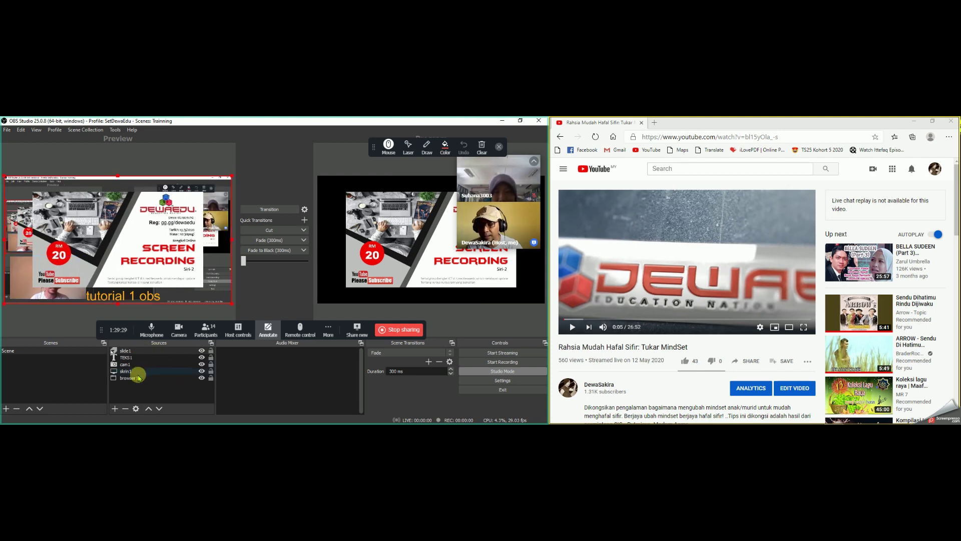
pyautogui.click(125, 365)
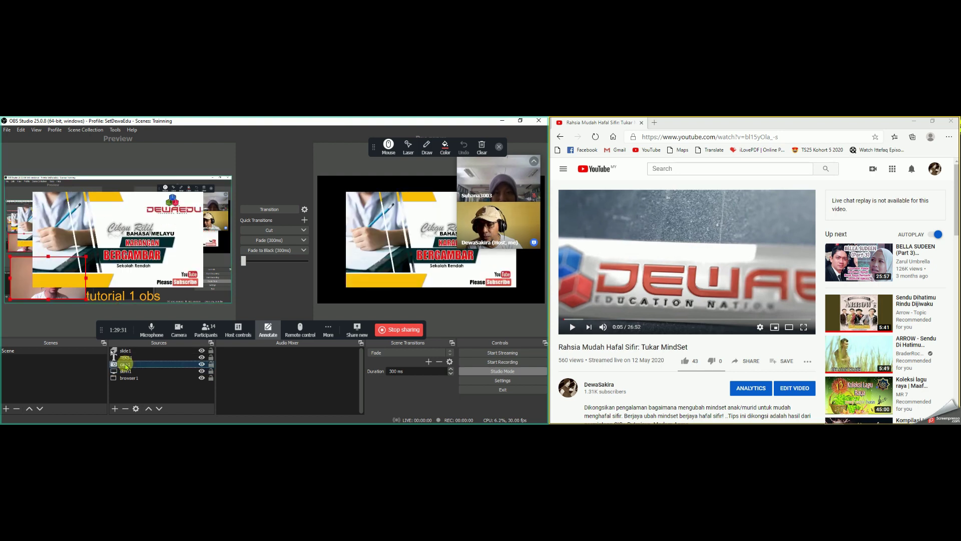
pyautogui.moveTo(125, 350); pyautogui.dragTo(125, 349)
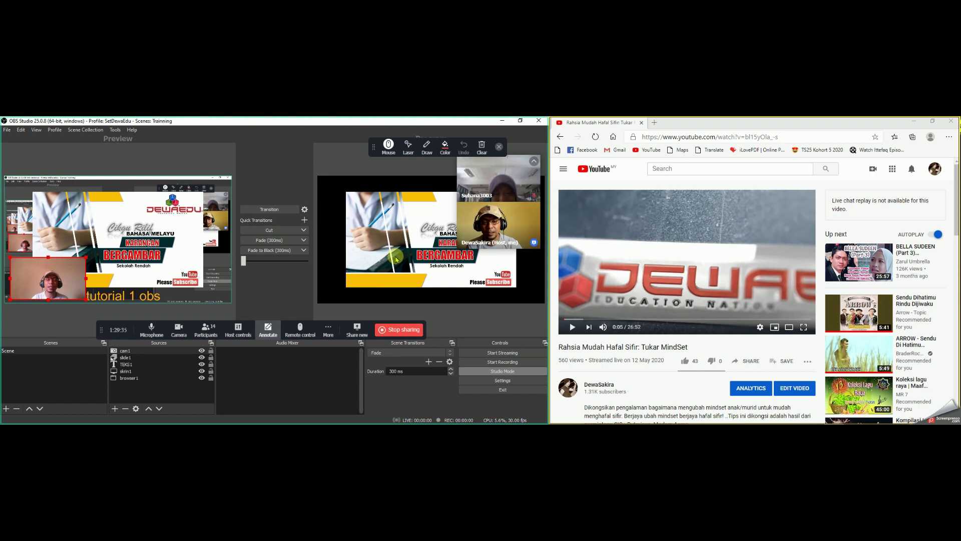
# Step: Reposition the webcam first at the canvas's left edge and then over the slide's upper-right area, fading each layout to the program output
pyautogui.moveTo(45, 280); pyautogui.dragTo(43, 225)
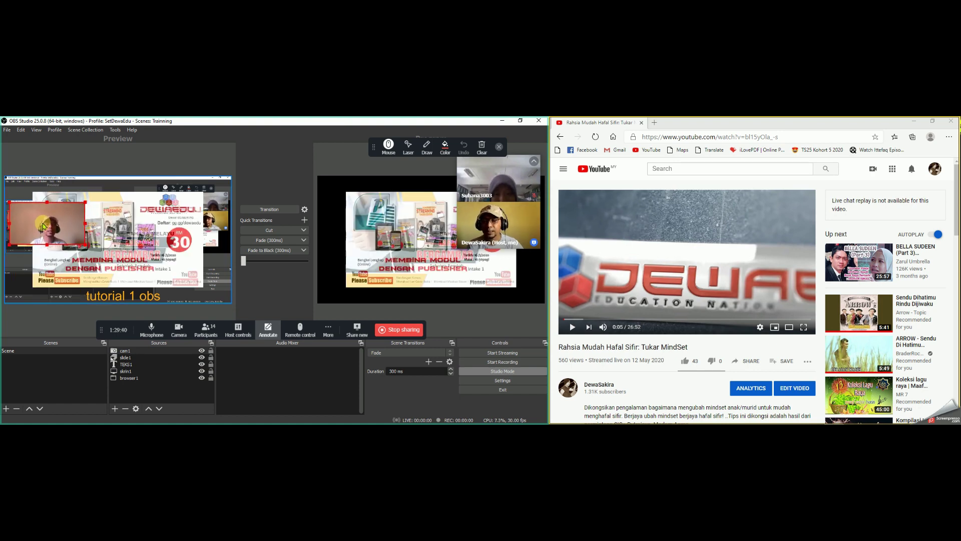
pyautogui.click(279, 243)
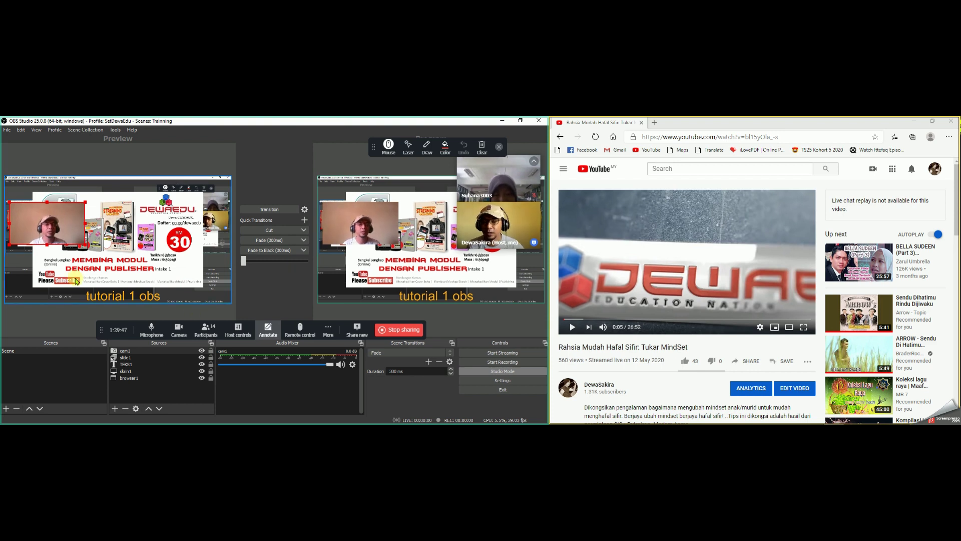
pyautogui.moveTo(58, 226); pyautogui.dragTo(163, 218)
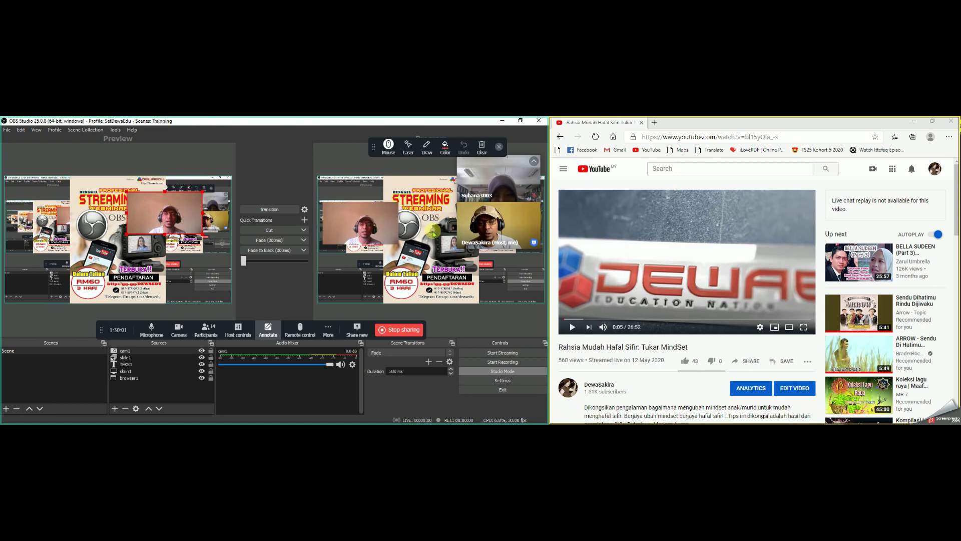
pyautogui.click(271, 243)
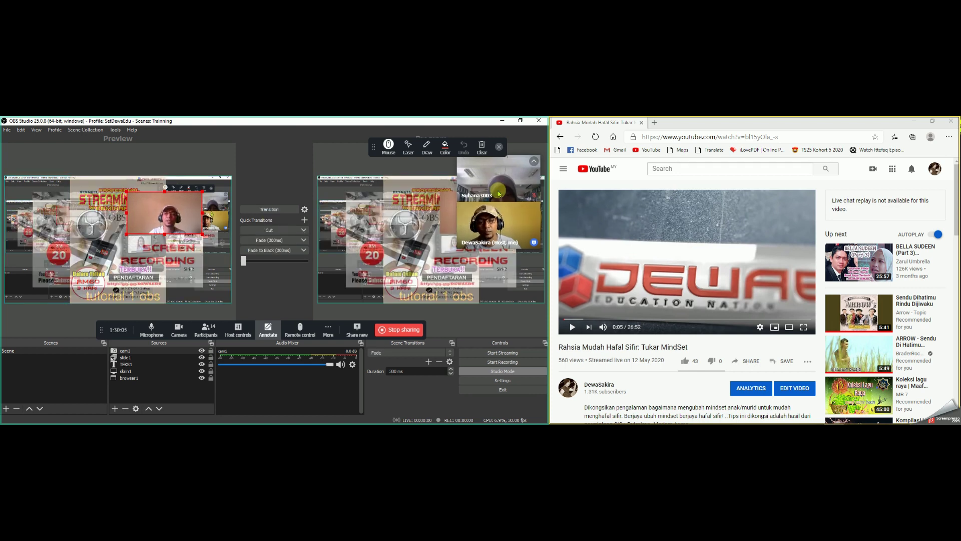
# Step: Move the floating meeting video panel off the program view, and minimize and restore OBS Studio
pyautogui.moveTo(494, 167); pyautogui.dragTo(279, 273)
pyautogui.click(175, 230)
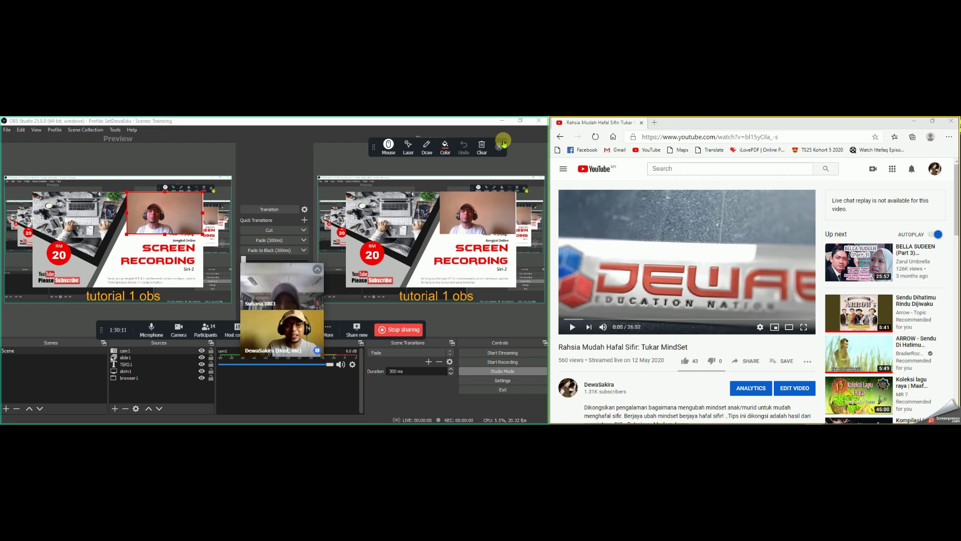
pyautogui.click(501, 121)
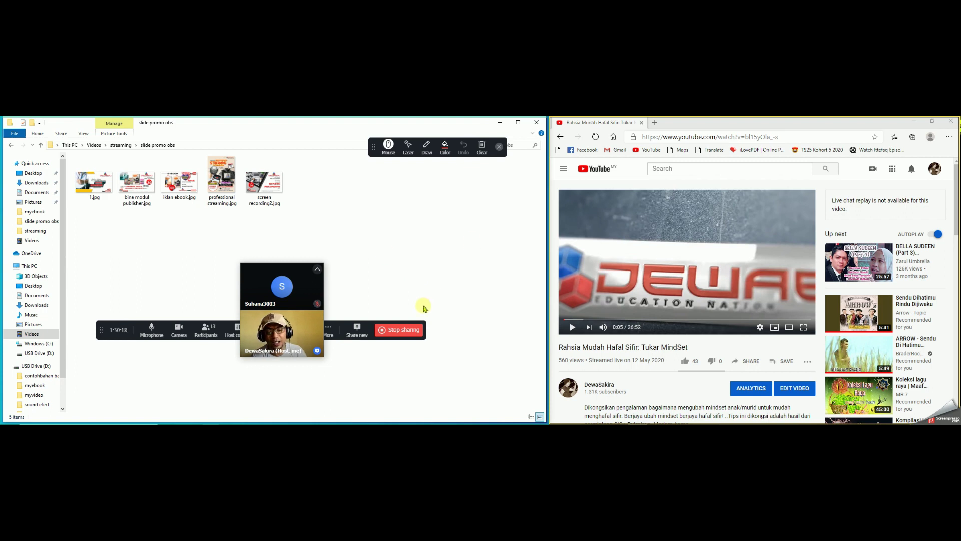
pyautogui.press('super')
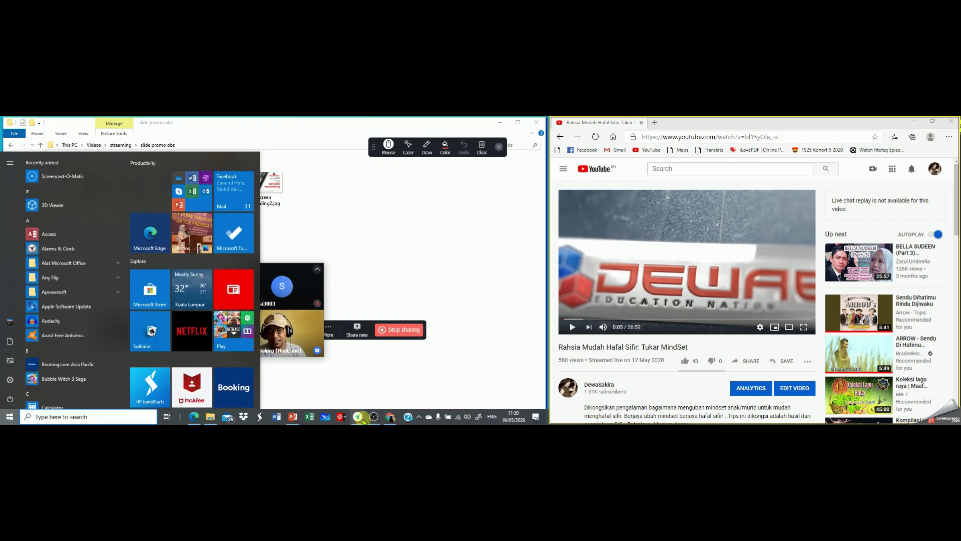
pyautogui.click(374, 417)
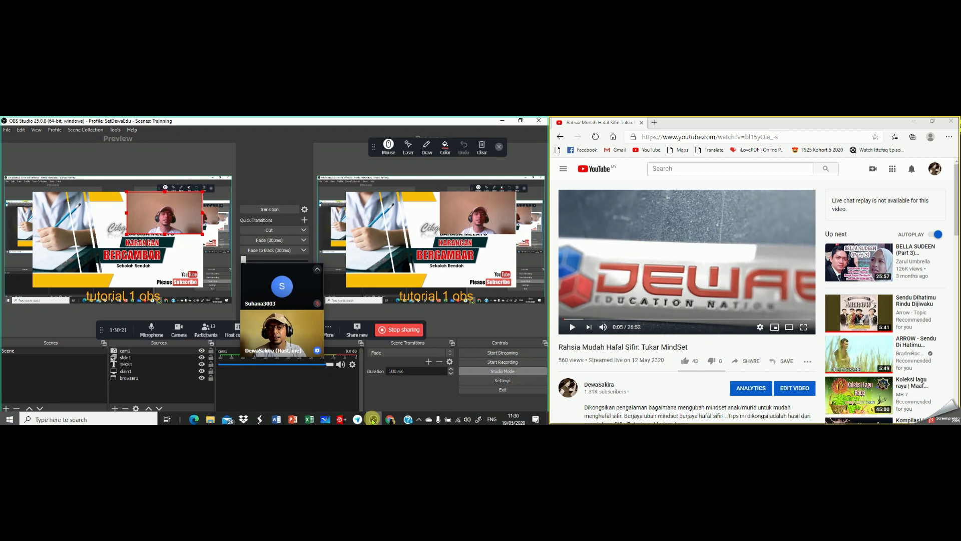
# Step: Move the webcam over the slide's lower-left corner and fade the new layout to the program output
pyautogui.moveTo(163, 225); pyautogui.dragTo(72, 285)
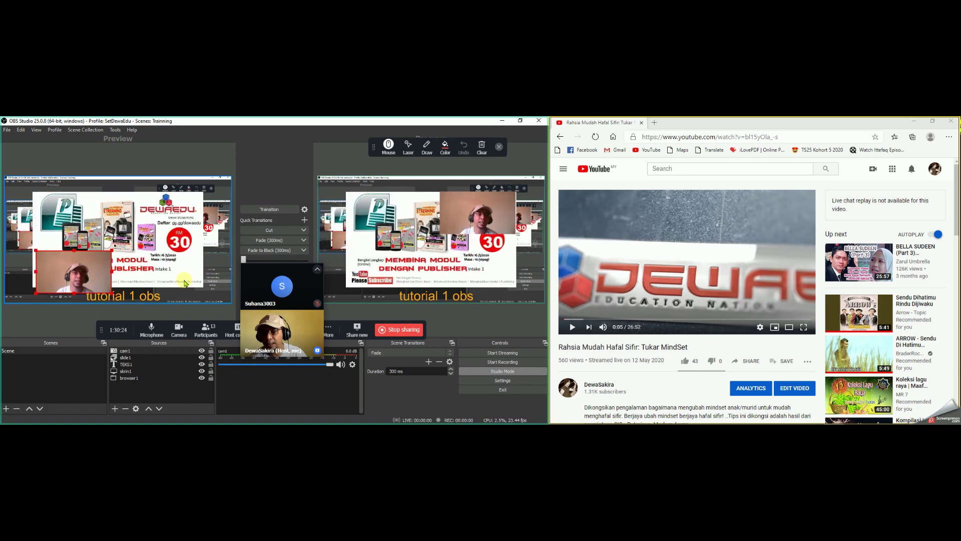
pyautogui.click(271, 241)
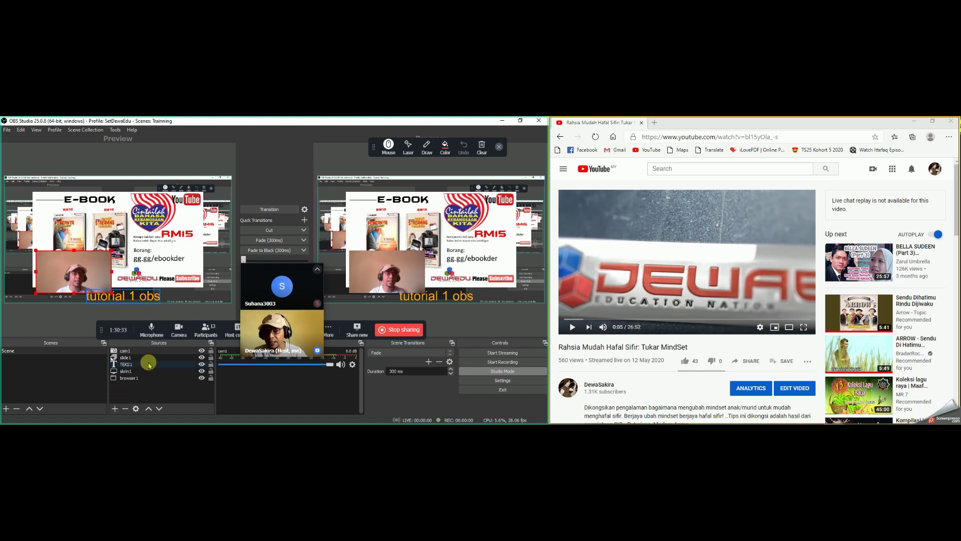
# Step: Add a new Audio Input Capture source named microfon1, moving the floating meeting panels clear of the dialog
pyautogui.click(115, 409)
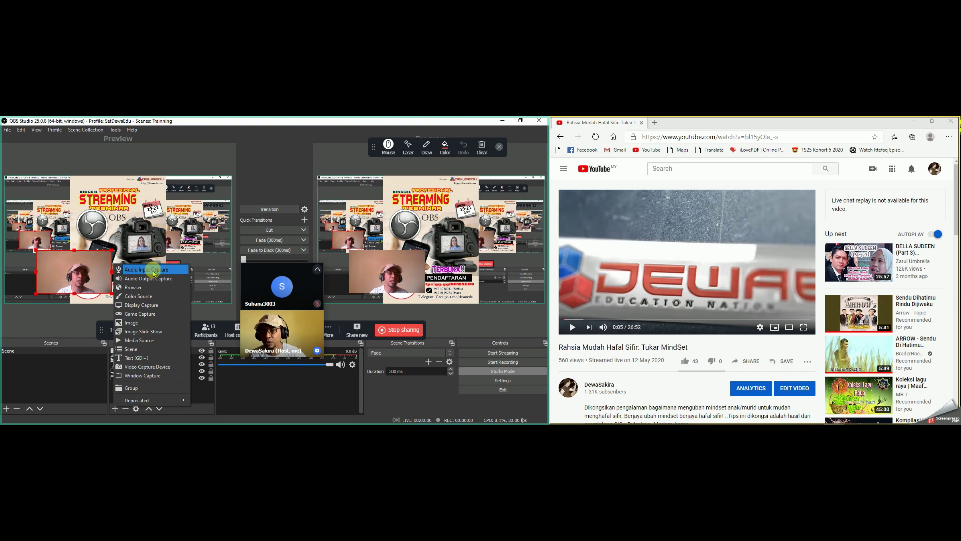
pyautogui.click(153, 271)
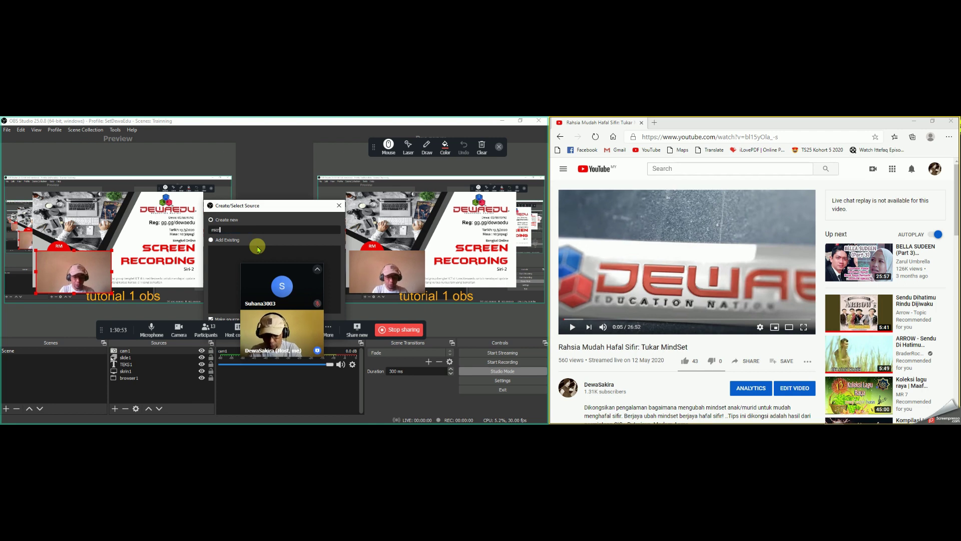
pyautogui.write('microfon1')
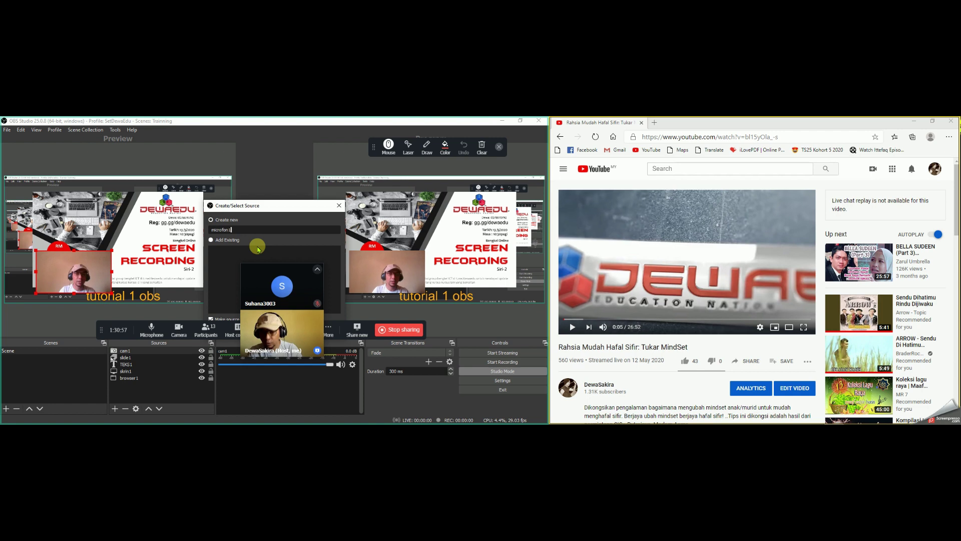
pyautogui.moveTo(262, 277); pyautogui.dragTo(475, 173)
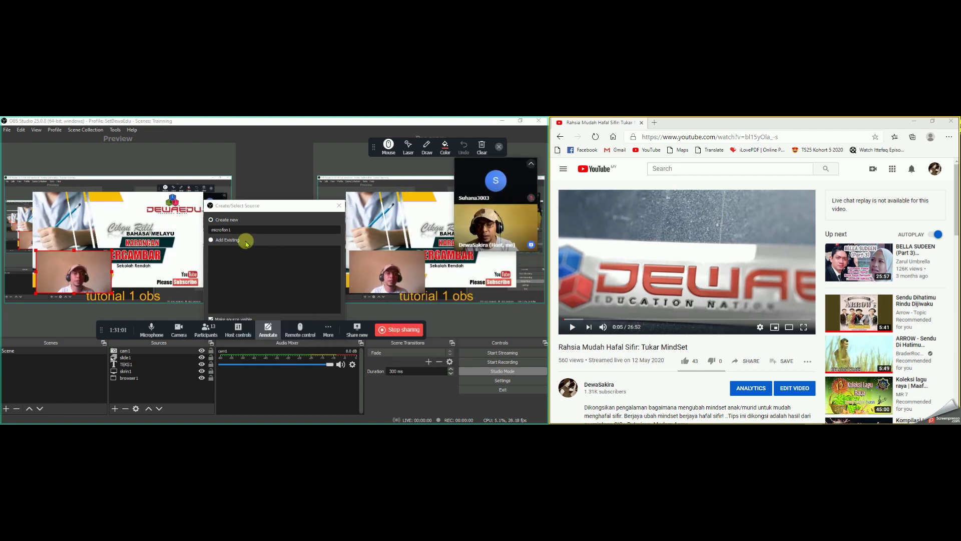
pyautogui.moveTo(100, 329); pyautogui.dragTo(95, 376)
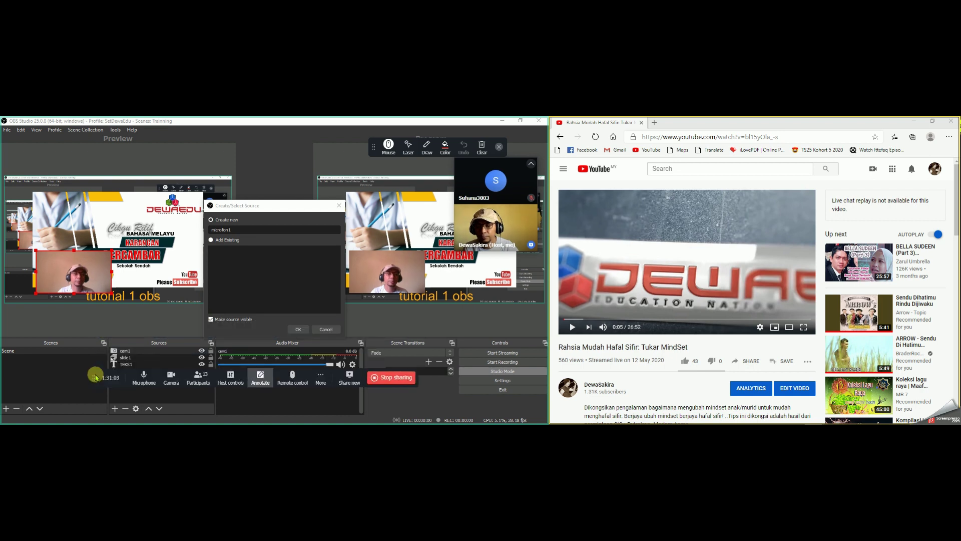
pyautogui.click(298, 328)
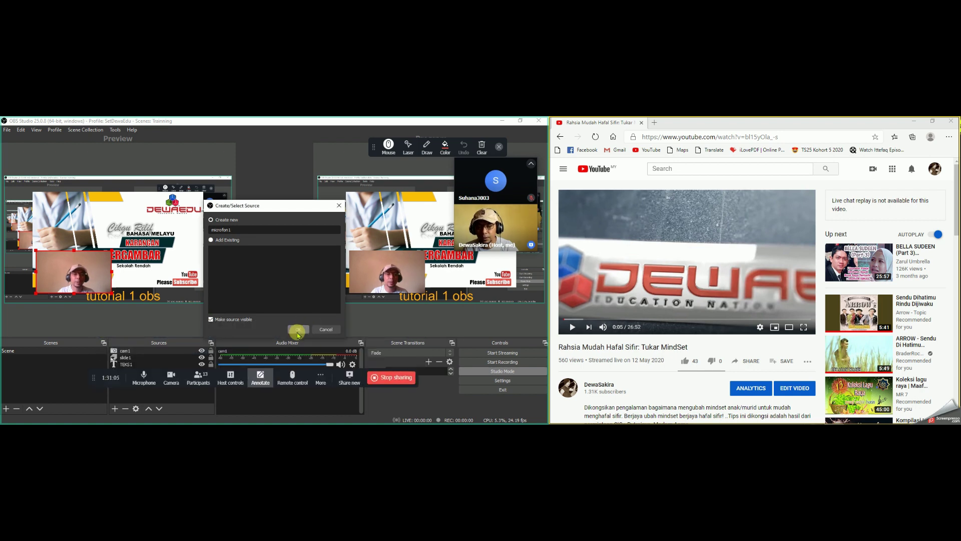
pyautogui.click(298, 328)
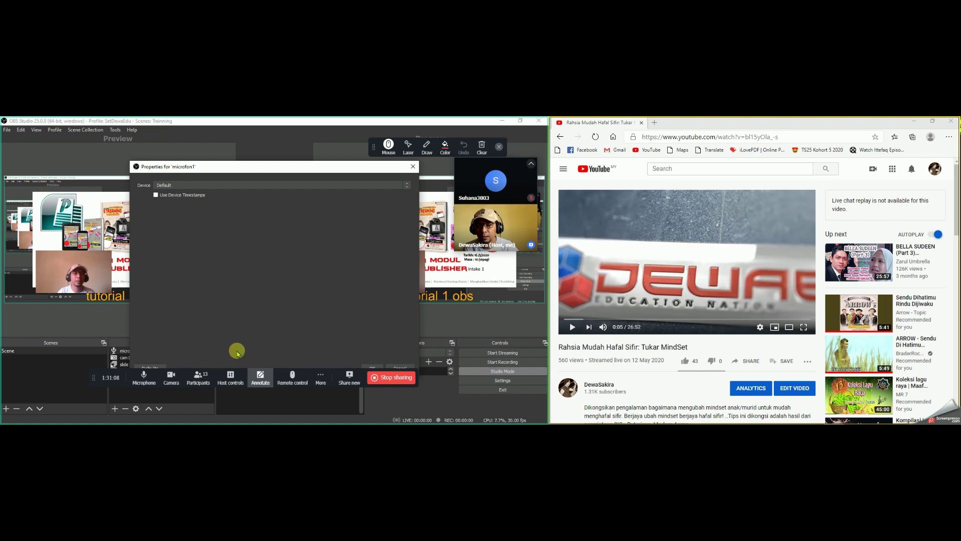
# Step: Set the microfon1 source's device to Microphone (USB Audio Device), moving the floating meeting toolbar clear of the dialog's confirmation controls
pyautogui.click(265, 185)
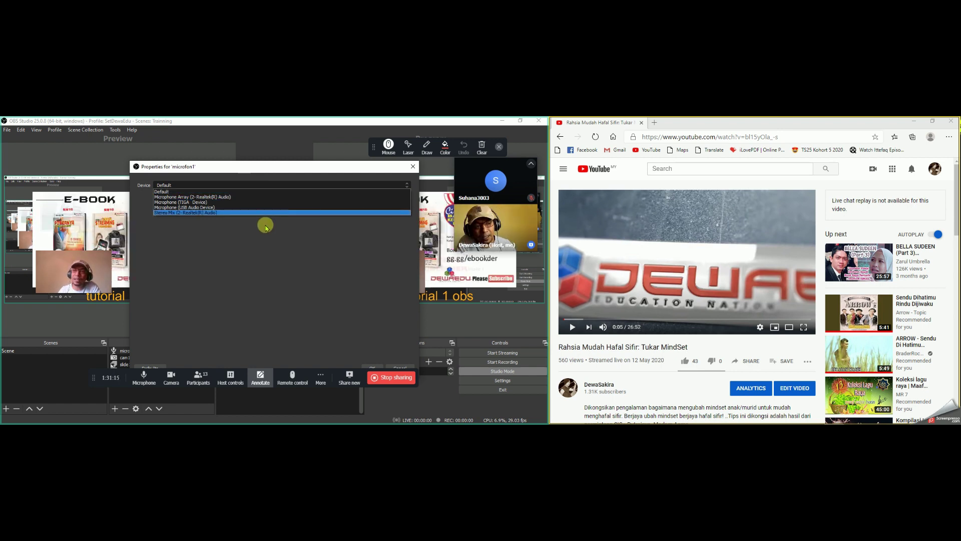
pyautogui.click(221, 207)
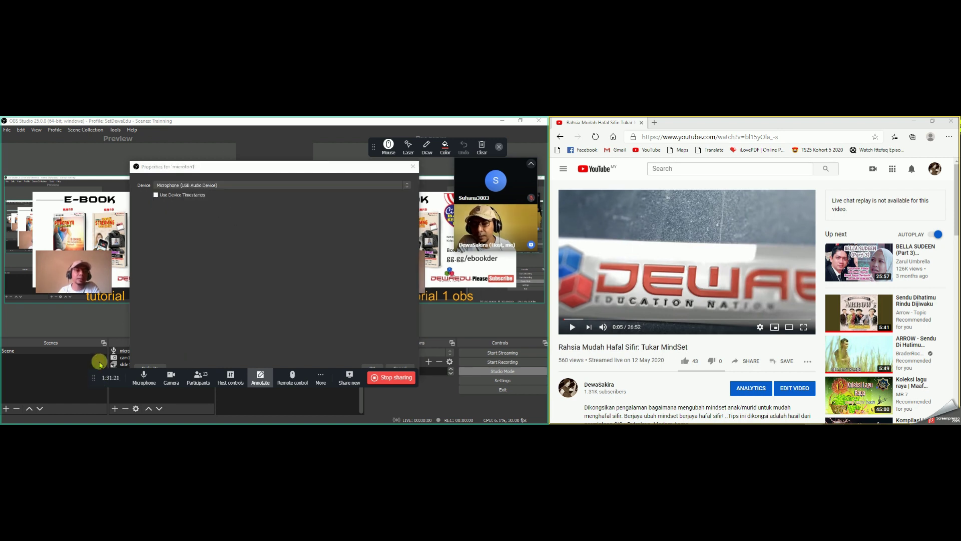
pyautogui.moveTo(99, 373); pyautogui.dragTo(97, 232)
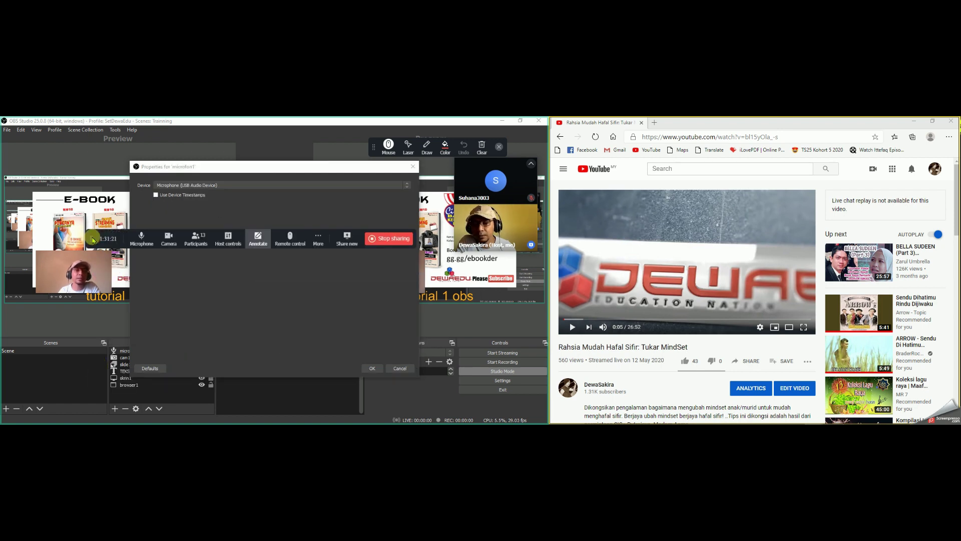
pyautogui.click(365, 370)
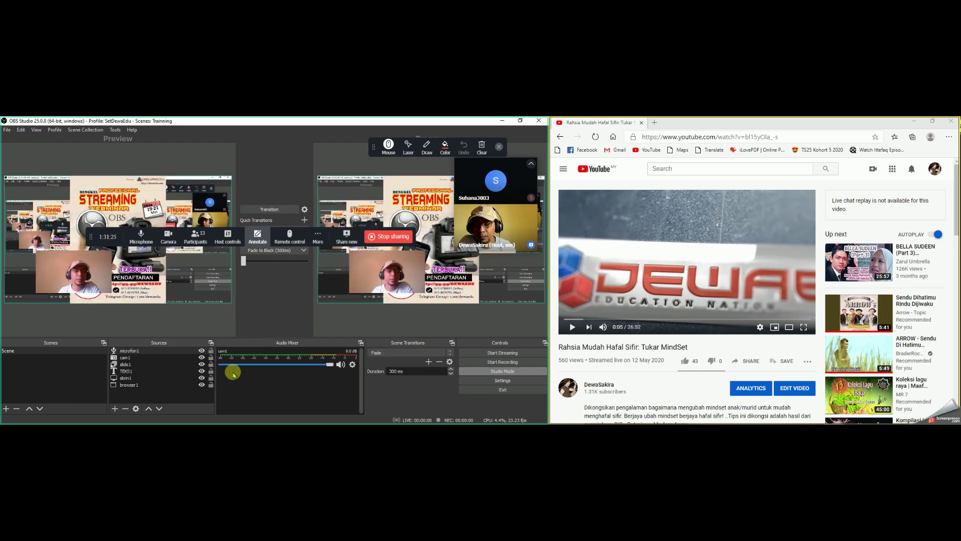
# Step: Examine cam1's device, video and audio output settings through its audio mixer entry, and close them without changes
pyautogui.click(160, 350)
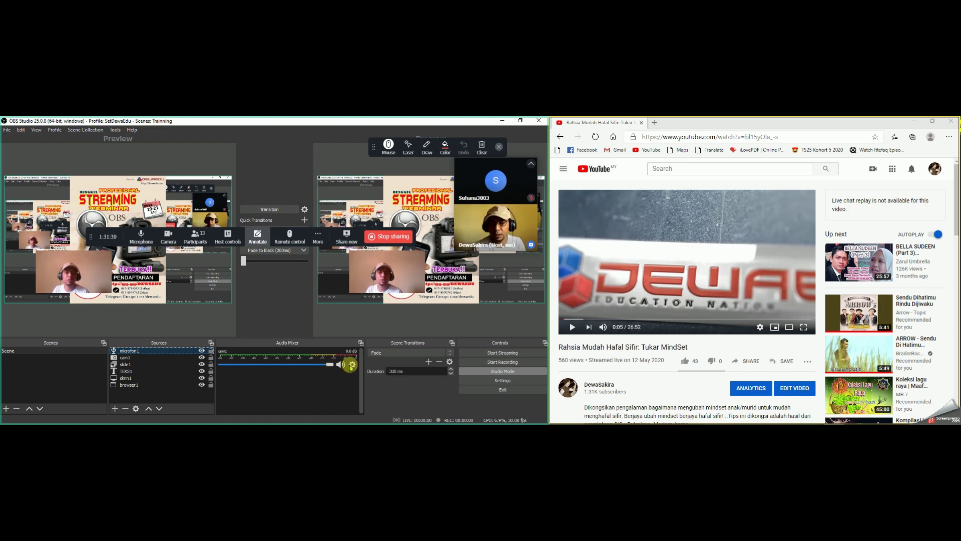
pyautogui.click(351, 365)
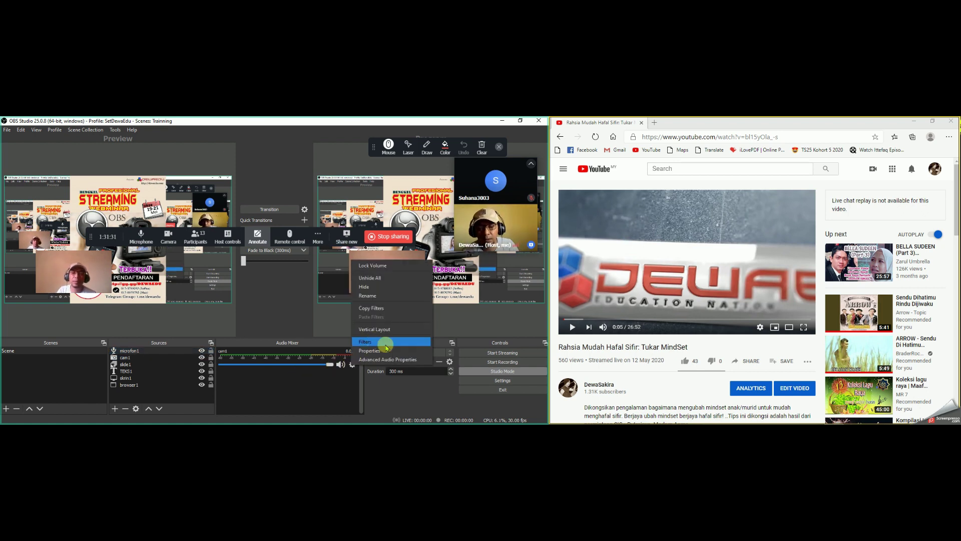
pyautogui.press('Escape')
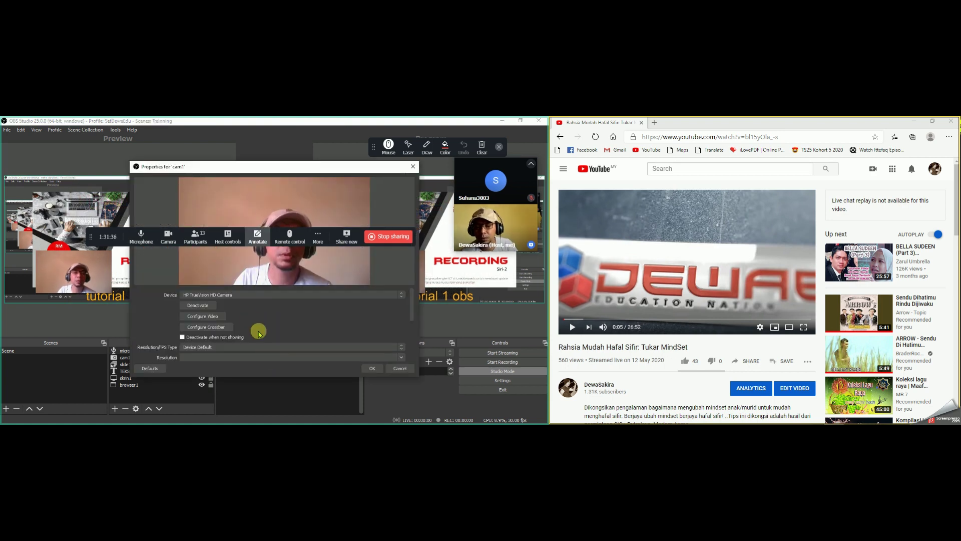
pyautogui.scroll(-3, 285, 333)
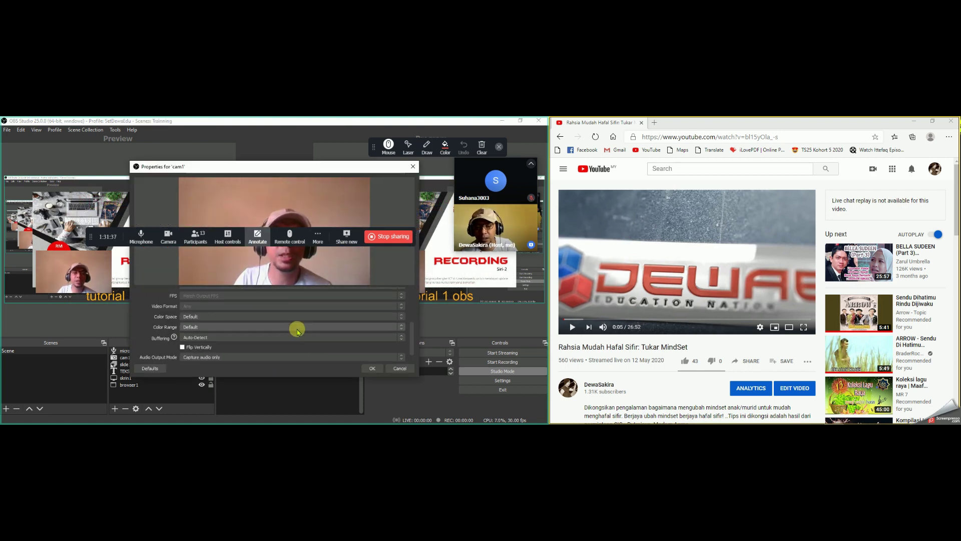
pyautogui.scroll(-2, 297, 330)
pyautogui.scroll(5, 297, 331)
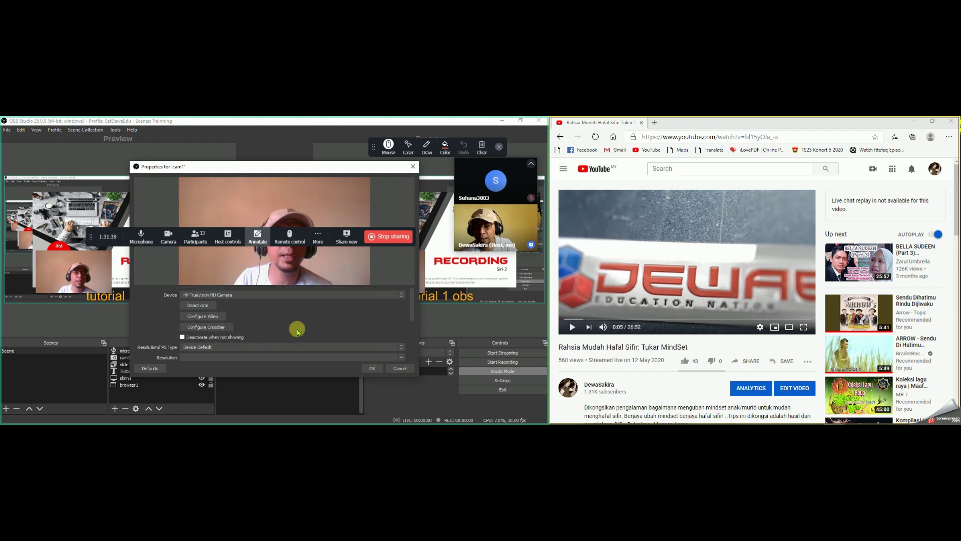
pyautogui.click(414, 167)
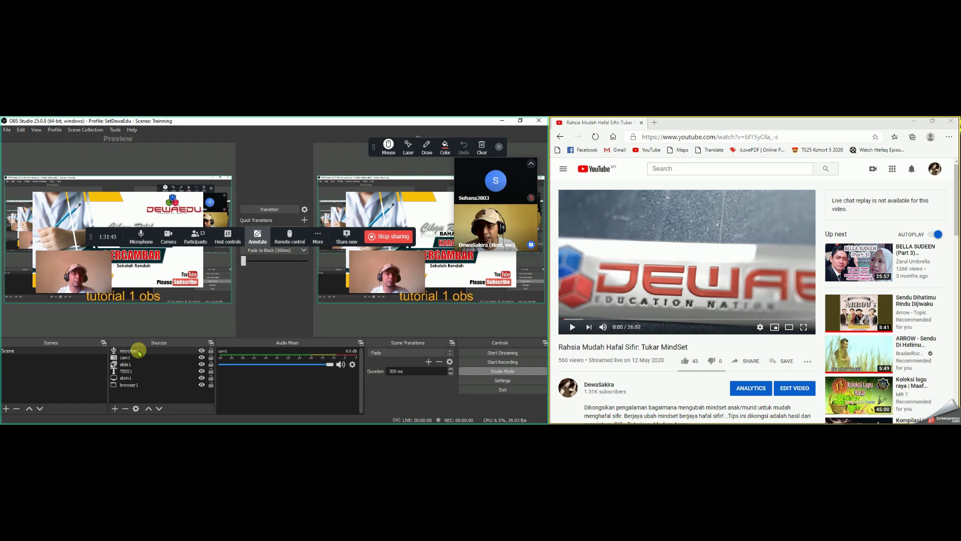
# Step: Check which camera device cam1 uses, compare it with the meeting's webcam thumbnail, and close the properties
pyautogui.click(147, 371)
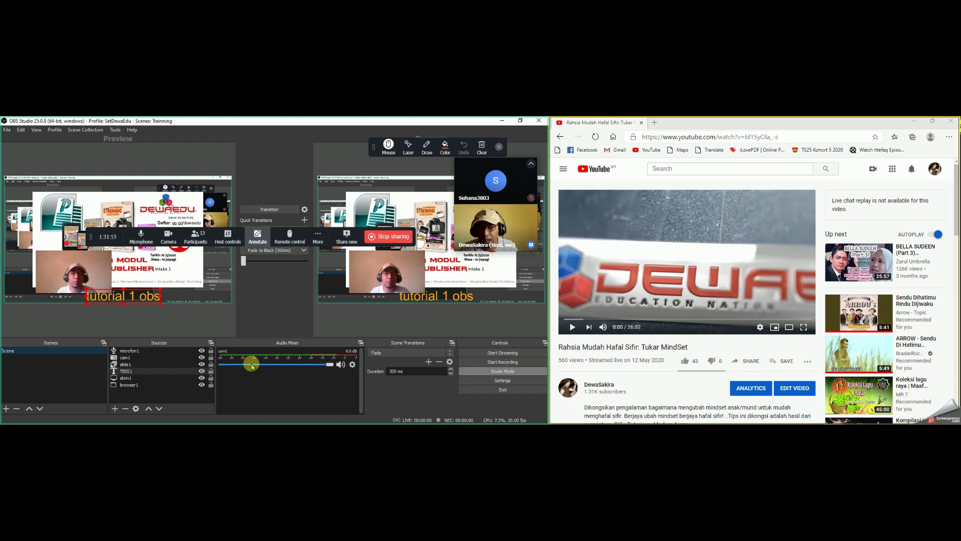
pyautogui.click(154, 351)
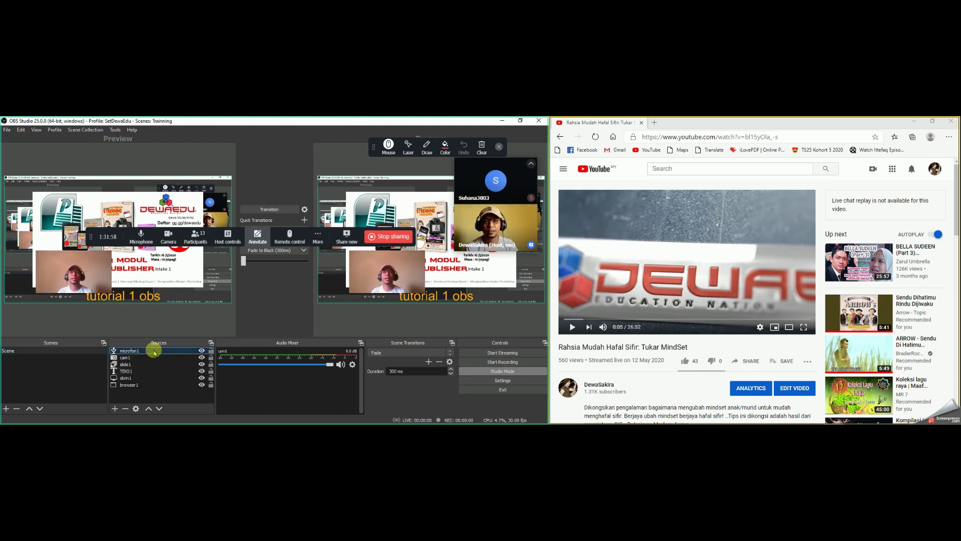
pyautogui.click(187, 358)
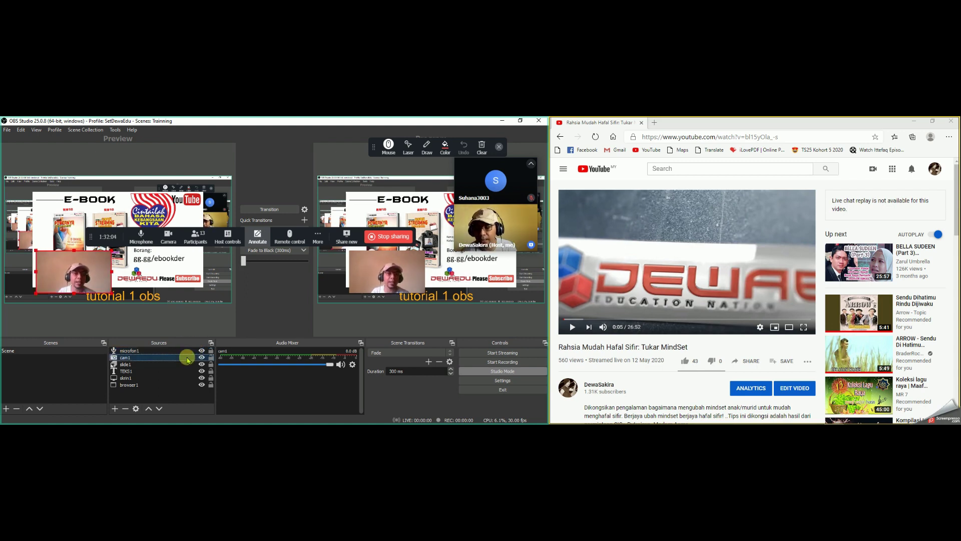
pyautogui.doubleClick(199, 359)
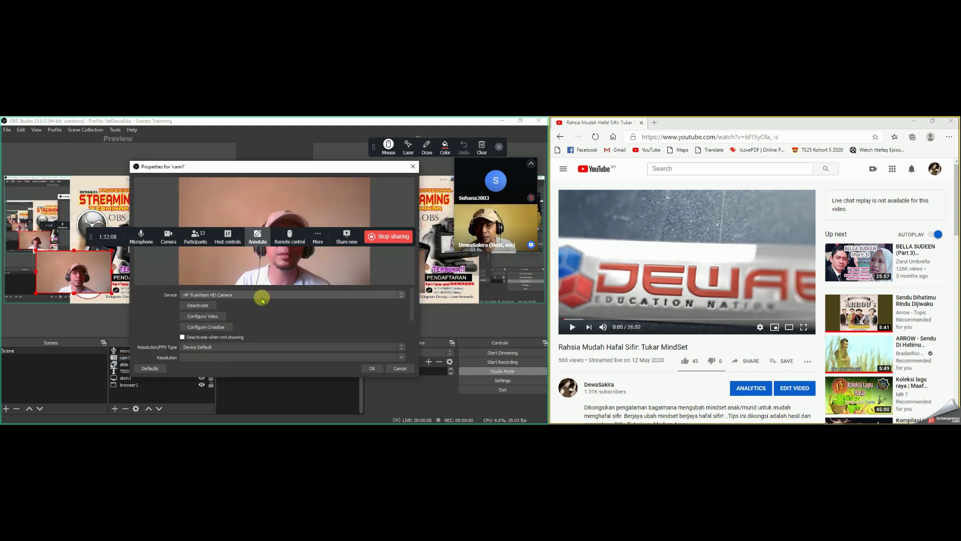
pyautogui.click(517, 237)
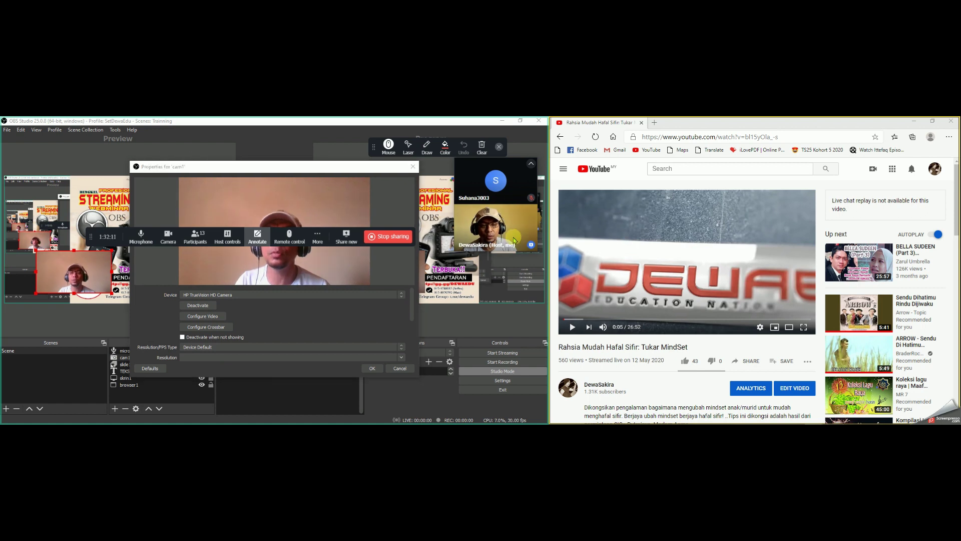
pyautogui.click(414, 166)
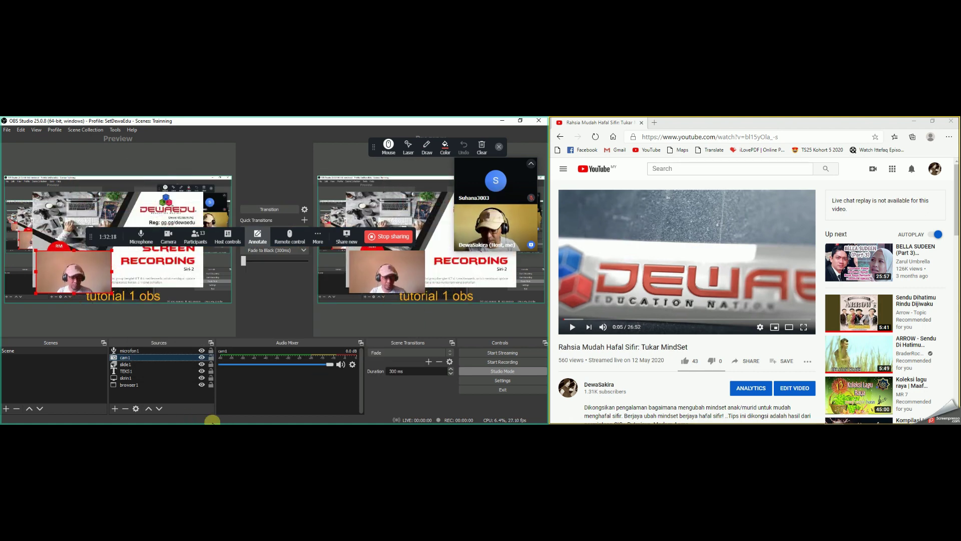
# Step: Turn off the camera in the meeting and move cam1 closer to the preview canvas's lower-left corner
pyautogui.hotkey('alt', 'Tab')
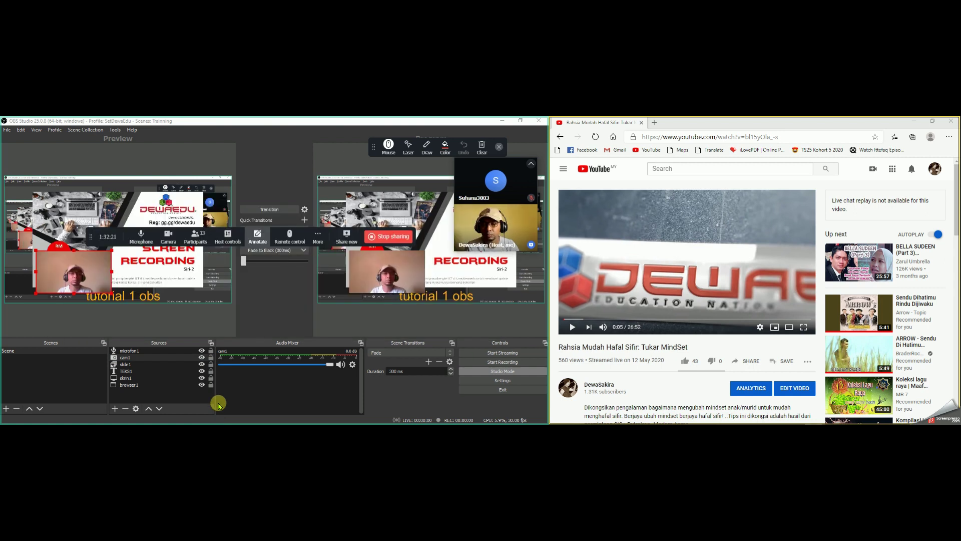
pyautogui.click(168, 237)
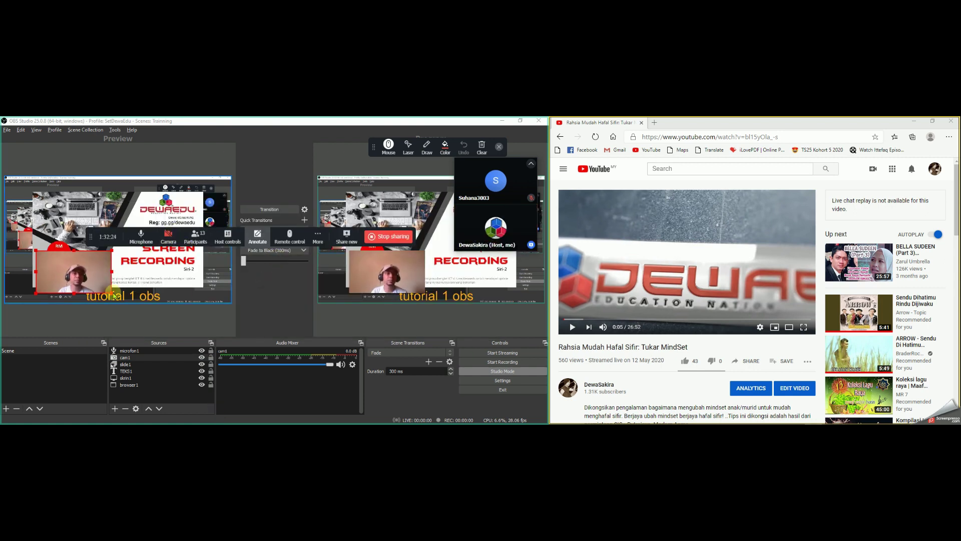
pyautogui.moveTo(70, 273); pyautogui.dragTo(46, 279)
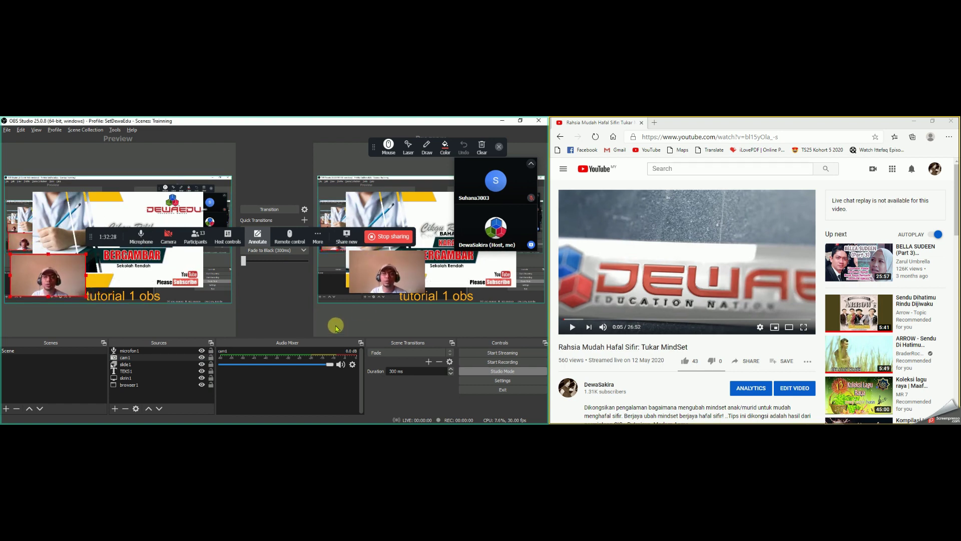
# Step: Change cam1's video capture device to TIGA Device and apply it
pyautogui.click(163, 370)
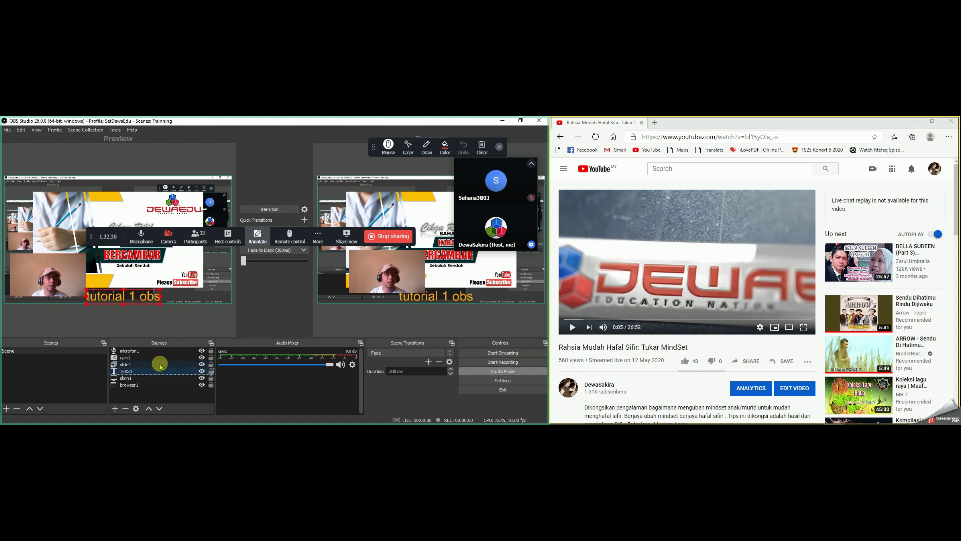
pyautogui.click(161, 358)
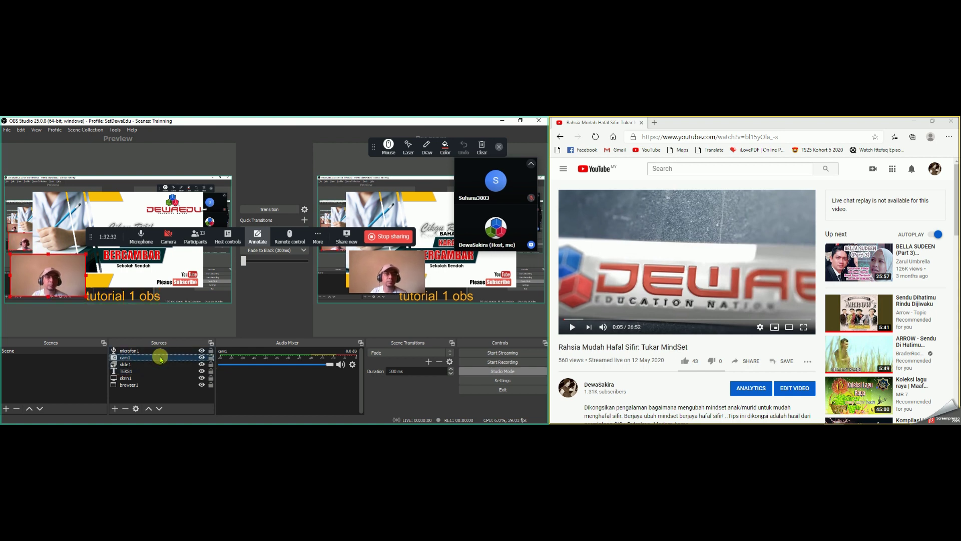
pyautogui.doubleClick(161, 358)
pyautogui.click(237, 296)
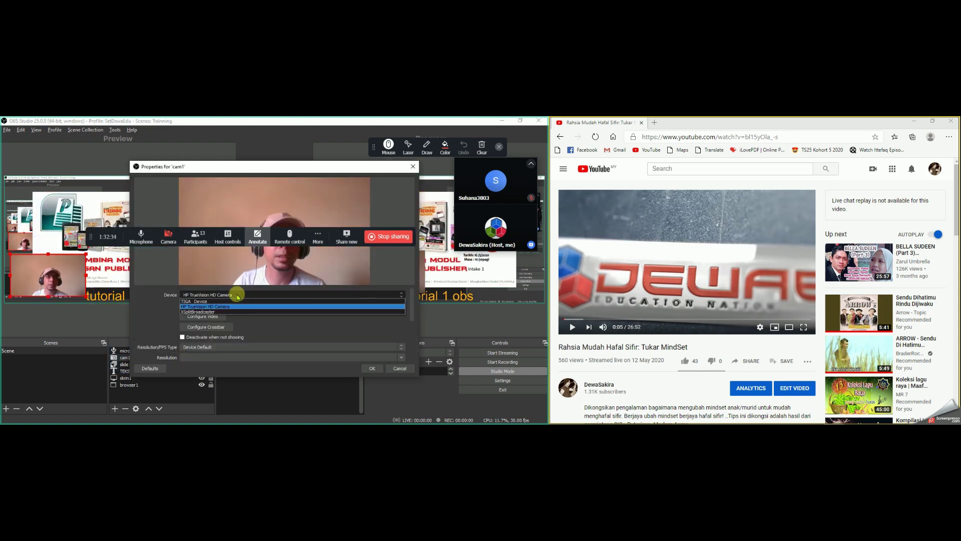
pyautogui.click(235, 302)
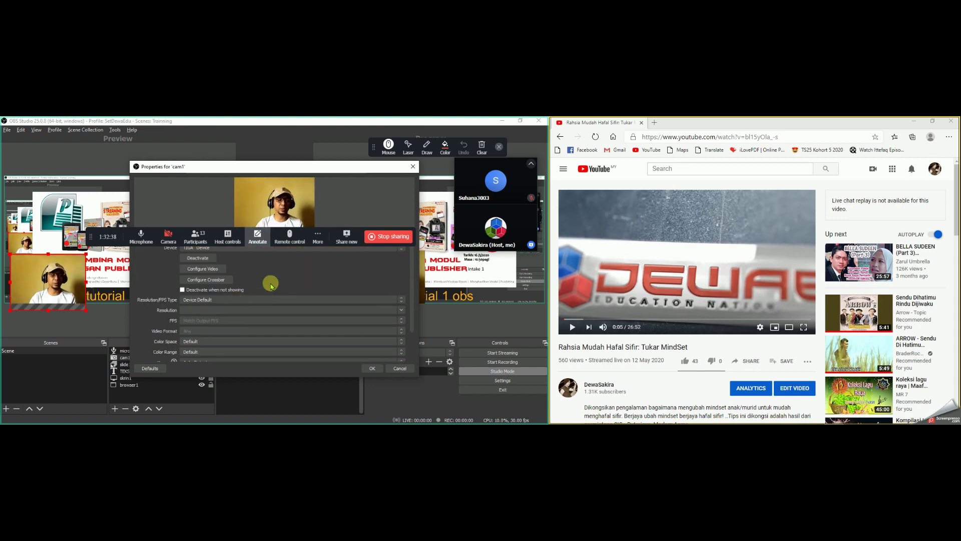
pyautogui.click(374, 370)
# Step: Examine cam1's Audio Output Mode options through its mixer entry and keep Capture audio only
pyautogui.click(172, 350)
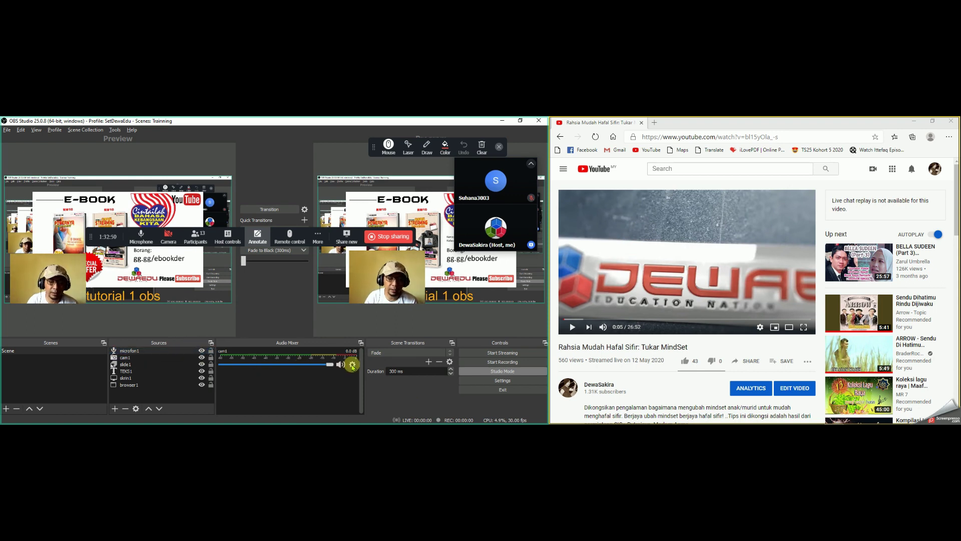
pyautogui.click(126, 357)
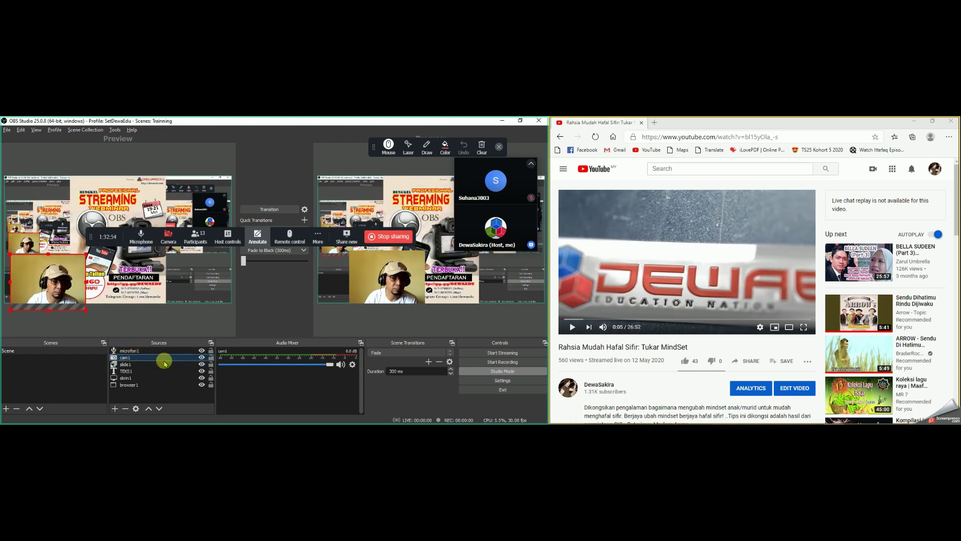
pyautogui.click(352, 363)
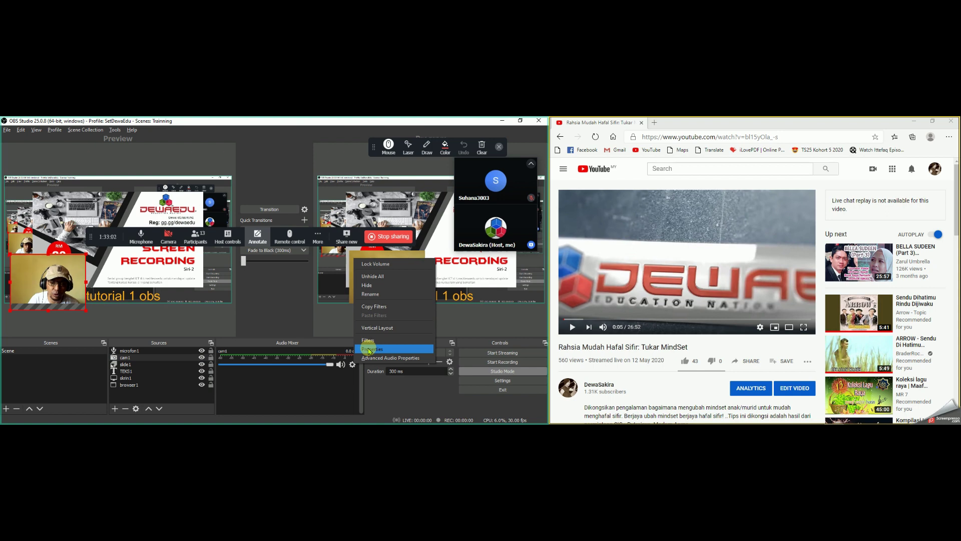
pyautogui.click(369, 349)
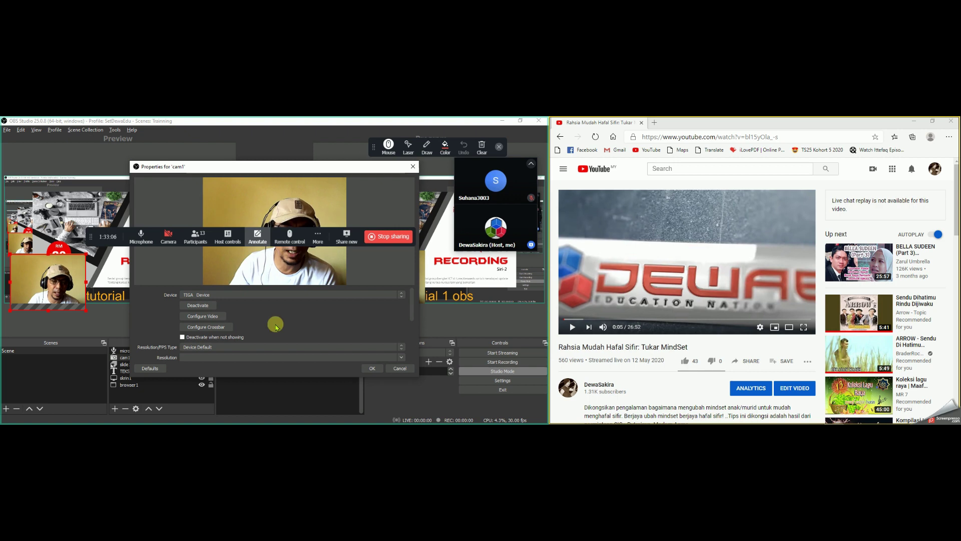
pyautogui.scroll(-3, 290, 318)
pyautogui.scroll(-1, 284, 326)
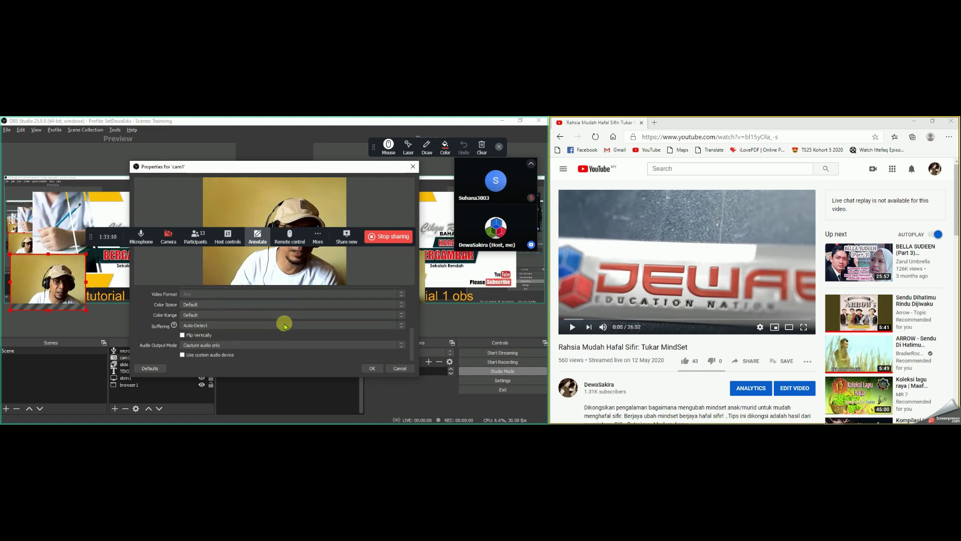
pyautogui.click(236, 347)
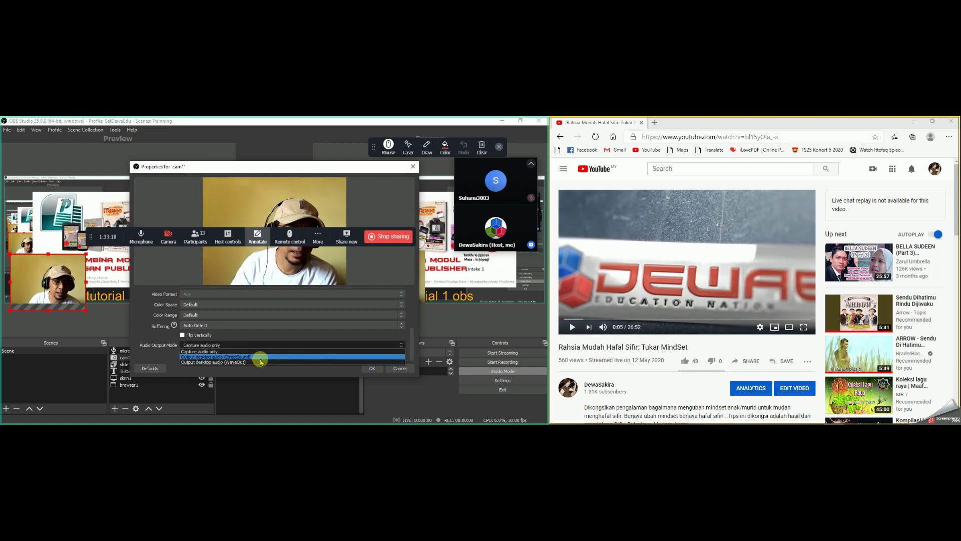
pyautogui.click(181, 351)
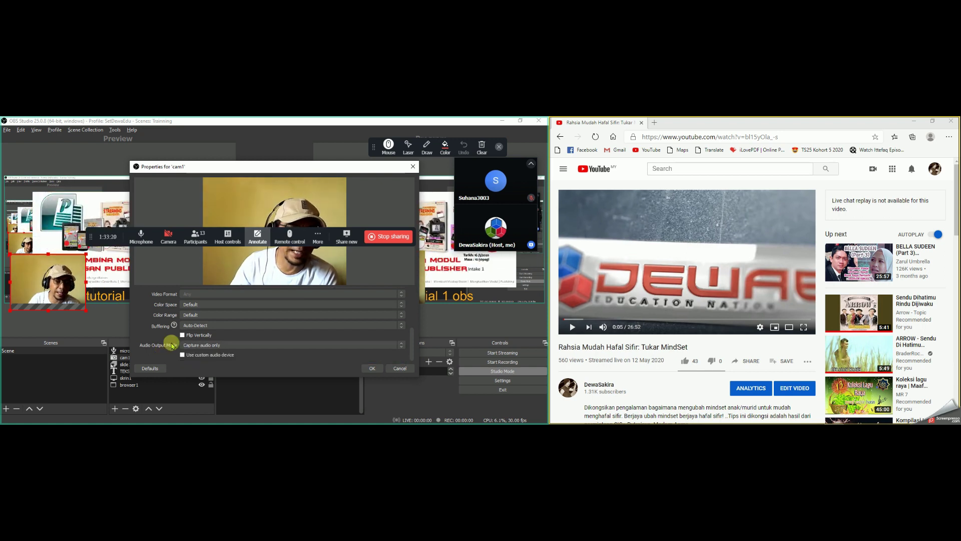
pyautogui.scroll(5, 165, 343)
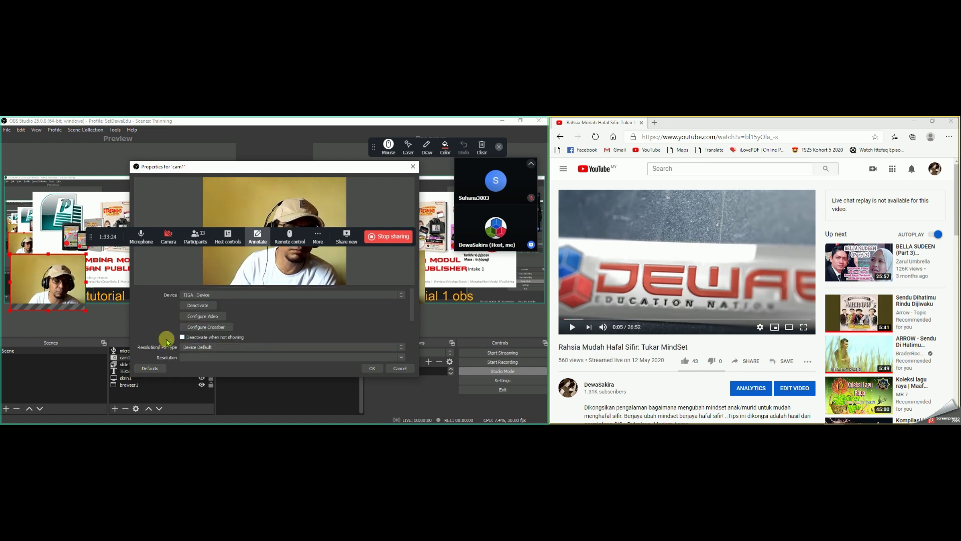
pyautogui.click(372, 368)
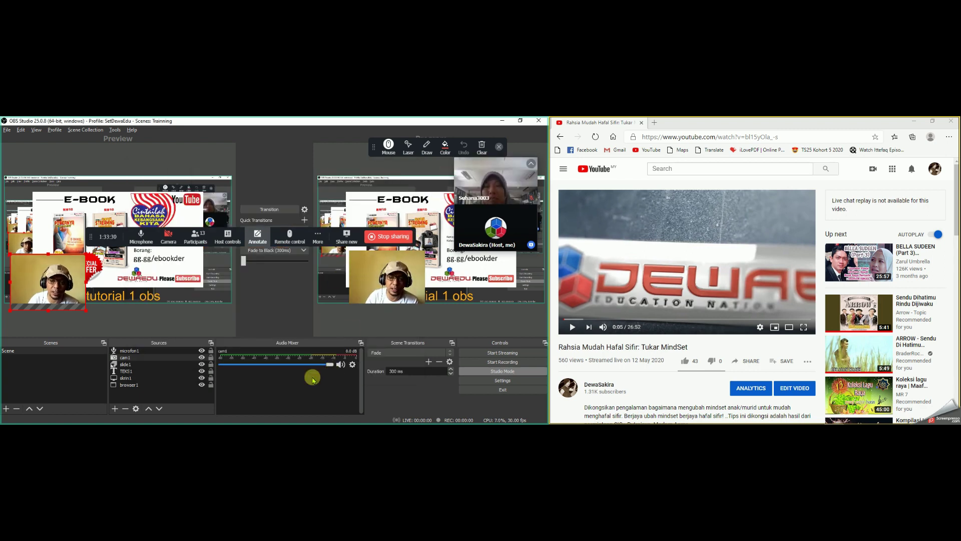
pyautogui.click(138, 351)
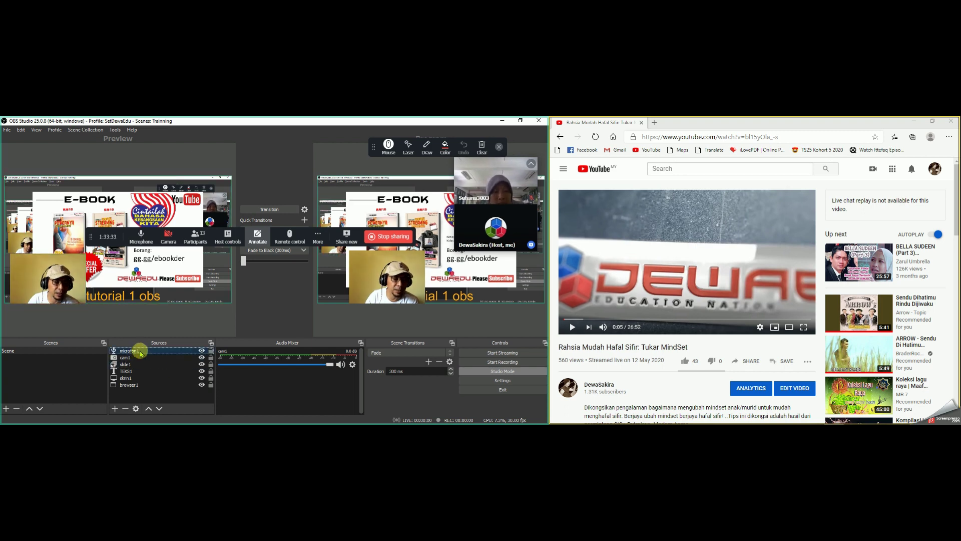
pyautogui.click(136, 382)
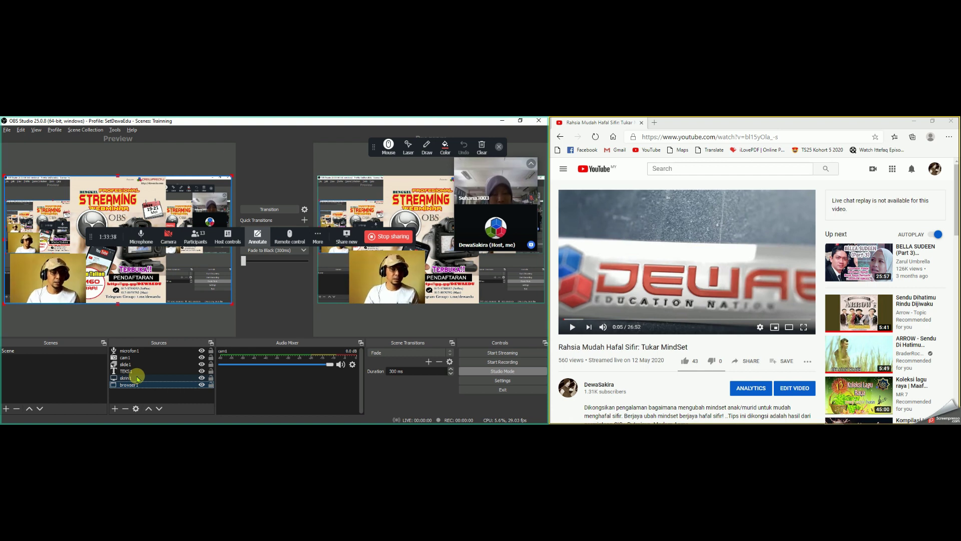
pyautogui.click(70, 360)
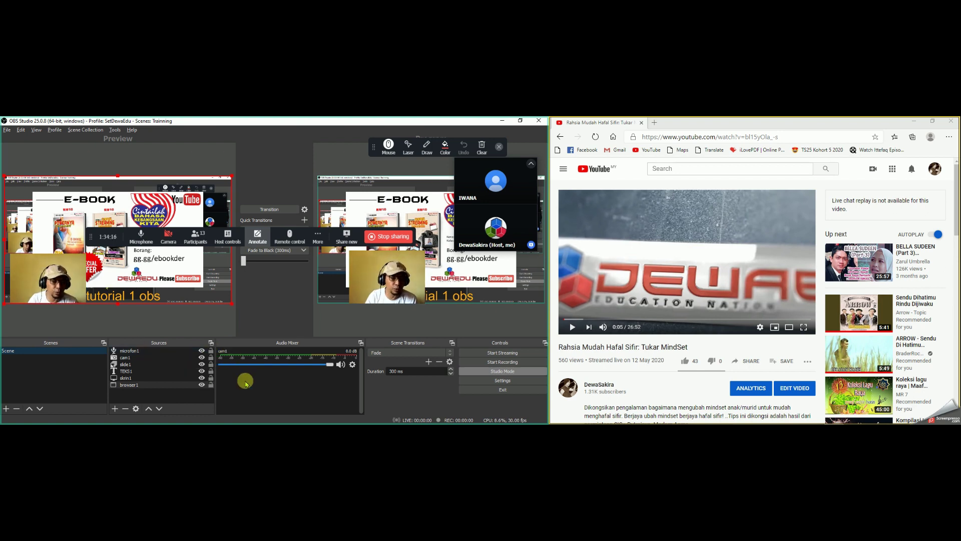
# Step: Switch to the DewaEdu Resources scene collection, then return to the Trainning scene collection
pyautogui.click(79, 131)
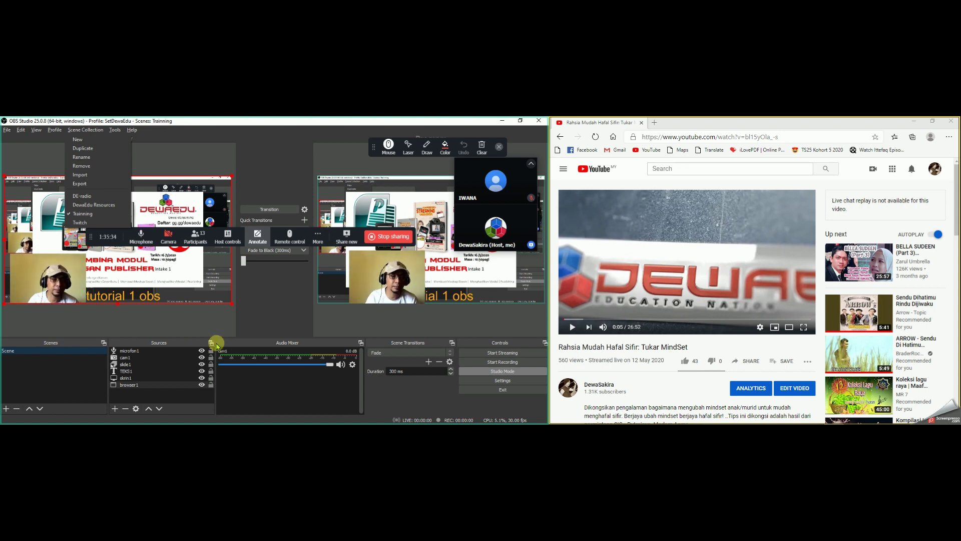
pyautogui.click(269, 149)
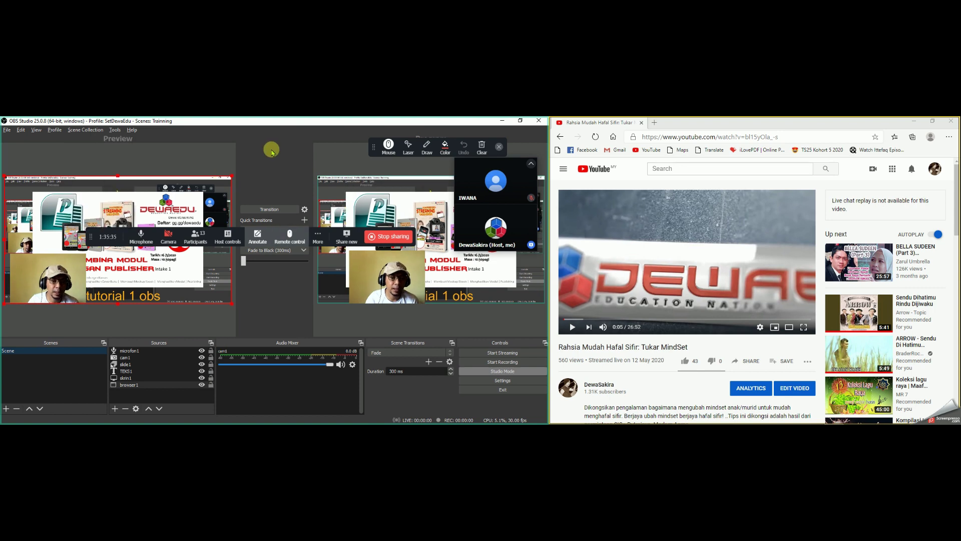
pyautogui.click(85, 130)
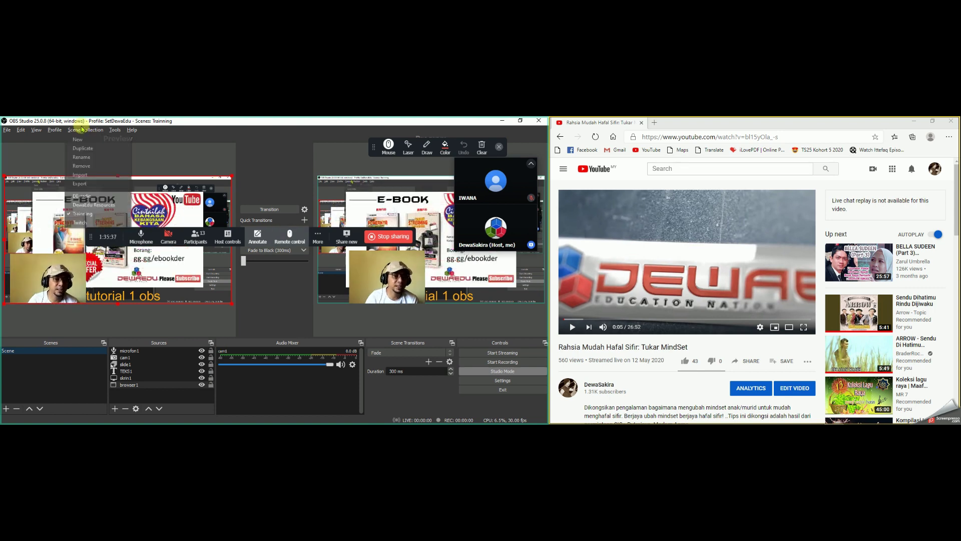
pyautogui.click(94, 206)
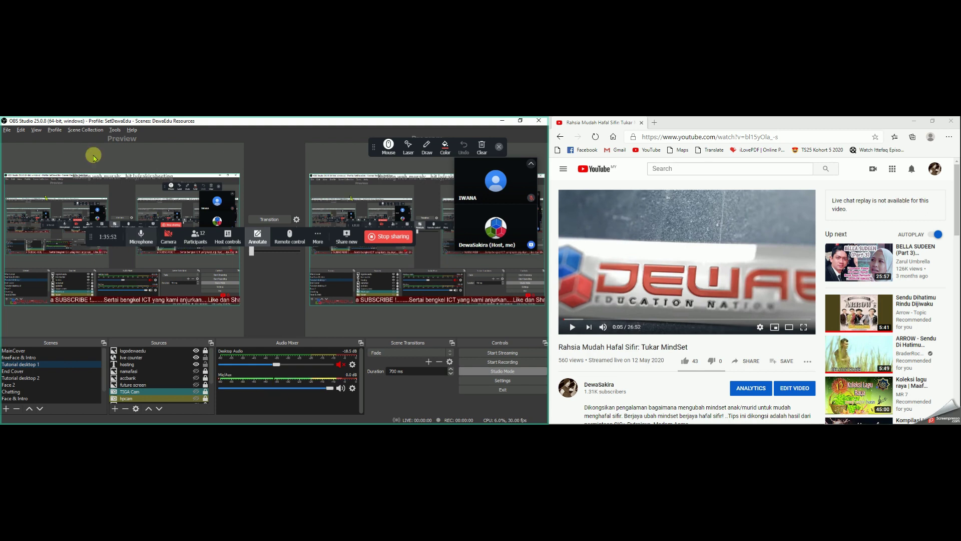
pyautogui.click(86, 129)
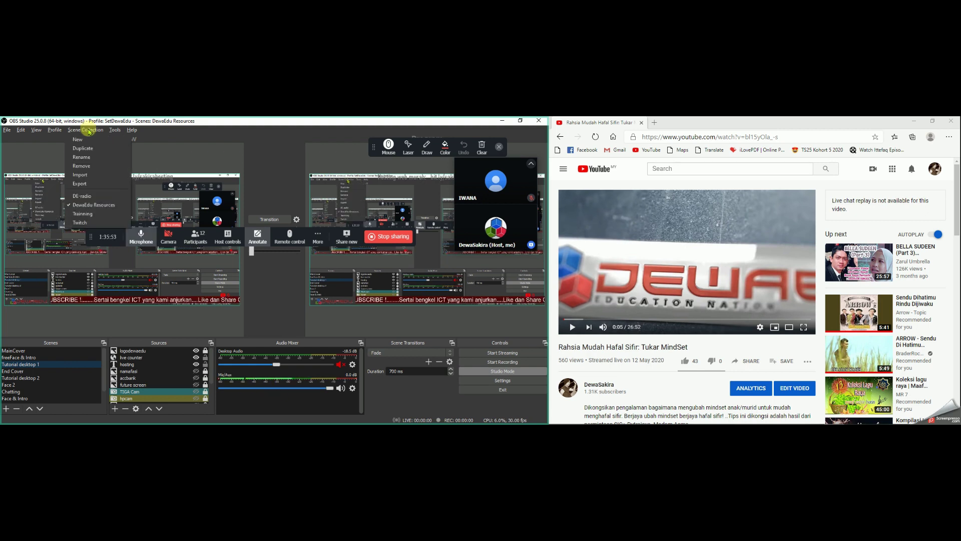
pyautogui.click(95, 215)
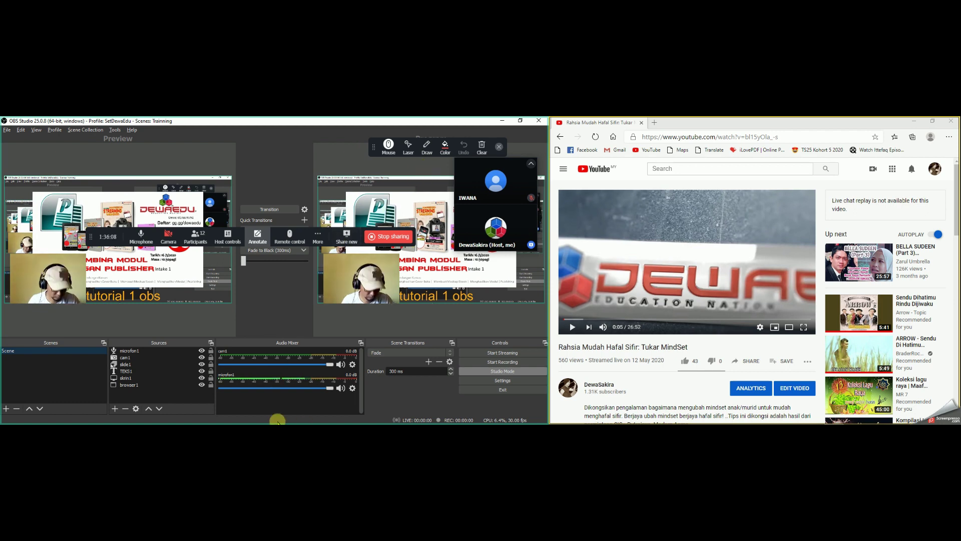
pyautogui.press('super')
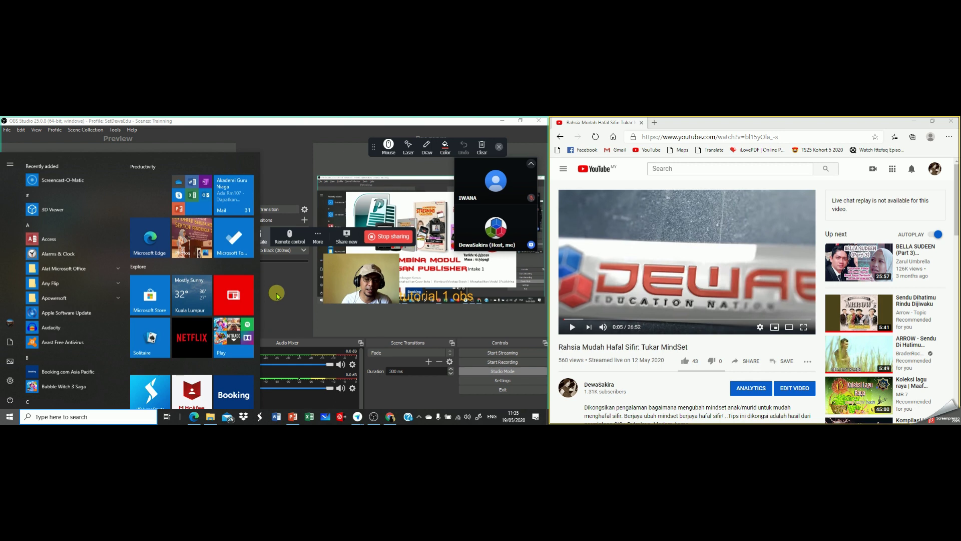
pyautogui.press('super')
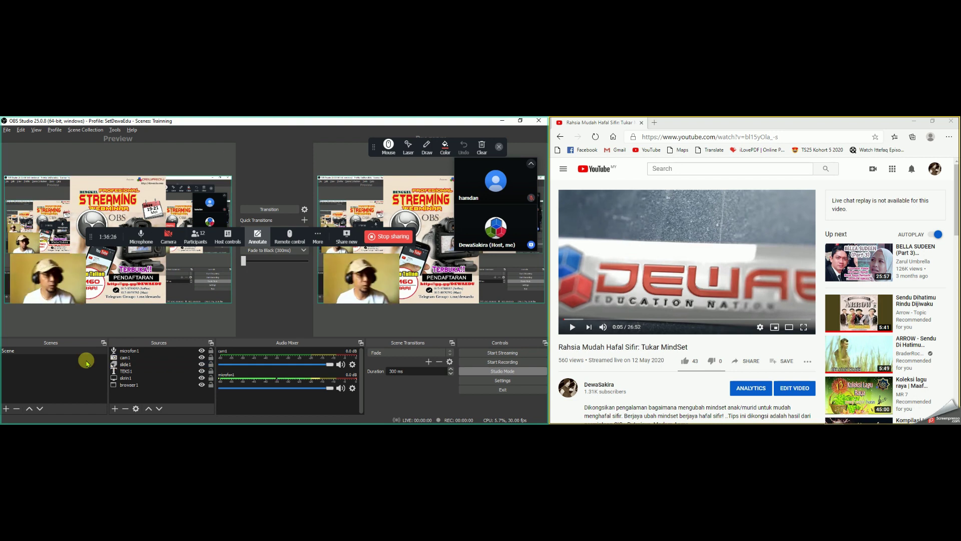
# Step: Move cam1 flush into the lower-left corner of the preview canvas
pyautogui.click(37, 274)
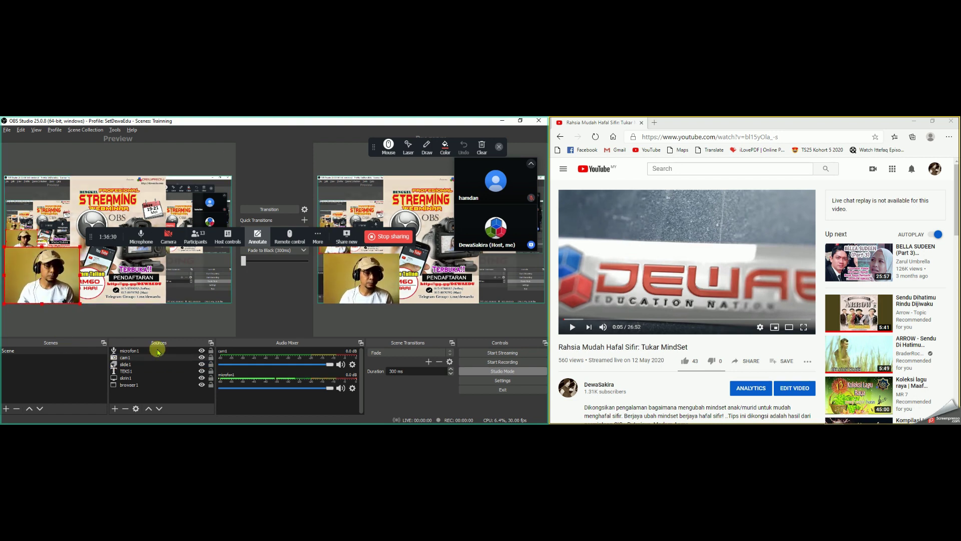
pyautogui.click(114, 409)
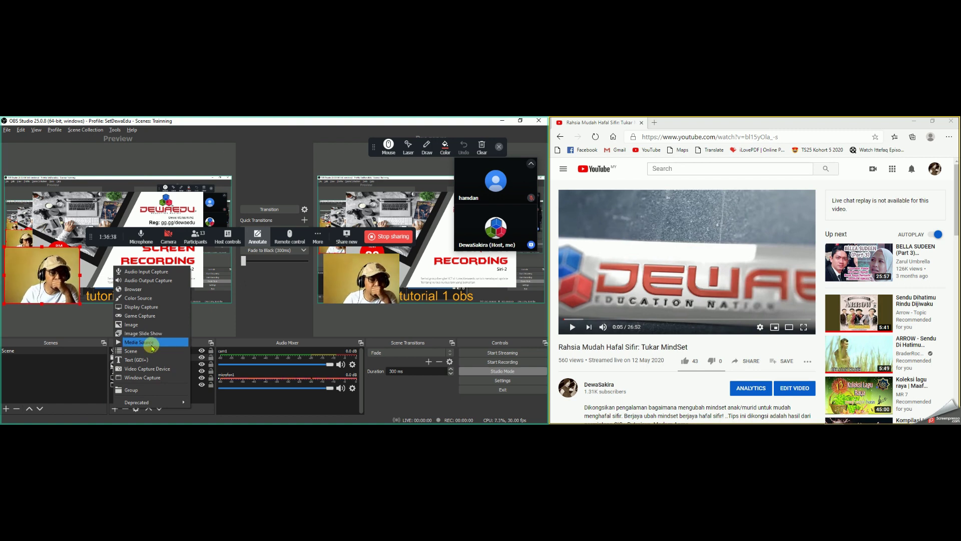
pyautogui.click(152, 345)
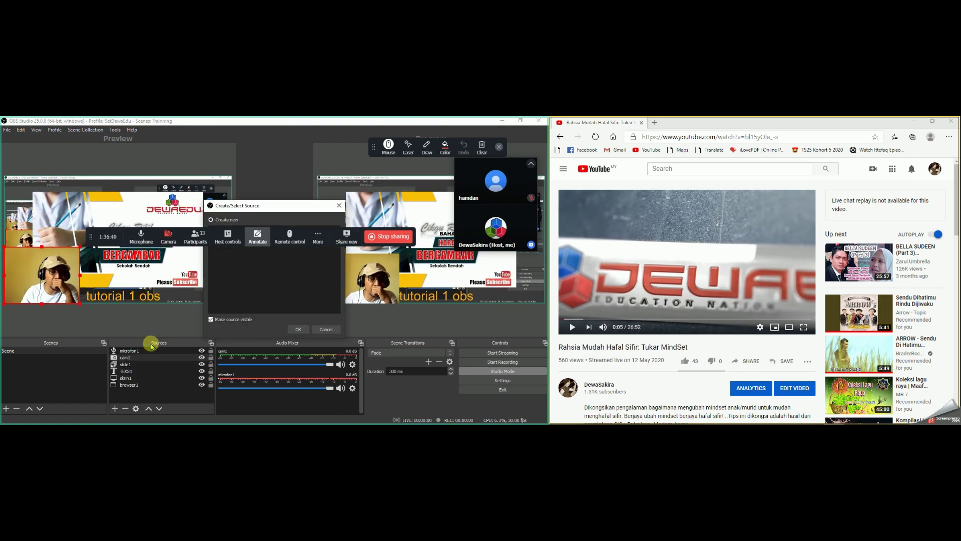
pyautogui.click(325, 330)
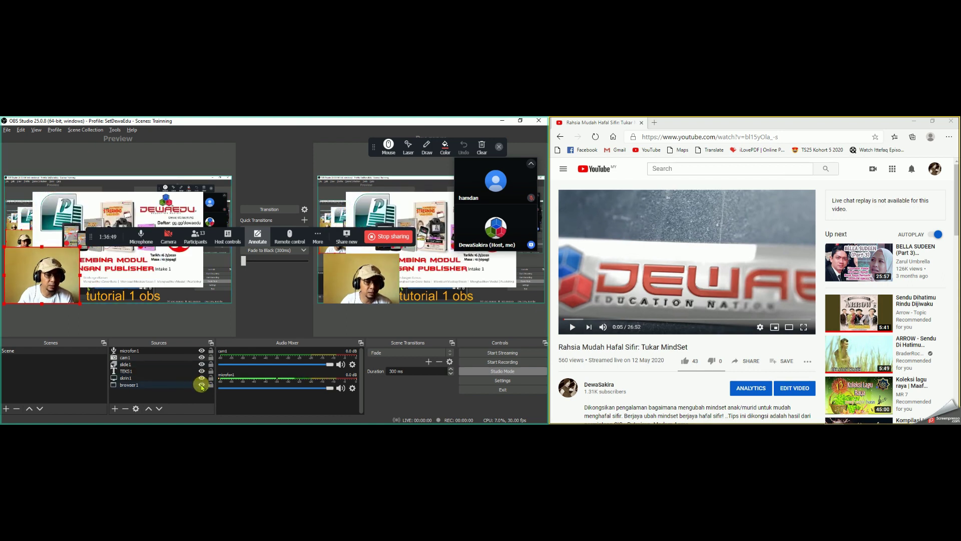
# Step: Hide the display capture, TEKS1, slide1 and cam1 sources so that only browser1 shows on the preview canvas
pyautogui.click(202, 378)
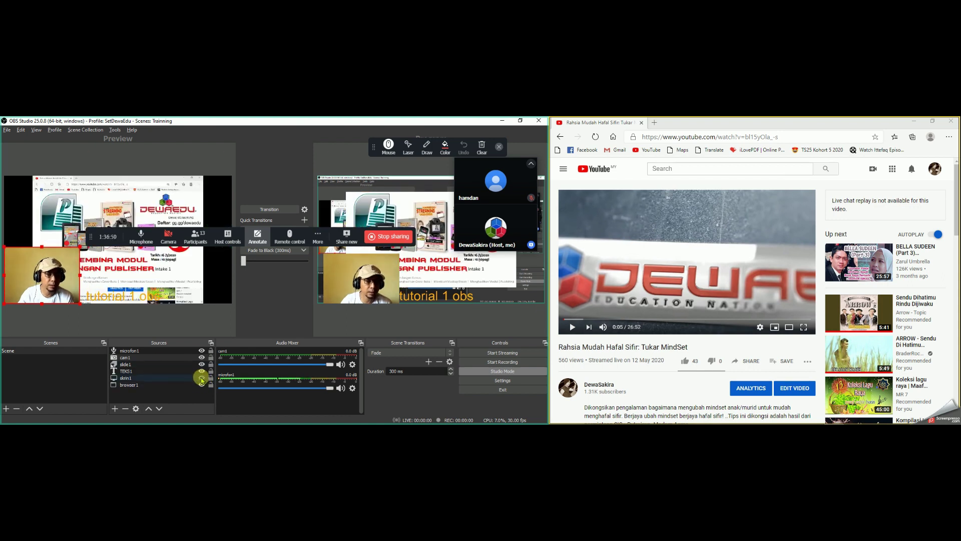
pyautogui.click(202, 371)
pyautogui.click(202, 364)
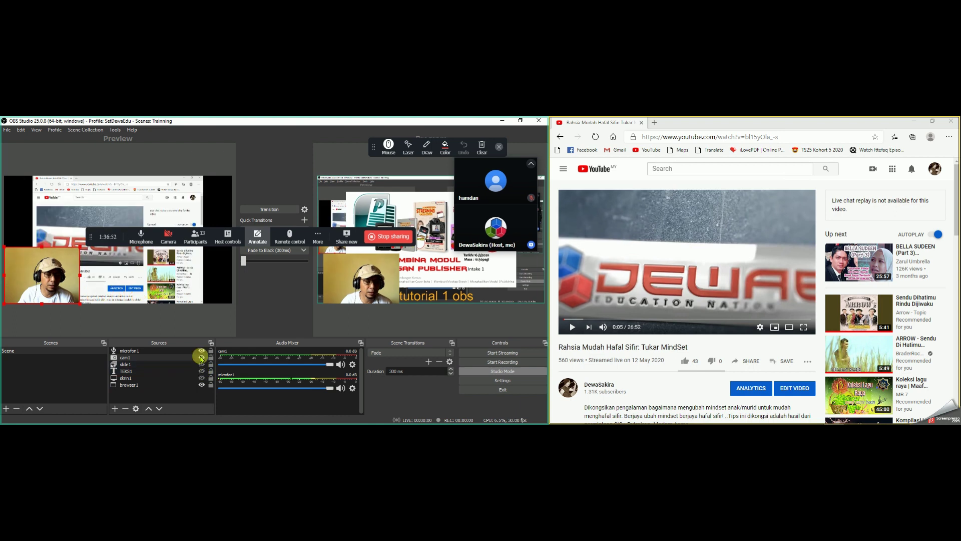
pyautogui.click(202, 357)
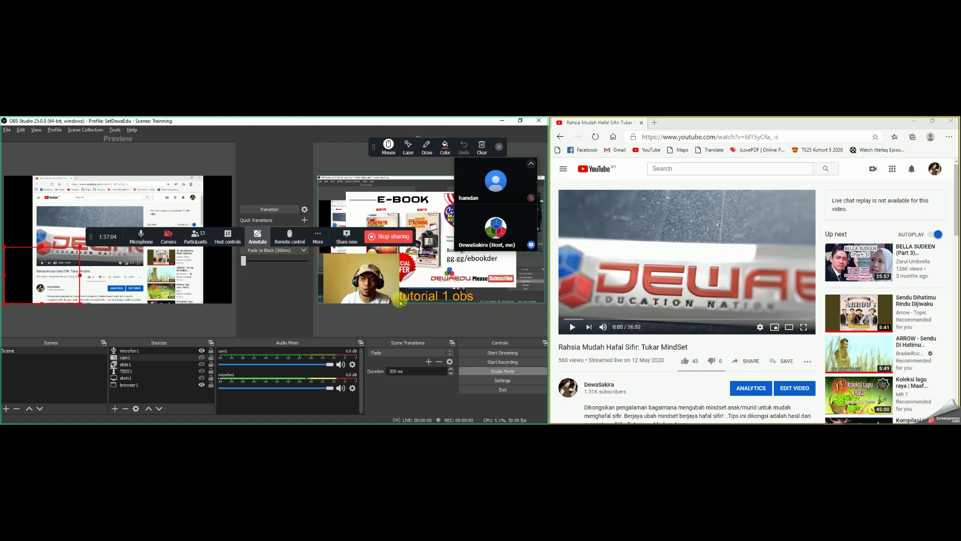
# Step: Play the YouTube video briefly to check it in the preview canvas, and pause it
pyautogui.click(572, 327)
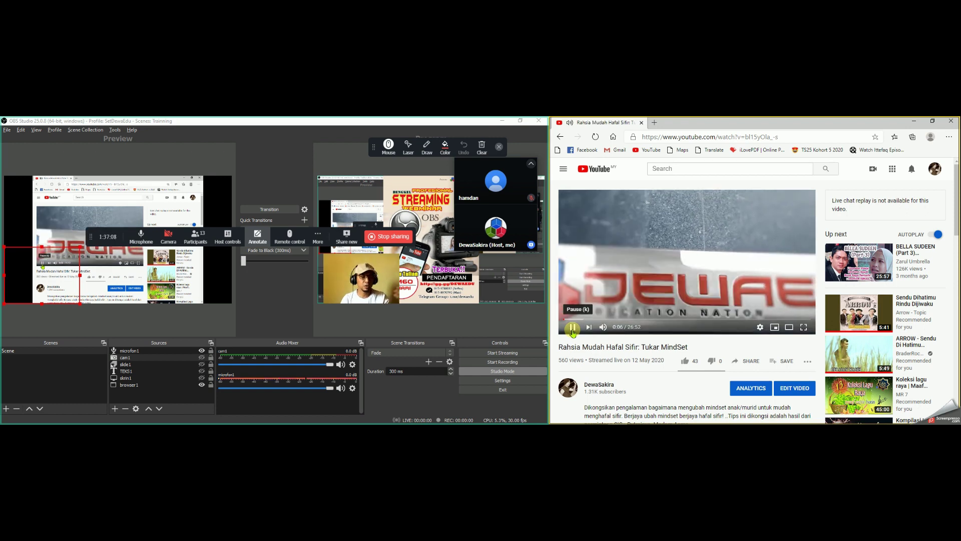
pyautogui.click(573, 330)
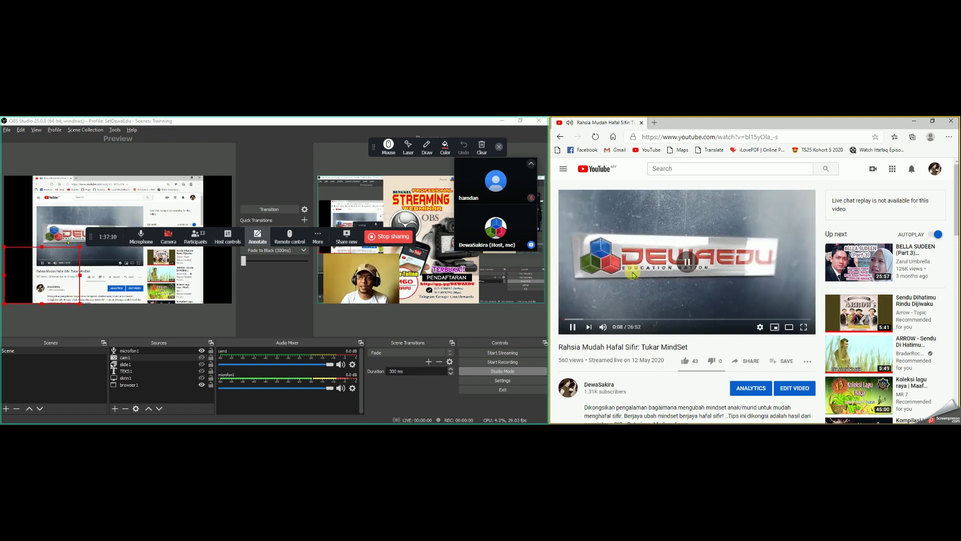
# Step: Try adding a Media Source, browse the Videos folder for its local file, and close its properties without choosing one
pyautogui.click(115, 408)
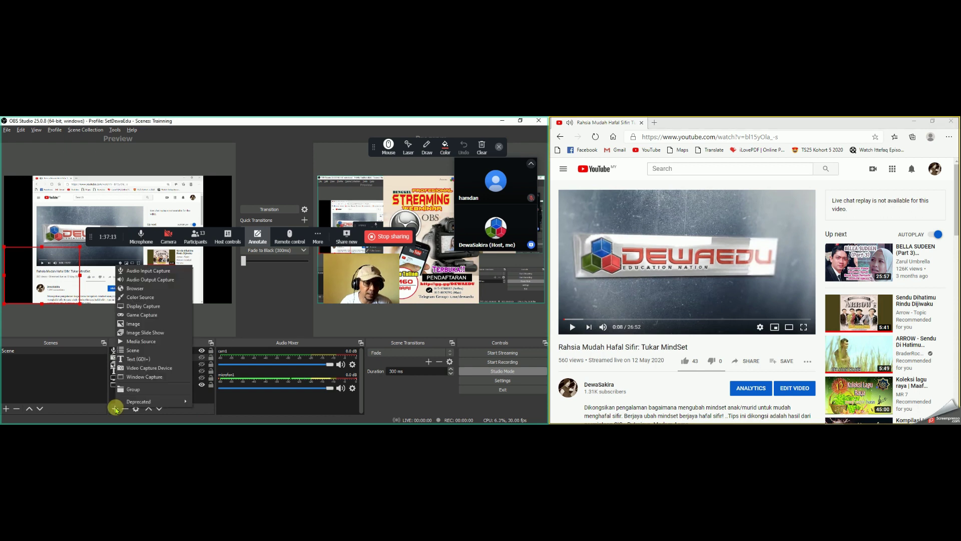
pyautogui.click(140, 350)
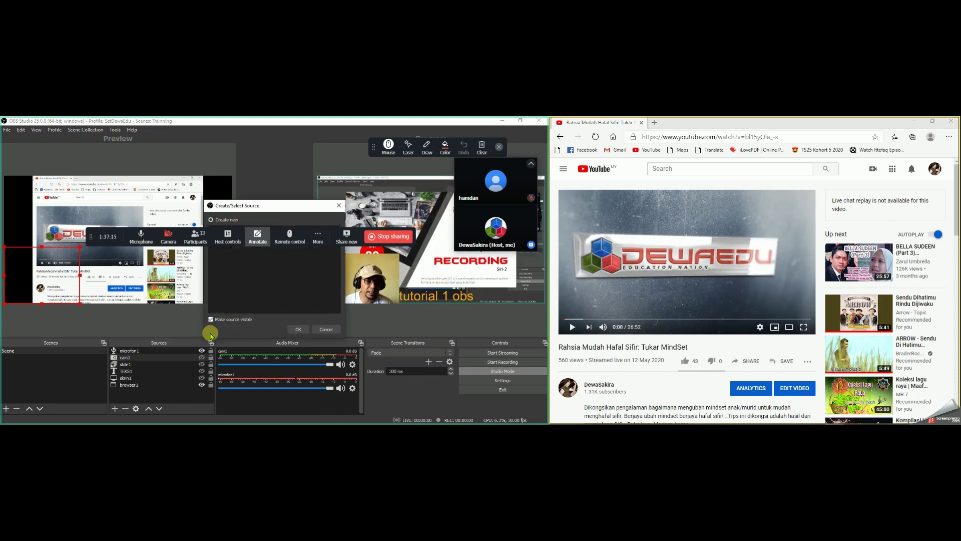
pyautogui.moveTo(91, 237); pyautogui.dragTo(104, 181)
pyautogui.click(298, 329)
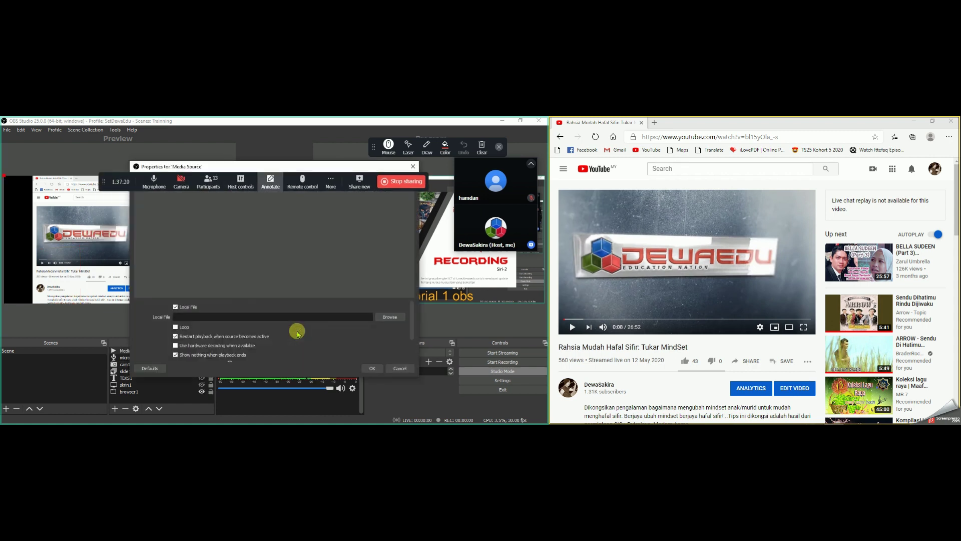
pyautogui.click(389, 316)
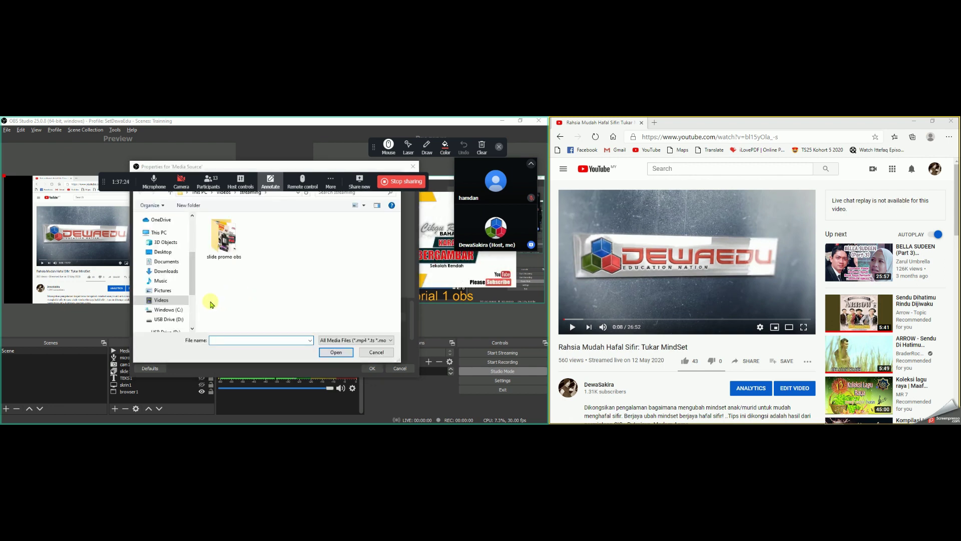
pyautogui.scroll(-2, 165, 301)
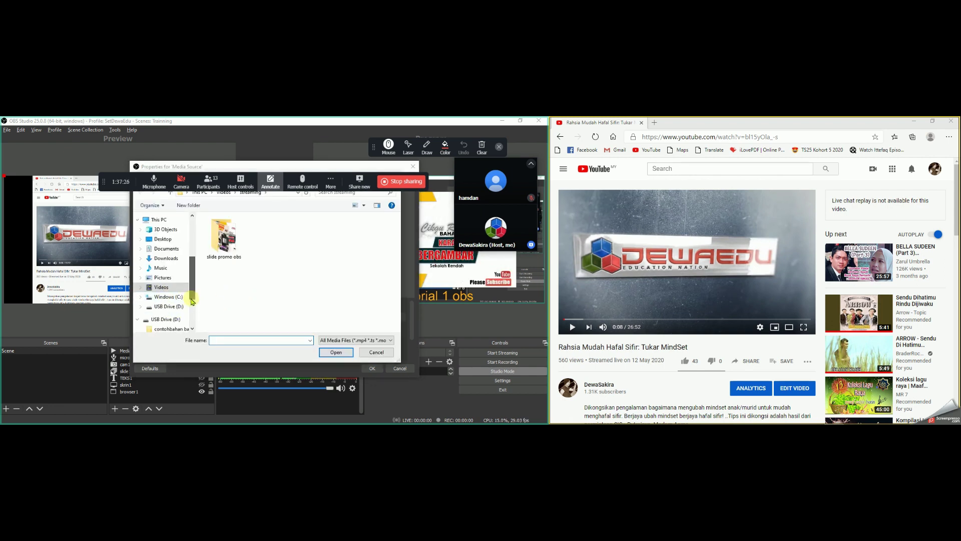
pyautogui.click(162, 265)
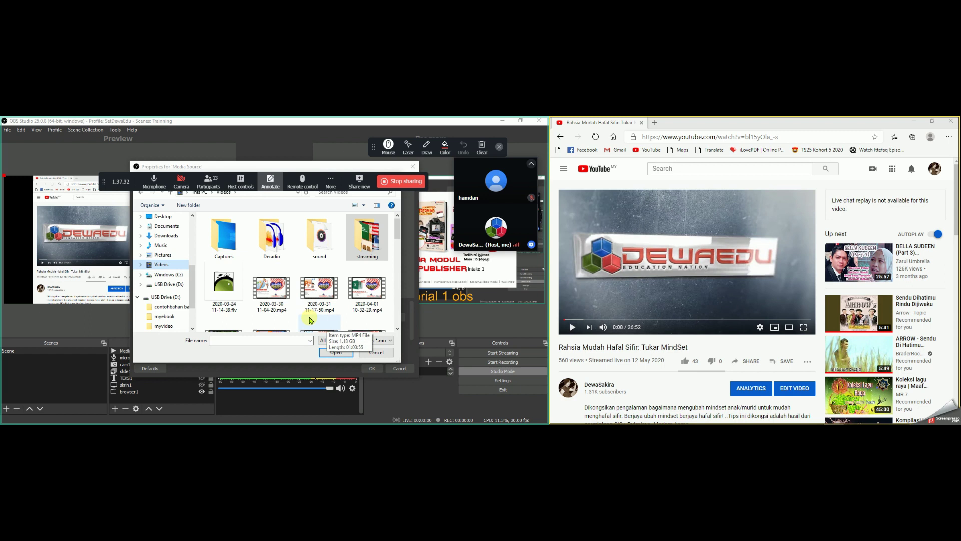
pyautogui.click(377, 353)
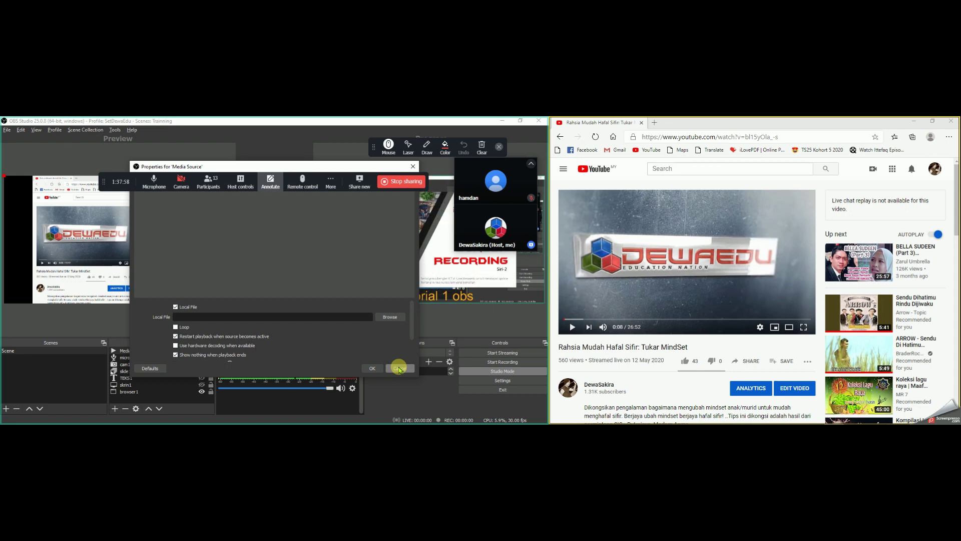
pyautogui.click(399, 369)
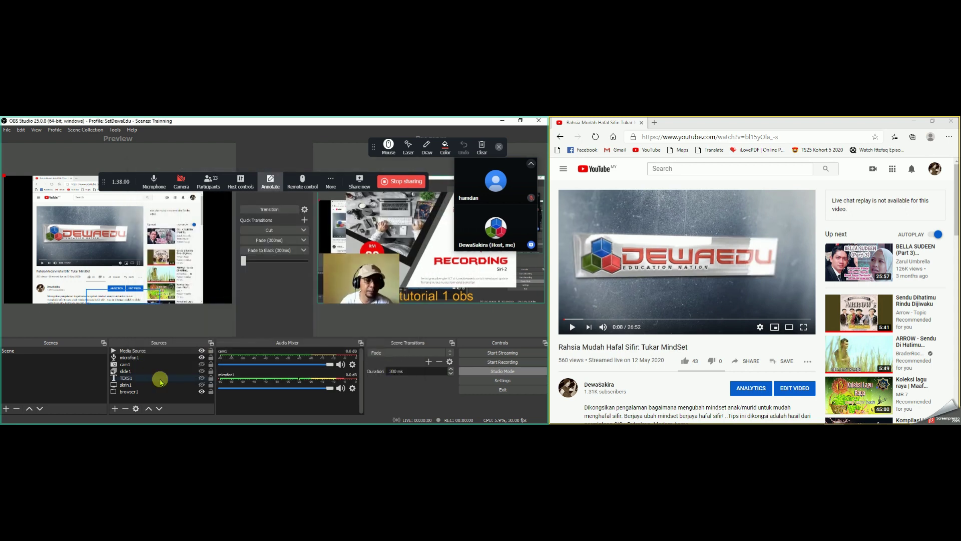
# Step: Remove the empty Media Source from the scene
pyautogui.click(181, 350)
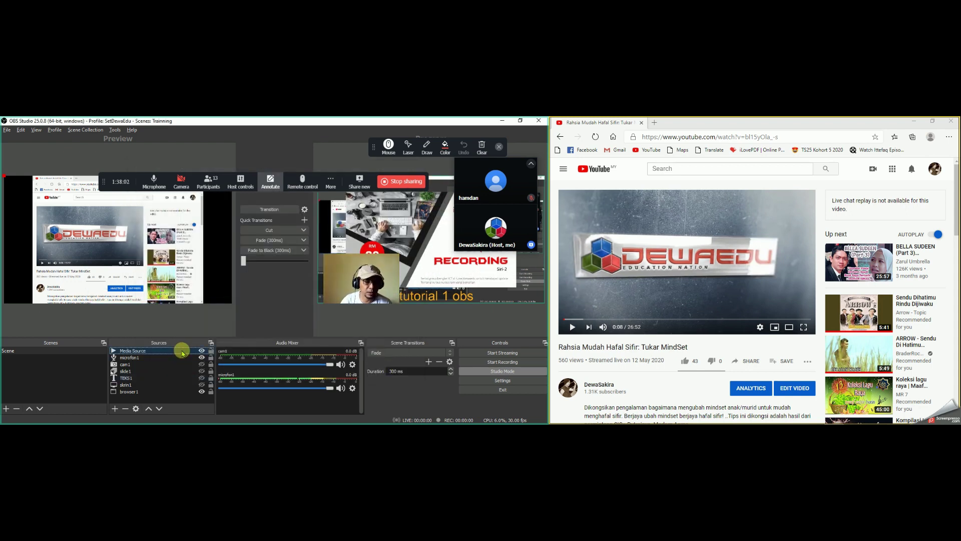
pyautogui.click(126, 409)
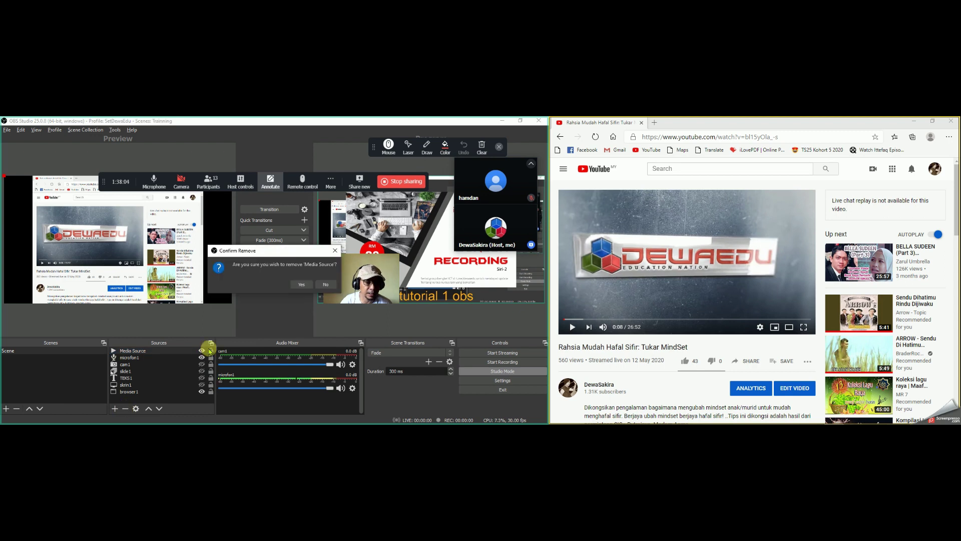
pyautogui.click(303, 283)
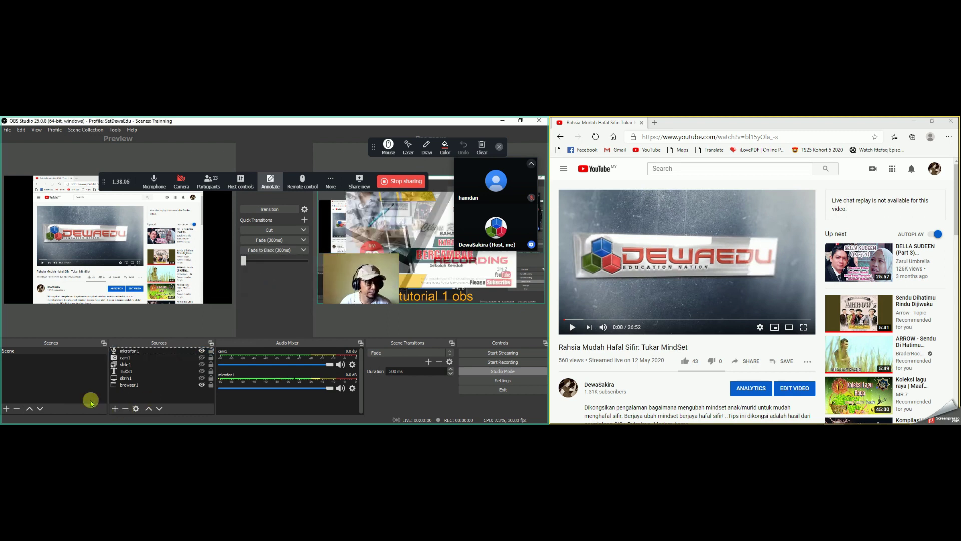
pyautogui.click(115, 408)
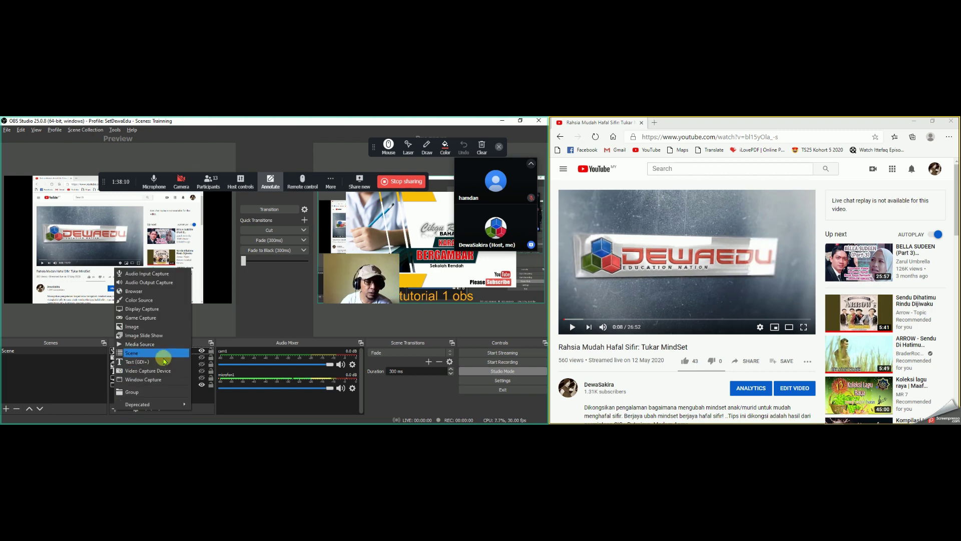
pyautogui.click(195, 398)
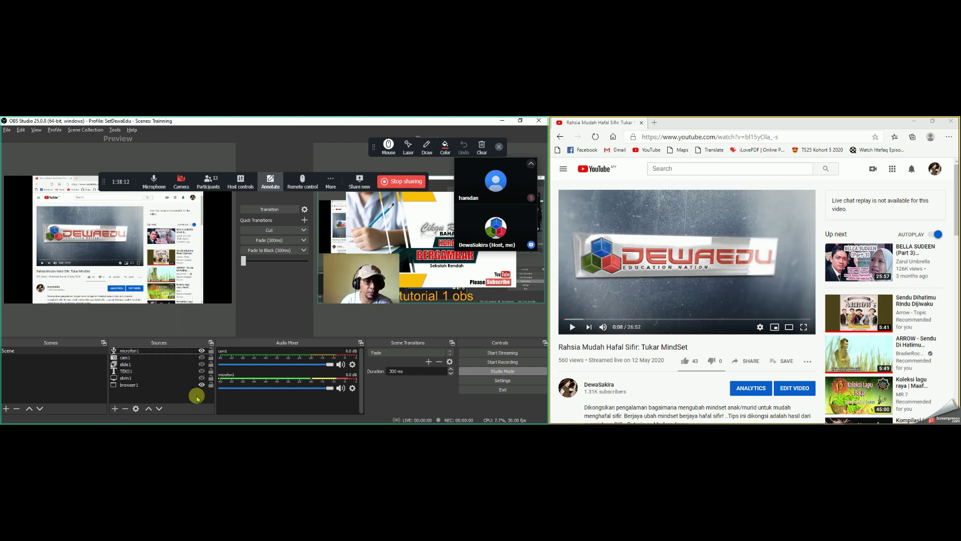
# Step: Hide browser1 and show the TEKS1 text and cam1 on the preview canvas
pyautogui.click(136, 372)
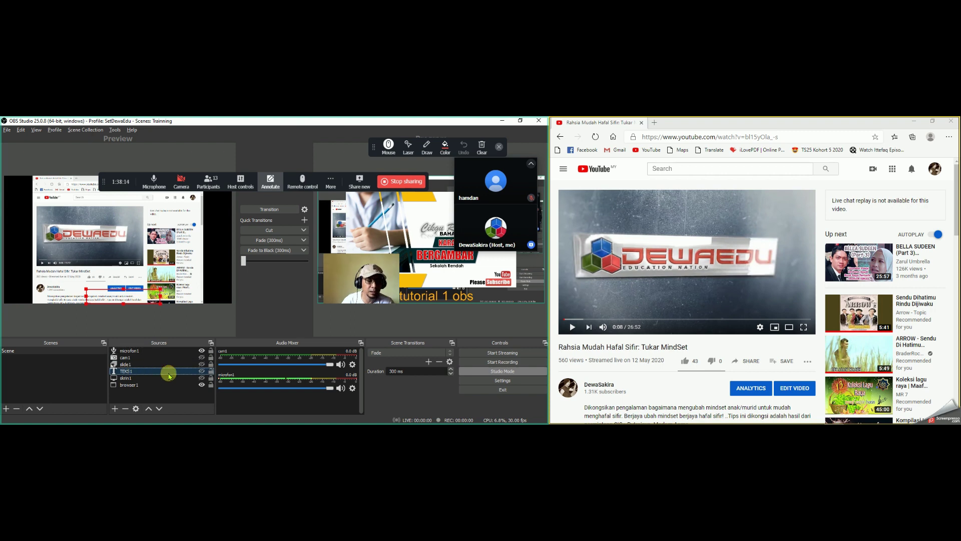
pyautogui.click(201, 384)
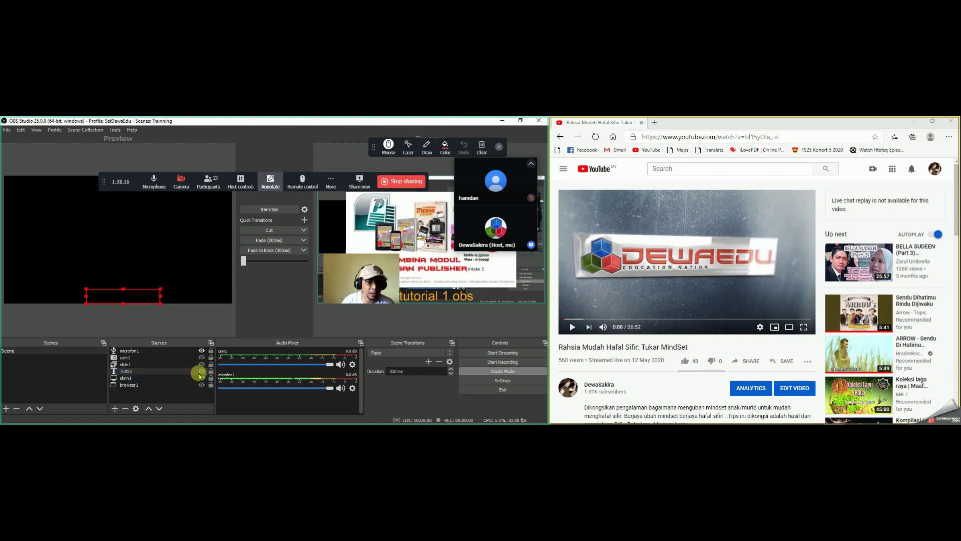
pyautogui.click(202, 371)
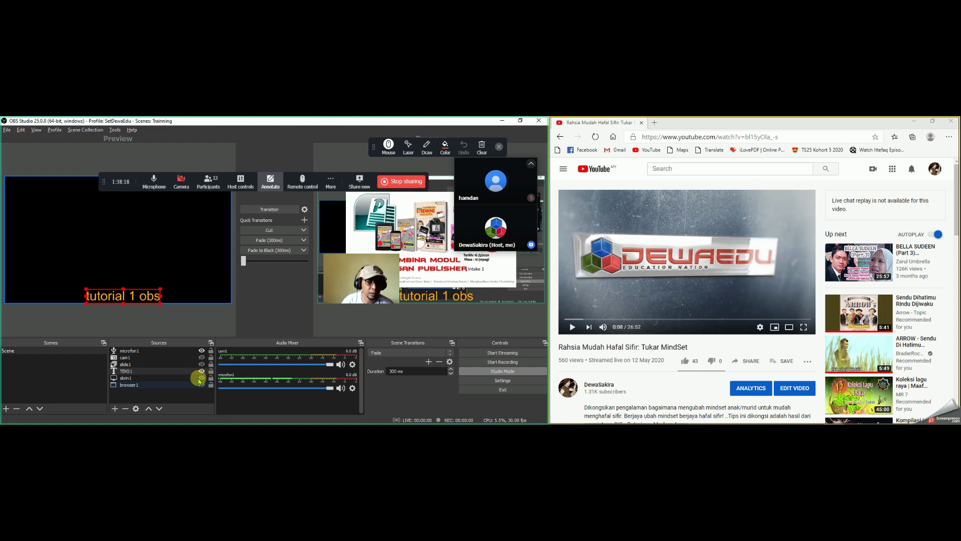
pyautogui.click(201, 357)
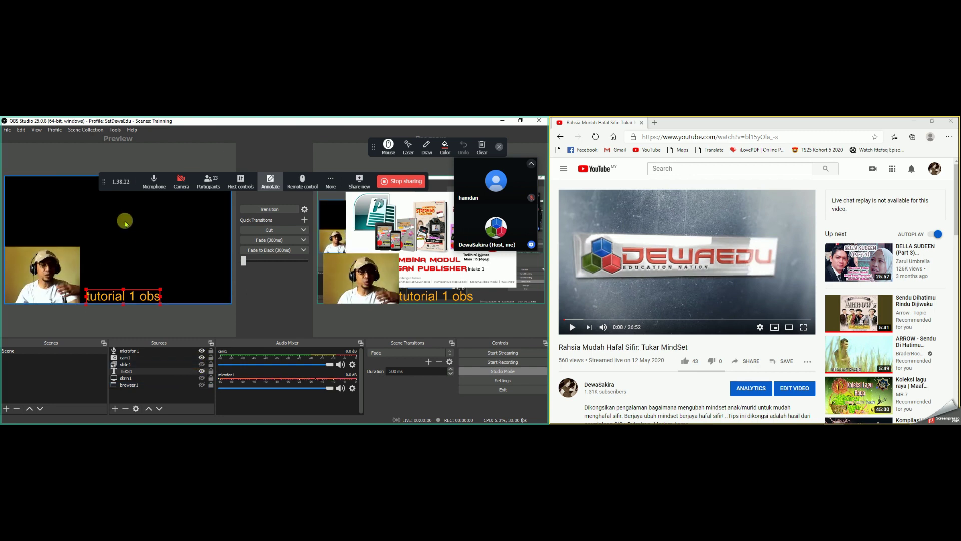
# Step: Move the "tutorial 1 obs" text up and slightly right on the preview canvas, clear of the lower edge
pyautogui.moveTo(134, 297); pyautogui.dragTo(150, 260)
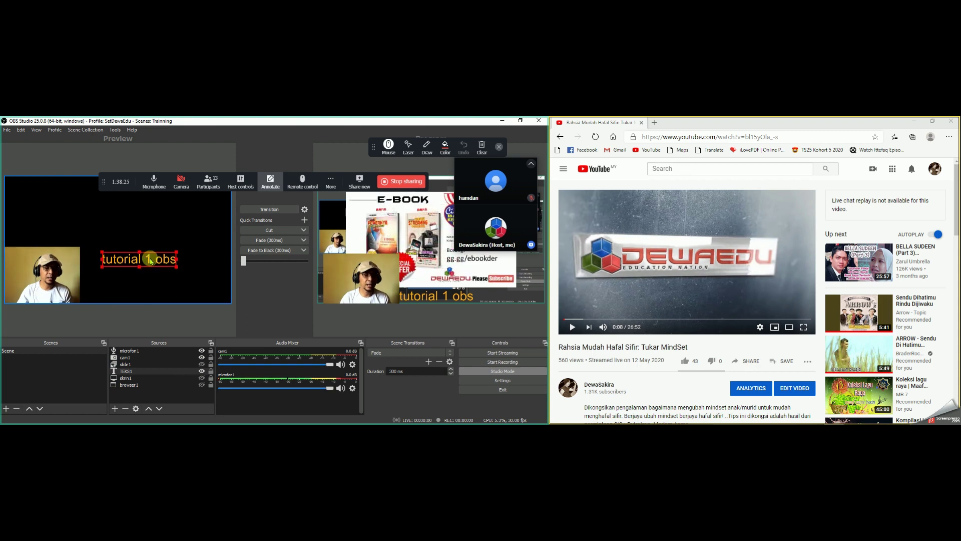
# Step: Add a Scroll filter with its default name to the TEKS1 text source
pyautogui.rightClick(129, 374)
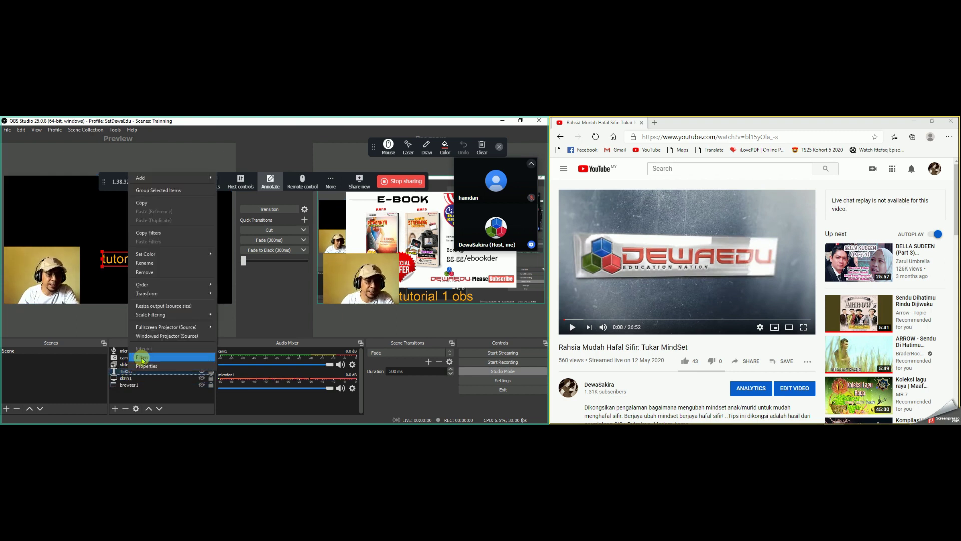
pyautogui.click(150, 389)
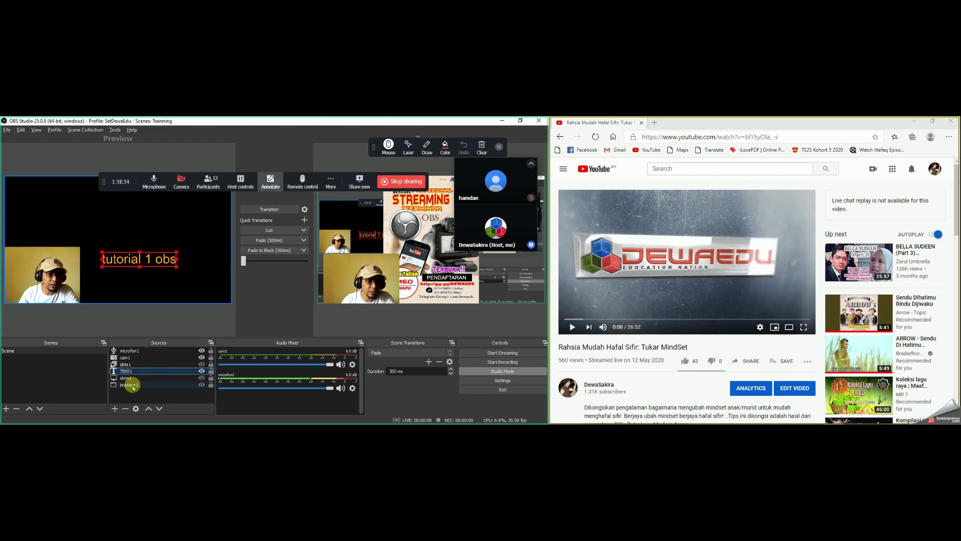
pyautogui.rightClick(132, 373)
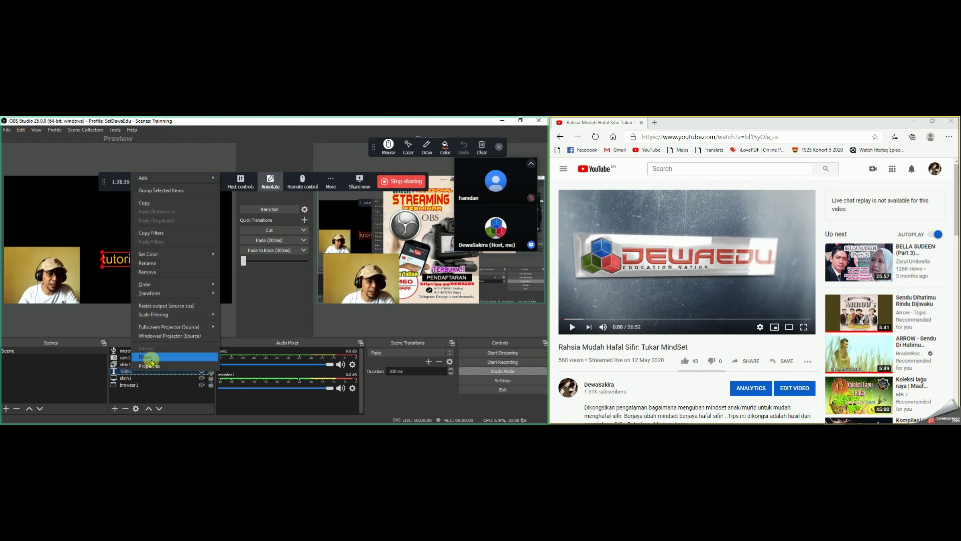
pyautogui.click(151, 358)
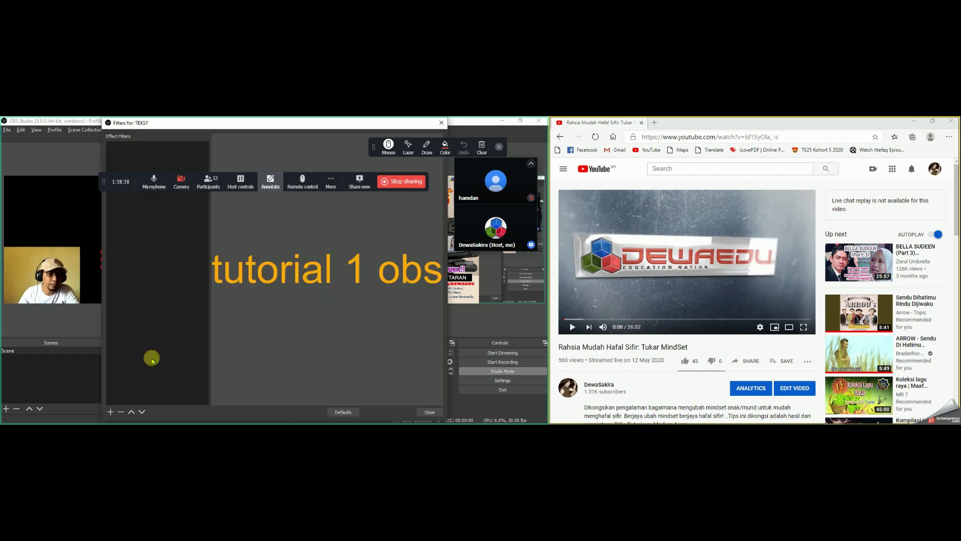
pyautogui.click(110, 412)
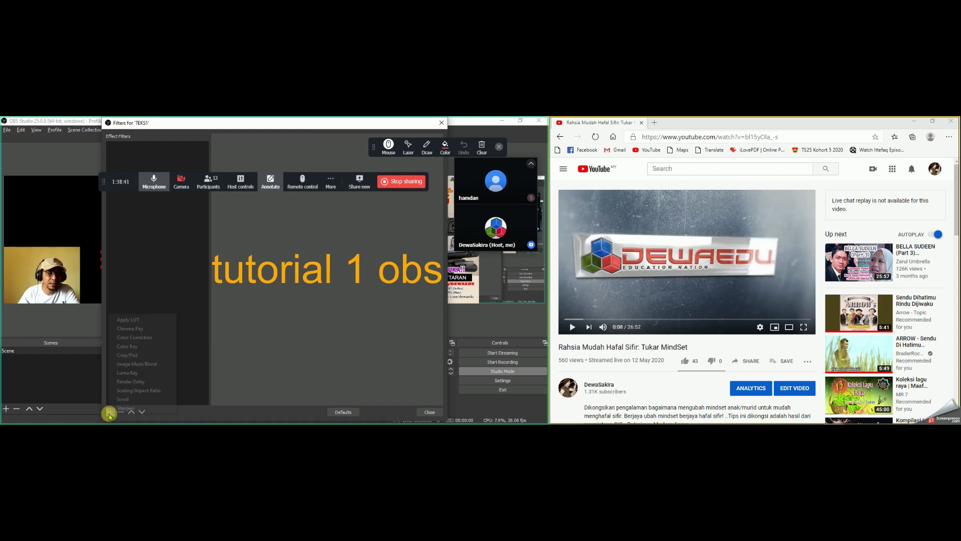
pyautogui.click(133, 402)
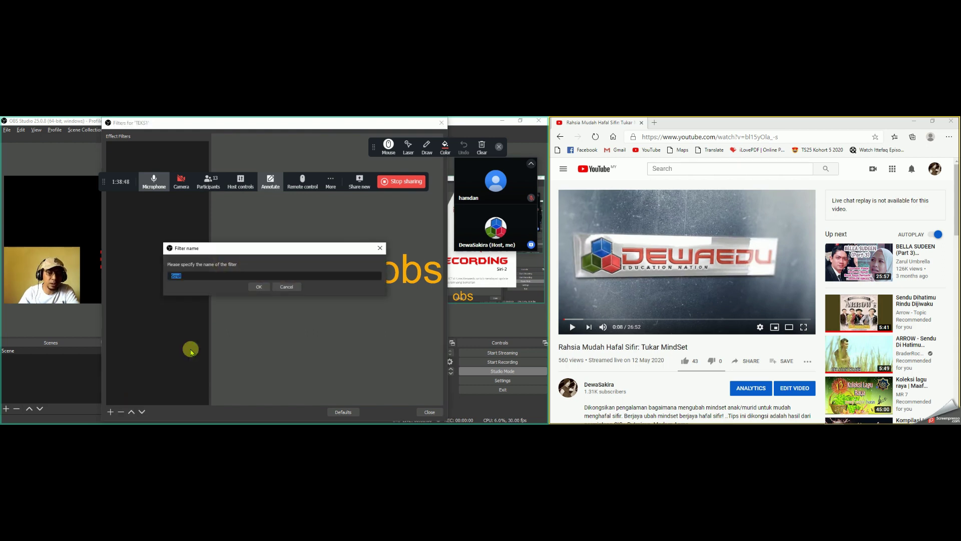
pyautogui.click(258, 285)
# Step: Set the Scroll filter's horizontal speed to 207 with looping on, and move the text down to the preview's lower edge beside the camera picture
pyautogui.moveTo(331, 315)
pyautogui.mouseDown()
pyautogui.moveTo(268, 316)
pyautogui.moveTo(360, 323)
pyautogui.moveTo(302, 328)
pyautogui.moveTo(346, 324)
pyautogui.mouseUp()
pyautogui.click(341, 412)
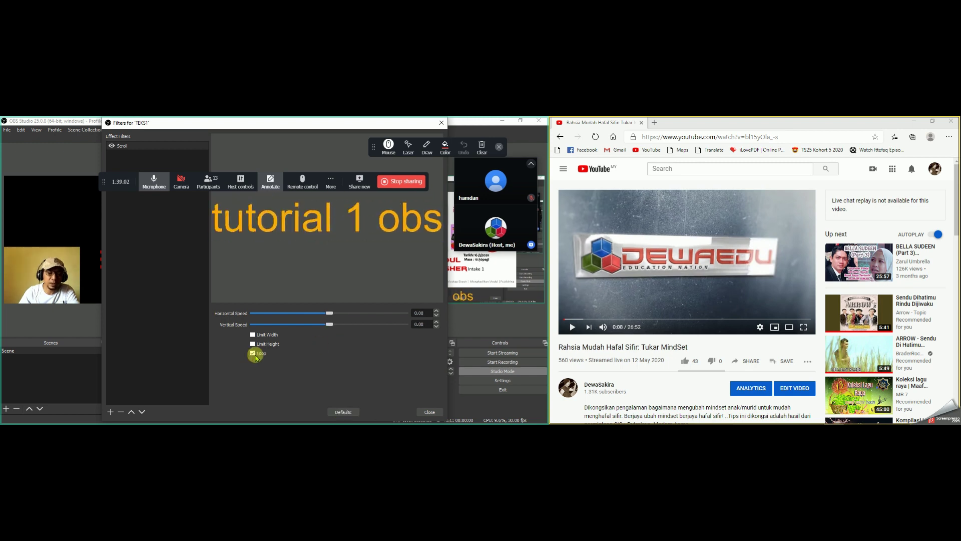
pyautogui.moveTo(330, 313); pyautogui.dragTo(360, 313)
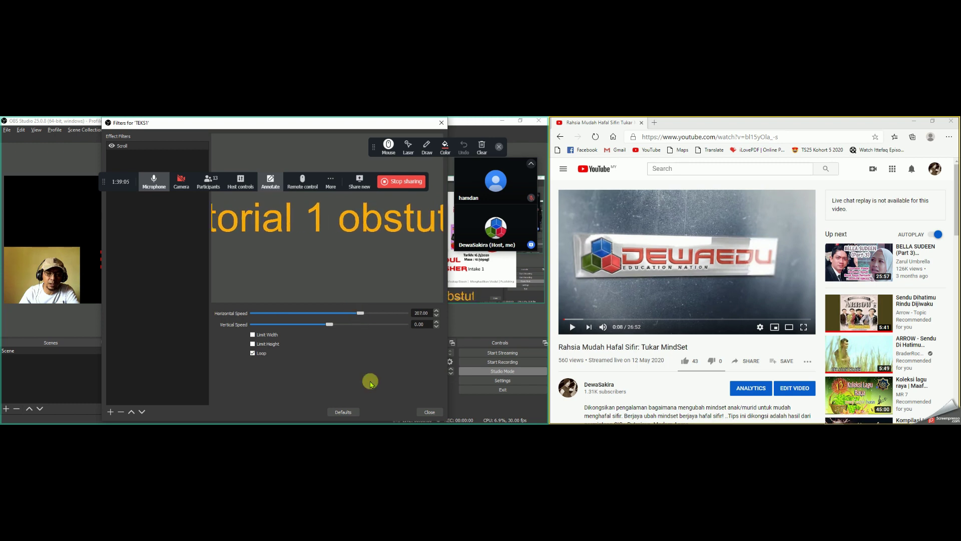
pyautogui.click(429, 411)
pyautogui.moveTo(138, 262); pyautogui.dragTo(118, 296)
pyautogui.click(142, 257)
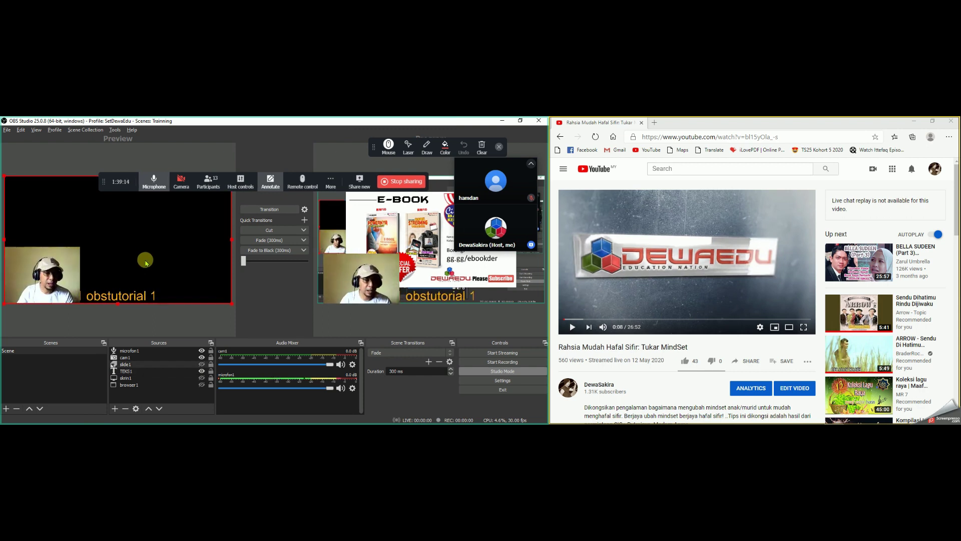
pyautogui.click(43, 272)
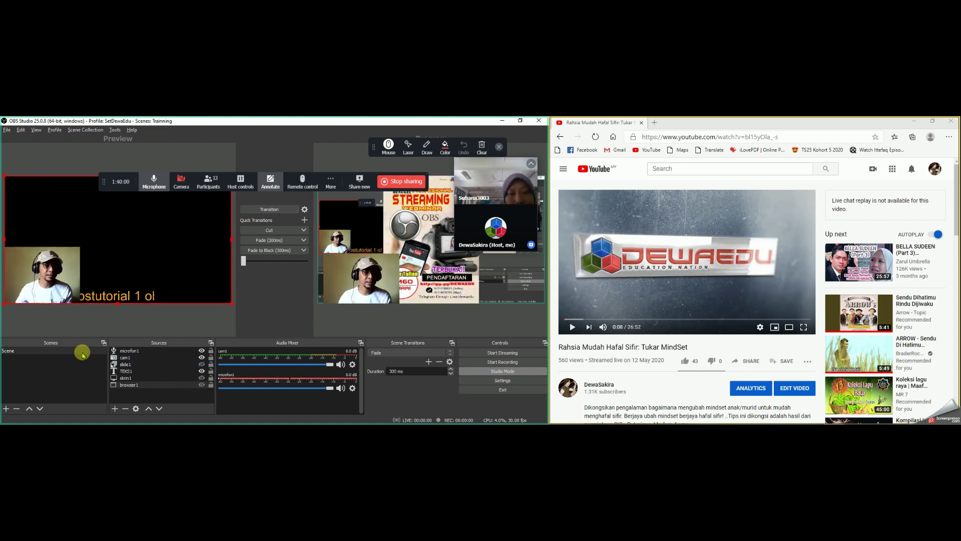
# Step: Show the browser1, skrin1 and slide1 sources in the preview together with cam1 and the scrolling text
pyautogui.click(149, 359)
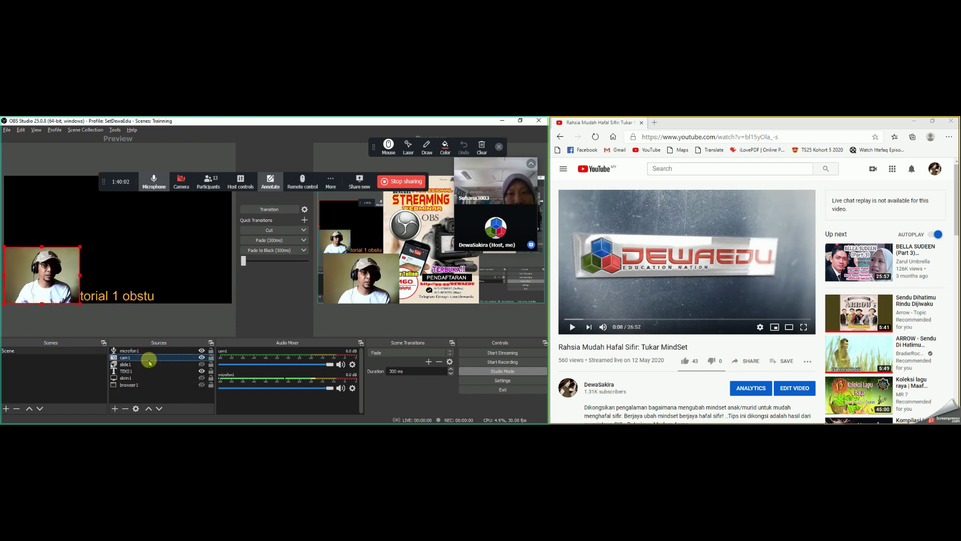
pyautogui.click(202, 384)
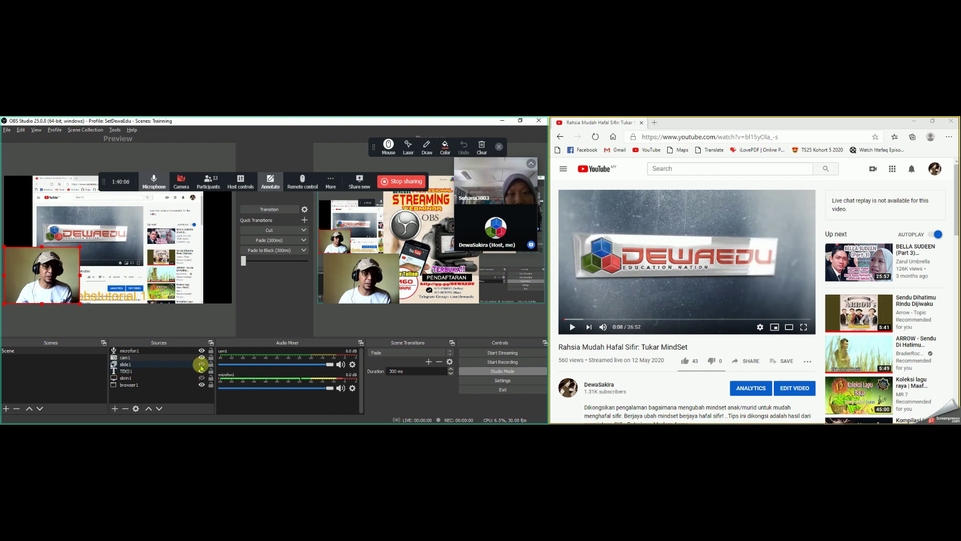
pyautogui.click(202, 385)
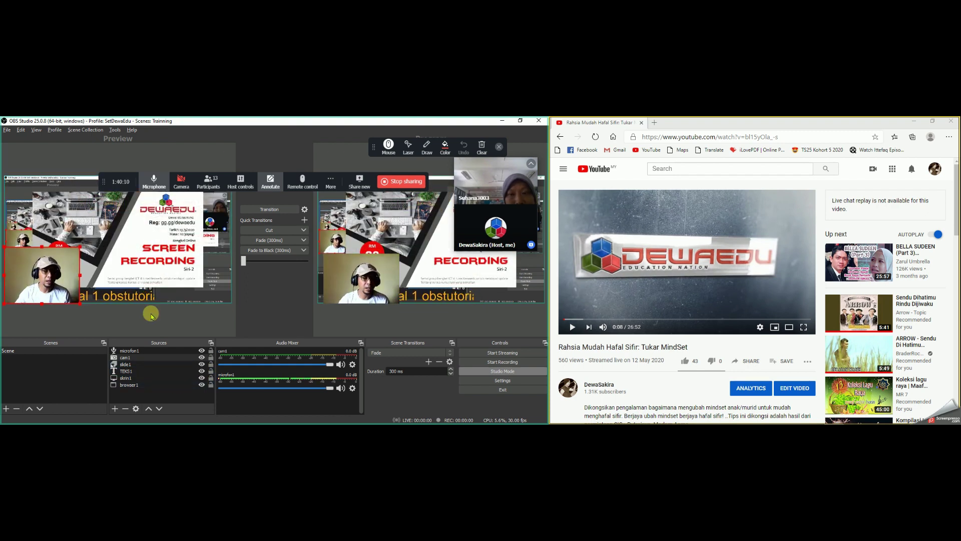
# Step: Remove the TEKS1 text source from the preview scene
pyautogui.click(134, 371)
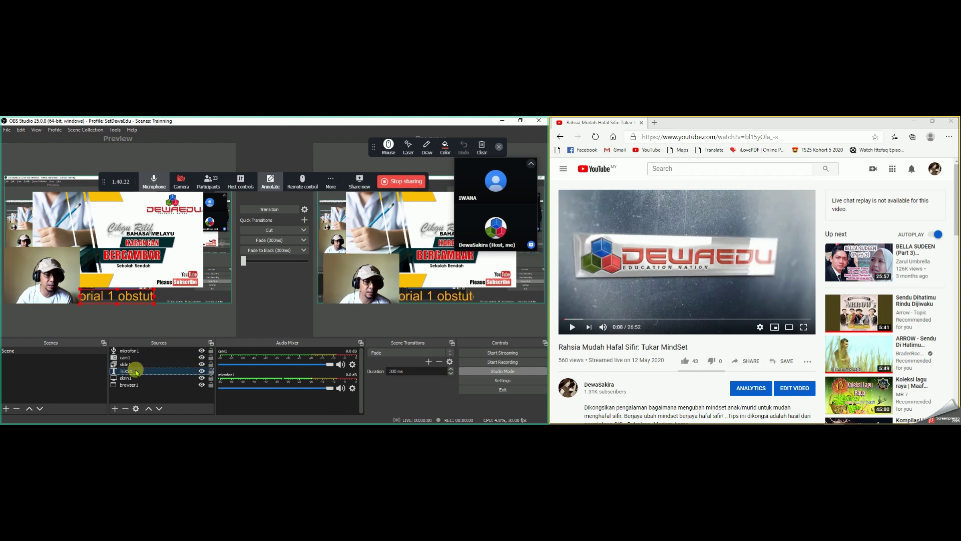
pyautogui.click(128, 409)
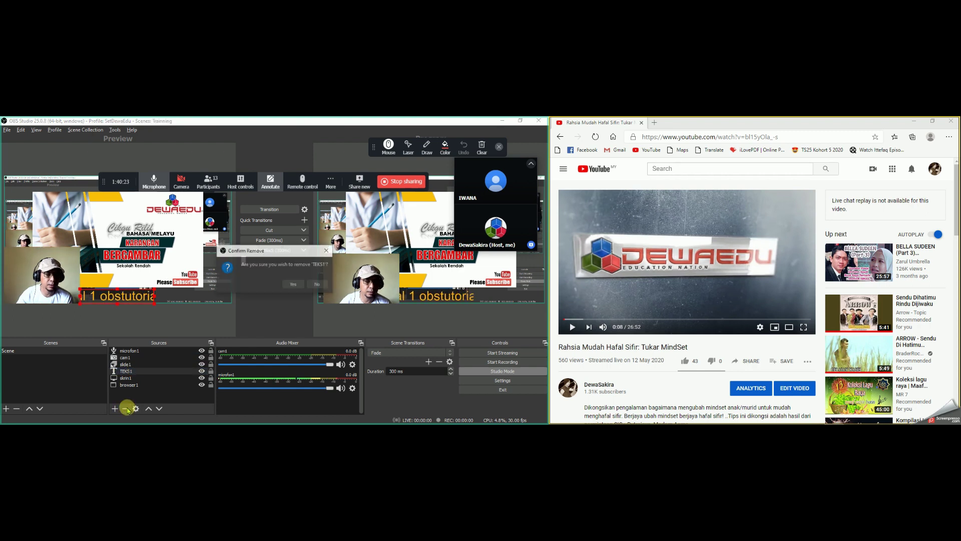
pyautogui.click(296, 284)
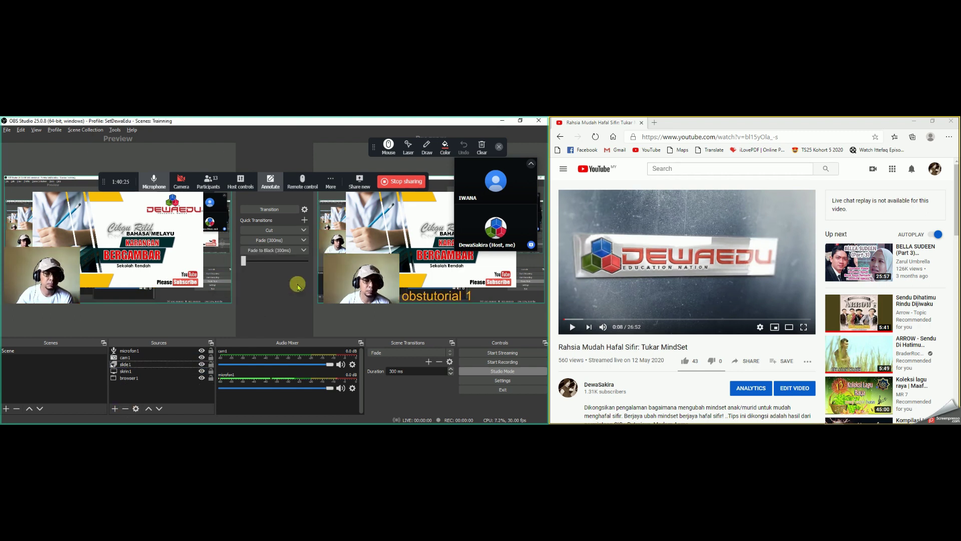
# Step: Add a new Text (GDI+) source named teks1 to the scene
pyautogui.click(116, 409)
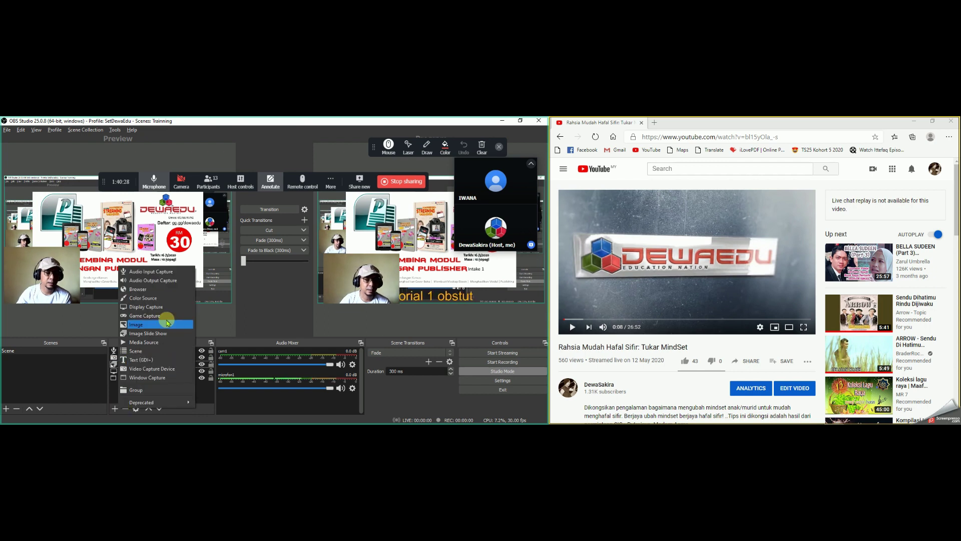
pyautogui.click(151, 361)
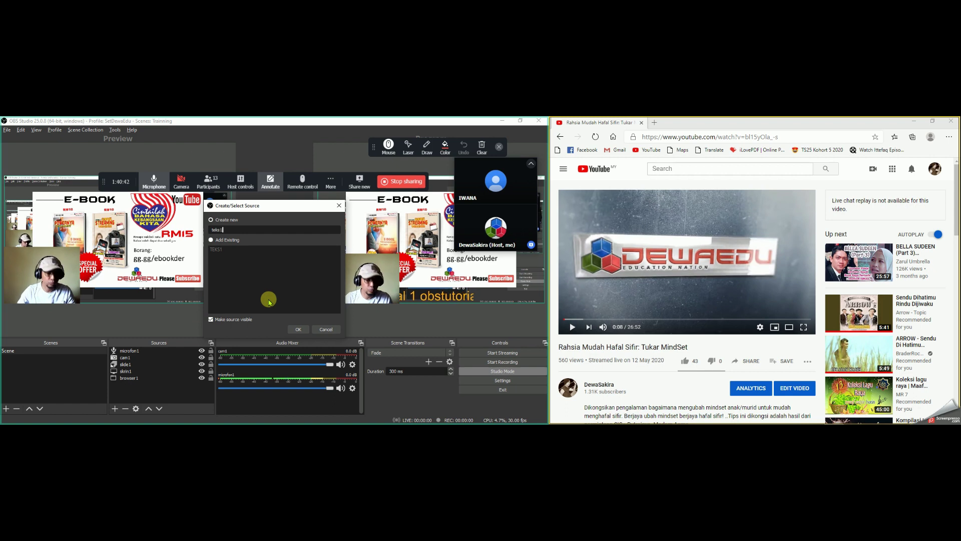
pyautogui.click(297, 330)
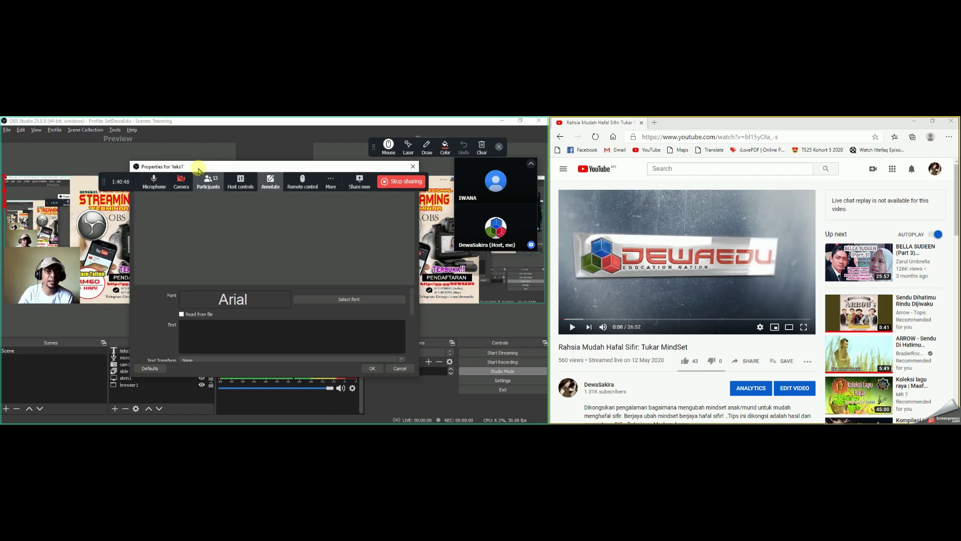
# Step: Enter "nama saya" followed by the person's first name as the teks1 text and accept its properties
pyautogui.moveTo(198, 169); pyautogui.dragTo(181, 181)
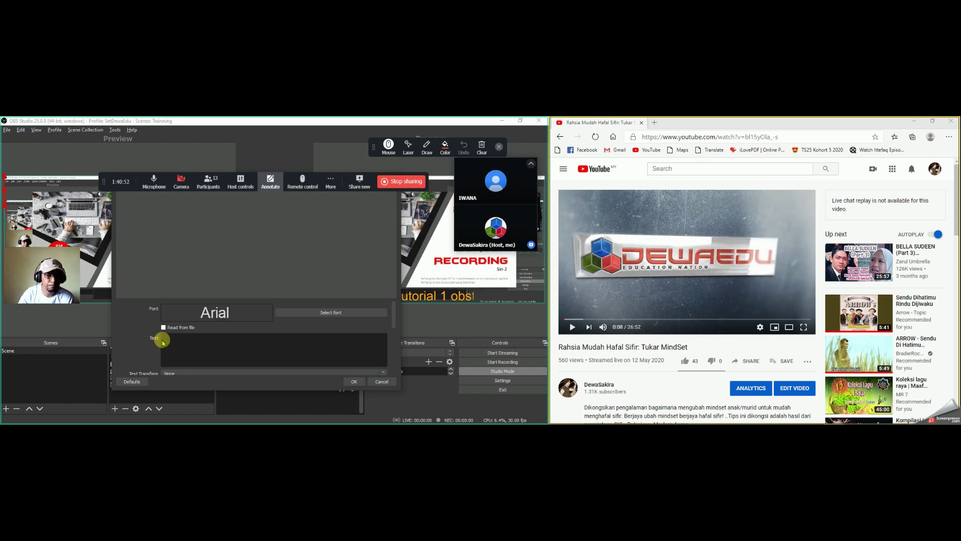
pyautogui.click(217, 343)
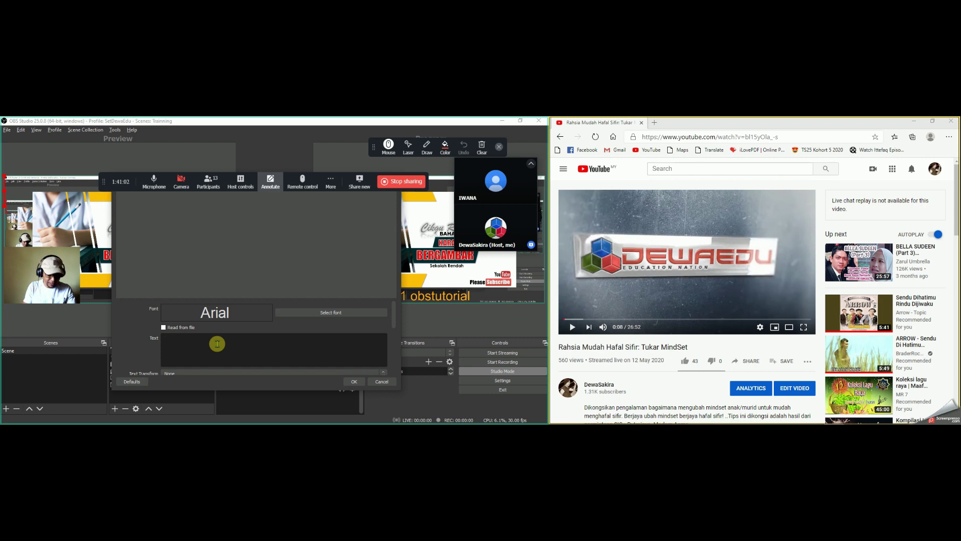
pyautogui.write('nama saya')
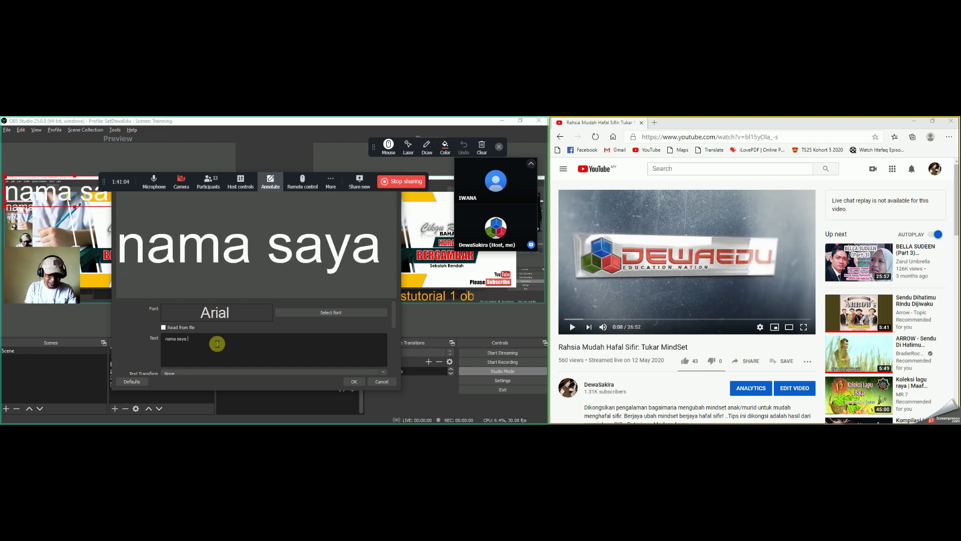
pyautogui.write(' ivn')
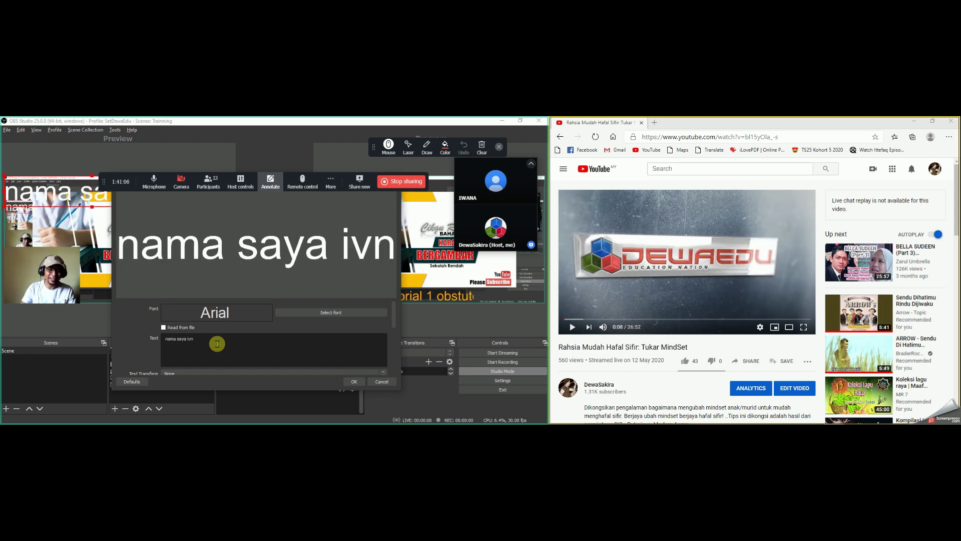
pyautogui.press('BackSpace')
pyautogui.write('yn')
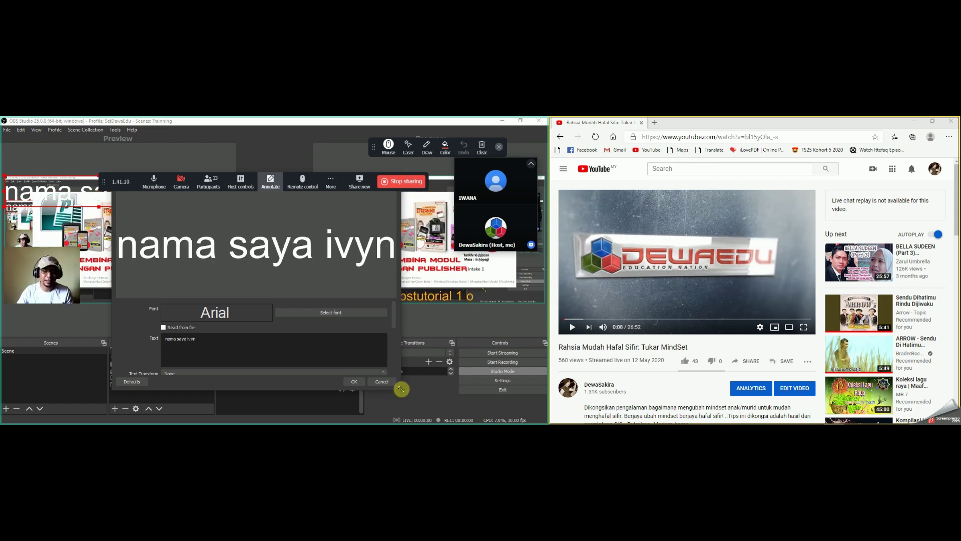
pyautogui.click(354, 381)
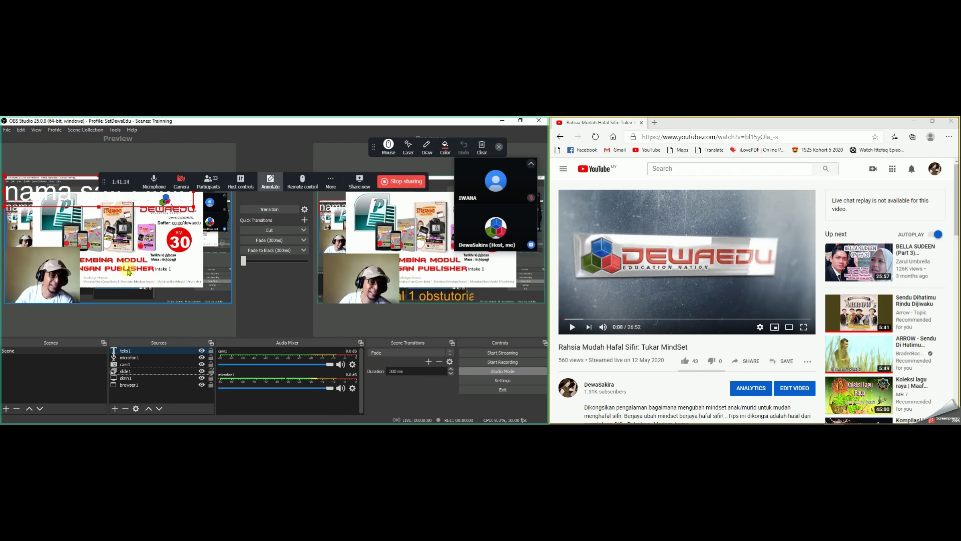
# Step: Hide browser1, skrin1, slide1 and cam1, and place the slightly reduced teks1 text near the preview's lower edge
pyautogui.click(202, 379)
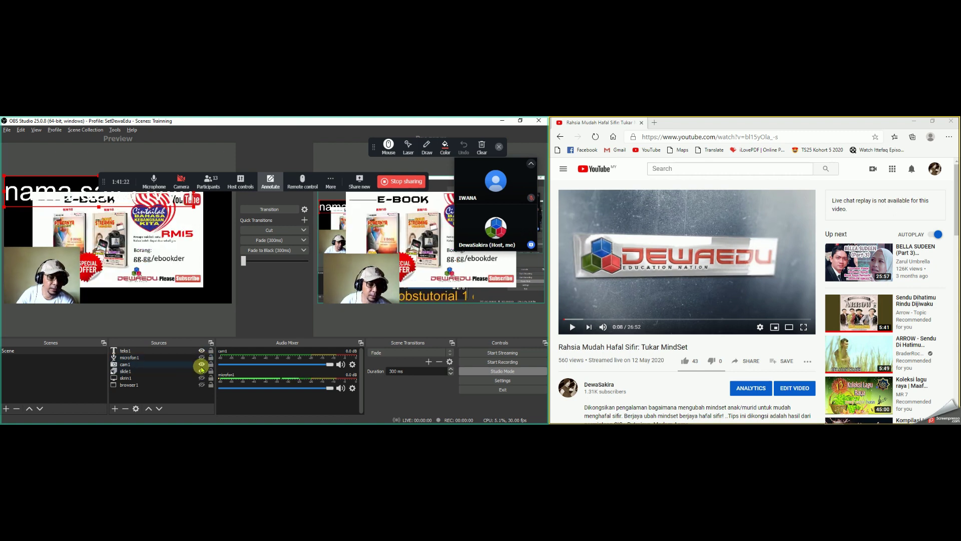
pyautogui.click(201, 364)
pyautogui.click(202, 371)
pyautogui.moveTo(74, 203); pyautogui.dragTo(70, 257)
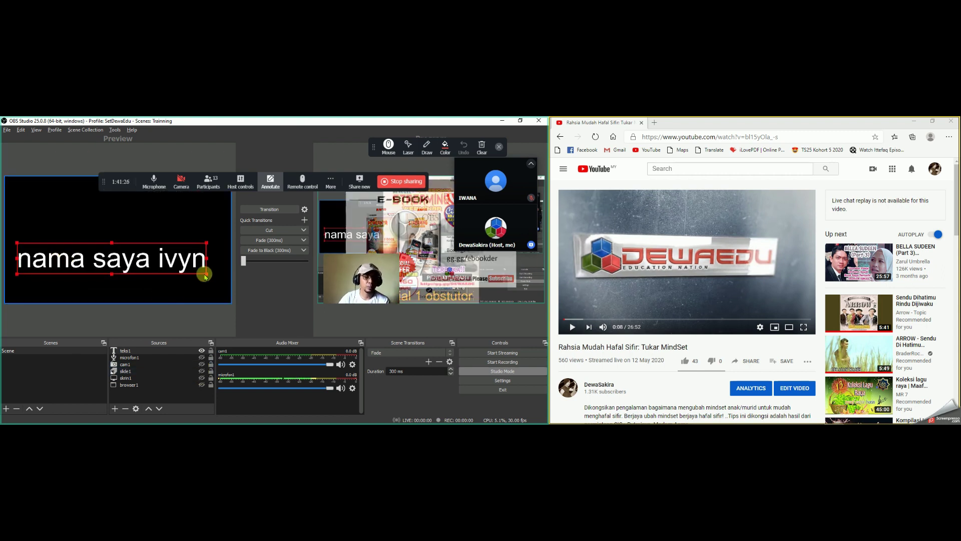
pyautogui.moveTo(206, 274); pyautogui.dragTo(134, 286)
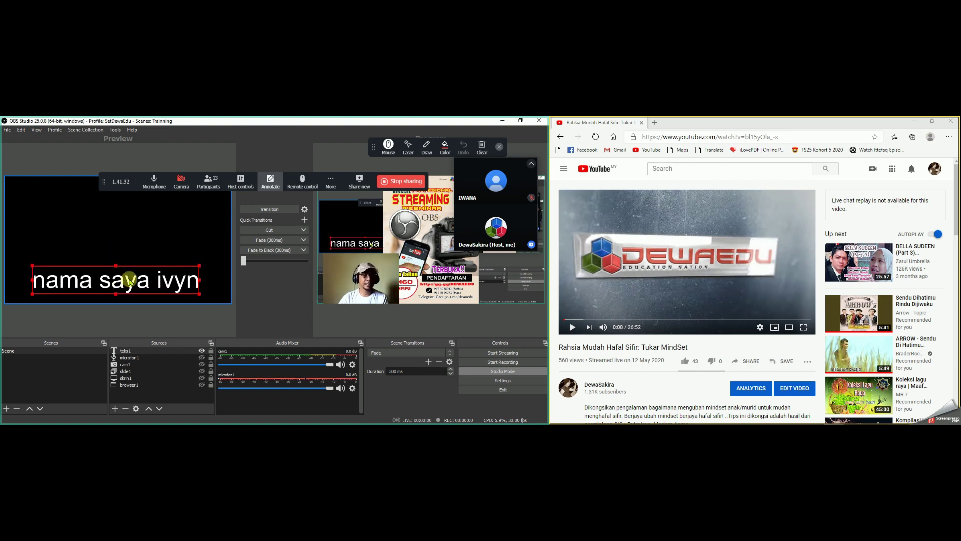
# Step: Add a looping Scroll filter to the teks1 text with a horizontal speed of 220
pyautogui.rightClick(130, 281)
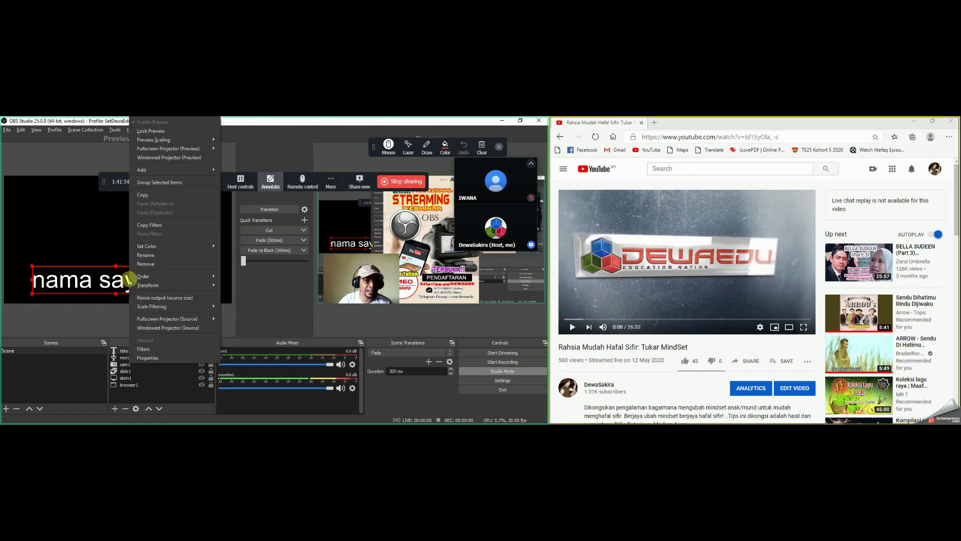
pyautogui.click(158, 349)
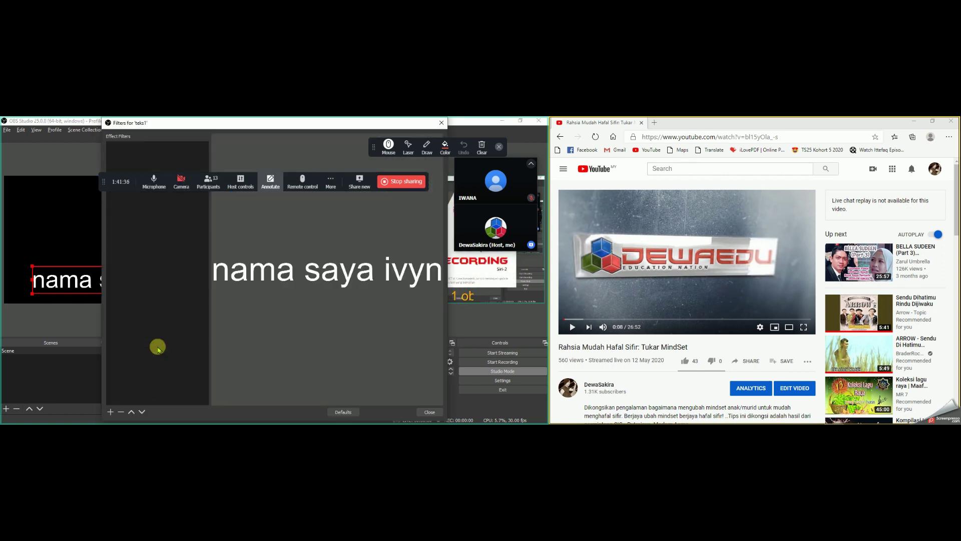
pyautogui.click(112, 412)
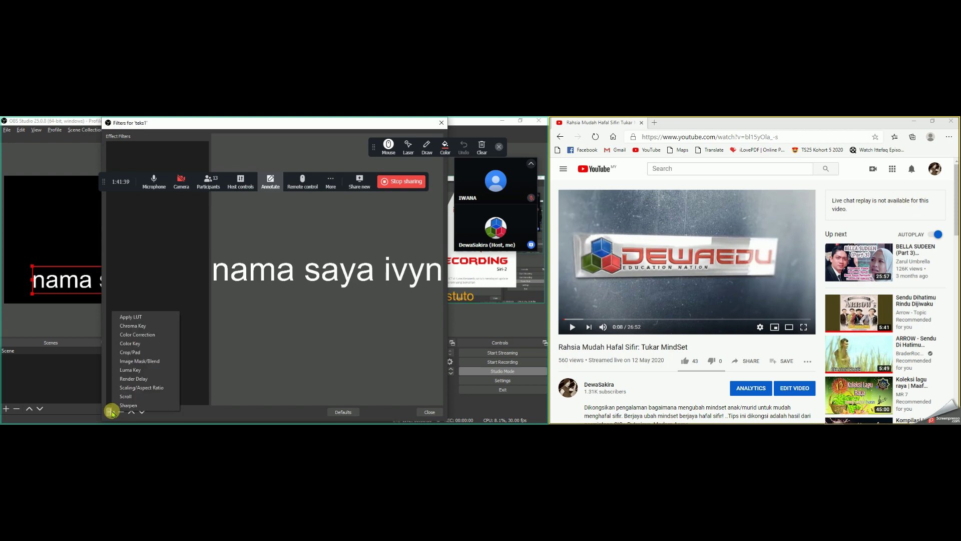
pyautogui.click(136, 395)
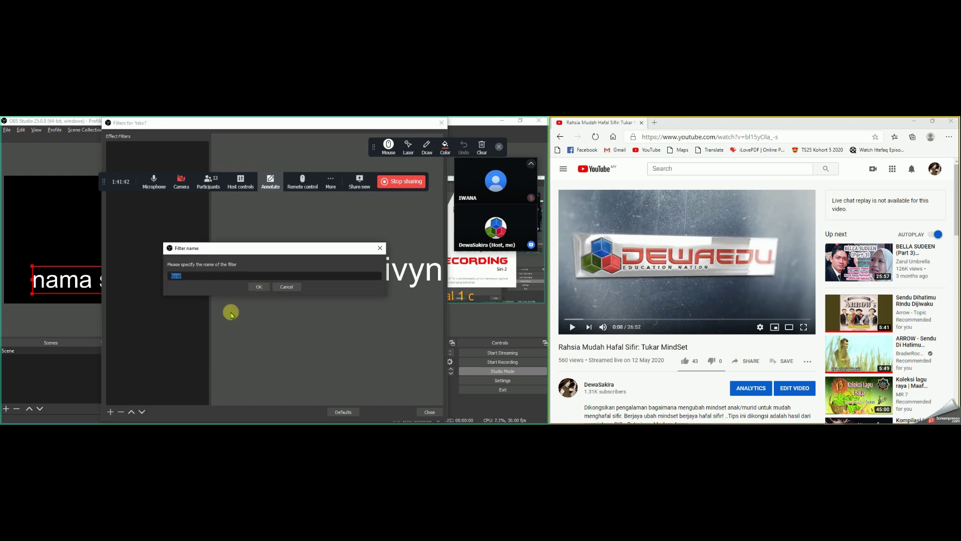
pyautogui.click(258, 288)
pyautogui.moveTo(329, 313); pyautogui.dragTo(365, 315)
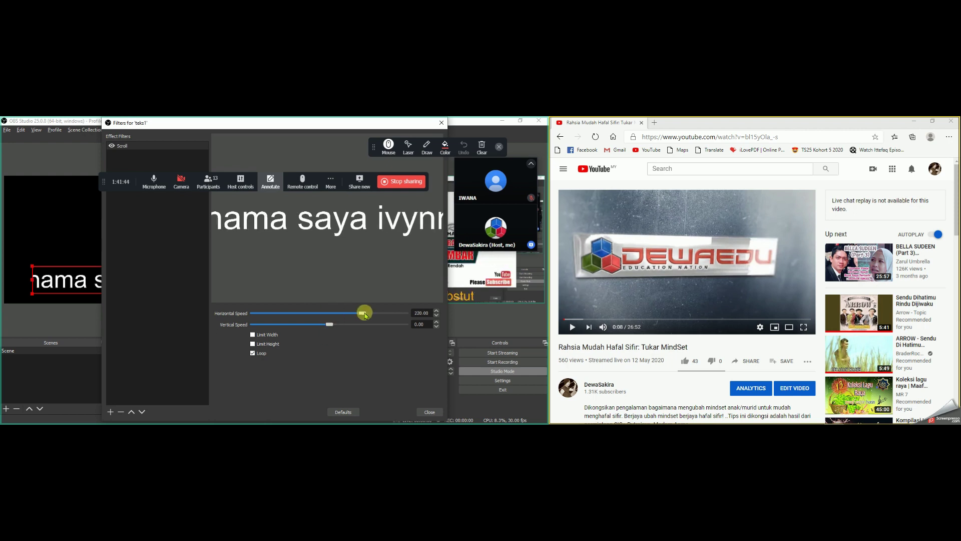
pyautogui.click(428, 411)
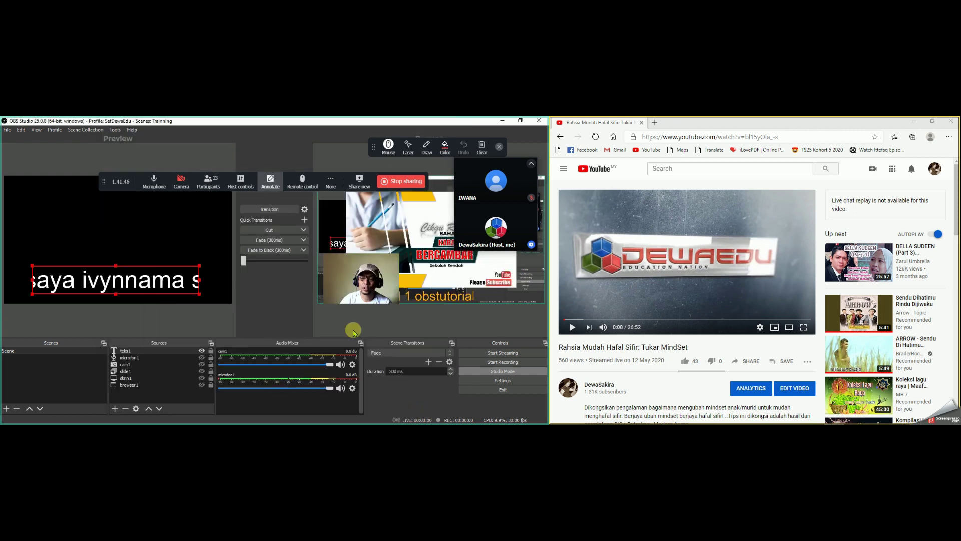
pyautogui.click(172, 316)
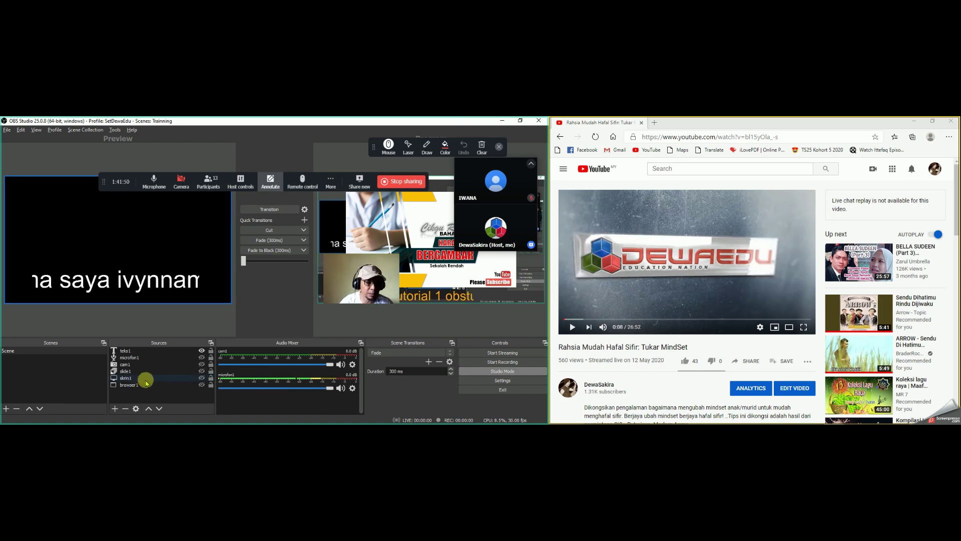
# Step: Show the browser1 source and hide teks1 in the preview scene
pyautogui.click(202, 384)
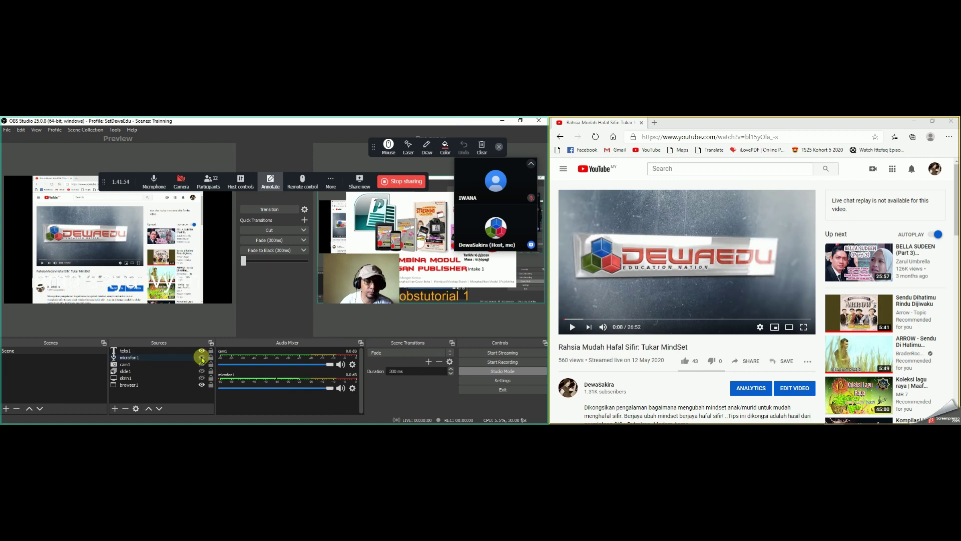
pyautogui.click(201, 351)
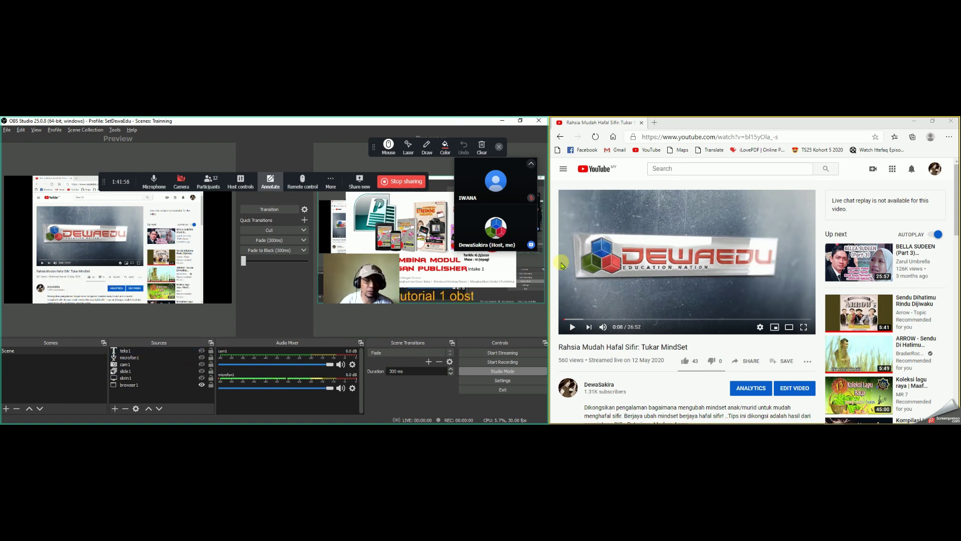
# Step: Play the Rahsia Mudah Hafal Sifir video on YouTube and skip forward through several points up to about 21:46
pyautogui.click(687, 261)
pyautogui.click(596, 319)
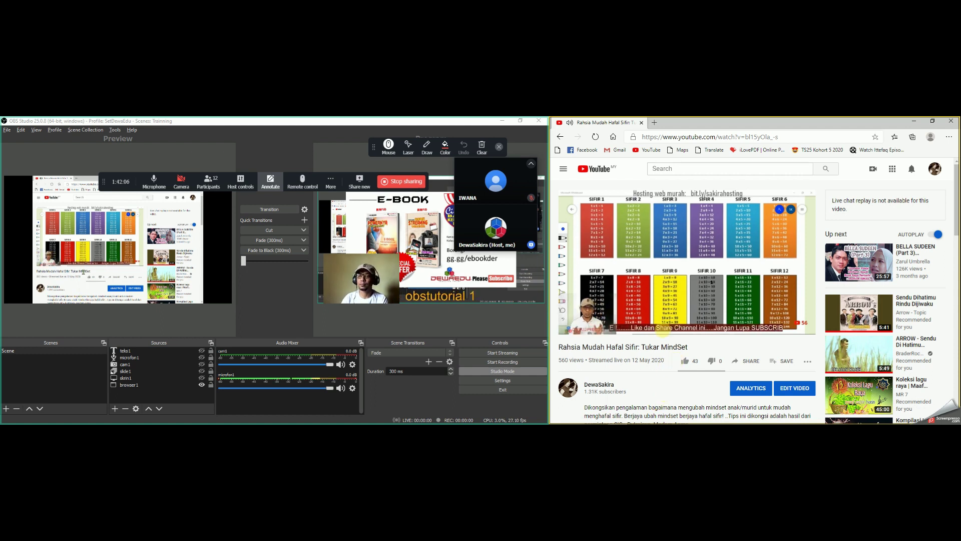
pyautogui.moveTo(646, 321)
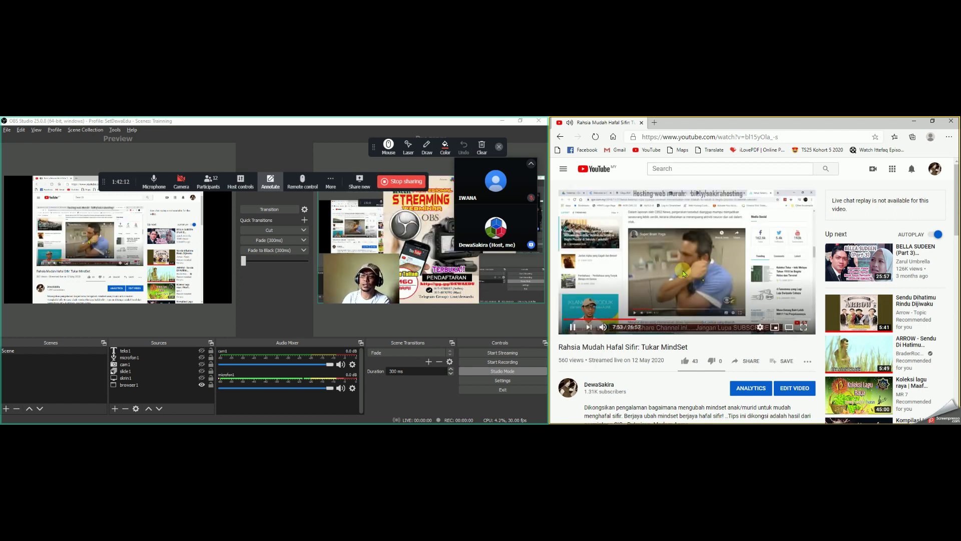
pyautogui.click(683, 319)
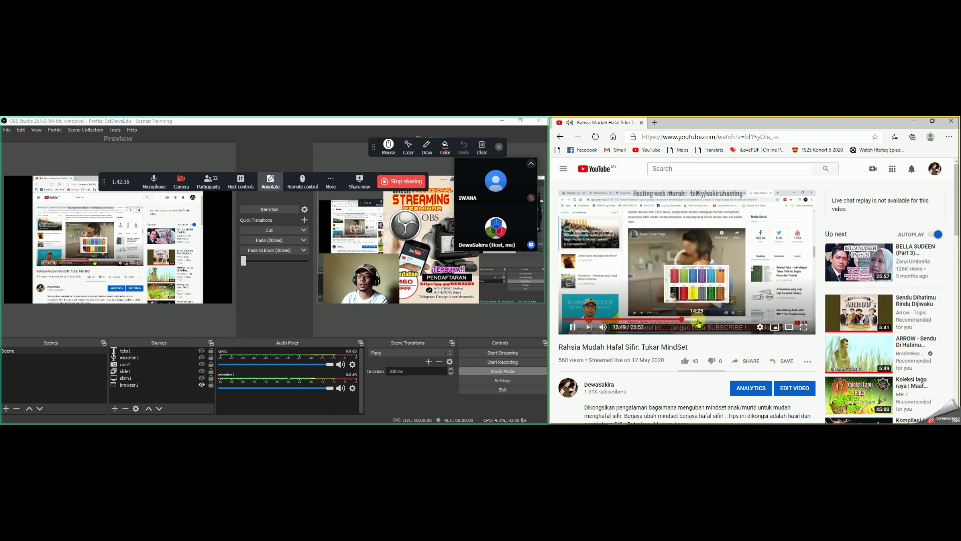
pyautogui.click(694, 318)
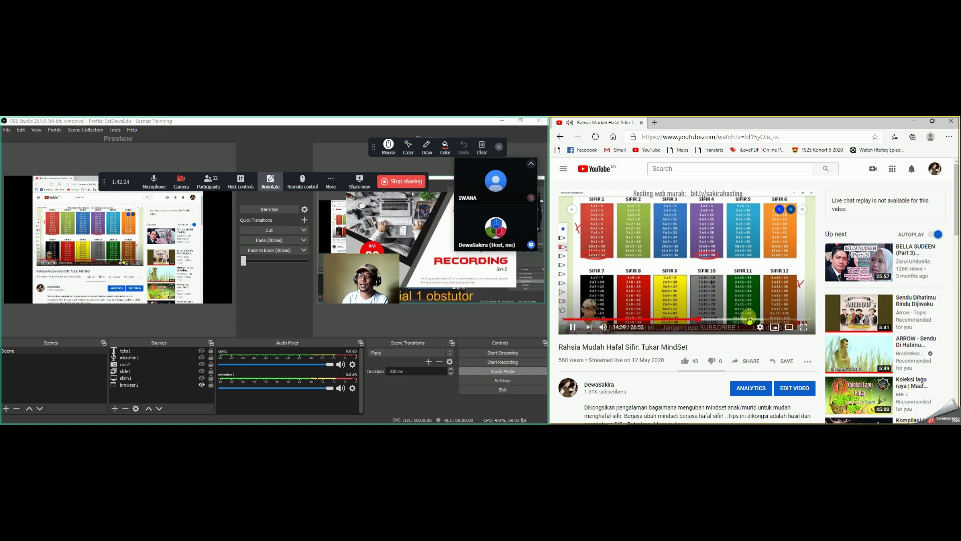
pyautogui.click(768, 321)
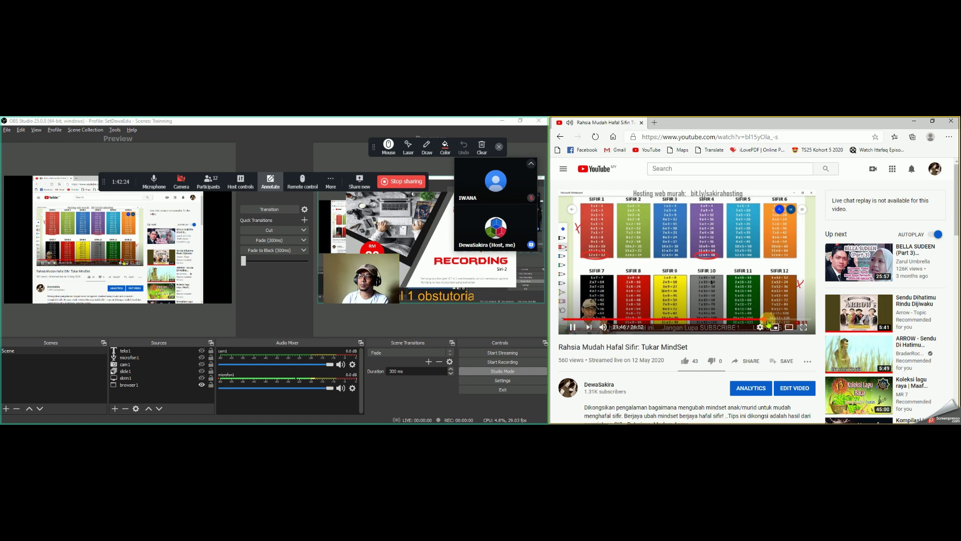
# Step: Return the YouTube video to its beginning, skip slightly ahead and pause it at about 0:35
pyautogui.click(564, 320)
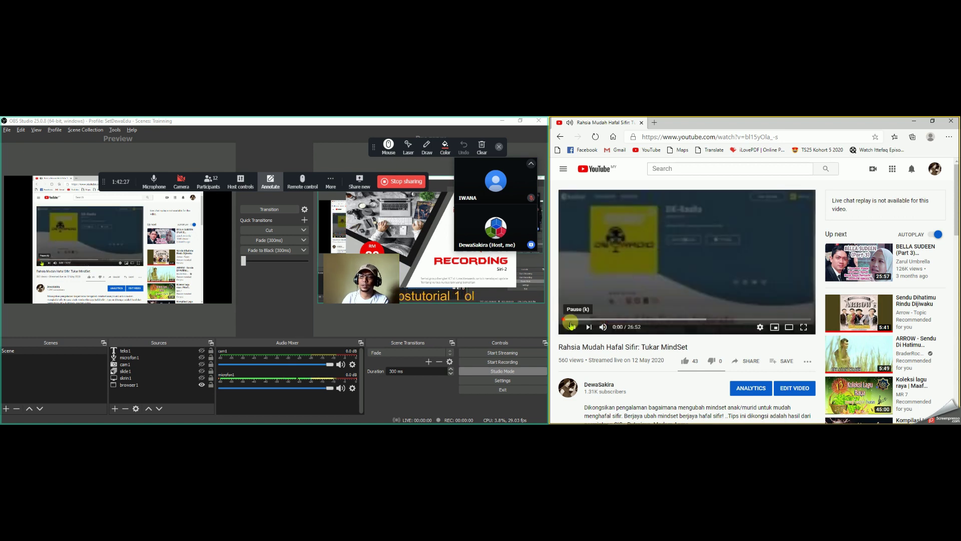
pyautogui.click(571, 324)
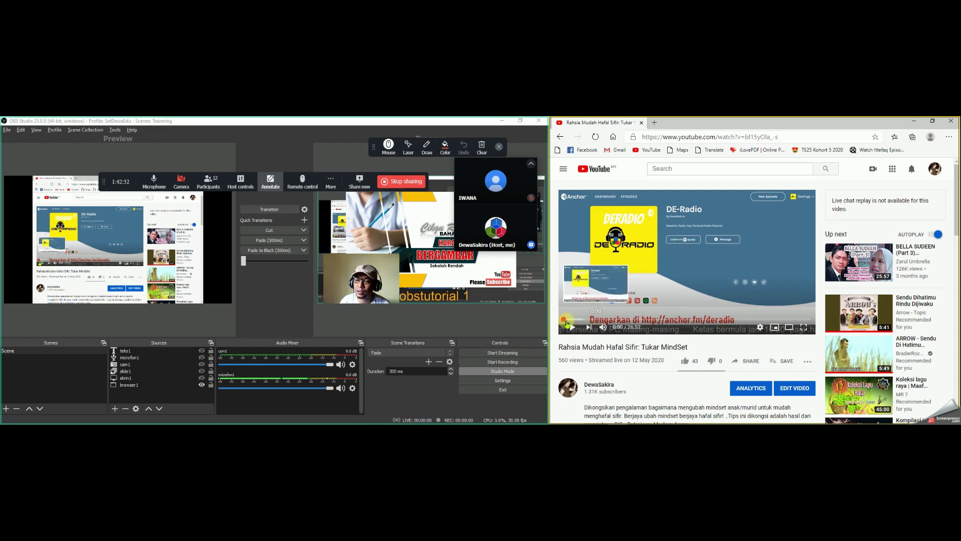
pyautogui.click(568, 321)
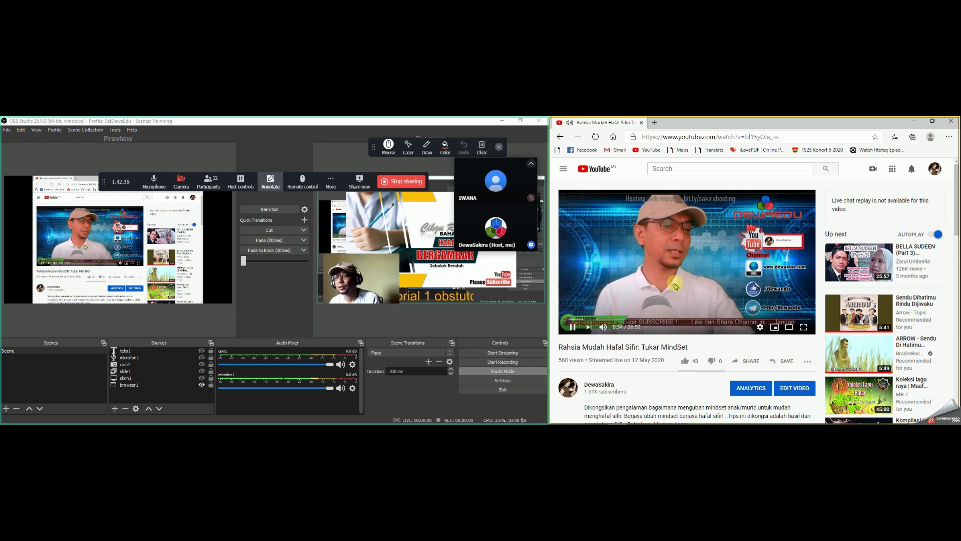
pyautogui.click(676, 285)
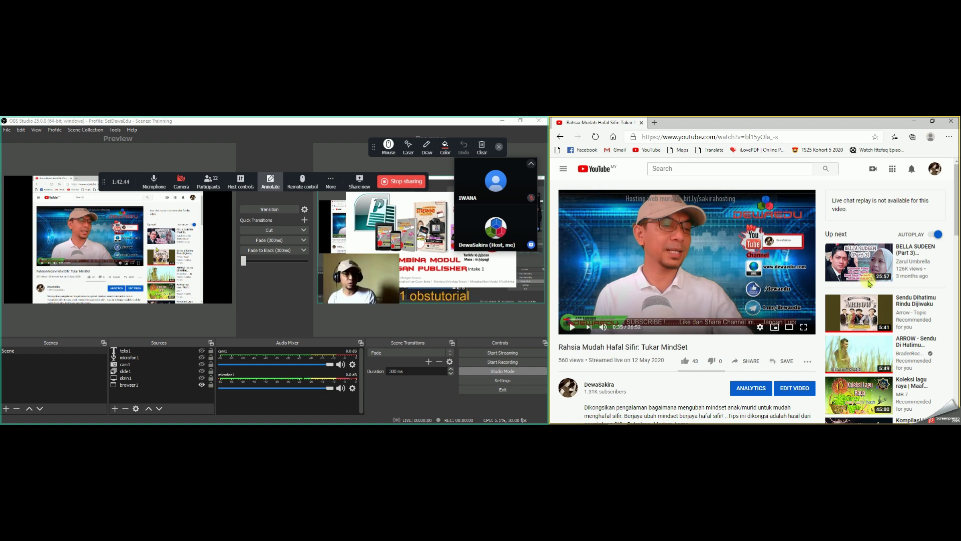
# Step: Minimise OBS Studio, close the slide promo obs folder window and switch to Chrome
pyautogui.click(164, 387)
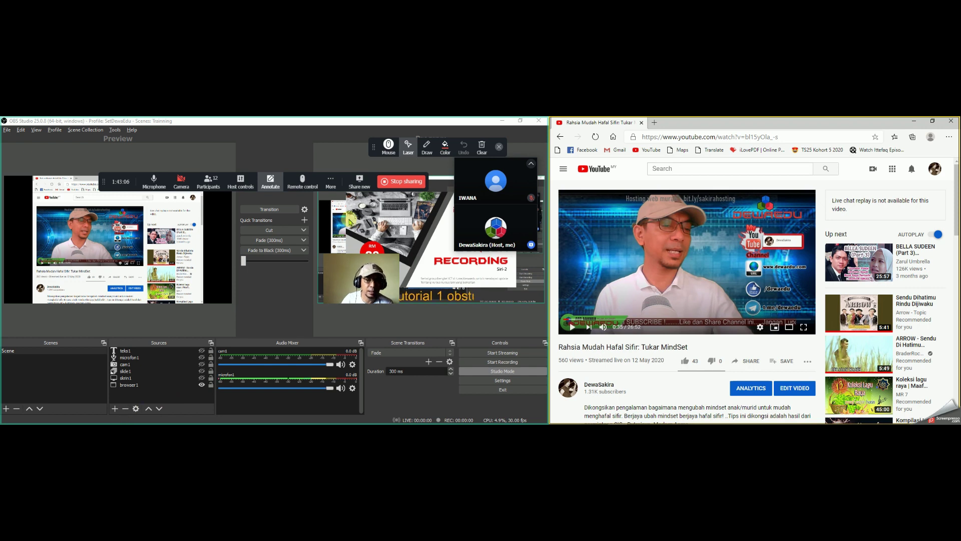
pyautogui.click(500, 121)
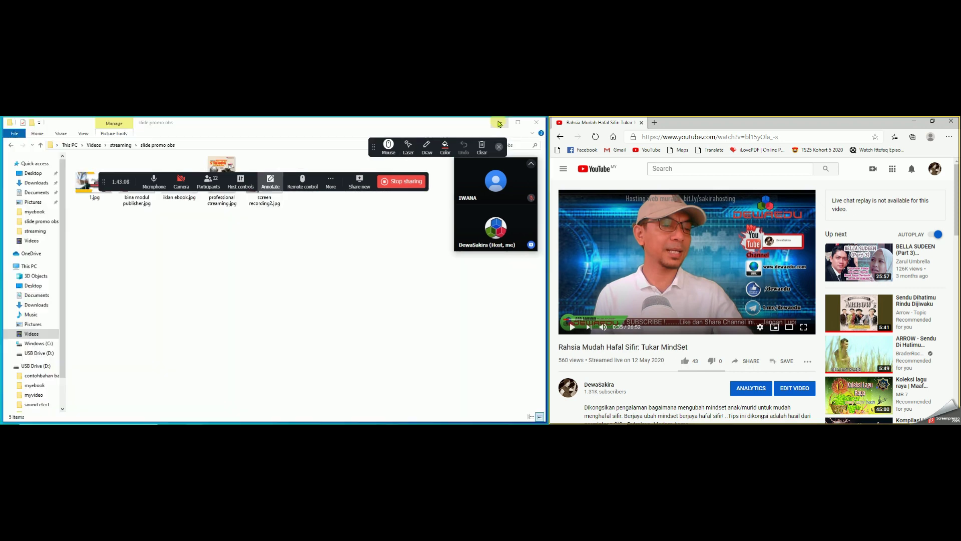
pyautogui.click(536, 122)
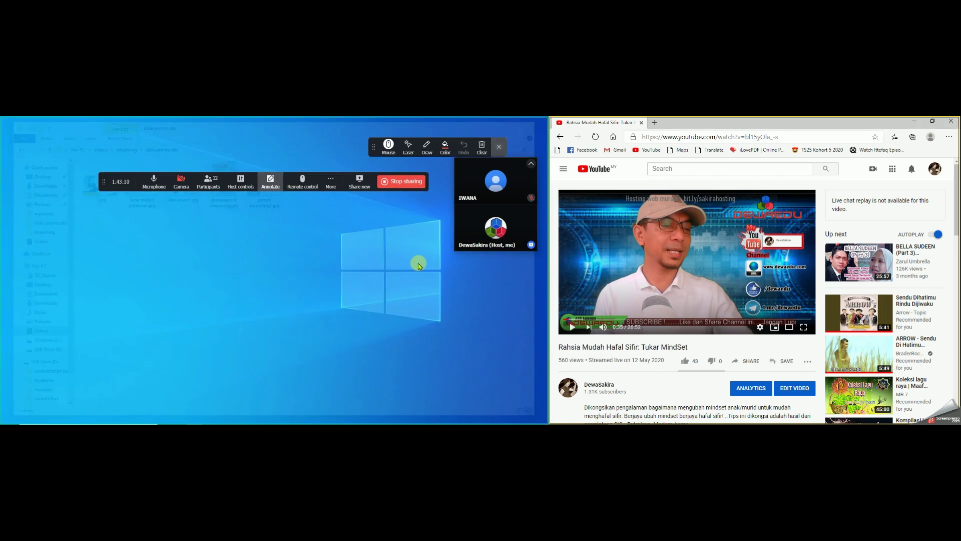
pyautogui.moveTo(240, 421)
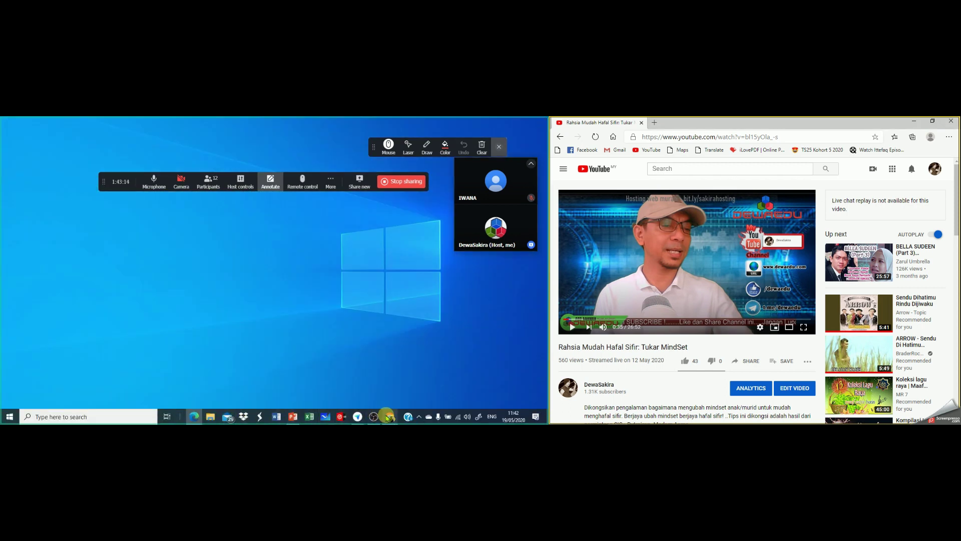
pyautogui.click(388, 417)
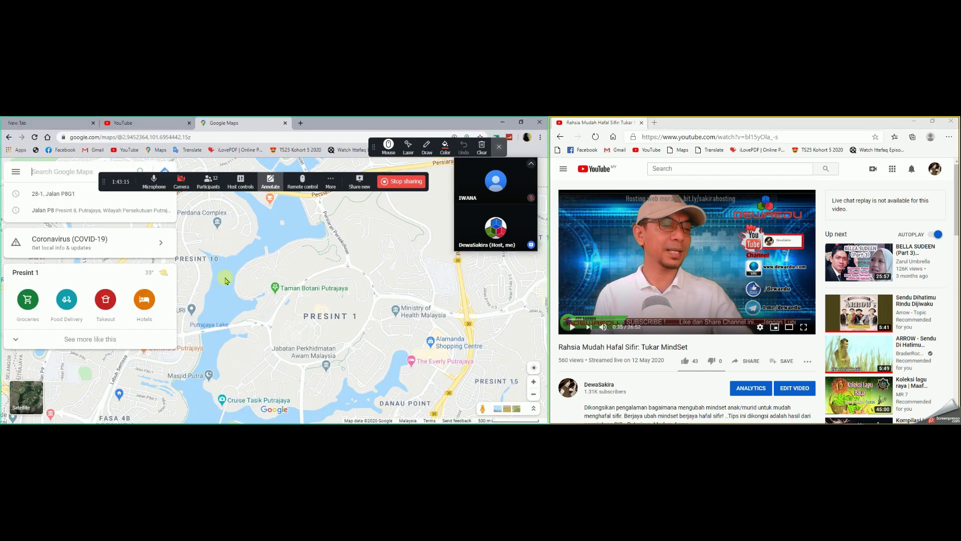
# Step: Search Google for "logo ipg" and open the image results
pyautogui.click(217, 136)
pyautogui.write('logo ipg')
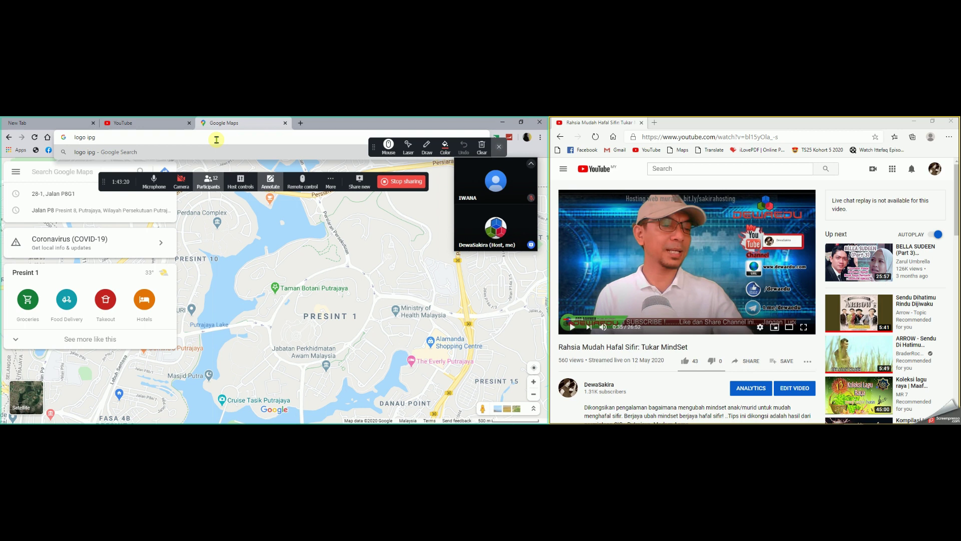
pyautogui.press('Return')
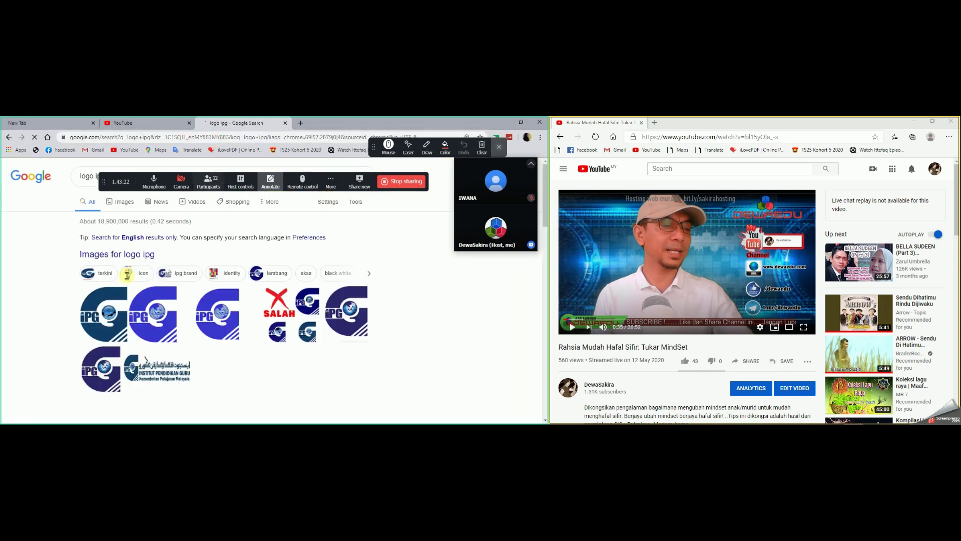
pyautogui.click(140, 294)
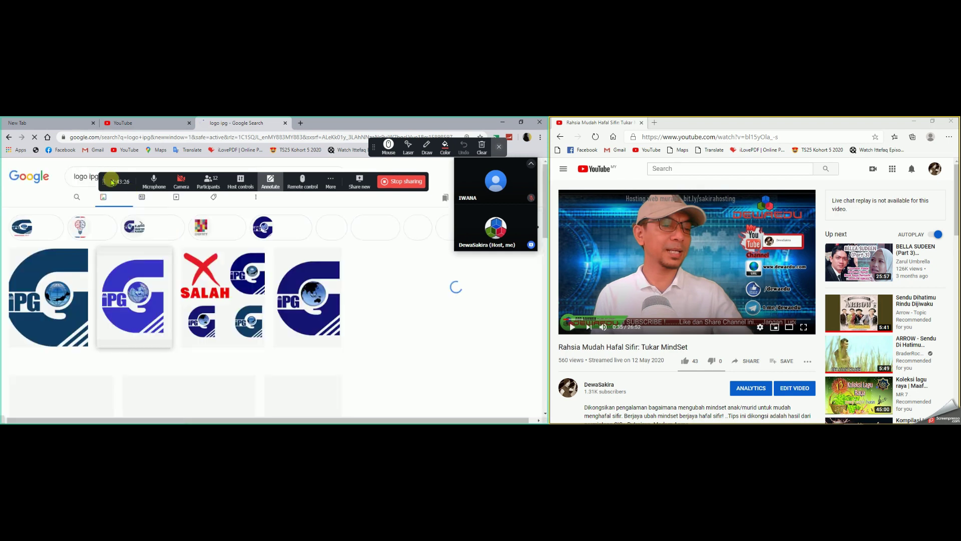
# Step: Move the meeting toolbar away from the search box and refine the image search to "logo ipg png"
pyautogui.moveTo(108, 181); pyautogui.dragTo(124, 352)
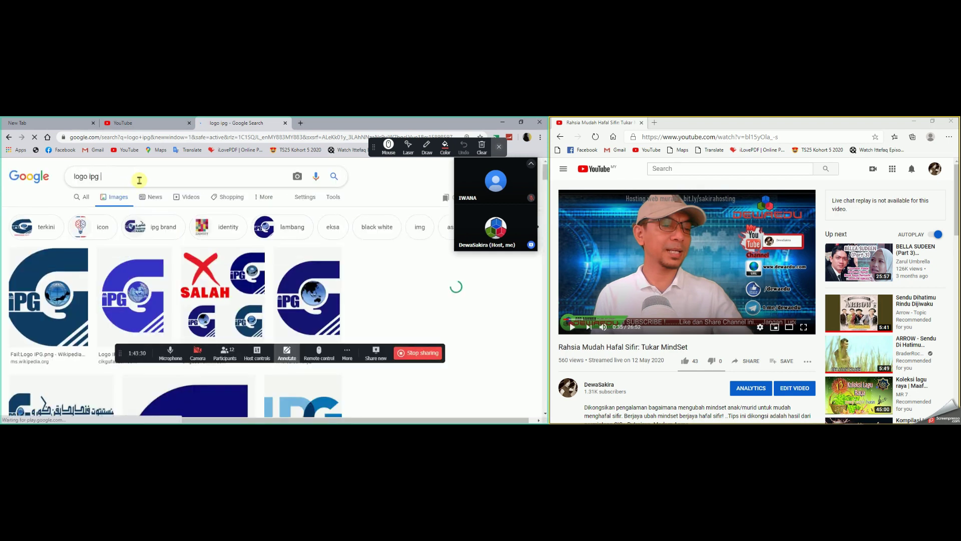
pyautogui.write('png')
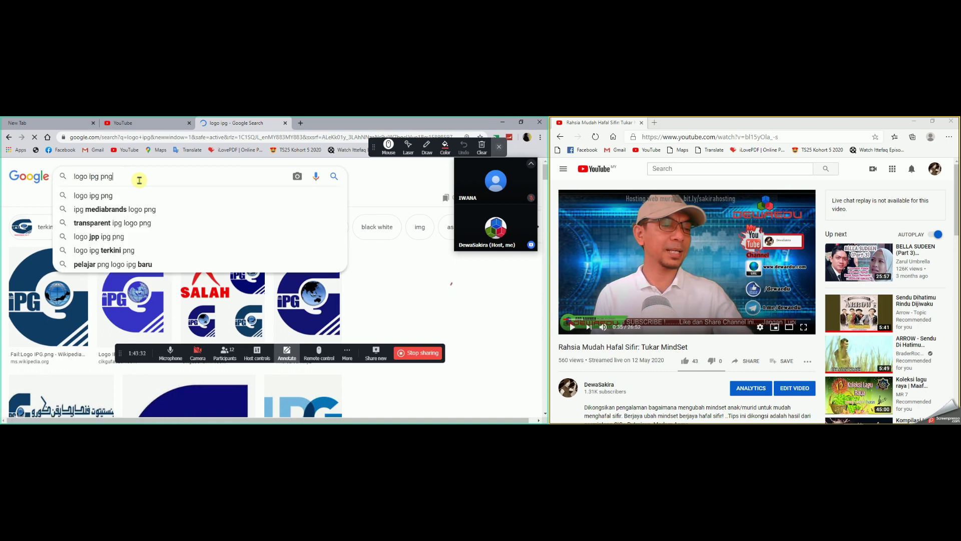
pyautogui.press('Return')
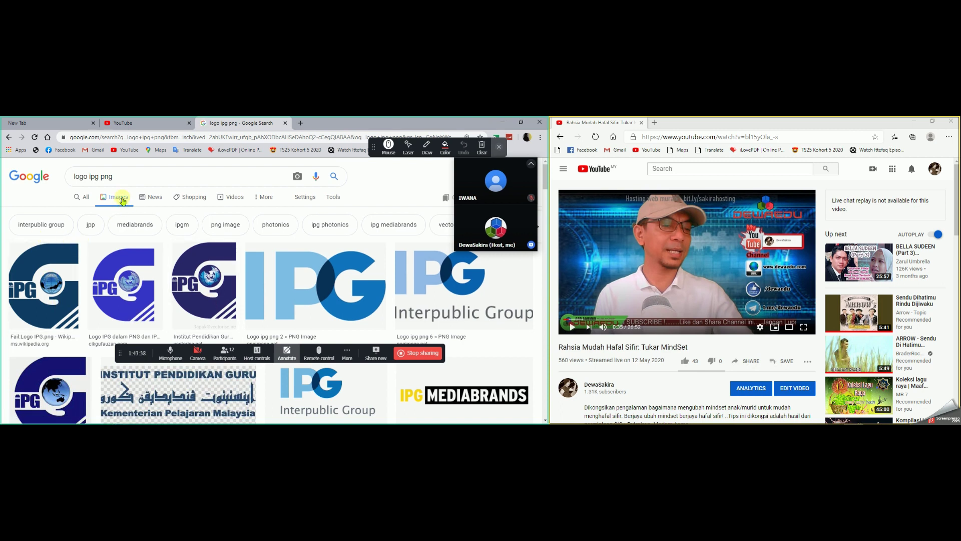
# Step: Save the dark blue IPG logo from the Wikipedia result as Logo_IPG.png in the Pictures folder
pyautogui.click(54, 305)
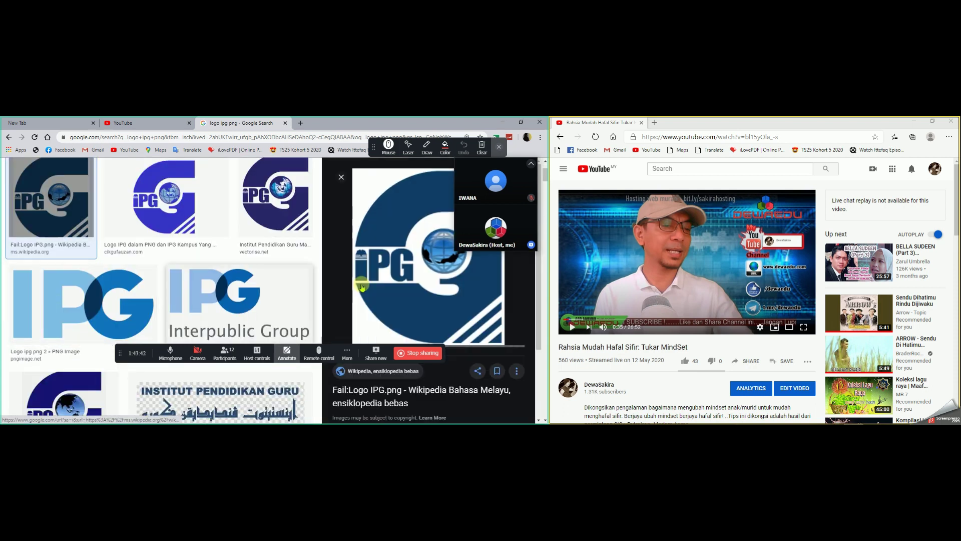
pyautogui.rightClick(392, 310)
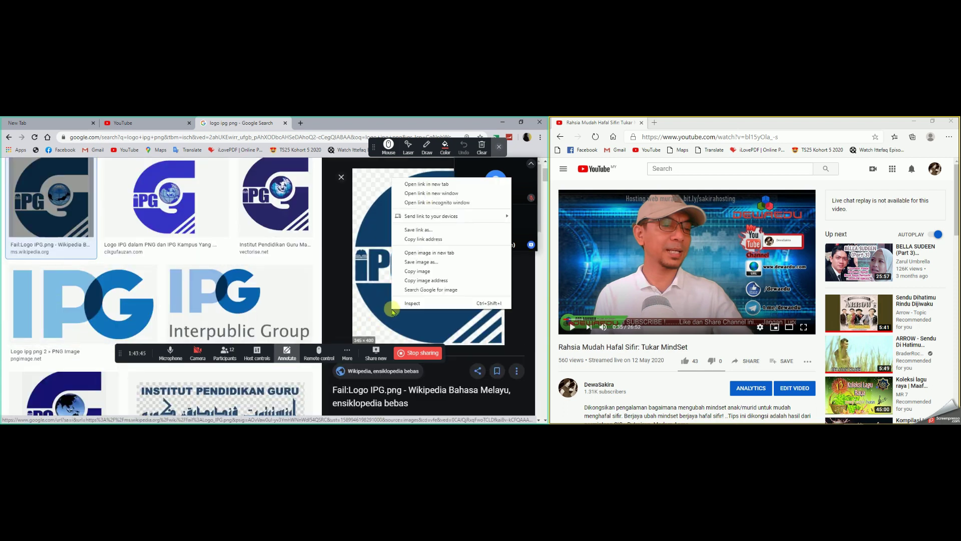
pyautogui.click(418, 271)
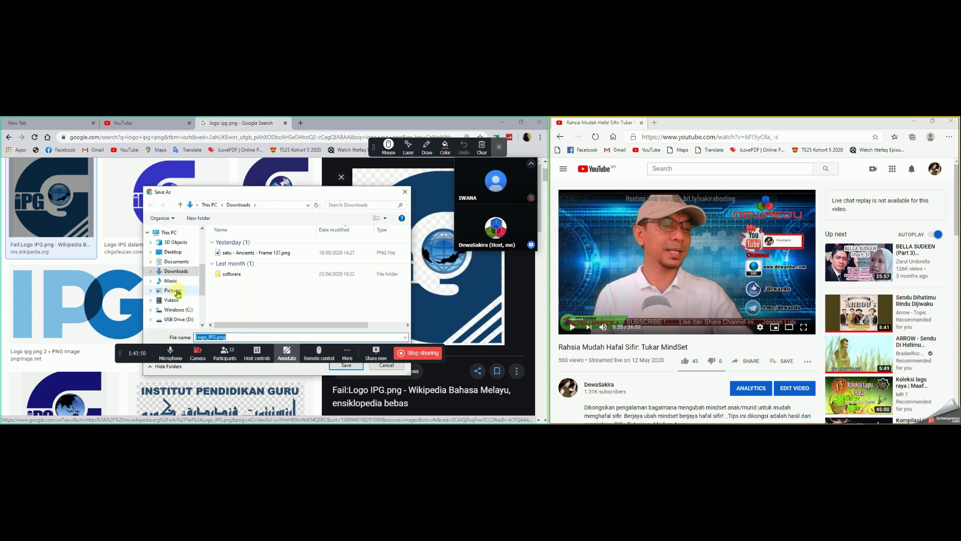
pyautogui.click(172, 291)
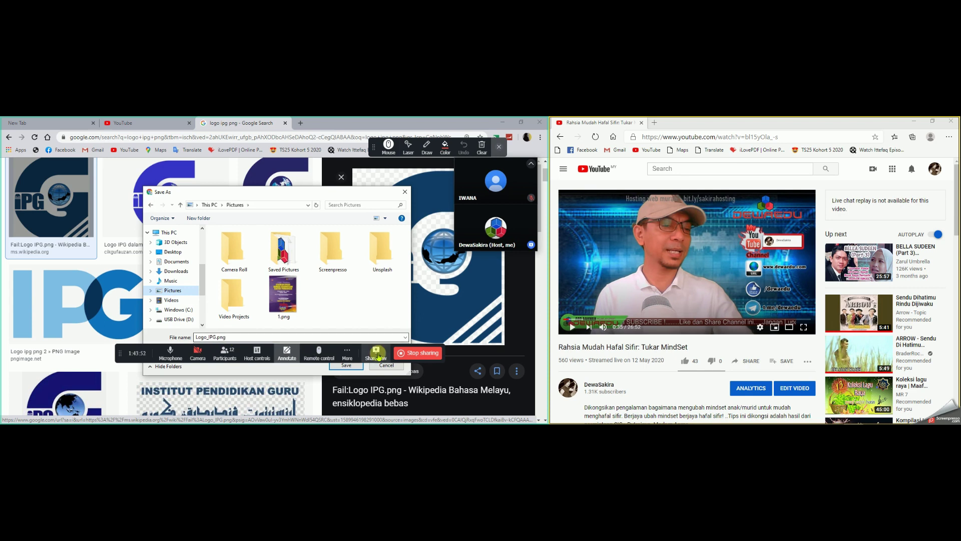
pyautogui.moveTo(275, 194); pyautogui.dragTo(255, 145)
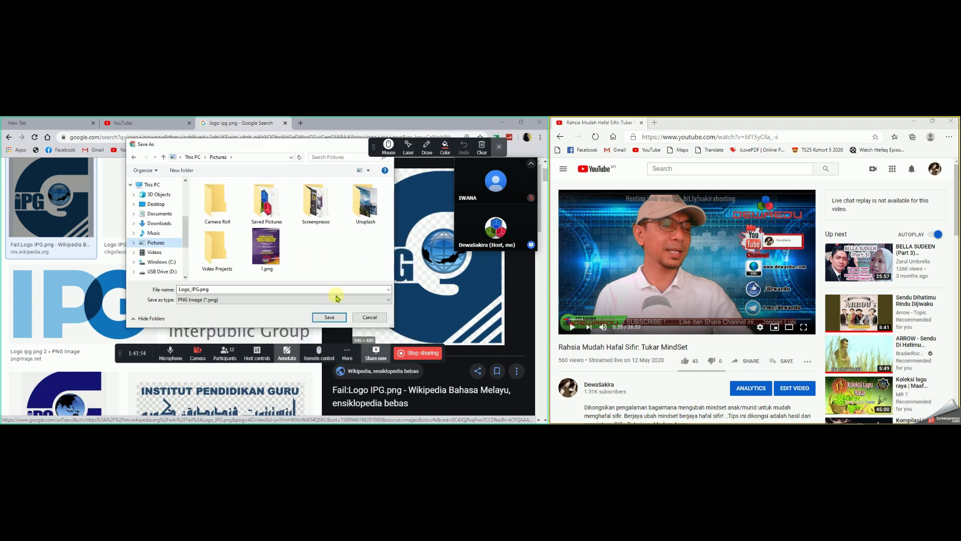
pyautogui.click(332, 317)
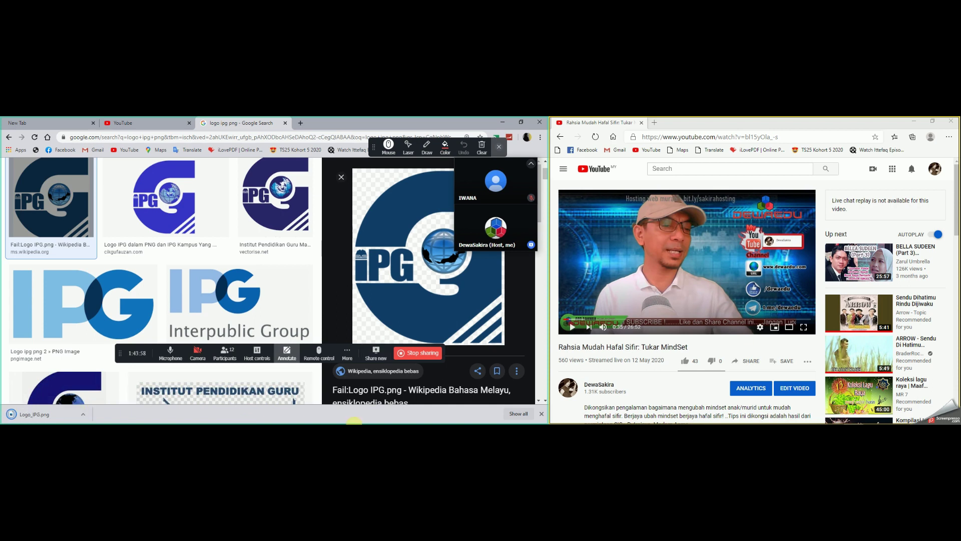
# Step: Switch back to OBS Studio, hide browser1 and show cam1, moving the meeting toolbar off the sources list
pyautogui.press('super')
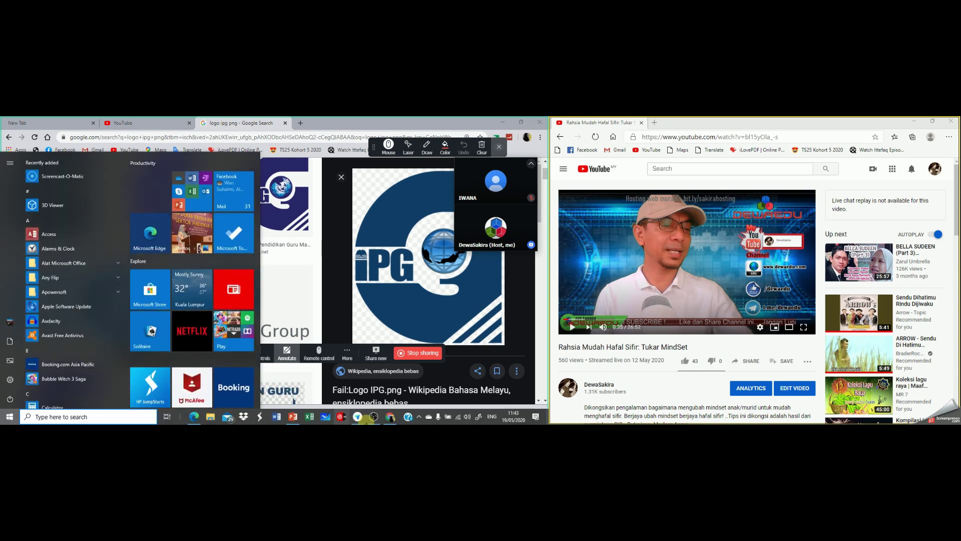
pyautogui.click(373, 417)
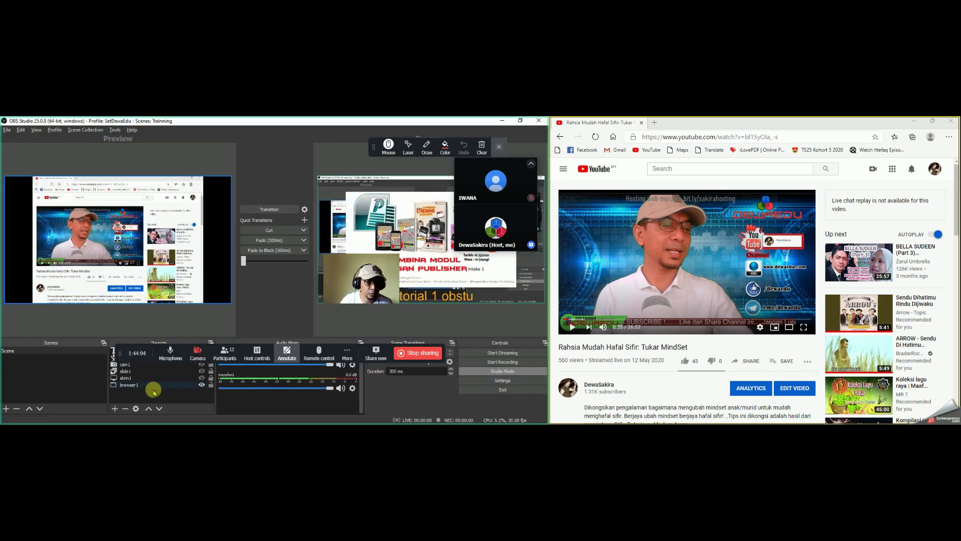
pyautogui.click(201, 384)
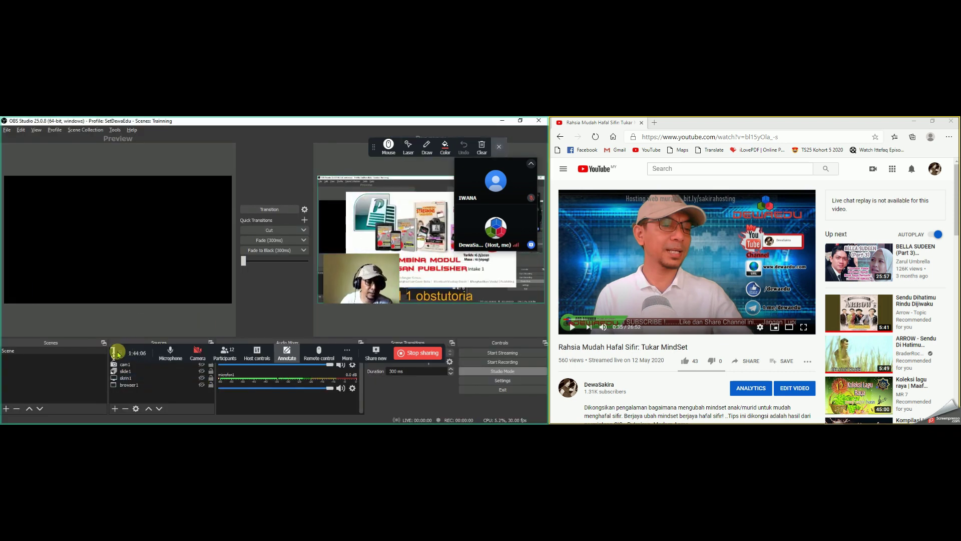
pyautogui.moveTo(117, 353); pyautogui.dragTo(155, 317)
pyautogui.click(143, 371)
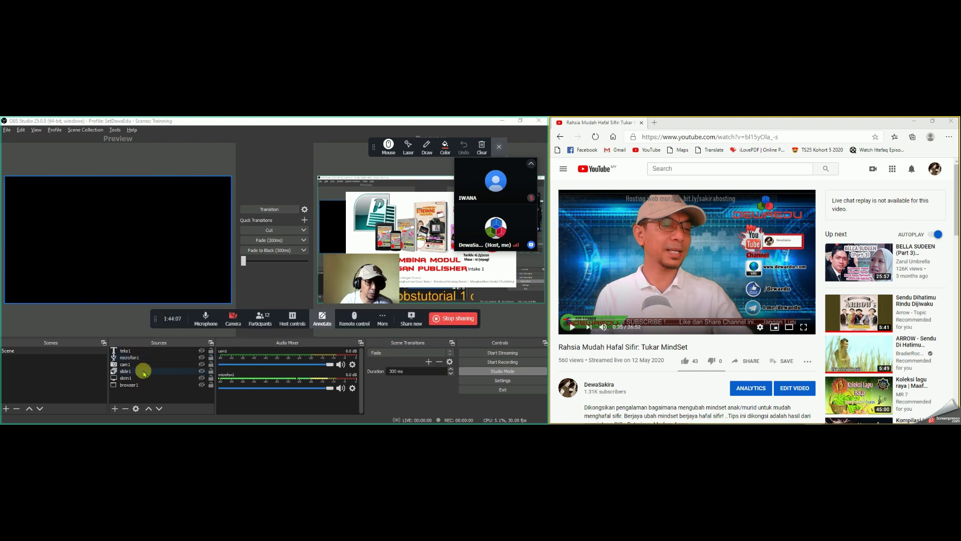
pyautogui.click(201, 364)
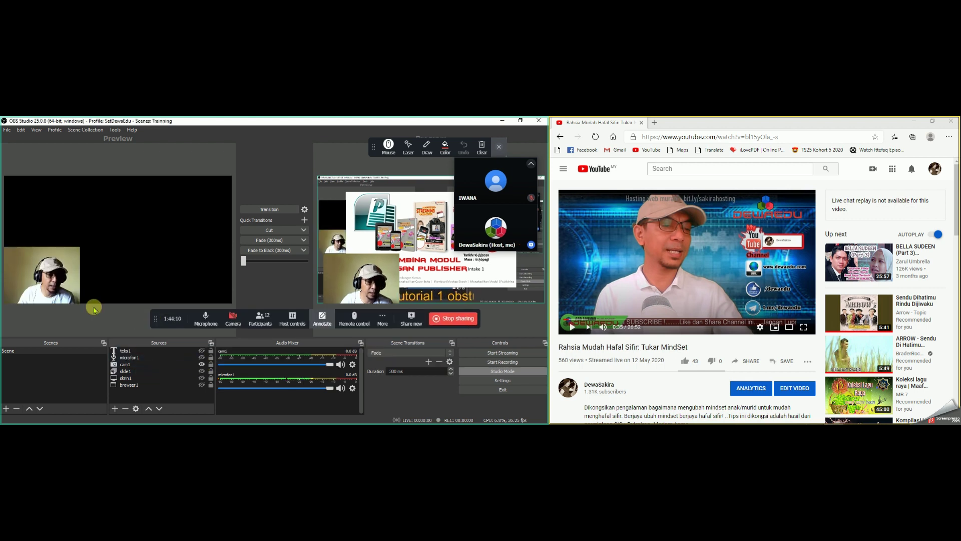
# Step: Create a new Image source in the scene, moving the source dialog and the meeting toolbar out of the way
pyautogui.click(114, 408)
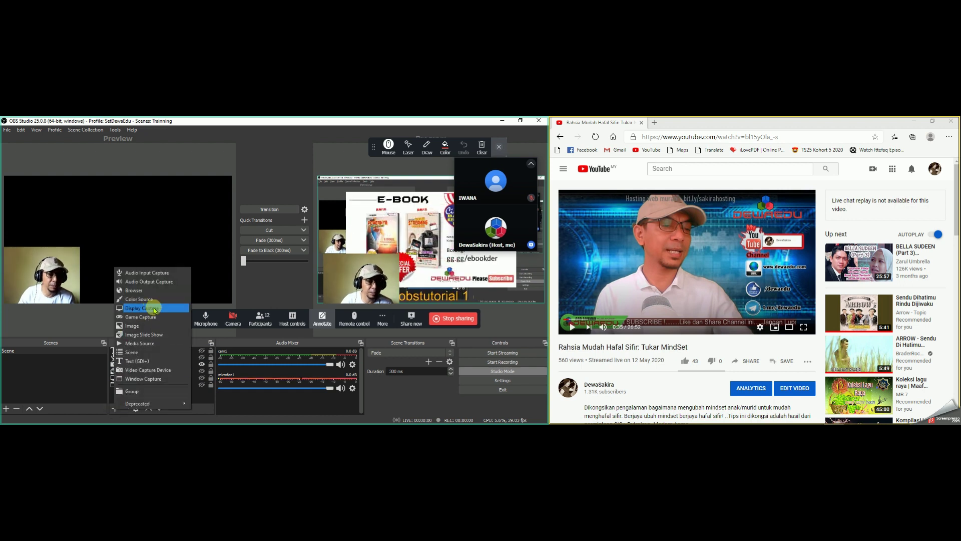
pyautogui.click(132, 325)
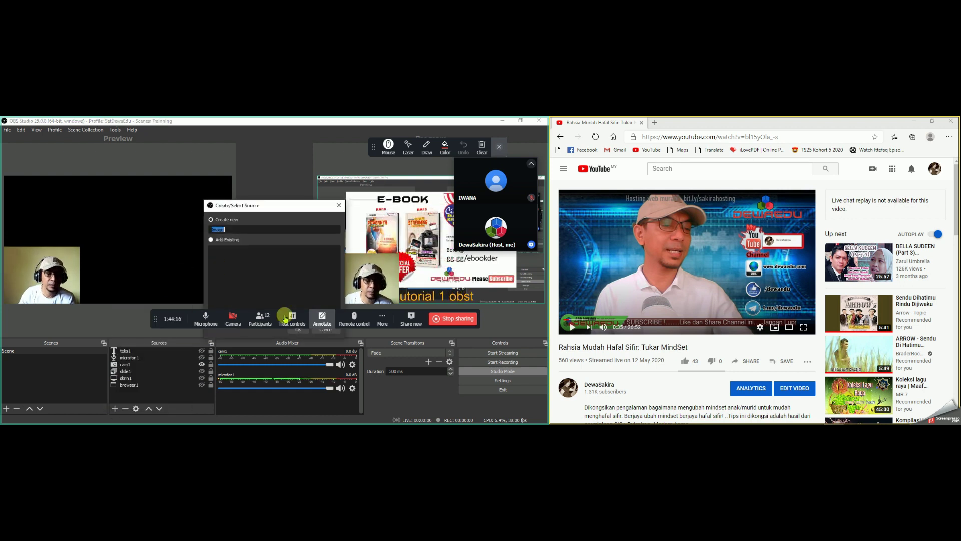
pyautogui.moveTo(254, 205); pyautogui.dragTo(218, 135)
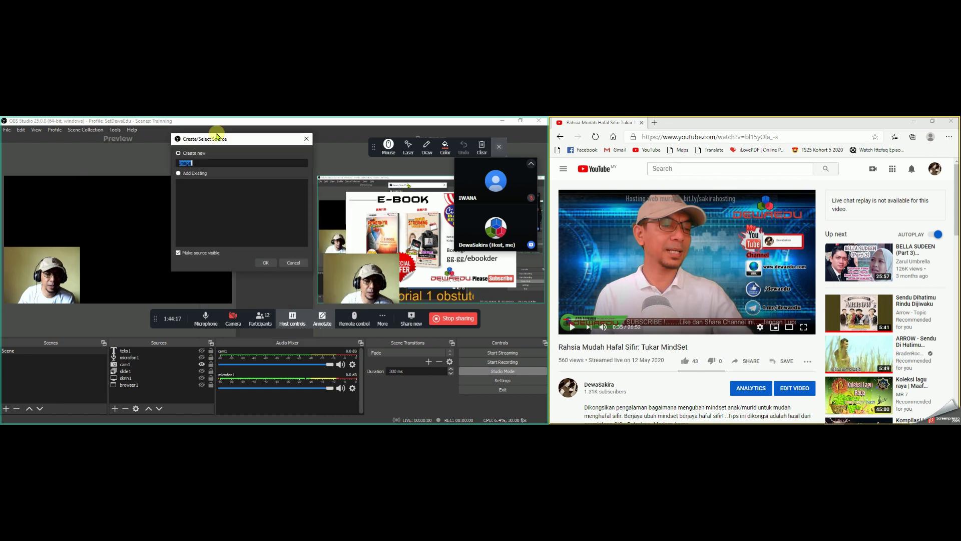
pyautogui.click(261, 259)
pyautogui.moveTo(152, 319); pyautogui.dragTo(202, 412)
# Step: Load Logo_IPG.png from the Pictures folder into the image source and place it, scaled down, in the preview's upper-right corner
pyautogui.click(394, 310)
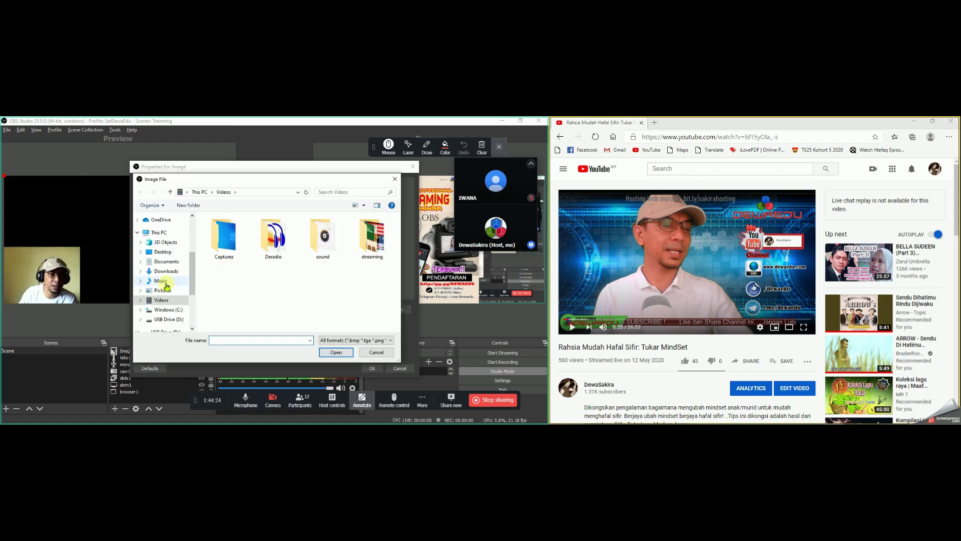
pyautogui.click(163, 290)
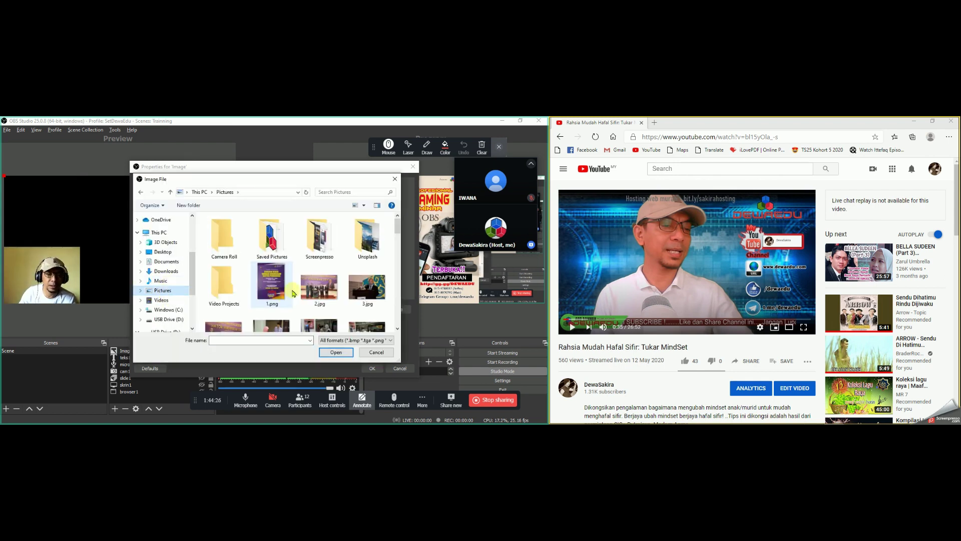
pyautogui.moveTo(400, 229); pyautogui.dragTo(396, 326)
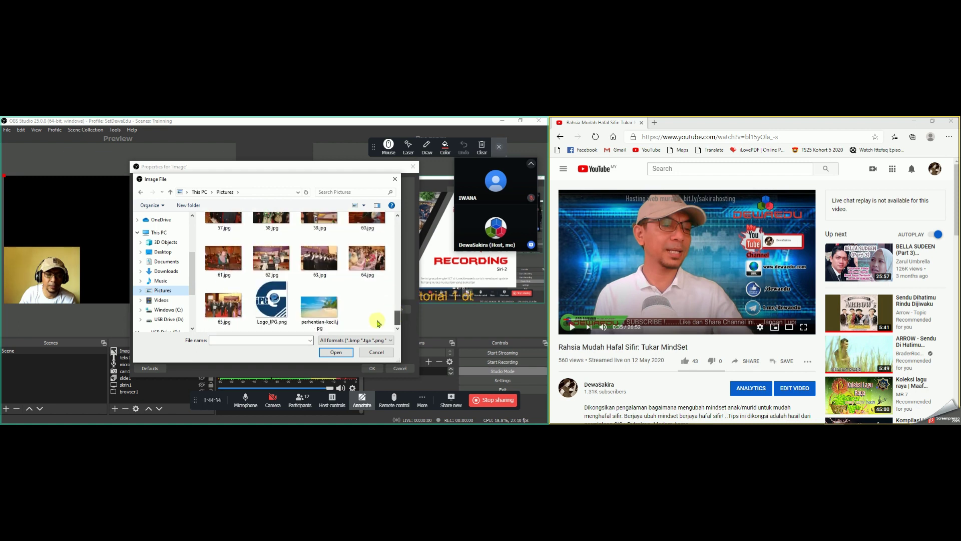
pyautogui.click(271, 306)
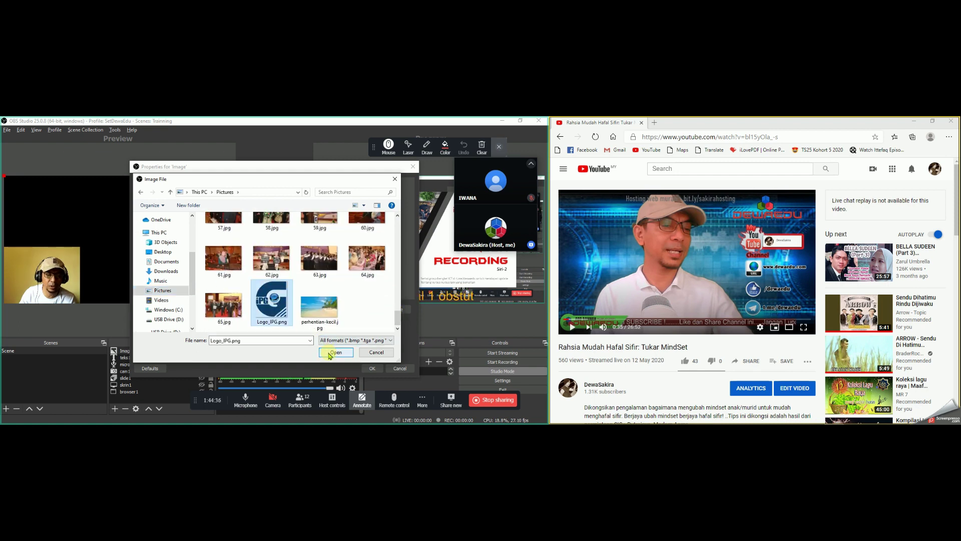
pyautogui.click(330, 353)
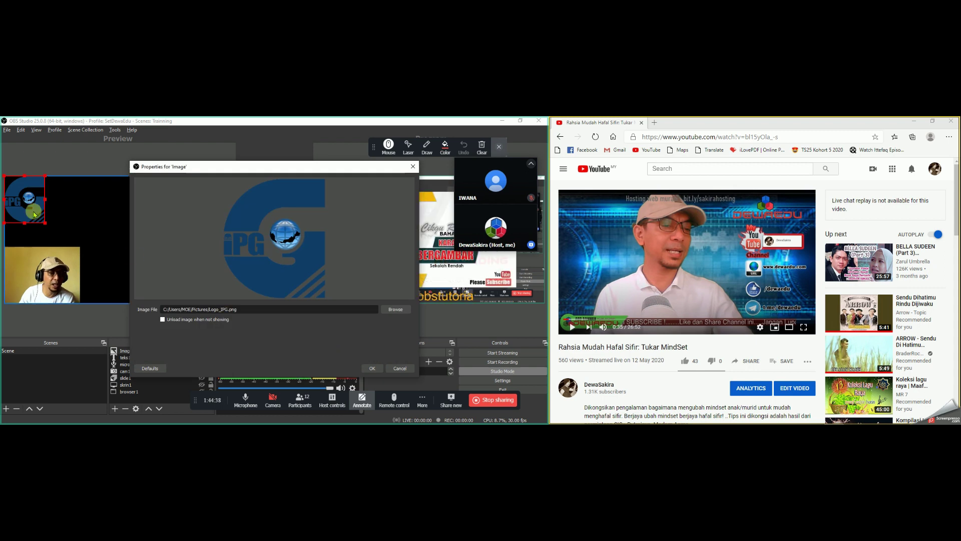
pyautogui.click(372, 368)
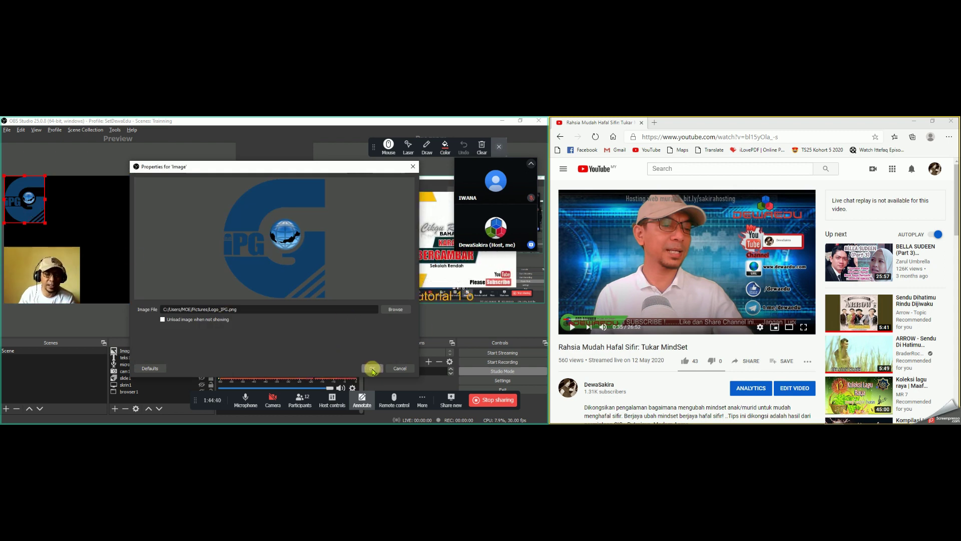
pyautogui.moveTo(29, 215); pyautogui.dragTo(206, 205)
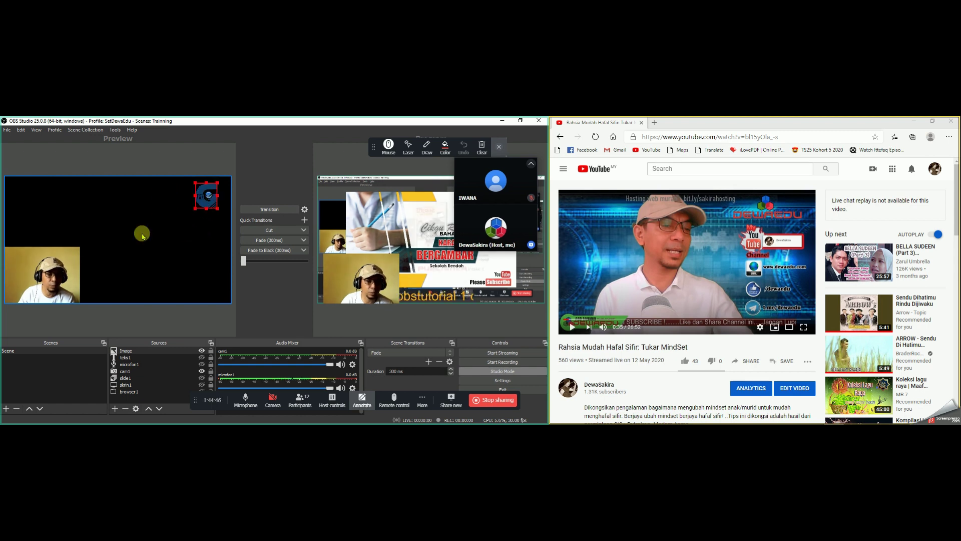
# Step: Enlarge cam1 to fill the preview's height and shift it left, leaving a black strip behind the IPG logo
pyautogui.click(69, 255)
pyautogui.rightClick(69, 255)
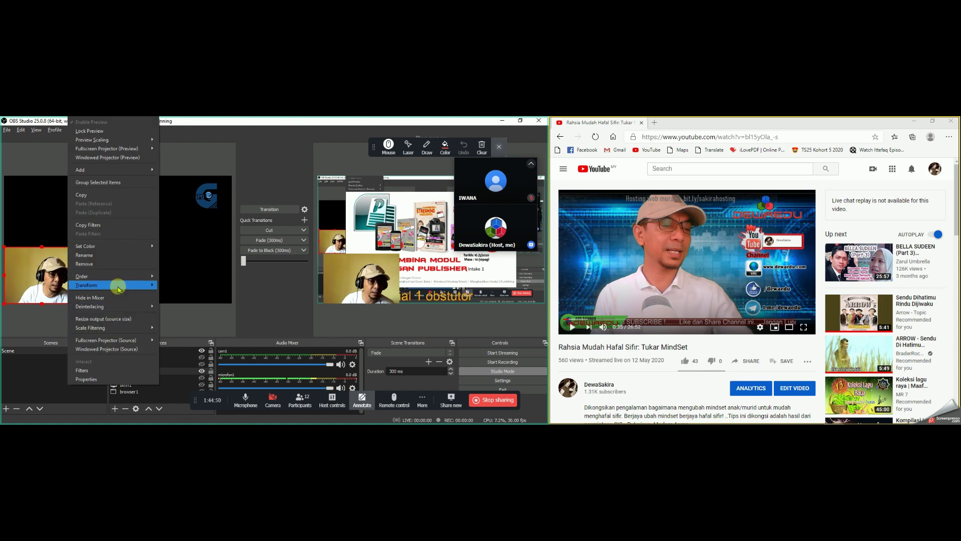
pyautogui.moveTo(120, 283)
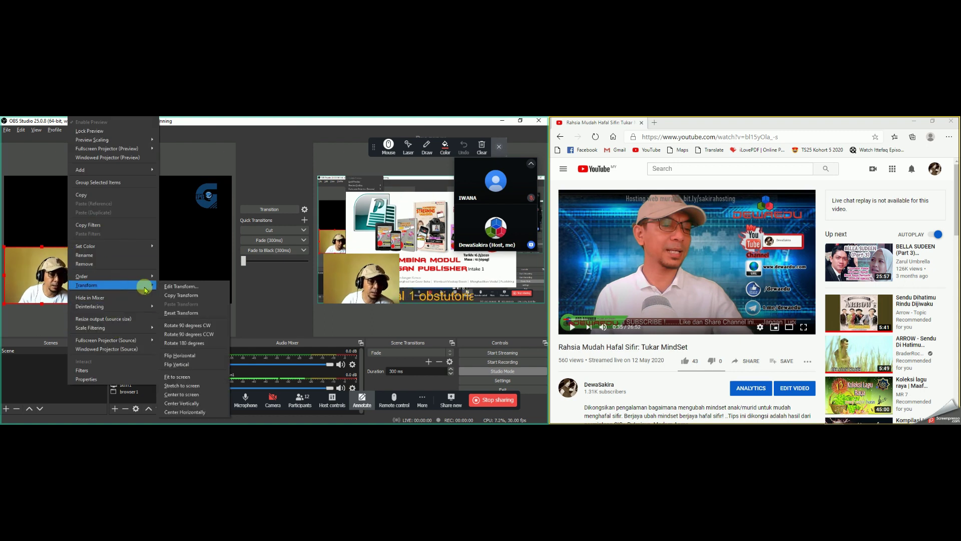
pyautogui.click(190, 377)
pyautogui.moveTo(192, 283); pyautogui.dragTo(289, 328)
pyautogui.moveTo(200, 302); pyautogui.dragTo(175, 288)
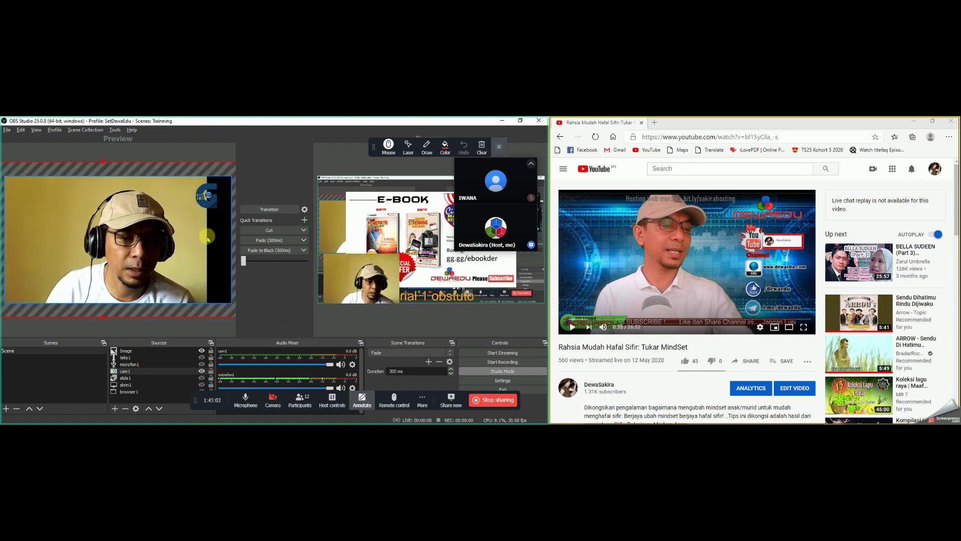
pyautogui.moveTo(206, 202); pyautogui.dragTo(190, 206)
pyautogui.click(189, 326)
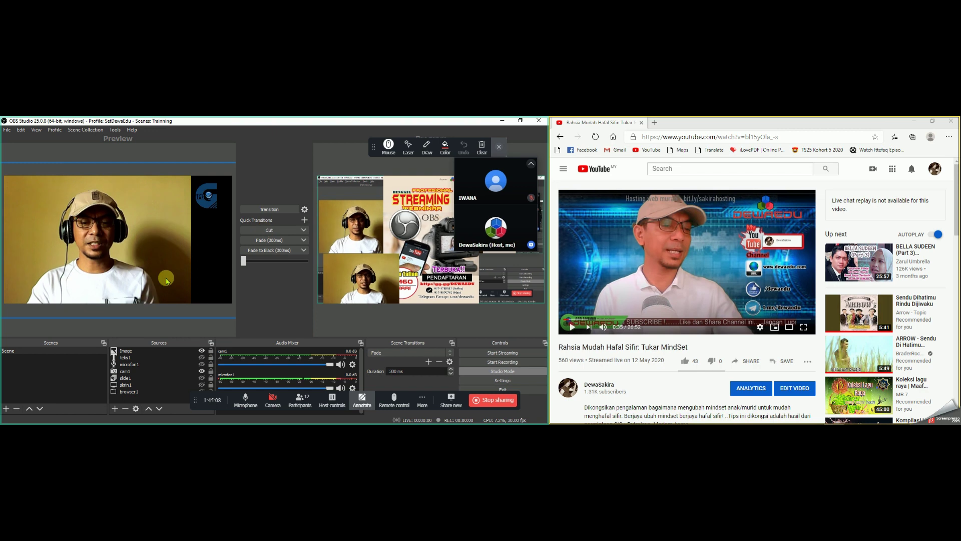
# Step: Send the preview to the program with the Fade (300ms) transition and move the participant video panel and meeting toolbar aside
pyautogui.click(279, 242)
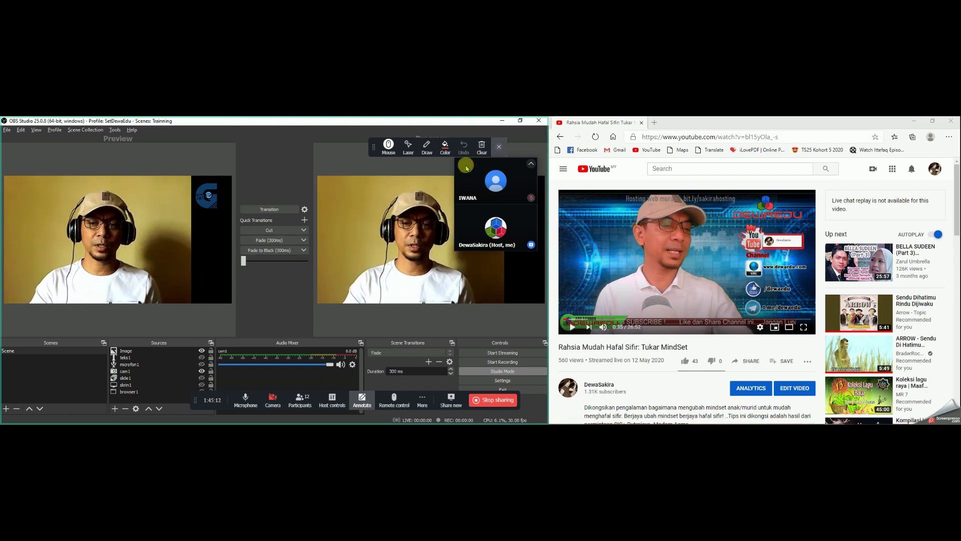
pyautogui.moveTo(466, 166); pyautogui.dragTo(393, 184)
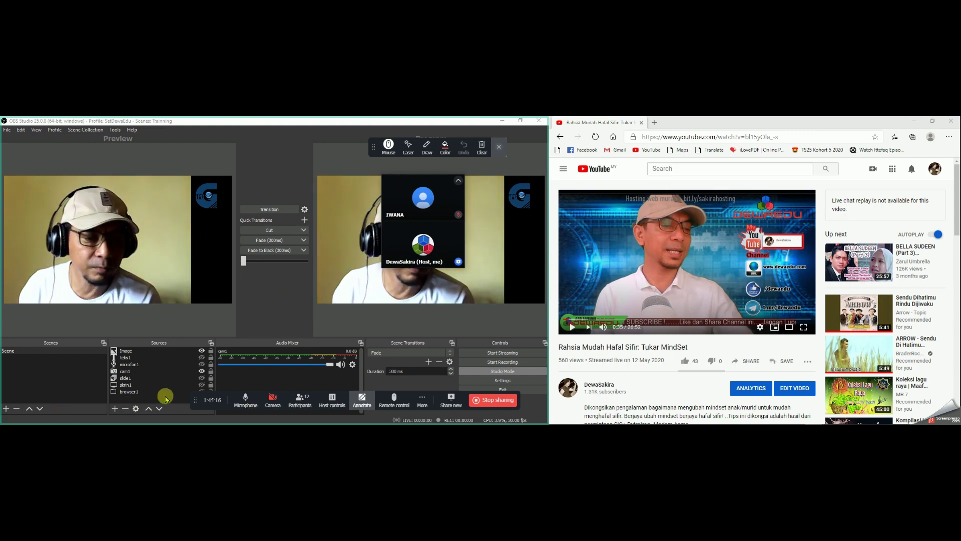
pyautogui.moveTo(197, 401); pyautogui.dragTo(264, 397)
# Step: Show browser1 and hide cam1 in the preview, and send the result to the program with Fade (300ms)
pyautogui.click(201, 392)
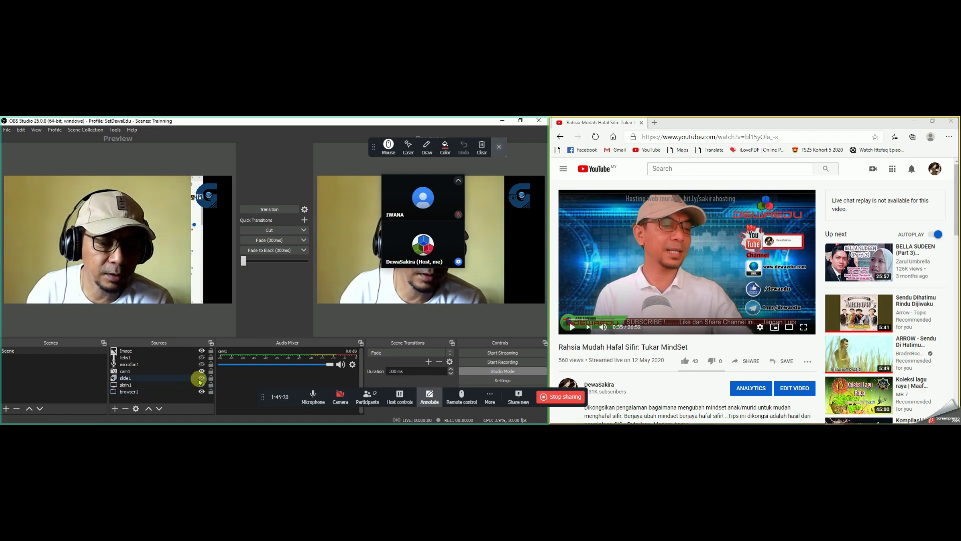
pyautogui.click(199, 384)
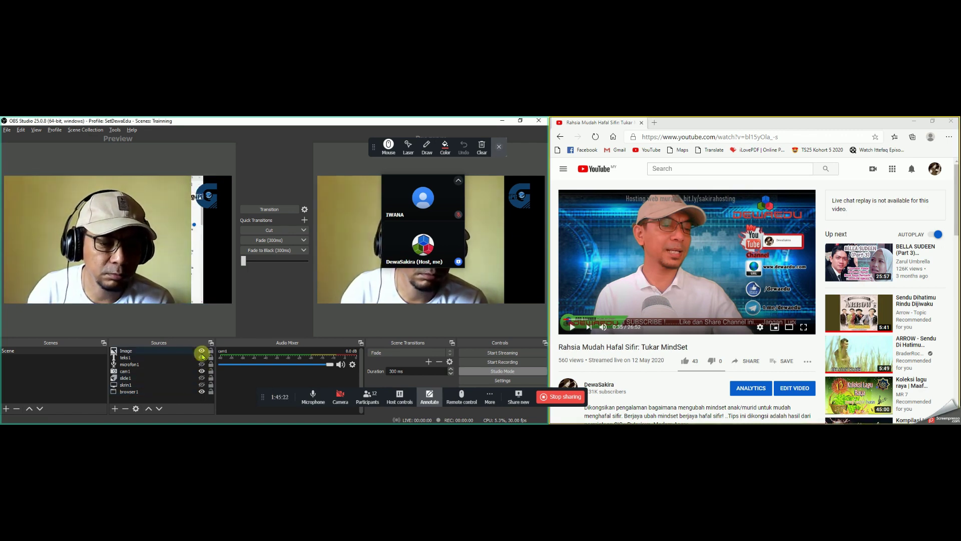
pyautogui.click(202, 372)
pyautogui.click(202, 372)
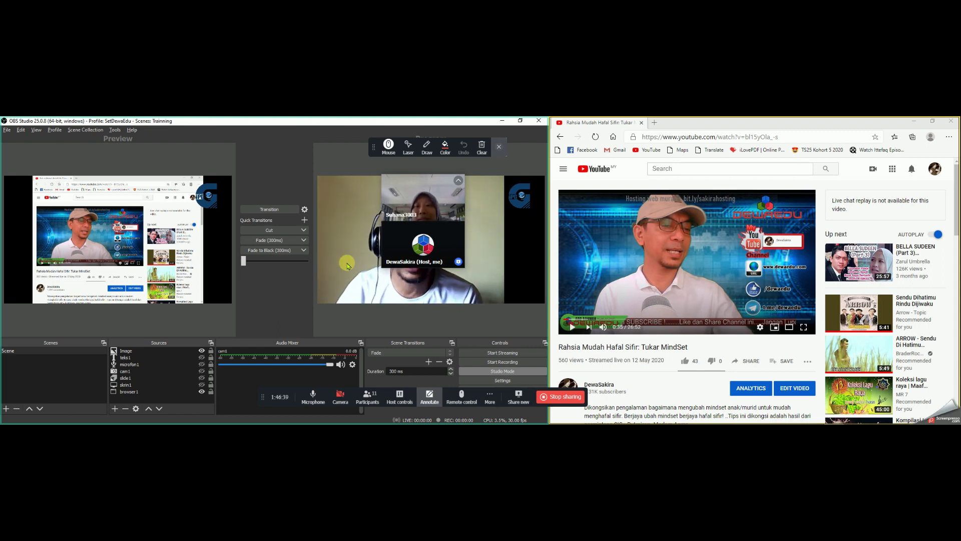
pyautogui.click(269, 240)
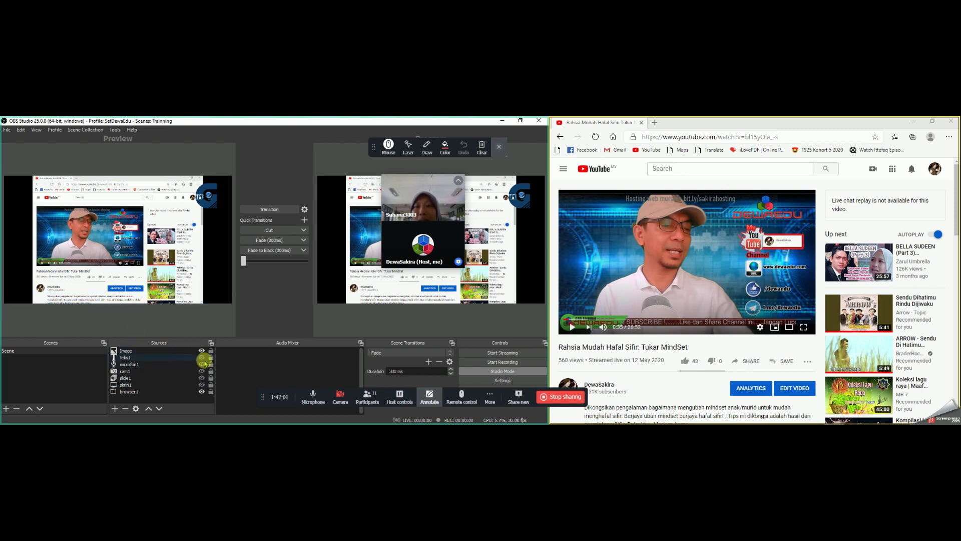
# Step: Show the teks1 text and the skrin1 screen capture in the preview
pyautogui.click(203, 358)
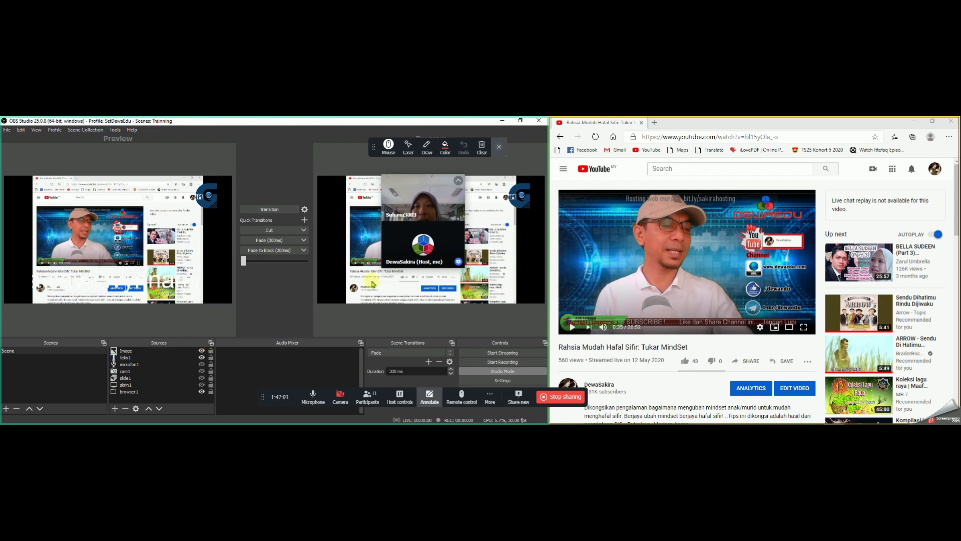
pyautogui.click(202, 385)
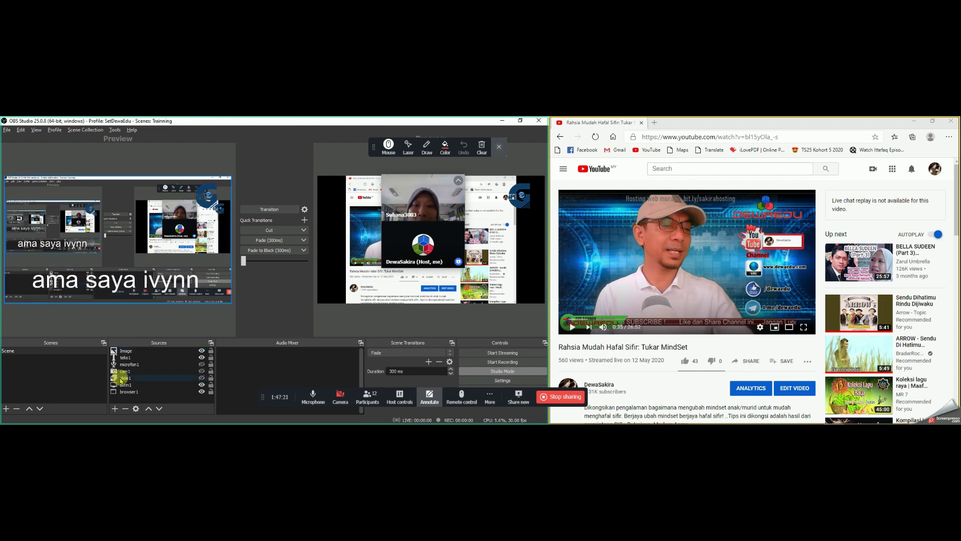
# Step: Set the horizontal speed of teks1's Scroll filter to 153, reset it to defaults, and set it to 249
pyautogui.click(143, 358)
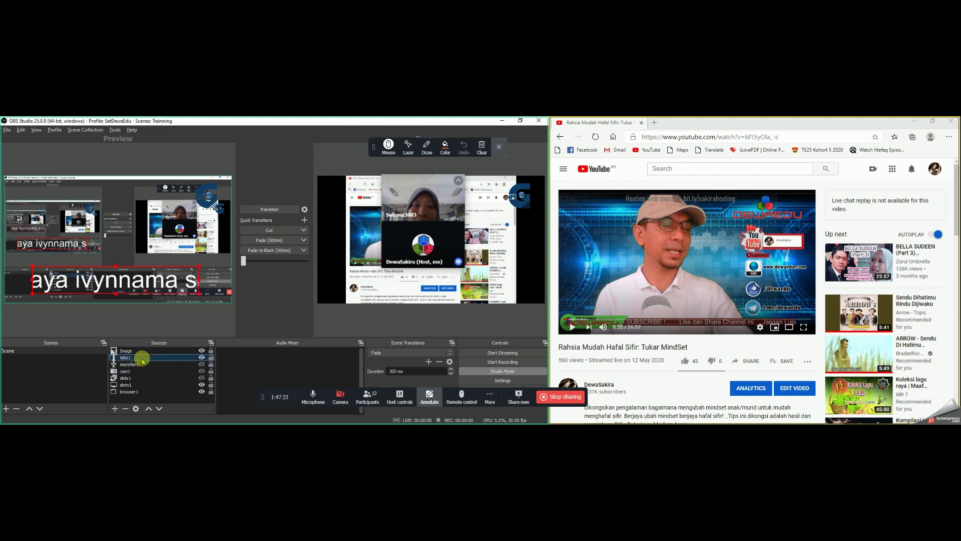
pyautogui.rightClick(142, 359)
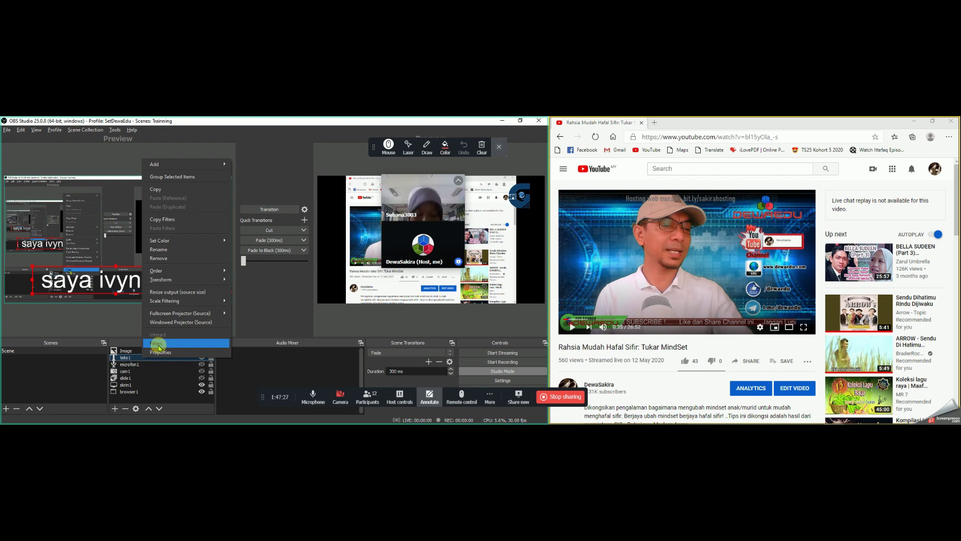
pyautogui.click(159, 345)
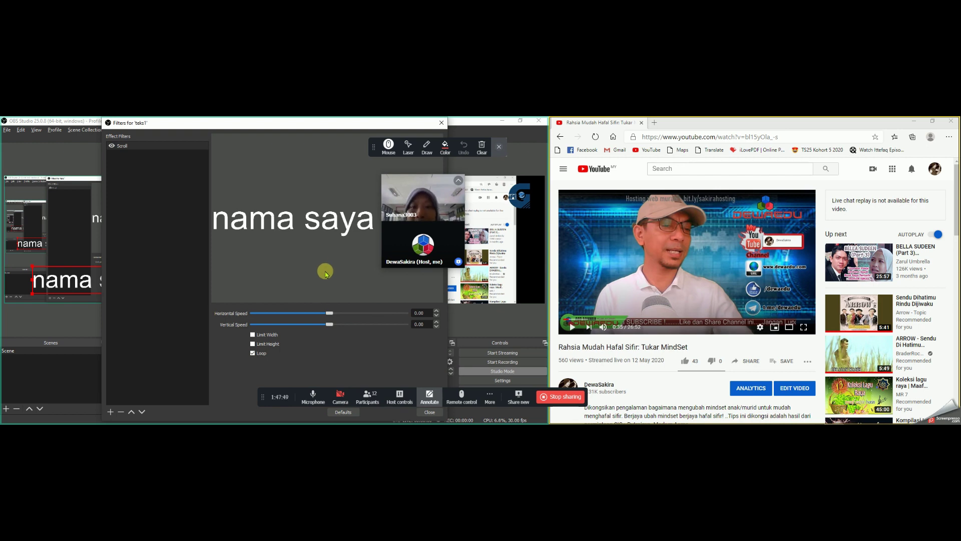
pyautogui.moveTo(331, 315); pyautogui.dragTo(350, 318)
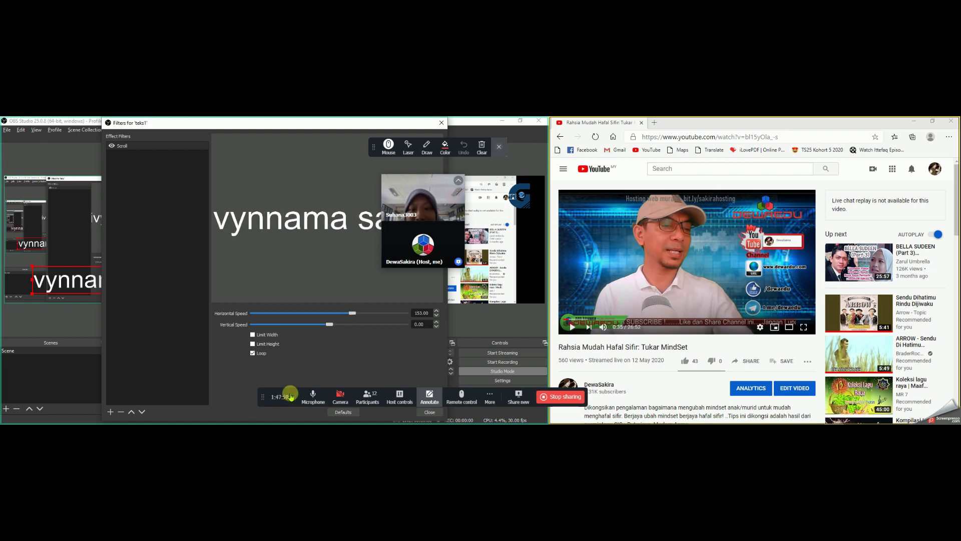
pyautogui.moveTo(260, 395); pyautogui.dragTo(196, 369)
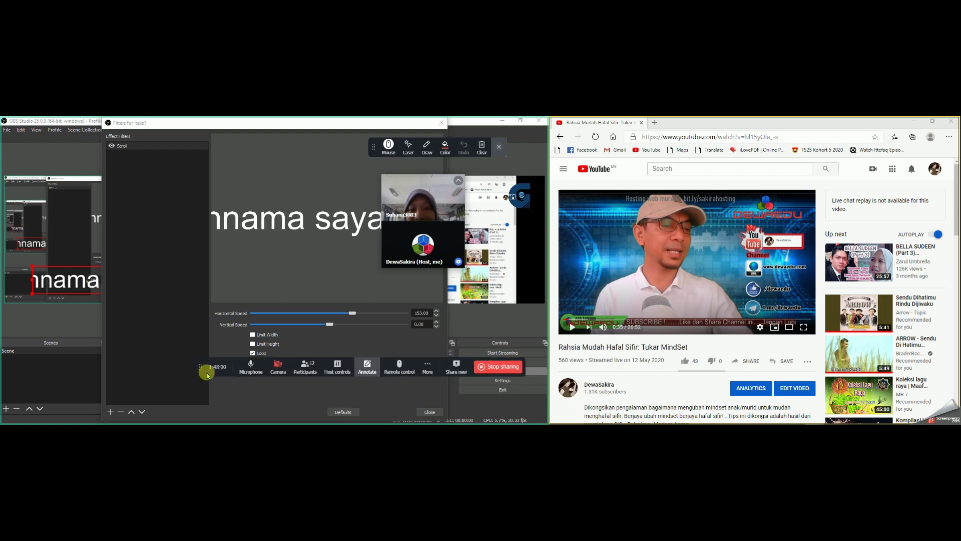
pyautogui.click(343, 412)
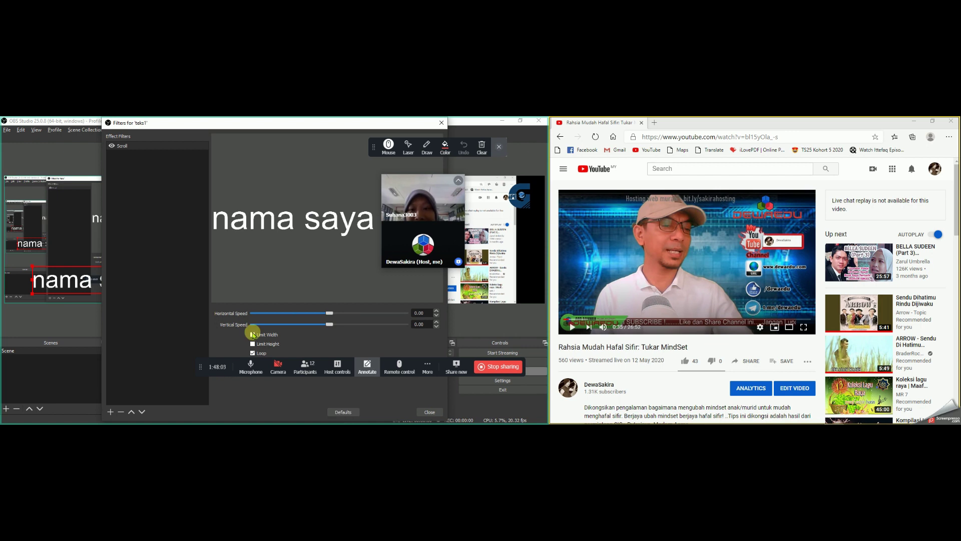
pyautogui.moveTo(329, 314); pyautogui.dragTo(366, 317)
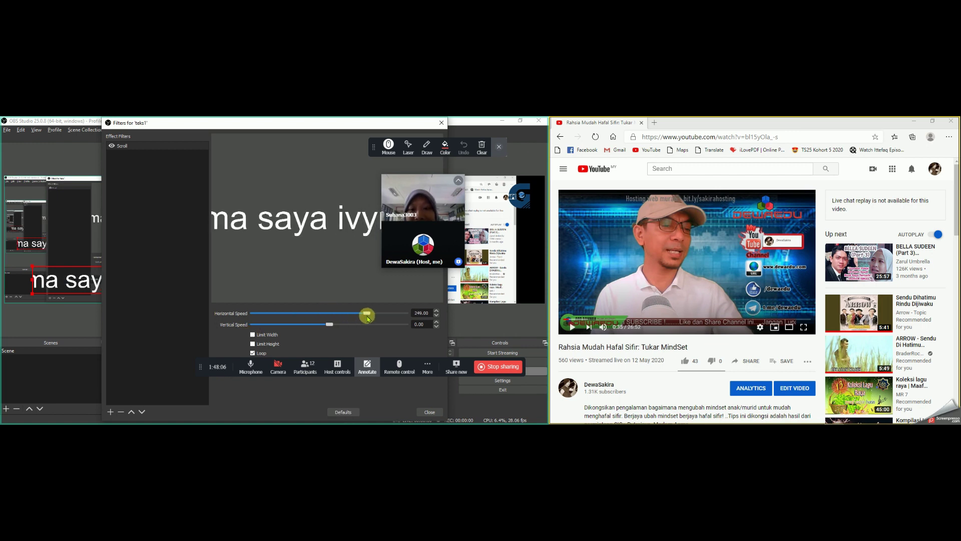
pyautogui.click(430, 412)
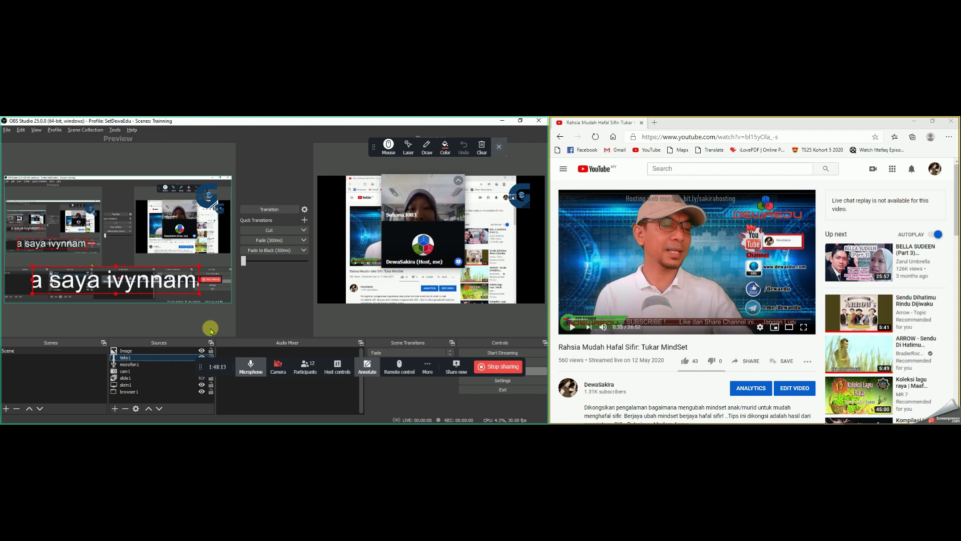
# Step: Reopen teks1's filters, try a negative horizontal scroll speed, and reset the Scroll filter to its defaults
pyautogui.rightClick(178, 356)
pyautogui.click(189, 341)
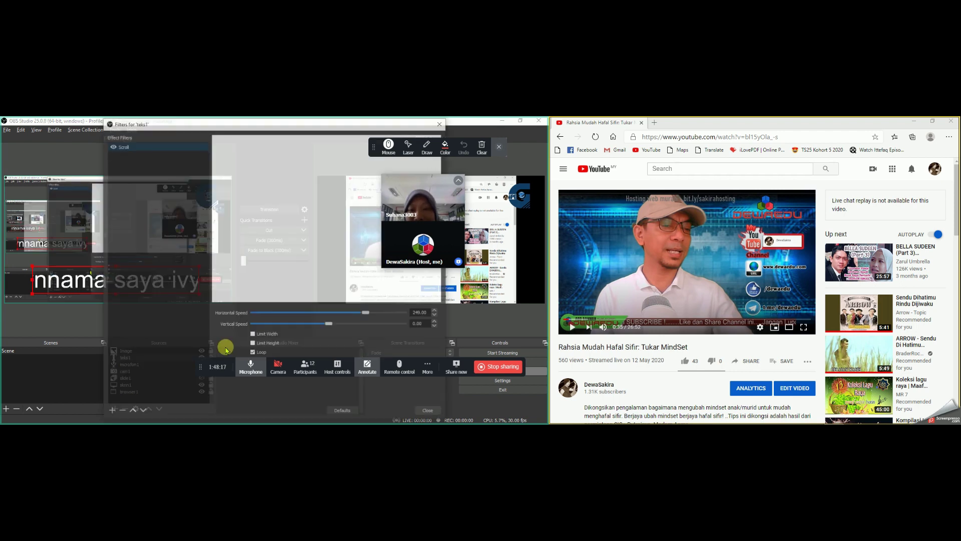
pyautogui.moveTo(367, 314); pyautogui.dragTo(302, 319)
pyautogui.click(340, 411)
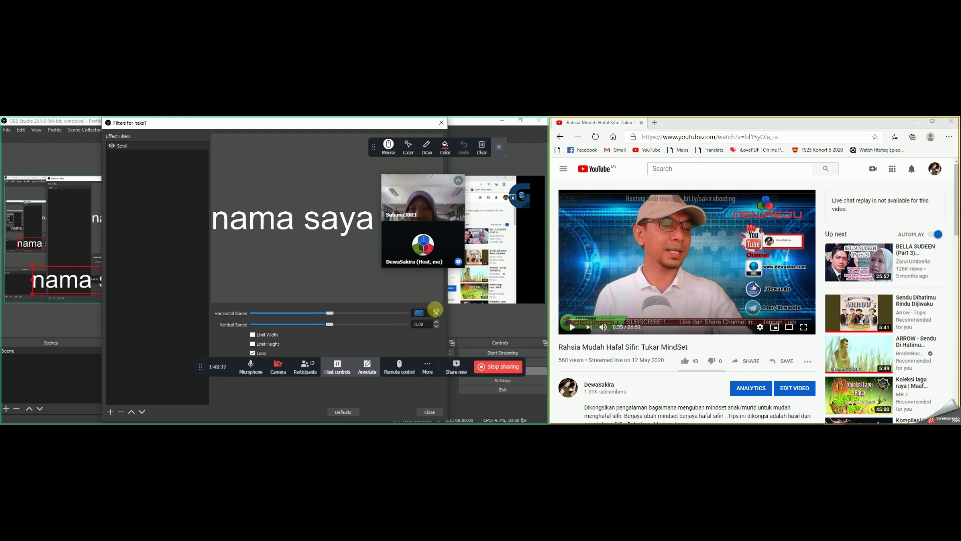
# Step: Raise the Scroll filter's horizontal speed on teks1 in small increments to 36 and close the filters
pyautogui.click(435, 311)
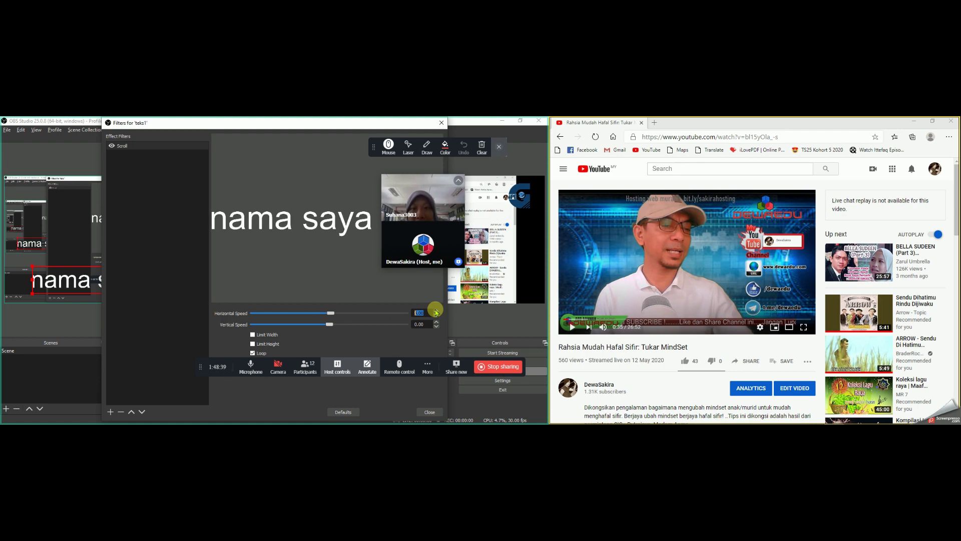
pyautogui.click(436, 311)
pyautogui.click(436, 311)
pyautogui.click(437, 311)
pyautogui.click(436, 311)
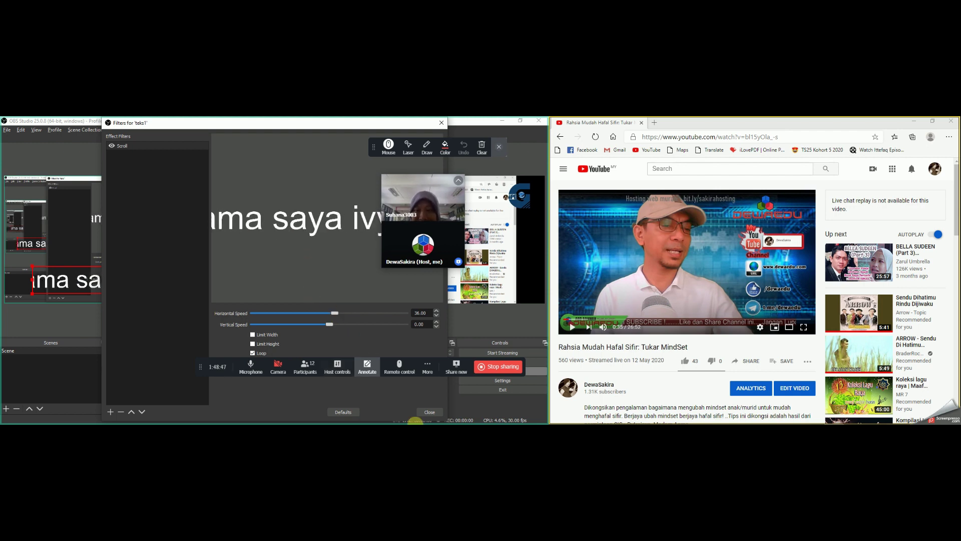
pyautogui.click(430, 412)
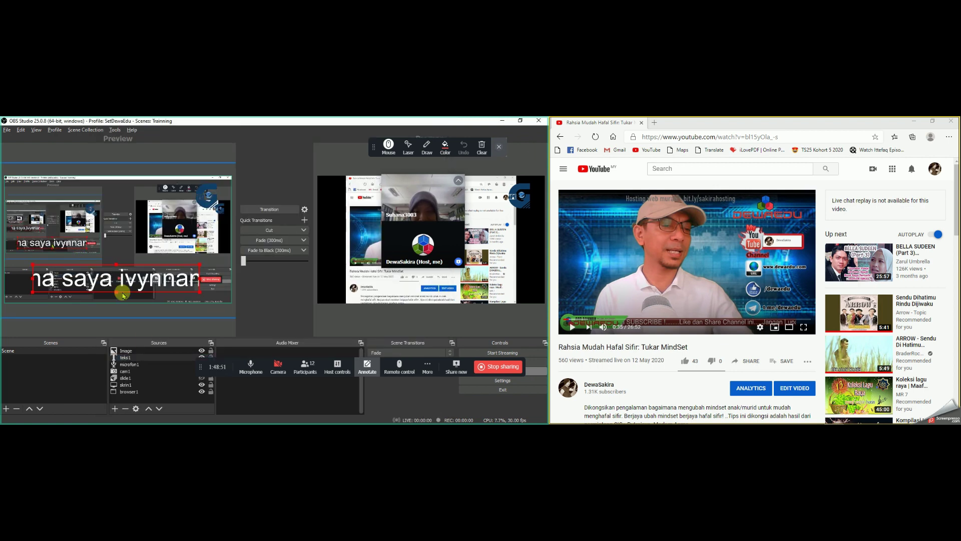
# Step: View teks1's text properties, close them without changes, and hide the skrin1 capture and the teks1 text in the preview
pyautogui.doubleClick(135, 358)
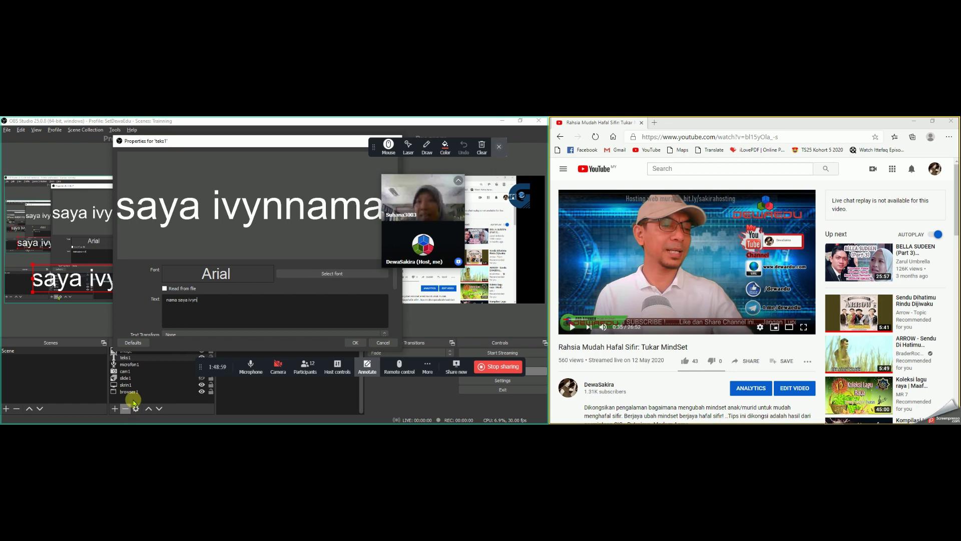
pyautogui.click(383, 342)
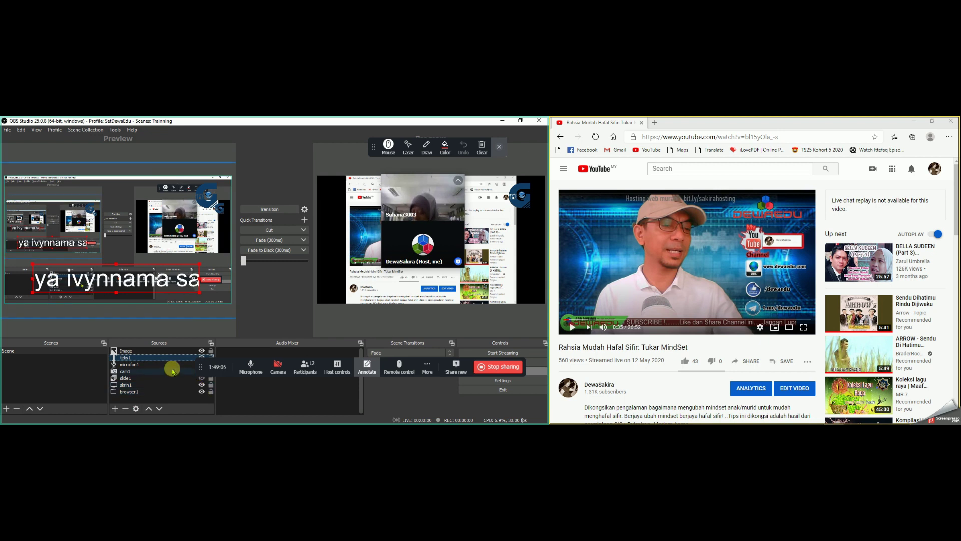
pyautogui.moveTo(201, 364); pyautogui.dragTo(239, 345)
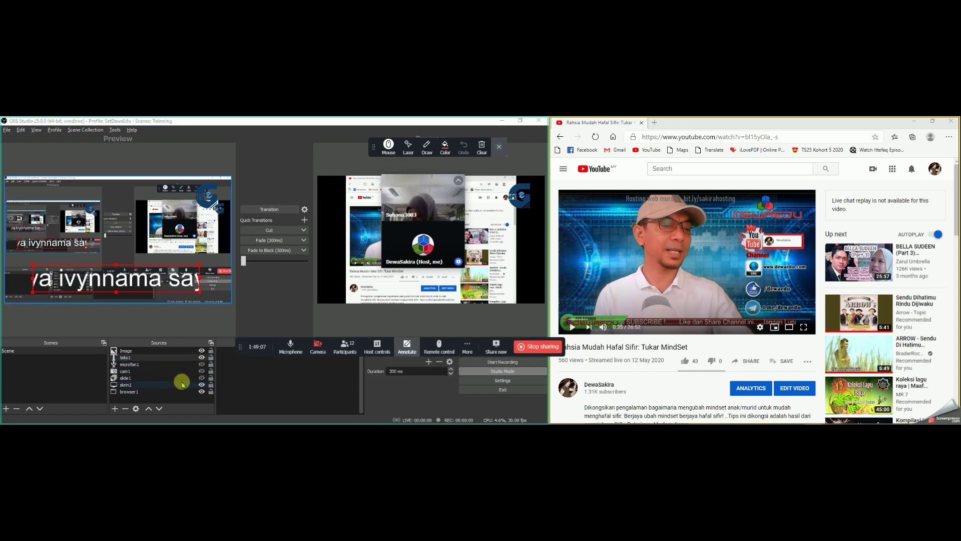
pyautogui.click(202, 385)
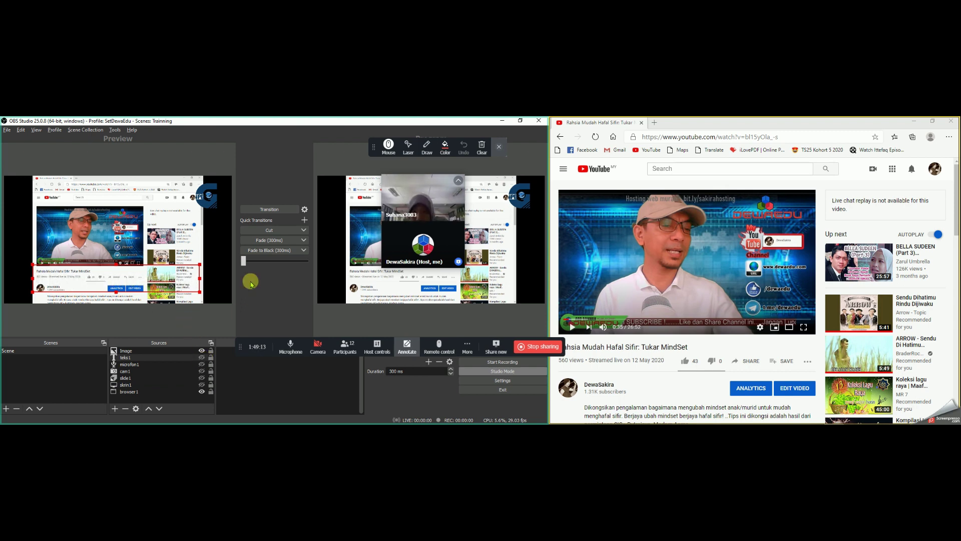
# Step: Play the YouTube video to check how the browser capture appears in the preview, and pause it
pyautogui.click(199, 350)
pyautogui.click(220, 288)
pyautogui.click(669, 260)
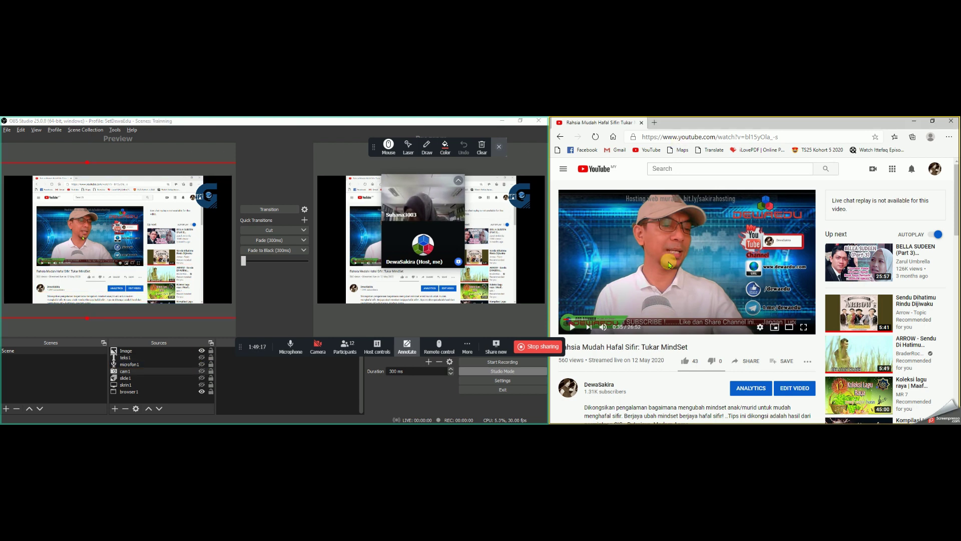
pyautogui.click(88, 270)
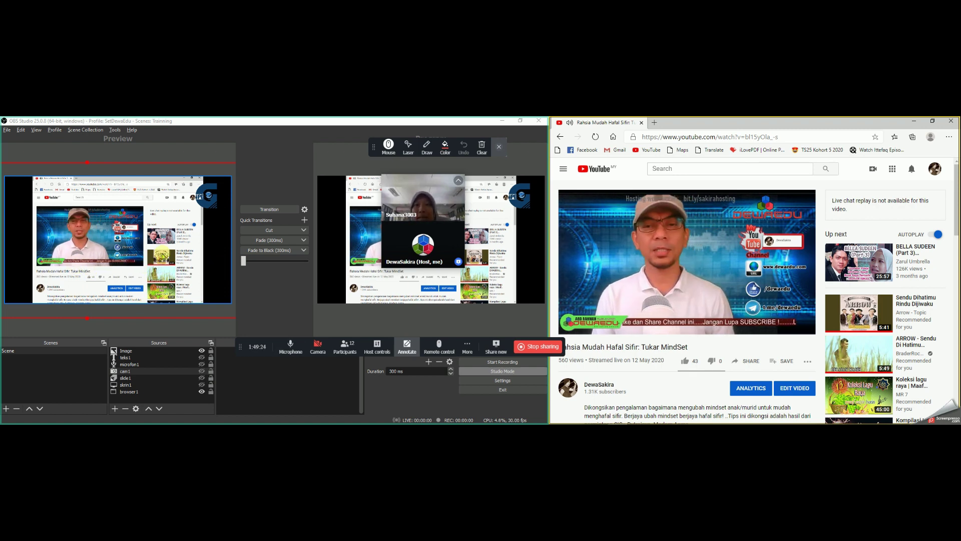
pyautogui.click(157, 251)
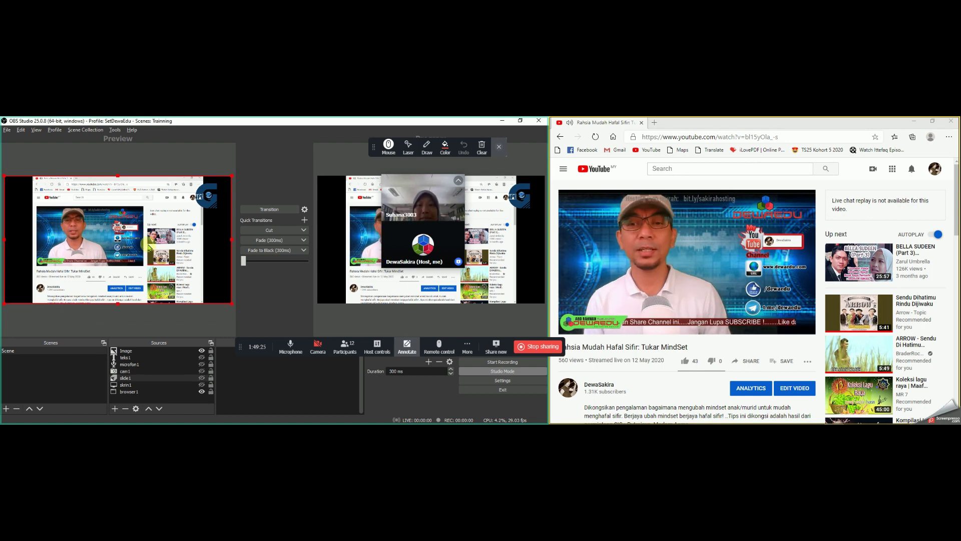
pyautogui.click(678, 242)
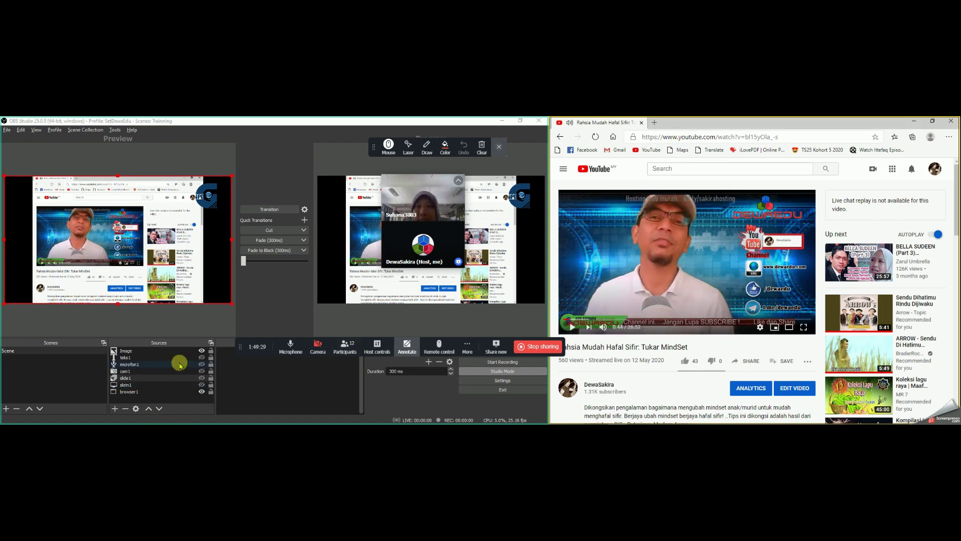
# Step: Show the teks1 text and hide the browser1 source in the preview
pyautogui.click(203, 359)
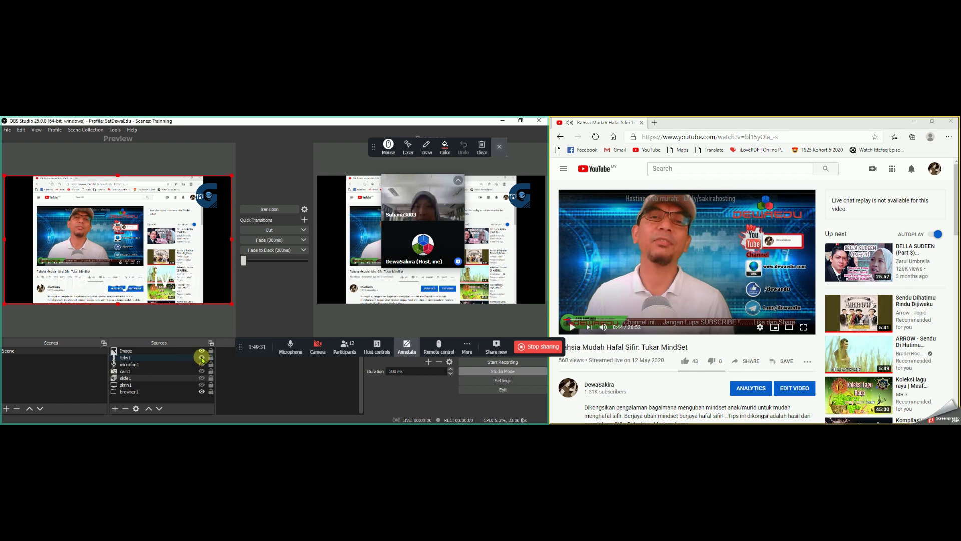
pyautogui.click(202, 391)
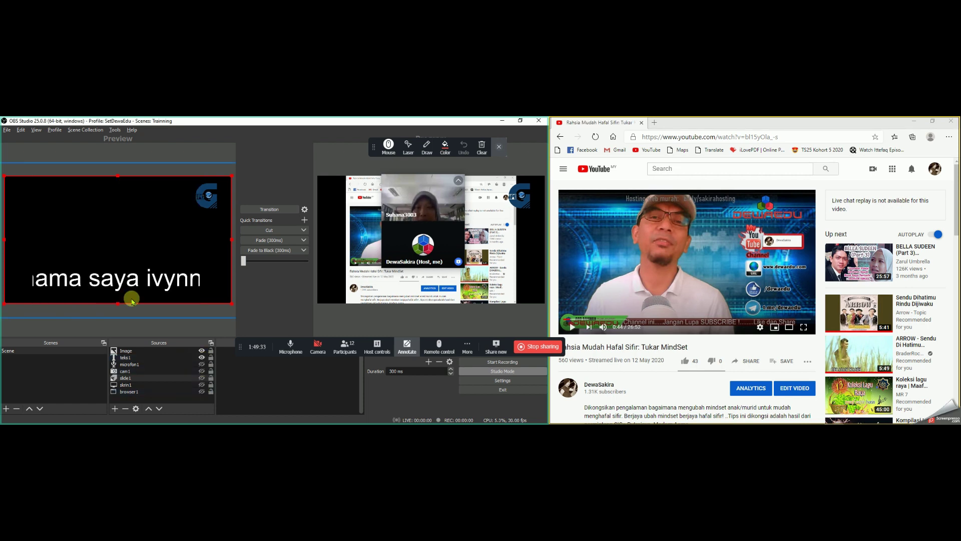
pyautogui.click(197, 359)
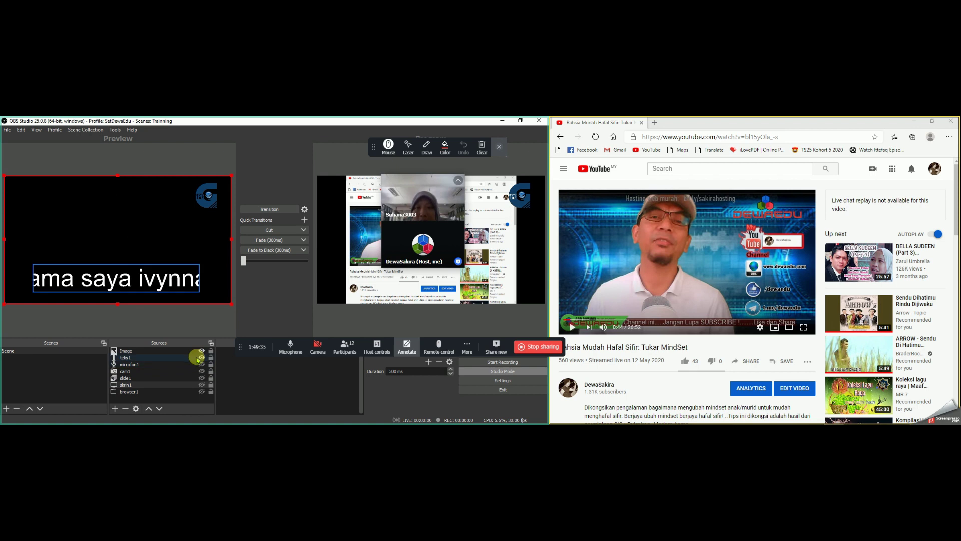
# Step: Extend teks1's text with "saya berada isana, nama awak apa" in its properties and confirm
pyautogui.rightClick(148, 283)
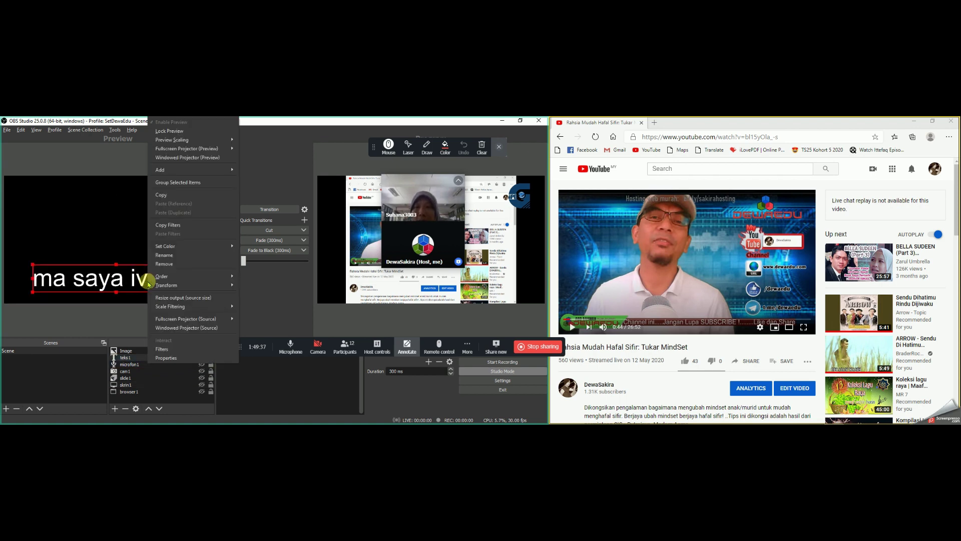
pyautogui.click(170, 358)
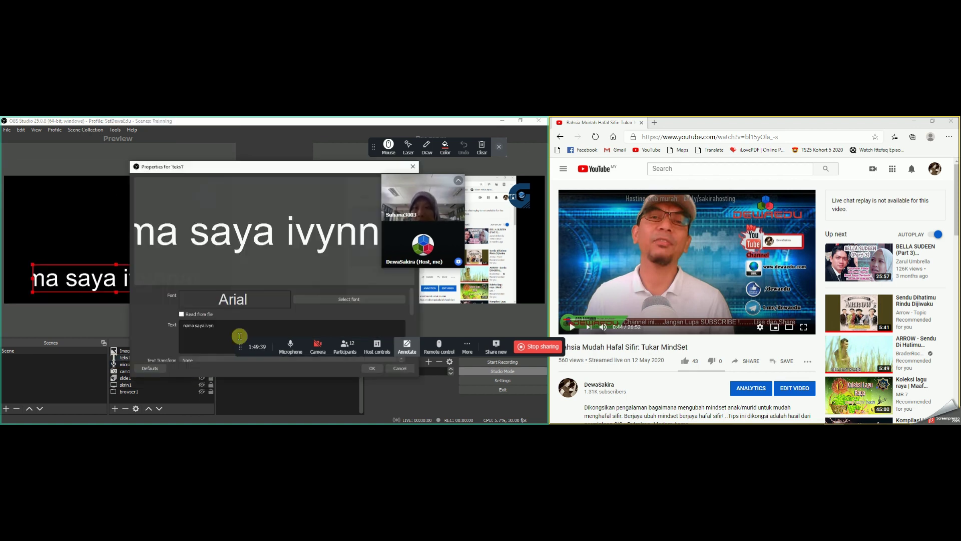
pyautogui.moveTo(240, 349); pyautogui.dragTo(205, 376)
pyautogui.click(232, 325)
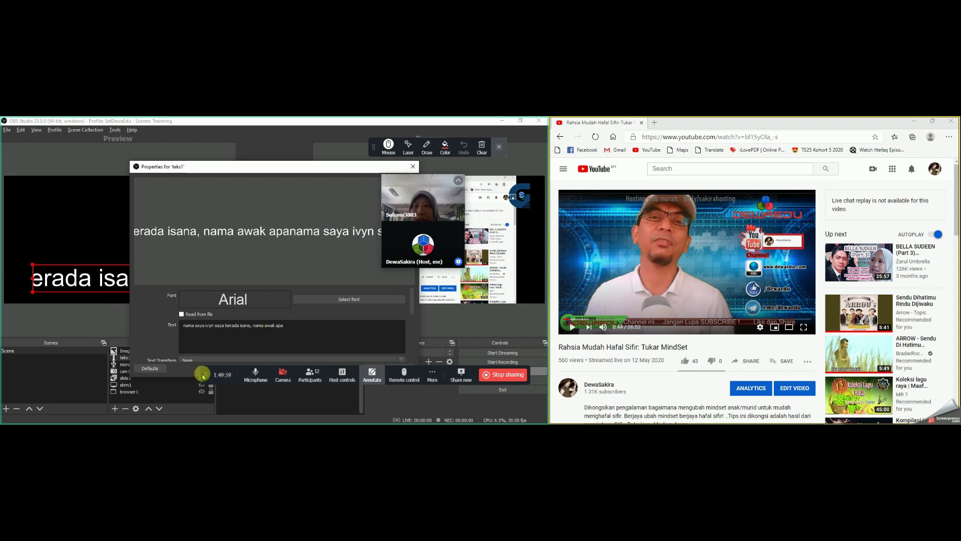
pyautogui.moveTo(203, 375); pyautogui.dragTo(202, 410)
pyautogui.click(368, 366)
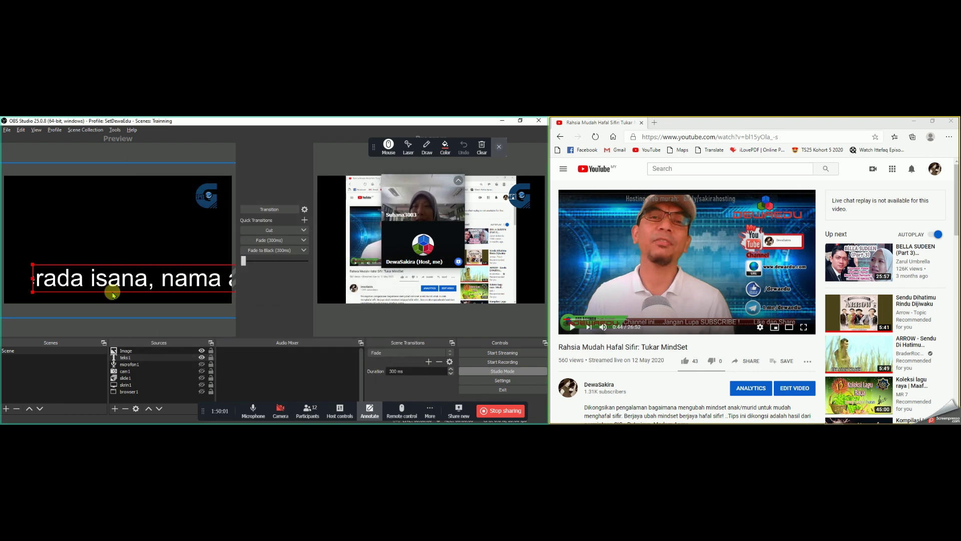
# Step: Set the Scroll filter's horizontal speed on teks1 to 284, then resize the text and place it slightly higher in the preview
pyautogui.doubleClick(134, 359)
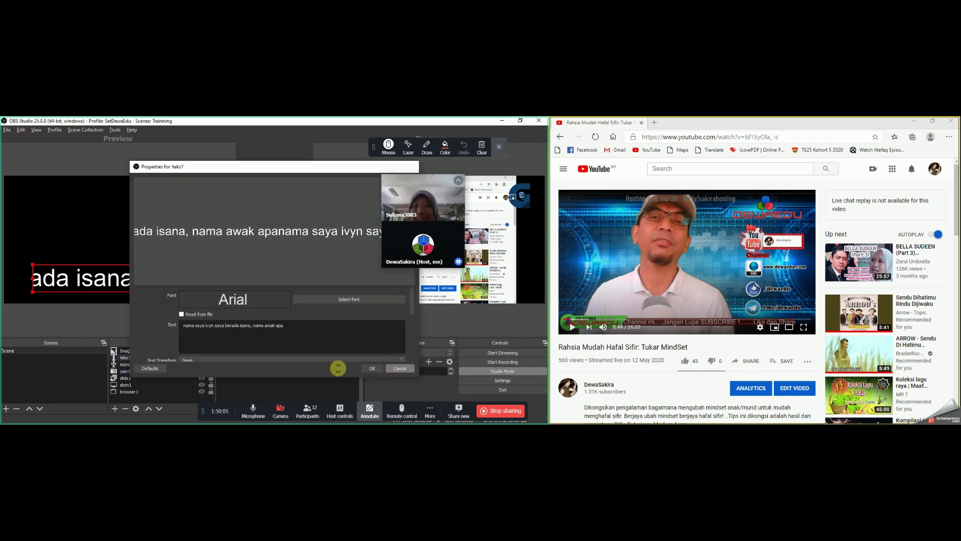
pyautogui.click(399, 368)
pyautogui.rightClick(164, 358)
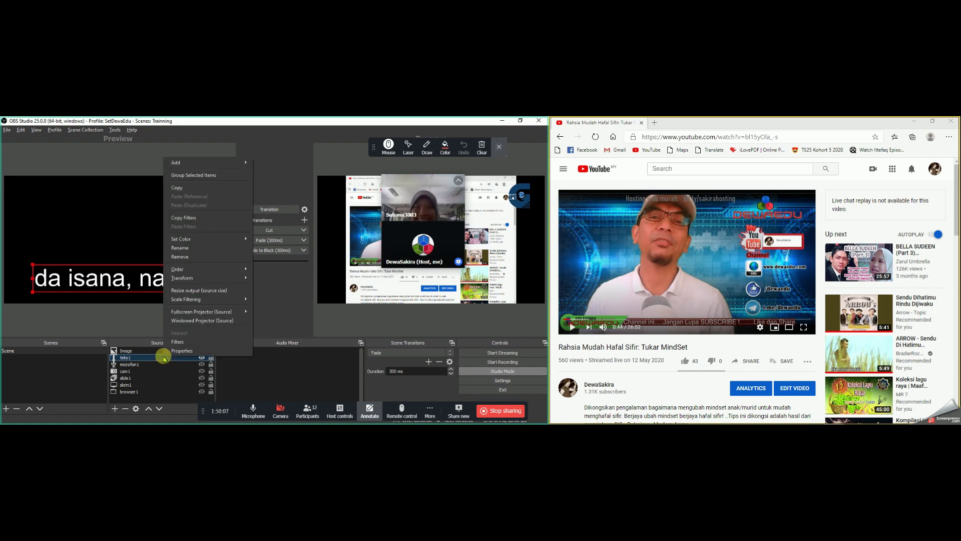
pyautogui.click(187, 341)
pyautogui.moveTo(339, 314); pyautogui.dragTo(373, 314)
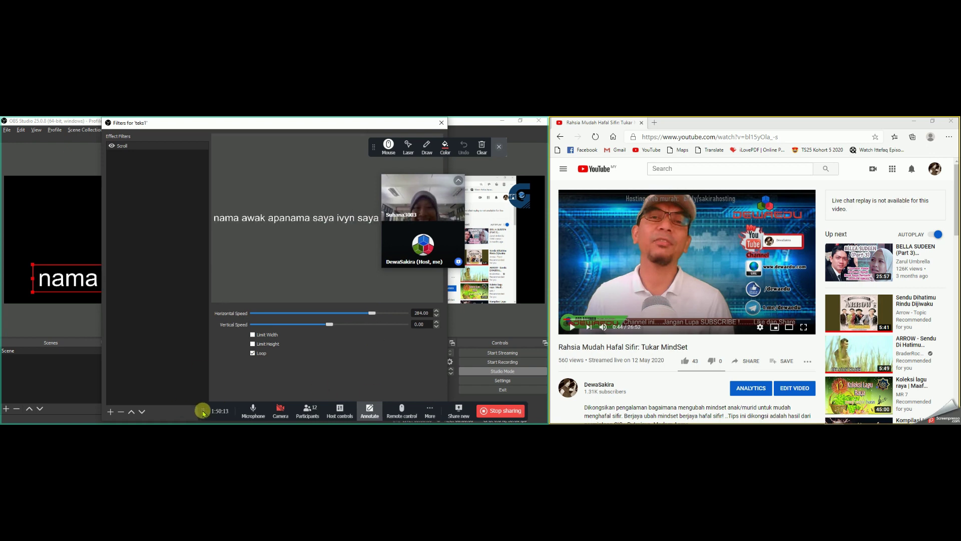
pyautogui.moveTo(202, 412); pyautogui.dragTo(204, 367)
pyautogui.click(429, 415)
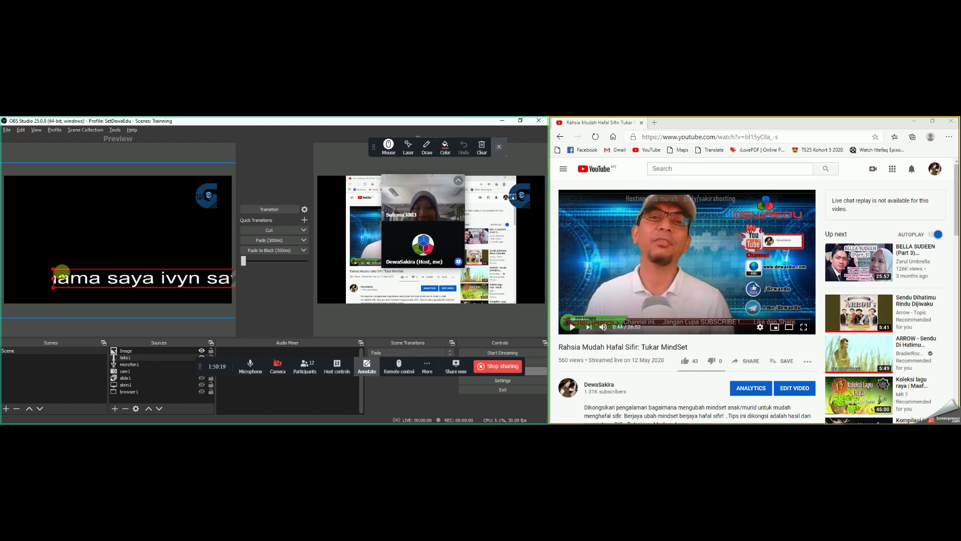
pyautogui.moveTo(97, 281); pyautogui.dragTo(84, 272)
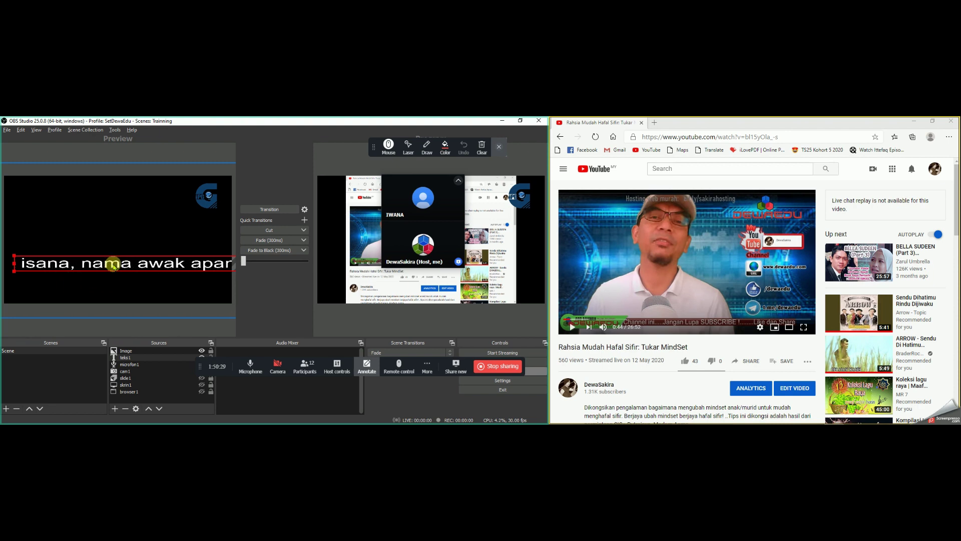
# Step: Reopen teks1's filters and try a positive vertical speed on the Scroll filter
pyautogui.rightClick(155, 358)
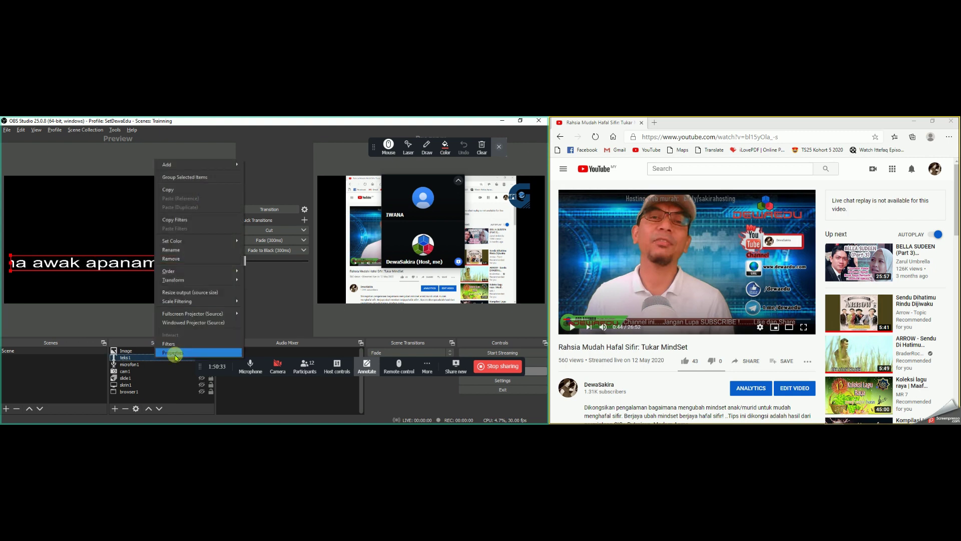
pyautogui.click(173, 344)
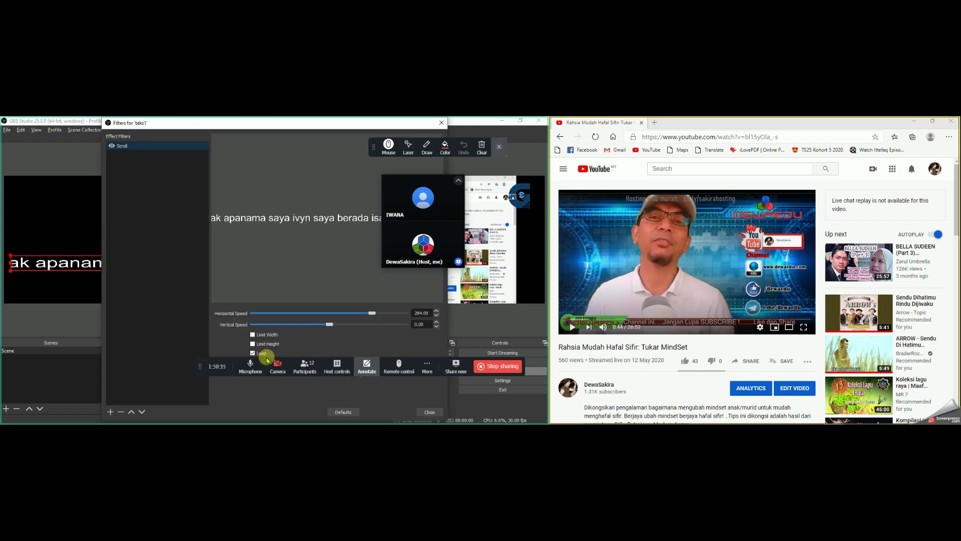
pyautogui.moveTo(220, 362); pyautogui.dragTo(241, 390)
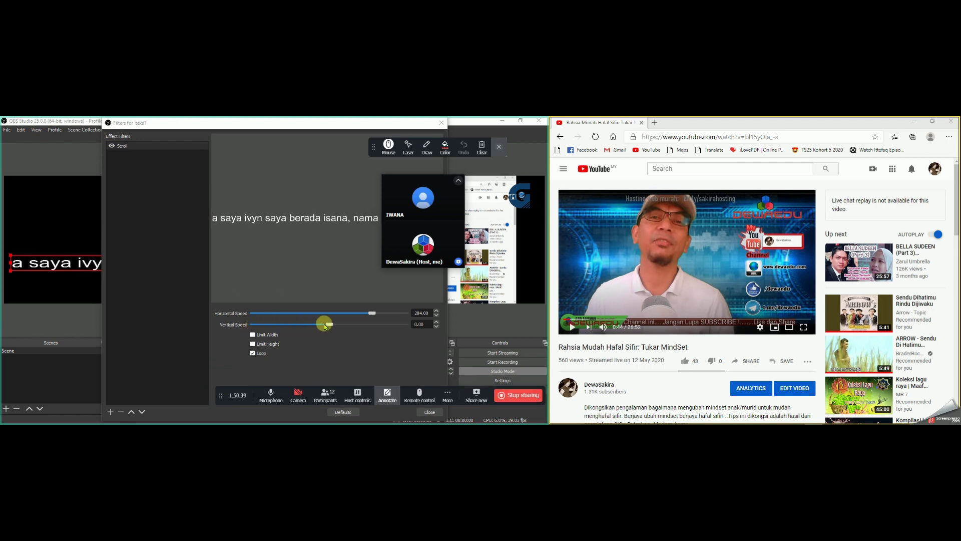
pyautogui.moveTo(329, 326); pyautogui.dragTo(367, 328)
# Step: Reset teks1's Scroll filter to its defaults, set its horizontal speed to 244, and close the filters
pyautogui.click(342, 413)
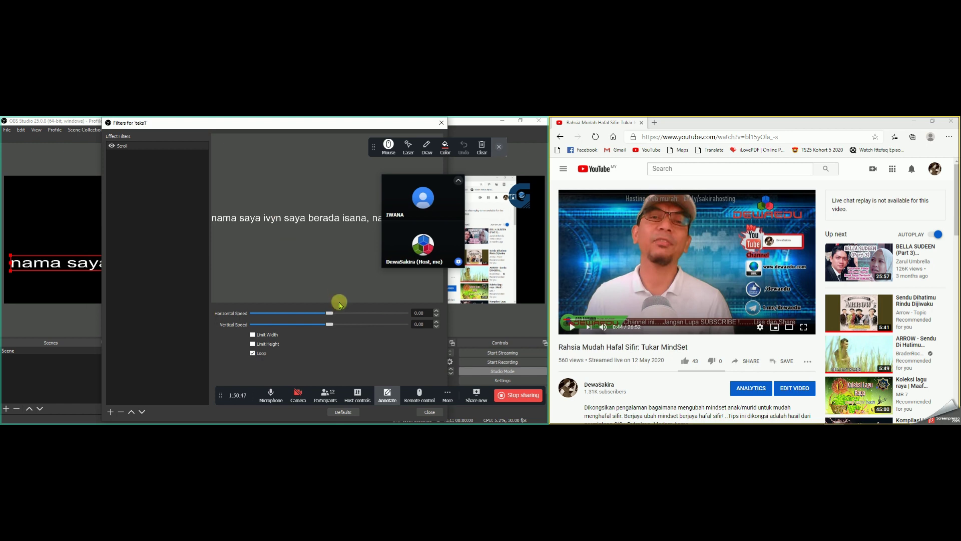
pyautogui.moveTo(331, 316); pyautogui.dragTo(368, 318)
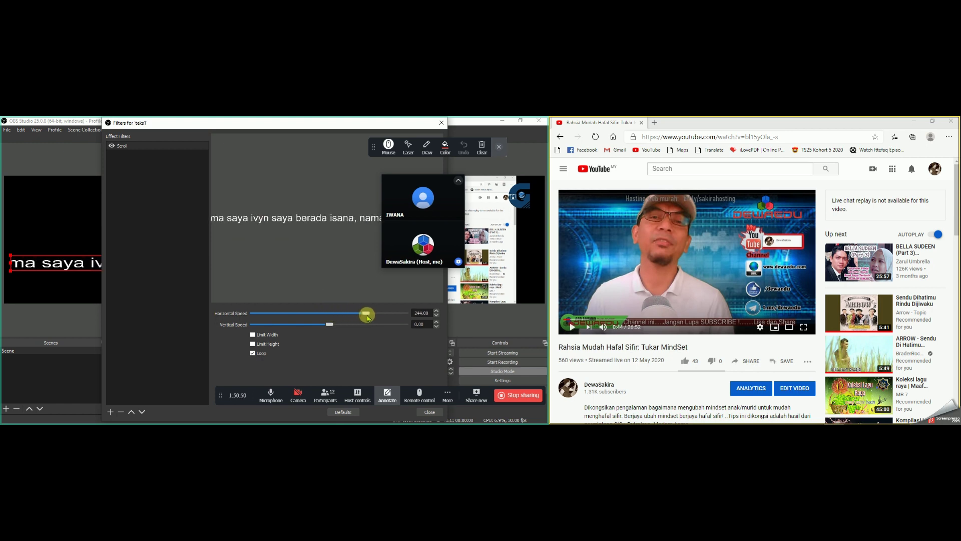
pyautogui.click(429, 412)
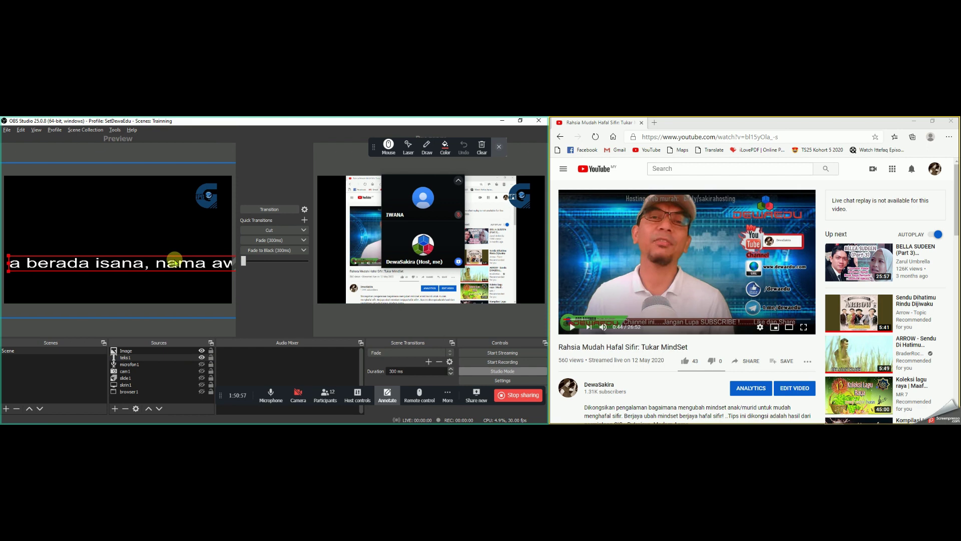
pyautogui.click(198, 371)
pyautogui.click(145, 268)
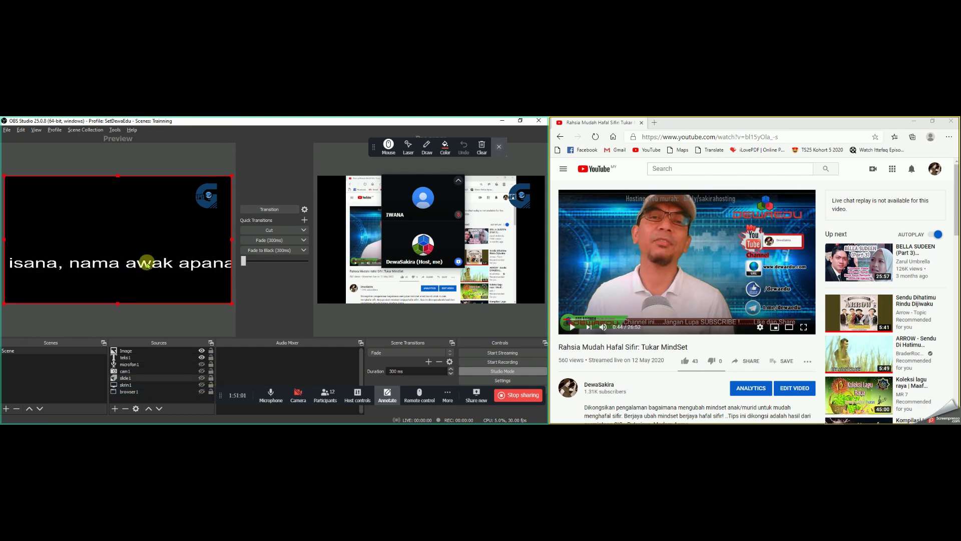
# Step: Insert a row of dots between "berada isana," and "nama awak apa" in teks1's text, replacing the trial spaces, and confirm
pyautogui.click(183, 357)
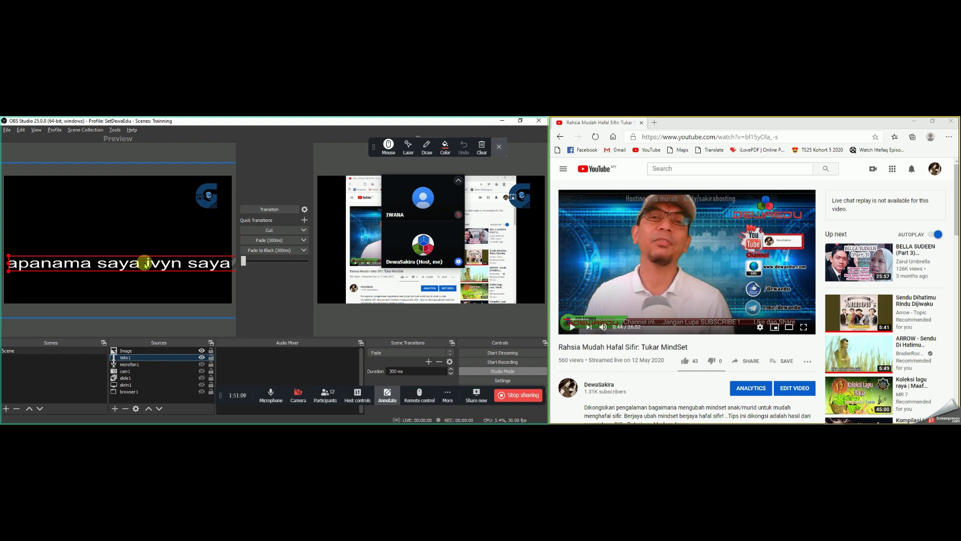
pyautogui.doubleClick(136, 360)
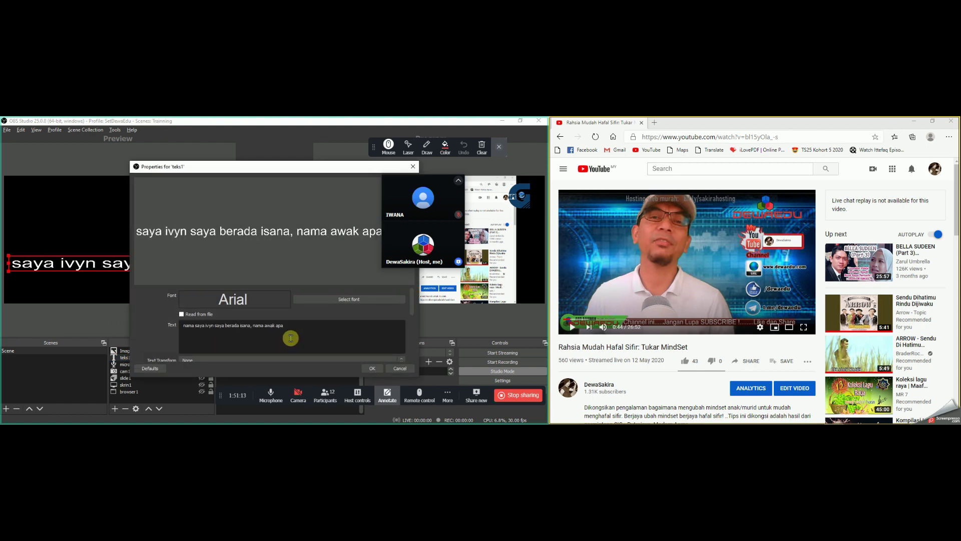
pyautogui.click(253, 327)
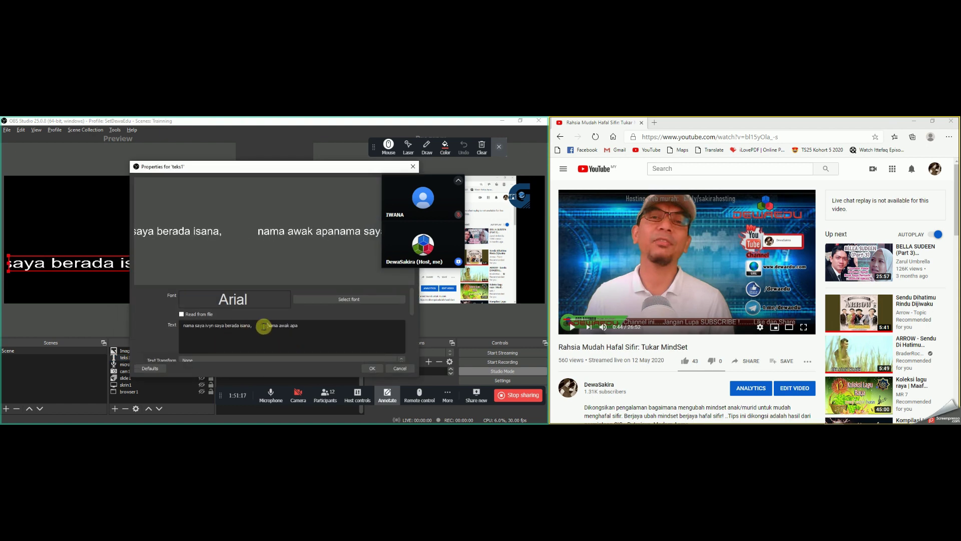
pyautogui.press('BackSpace')
pyautogui.press('BackSpace')
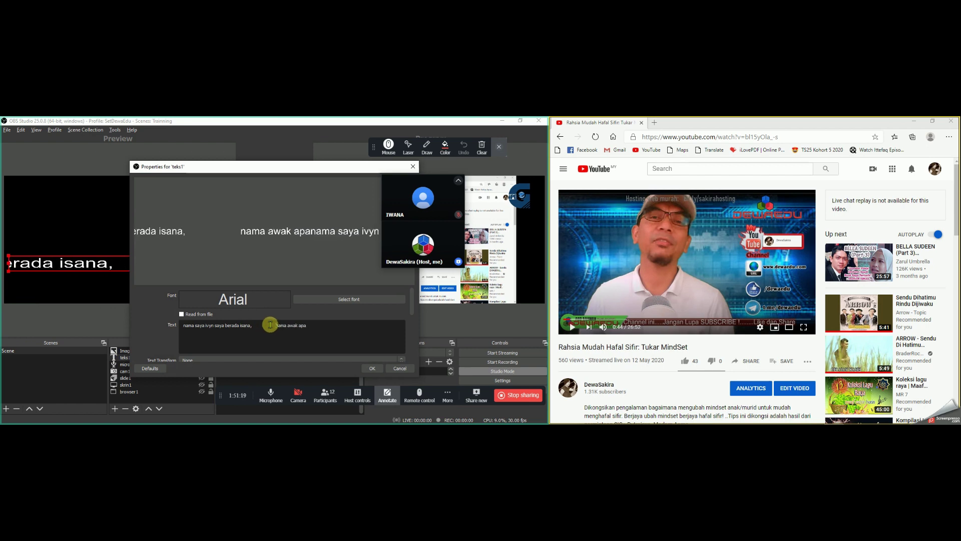
pyautogui.press('BackSpace')
pyautogui.press('BackSpace')
pyautogui.press('BackSpace')
pyautogui.press('BackSpace')
pyautogui.press('BackSpace')
pyautogui.press('BackSpace')
pyautogui.press('BackSpace')
pyautogui.press('BackSpace')
pyautogui.press('BackSpace')
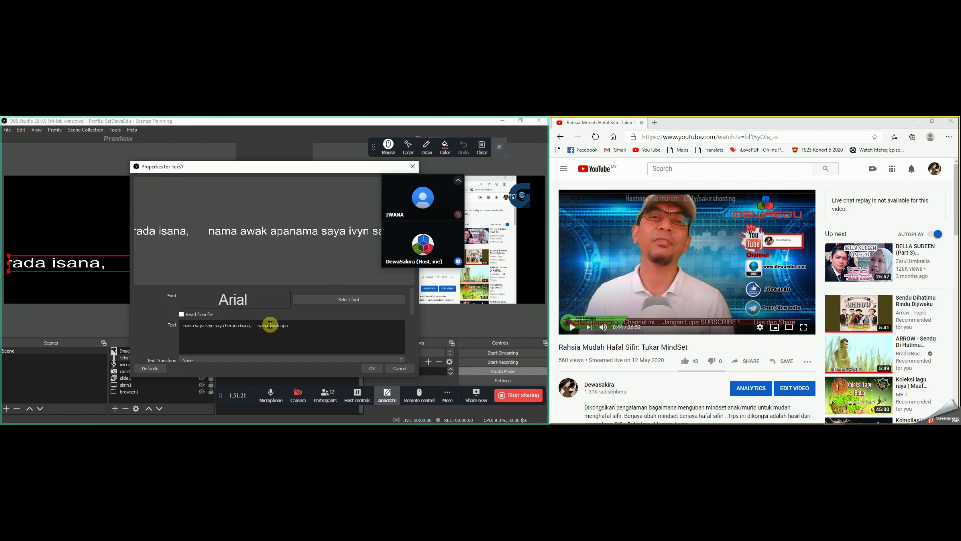
pyautogui.press('BackSpace')
pyautogui.write('...............')
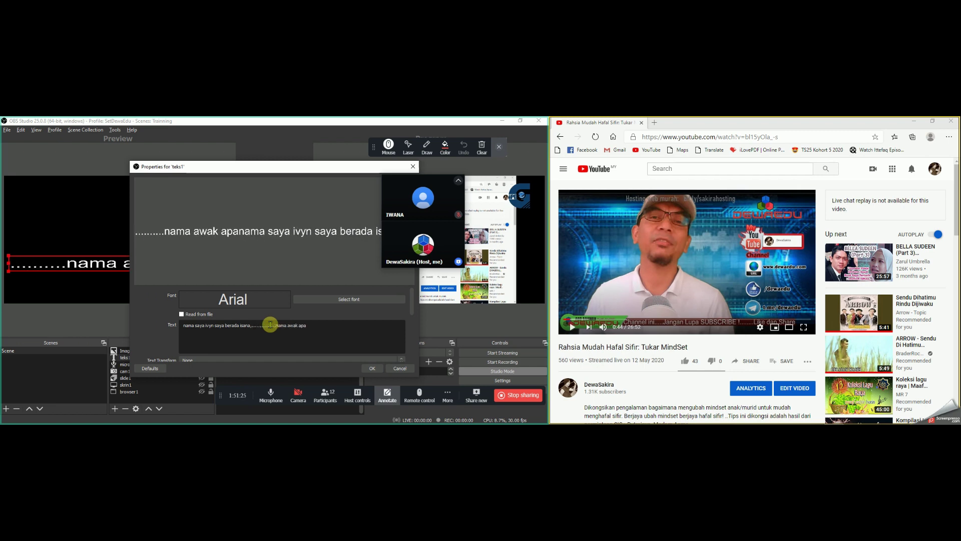
pyautogui.click(370, 368)
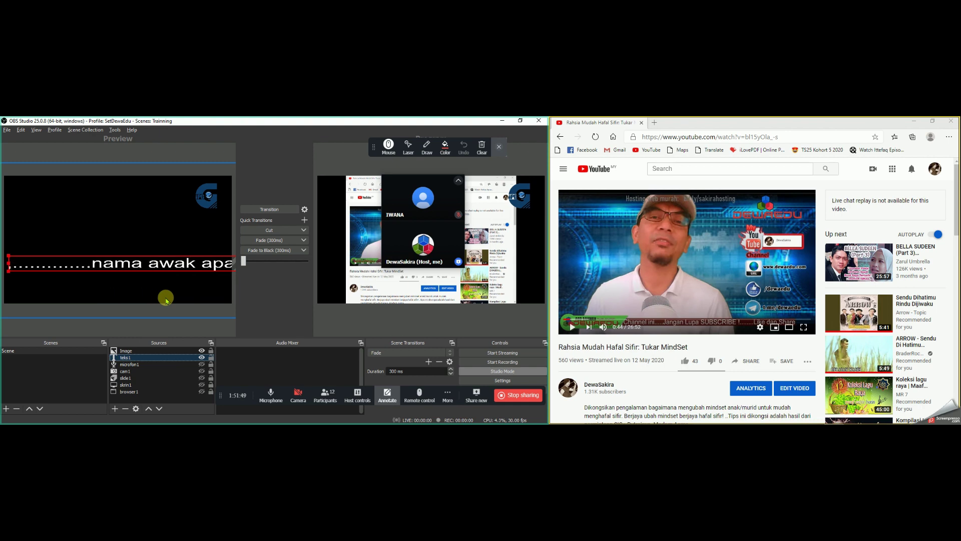
# Step: In the browser, search YouTube for "pencerita" and open the video DIARI WARTAWAN PENCERITA 20 APRIL 2020, paused
pyautogui.click(741, 168)
pyautogui.write('pencin')
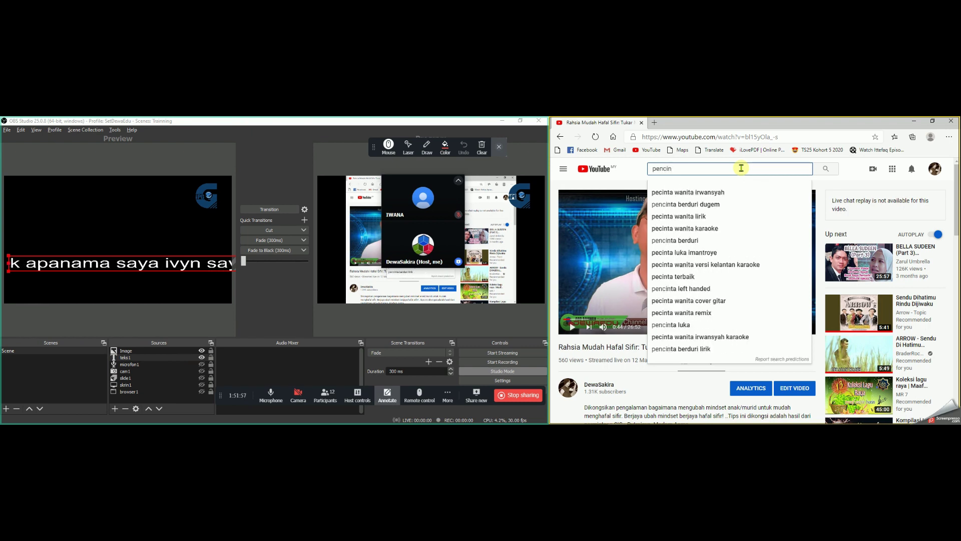
pyautogui.press('BackSpace')
pyautogui.press('BackSpace')
pyautogui.write('erita')
pyautogui.press('Return')
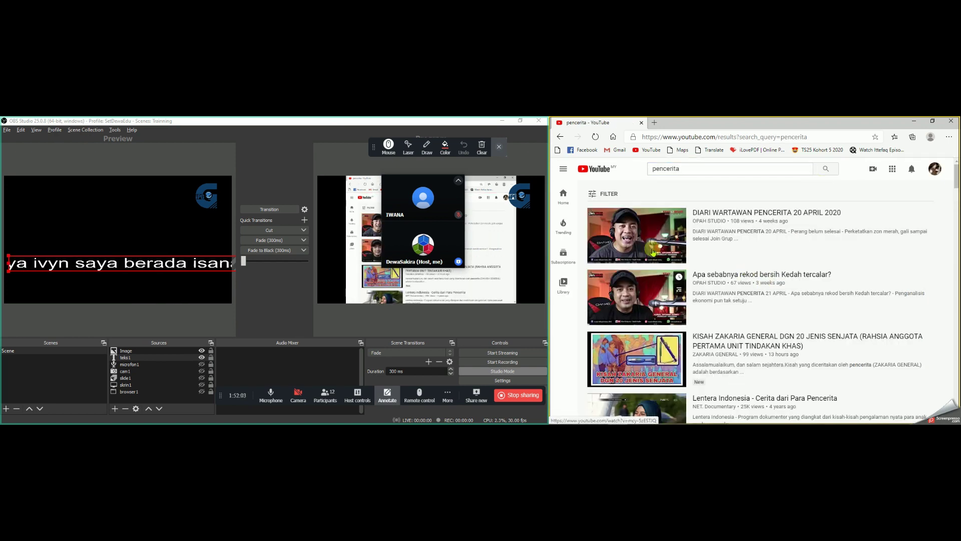
pyautogui.click(629, 230)
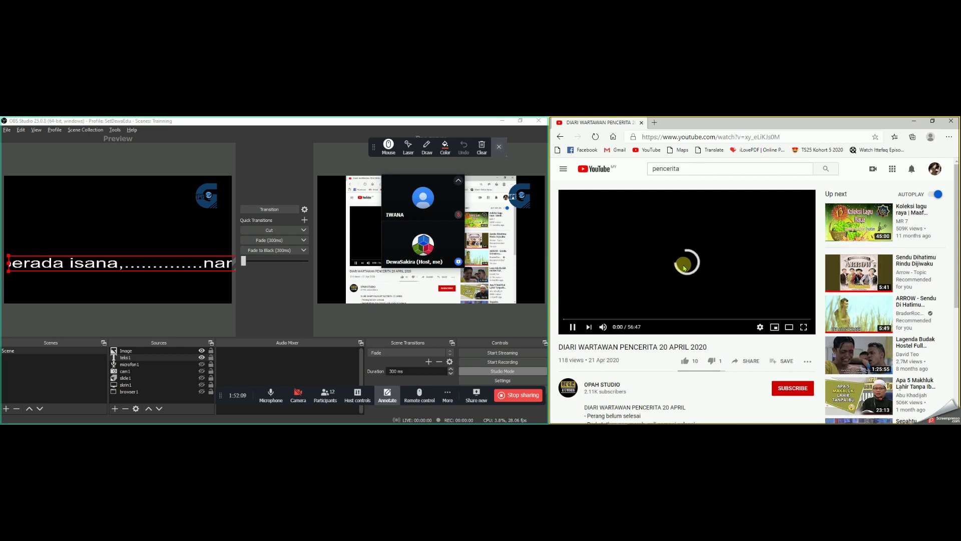
pyautogui.click(678, 266)
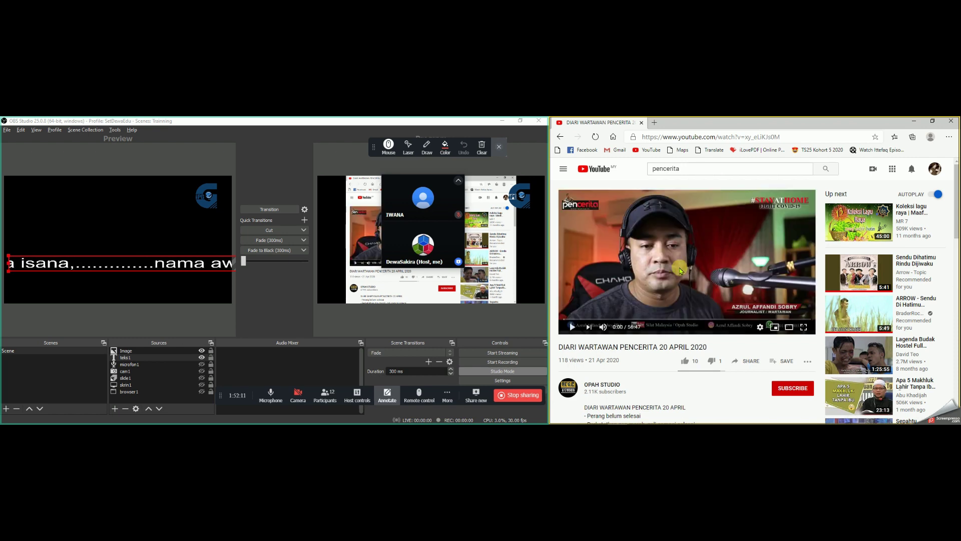
# Step: Show browser1 and hide teks1 in the OBS preview, and play the video in the browser
pyautogui.click(202, 392)
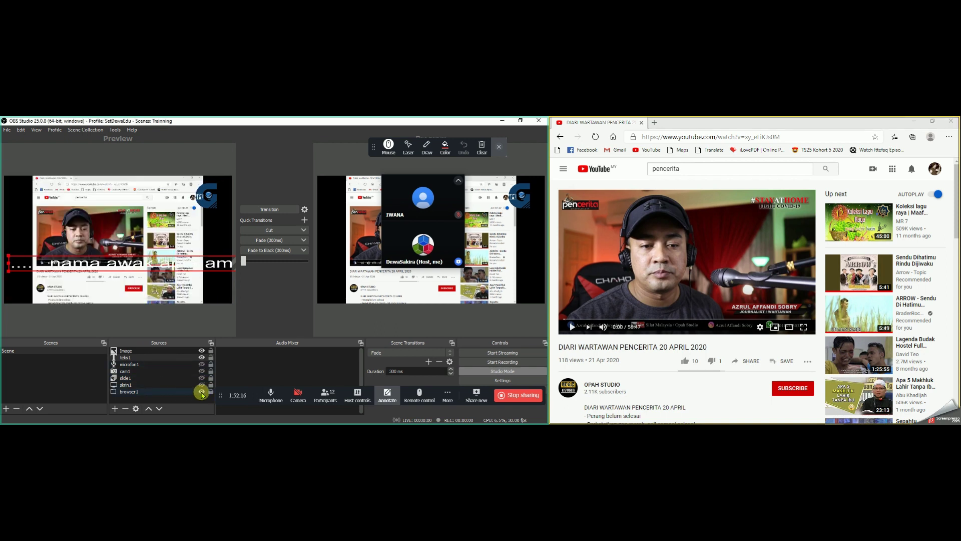
pyautogui.click(201, 358)
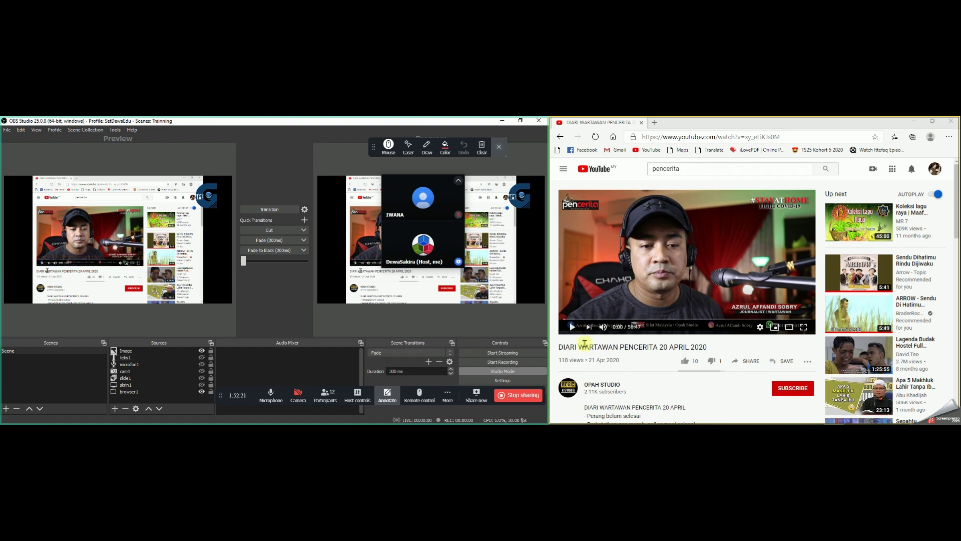
pyautogui.click(635, 264)
pyautogui.click(634, 264)
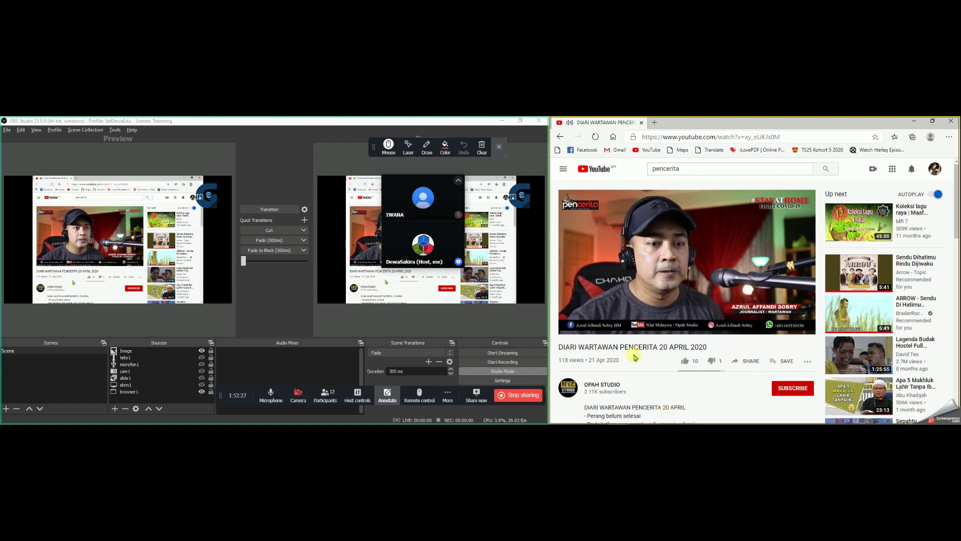
pyautogui.moveTo(708, 328)
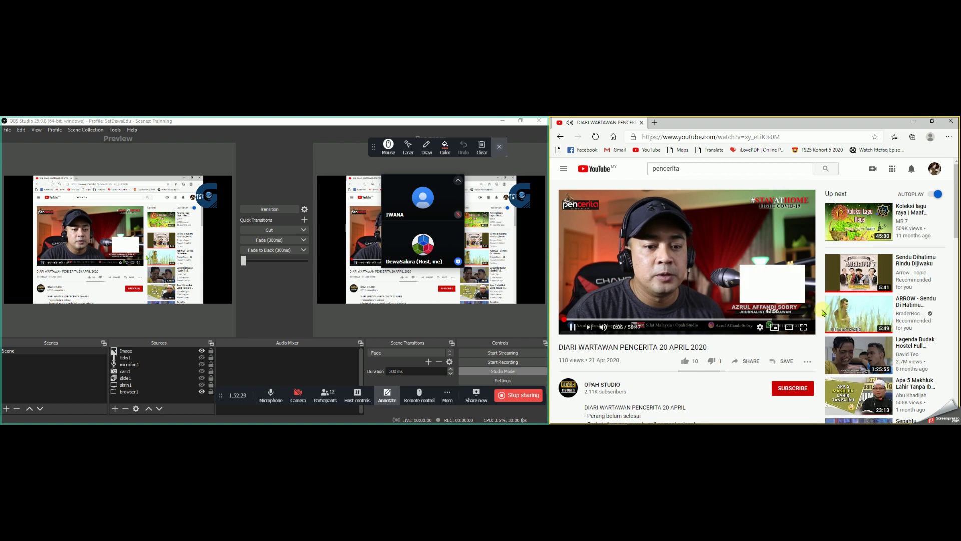
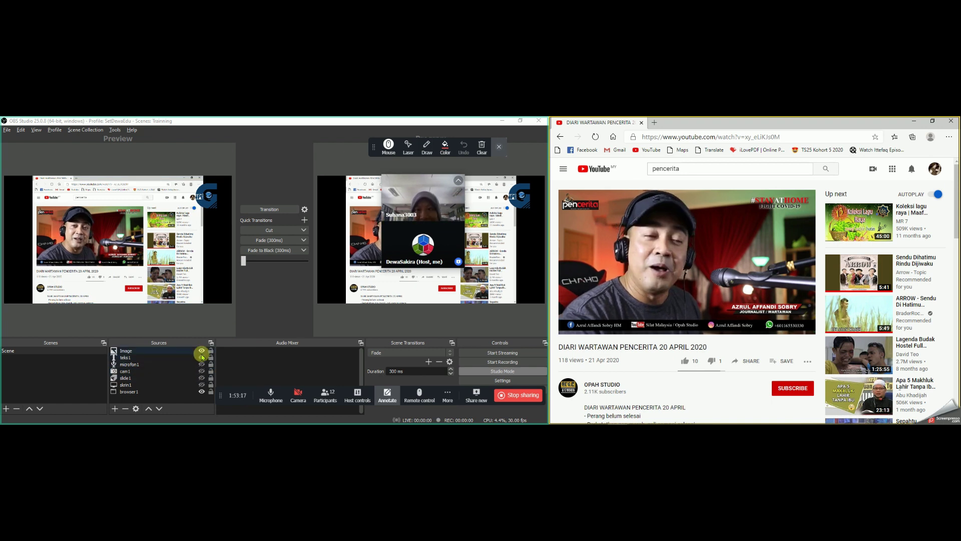
# Step: Show only cam1 in the OBS preview by hiding browser1 and the Image logo
pyautogui.click(193, 386)
pyautogui.click(200, 371)
pyautogui.click(202, 371)
pyautogui.click(202, 392)
pyautogui.click(202, 384)
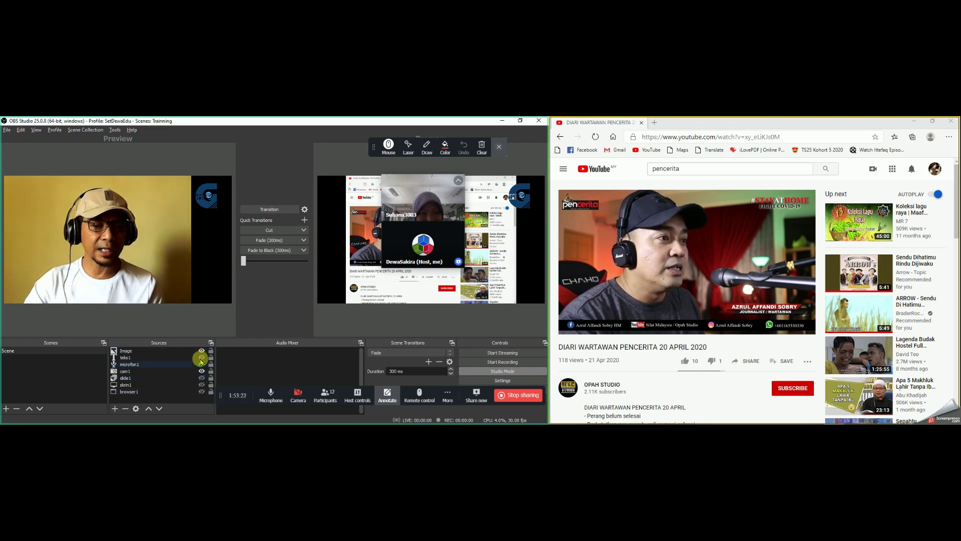
pyautogui.click(201, 351)
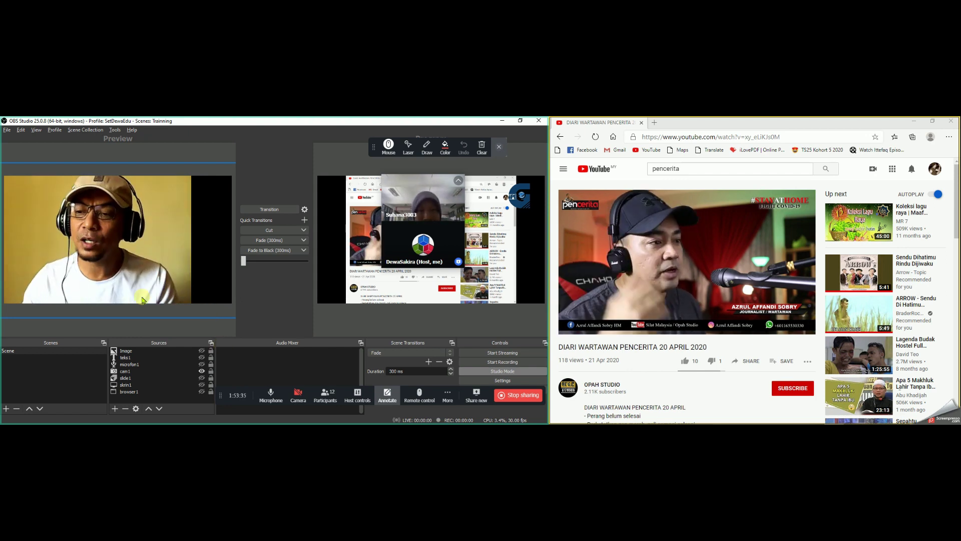
# Step: Switch the preview from the camera to the browser by showing browser1 and hiding cam1
pyautogui.click(202, 392)
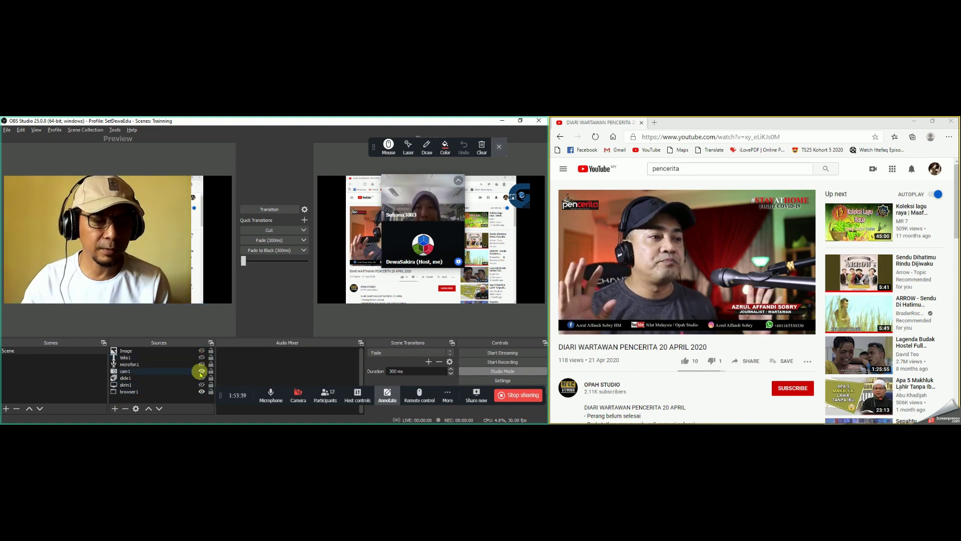
pyautogui.click(201, 371)
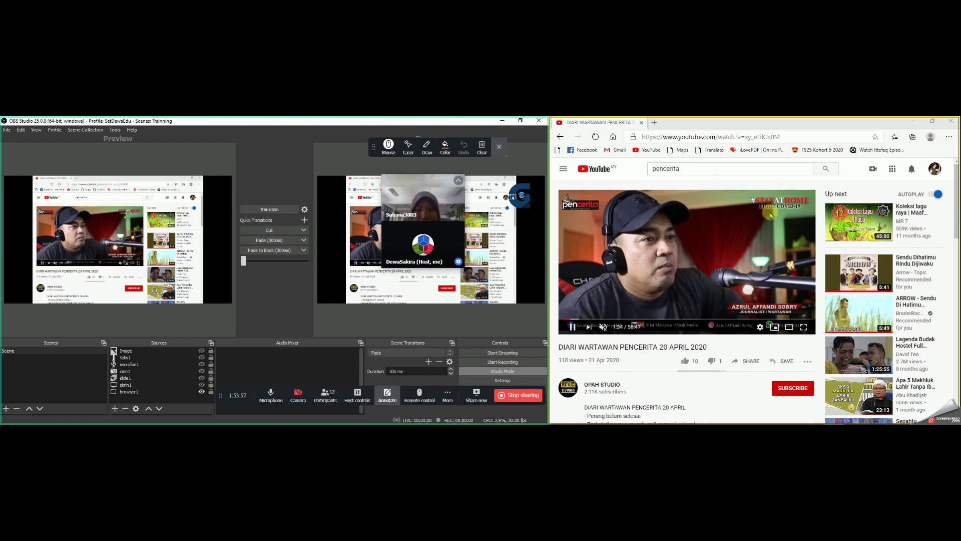
pyautogui.moveTo(667, 424)
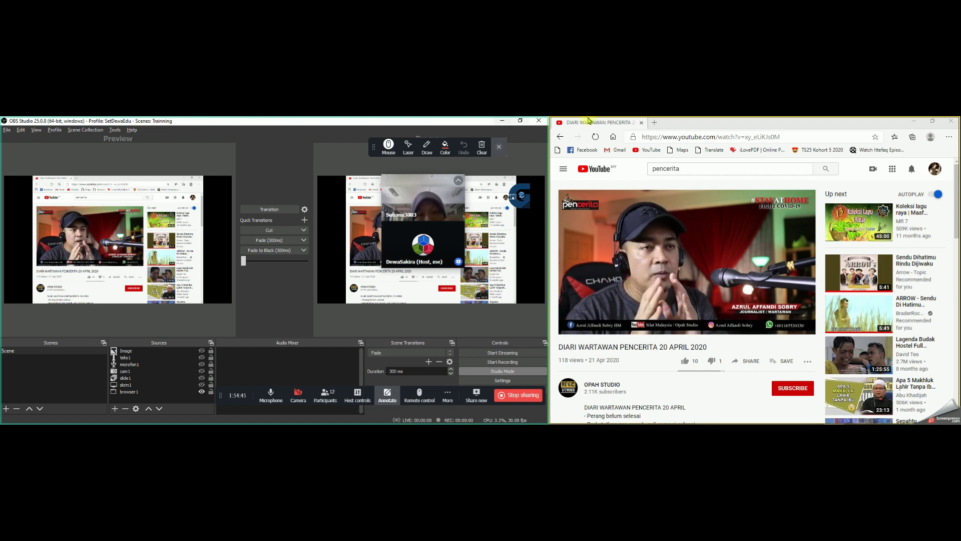
# Step: Return to the video Rahsia Mudah Hafal Sifir: Tukar MindSet in the browser and pause it
pyautogui.click(560, 137)
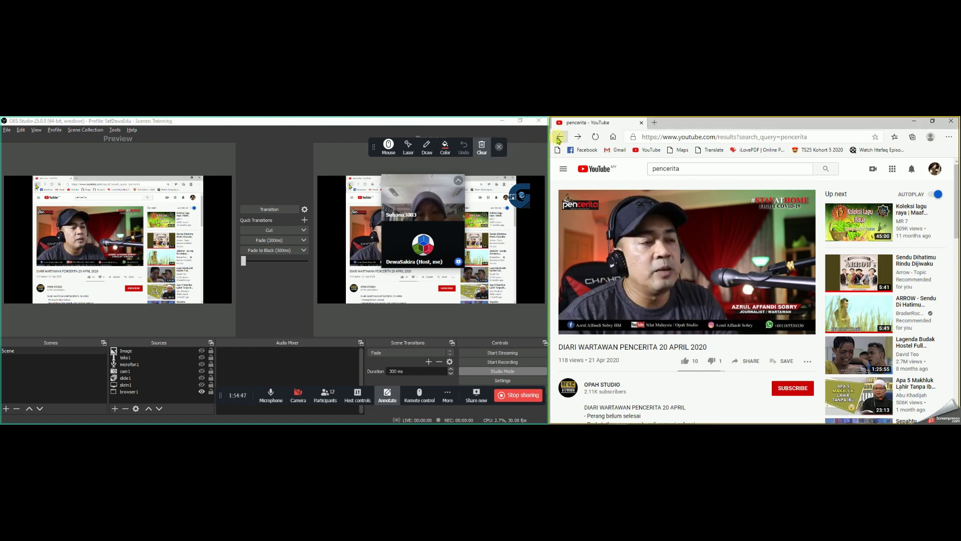
pyautogui.click(559, 137)
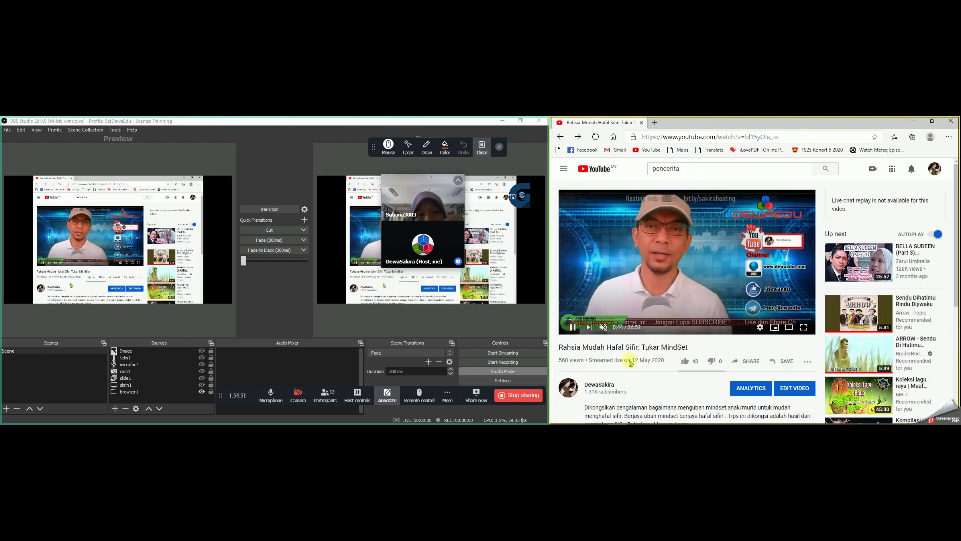
pyautogui.click(573, 327)
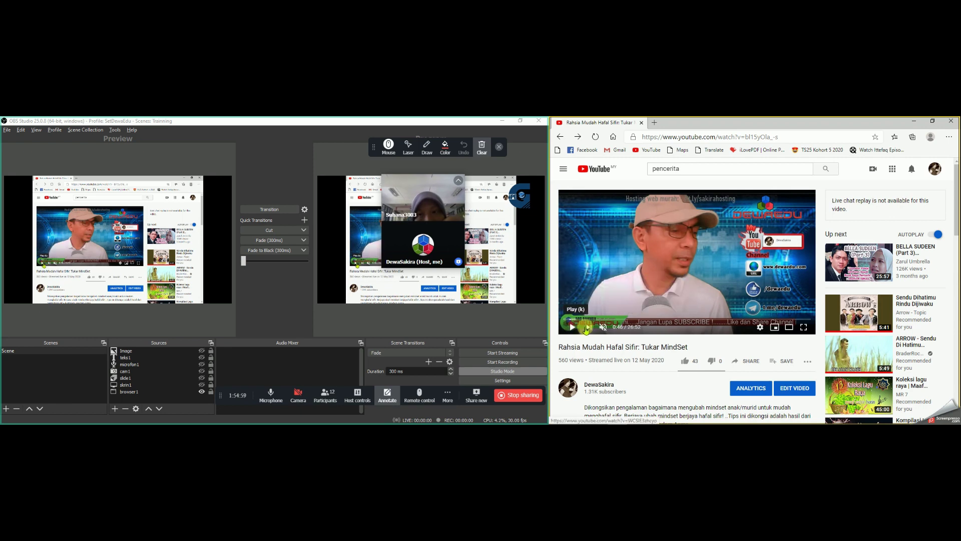
# Step: Play the Tukar MindSet video and sample several points in its first part to examine the scene layouts
pyautogui.click(630, 277)
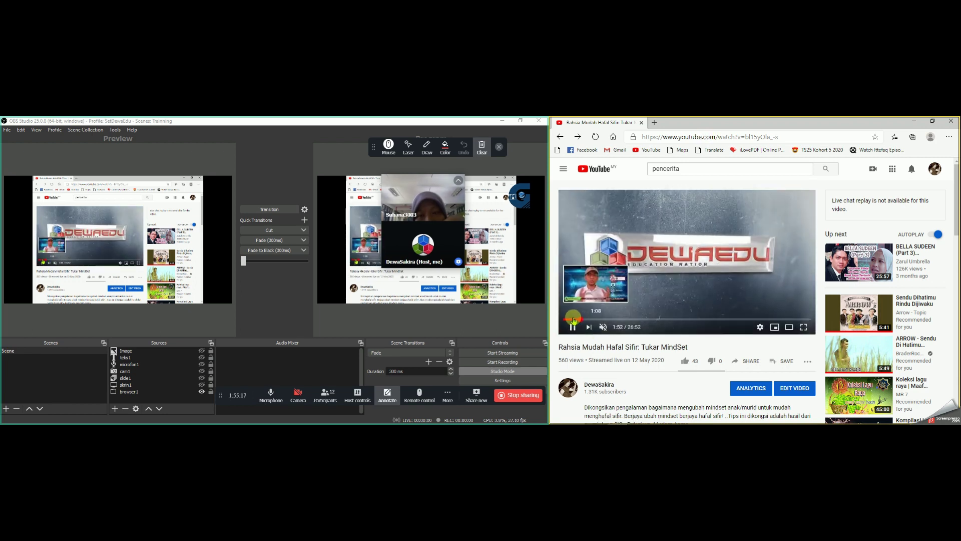
pyautogui.click(580, 319)
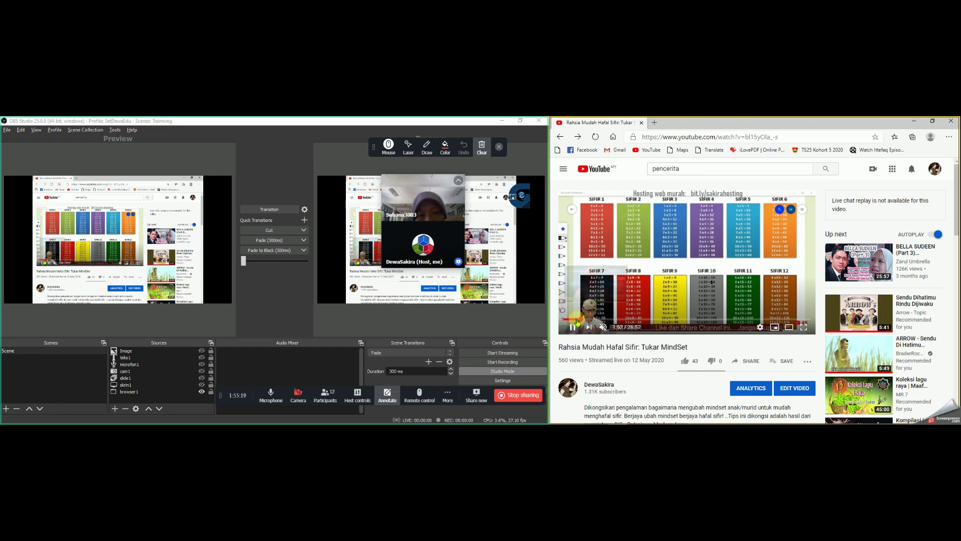
pyautogui.click(577, 319)
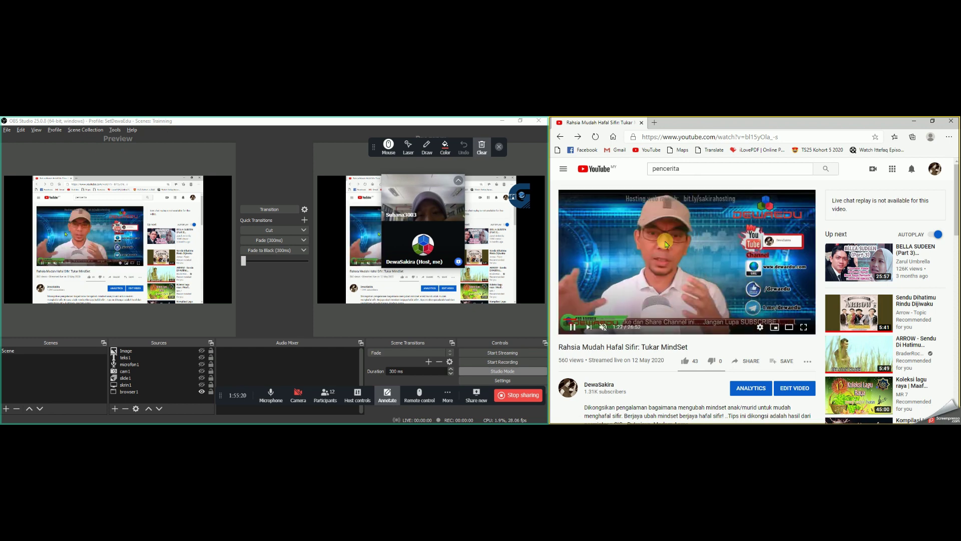
pyautogui.click(585, 320)
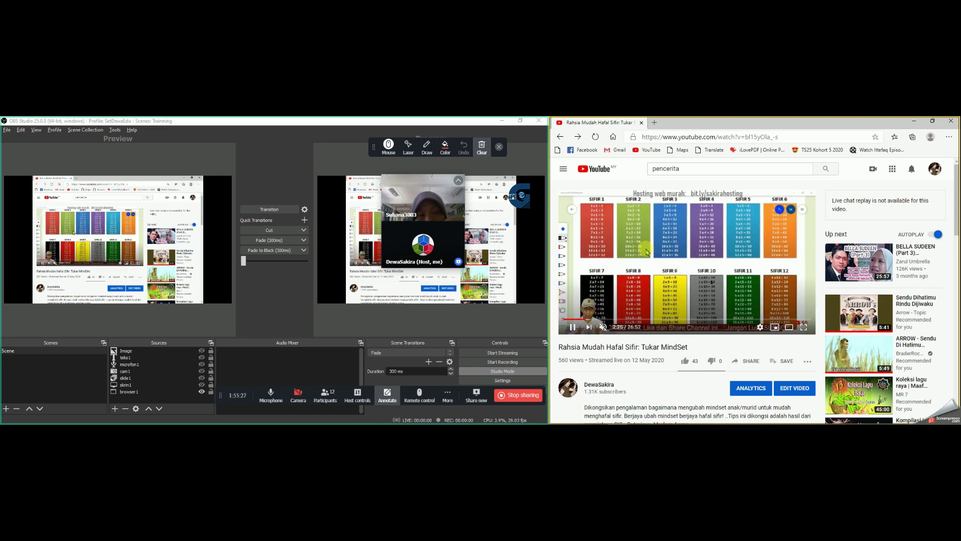
pyautogui.click(608, 320)
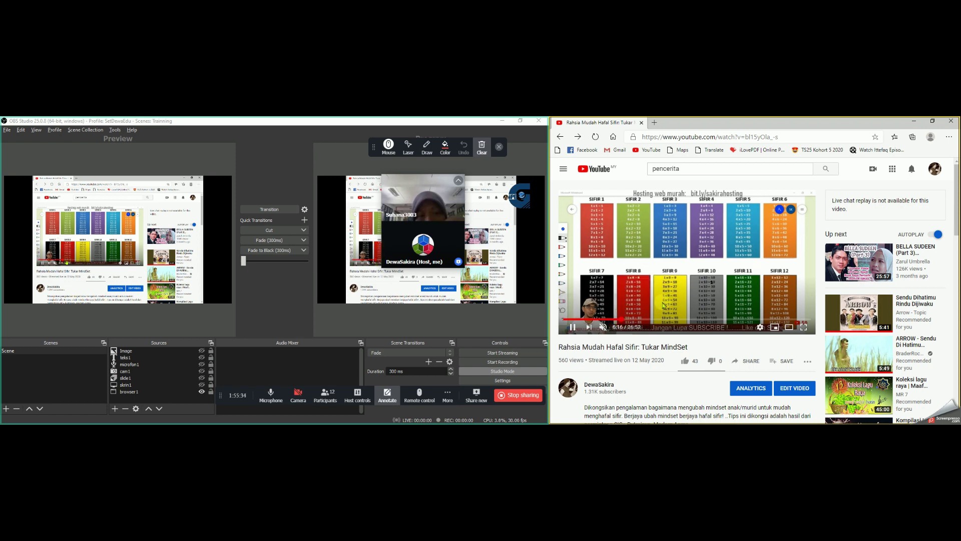
pyautogui.click(620, 318)
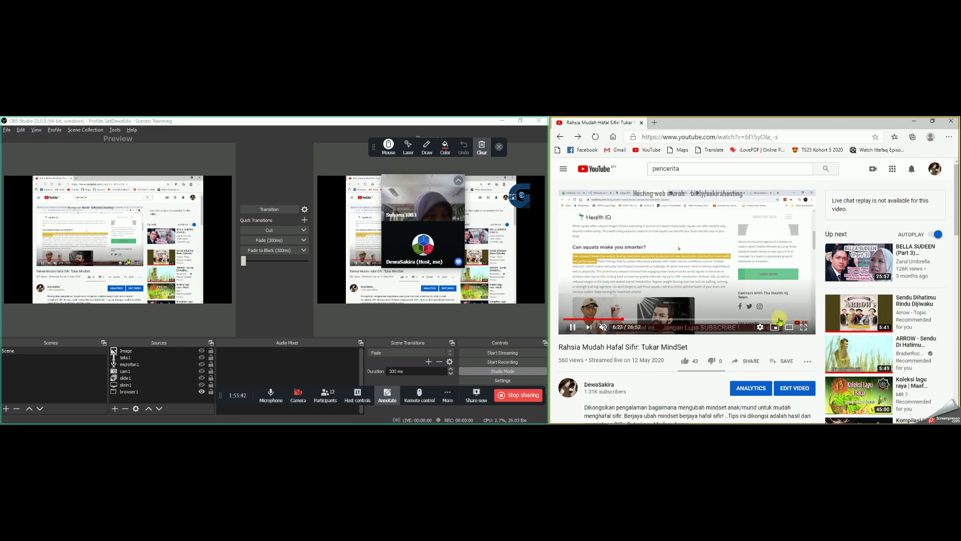
# Step: Skip through the final minutes of the Tukar MindSet video up to its end to examine its closing scenes
pyautogui.click(780, 319)
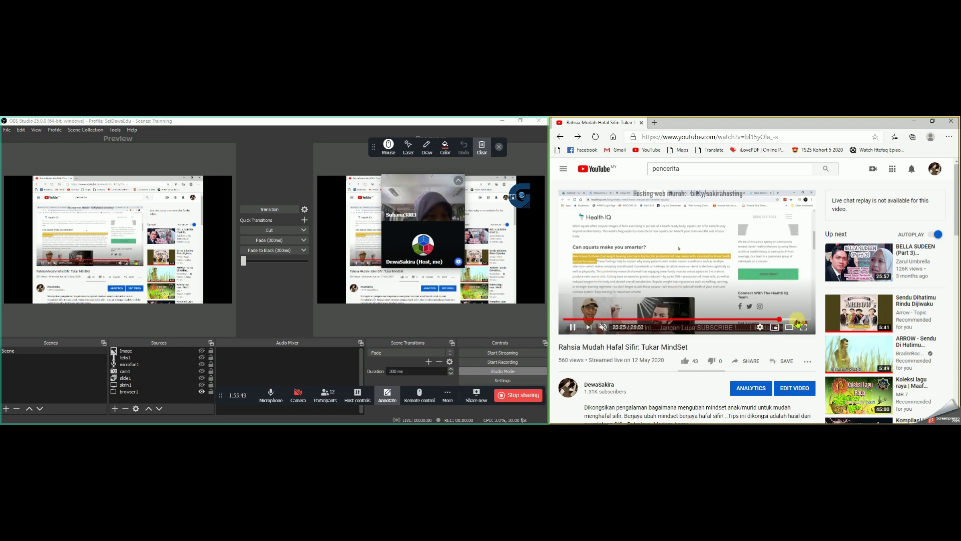
pyautogui.click(788, 321)
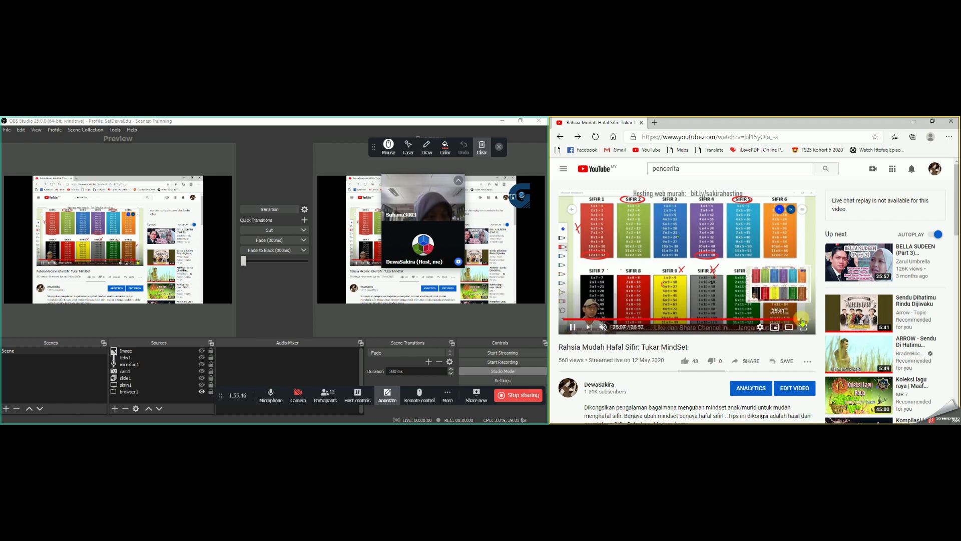
pyautogui.click(804, 321)
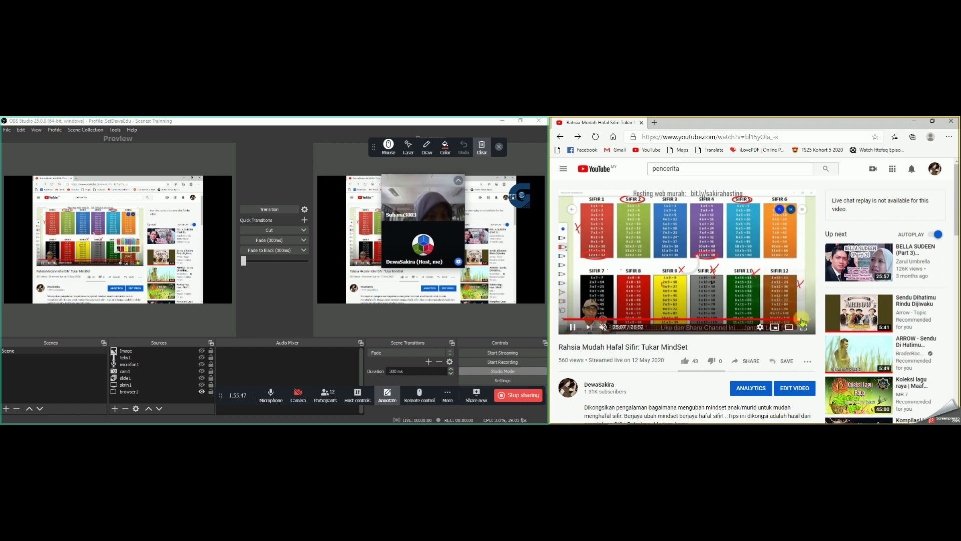
pyautogui.click(802, 319)
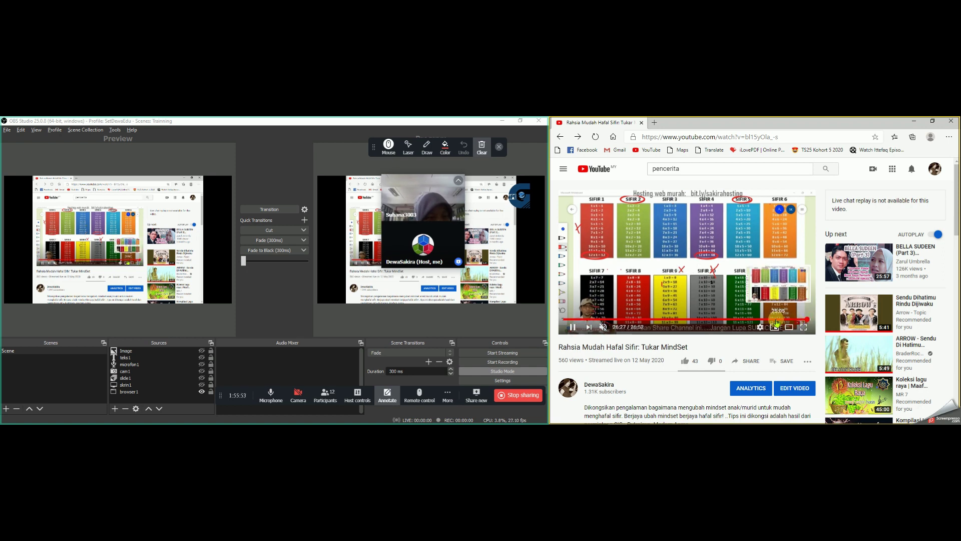
pyautogui.click(806, 320)
pyautogui.moveTo(813, 323); pyautogui.dragTo(811, 321)
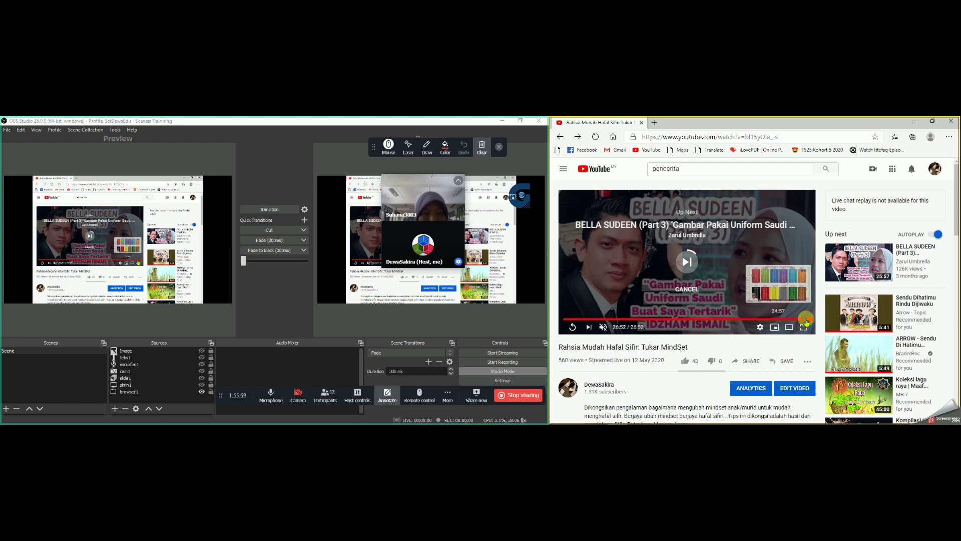
pyautogui.click(807, 320)
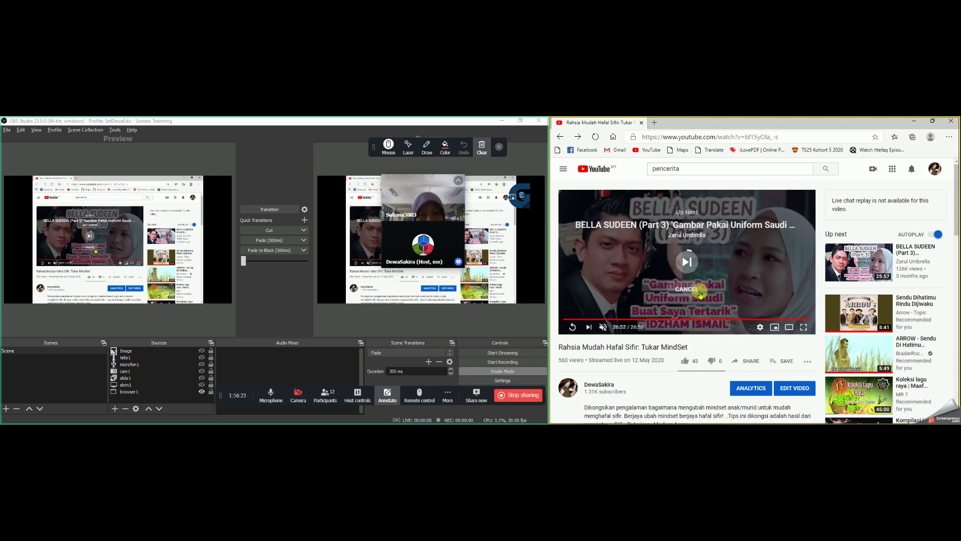
# Step: Open the up-next video BELLA SUDEEN (Part 3), pause it, and minimize the browser window
pyautogui.click(686, 262)
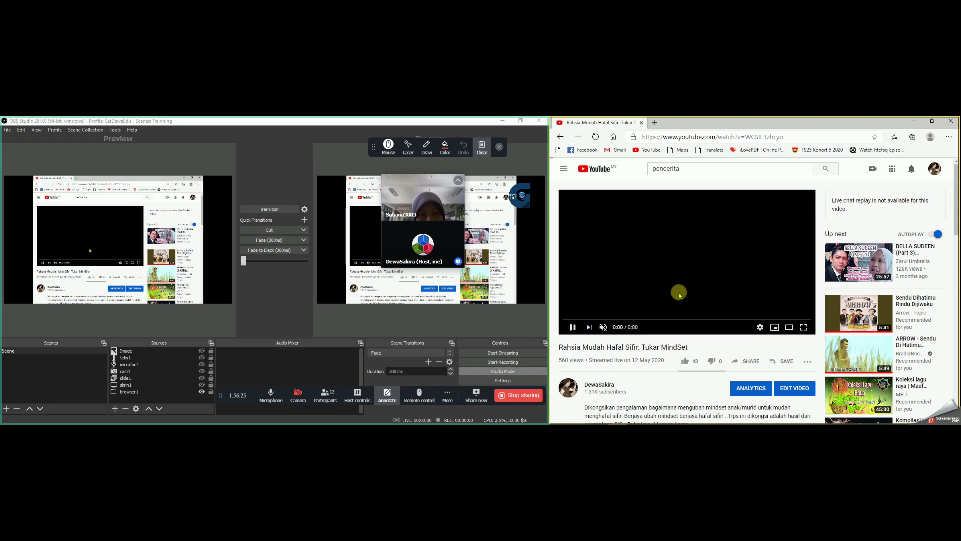
pyautogui.click(572, 327)
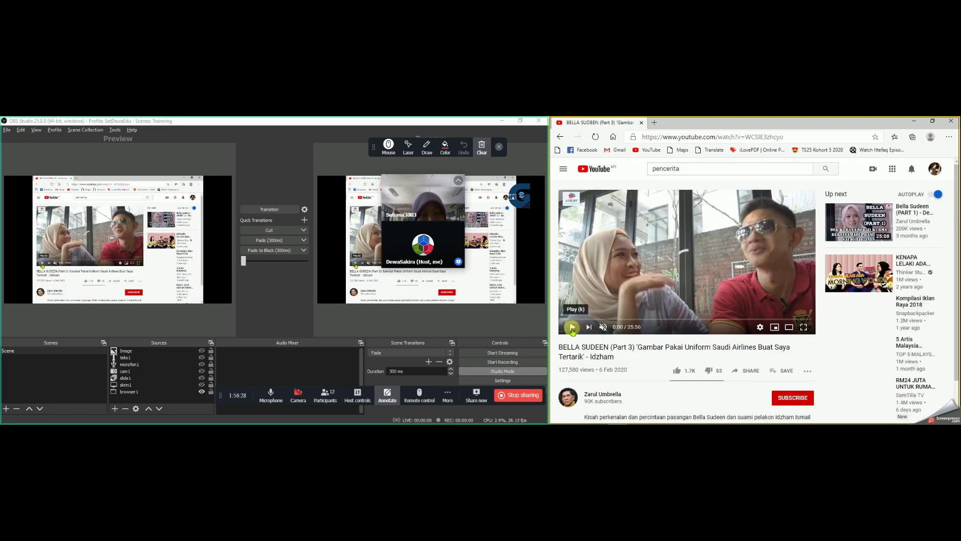
pyautogui.click(916, 121)
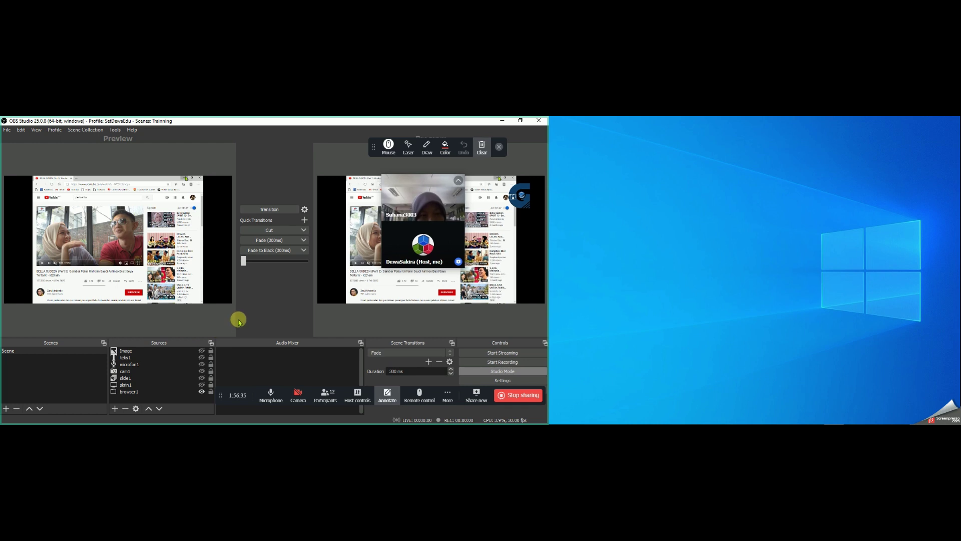
# Step: View the source types available to add to the OBS scene, and dismiss the list without adding one
pyautogui.click(115, 270)
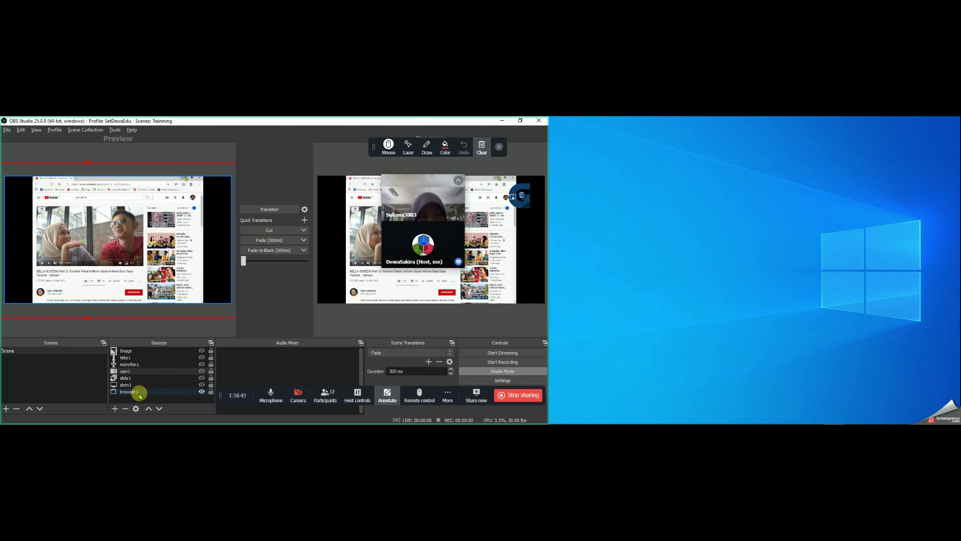
pyautogui.click(114, 409)
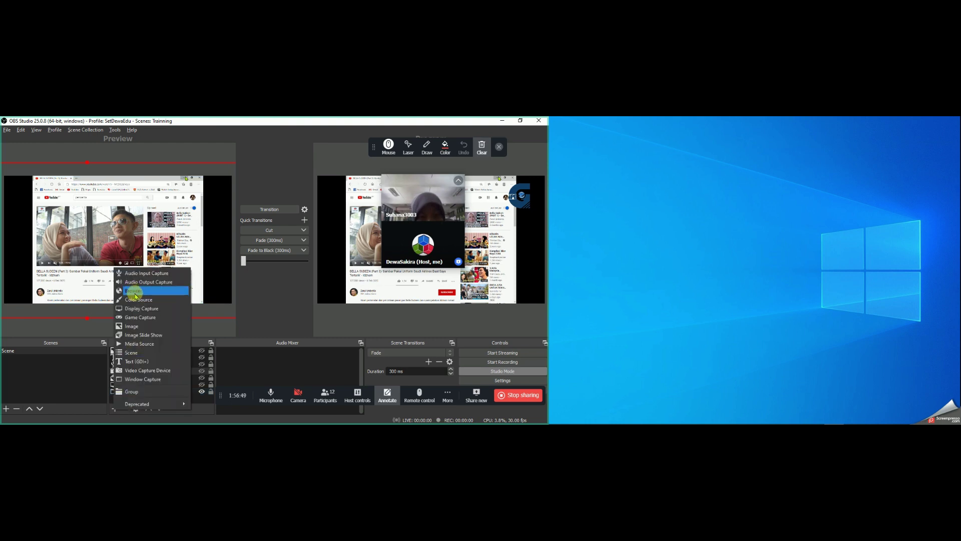
pyautogui.click(260, 323)
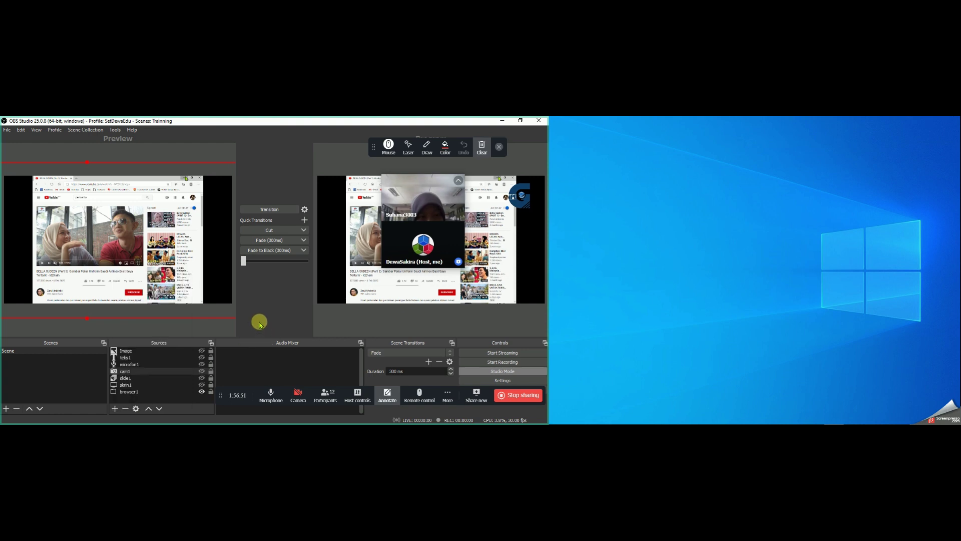
pyautogui.click(114, 408)
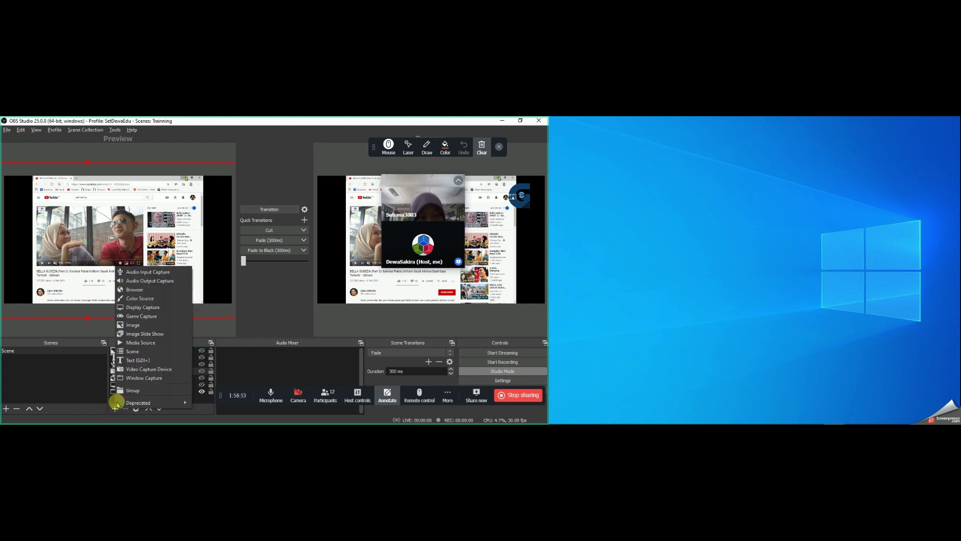
pyautogui.click(132, 293)
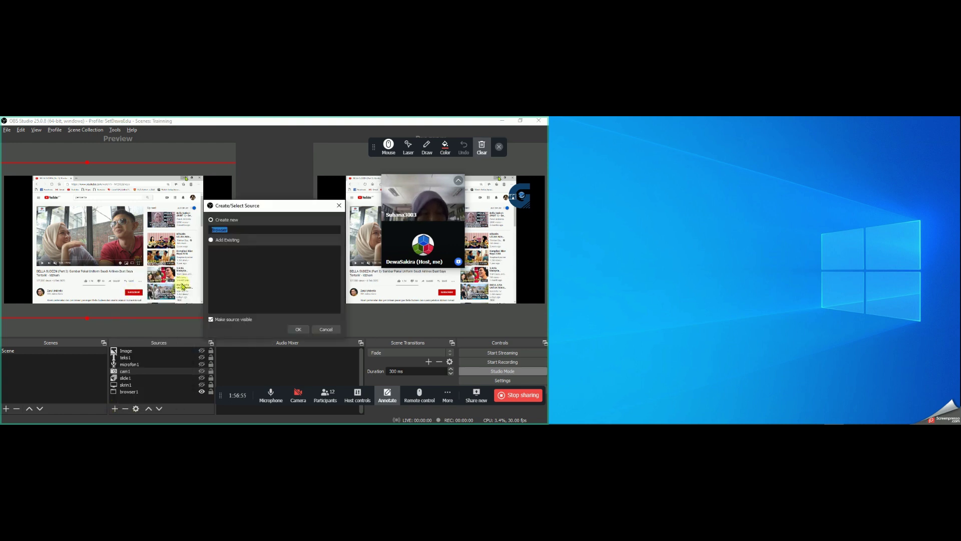
pyautogui.click(298, 329)
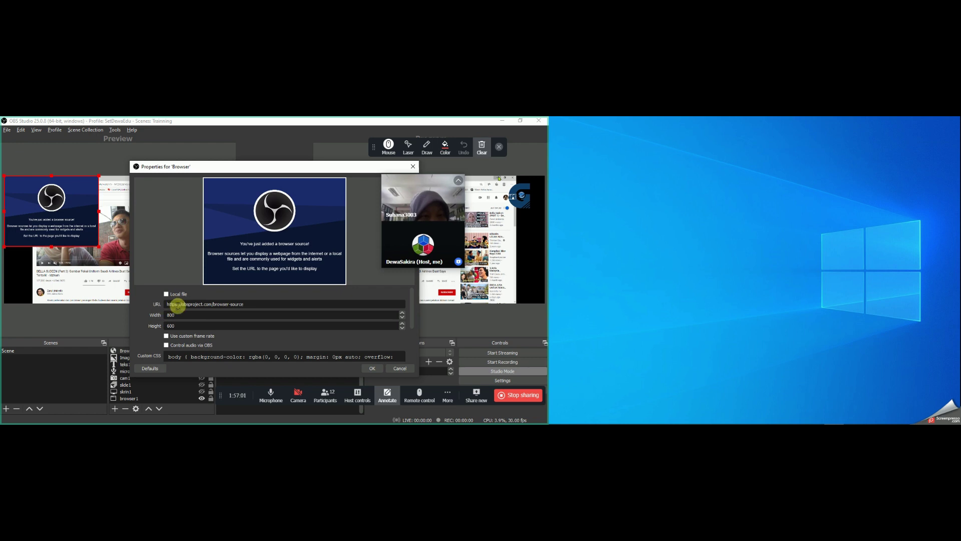
pyautogui.moveTo(254, 306); pyautogui.dragTo(139, 303)
pyautogui.write('h')
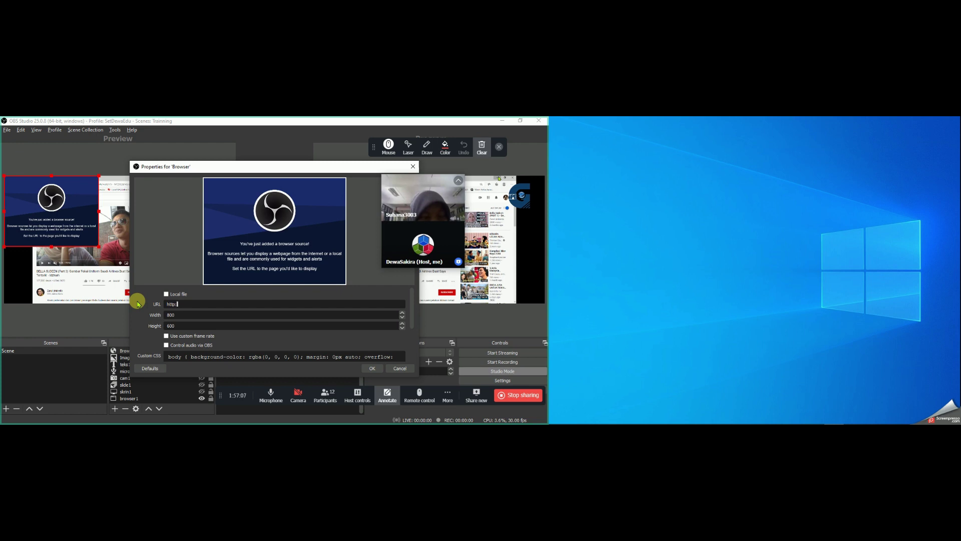
pyautogui.write('ttp://dewaedu.com')
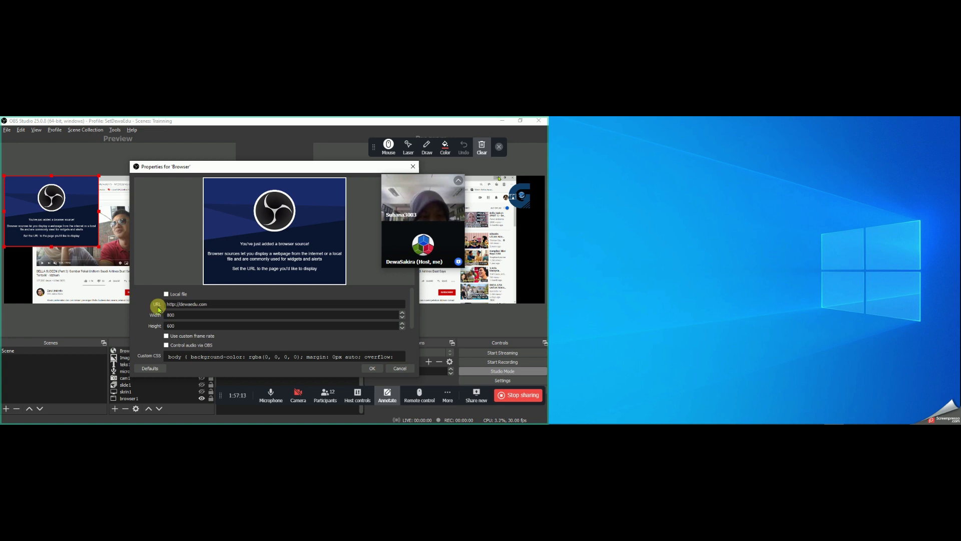
pyautogui.click(371, 368)
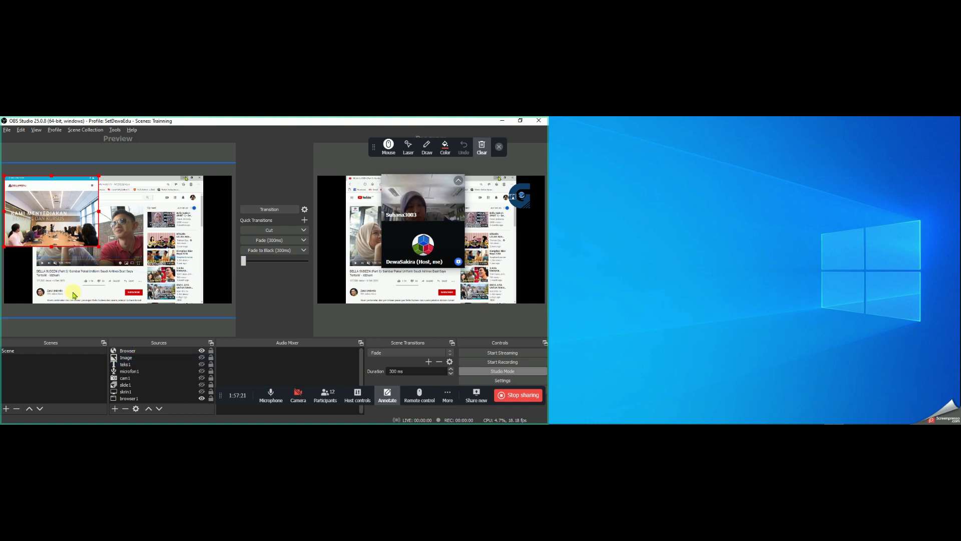
# Step: View the Browser source's properties without changes, and enlarge and reposition the source to cover most of the preview canvas
pyautogui.doubleClick(134, 354)
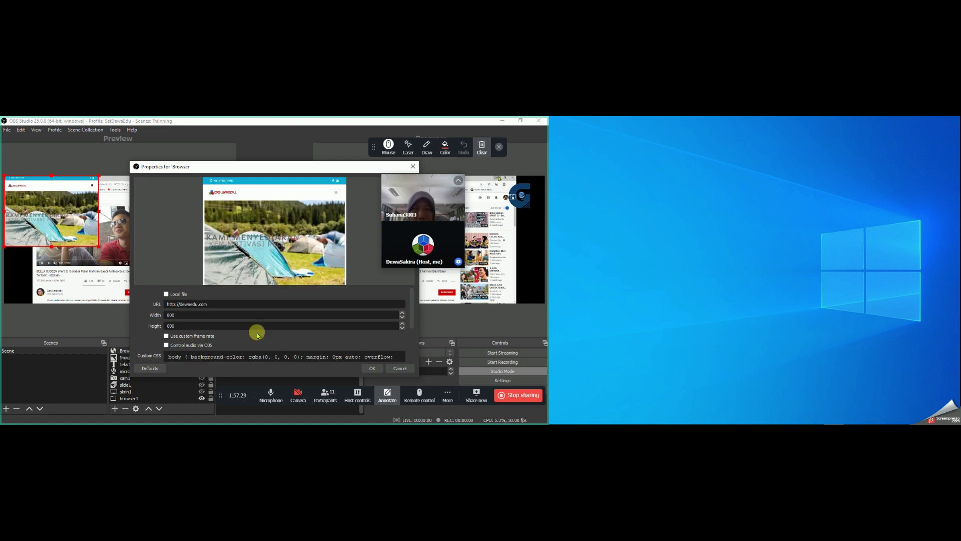
pyautogui.click(397, 370)
pyautogui.moveTo(46, 226)
pyautogui.mouseDown()
pyautogui.moveTo(102, 252)
pyautogui.moveTo(63, 230)
pyautogui.mouseUp()
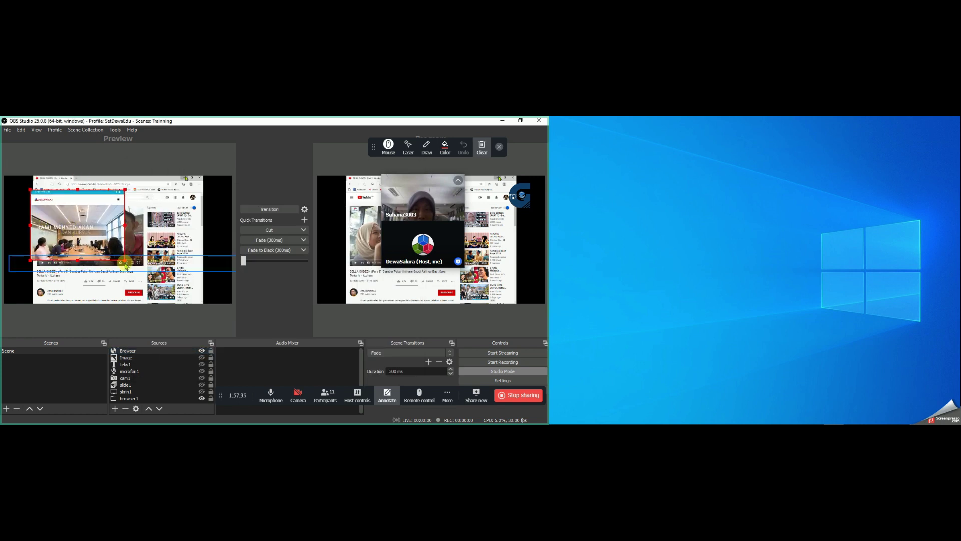
pyautogui.moveTo(124, 261); pyautogui.dragTo(200, 295)
pyautogui.moveTo(95, 229); pyautogui.dragTo(76, 209)
# Step: Step through the source list from Browser down to browser1, and view the available source types without adding one
pyautogui.press('Down')
pyautogui.press('Down')
pyautogui.press('Down')
pyautogui.press('Down')
pyautogui.press('Down')
pyautogui.press('Down')
pyautogui.press('Down')
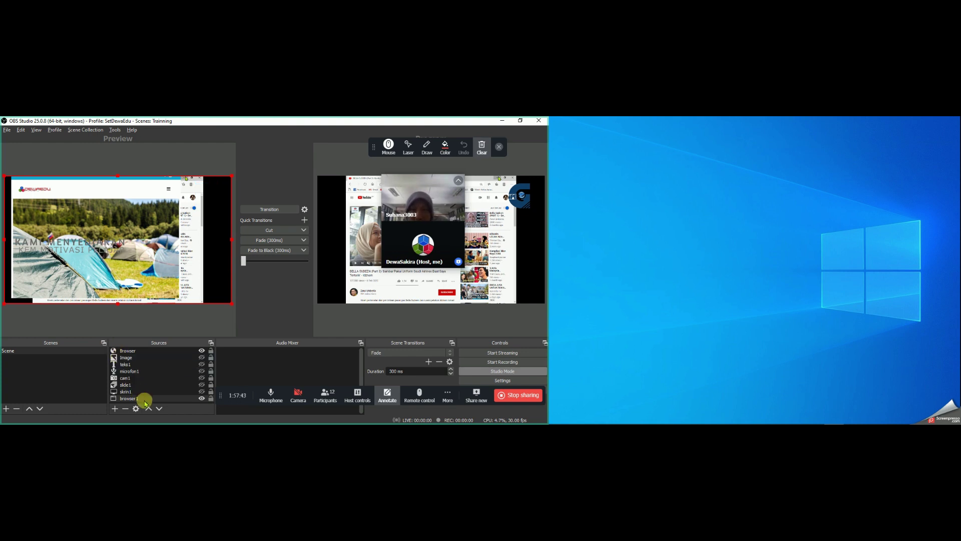
pyautogui.click(116, 410)
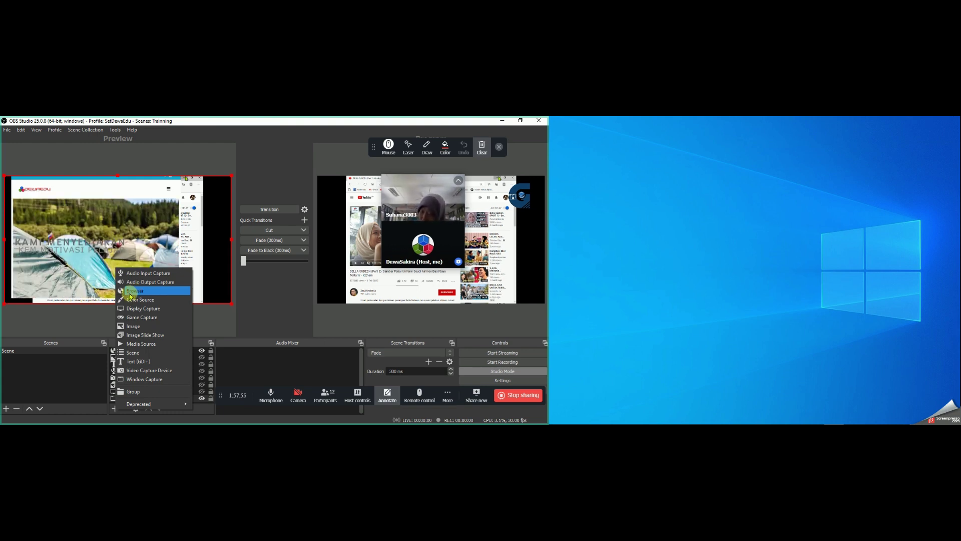
pyautogui.click(249, 328)
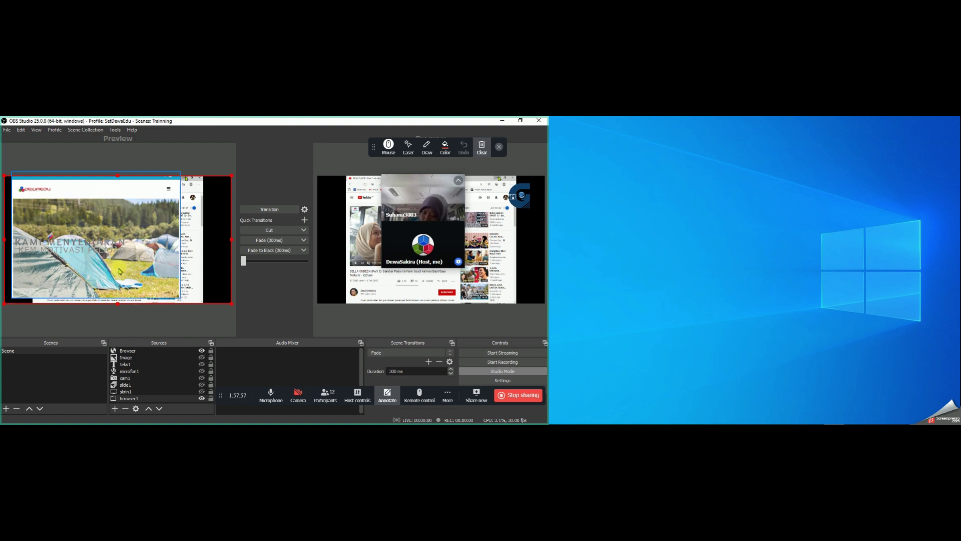
# Step: Shrink the Browser source to about half the preview canvas width, keeping it against the canvas's upper-left area
pyautogui.click(137, 275)
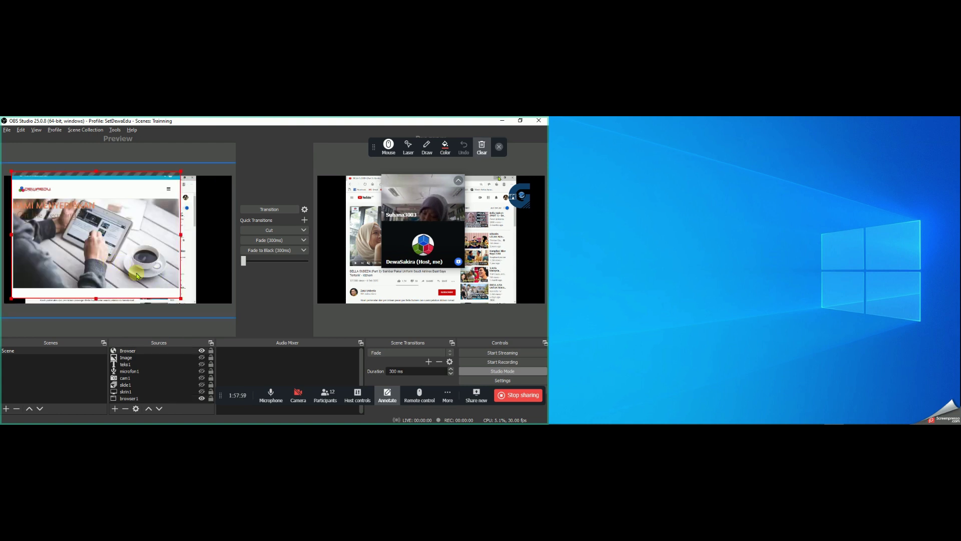
pyautogui.moveTo(180, 299)
pyautogui.mouseDown()
pyautogui.moveTo(128, 259)
pyautogui.moveTo(185, 282)
pyautogui.mouseUp()
pyautogui.click(156, 276)
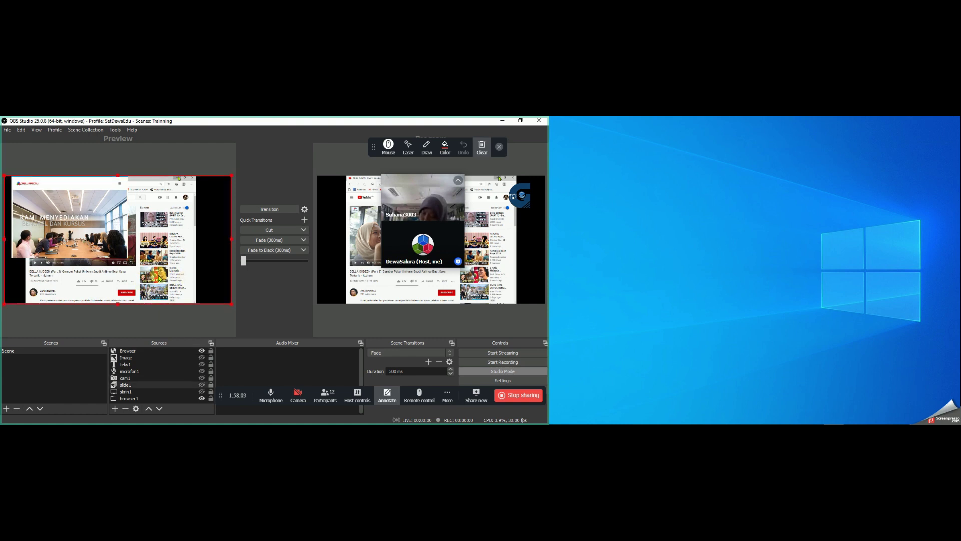
# Step: Resize the hidden slide1 and skrin1 sources, and shrink browser1 so it sits beside the Browser source in the preview
pyautogui.moveTo(146, 265); pyautogui.dragTo(120, 264)
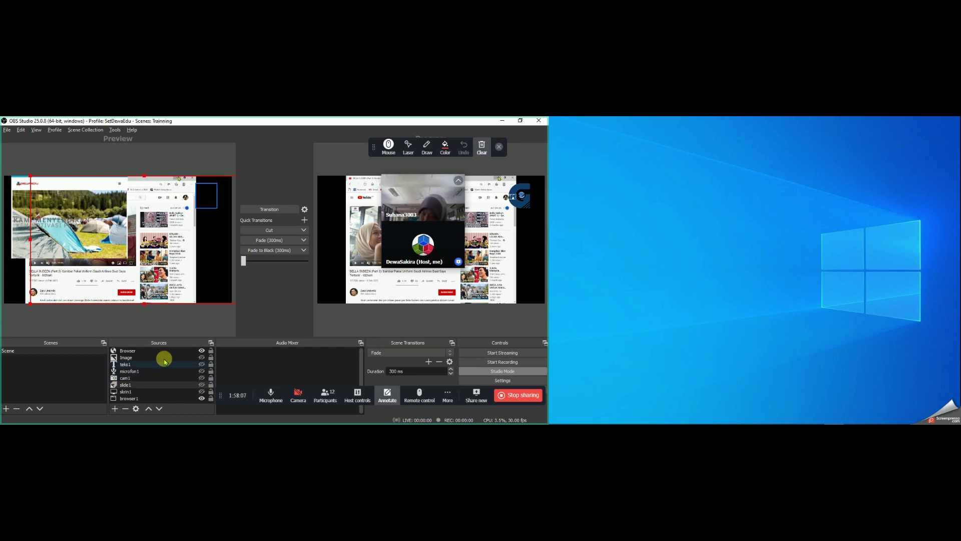
pyautogui.click(170, 391)
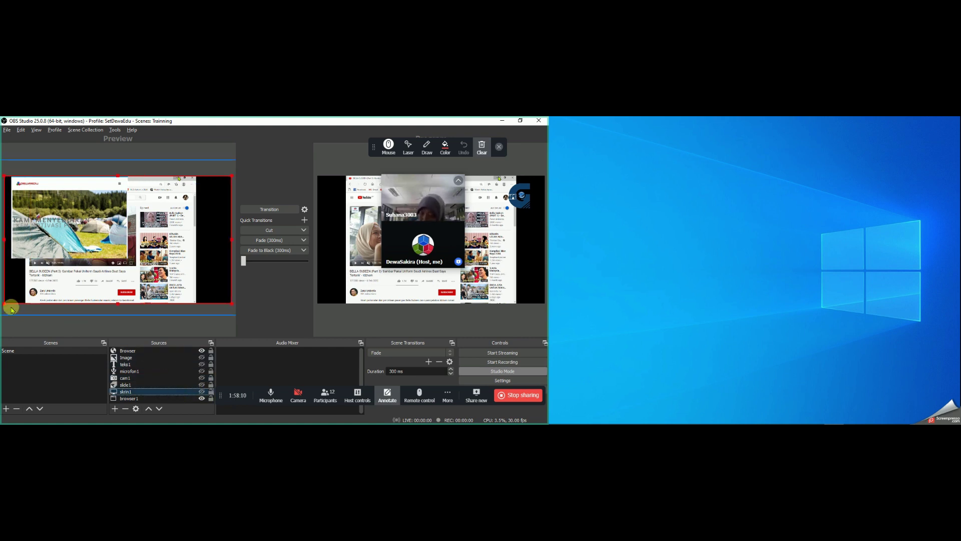
pyautogui.moveTo(3, 304); pyautogui.dragTo(167, 251)
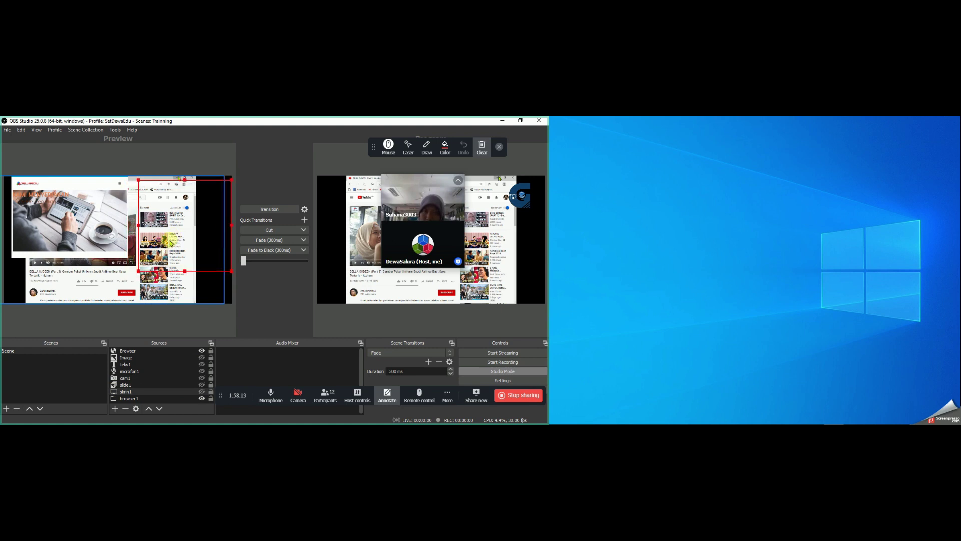
pyautogui.click(168, 398)
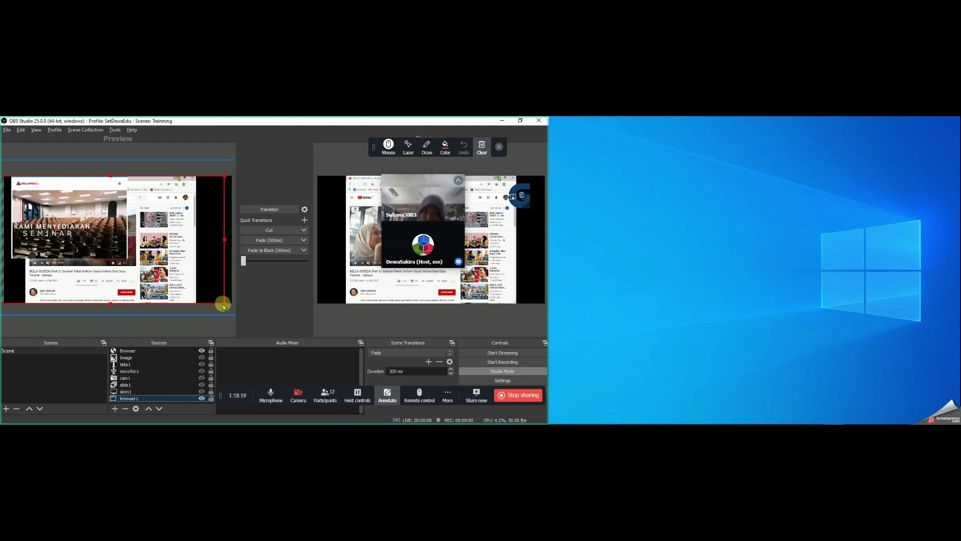
pyautogui.moveTo(224, 303); pyautogui.dragTo(221, 267)
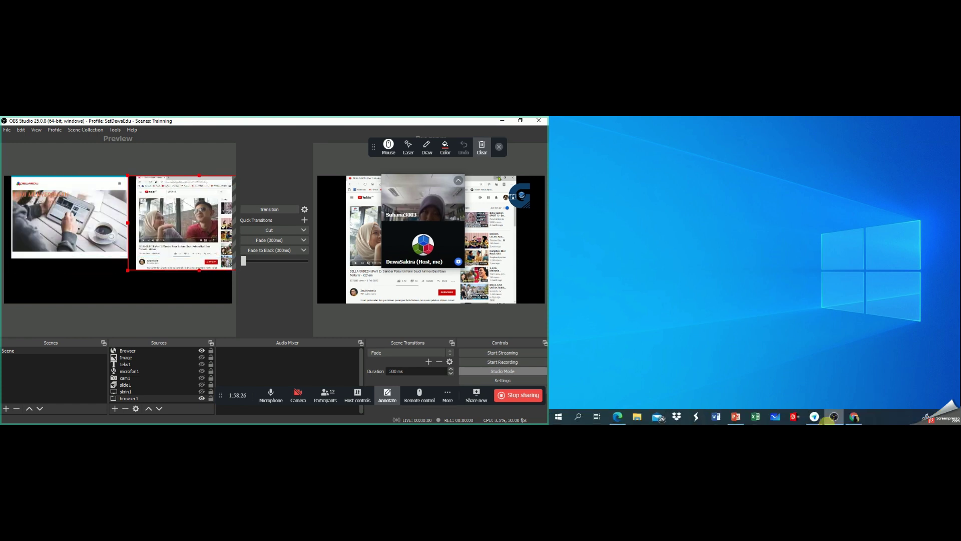
# Step: Check the Chrome window with the IPG logo search, minimize it, and bring back the BELLA SUDEEN (Part 3) YouTube window
pyautogui.click(852, 419)
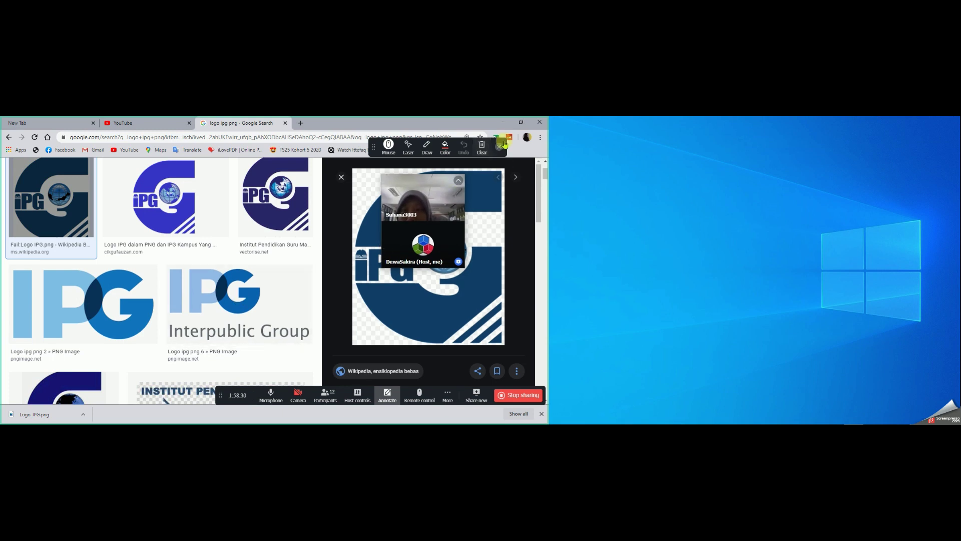
pyautogui.click(502, 122)
pyautogui.hotkey('alt', 'Tab')
pyautogui.hotkey('alt', 'Tab')
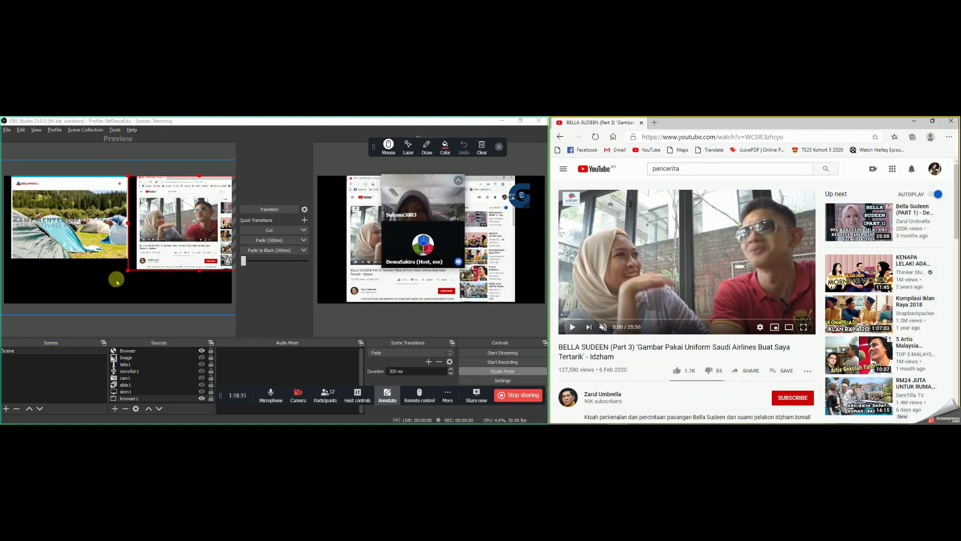
# Step: Send the side-by-side preview layout to the program output with Fade (300ms), and move the meeting video panel lower
pyautogui.click(82, 234)
pyautogui.click(88, 207)
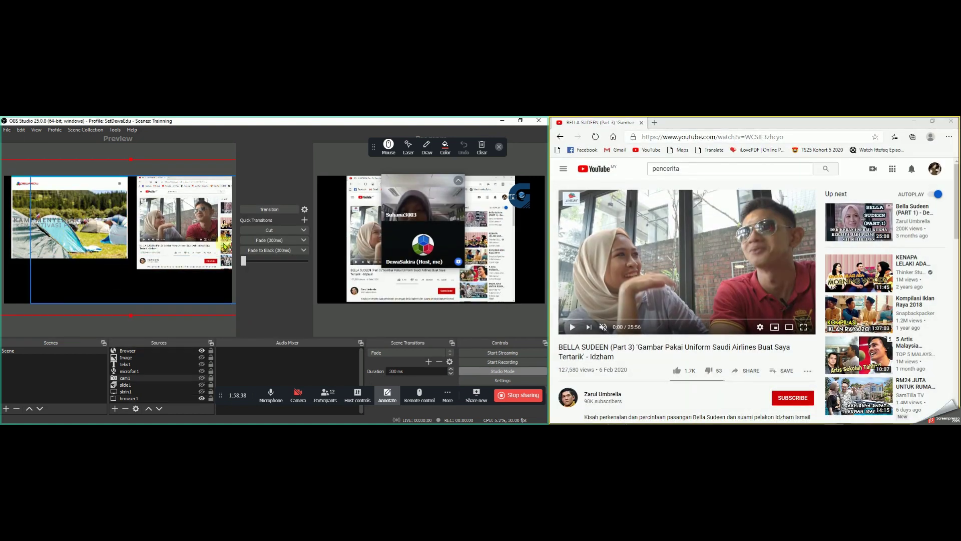
pyautogui.click(286, 250)
pyautogui.click(273, 242)
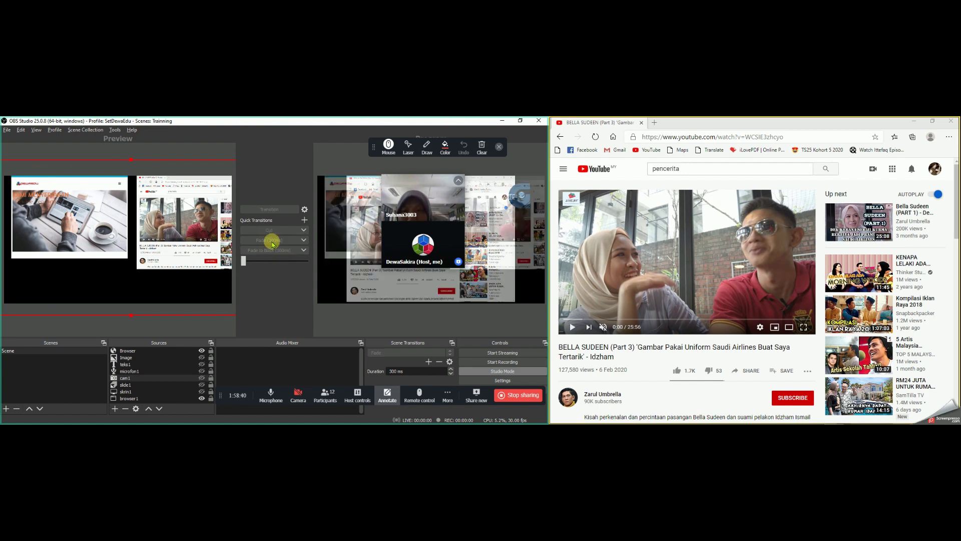
pyautogui.moveTo(419, 183); pyautogui.dragTo(359, 263)
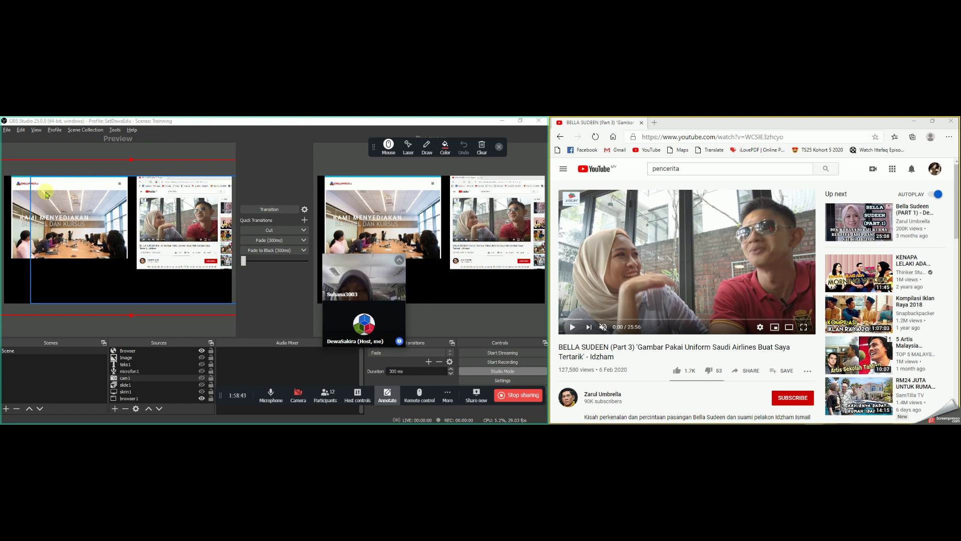
# Step: Play the Kompilasi Iklan Raya 2018 video in the captured YouTube window, and select the Browser source in the preview
pyautogui.click(75, 216)
pyautogui.click(181, 220)
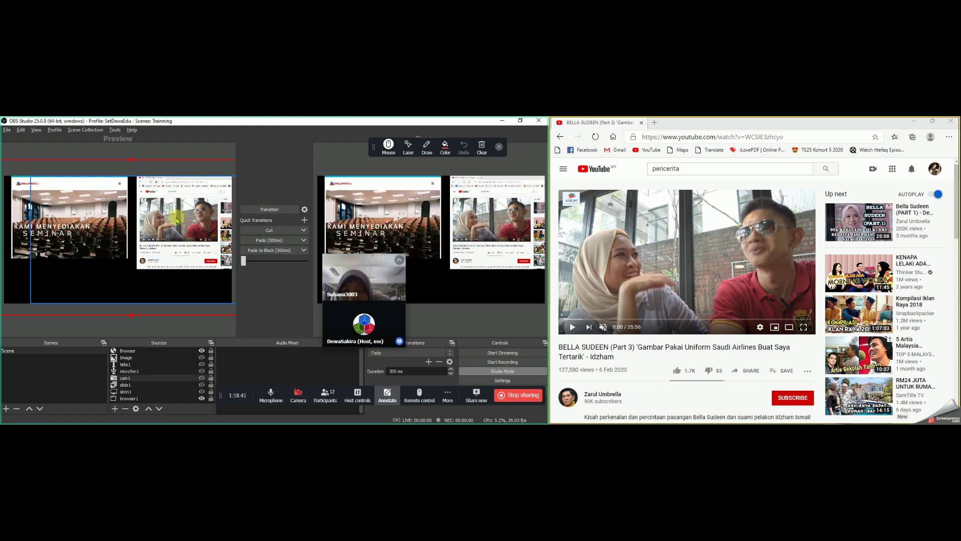
pyautogui.click(845, 232)
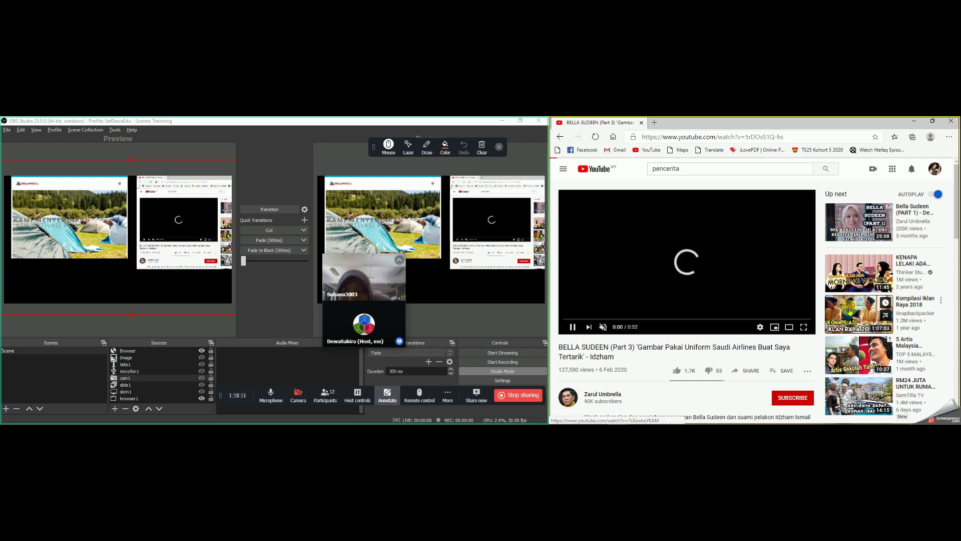
pyautogui.click(849, 311)
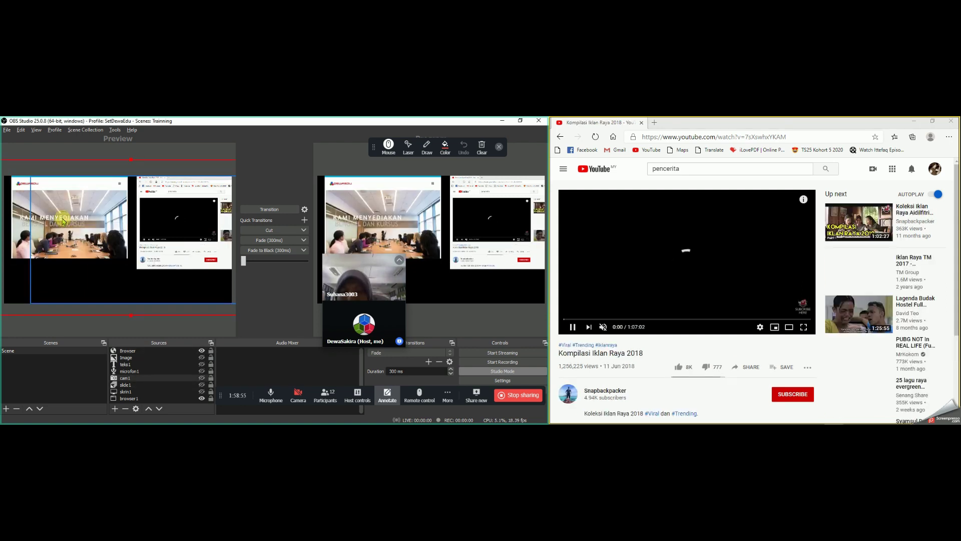
pyautogui.click(62, 215)
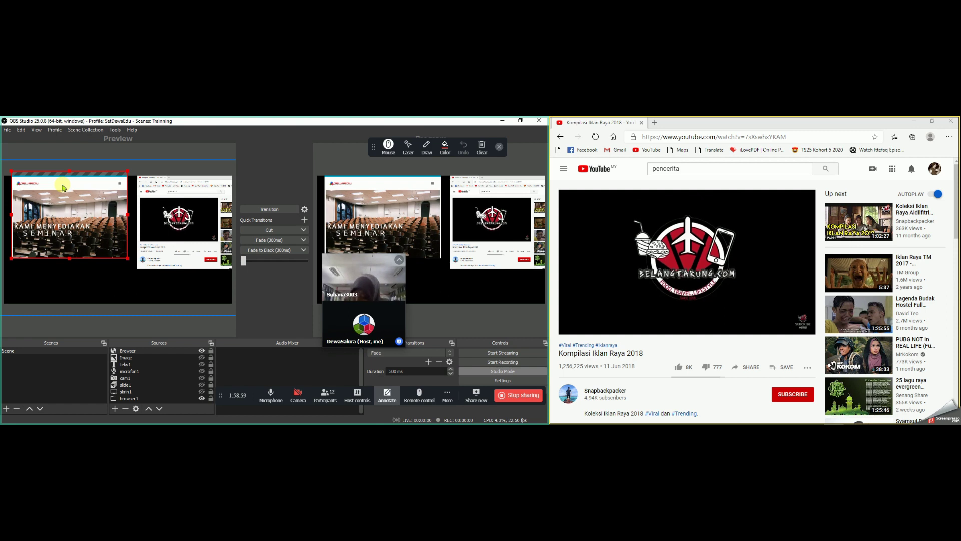
# Step: View the source types again, dismiss the list without adding any, and select cam1 in the preview
pyautogui.click(115, 409)
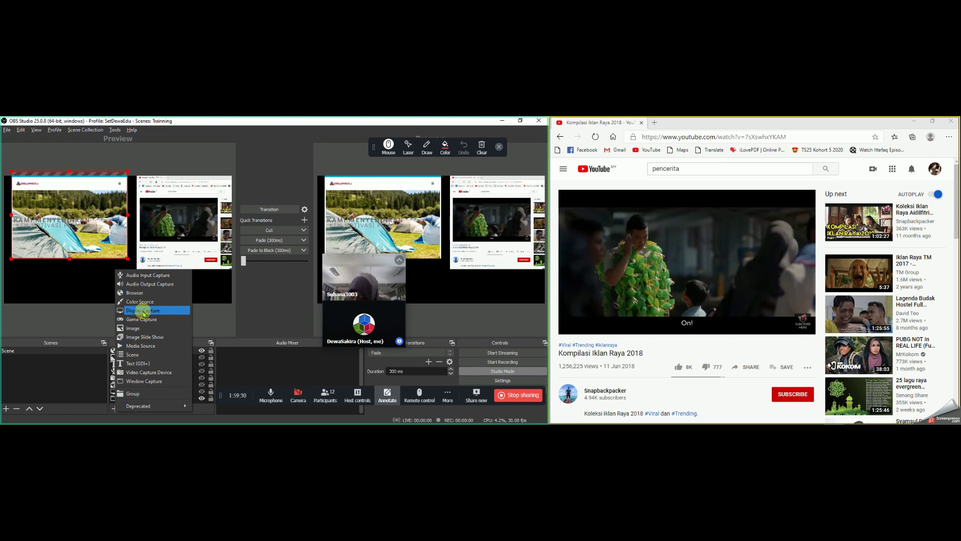
pyautogui.click(77, 240)
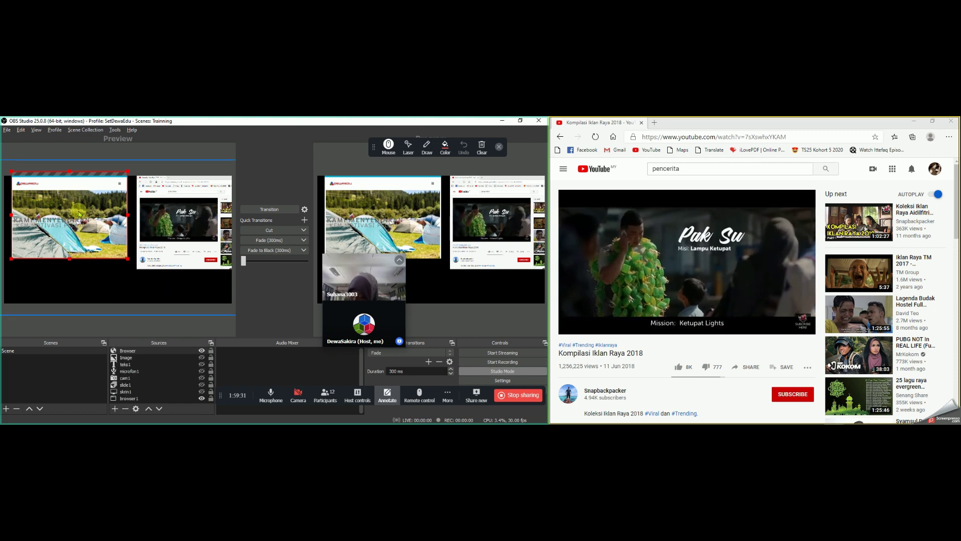
pyautogui.click(185, 243)
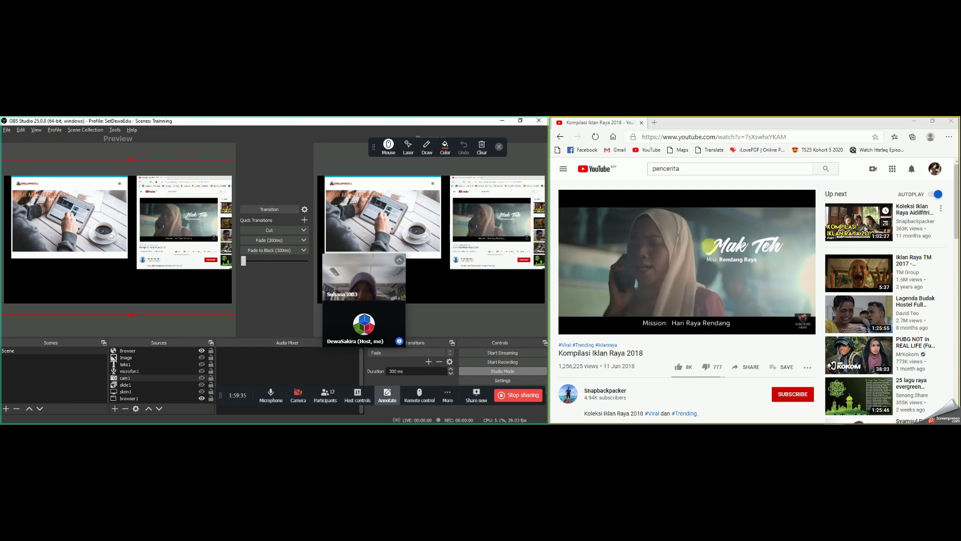
# Step: Open the bookmarked Facebook page in the captured browser window, select slide1 in the OBS preview, and open a new browser tab
pyautogui.click(589, 150)
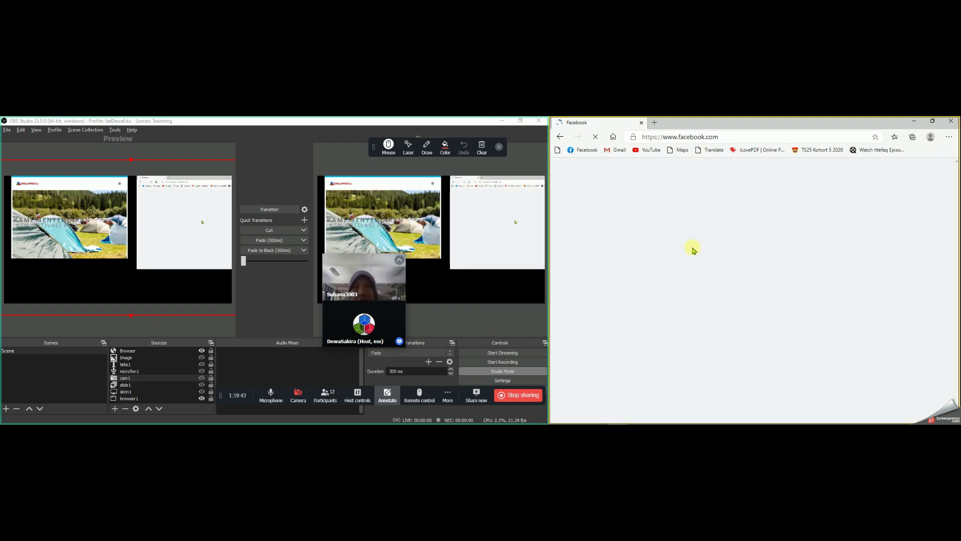
pyautogui.click(159, 298)
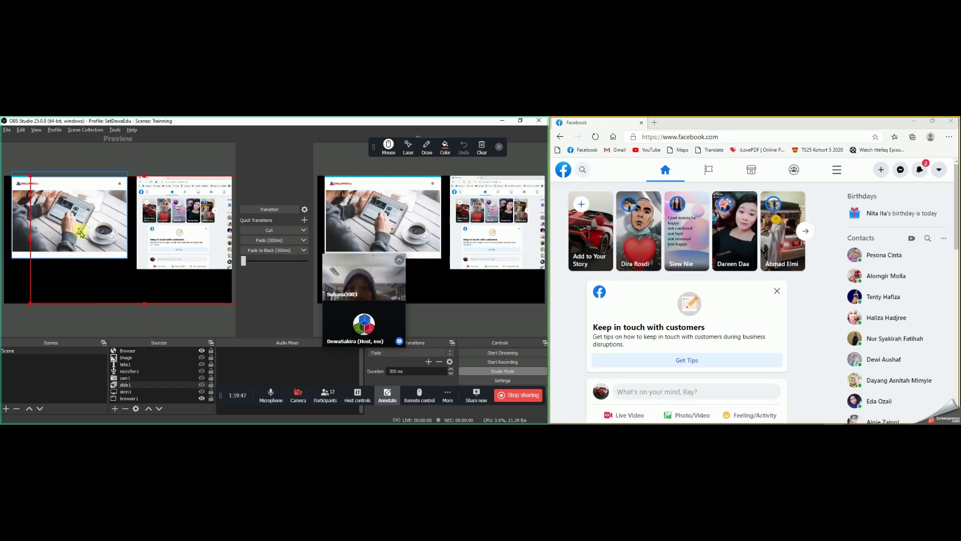
pyautogui.click(654, 124)
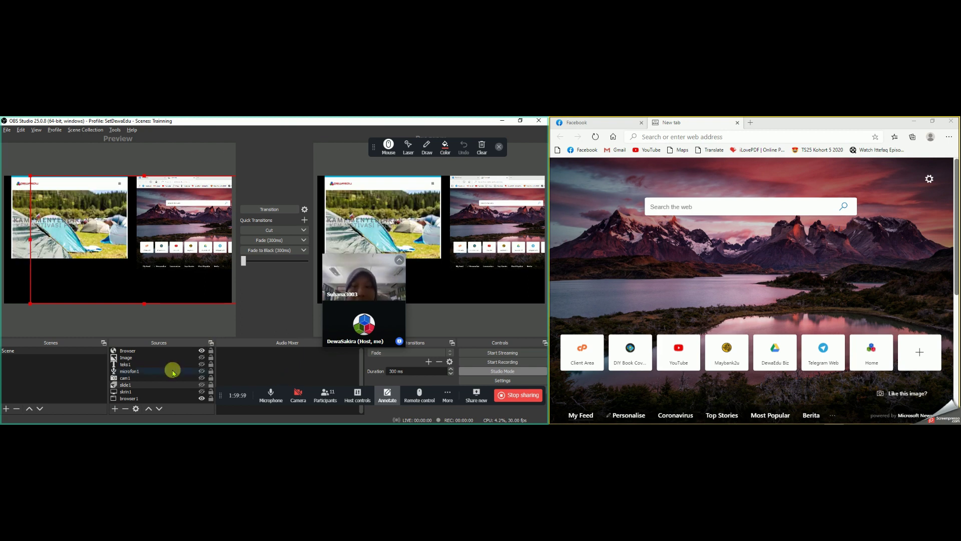
# Step: Move the meeting video panel off the preview's edge, and view the properties of the teks1 text source without changing them
pyautogui.moveTo(338, 267); pyautogui.dragTo(456, 286)
pyautogui.click(137, 365)
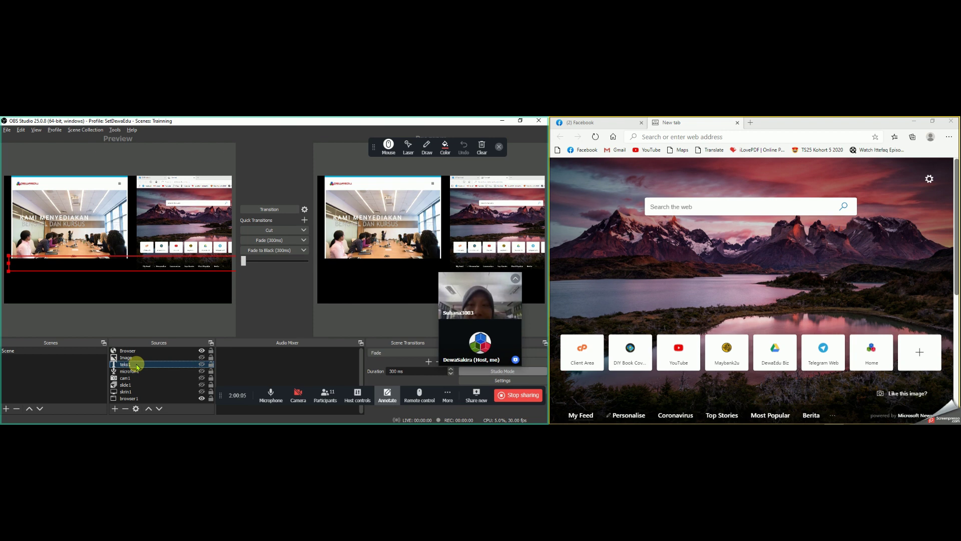
pyautogui.doubleClick(138, 366)
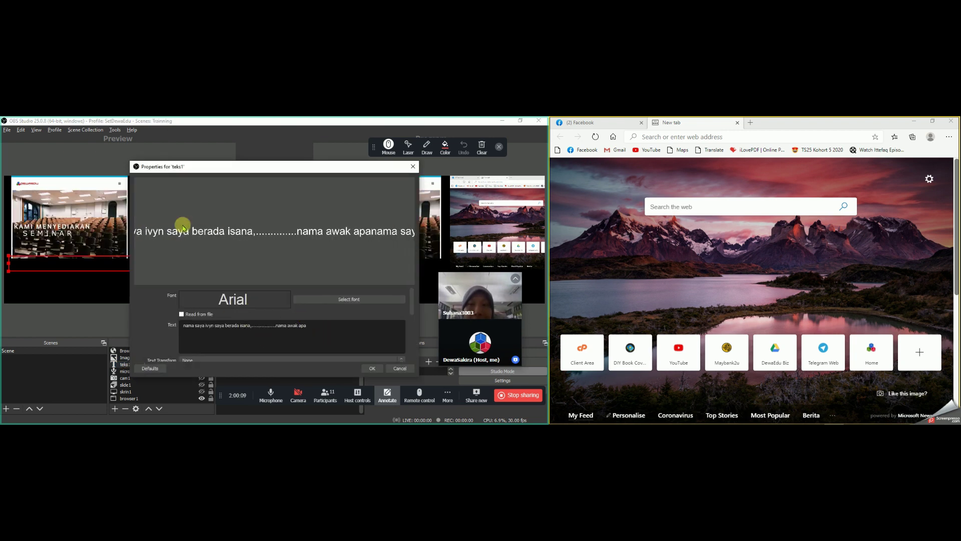
pyautogui.click(65, 265)
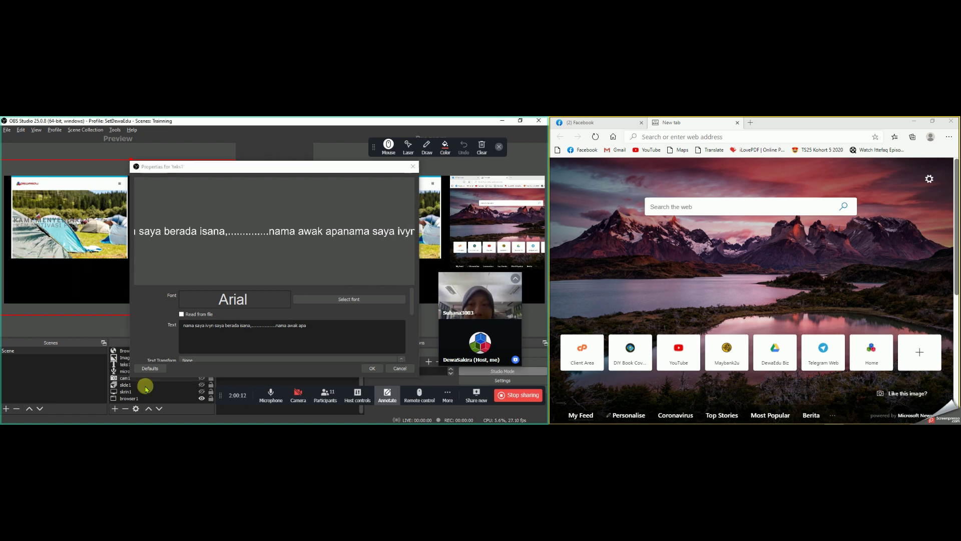
pyautogui.click(400, 368)
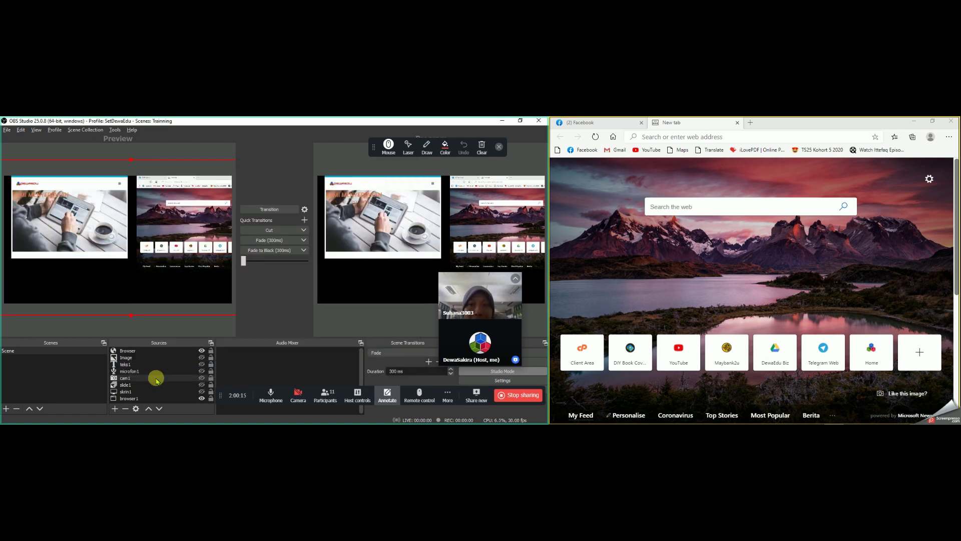
# Step: Show the teks1 text source in the preview, and hide the Browser and browser1 sources
pyautogui.click(202, 365)
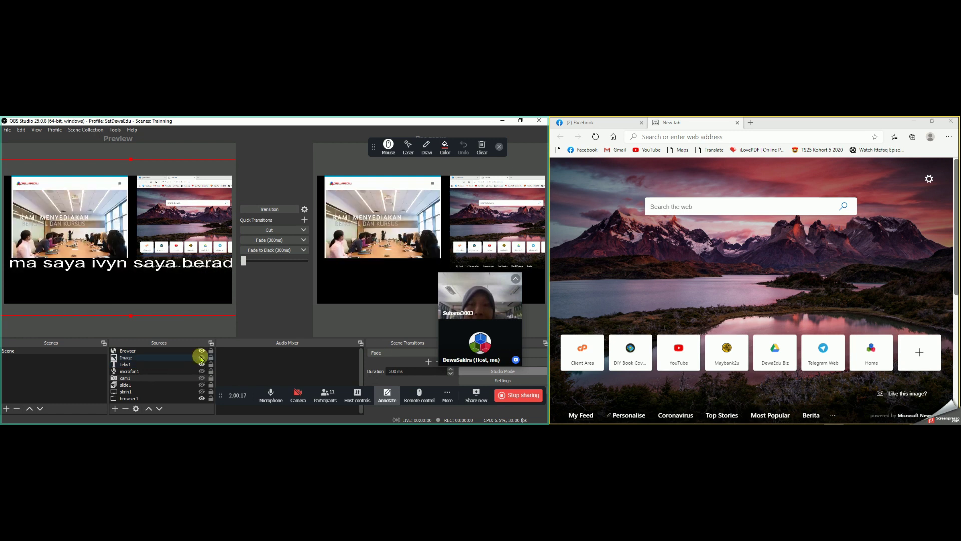
pyautogui.click(201, 351)
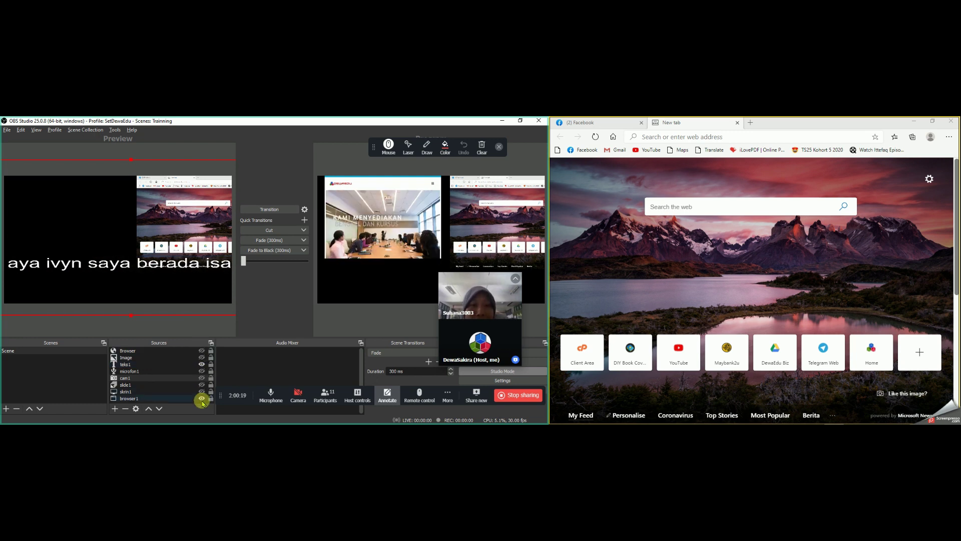
pyautogui.click(200, 399)
pyautogui.click(140, 267)
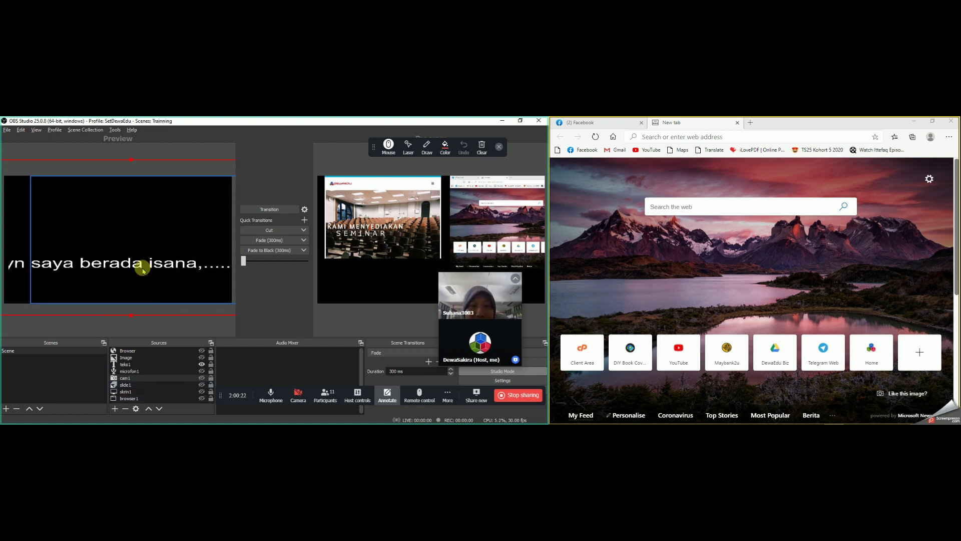
# Step: Lock every source except teks1 so that only the scrolling text can be moved in the preview
pyautogui.click(185, 364)
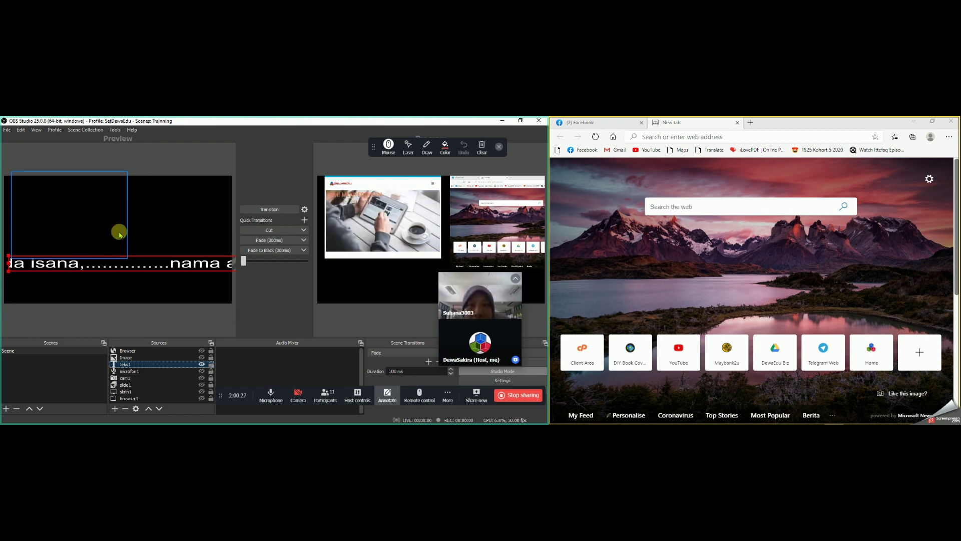
pyautogui.click(211, 358)
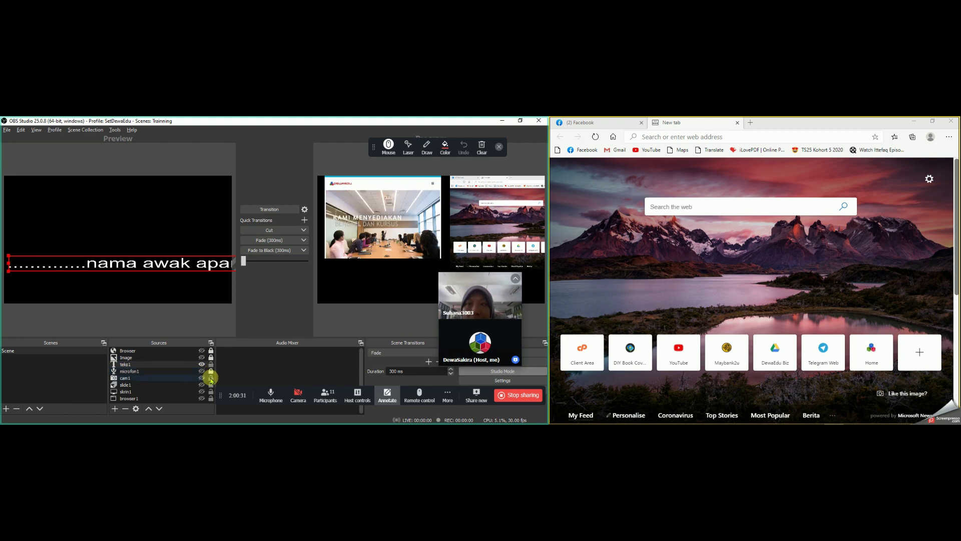
pyautogui.click(211, 385)
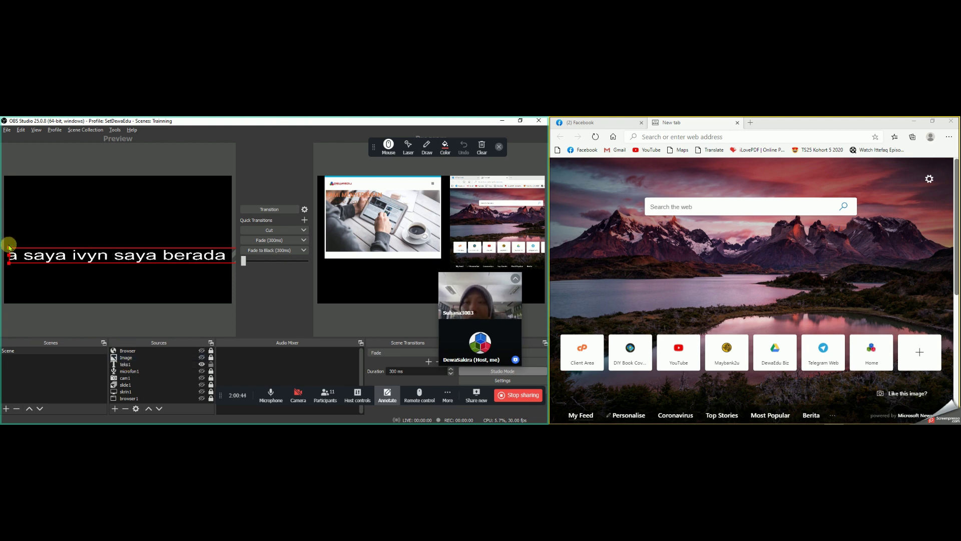
# Step: Stretch the scrolling teks1 text taller in the preview, and reposition it against the canvas's left edge
pyautogui.click(60, 257)
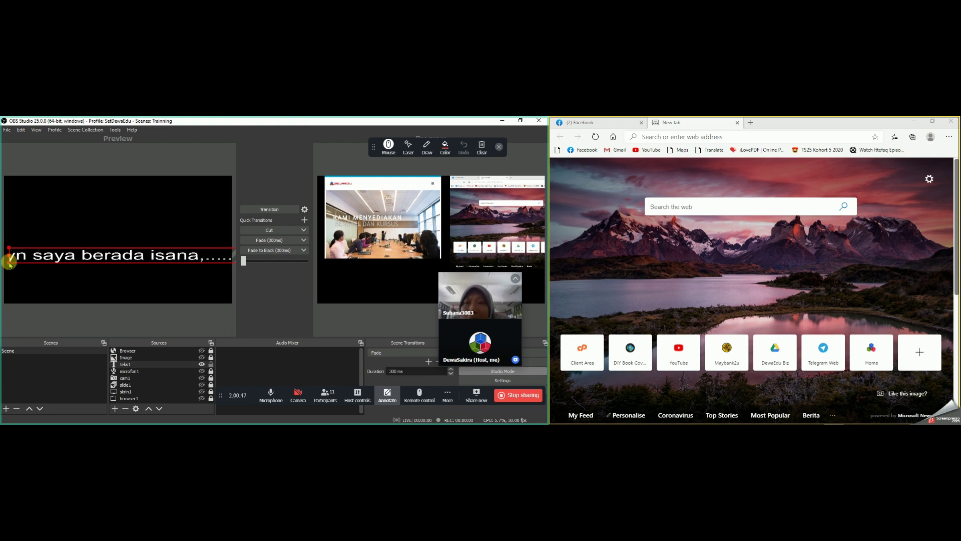
pyautogui.moveTo(9, 262); pyautogui.dragTo(34, 264)
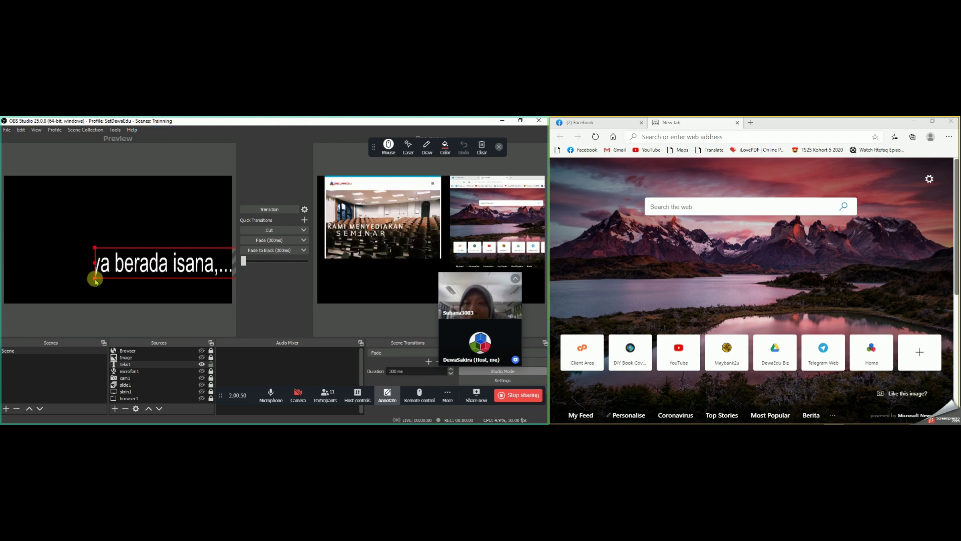
pyautogui.moveTo(109, 261); pyautogui.dragTo(67, 255)
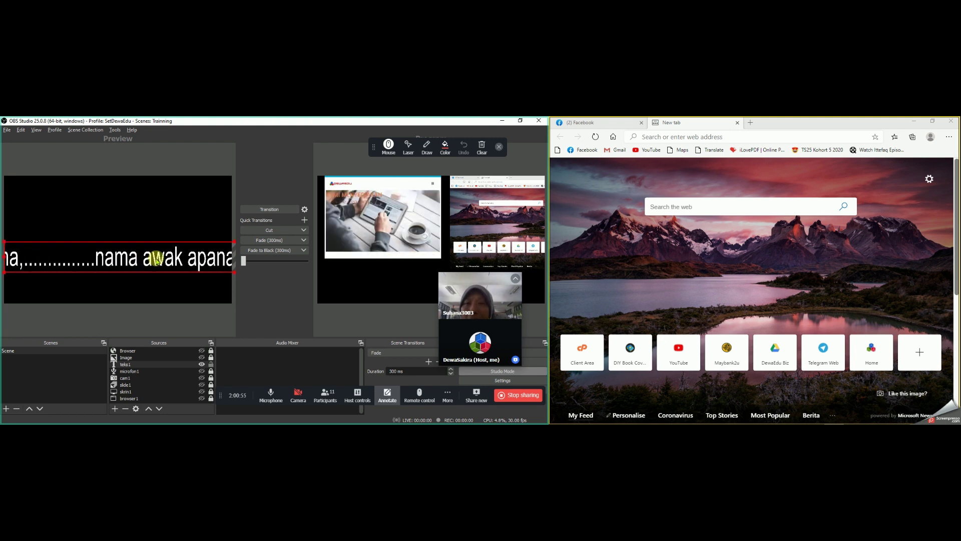
# Step: Set the teks1 font size to 60, and move the smaller text lower in the preview
pyautogui.doubleClick(146, 365)
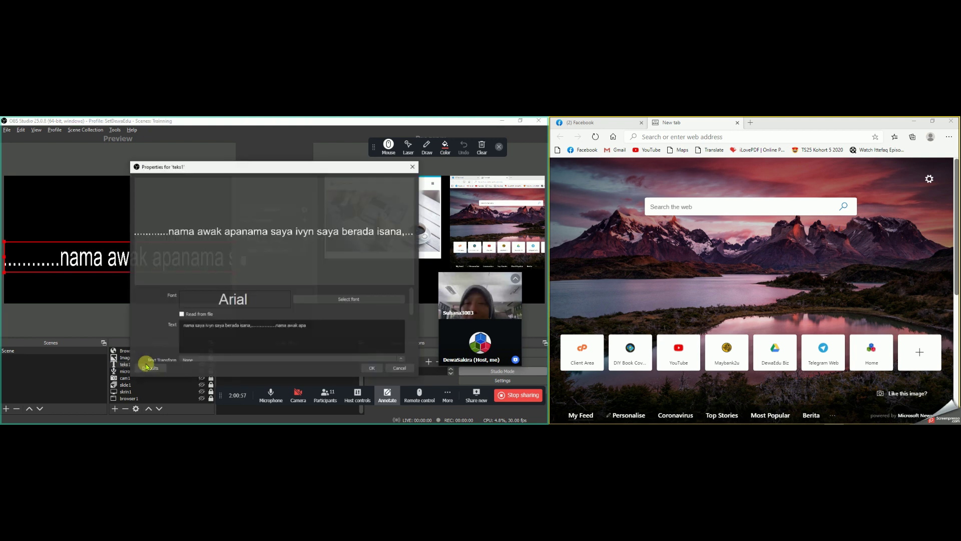
pyautogui.click(320, 298)
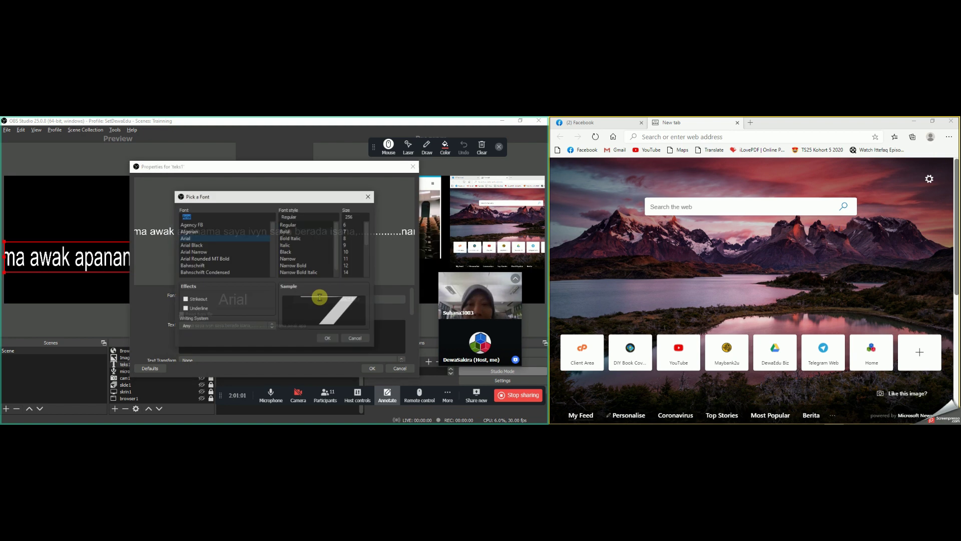
pyautogui.click(347, 218)
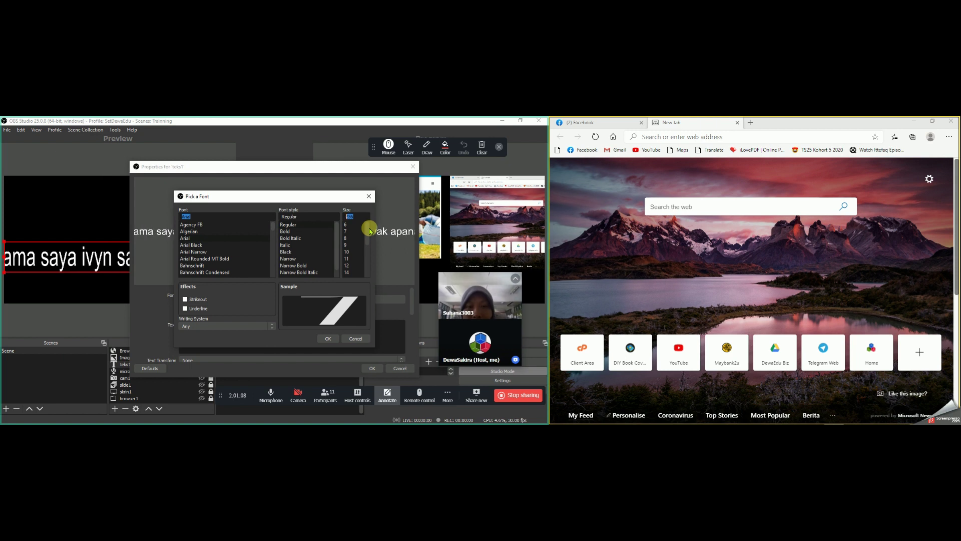
pyautogui.write('60')
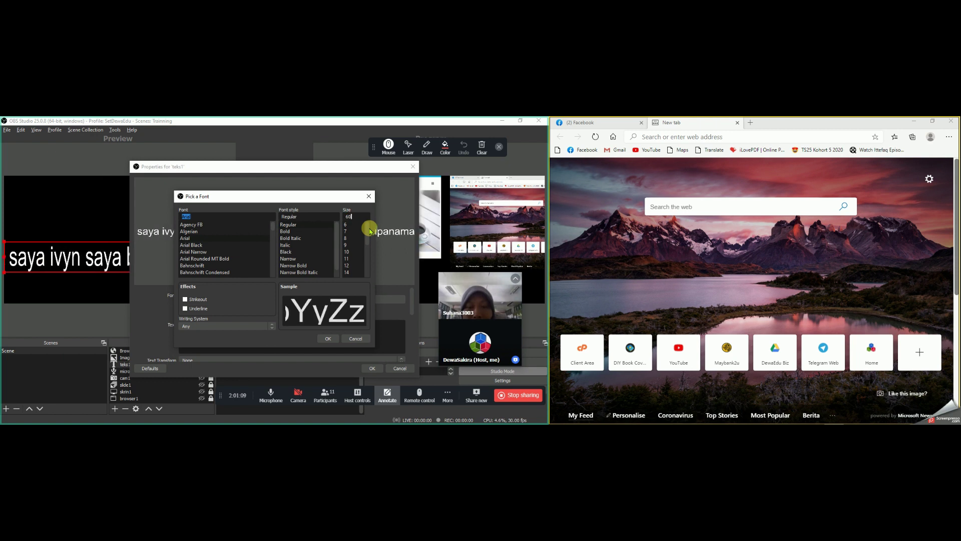
pyautogui.click(327, 338)
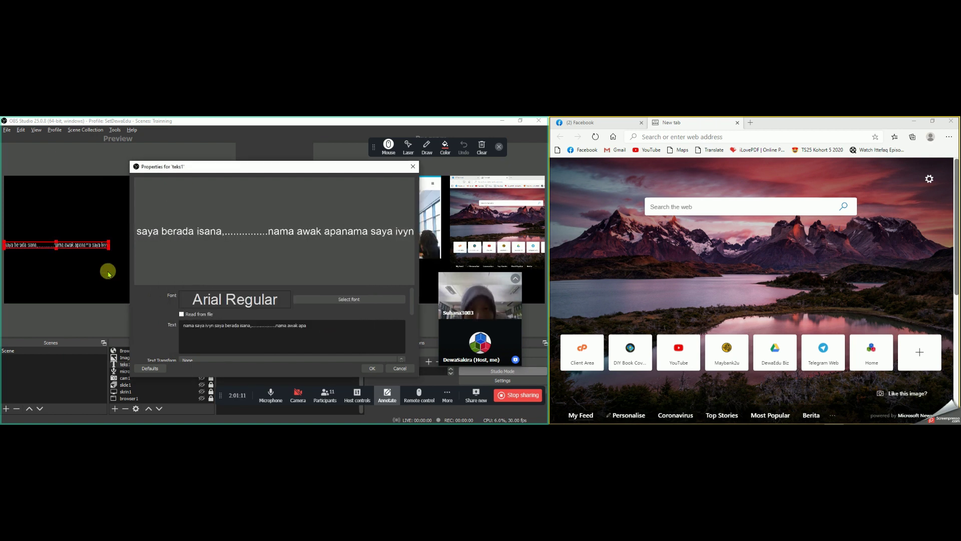
pyautogui.moveTo(69, 247); pyautogui.dragTo(81, 264)
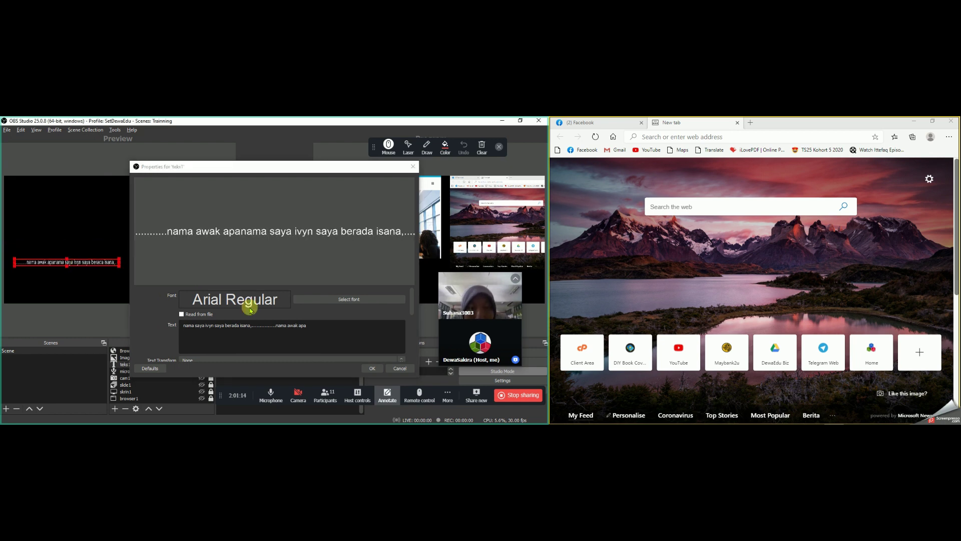
# Step: Change the teks1 font to Arial Black, size 100, and apply the text properties
pyautogui.click(342, 300)
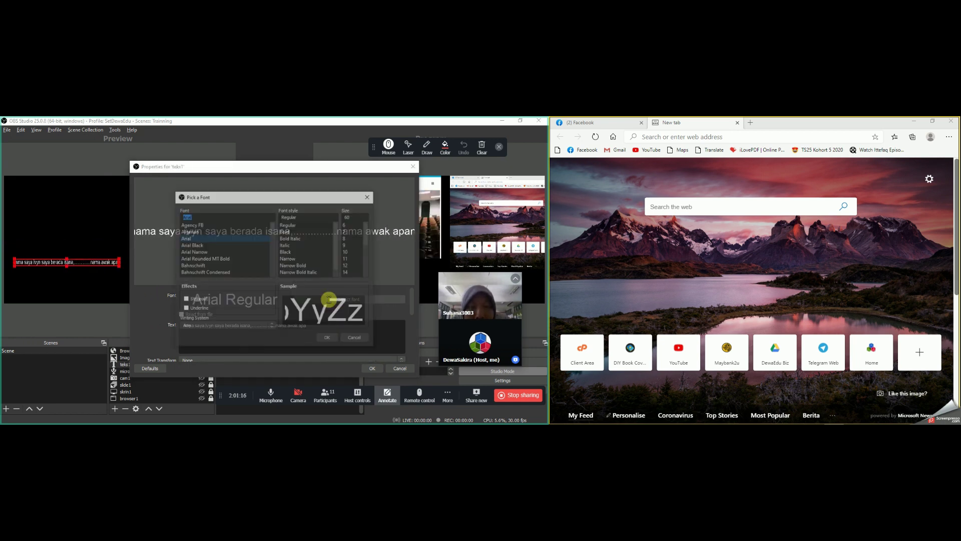
pyautogui.click(192, 245)
pyautogui.doubleClick(352, 218)
pyautogui.write('1')
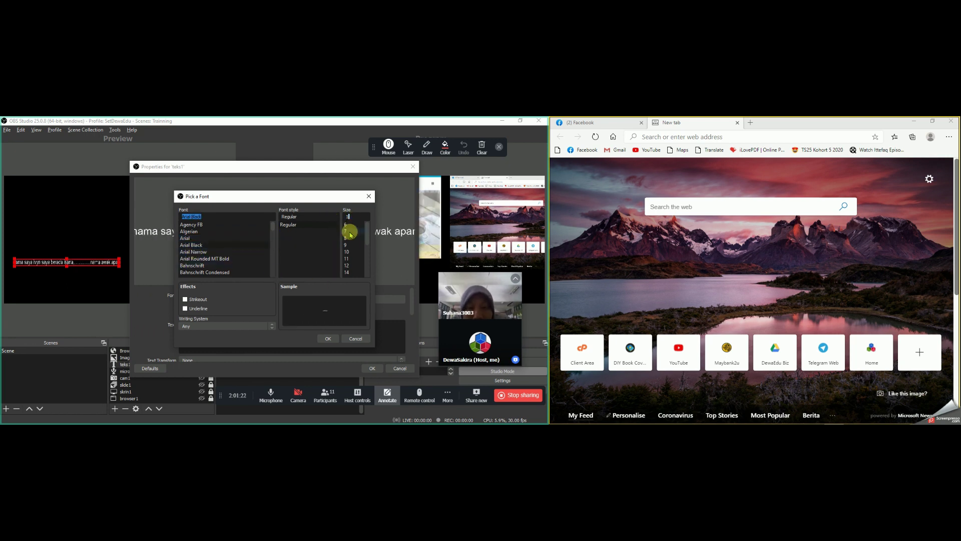
pyautogui.write('00')
pyautogui.click(328, 339)
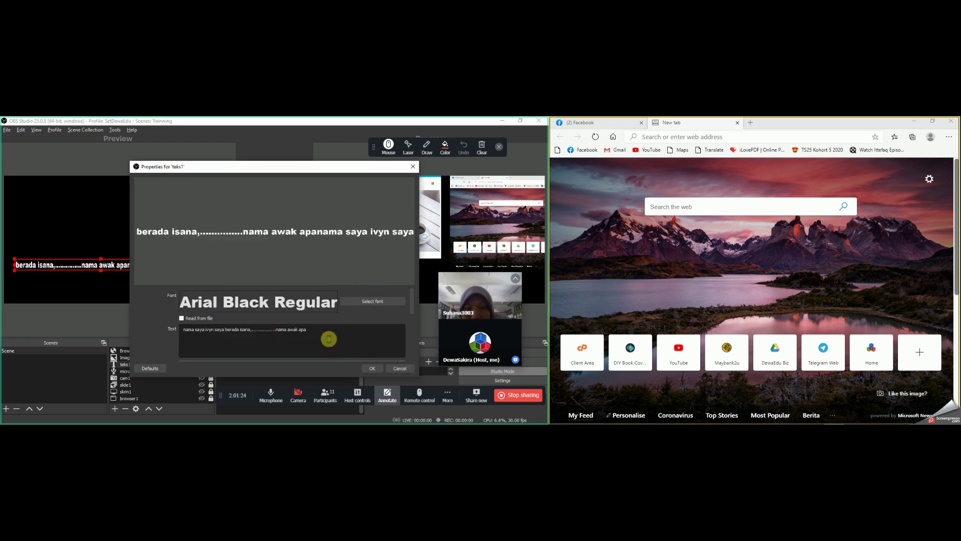
pyautogui.click(372, 368)
# Step: Move the resized teks1 text slightly lower and toward the canvas's left edge, and leave it selected
pyautogui.click(171, 295)
pyautogui.click(128, 266)
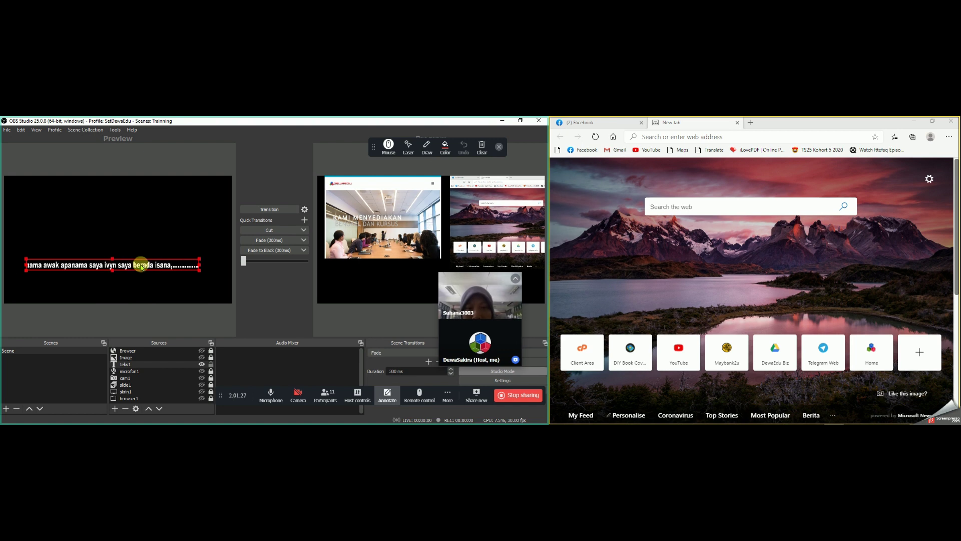
pyautogui.click(177, 287)
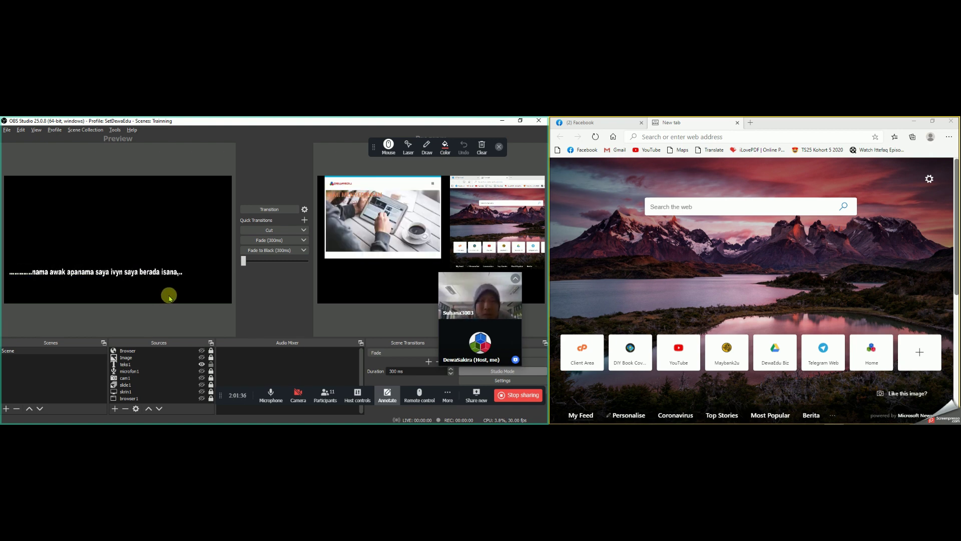
pyautogui.click(135, 274)
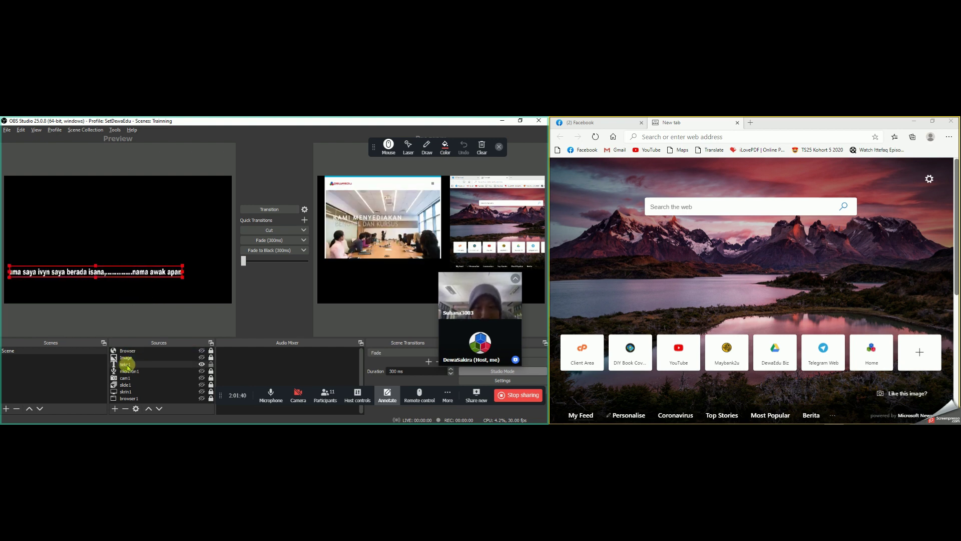
# Step: View the teks1 font settings without changing them, and remove the teks1 source from the scene
pyautogui.doubleClick(128, 366)
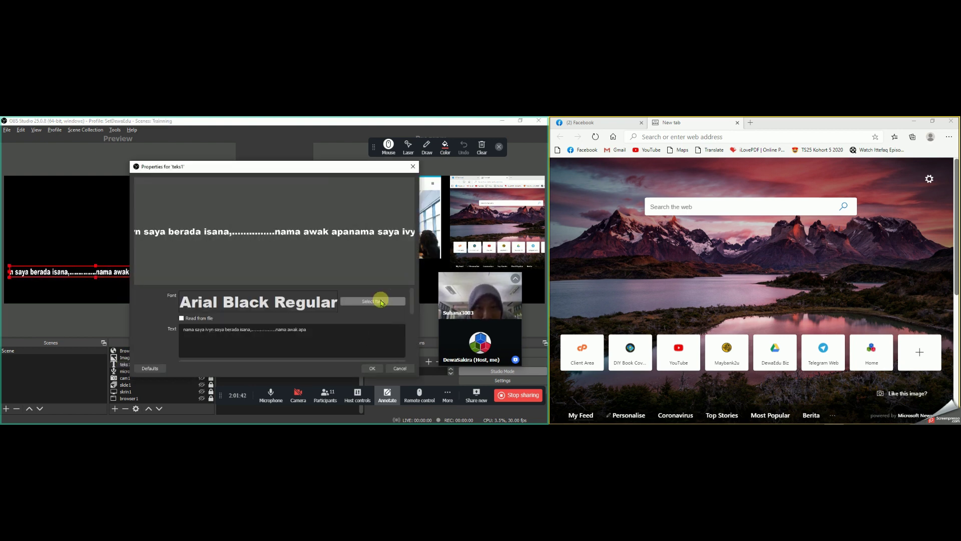
pyautogui.click(381, 302)
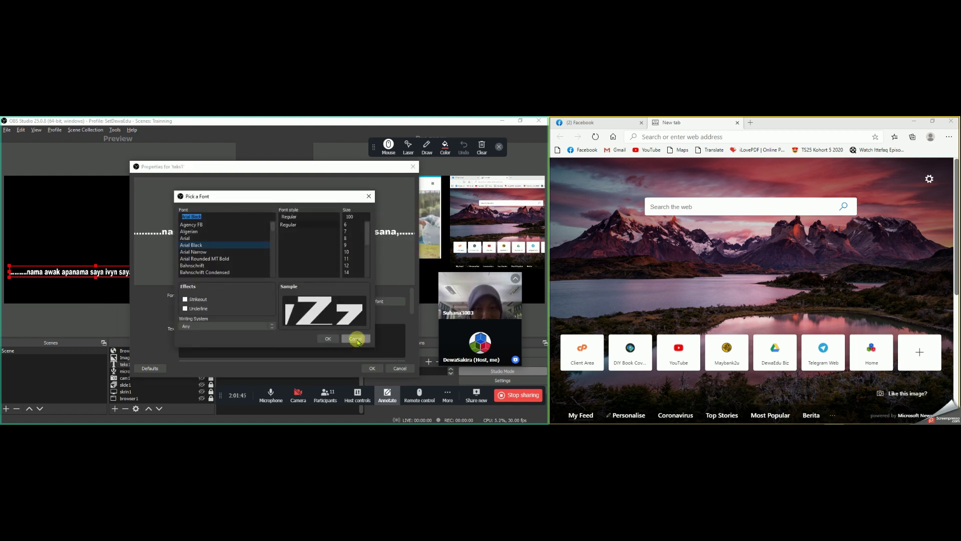
pyautogui.click(356, 338)
pyautogui.click(398, 368)
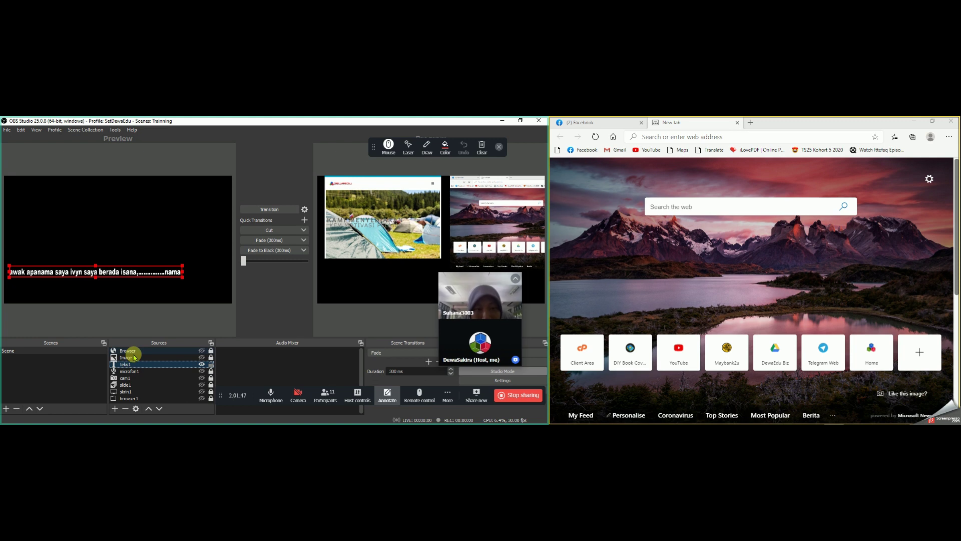
pyautogui.click(125, 409)
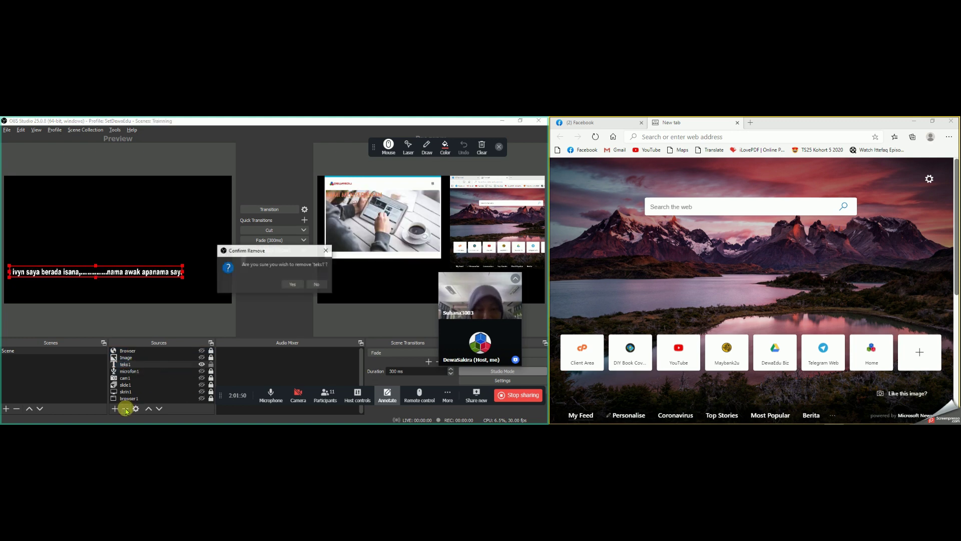
pyautogui.click(296, 284)
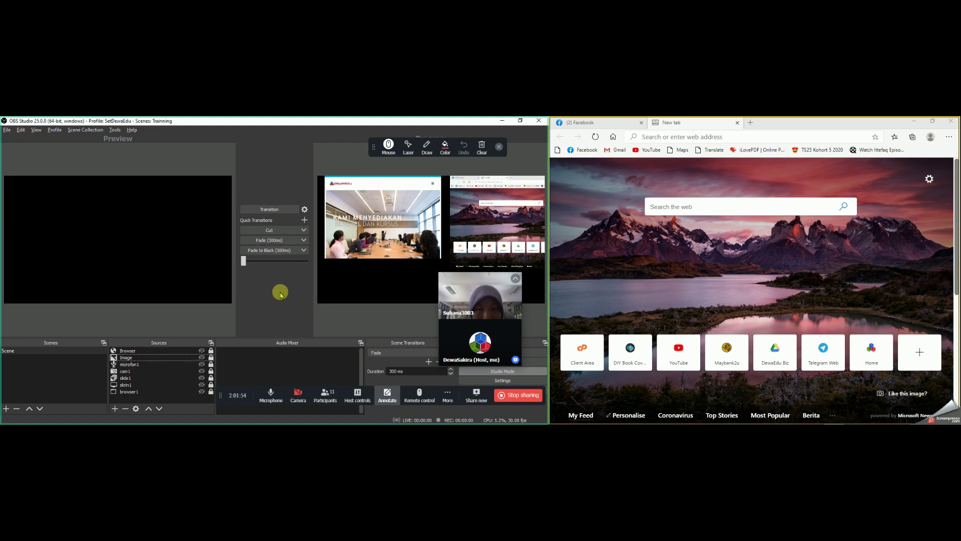
# Step: Add a Text (GDI+) source named teks2 reading "siapa nama awak.........nama saya adalah....."
pyautogui.click(118, 409)
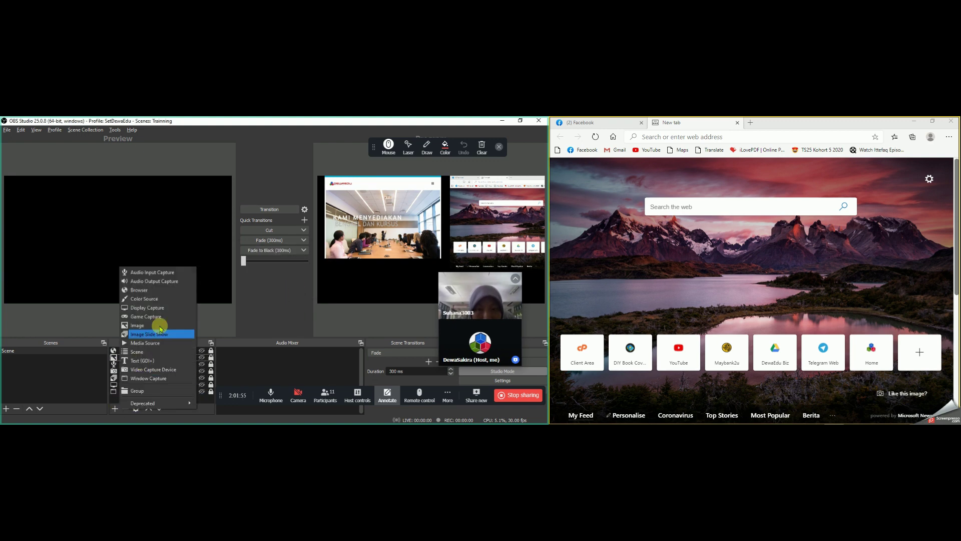
pyautogui.click(142, 361)
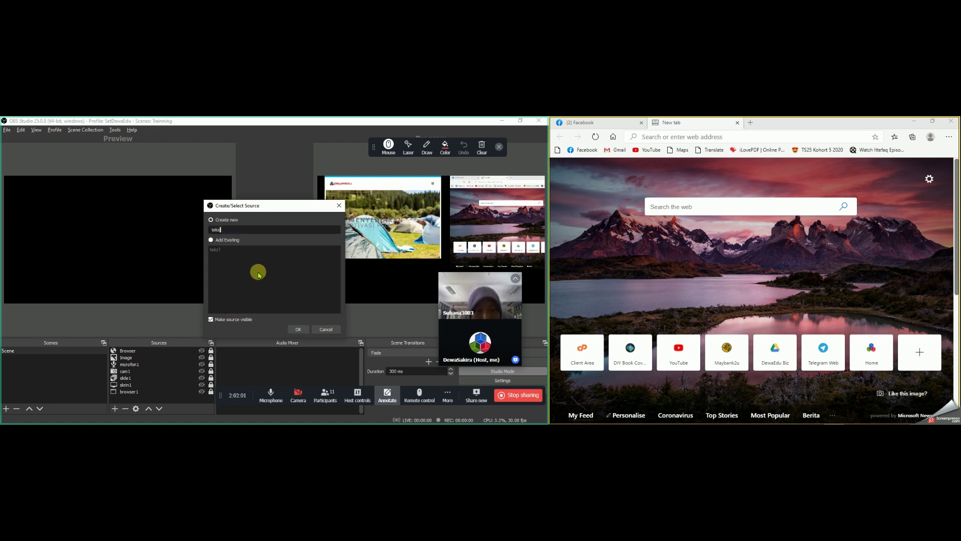
pyautogui.click(299, 330)
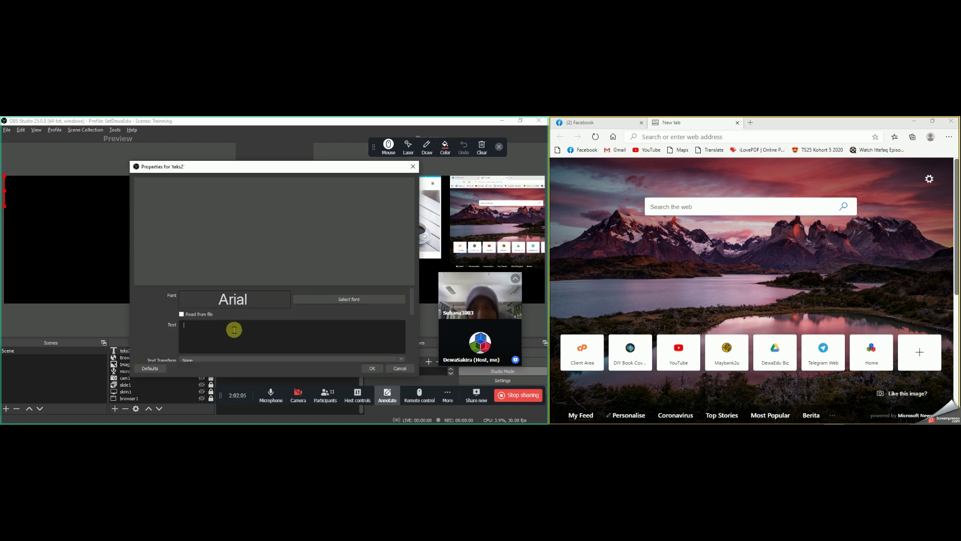
pyautogui.write('siapa ')
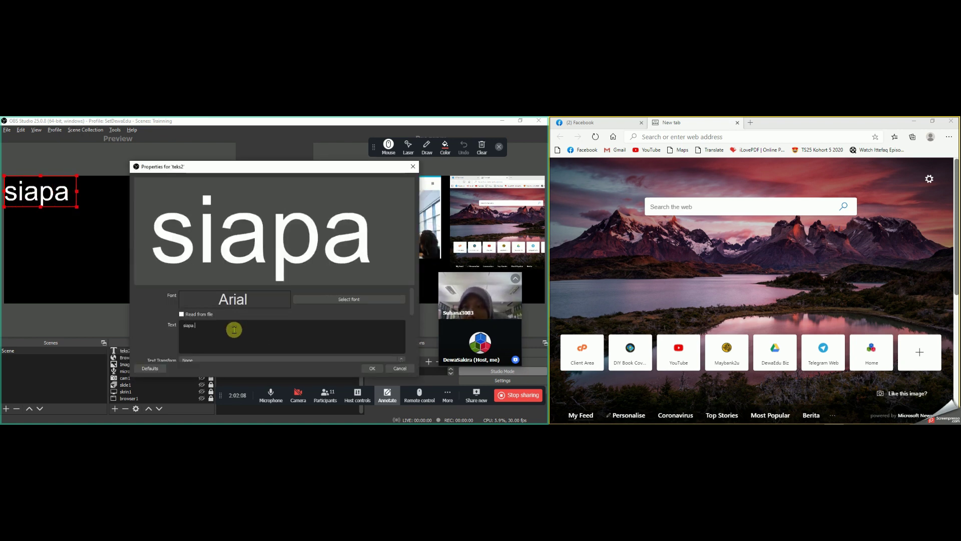
pyautogui.write('nama awak')
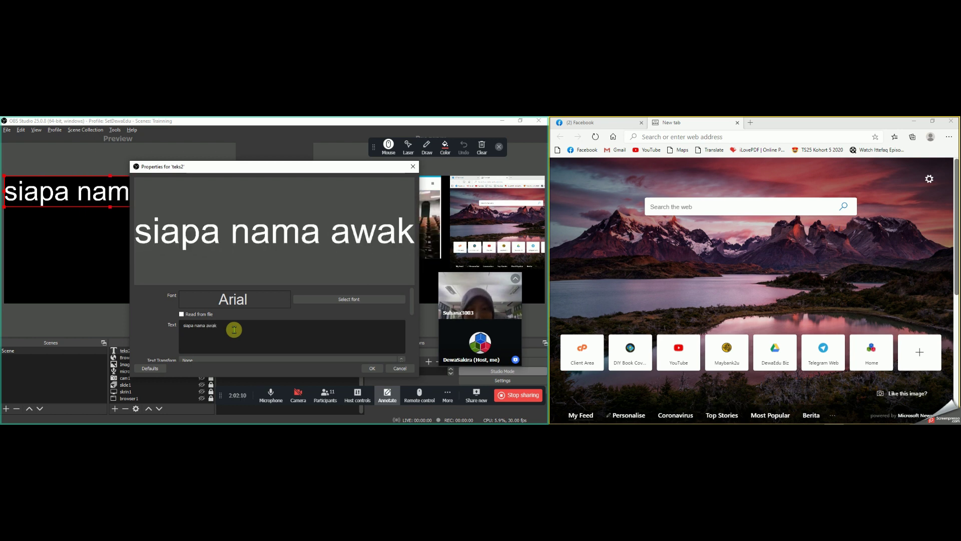
pyautogui.write('..')
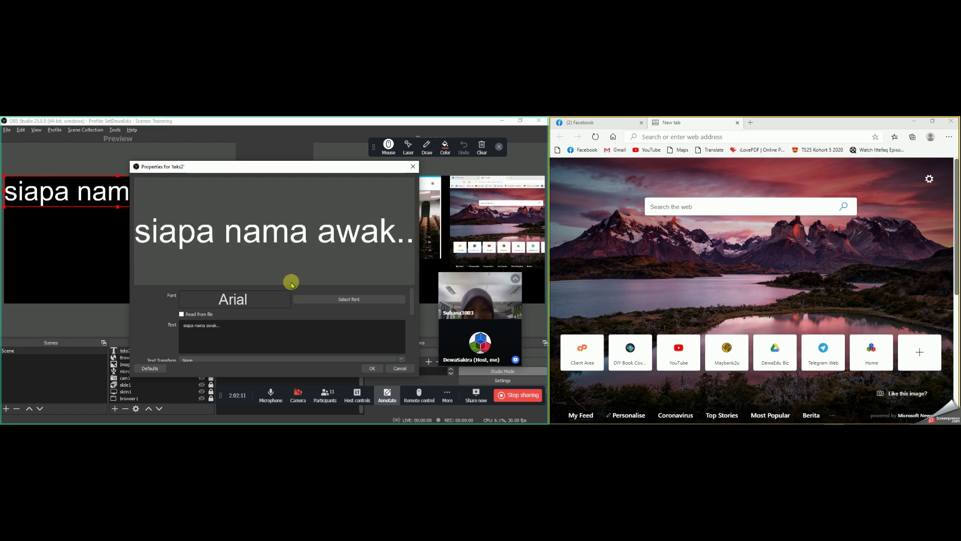
pyautogui.write('.......nama saya ')
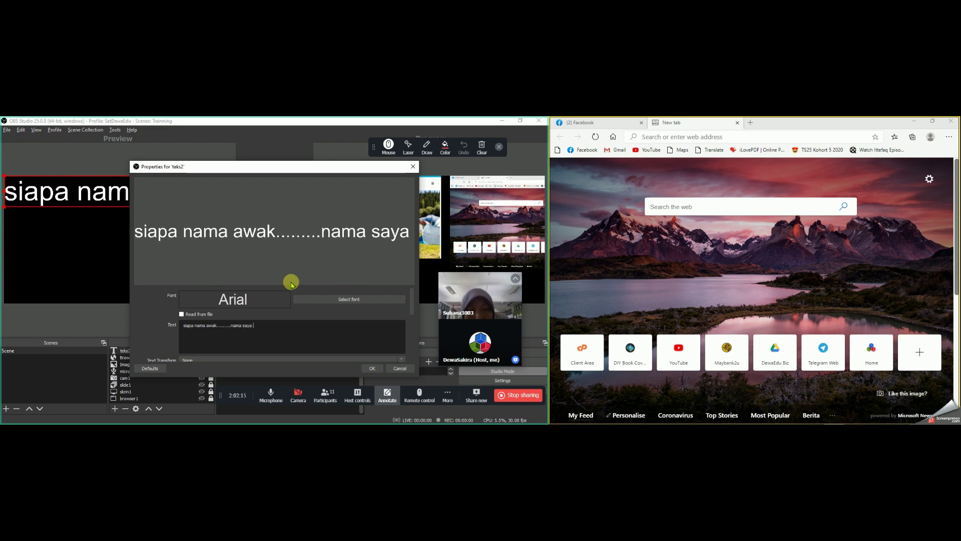
pyautogui.write(' adalah.....')
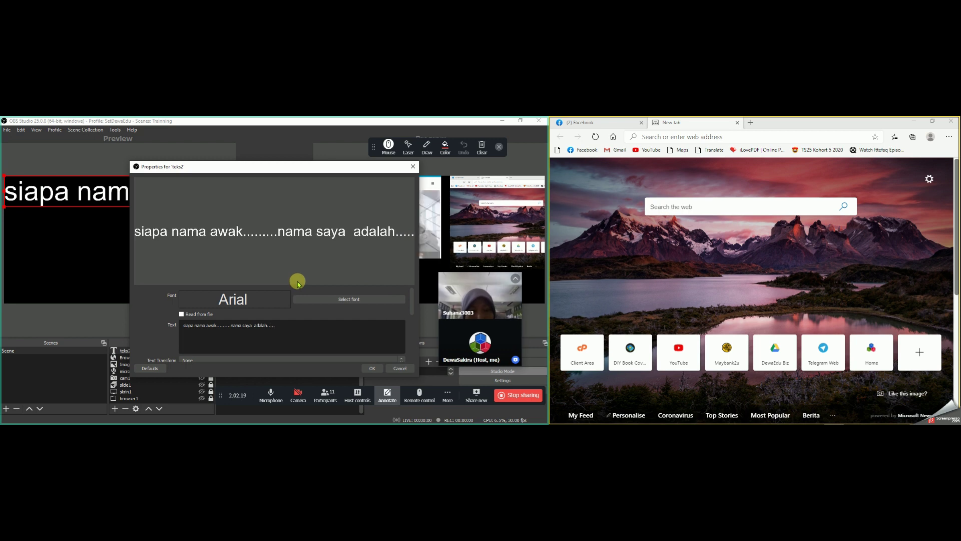
pyautogui.click(372, 368)
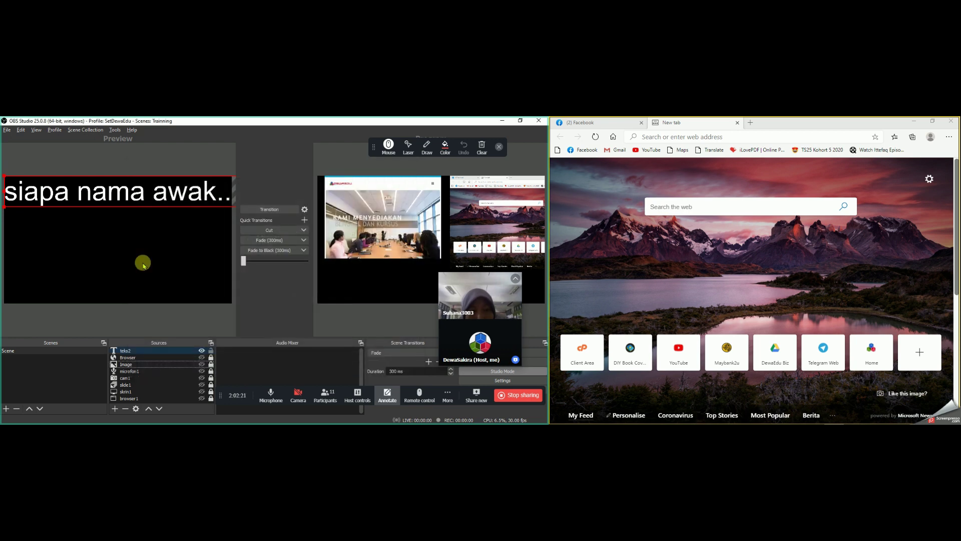
# Step: Move the teks2 text down in the preview, scale it to about half size, and place it along the canvas's lower edge
pyautogui.moveTo(108, 194); pyautogui.dragTo(104, 271)
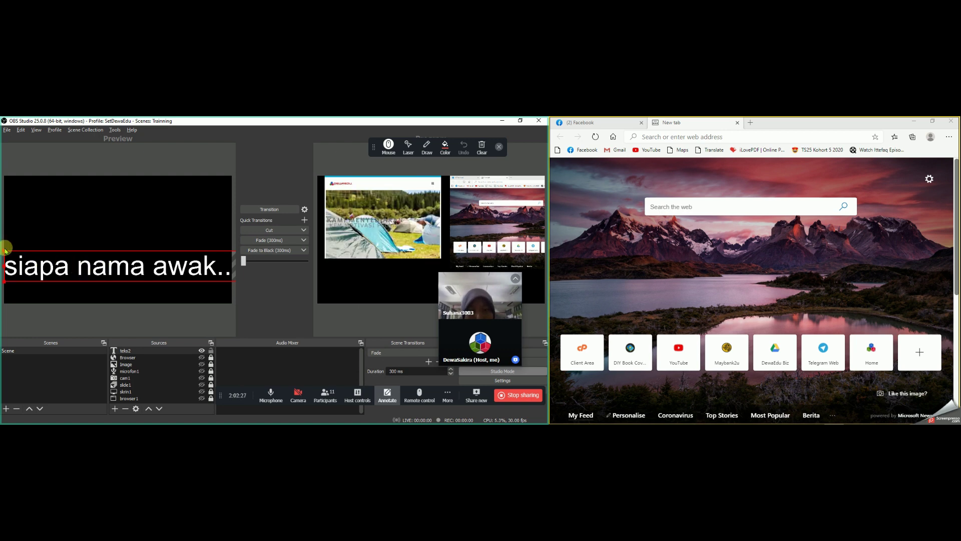
pyautogui.moveTo(4, 252); pyautogui.dragTo(65, 279)
pyautogui.moveTo(4, 264); pyautogui.dragTo(70, 274)
pyautogui.moveTo(158, 281); pyautogui.dragTo(43, 291)
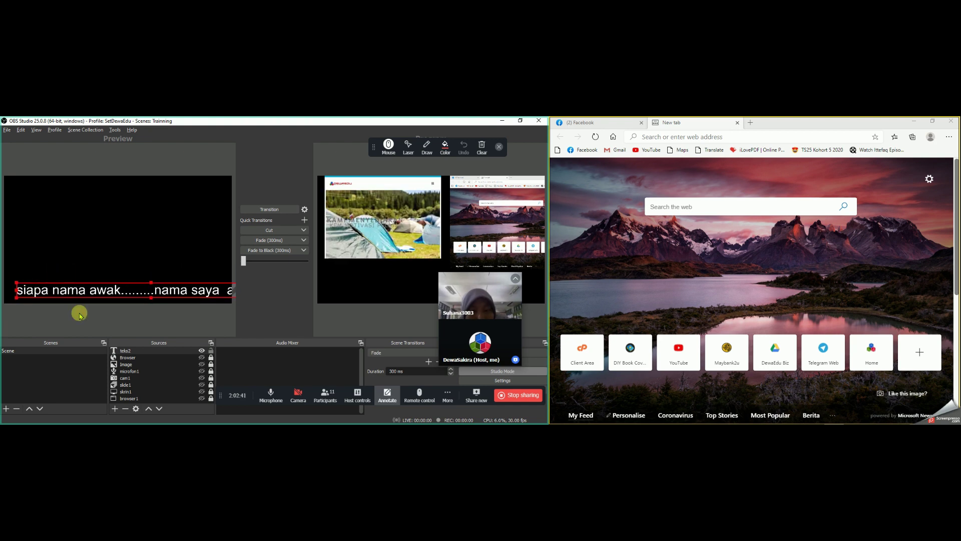
# Step: Set the teks2 font size to 100 and apply the text properties
pyautogui.rightClick(92, 290)
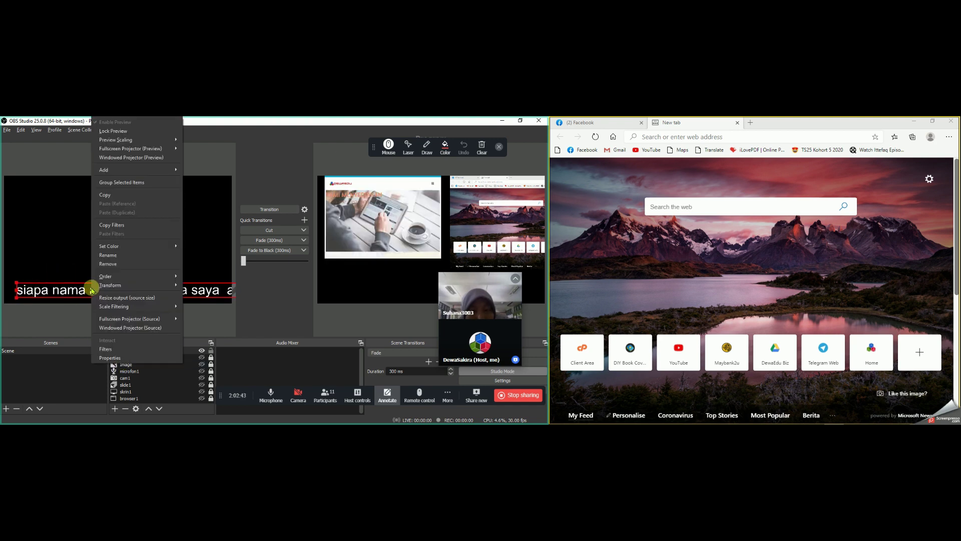
pyautogui.click(114, 359)
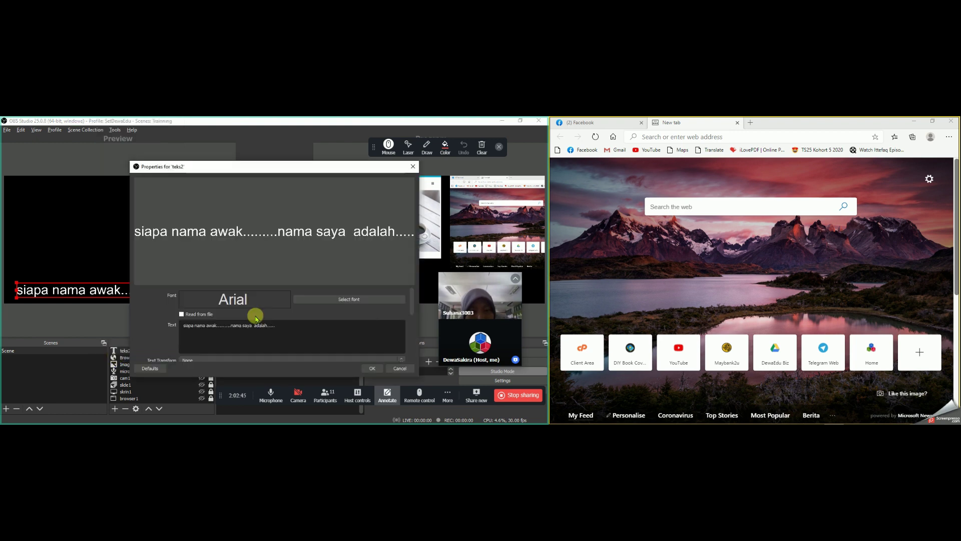
pyautogui.click(337, 299)
pyautogui.click(355, 216)
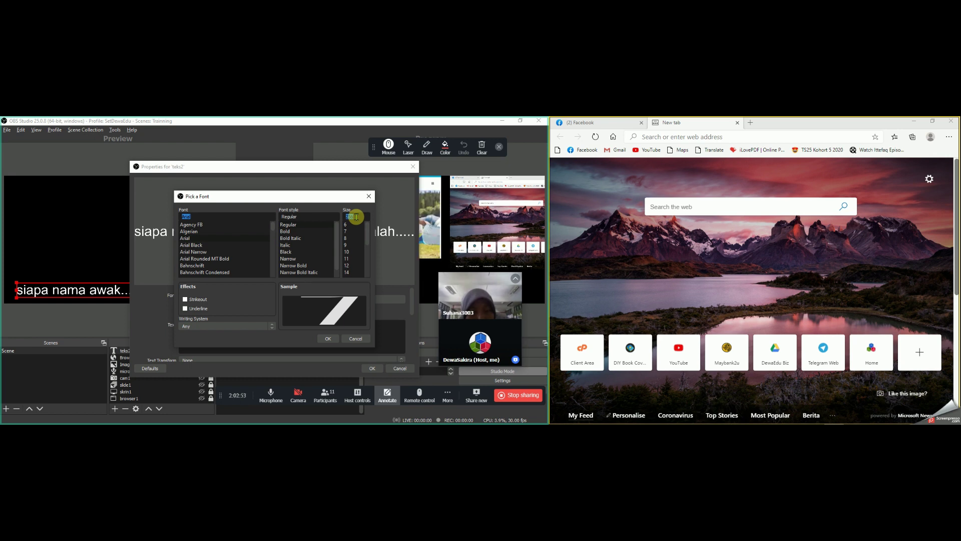
pyautogui.write('100')
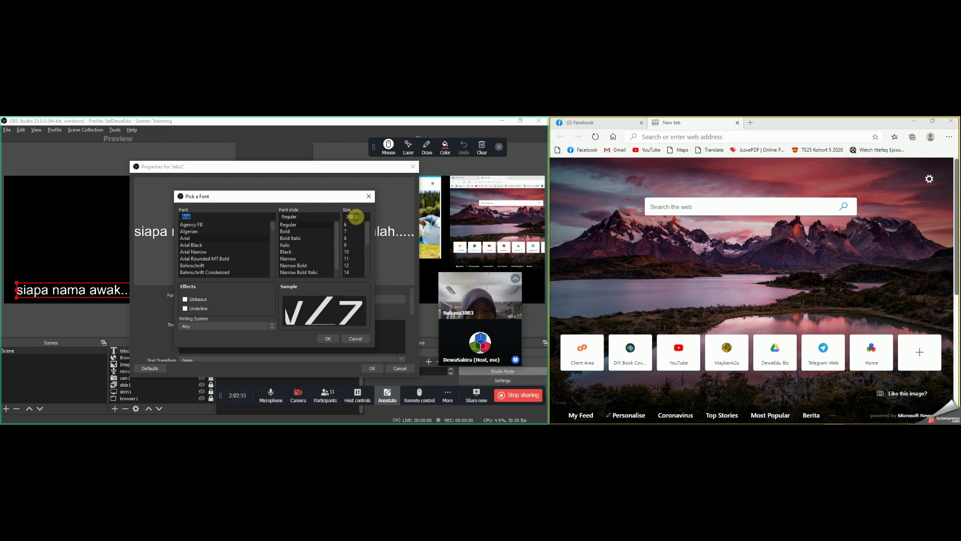
pyautogui.click(327, 339)
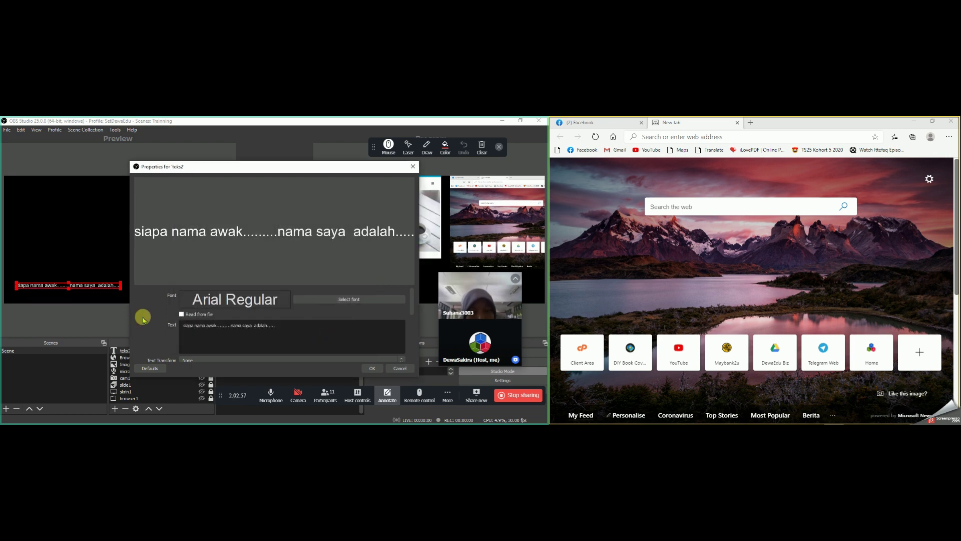
pyautogui.click(372, 368)
# Step: Move the teks2 text into the lower-right part of the canvas, slightly inside its edges
pyautogui.moveTo(68, 283); pyautogui.dragTo(191, 300)
pyautogui.click(191, 317)
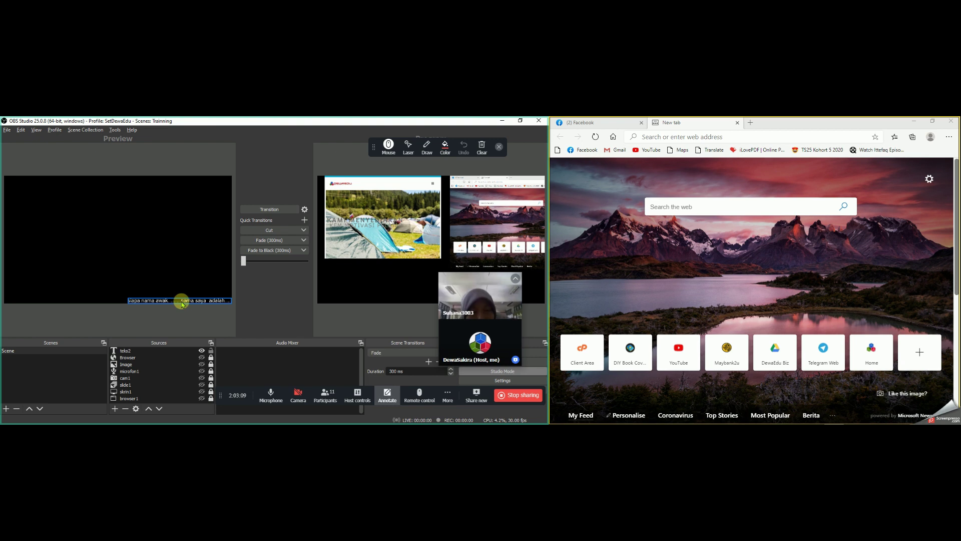
pyautogui.moveTo(187, 301); pyautogui.dragTo(168, 298)
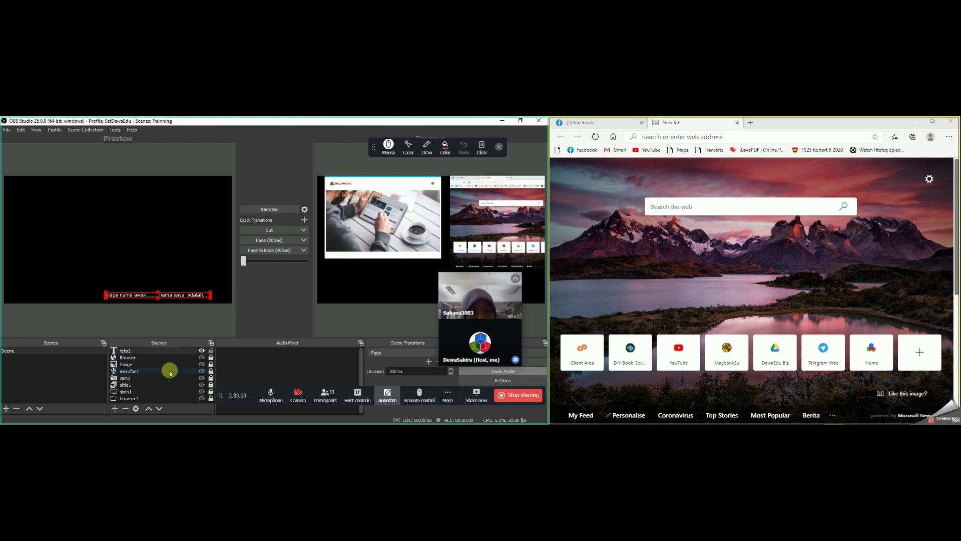
# Step: Show the cam1 source in the preview, unlock it, and select the camera image
pyautogui.click(202, 378)
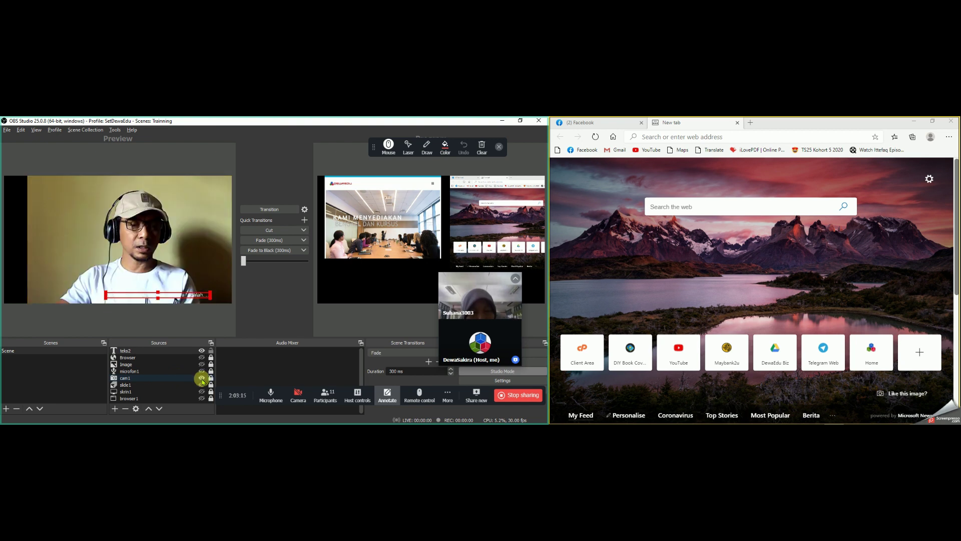
pyautogui.click(80, 243)
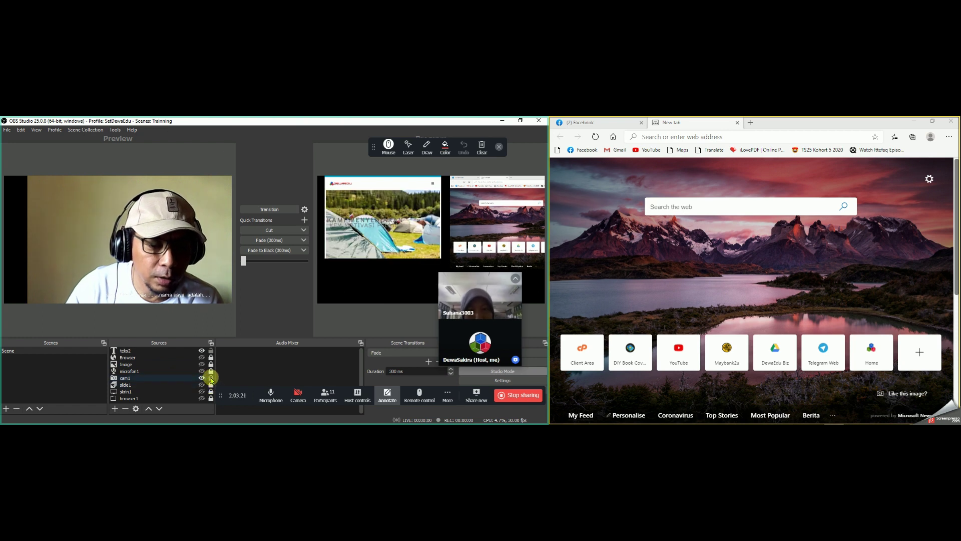
pyautogui.click(62, 228)
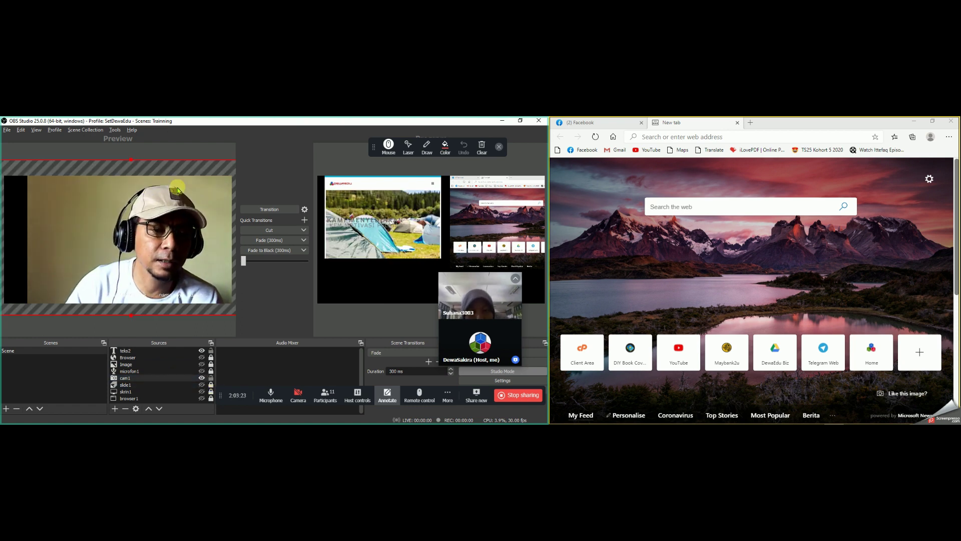
# Step: Shrink the cam1 image into the canvas's lower-left corner, and place the teks2 text beside it along the lower edge
pyautogui.moveTo(172, 222); pyautogui.dragTo(100, 238)
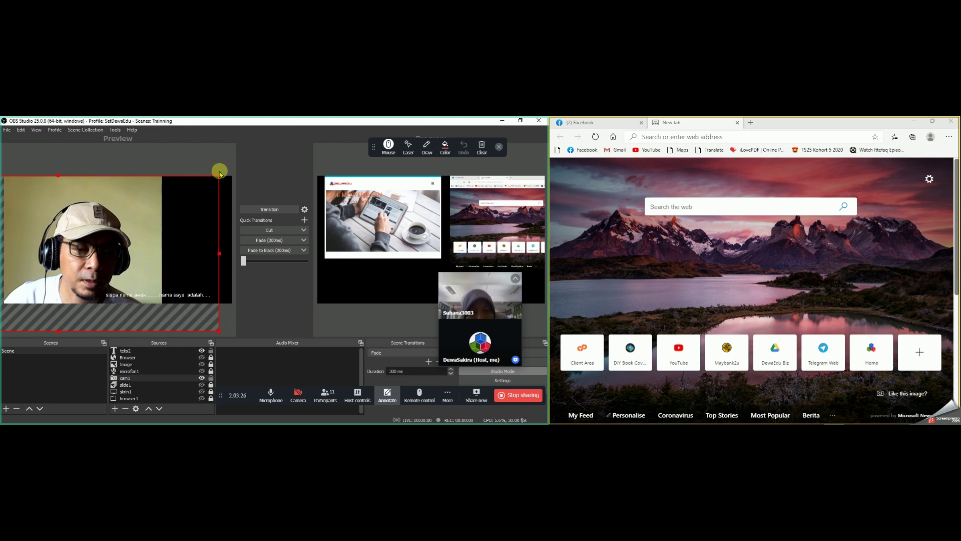
pyautogui.moveTo(219, 177); pyautogui.dragTo(87, 235)
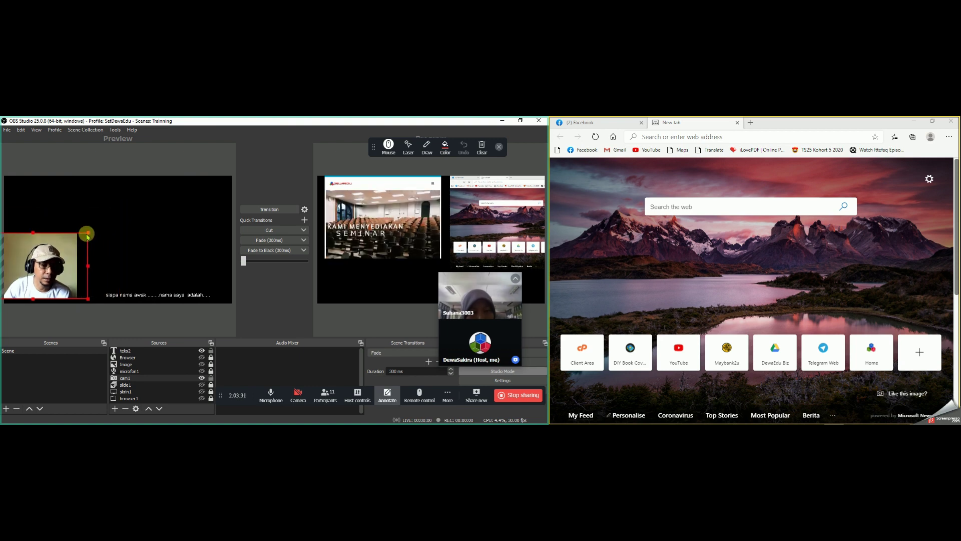
pyautogui.moveTo(71, 270); pyautogui.dragTo(61, 261)
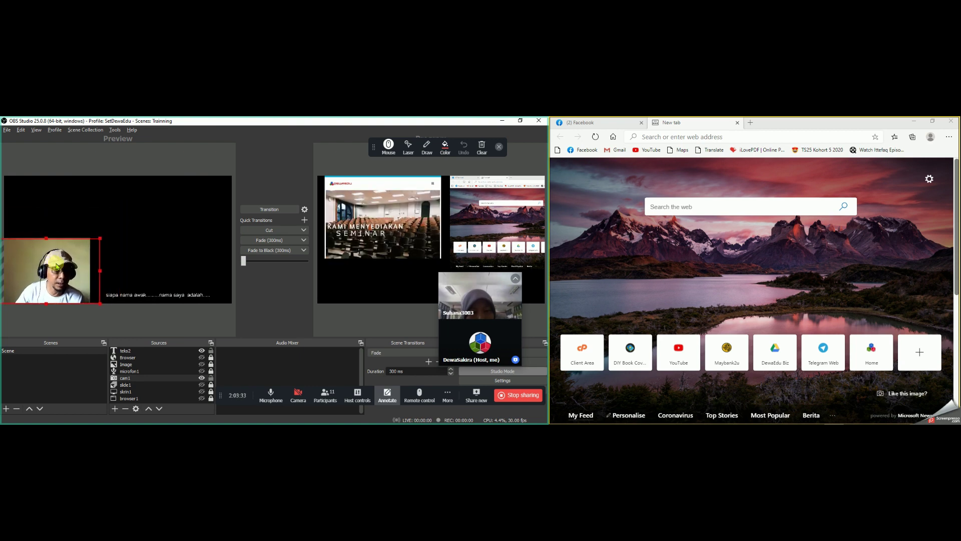
pyautogui.moveTo(120, 293); pyautogui.dragTo(110, 300)
pyautogui.click(126, 328)
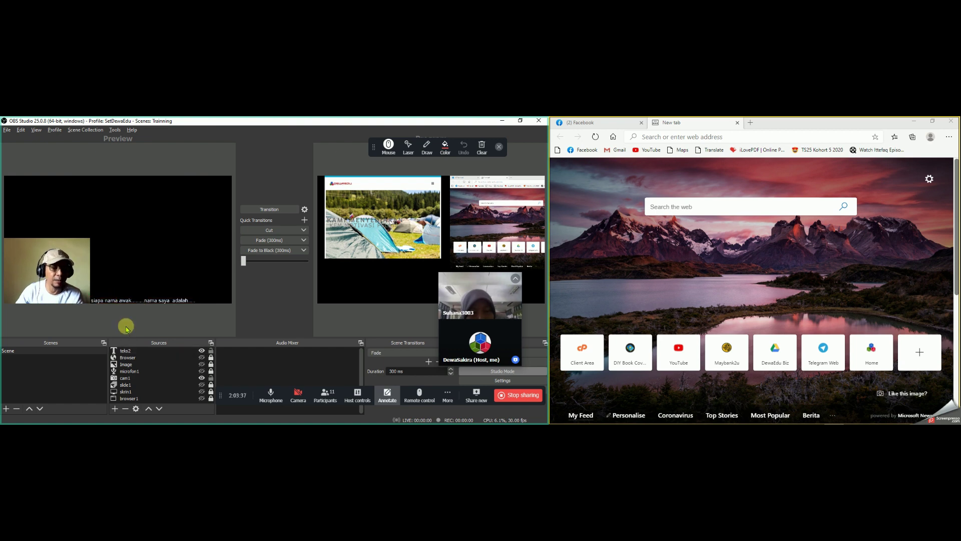
# Step: Add a Scroll filter to teks2 with a horizontal speed of about 257, keeping its default name
pyautogui.rightClick(131, 352)
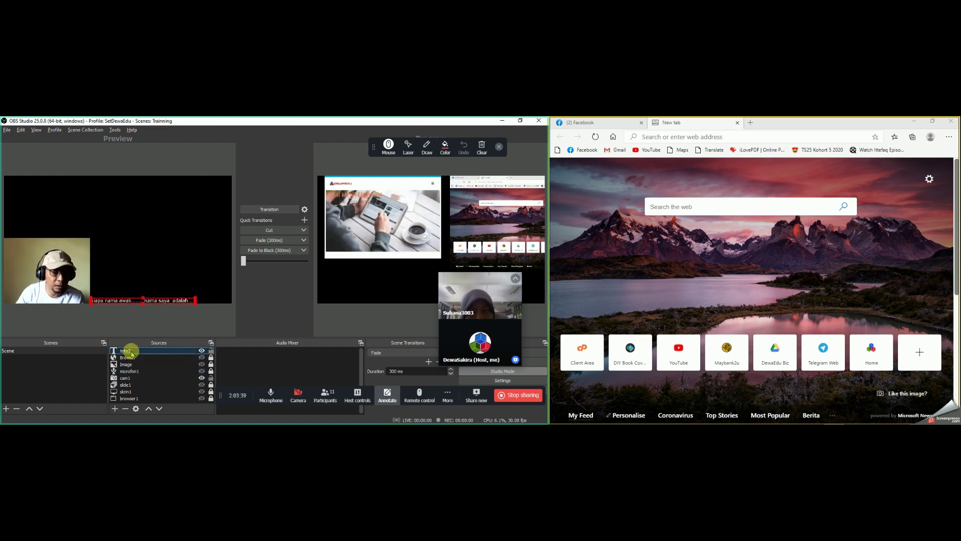
pyautogui.click(146, 337)
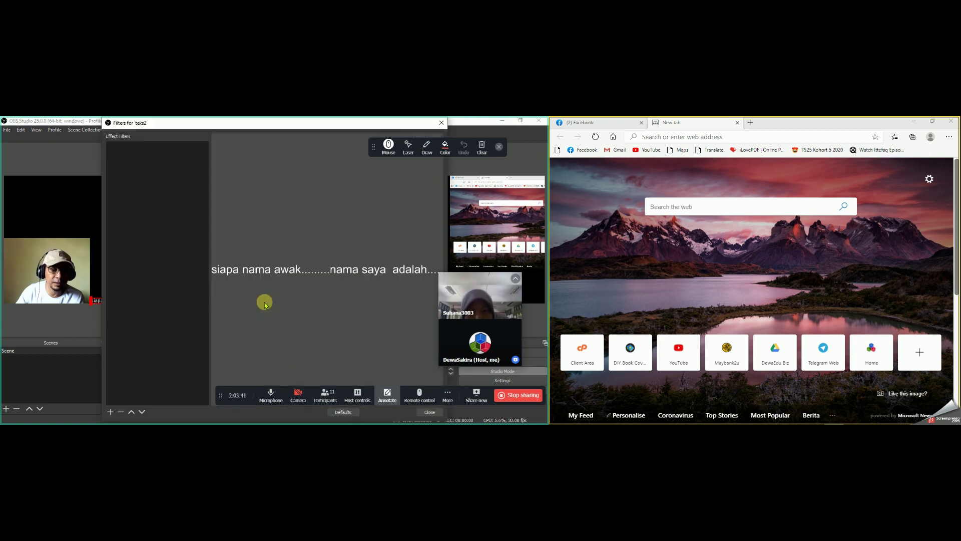
pyautogui.click(110, 411)
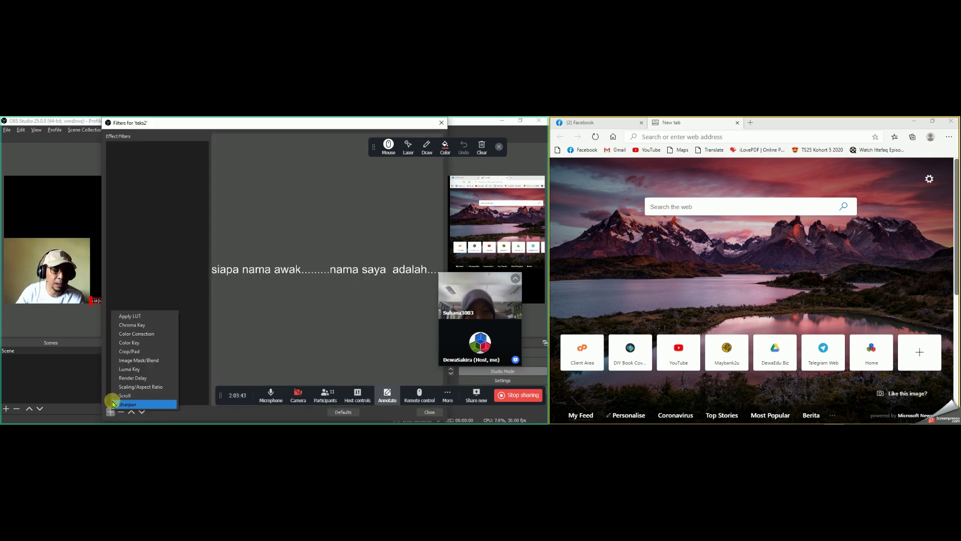
pyautogui.click(126, 395)
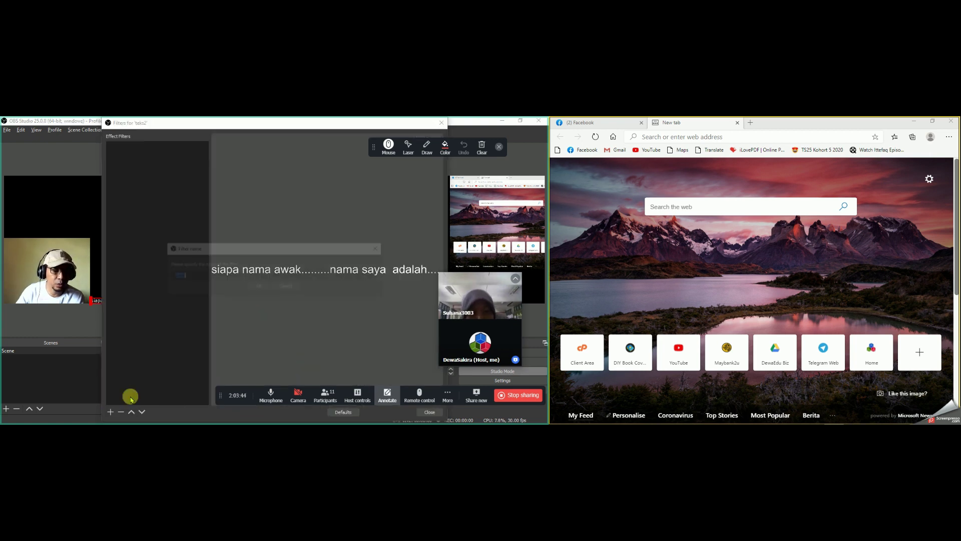
pyautogui.click(258, 286)
pyautogui.moveTo(328, 314); pyautogui.dragTo(368, 314)
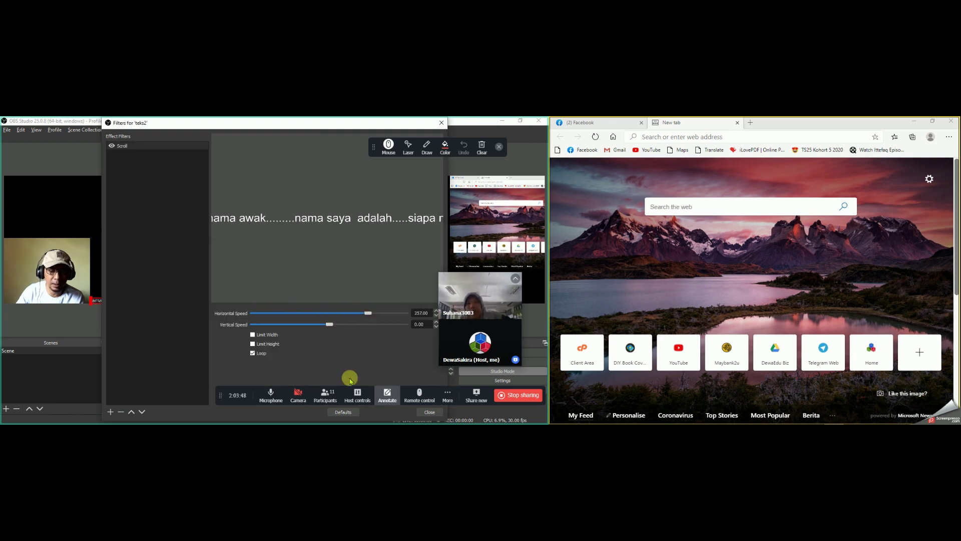
pyautogui.click(429, 411)
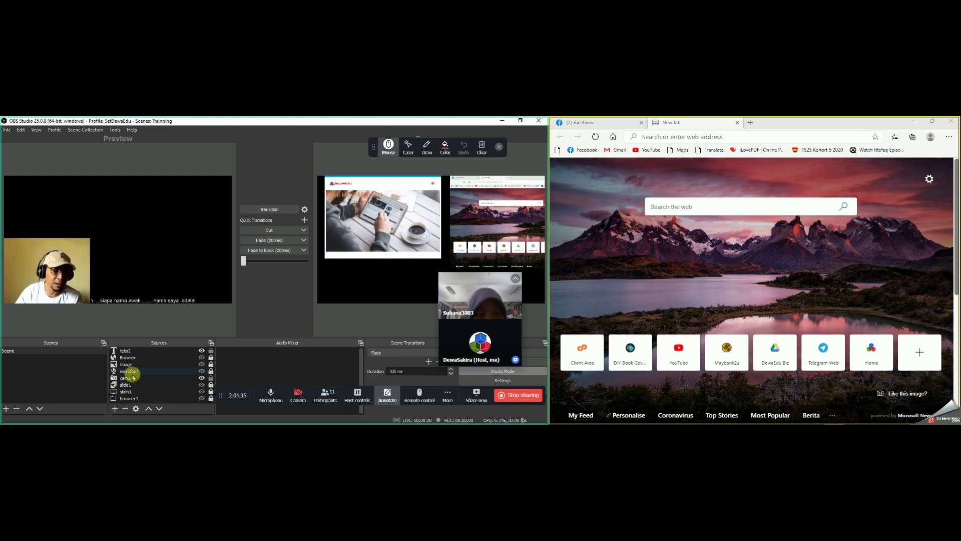
# Step: Show and unlock the browser1 source, and move the captured browser window fully inside the canvas above the scrolling text
pyautogui.click(132, 358)
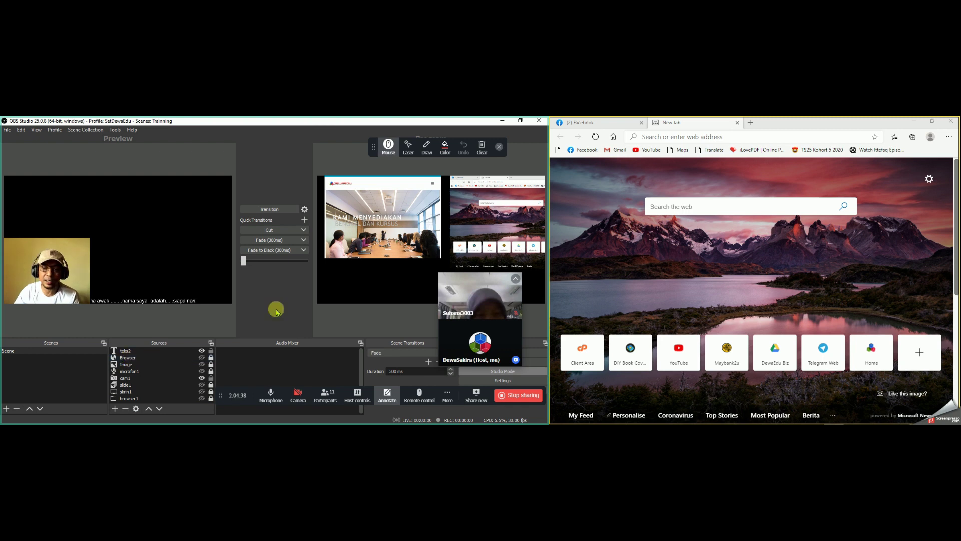
pyautogui.click(144, 386)
pyautogui.click(152, 398)
pyautogui.click(202, 399)
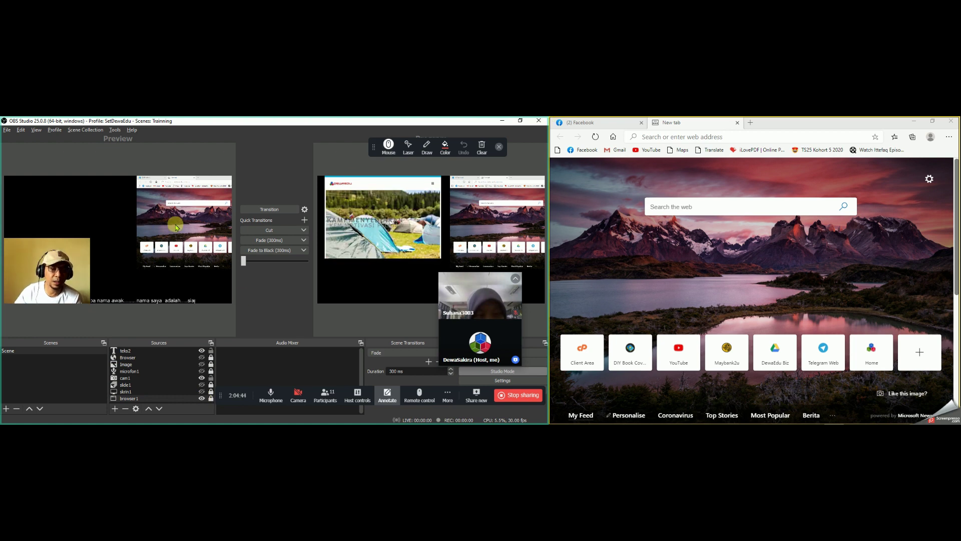
pyautogui.click(210, 399)
pyautogui.moveTo(186, 221); pyautogui.dragTo(150, 234)
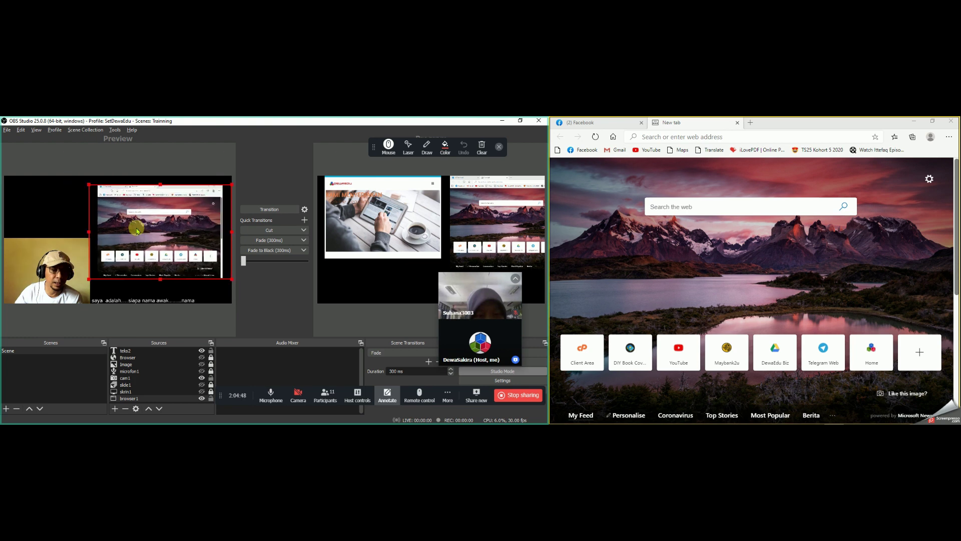
# Step: Switch to the Edge window and open YouTube from the new tab page's shortcuts
pyautogui.click(677, 365)
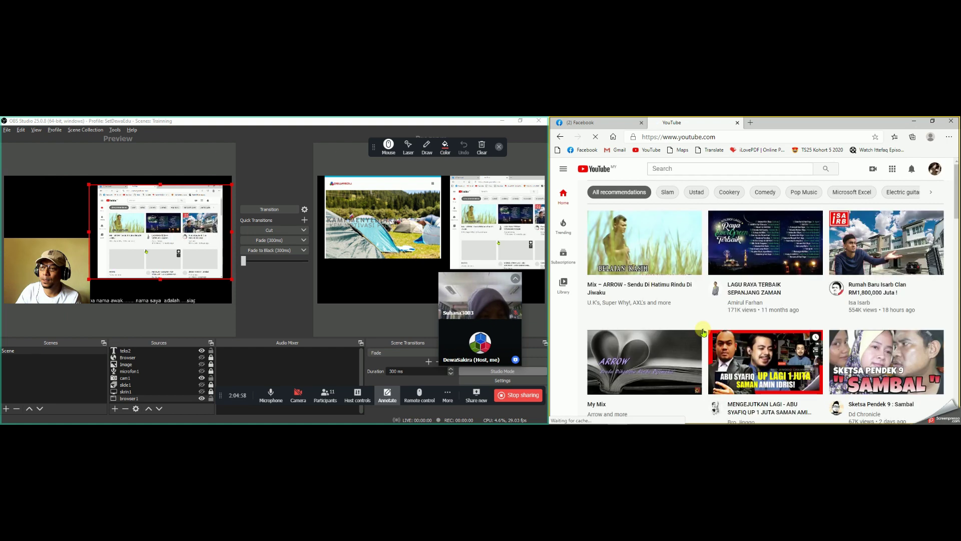
# Step: Open the signed-in account's YouTube channel and play its uploaded video "Rahsia Mudah Hafal Sifir: Tukar MindSet"
pyautogui.scroll(-1, 790, 342)
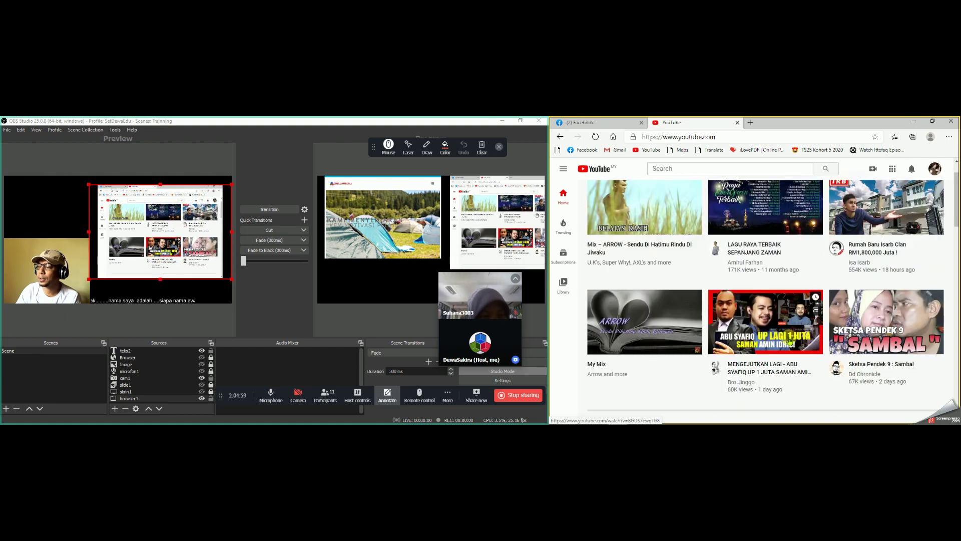
pyautogui.scroll(1, 789, 342)
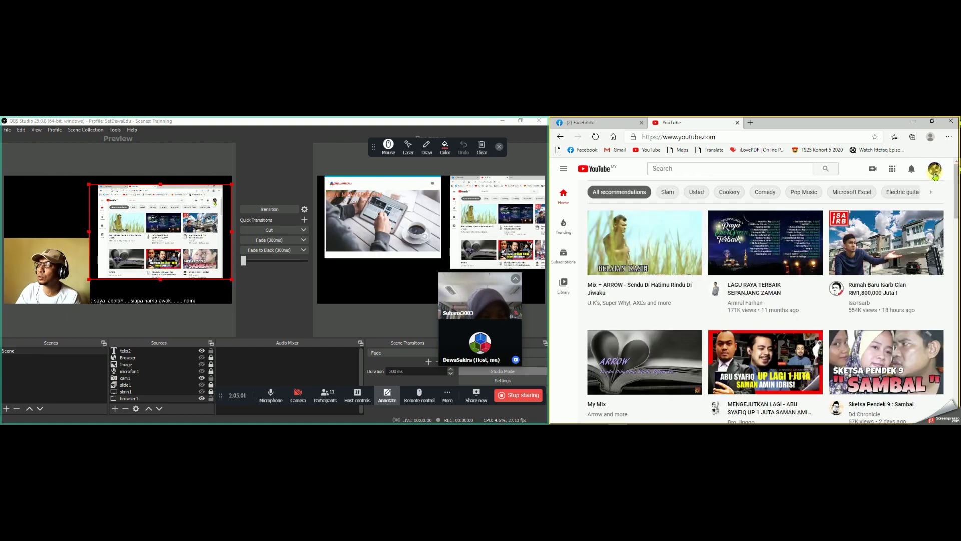
pyautogui.click(935, 170)
pyautogui.click(843, 206)
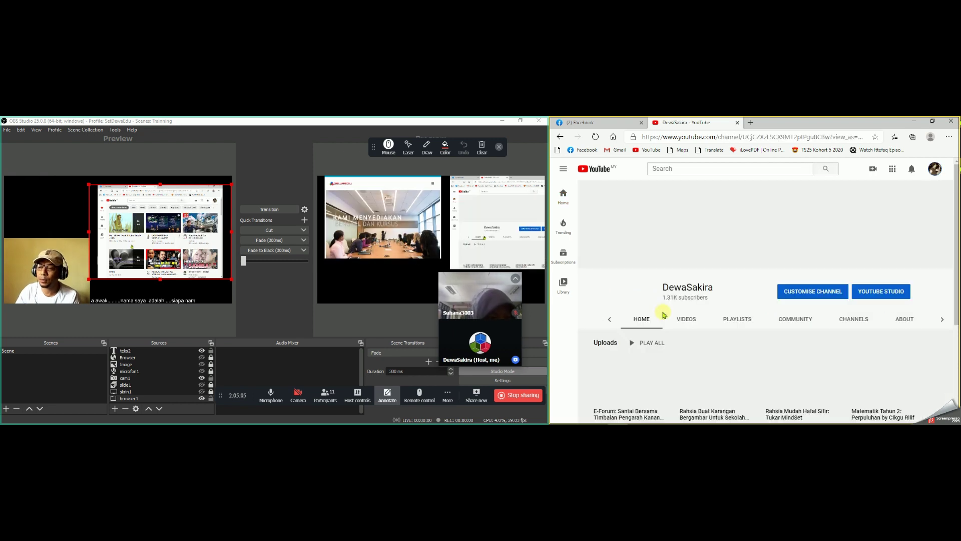
pyautogui.scroll(-3, 721, 378)
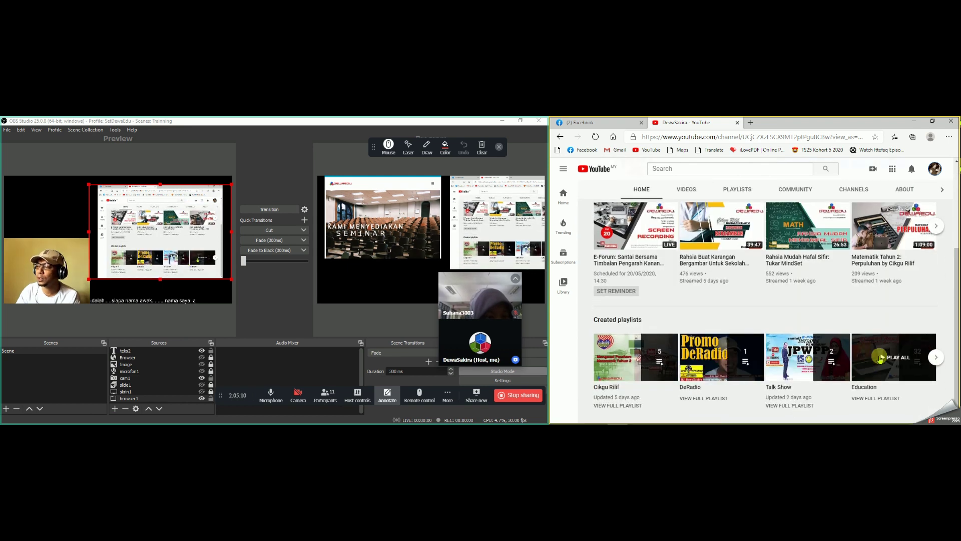
pyautogui.click(804, 228)
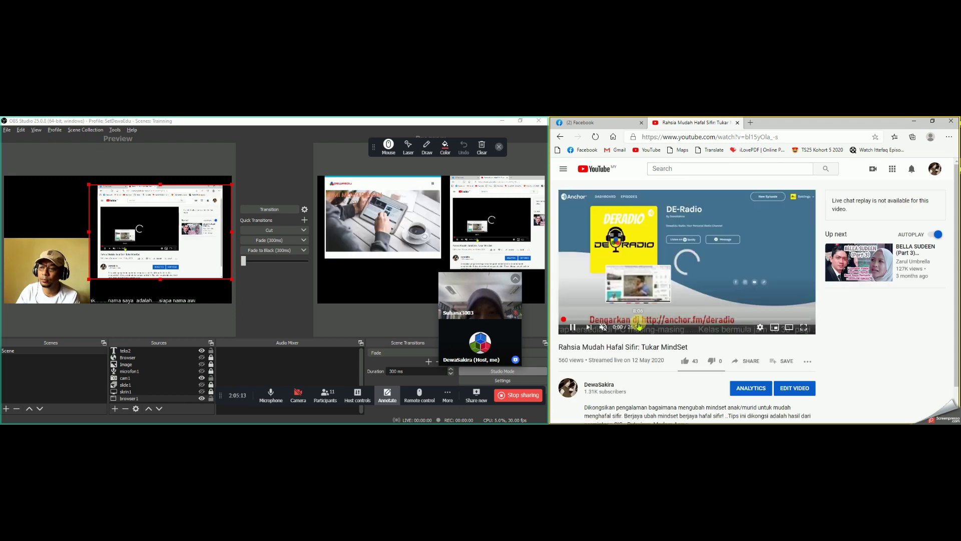
# Step: Skip through the playing video to about 1:33 and pause it there
pyautogui.click(651, 321)
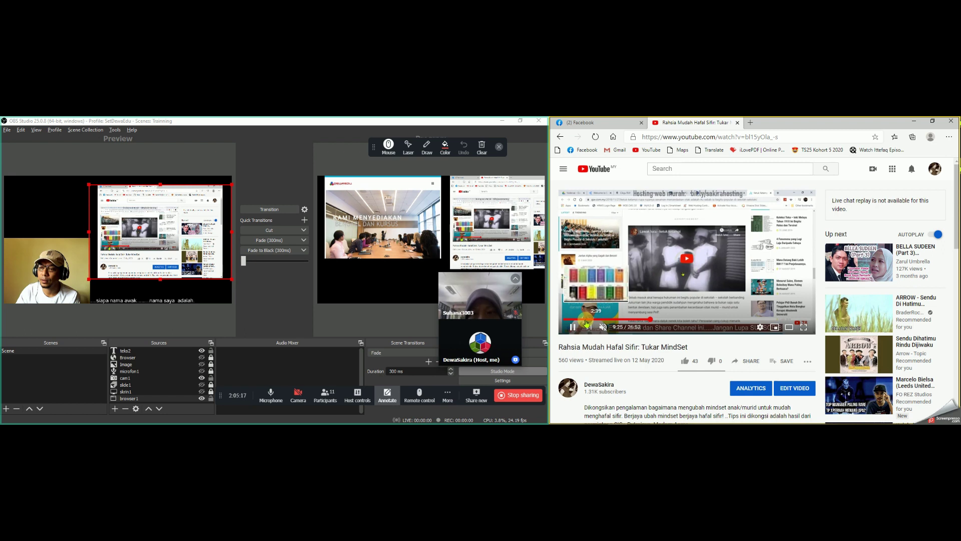
pyautogui.click(585, 320)
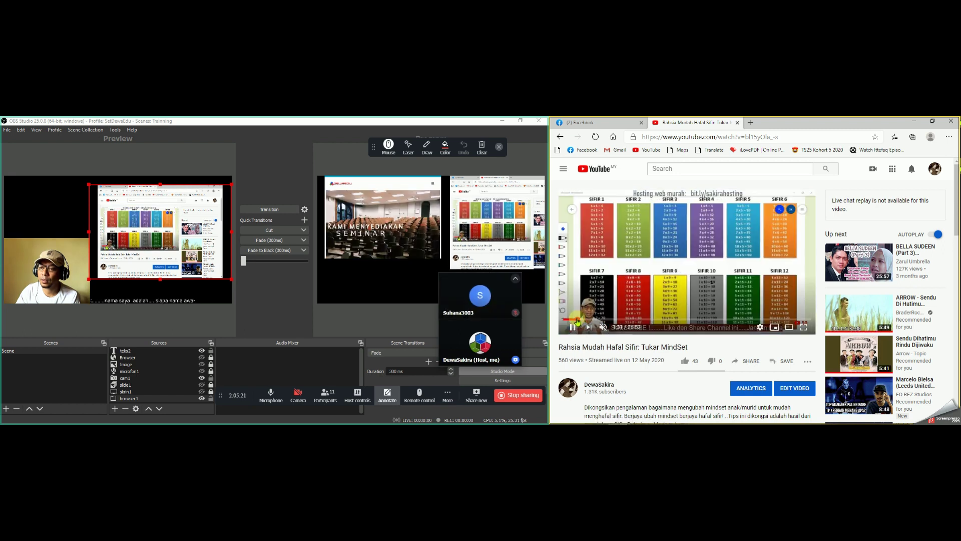
pyautogui.click(578, 320)
pyautogui.click(686, 267)
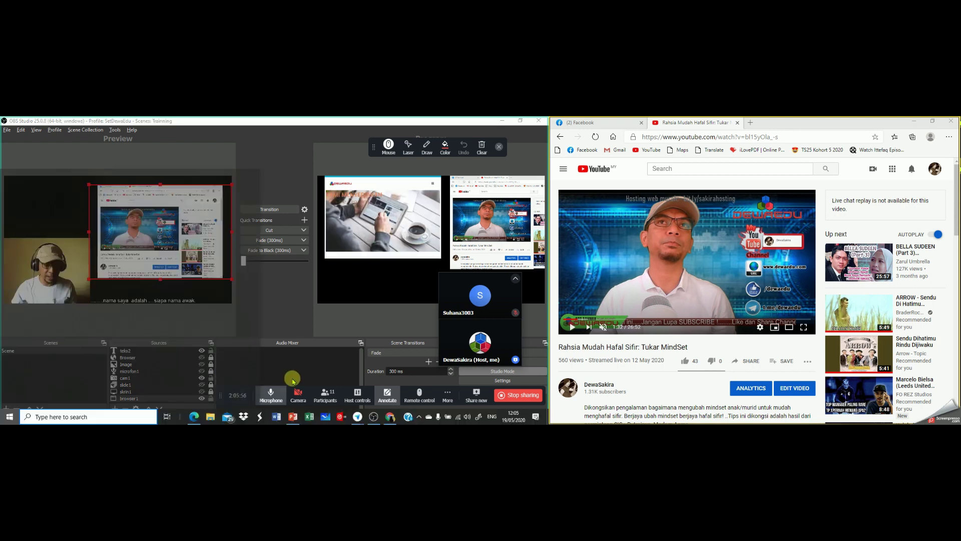
# Step: Switch to PowerPoint's "obs streaming professional.pptx" and move the floating annotation bar and participant video panel out of the way
pyautogui.press('super')
pyautogui.moveTo(294, 421)
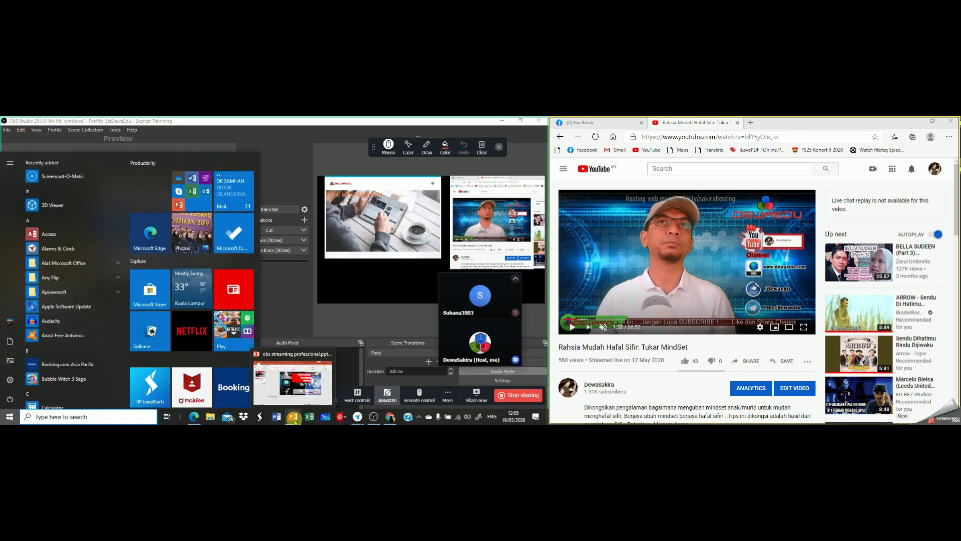
pyautogui.click(257, 363)
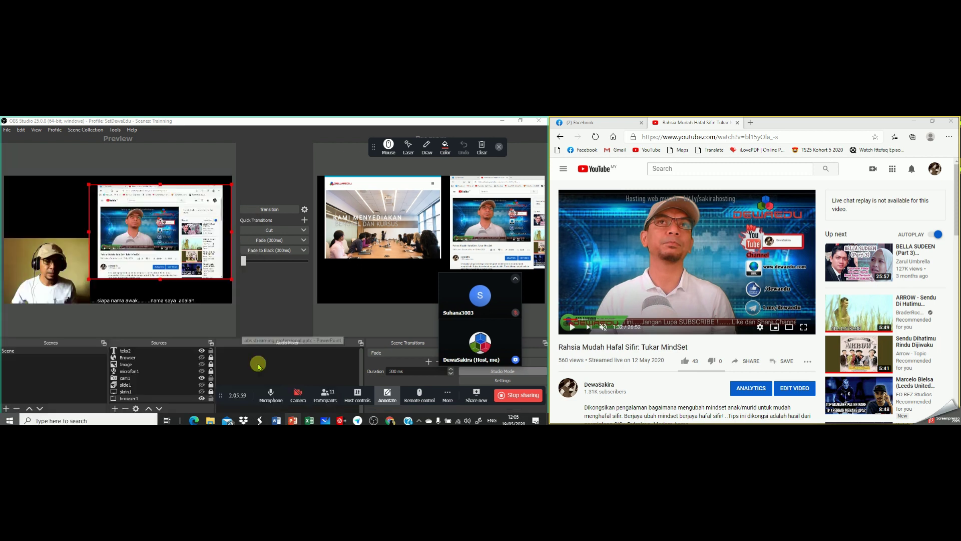
pyautogui.click(58, 216)
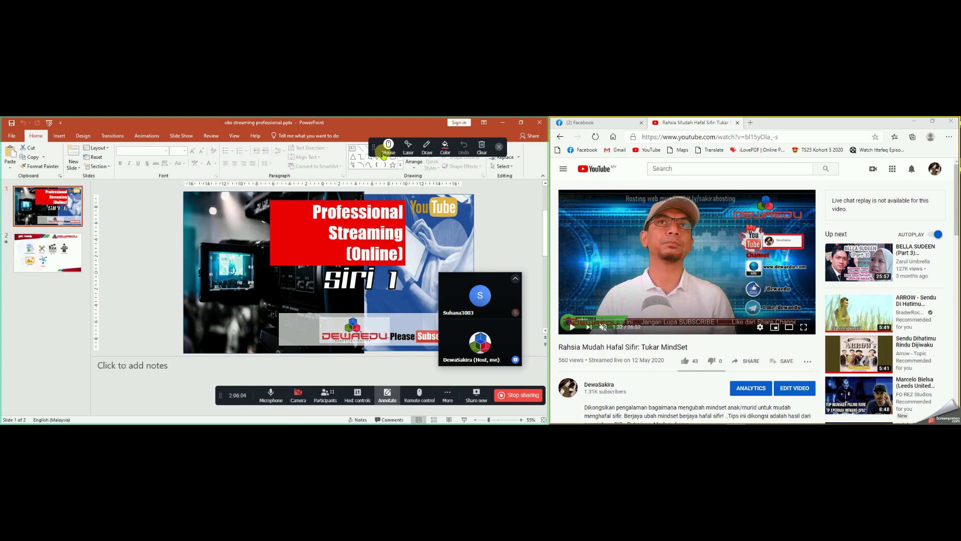
pyautogui.moveTo(373, 146); pyautogui.dragTo(150, 141)
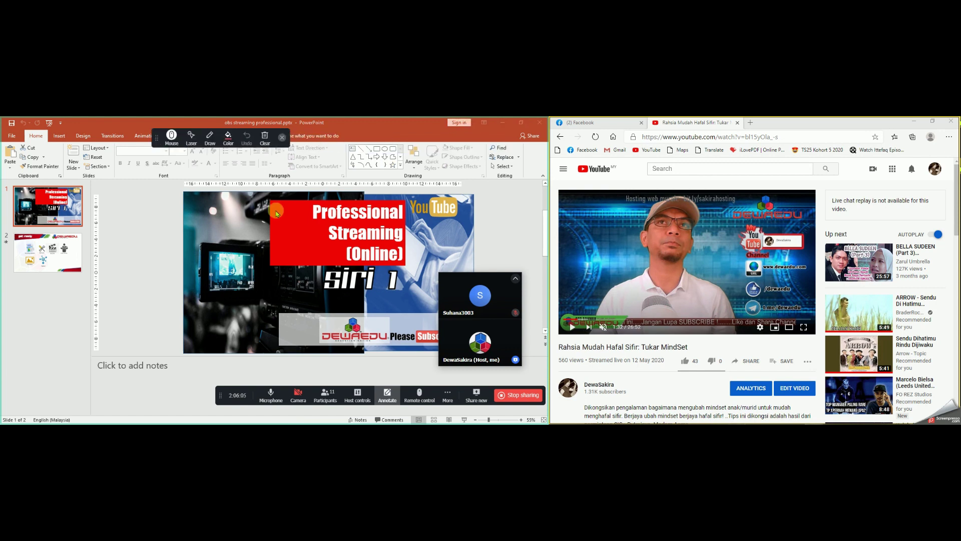
pyautogui.moveTo(462, 300); pyautogui.dragTo(479, 316)
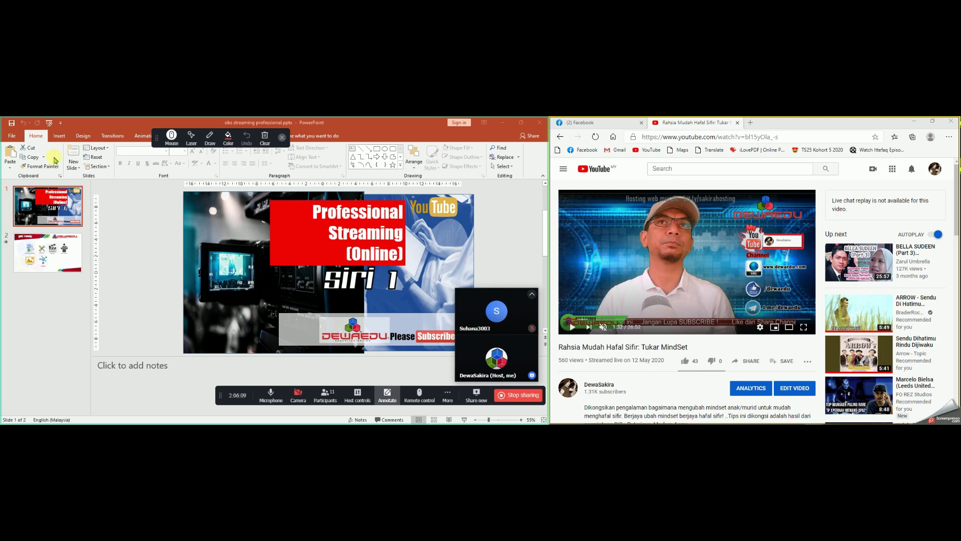
# Step: Choose the Widescreen (16:9) slide size for the presentation and open its custom slide size settings
pyautogui.click(78, 133)
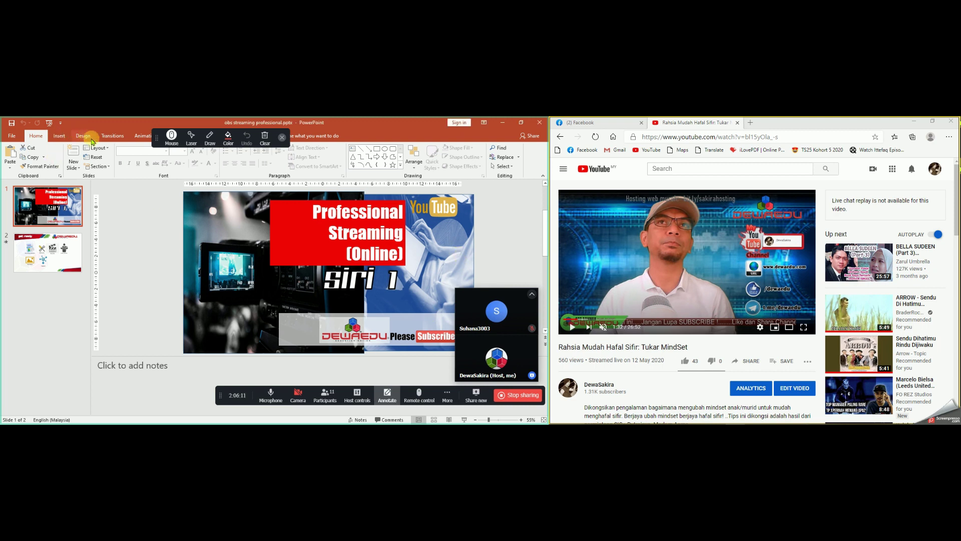
pyautogui.click(83, 136)
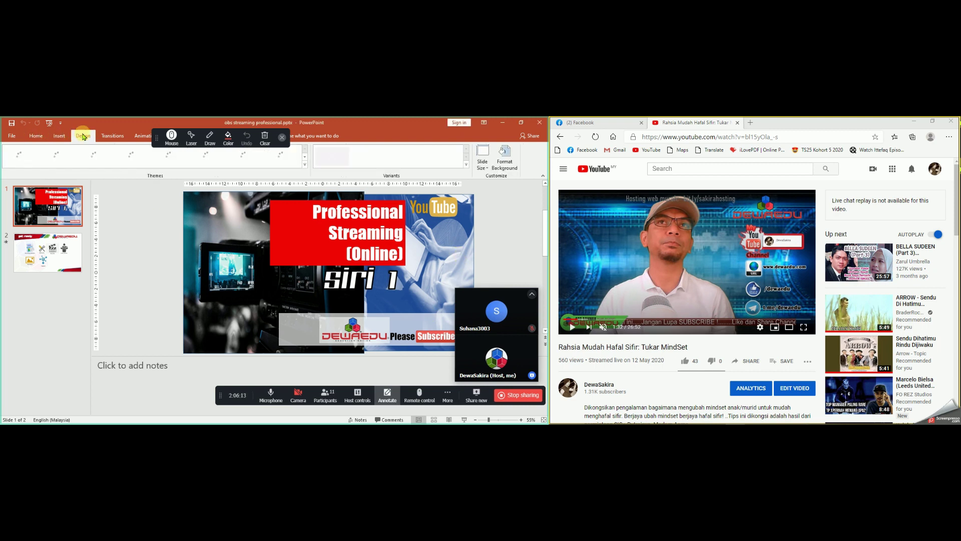
pyautogui.click(483, 168)
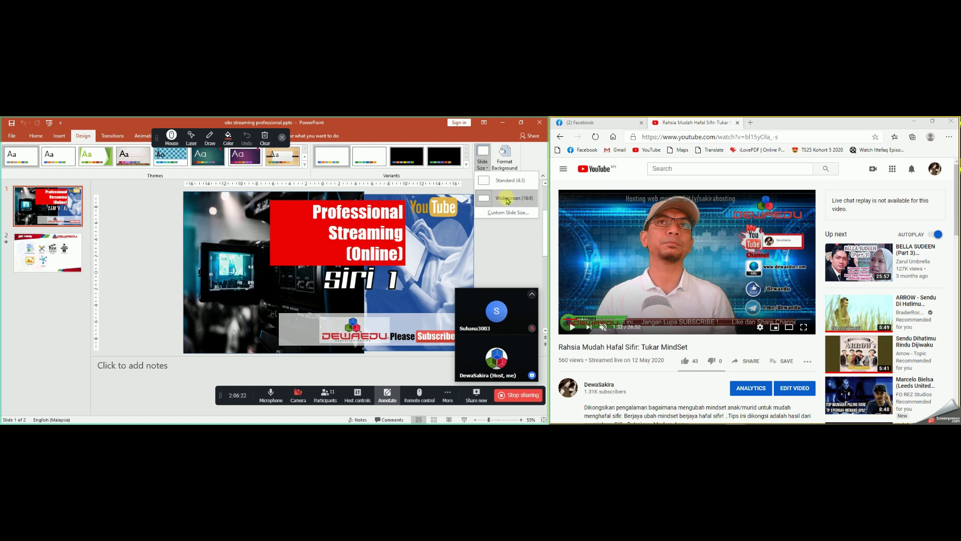
pyautogui.click(507, 198)
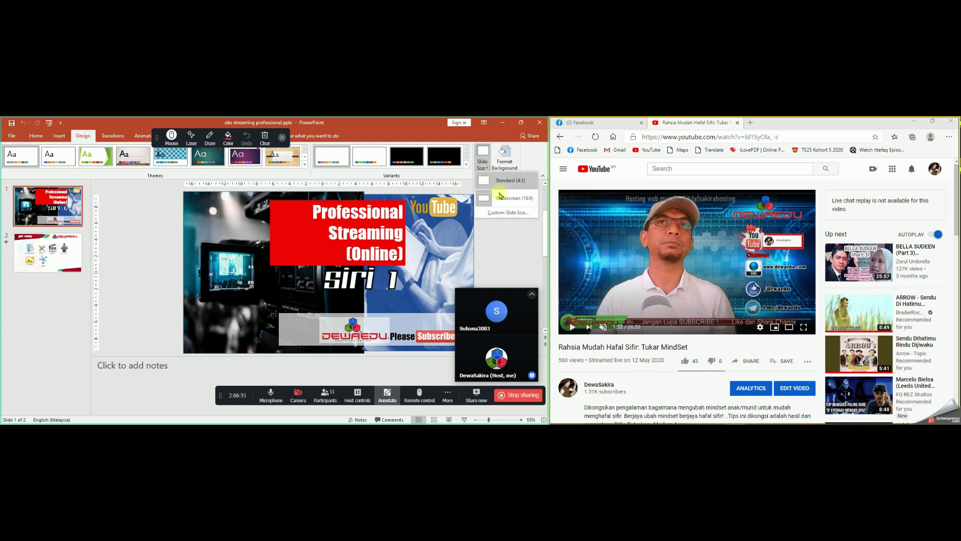
pyautogui.click(483, 160)
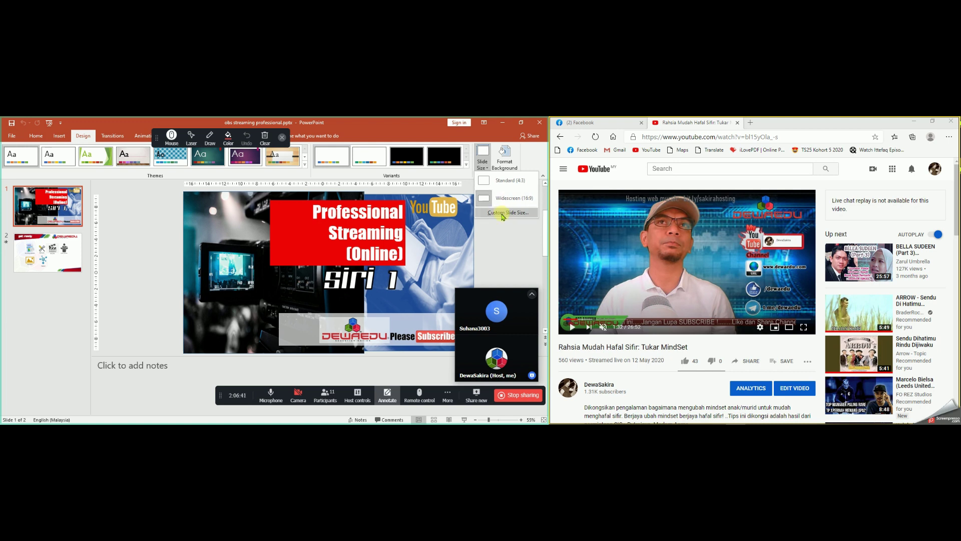
pyautogui.click(502, 213)
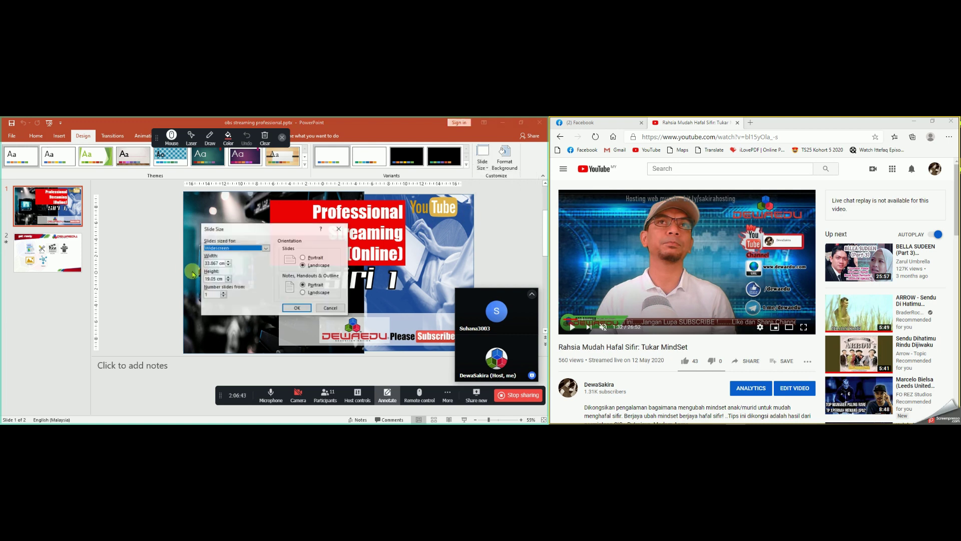